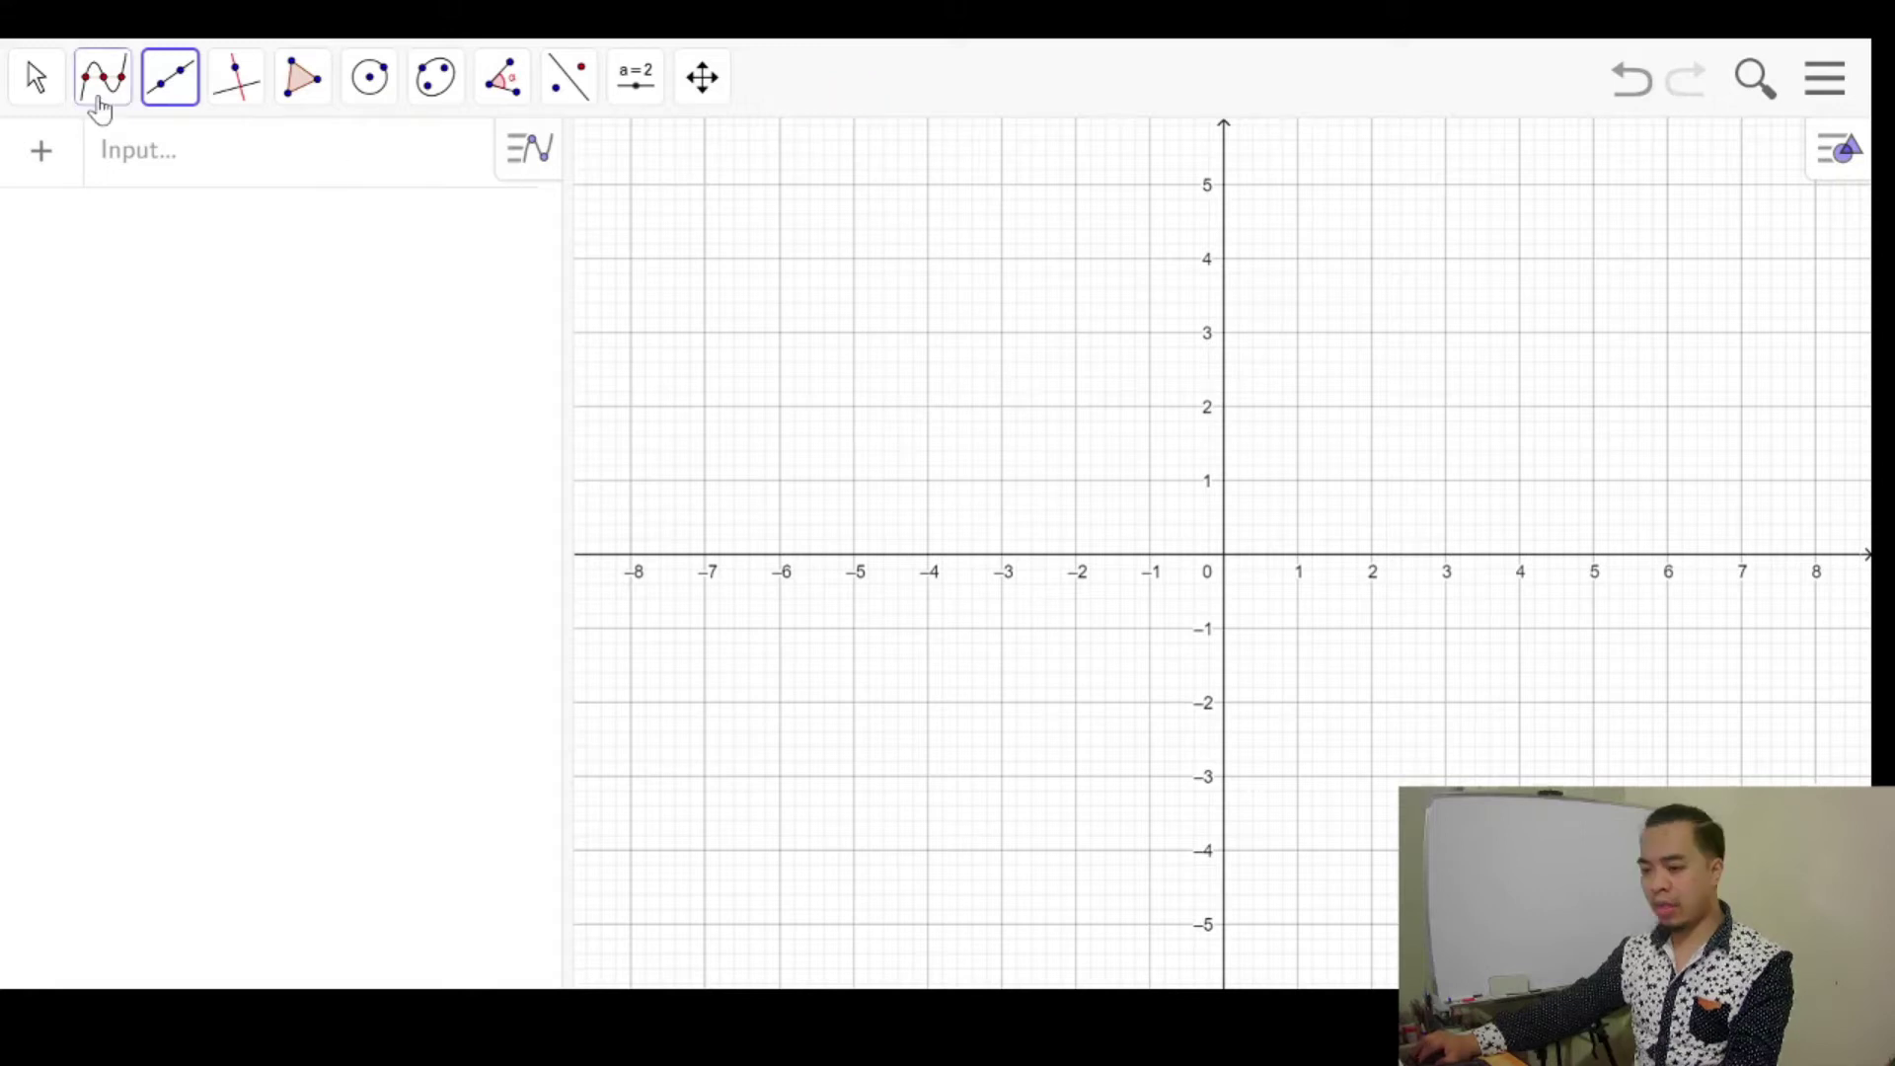
left_click(173, 59)
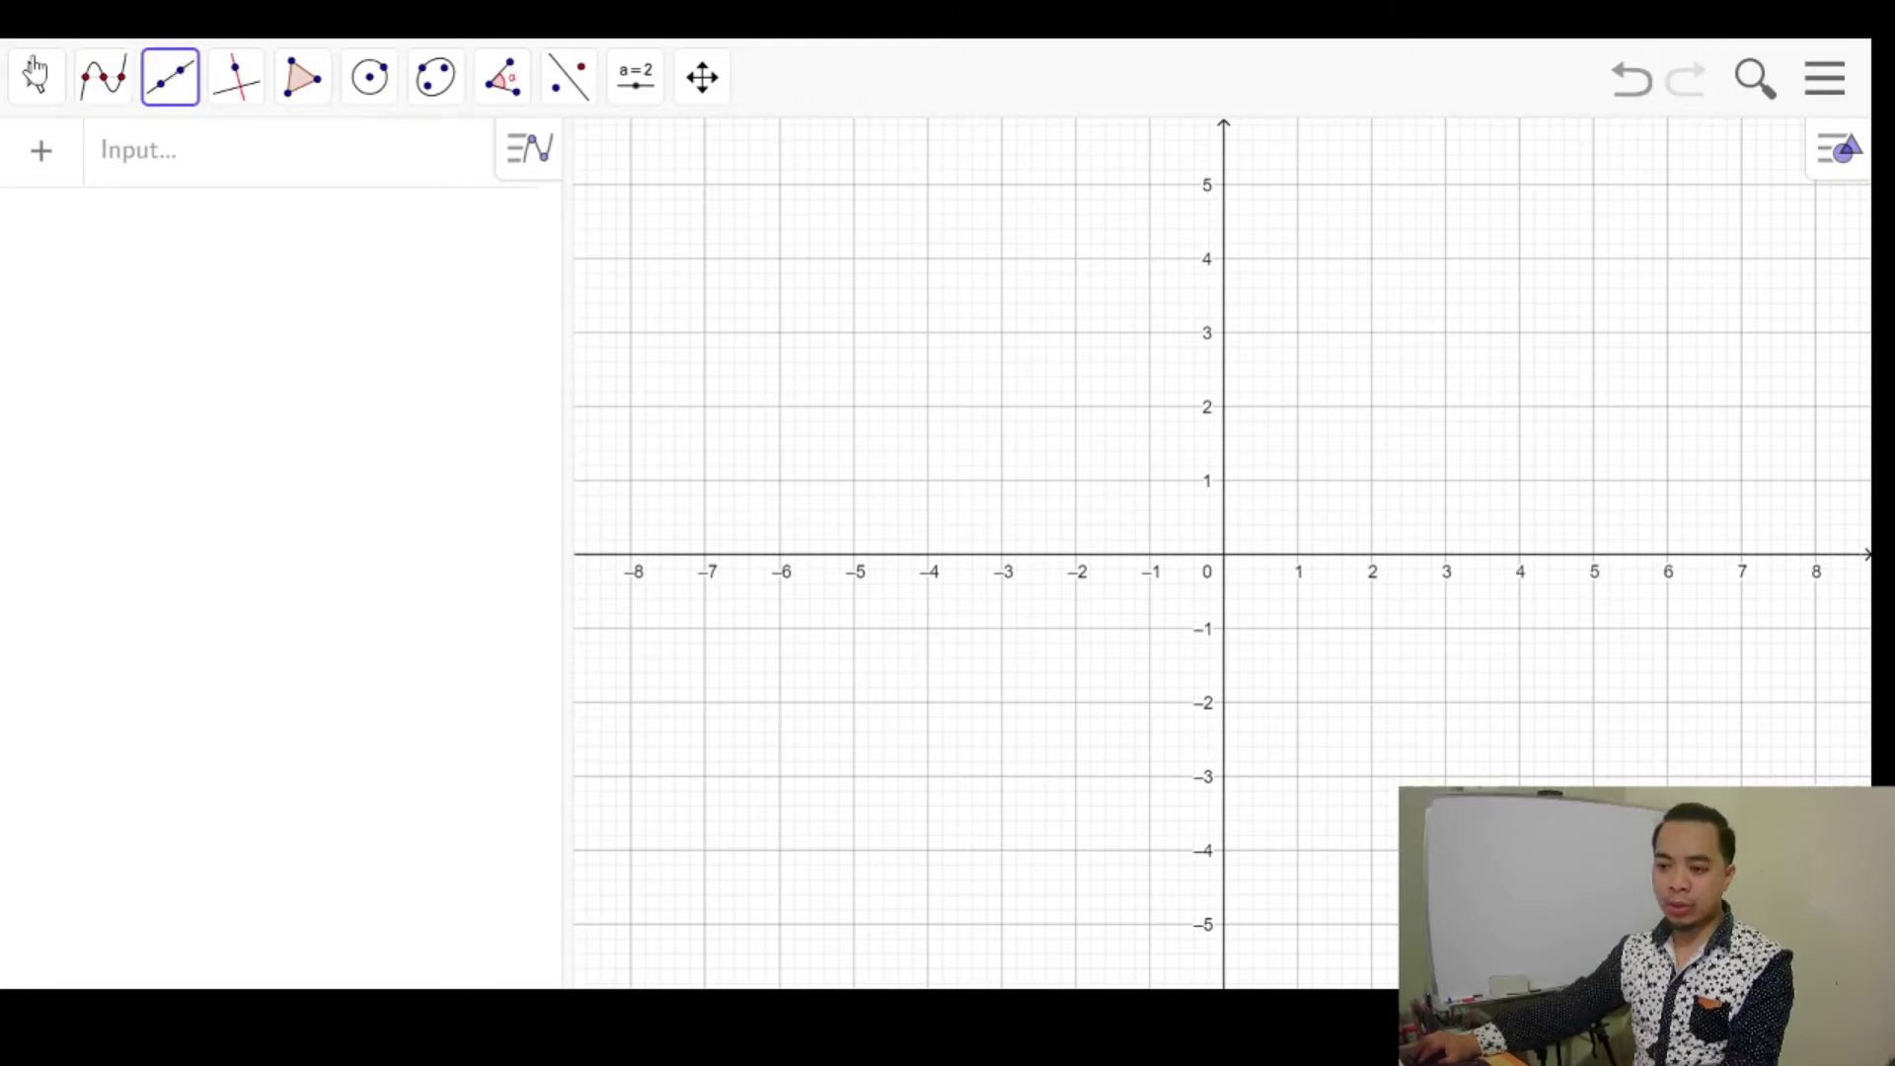
left_click(203, 212)
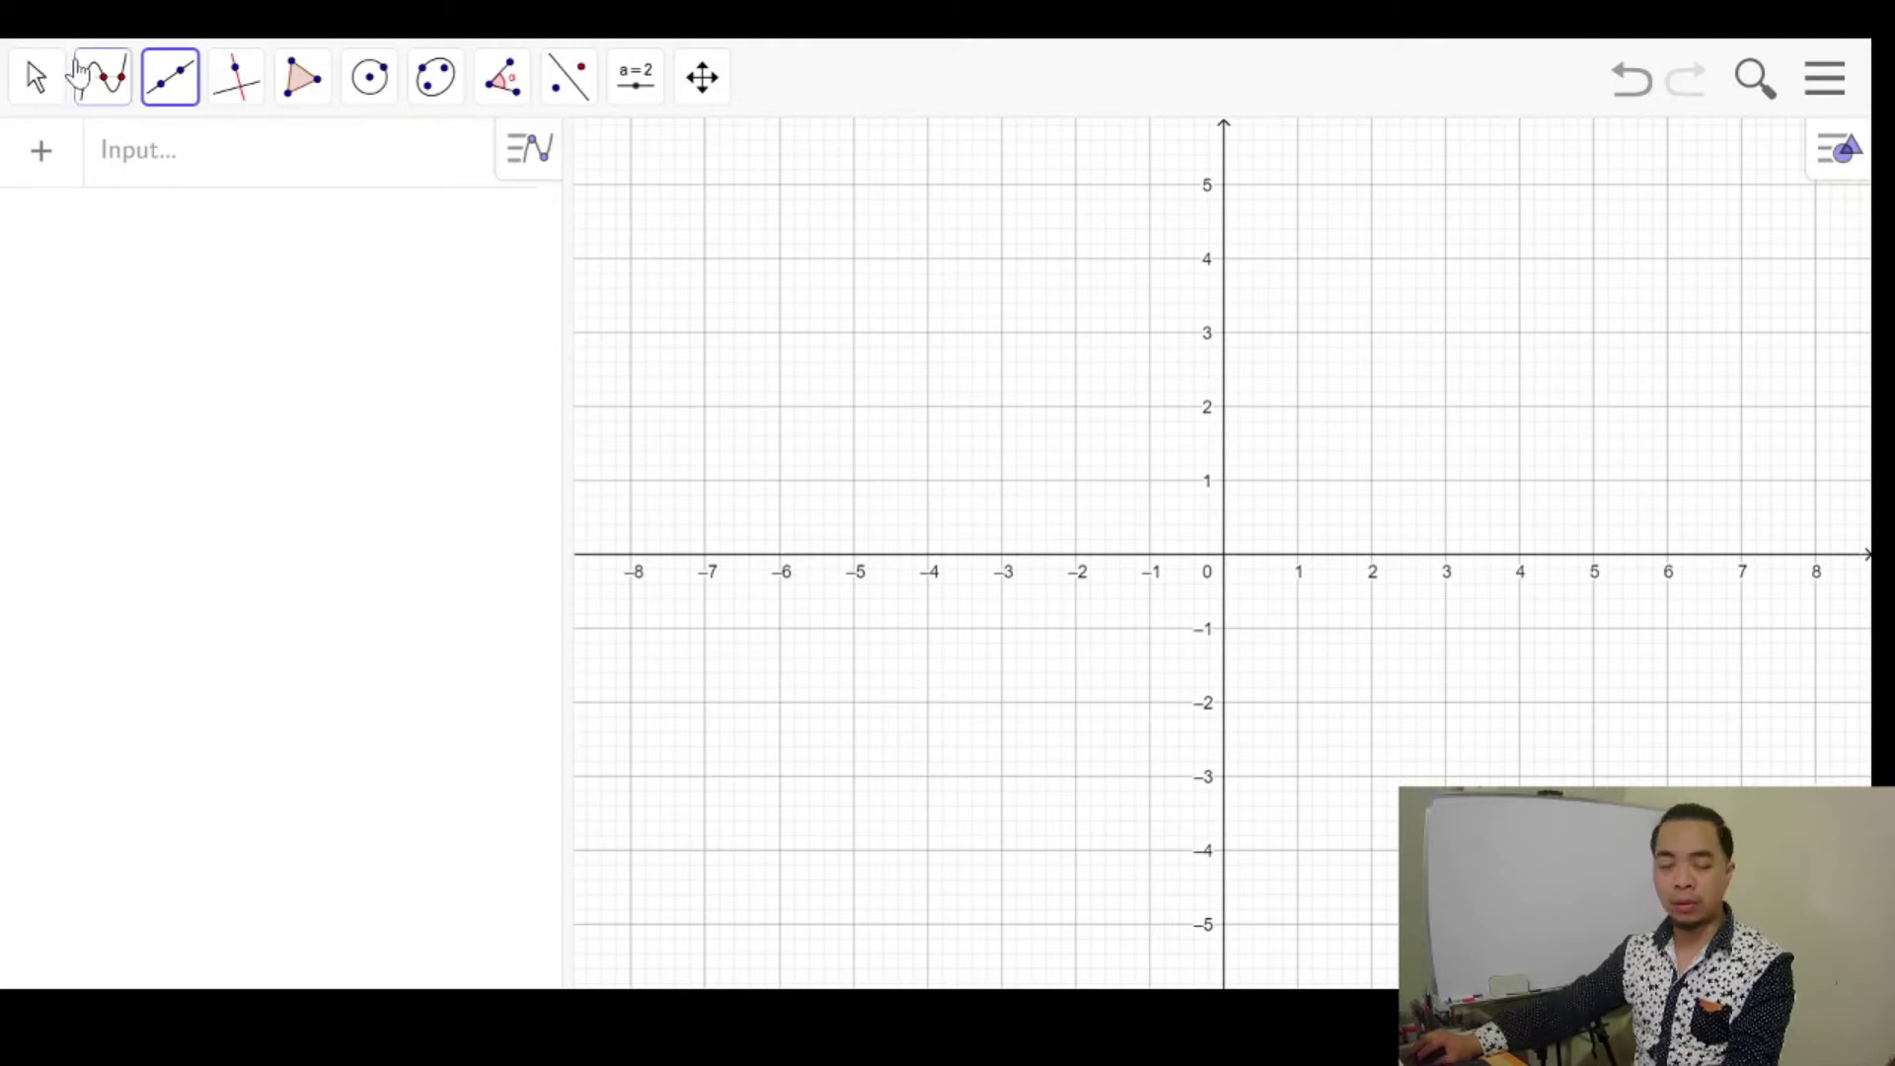
left_click(21, 98)
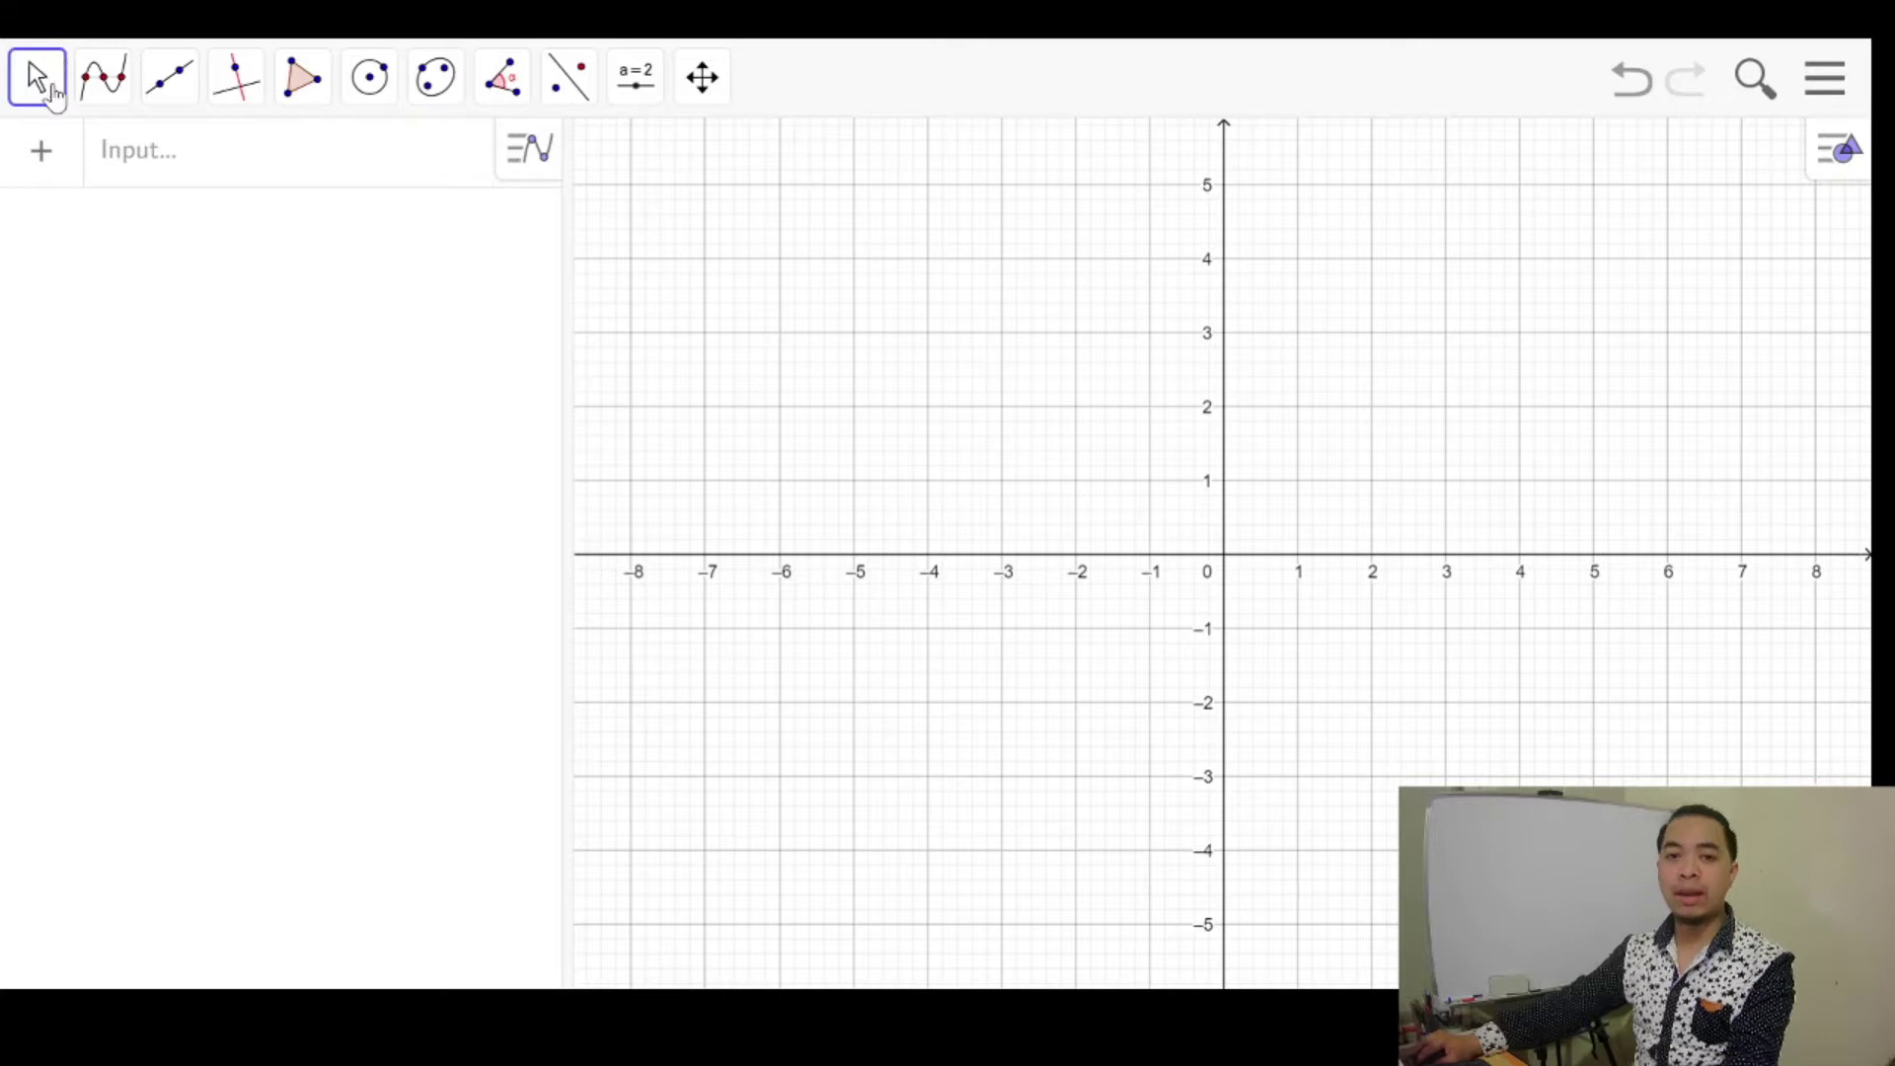
left_click(49, 92)
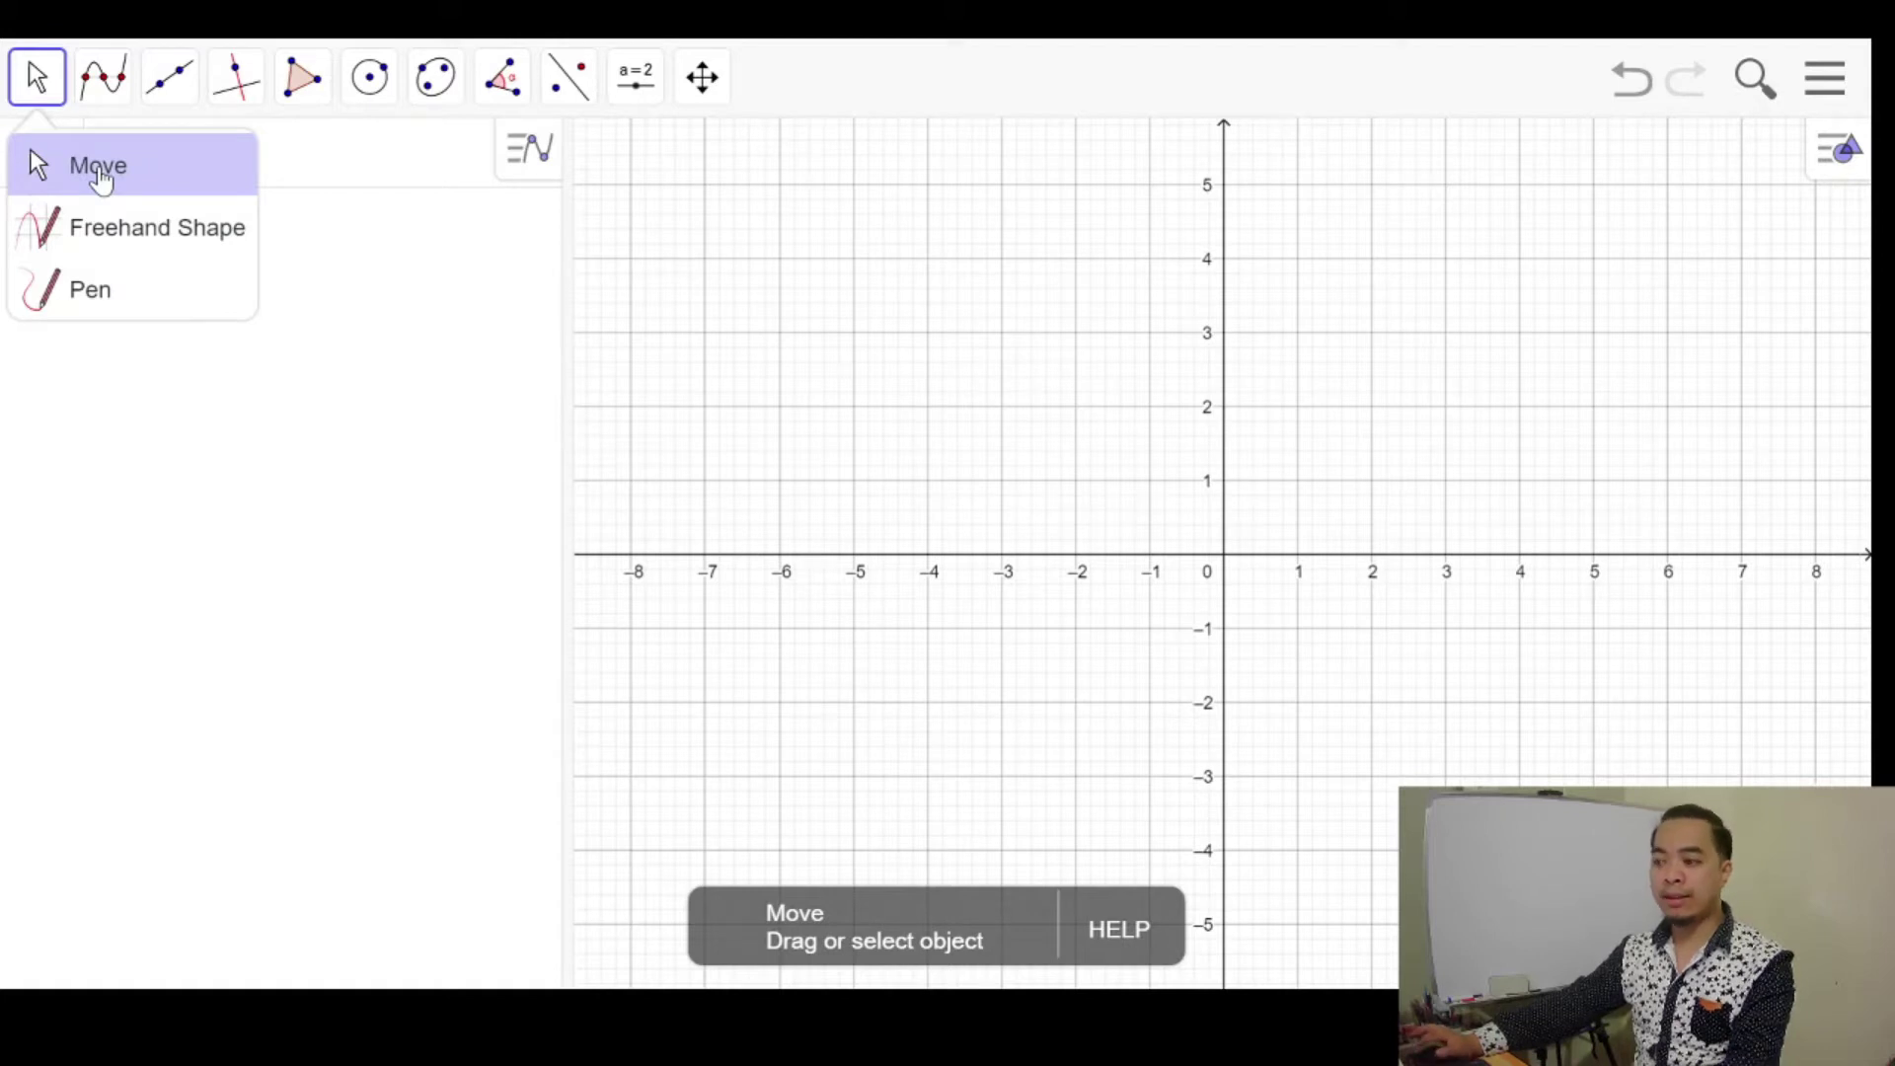
left_click(158, 227)
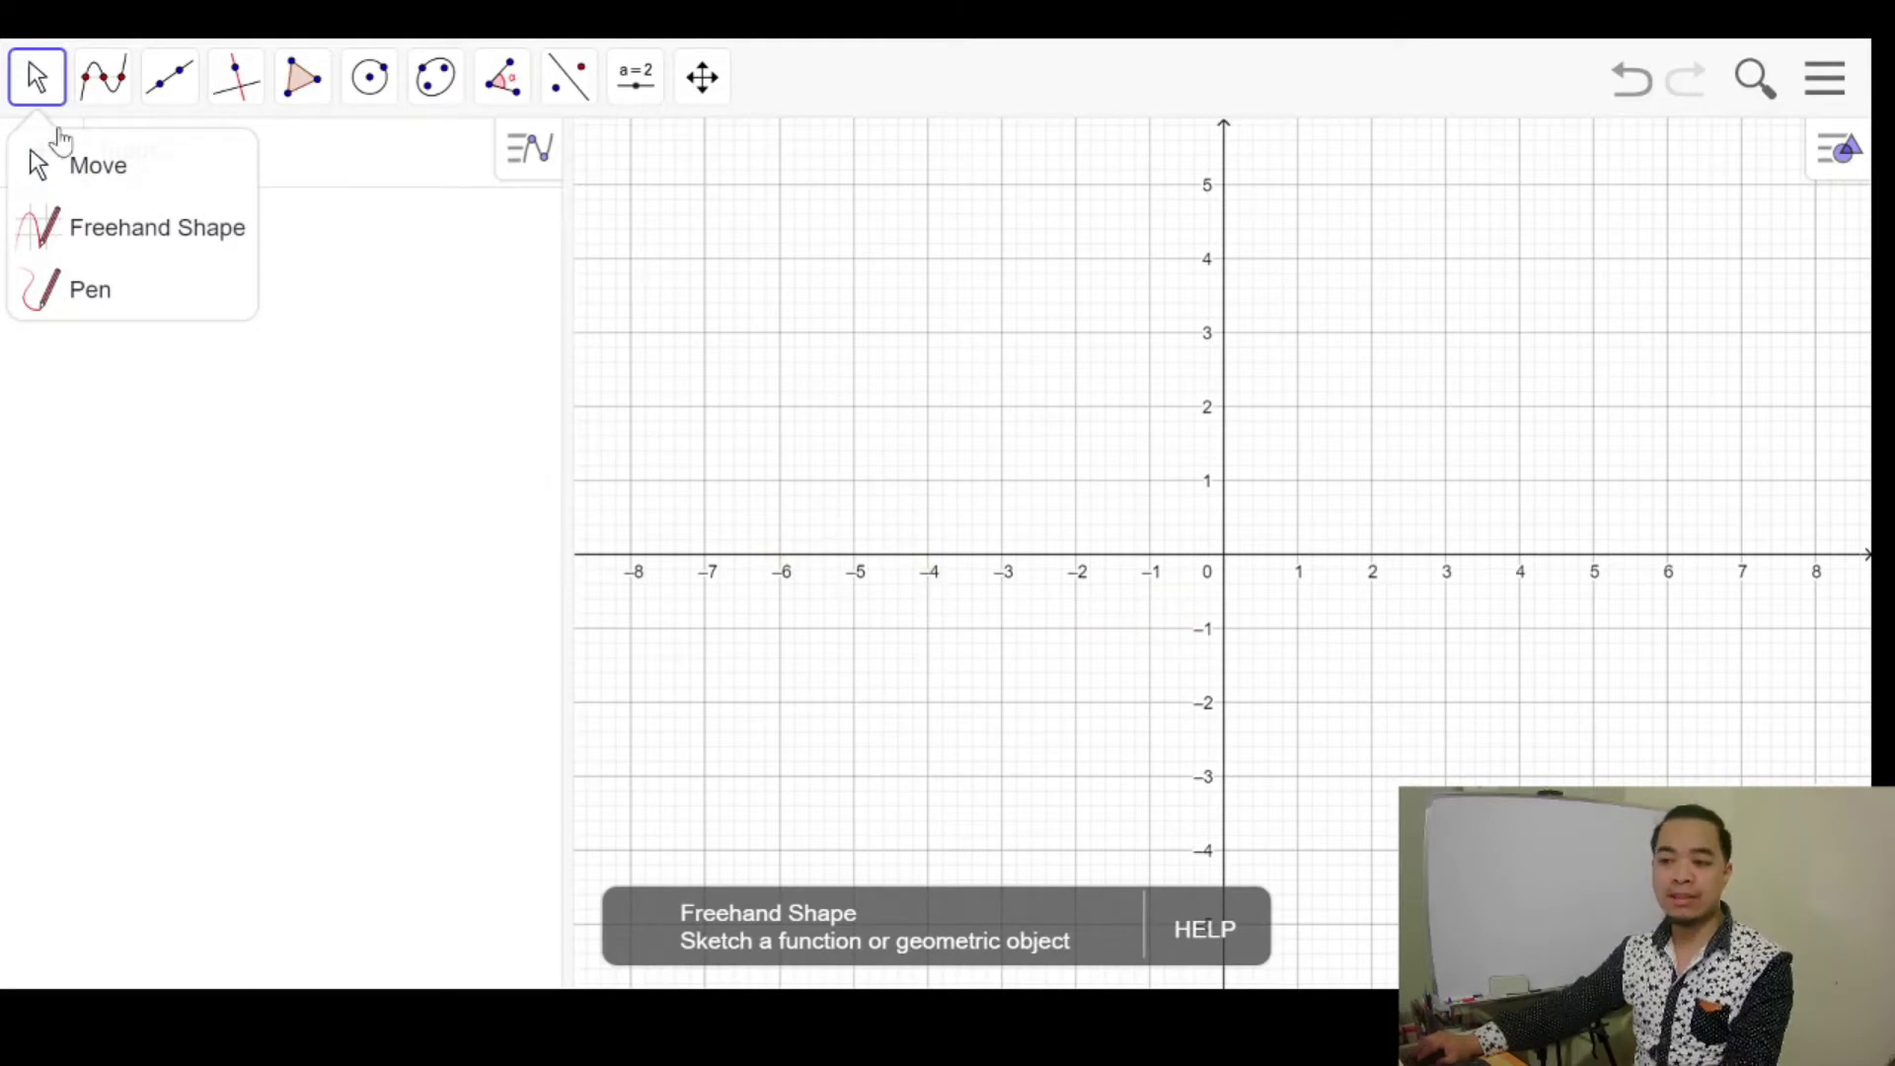
left_click(103, 186)
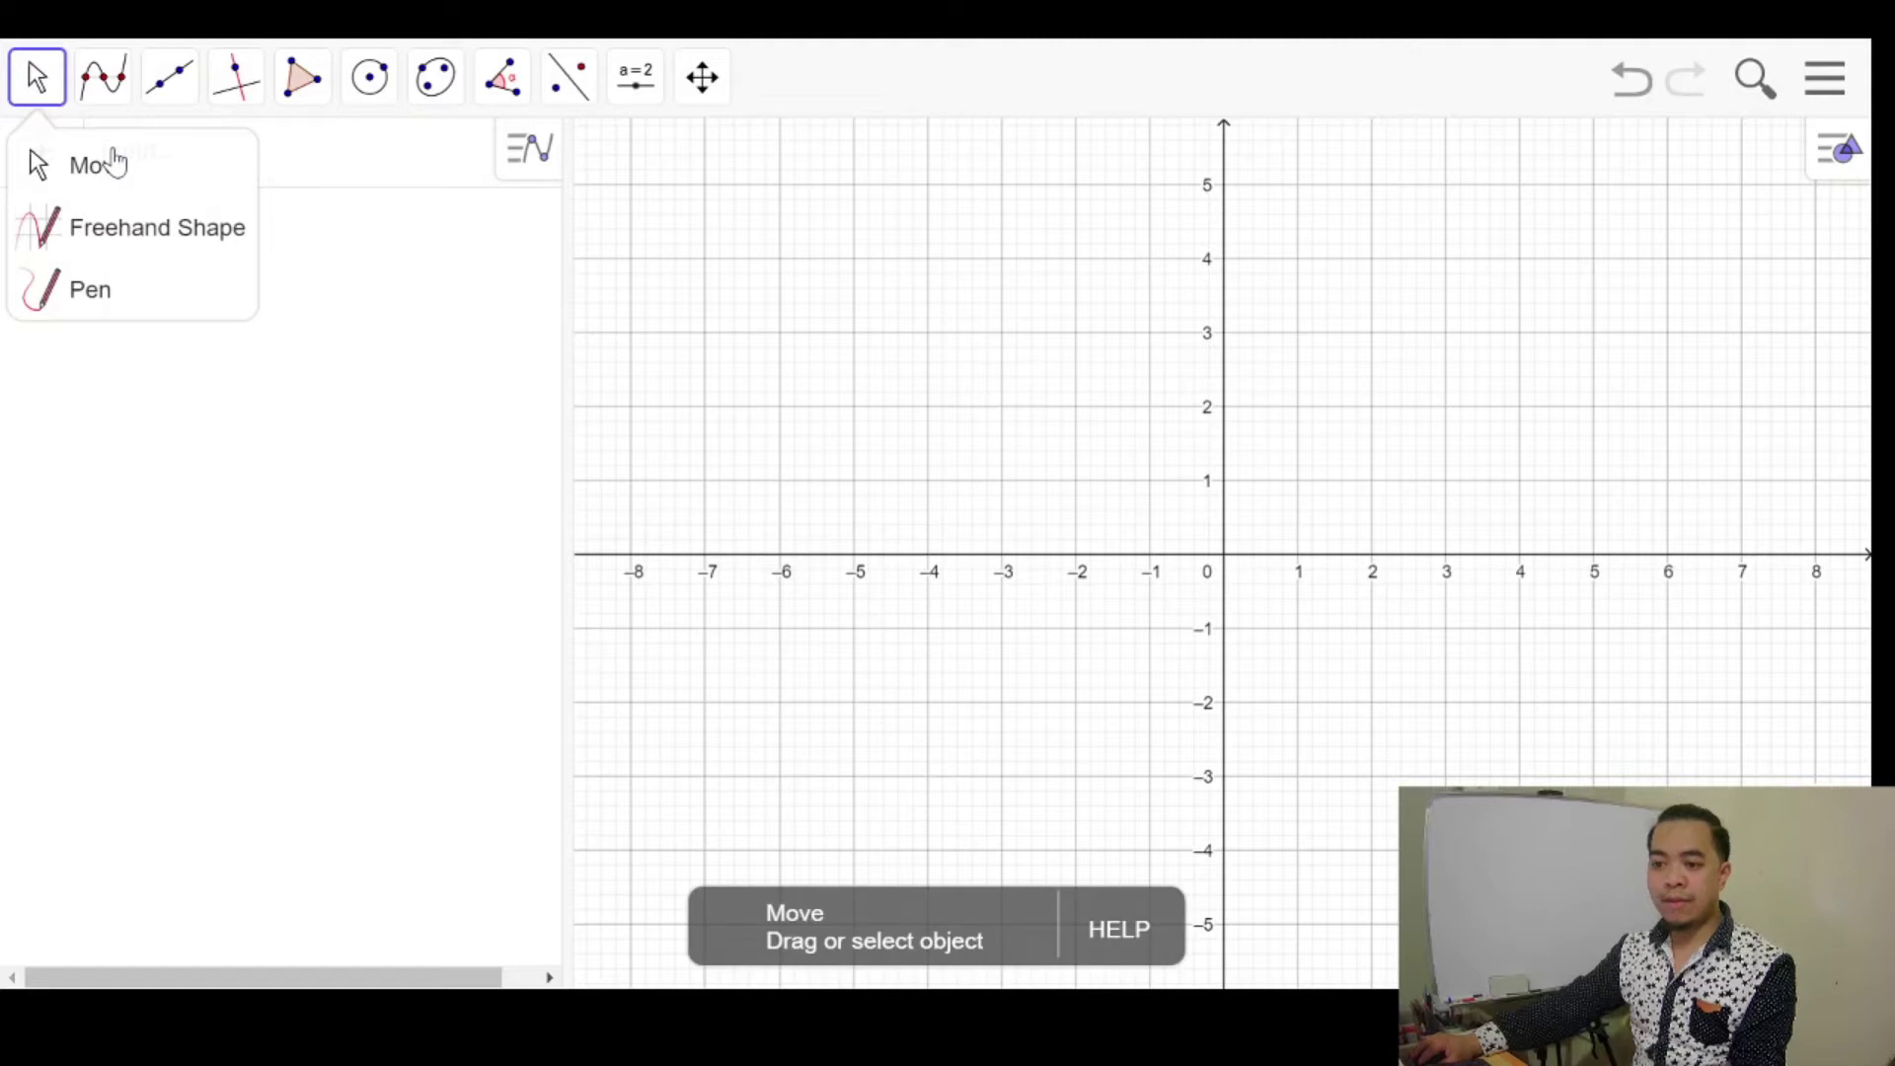
Sketch a circle with the Freehand Shape tool, centred at about (-4.22, 2.86) with a radius of about 1.35.
left_click(199, 241)
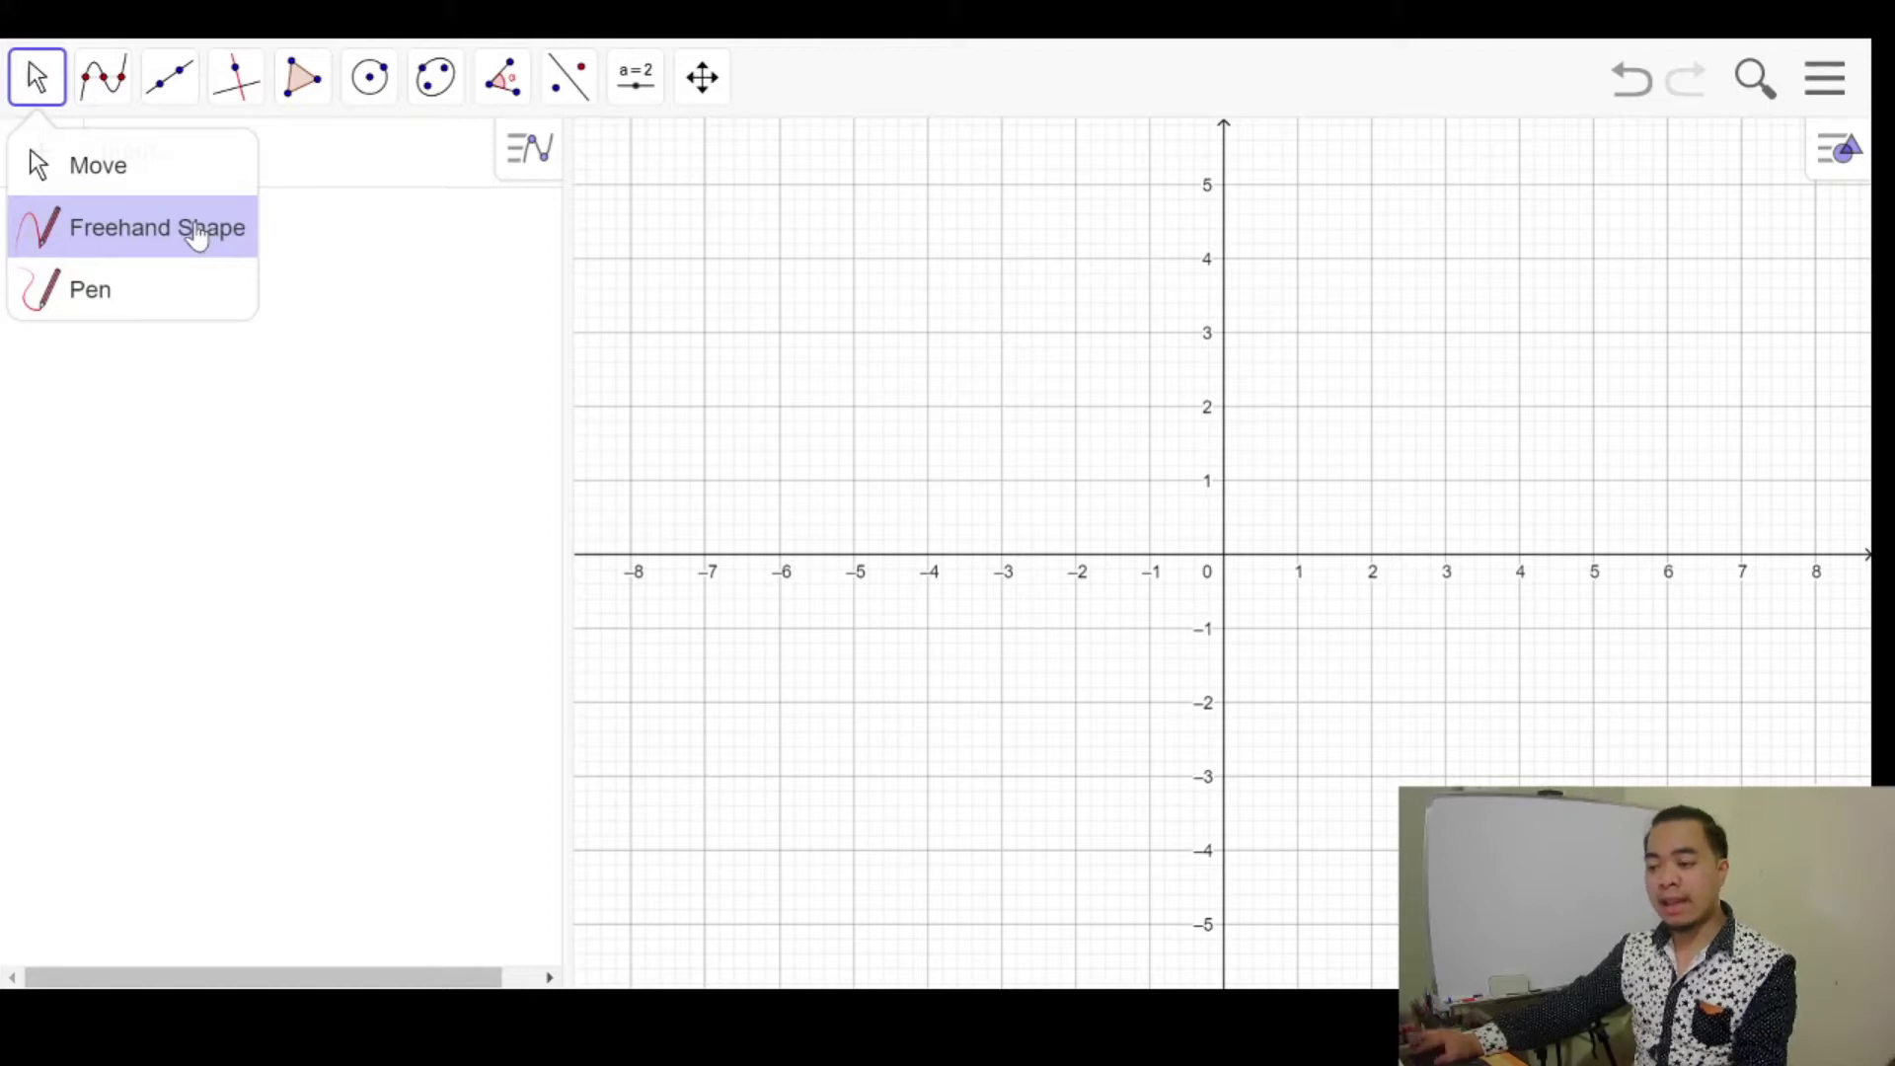
left_click(197, 235)
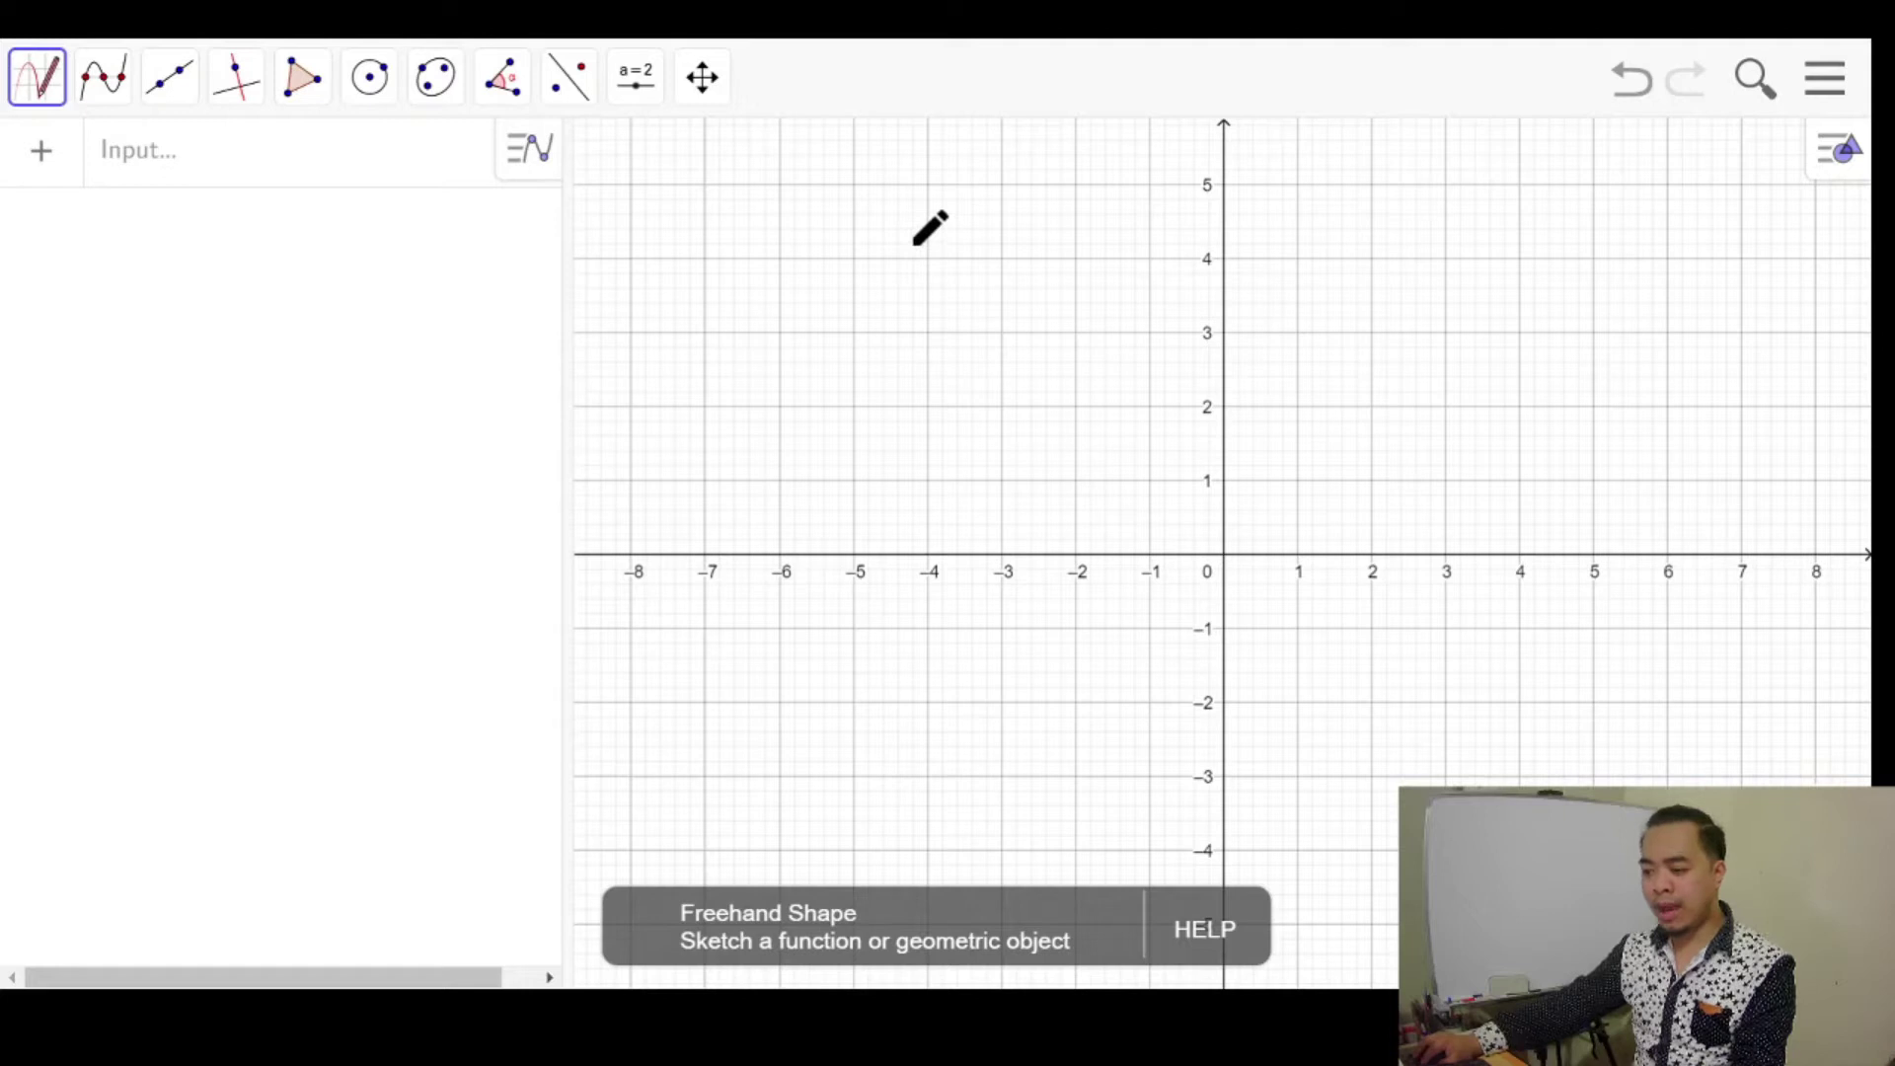
mouse_move(908, 249)
left_mouse_down()
mouse_move(846, 265)
mouse_move(815, 381)
mouse_move(849, 426)
mouse_move(935, 445)
mouse_move(970, 428)
mouse_move(1002, 369)
mouse_move(1007, 312)
mouse_move(960, 253)
mouse_move(900, 251)
left_mouse_up()
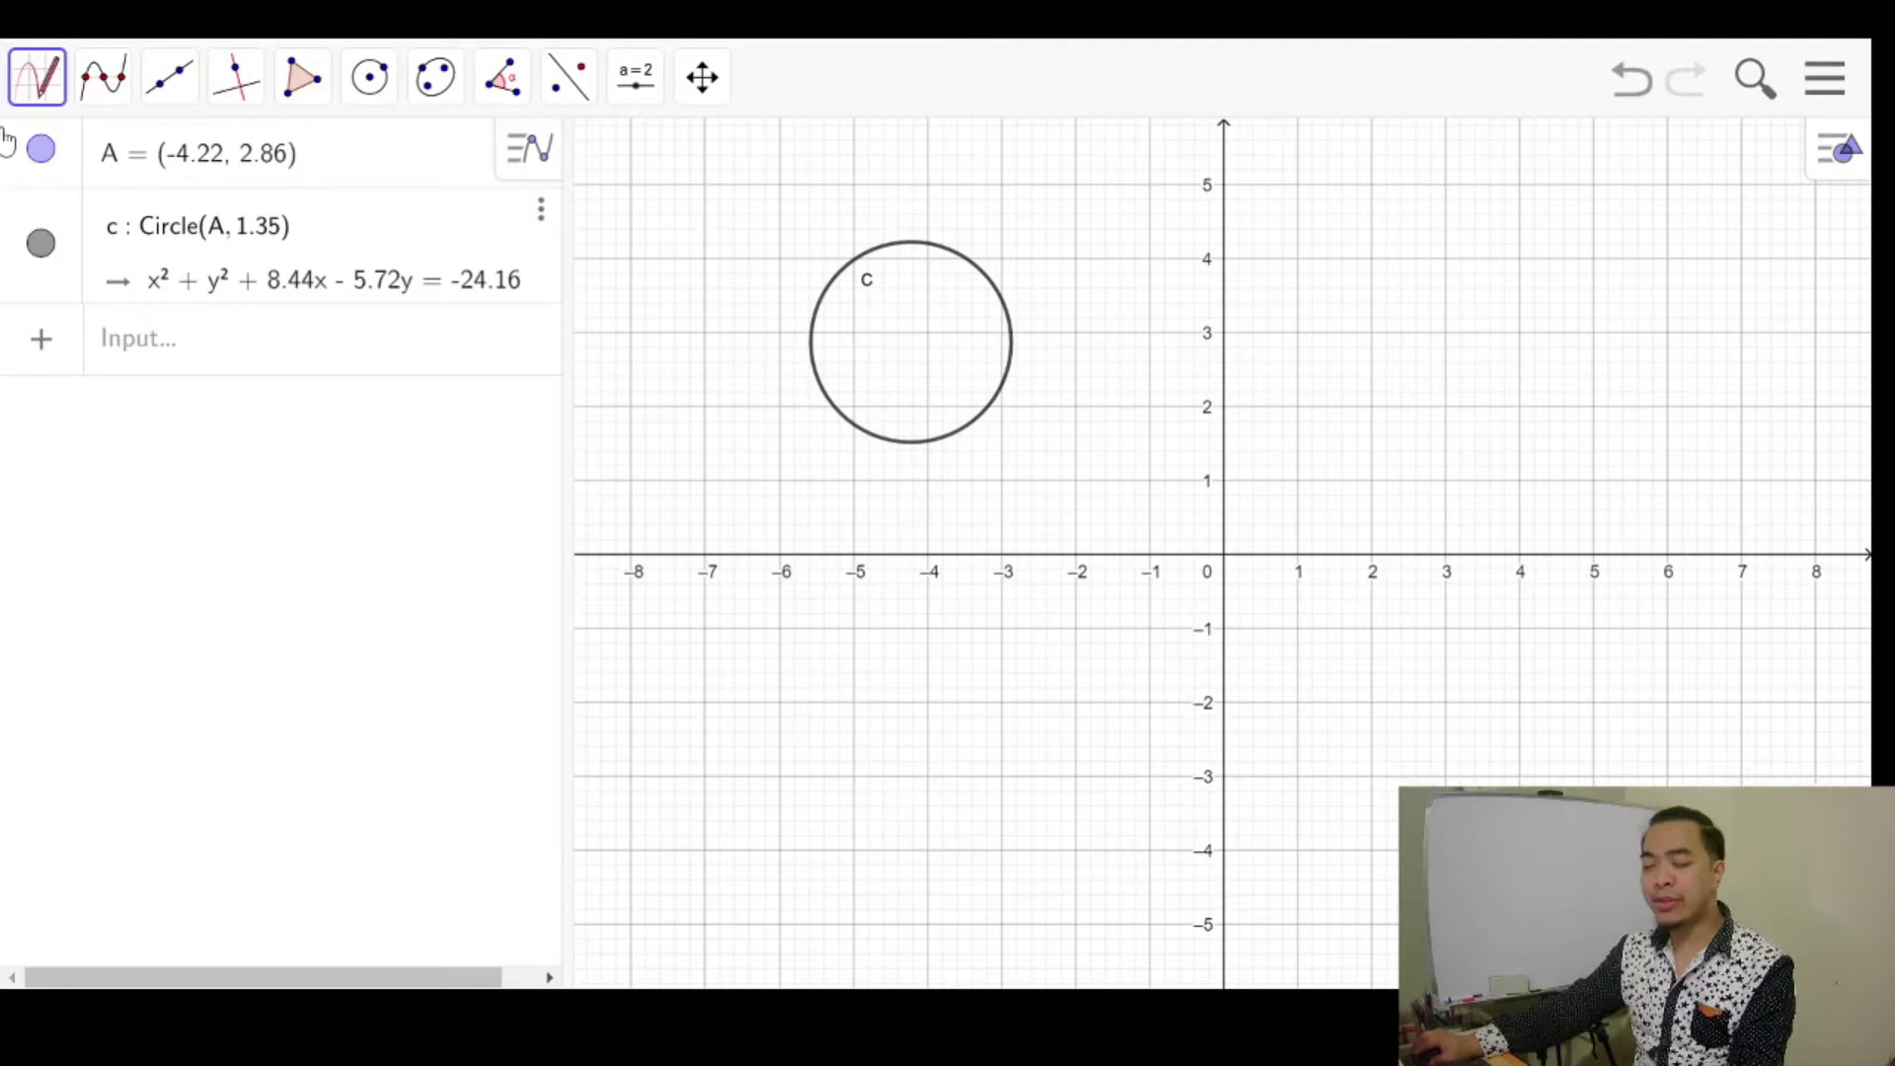
Move the freehand circle so its centre lies at about (-3.54, 2.3).
left_click(38, 98)
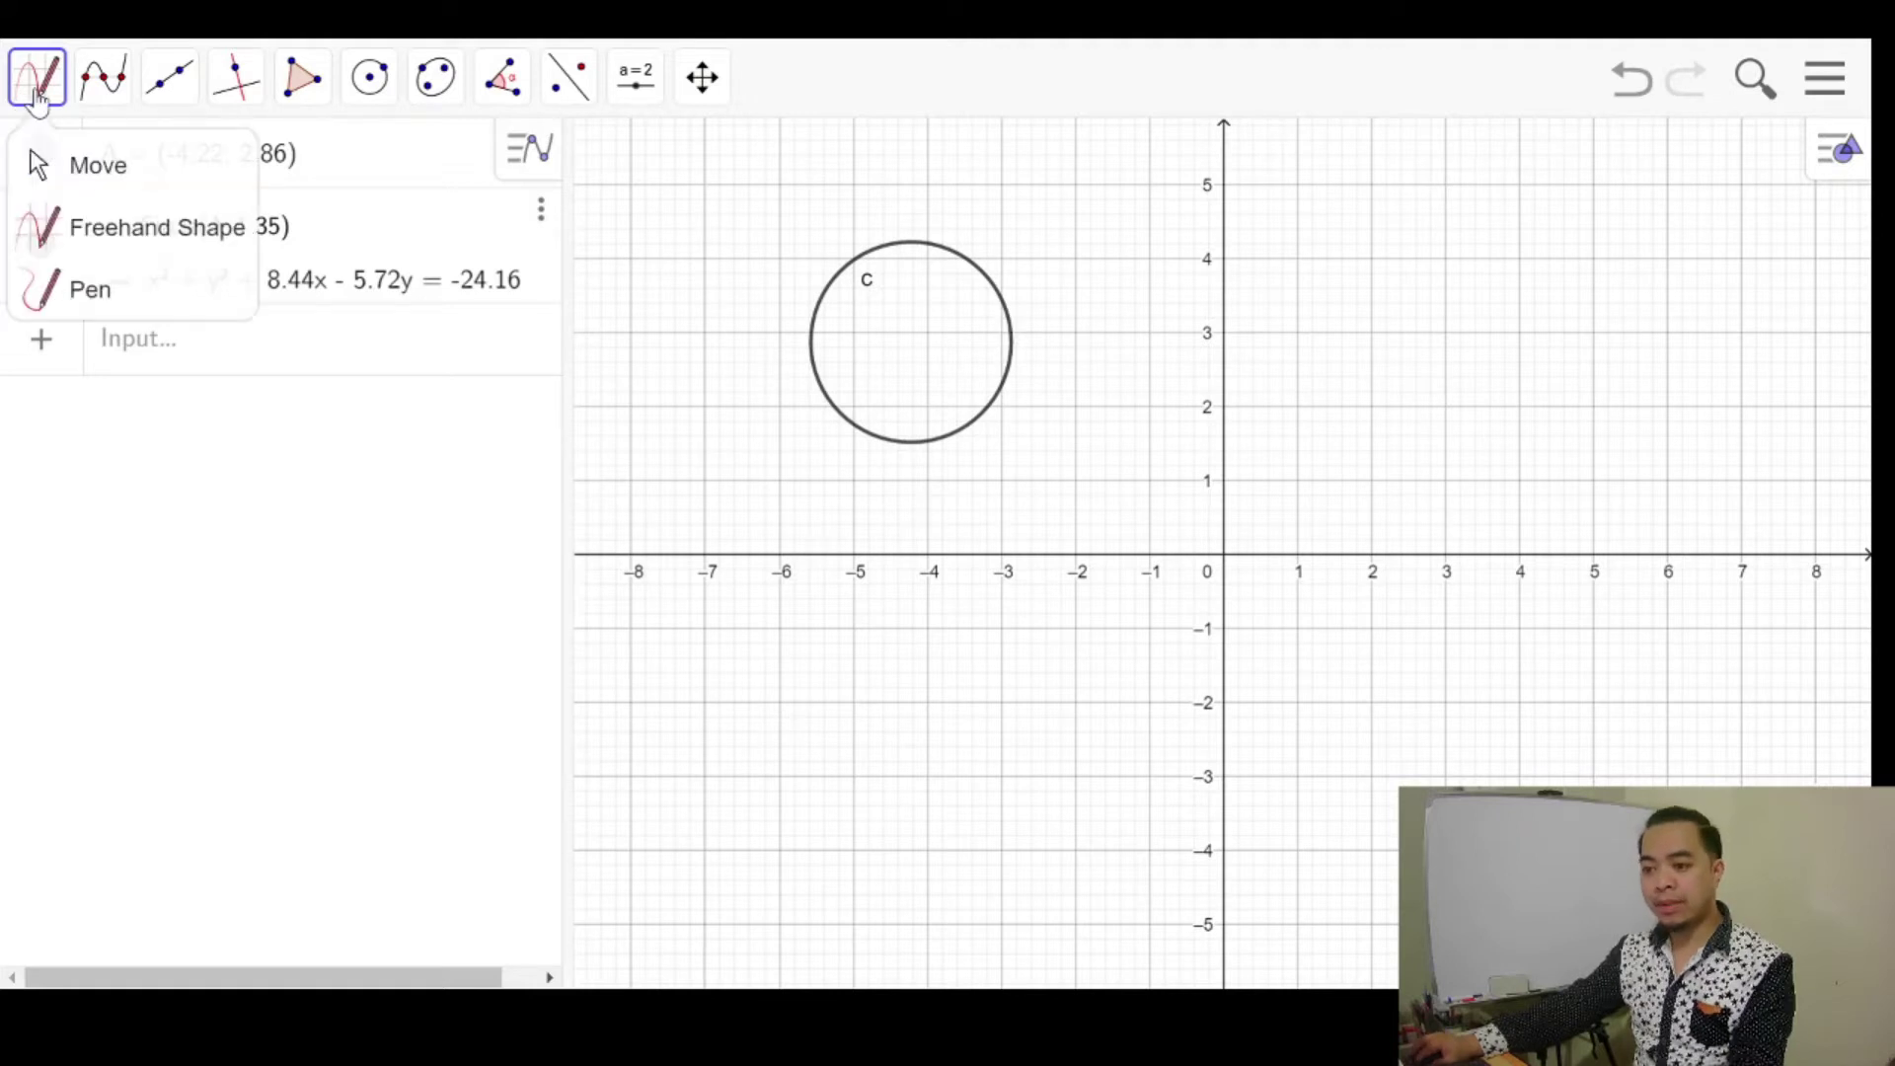
left_click(102, 170)
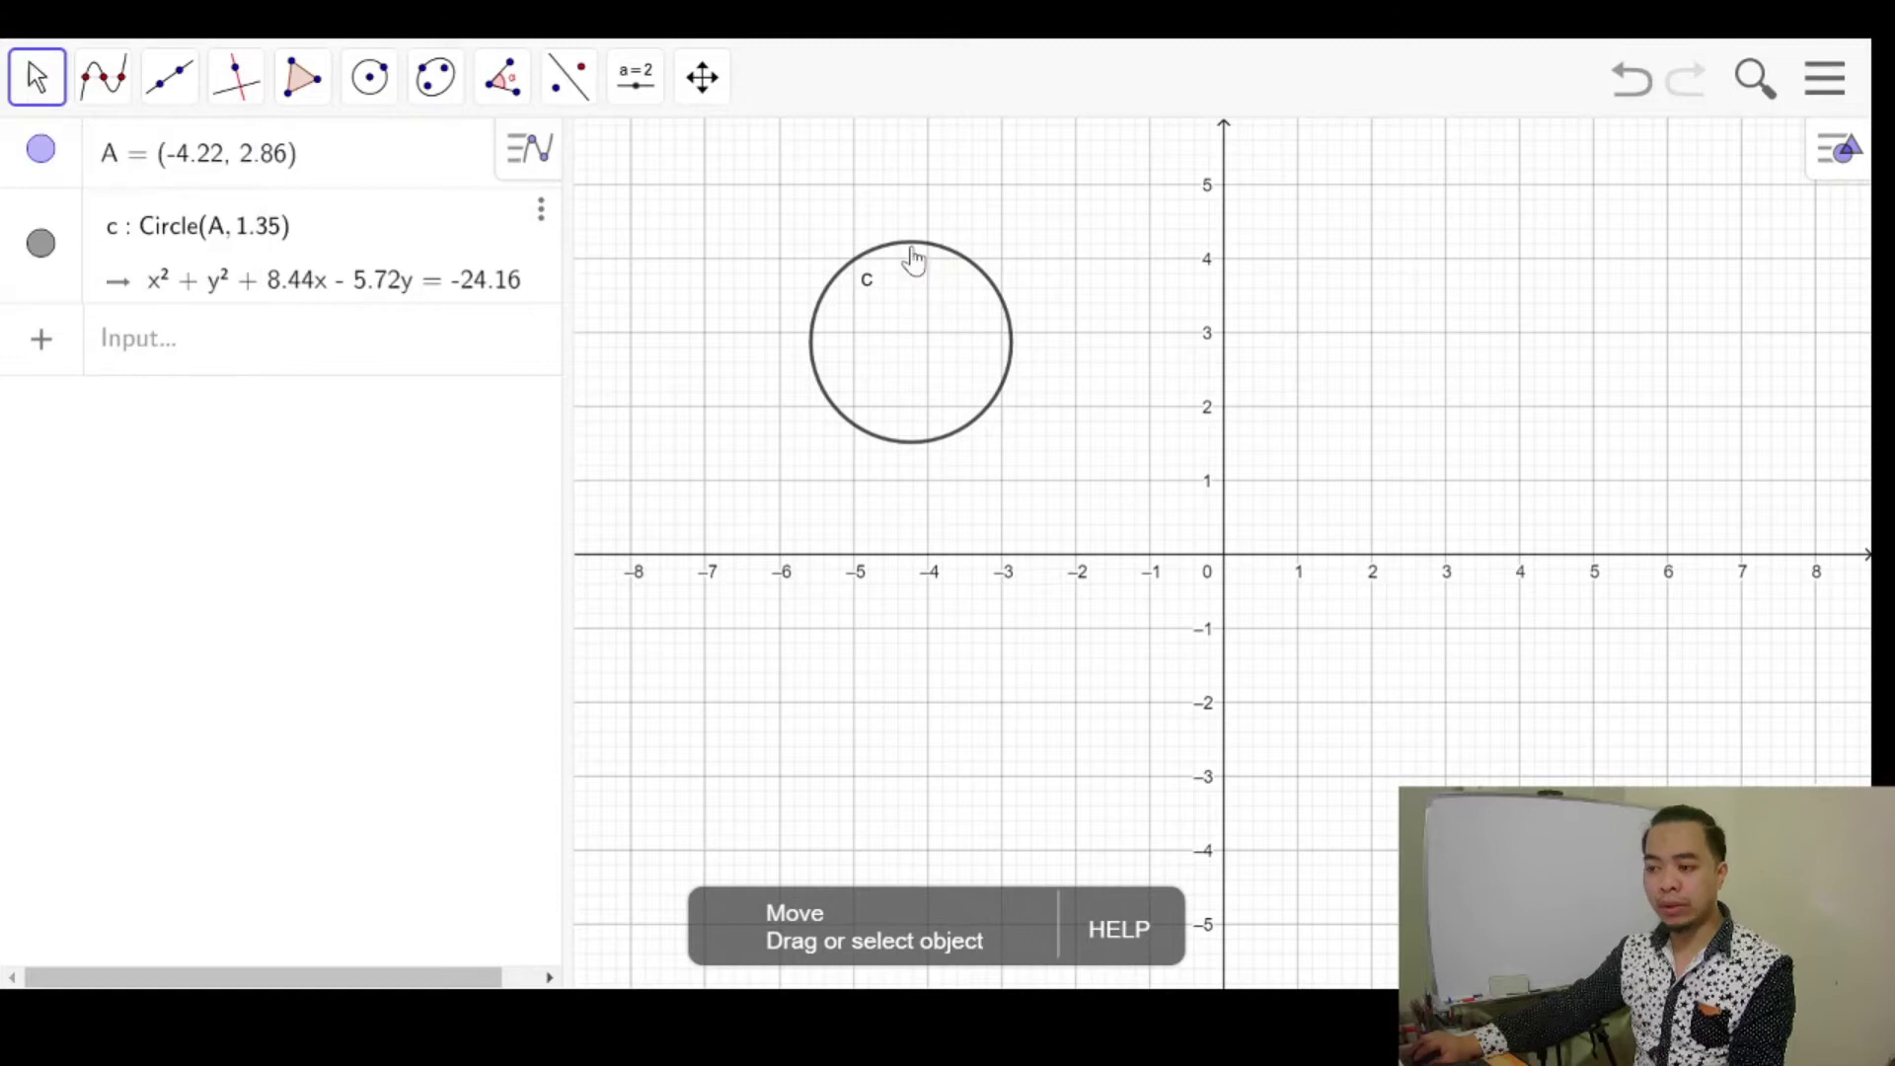
mouse_move(991, 259)
left_mouse_down()
mouse_move(1345, 296)
mouse_move(1474, 336)
mouse_move(1260, 263)
mouse_move(1116, 284)
mouse_move(944, 385)
mouse_move(994, 622)
mouse_move(1243, 614)
mouse_move(1307, 448)
mouse_move(1236, 373)
mouse_move(959, 306)
left_mouse_up()
Handwrite "hel" with the Pen tool just above the x-axis in the first quadrant, and undo the drawings.
left_click(37, 79)
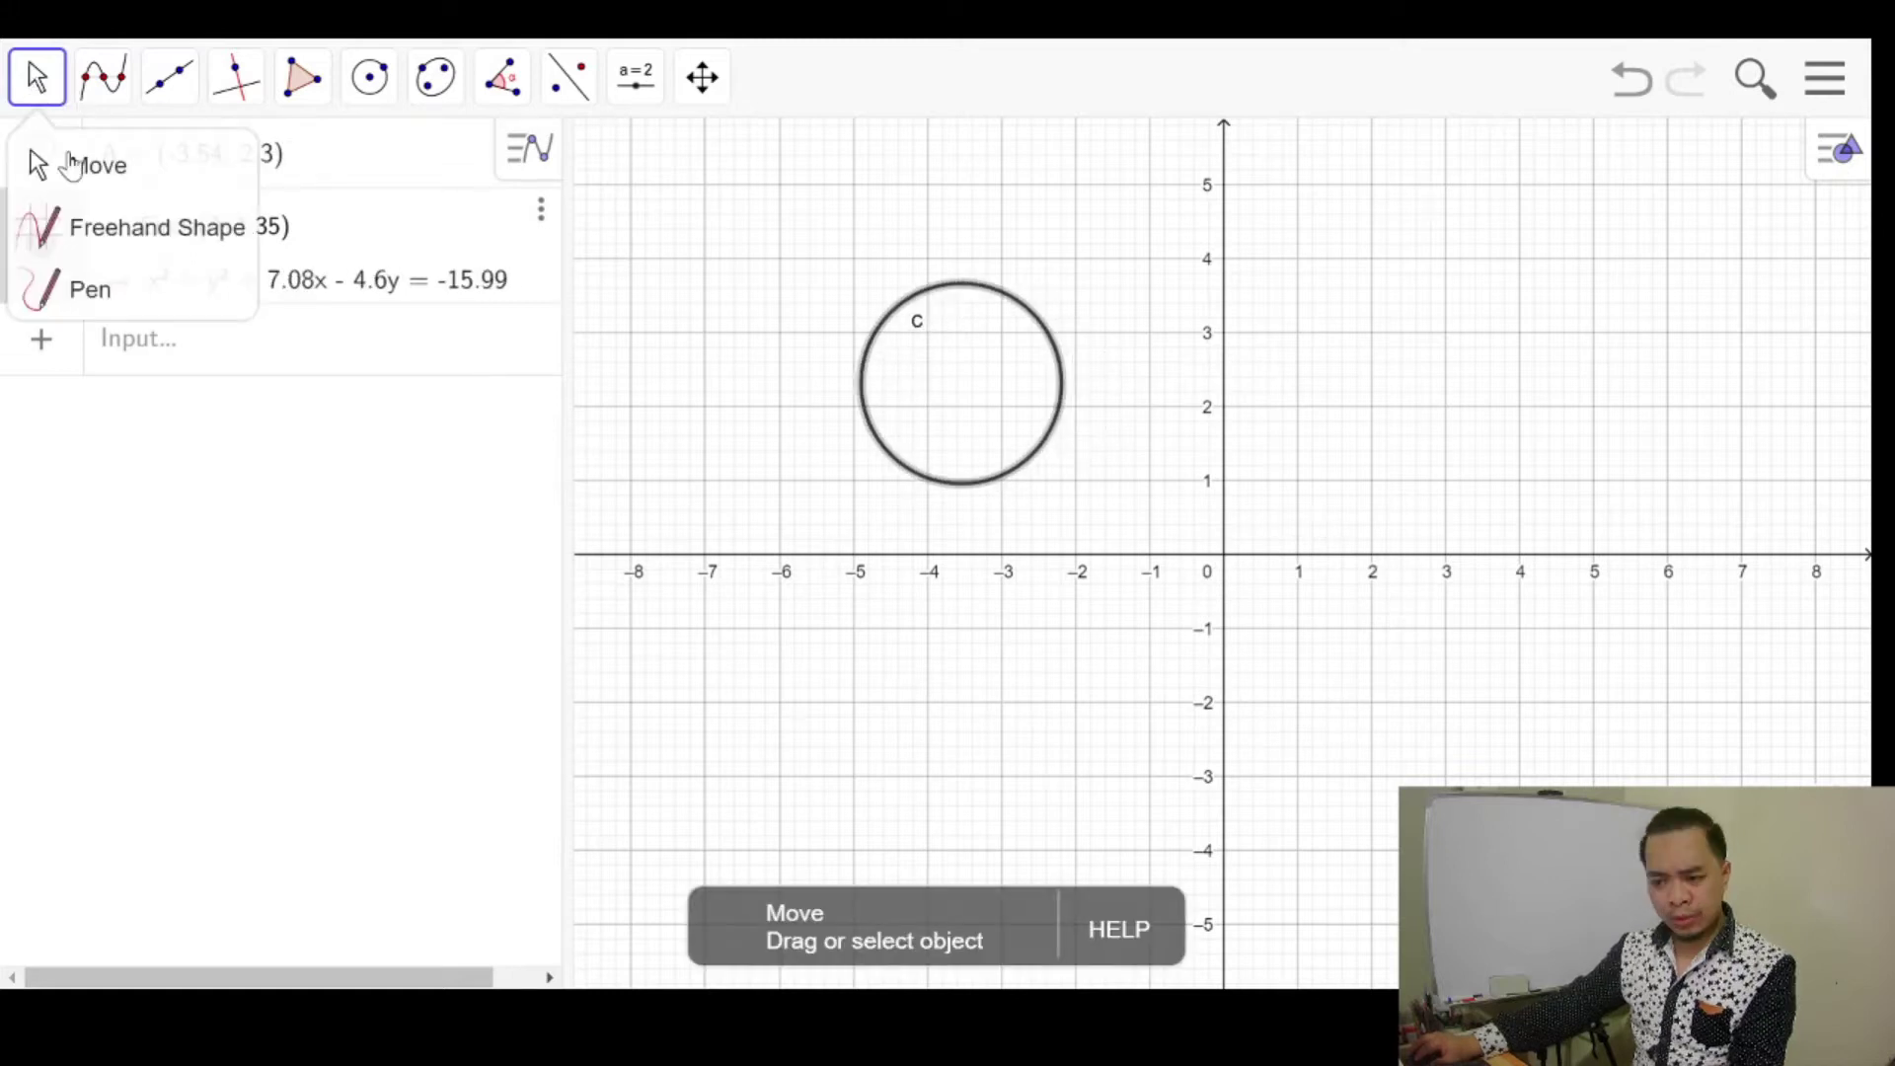
left_click(99, 293)
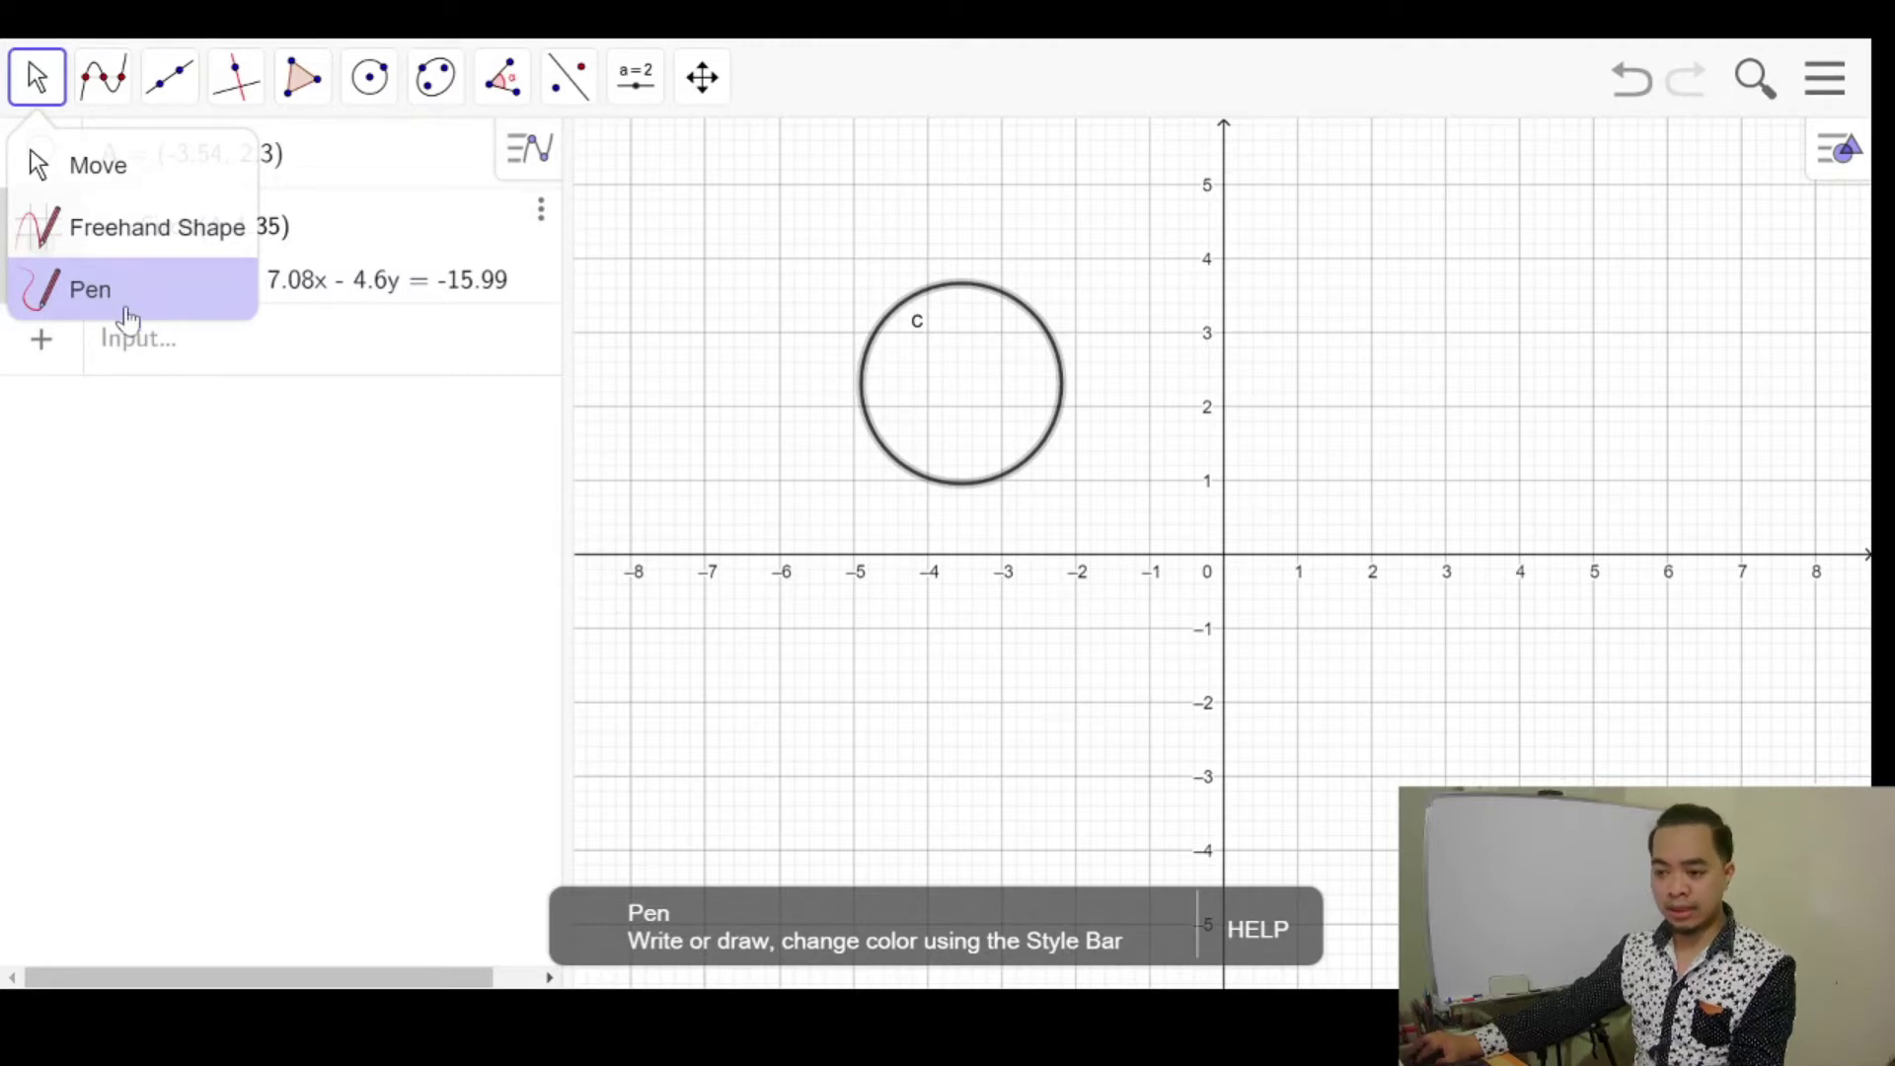
left_click(118, 308)
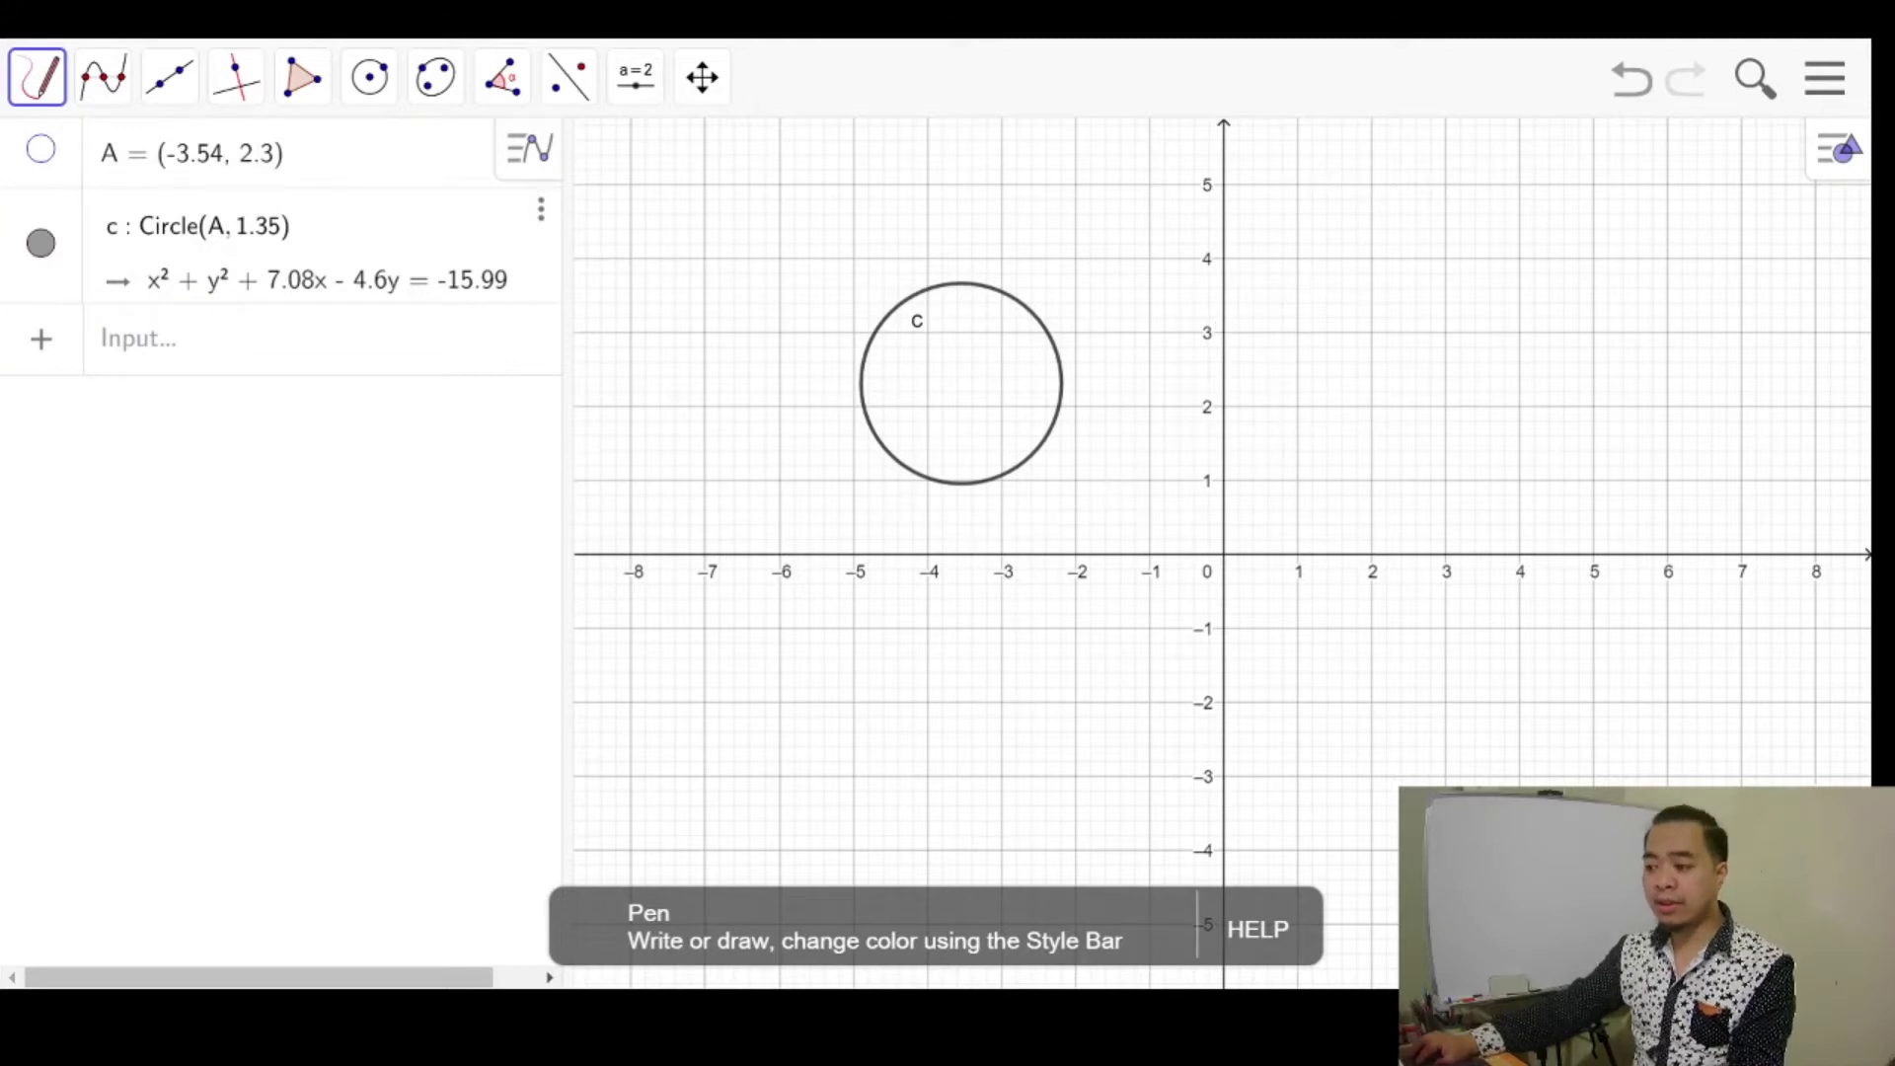
mouse_move(1289, 425)
left_mouse_down()
mouse_move(1299, 517)
mouse_move(1336, 462)
mouse_move(1347, 516)
mouse_move(1369, 496)
mouse_move(1356, 472)
mouse_move(1368, 515)
mouse_move(1390, 514)
left_mouse_up()
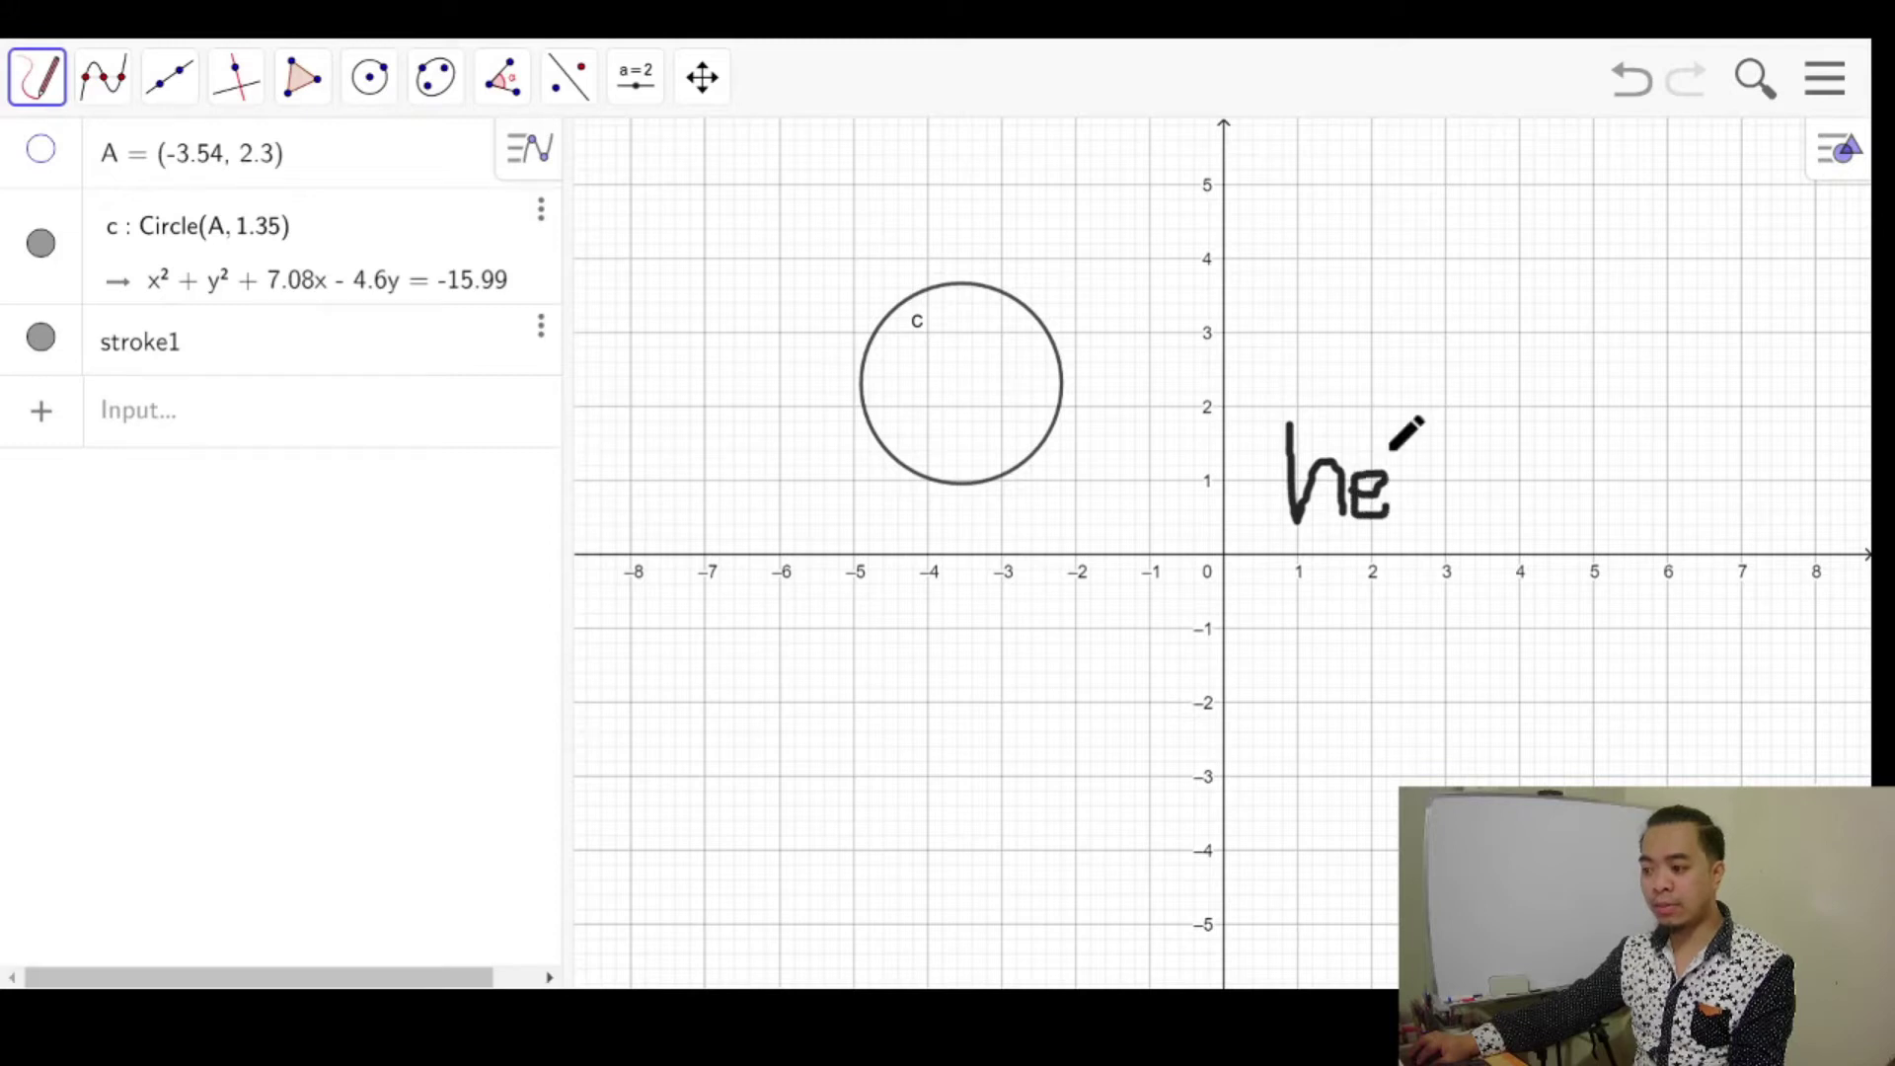
left_click_drag(1383, 428, 1398, 526)
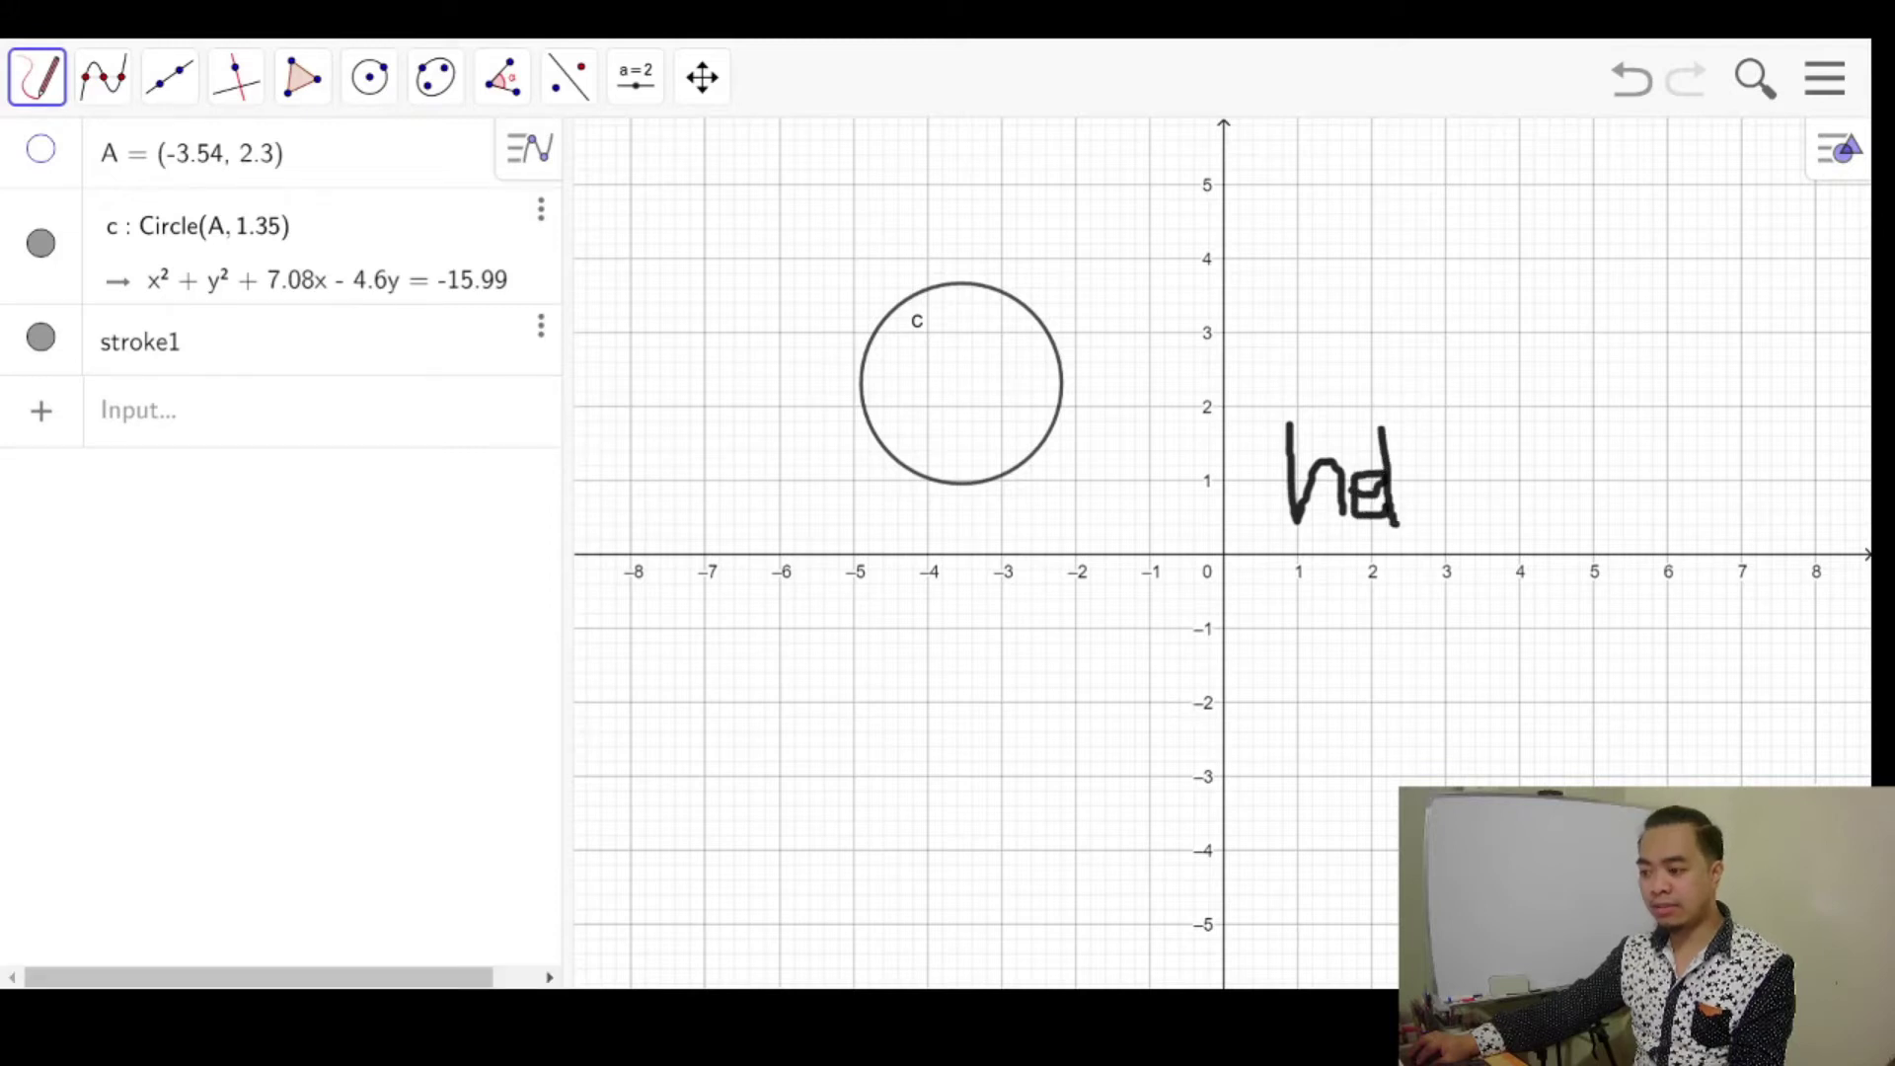
mouse_move(1392, 441)
left_mouse_down()
mouse_move(1407, 526)
mouse_move(1446, 506)
mouse_move(1459, 449)
mouse_move(1434, 452)
left_mouse_up()
key("ctrl+z")
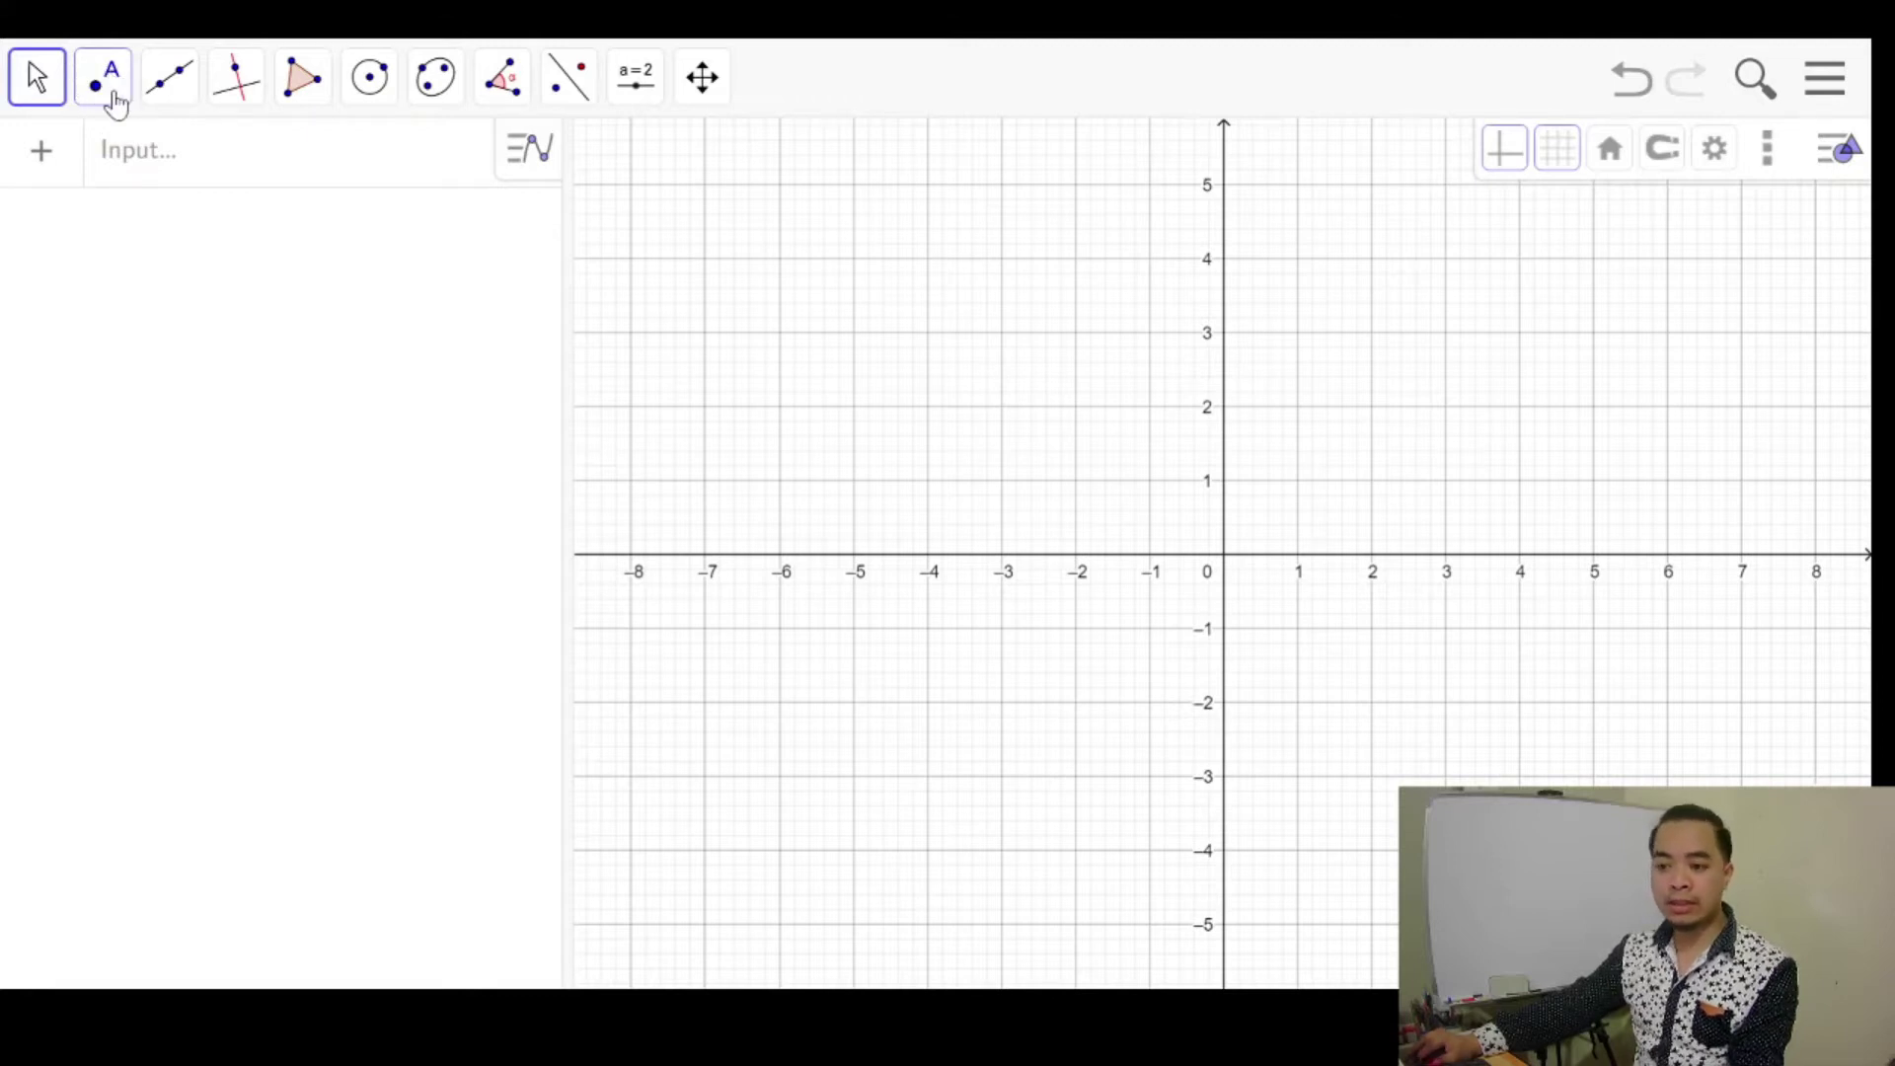
Place four points with the Point tool at (-5, 3), (3, 2), about (2.86, -3.08) and (-6, -2).
left_click(109, 92)
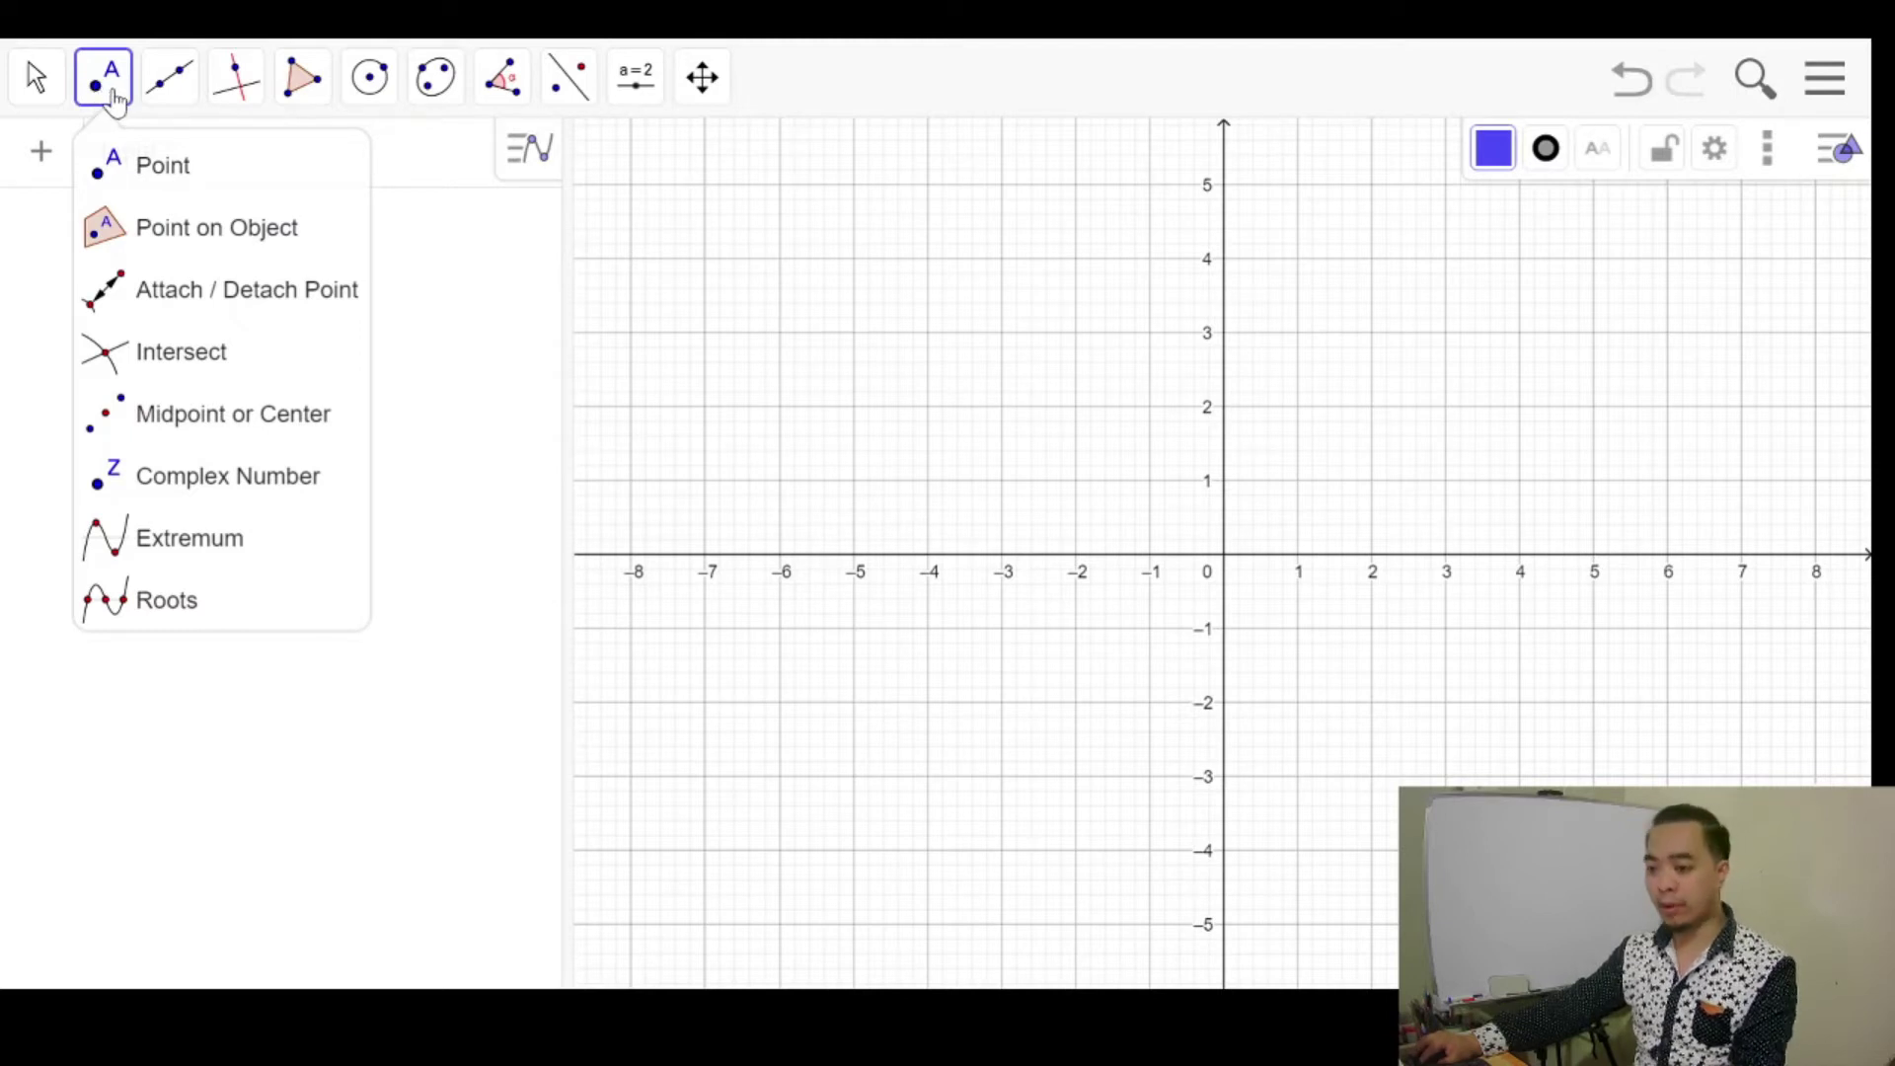
left_click(146, 170)
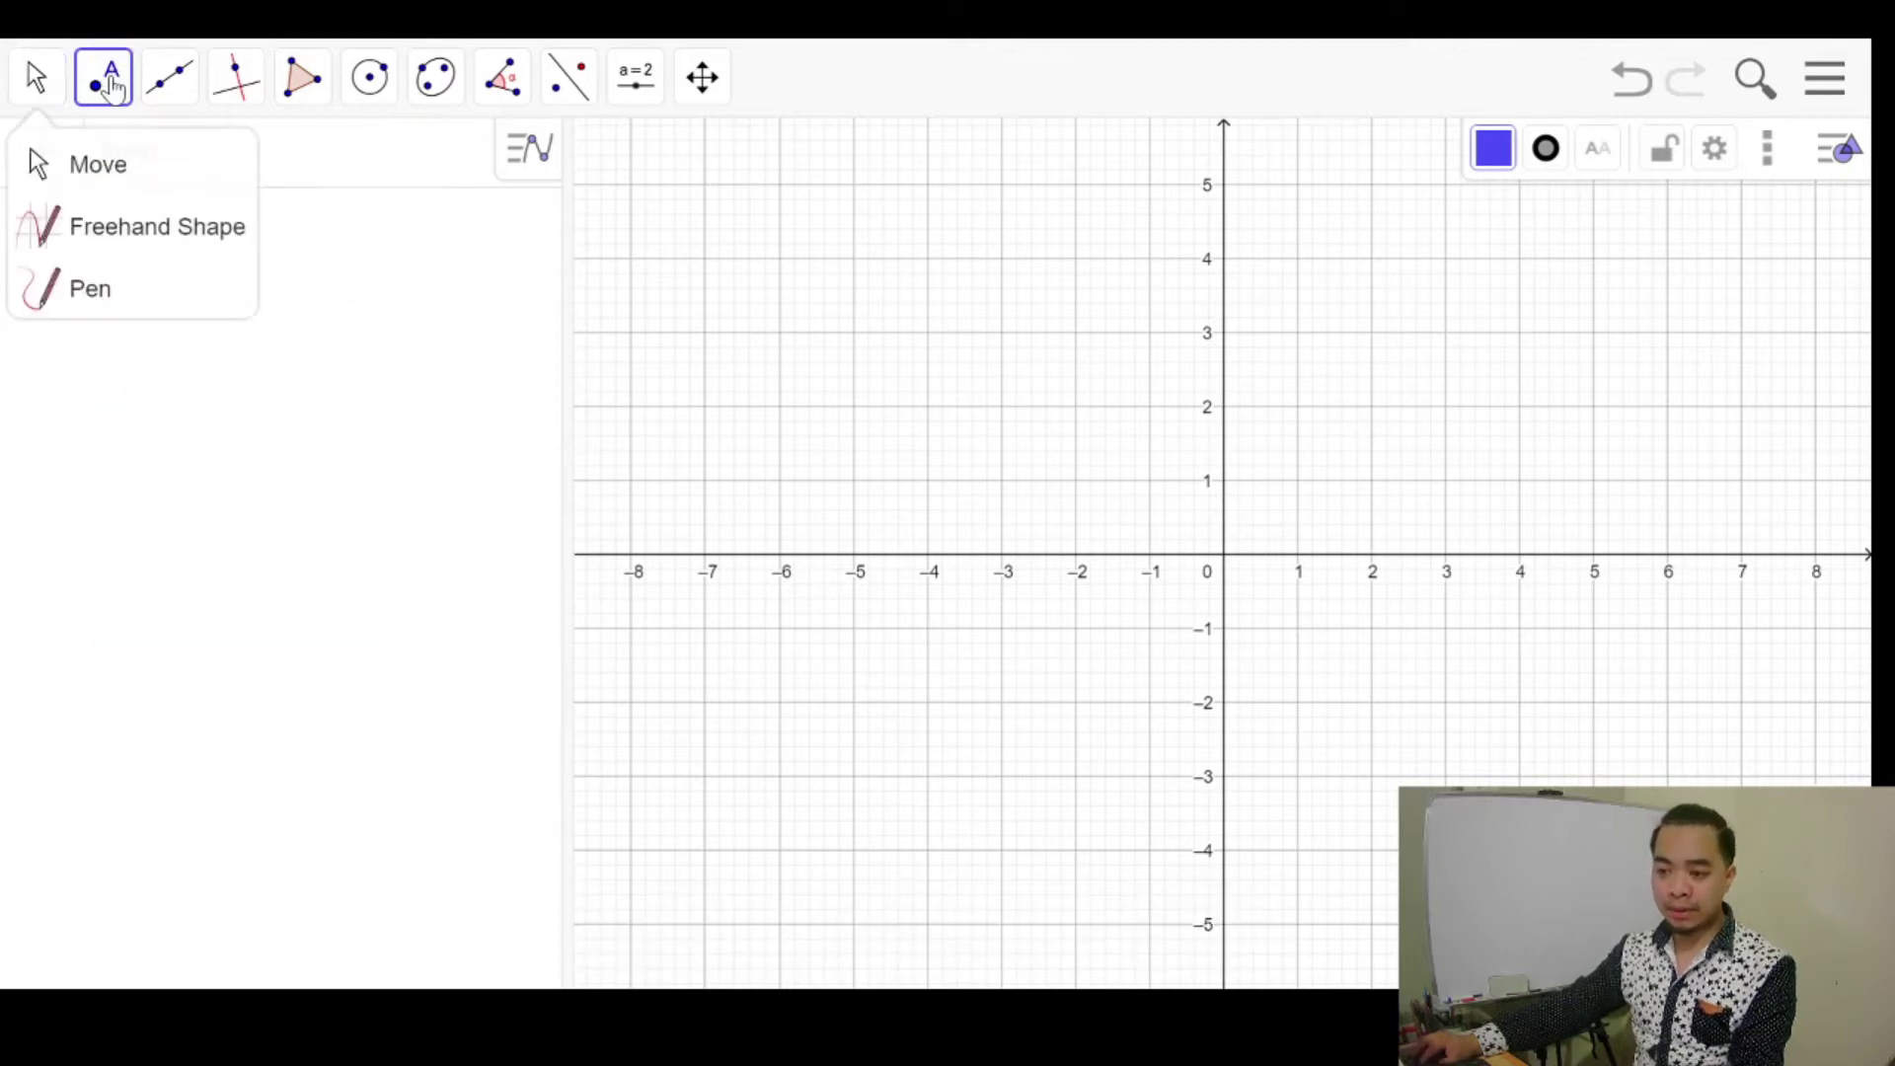
left_click(136, 180)
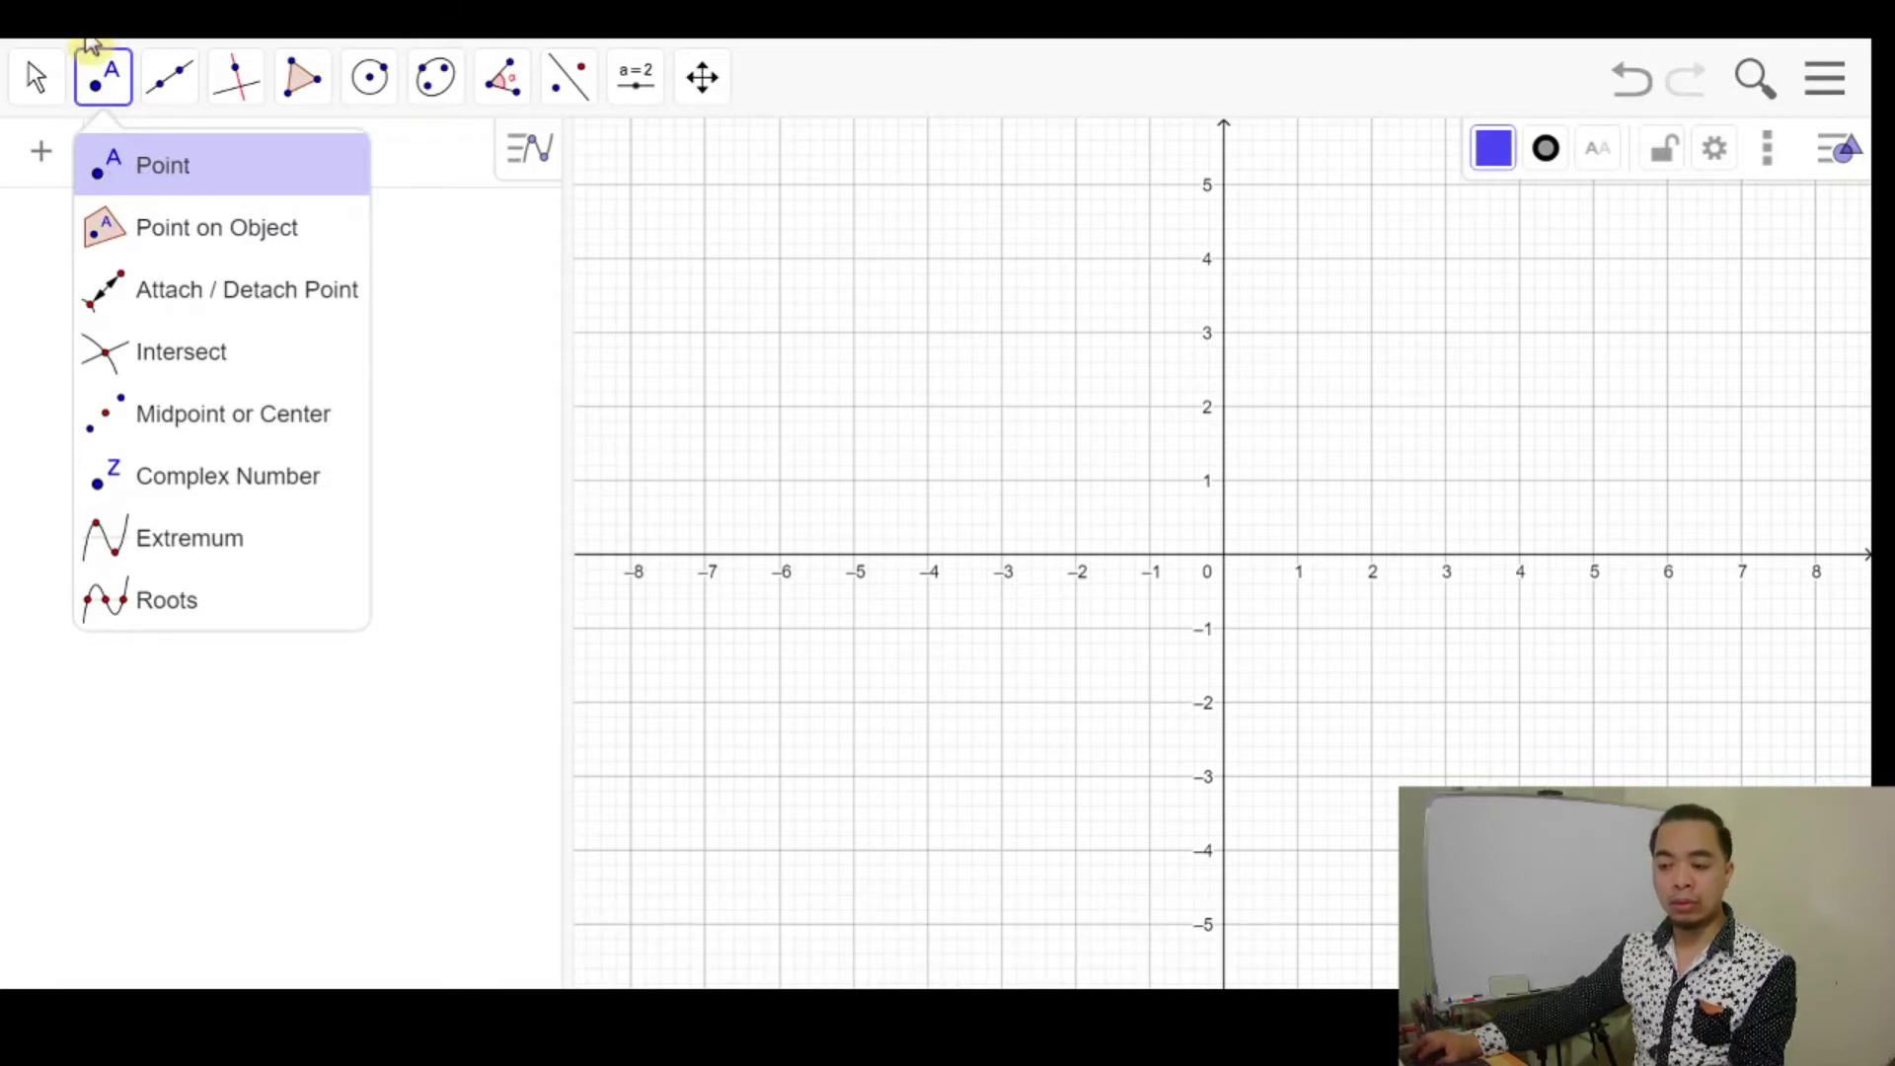
left_click(165, 173)
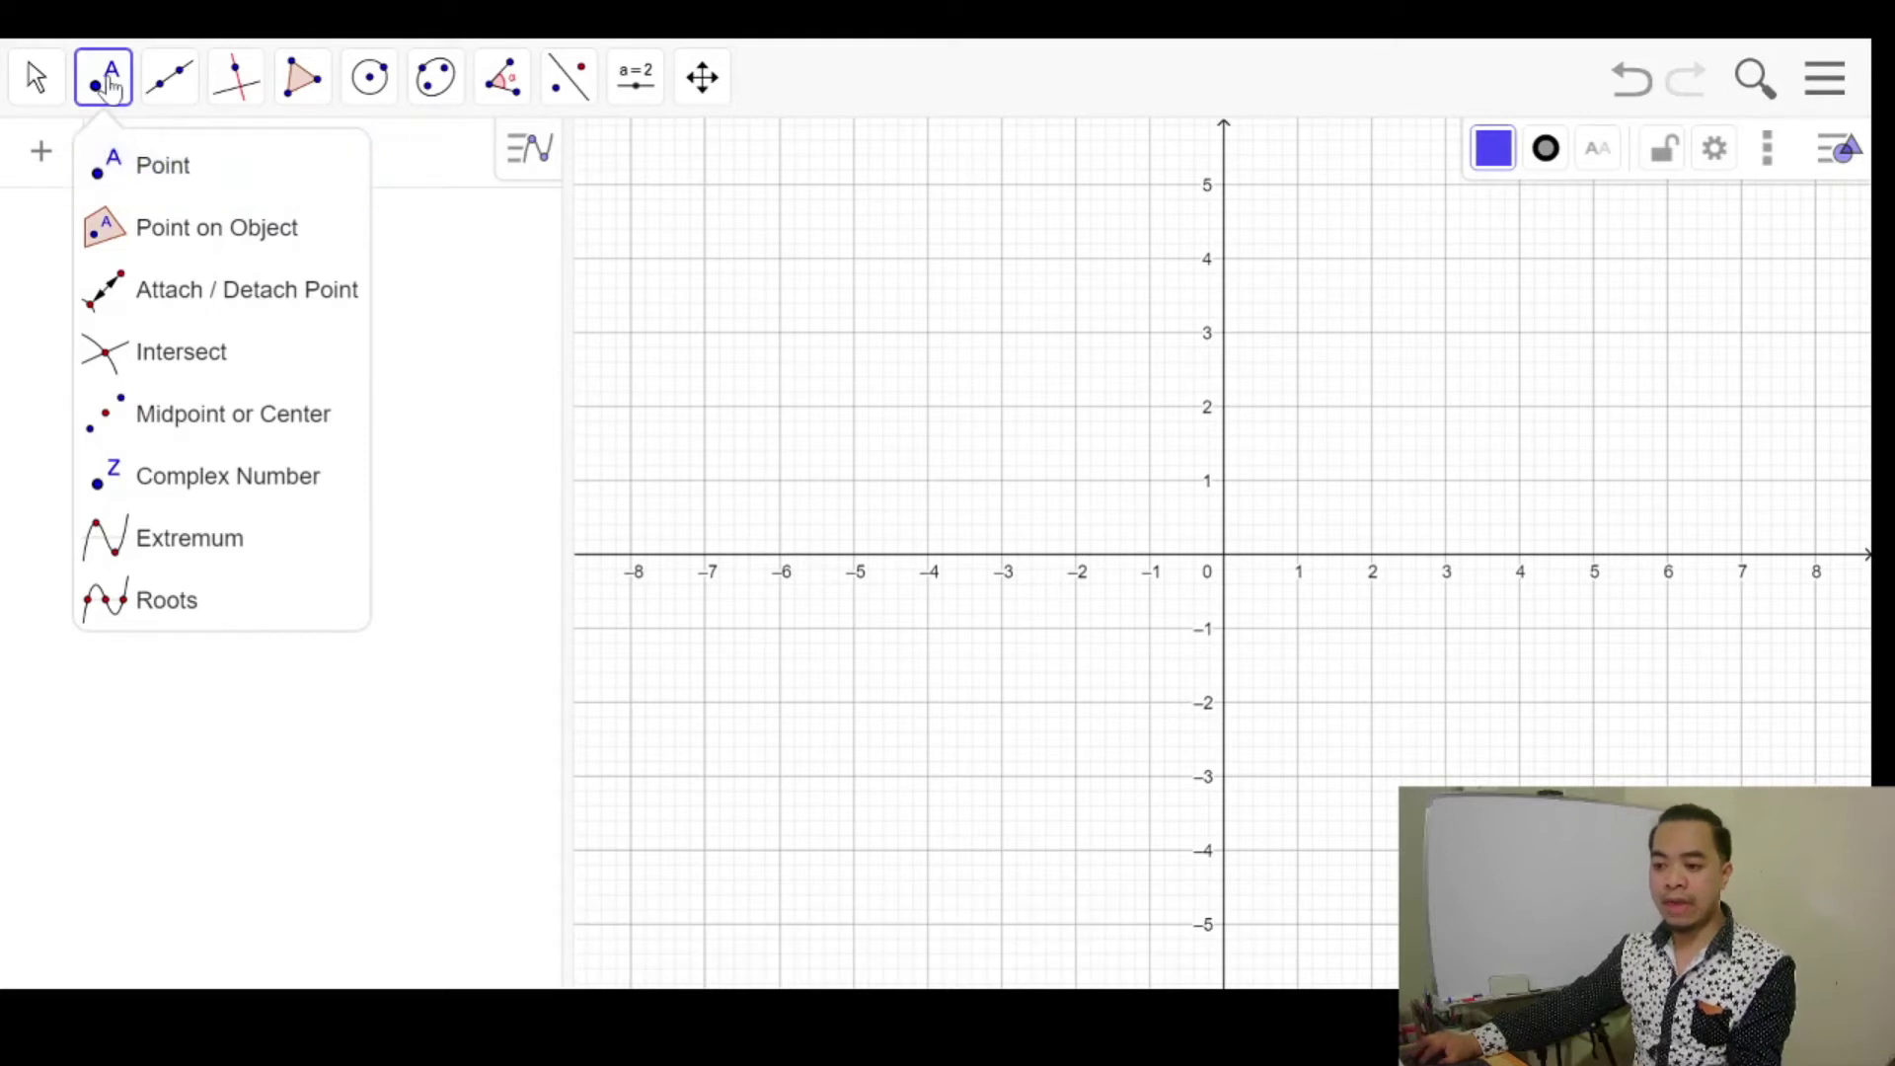
left_click(150, 181)
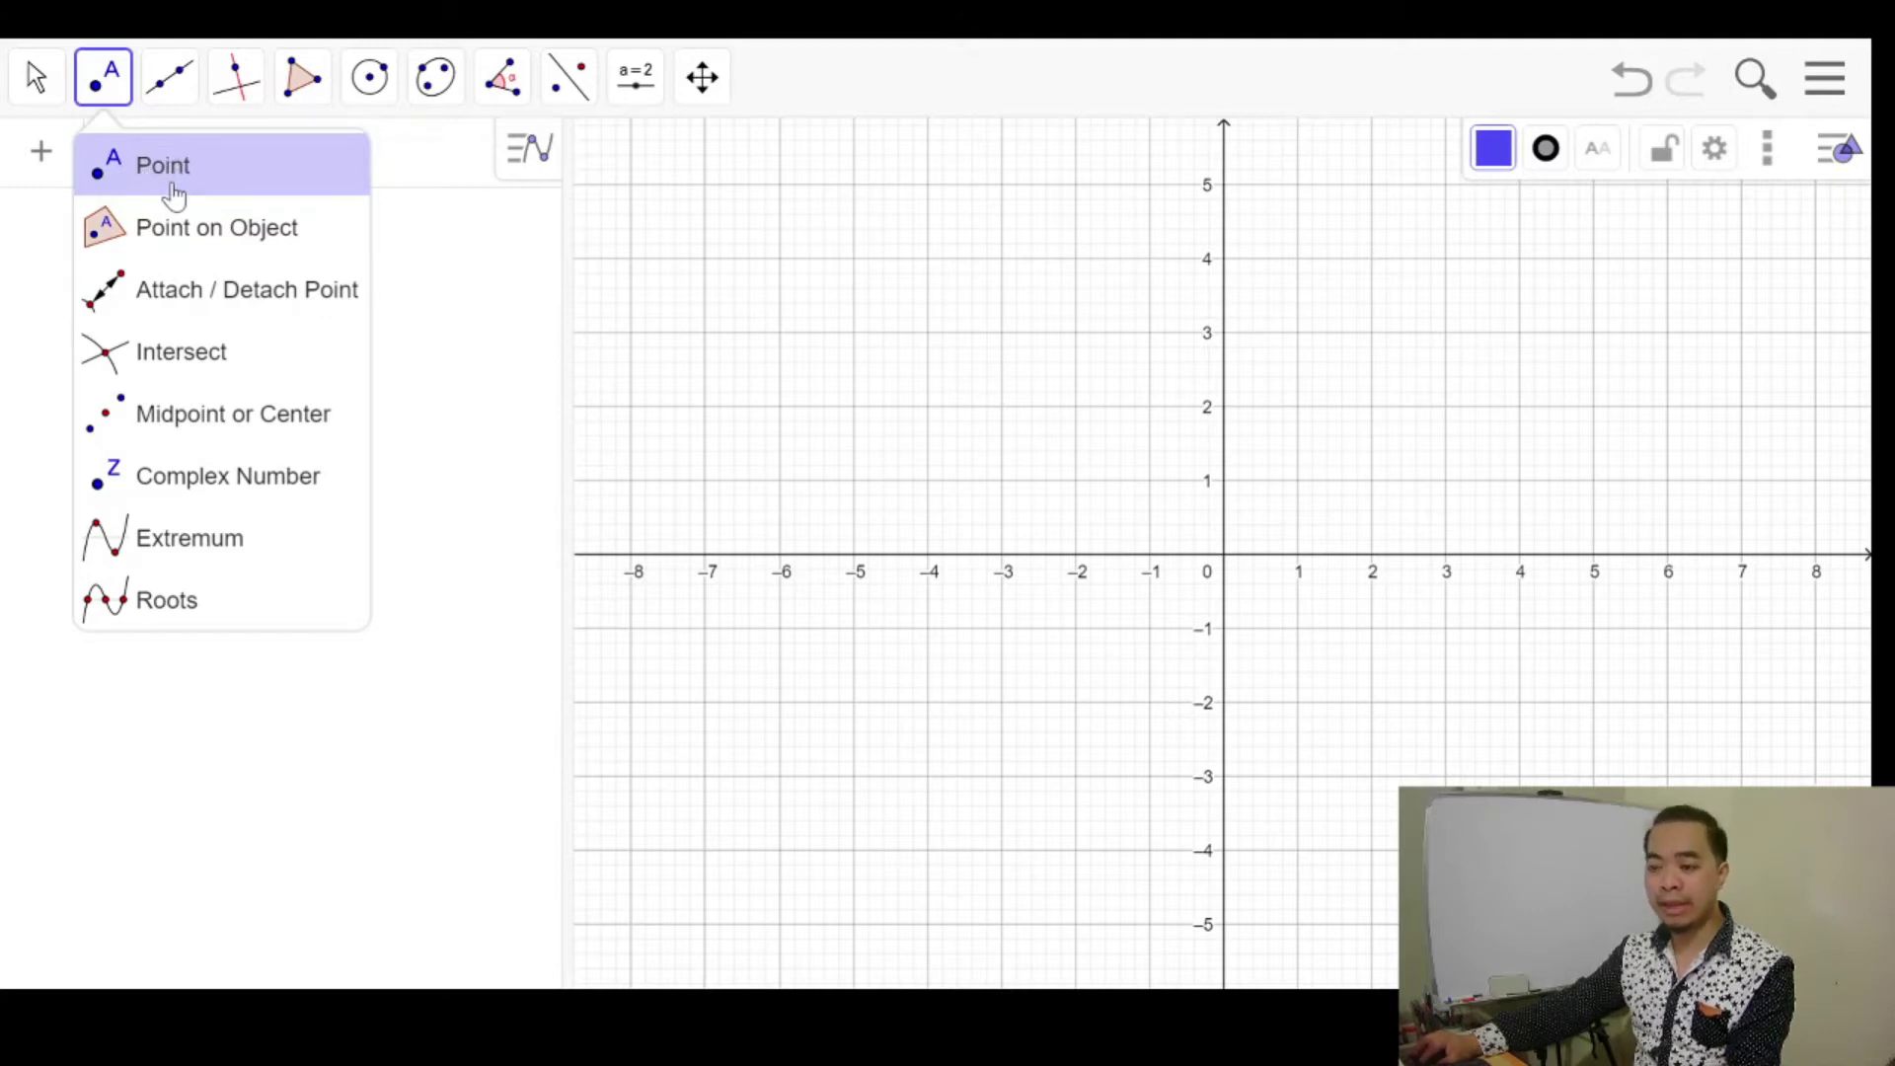
left_click(163, 173)
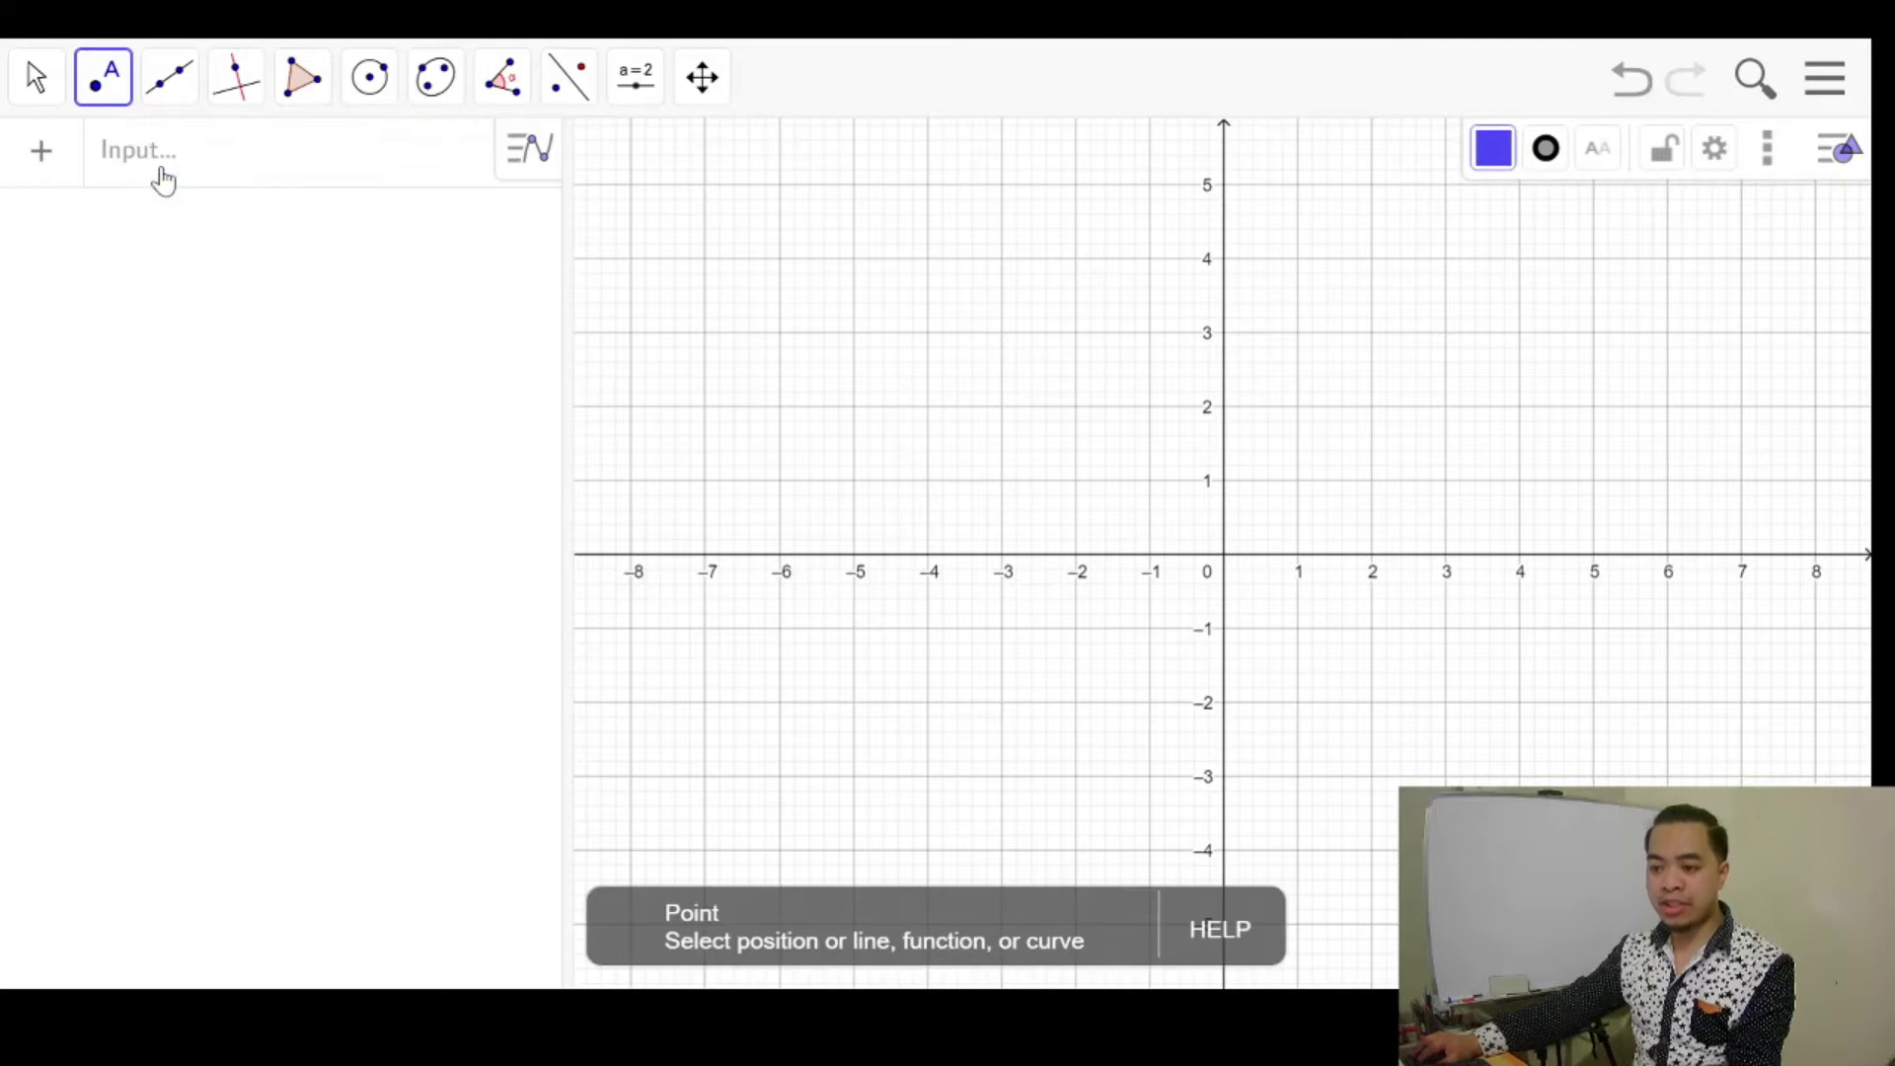
left_click(853, 333)
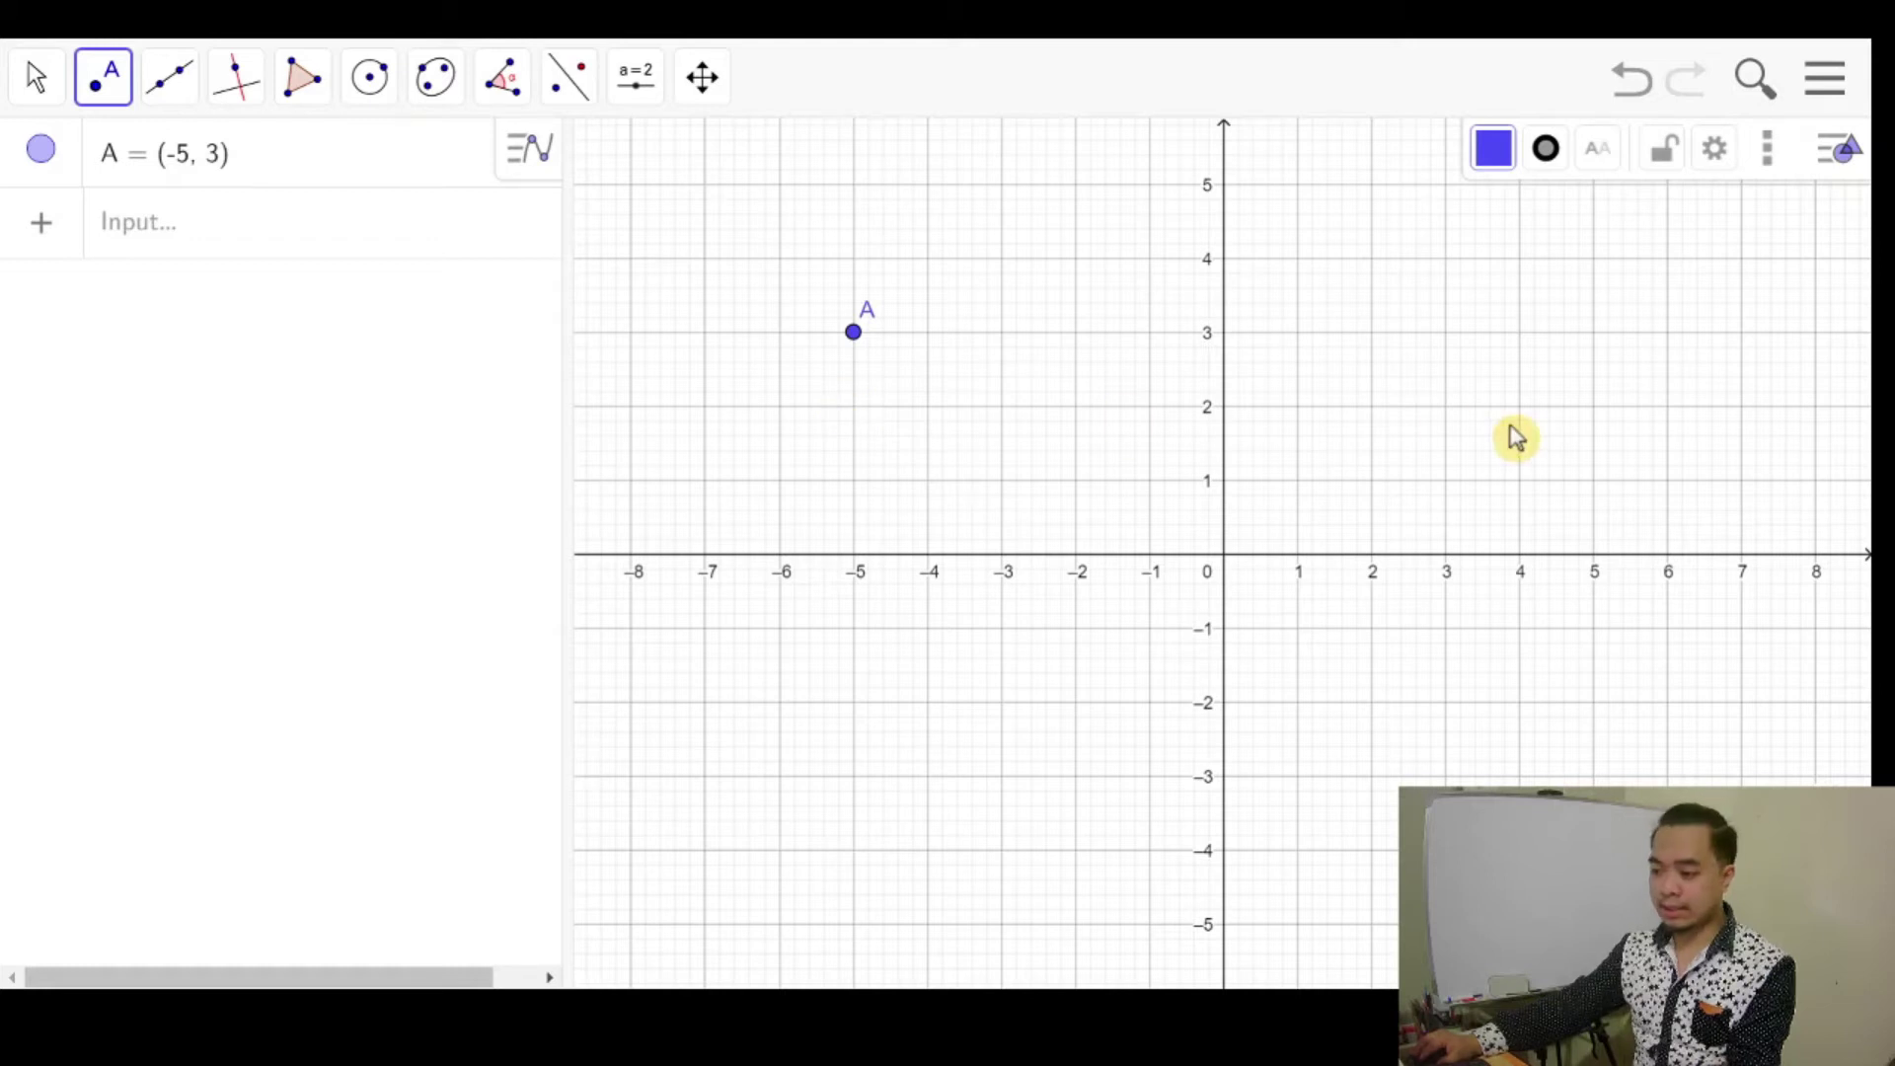
left_click(1443, 419)
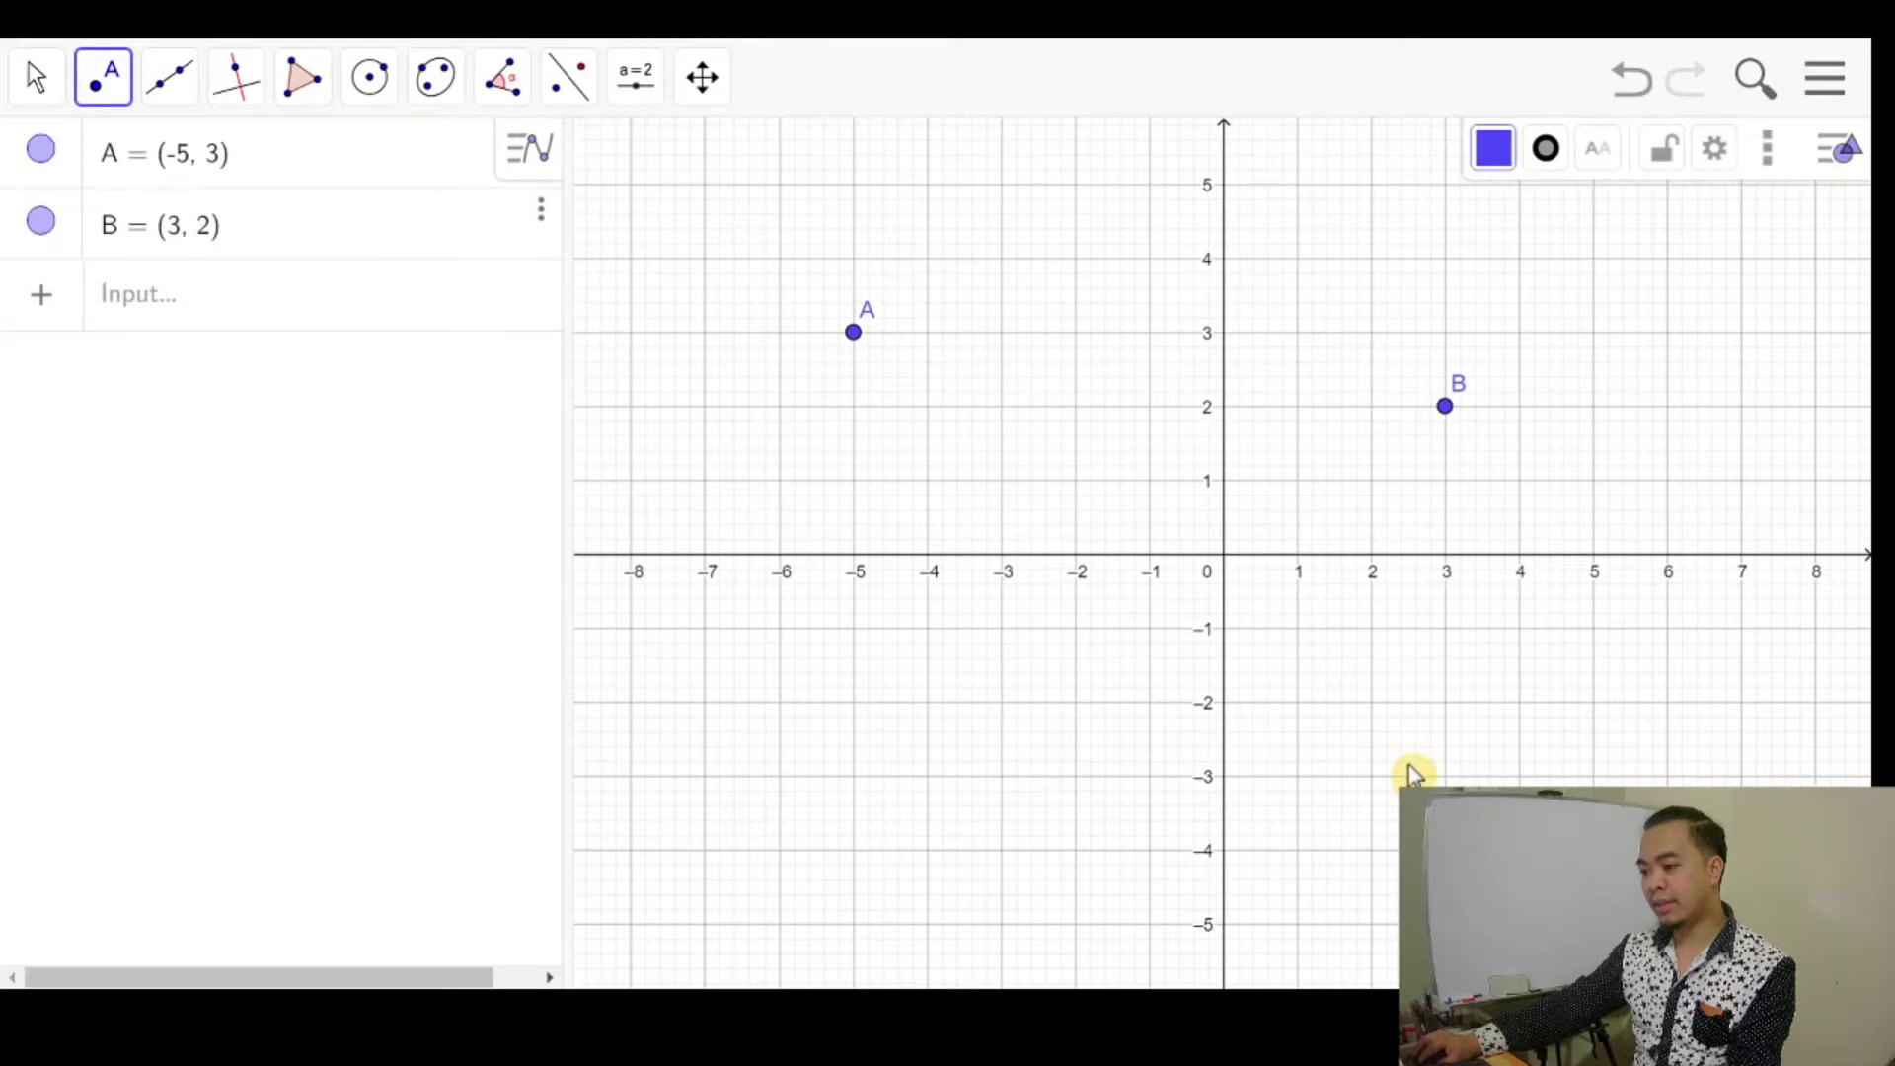
left_click(1435, 782)
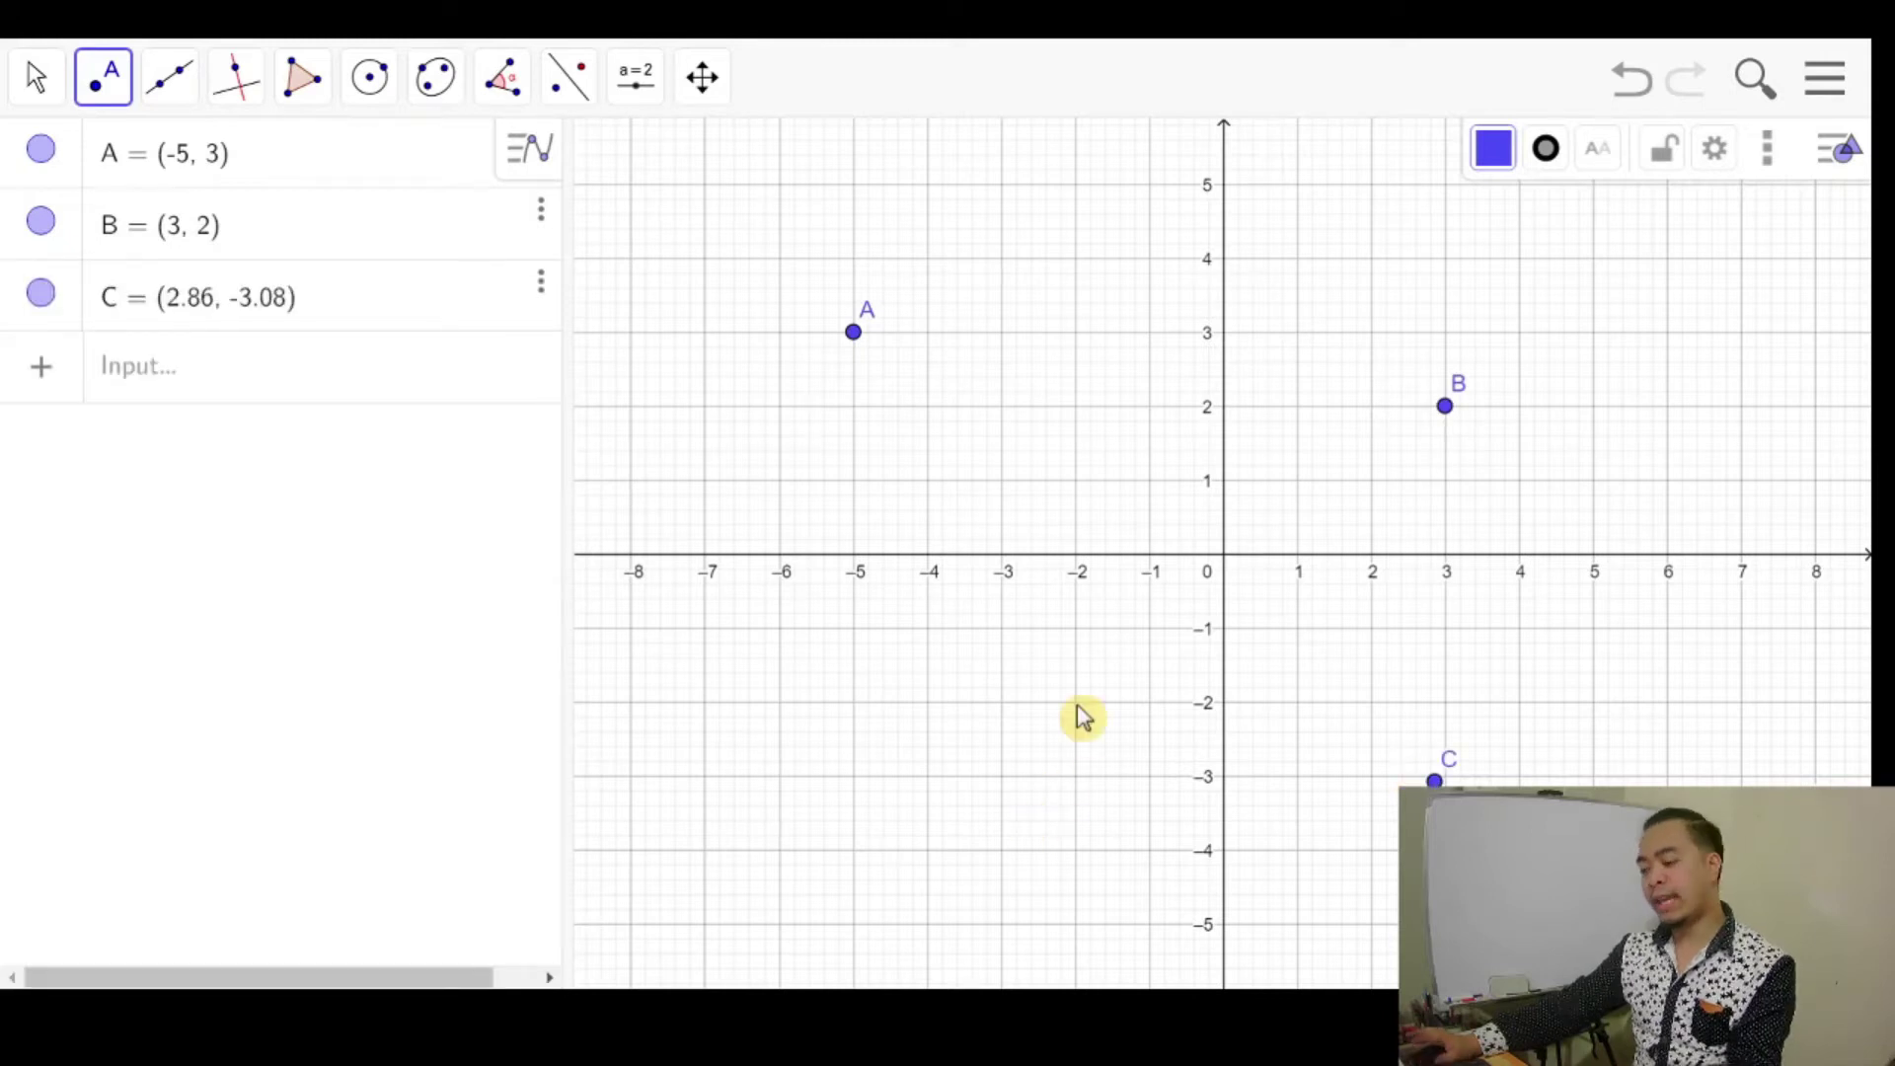
left_click(783, 705)
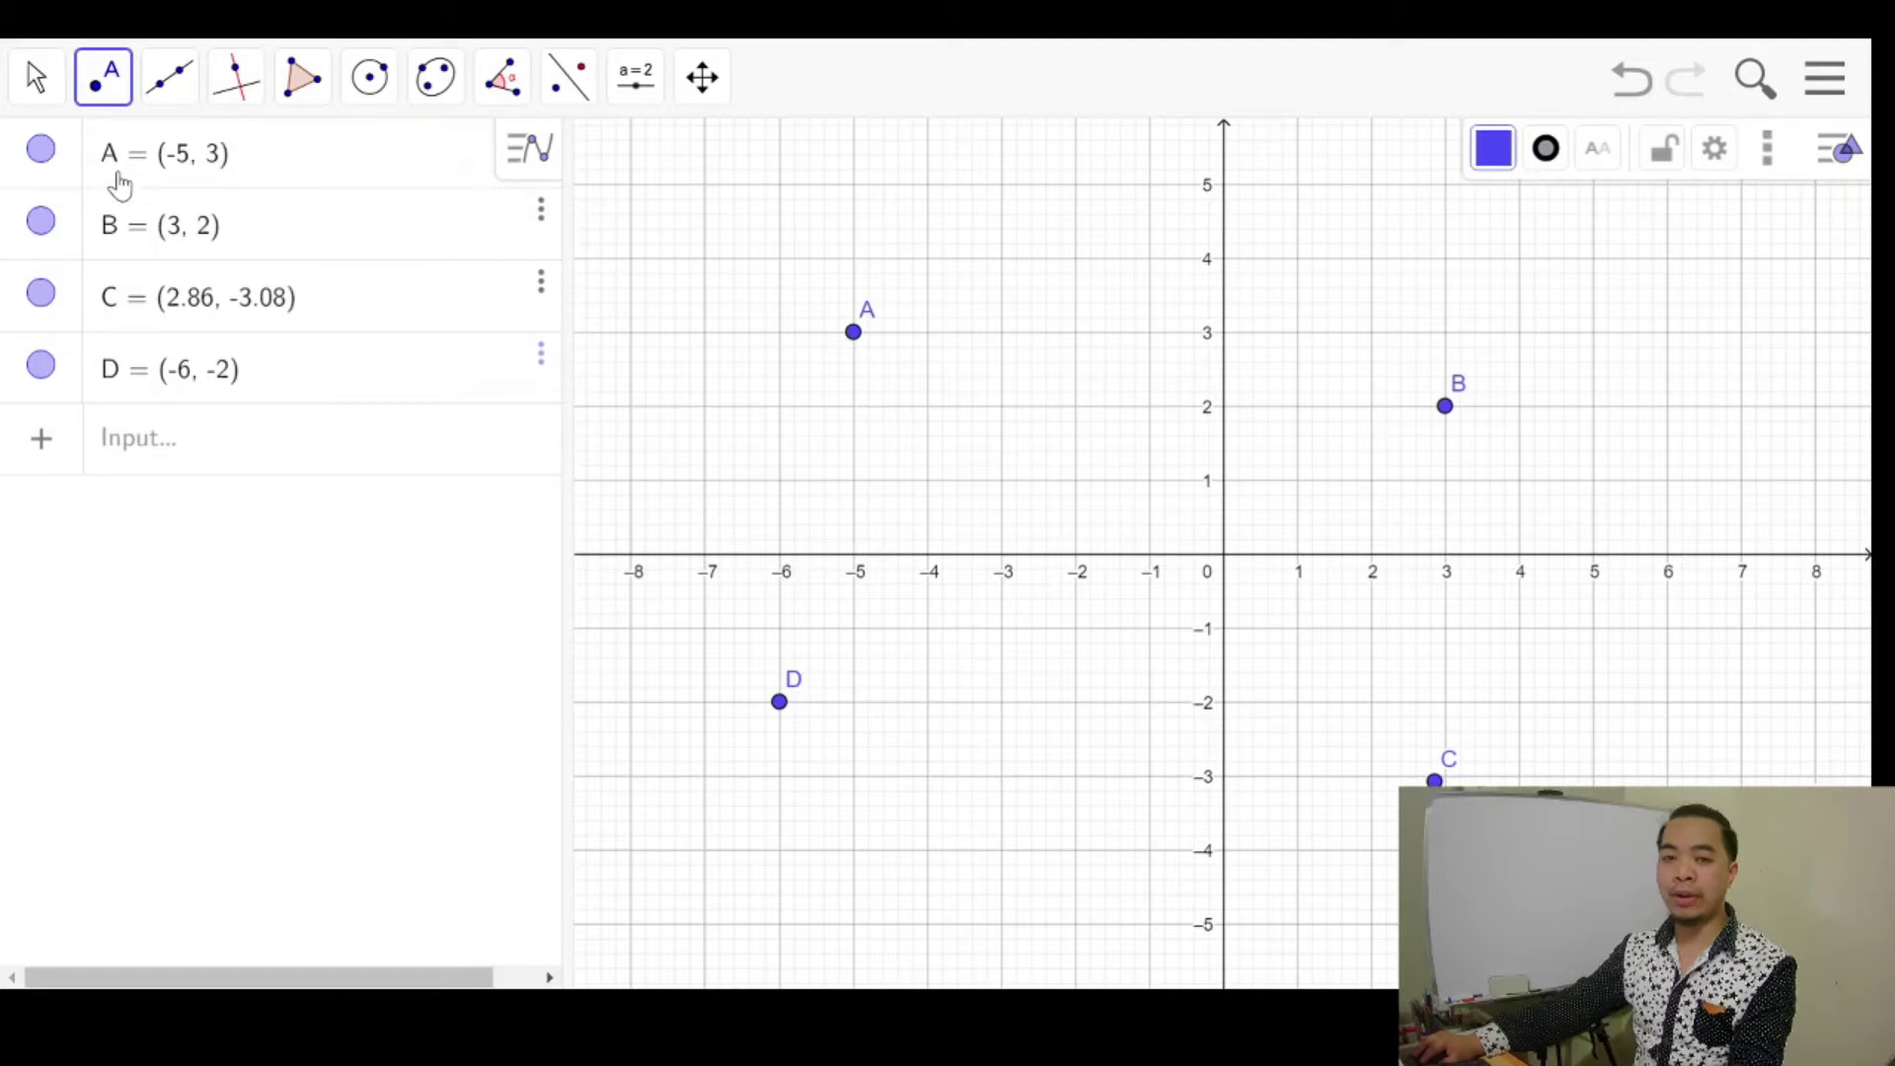
Define a fifth point by its coordinates, entering E = (1, 0) as an algebra expression.
left_click(138, 446)
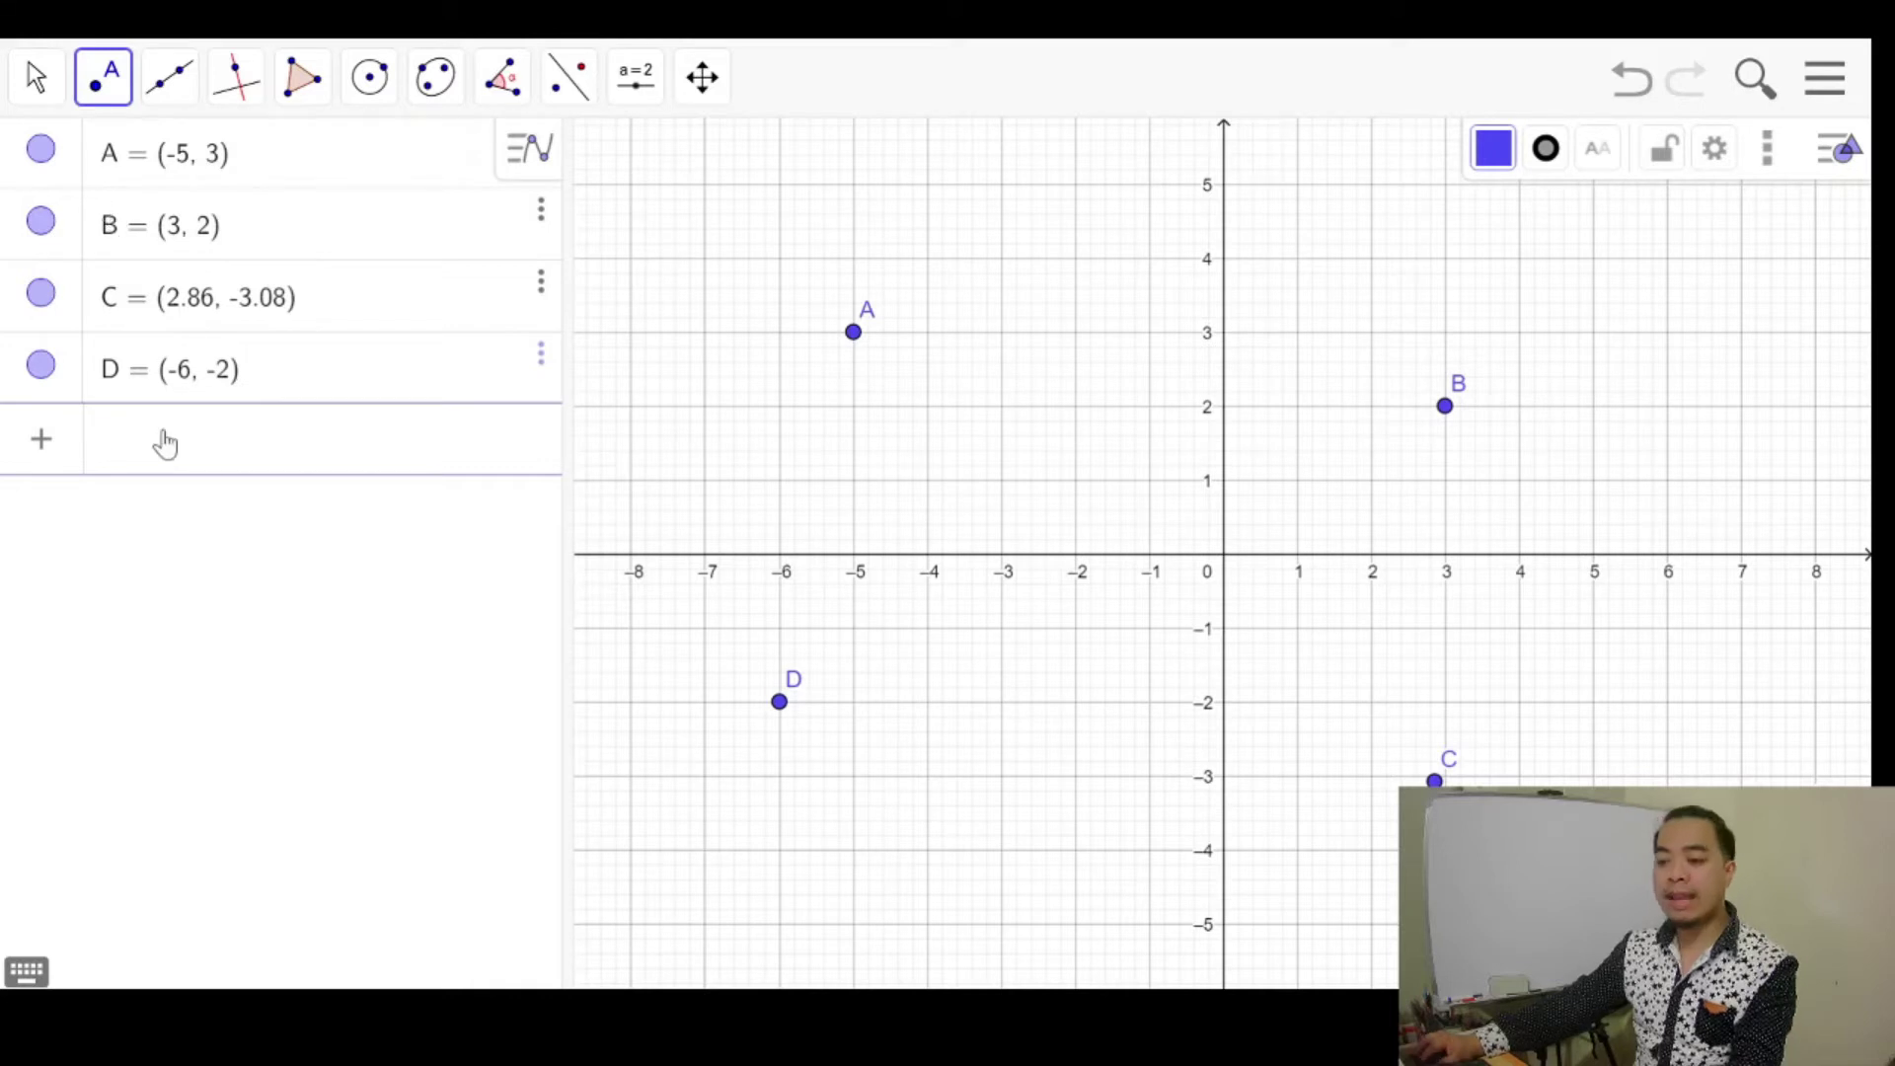
type("E ")
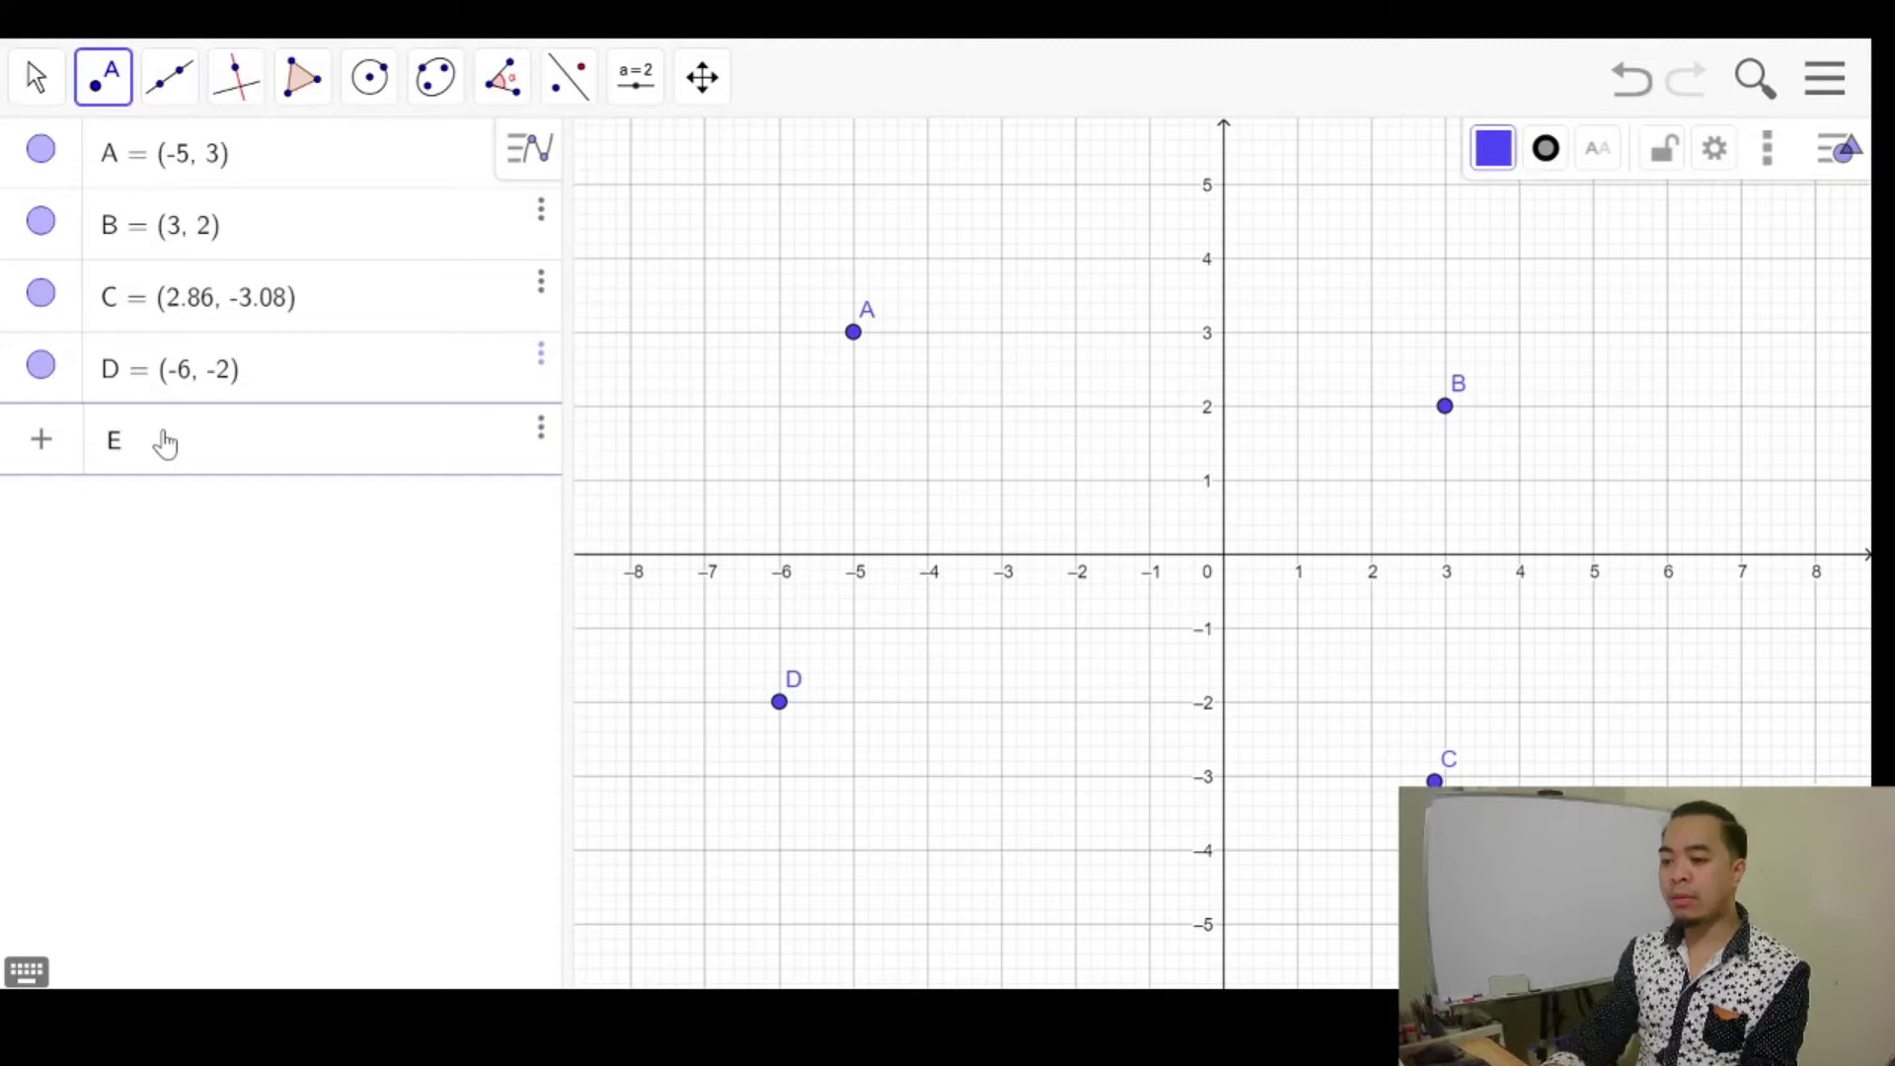
type("= ")
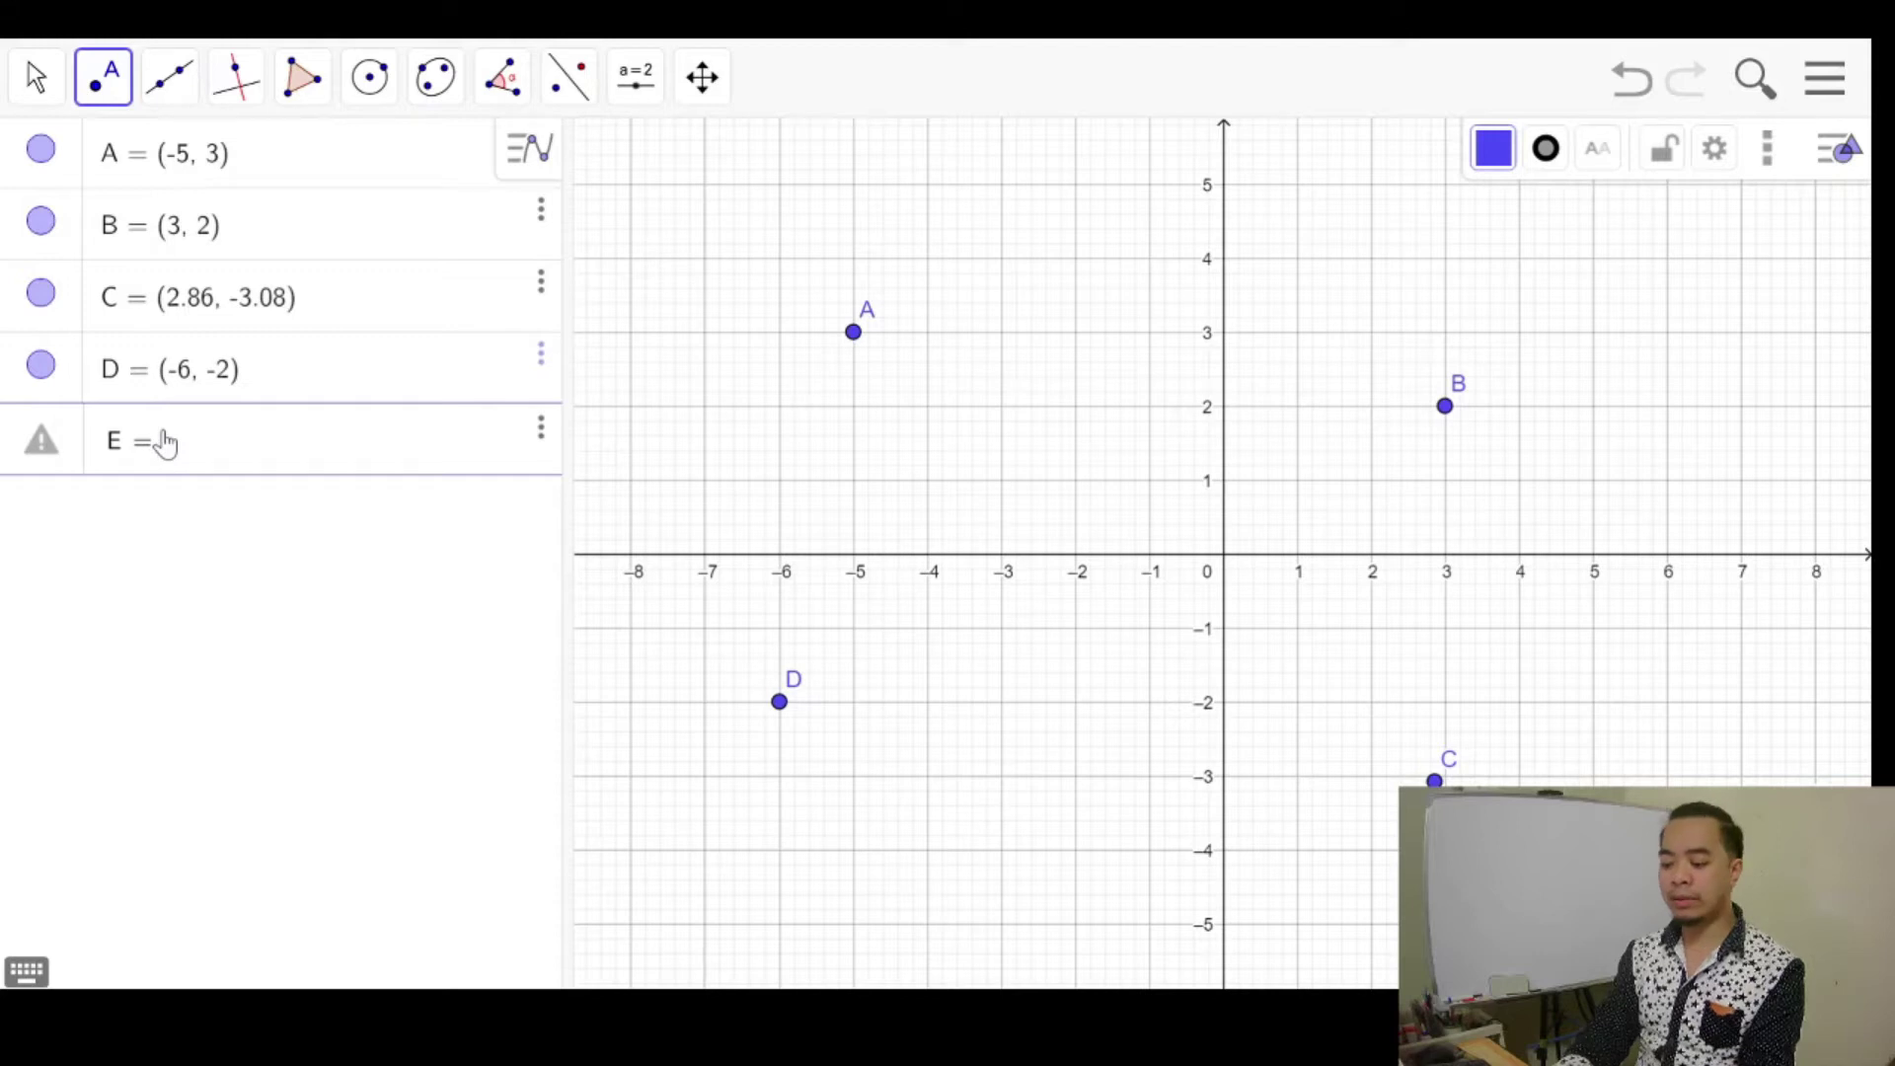
type("(")
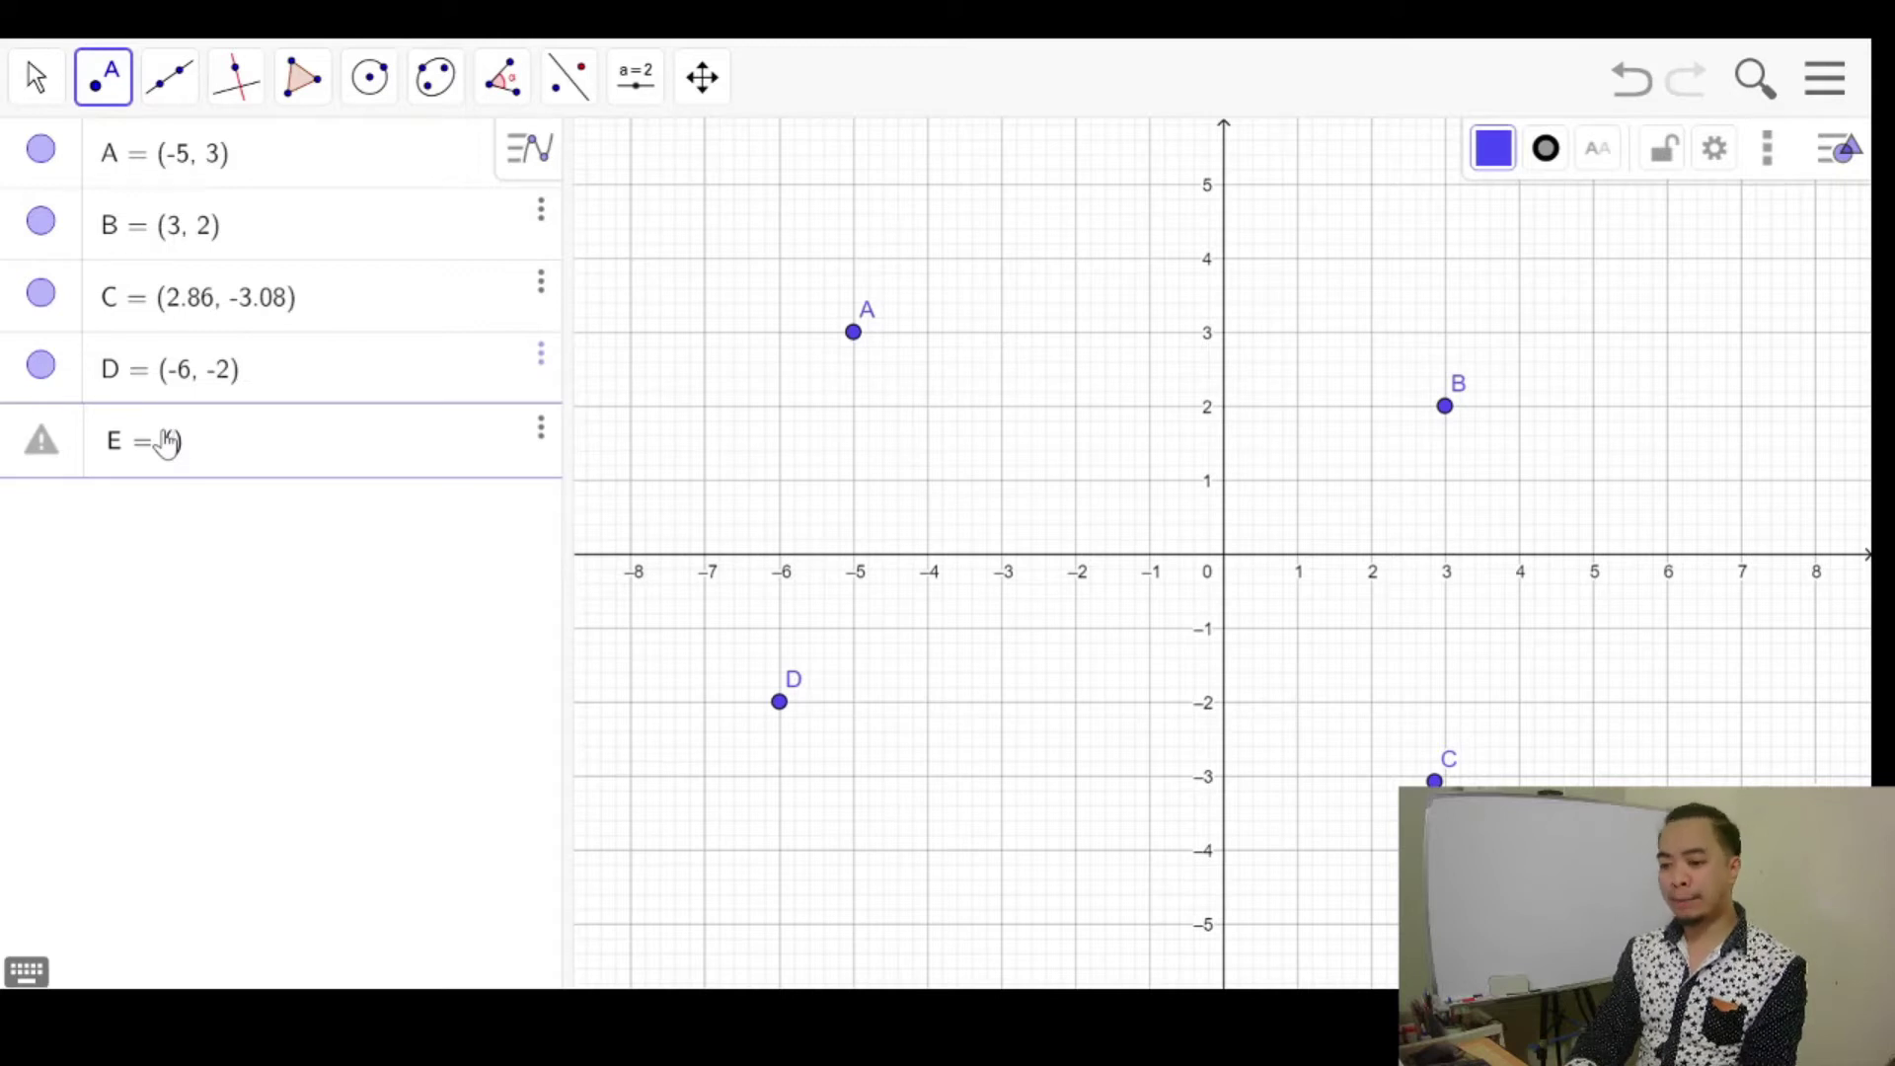
type("1, ")
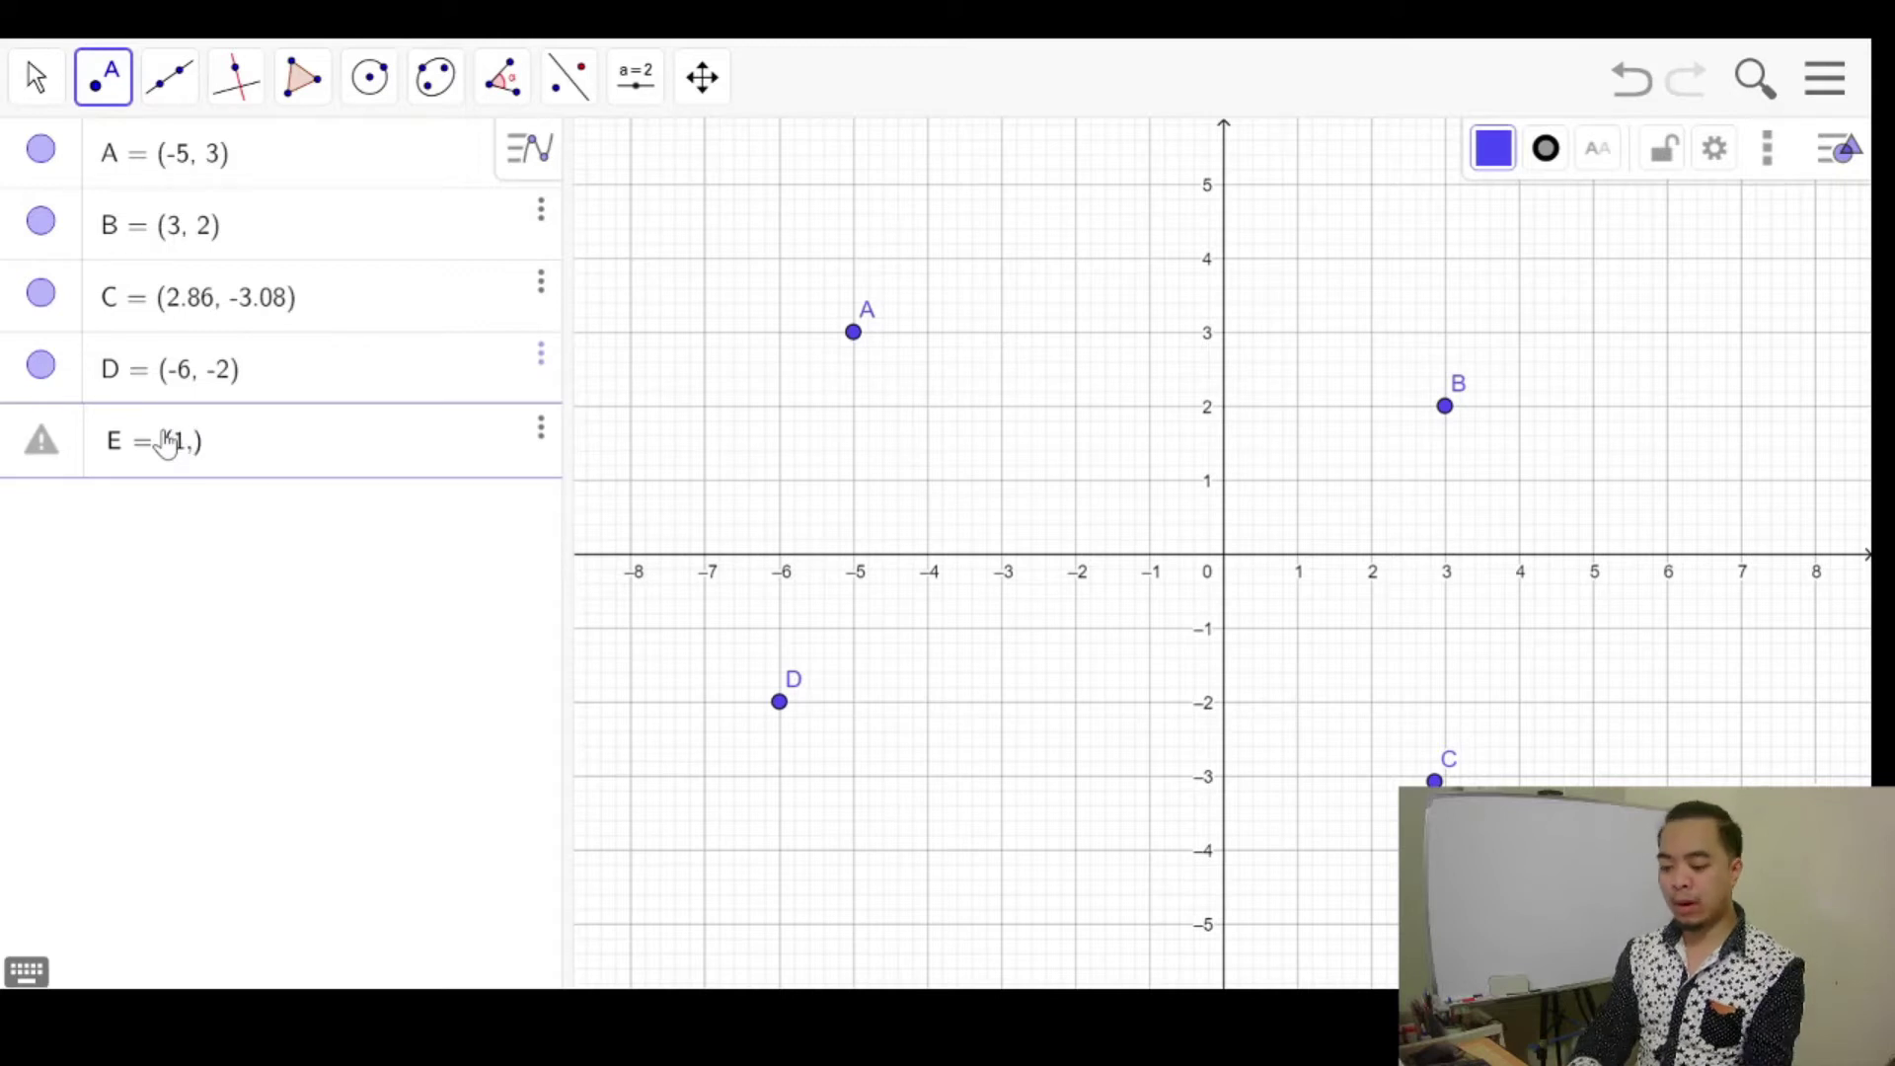
type("0")
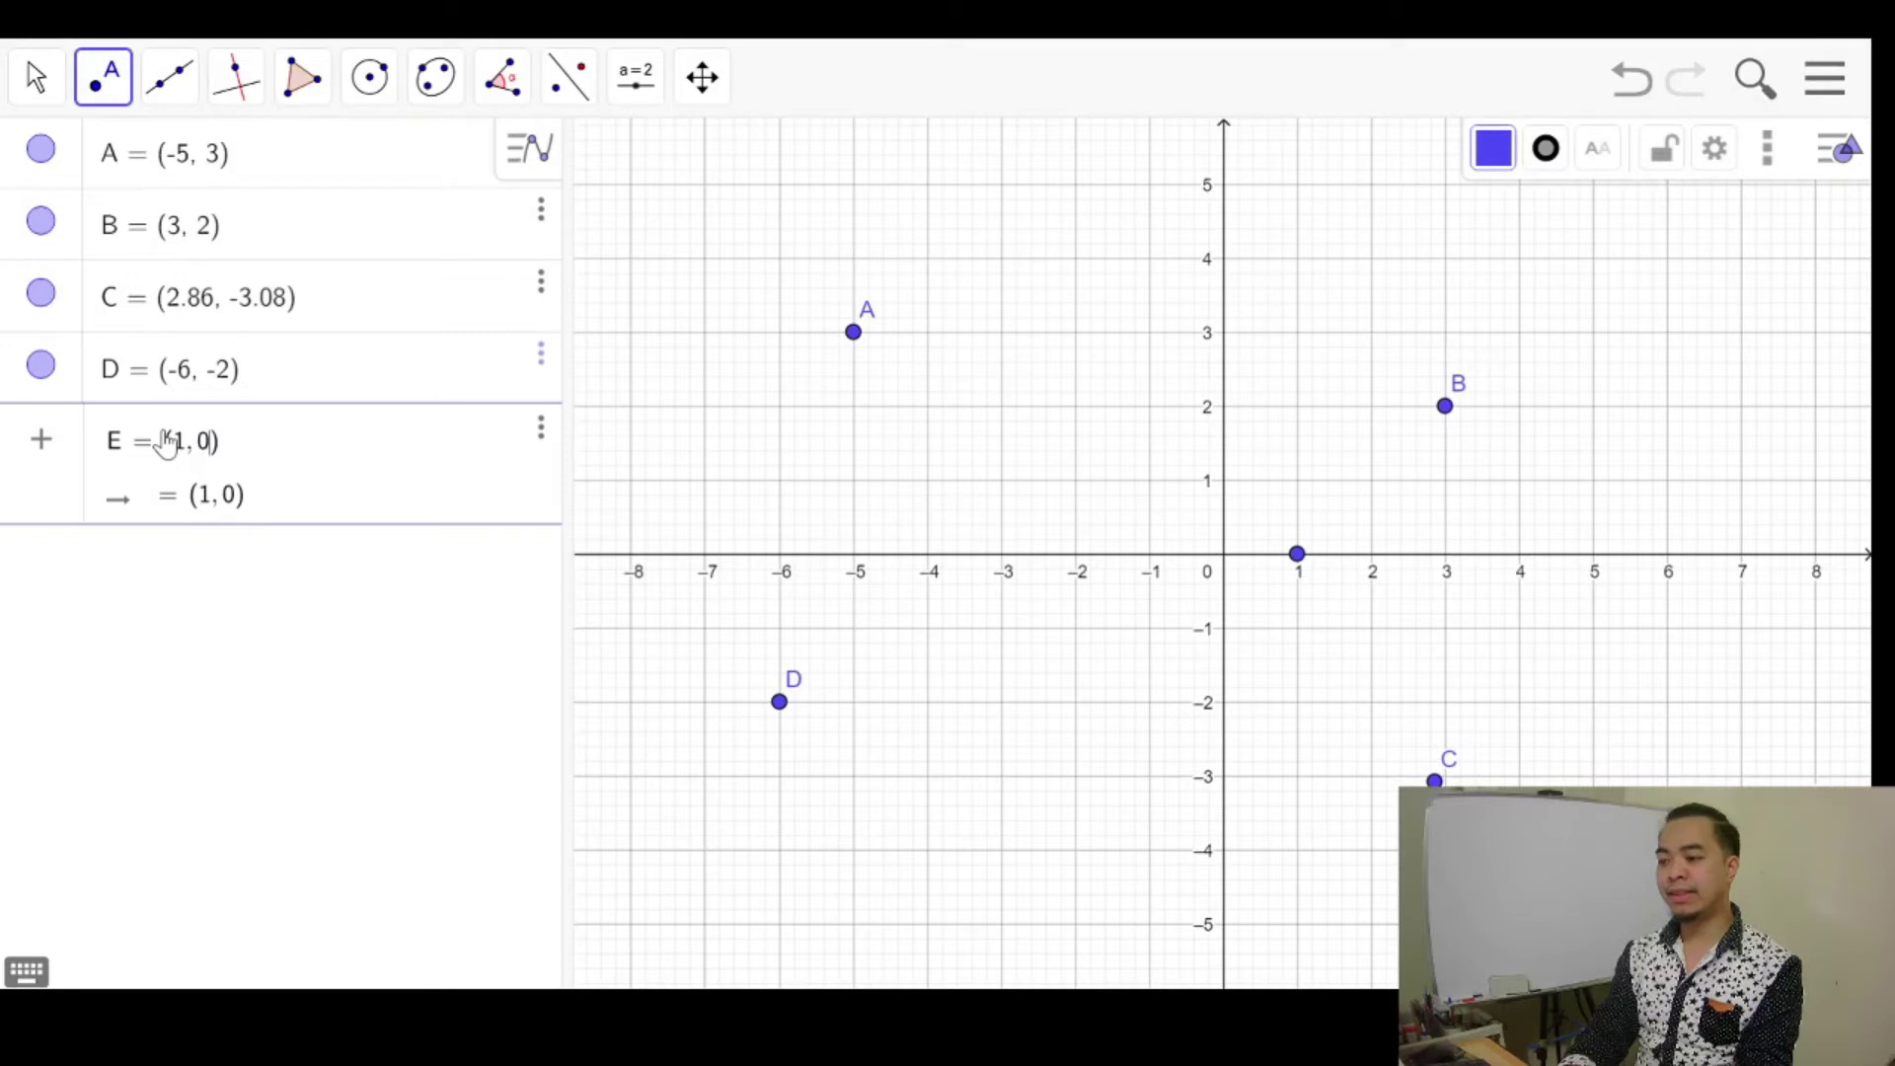
key("Return")
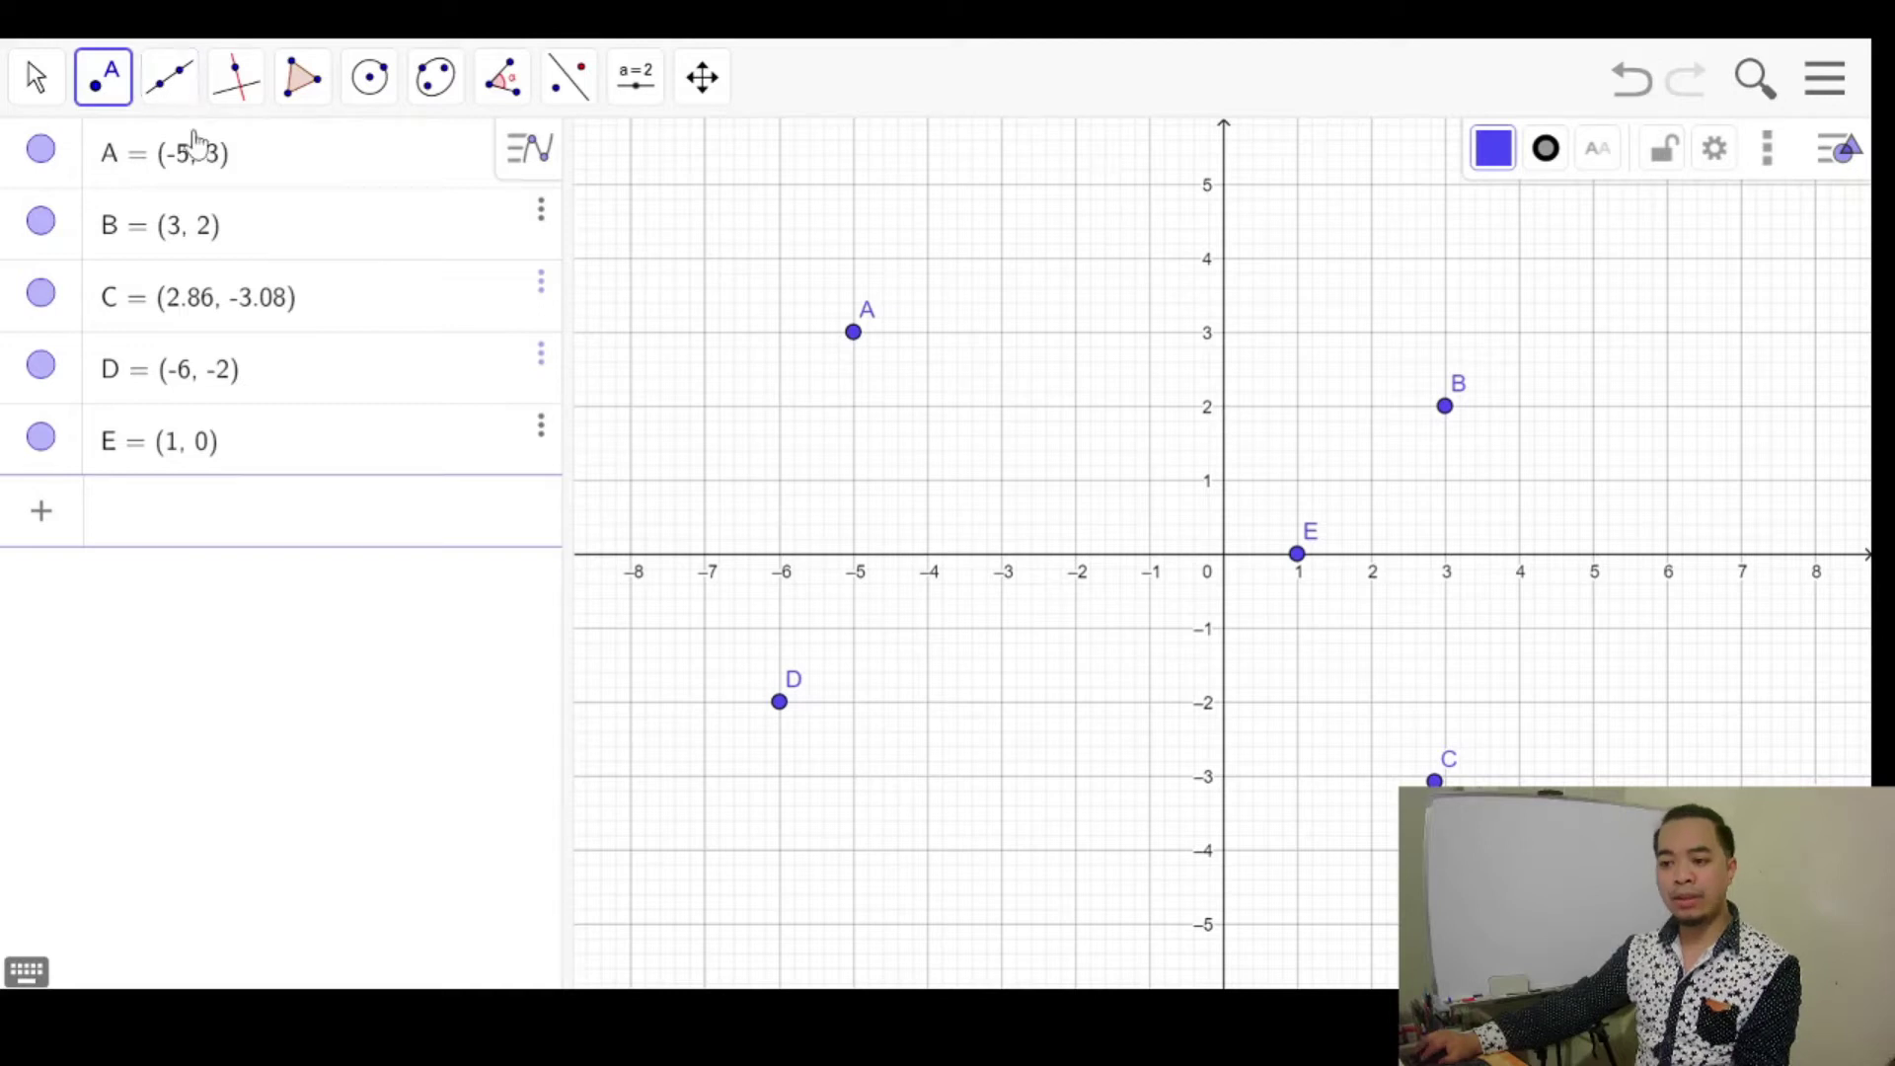
Construct the midpoint between points A and B with the Midpoint or Center tool.
left_click(93, 99)
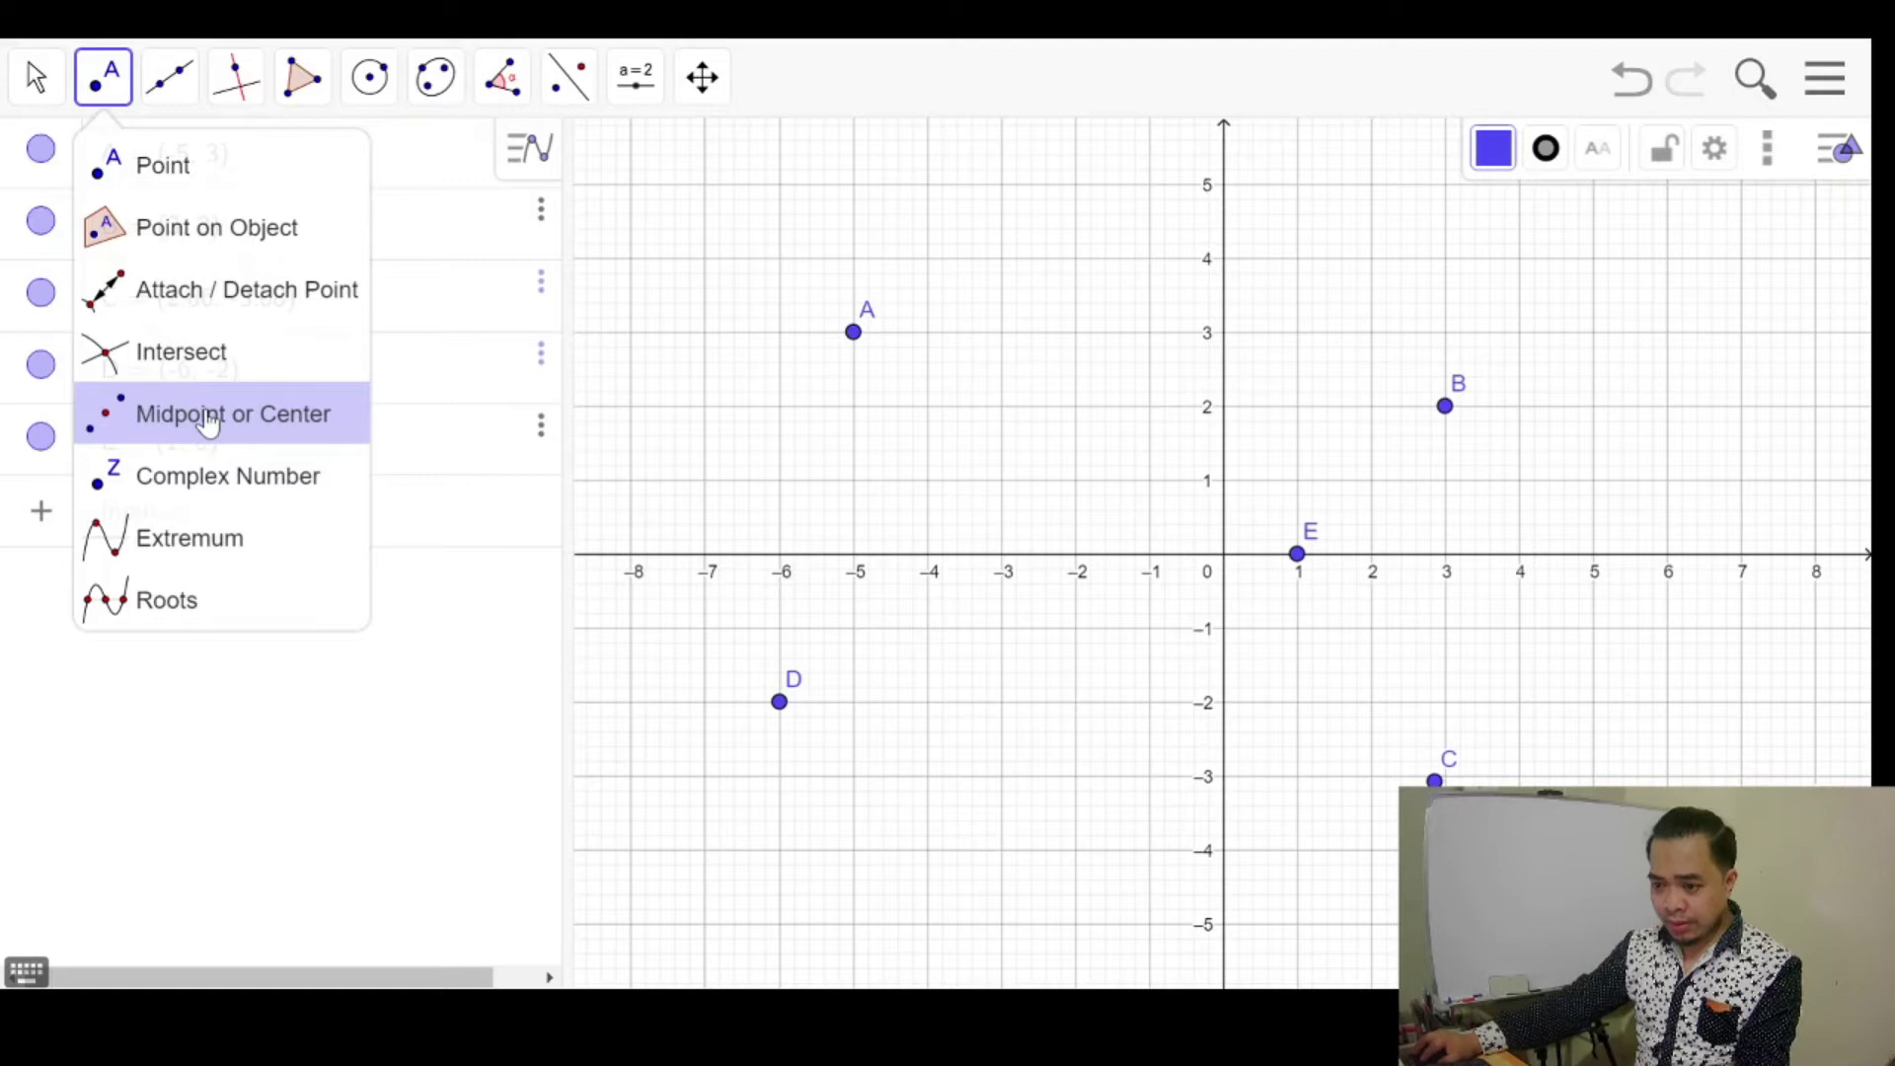
left_click(107, 82)
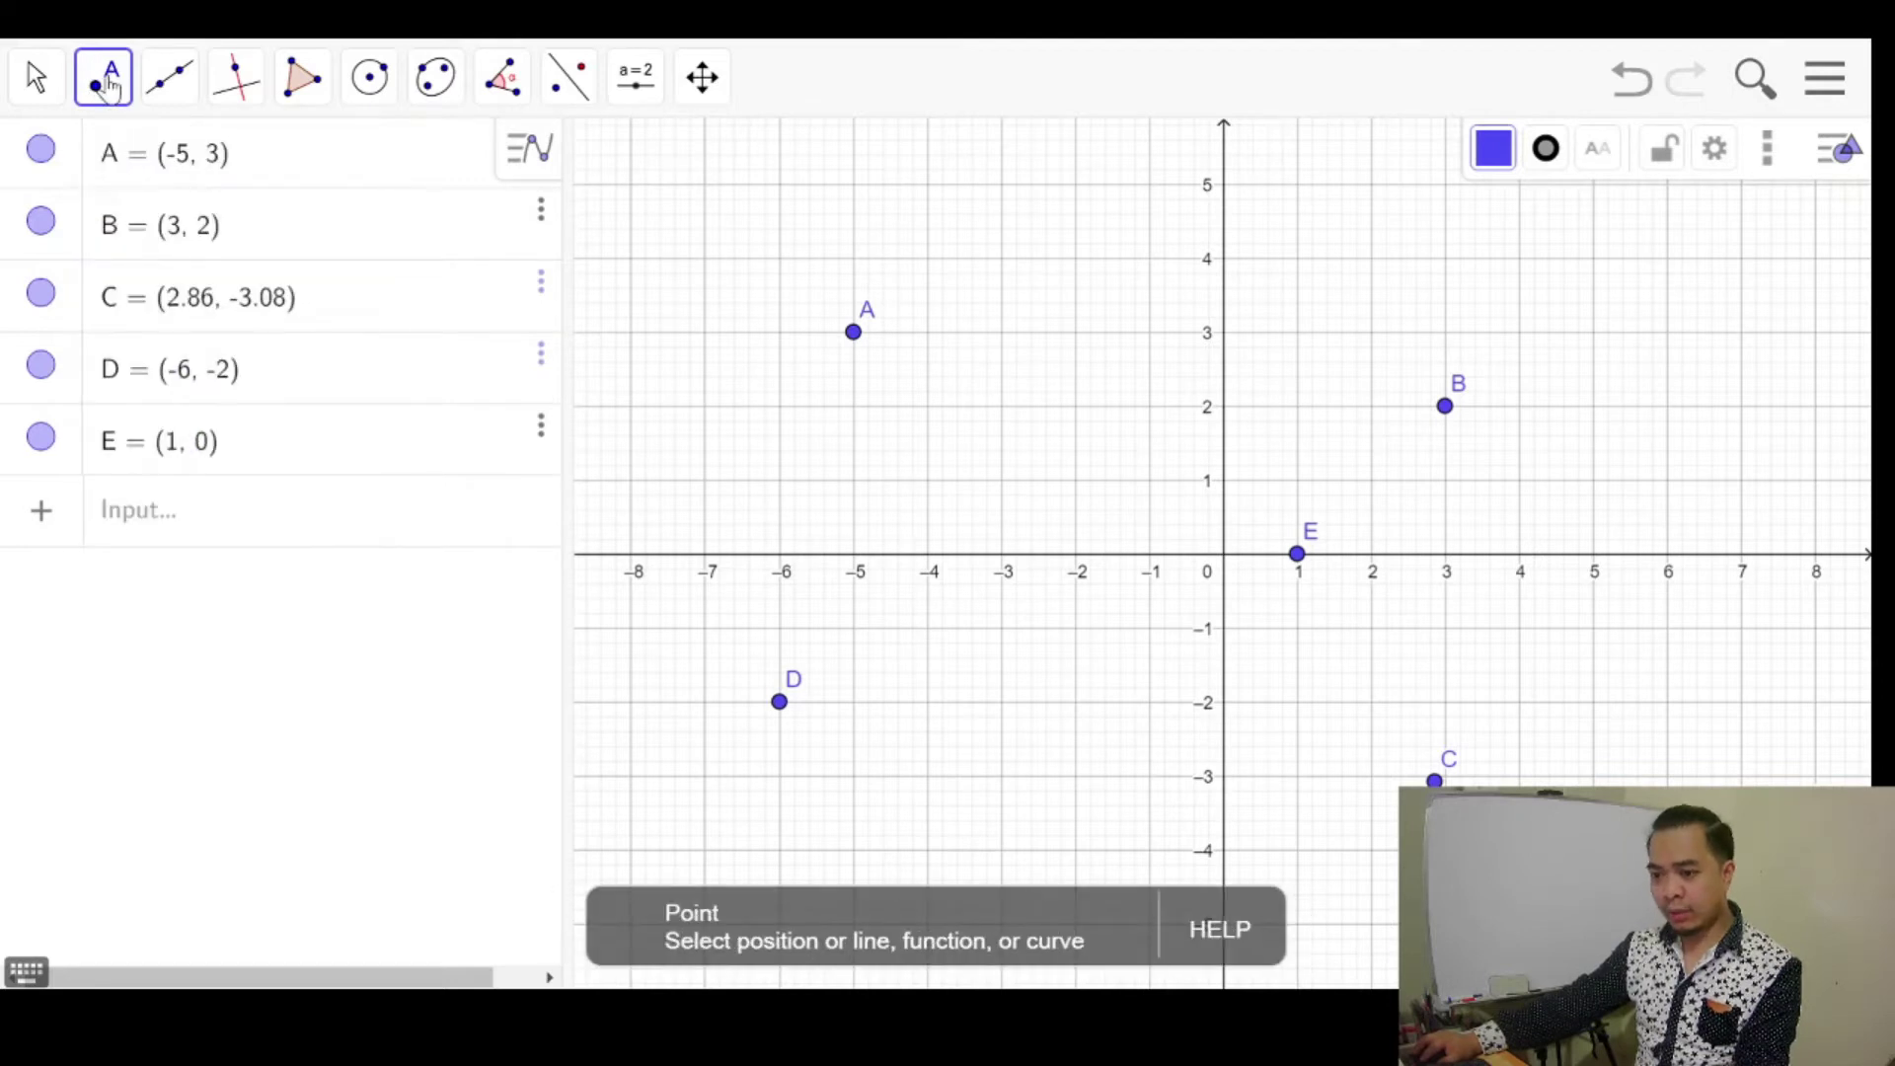
left_click(107, 82)
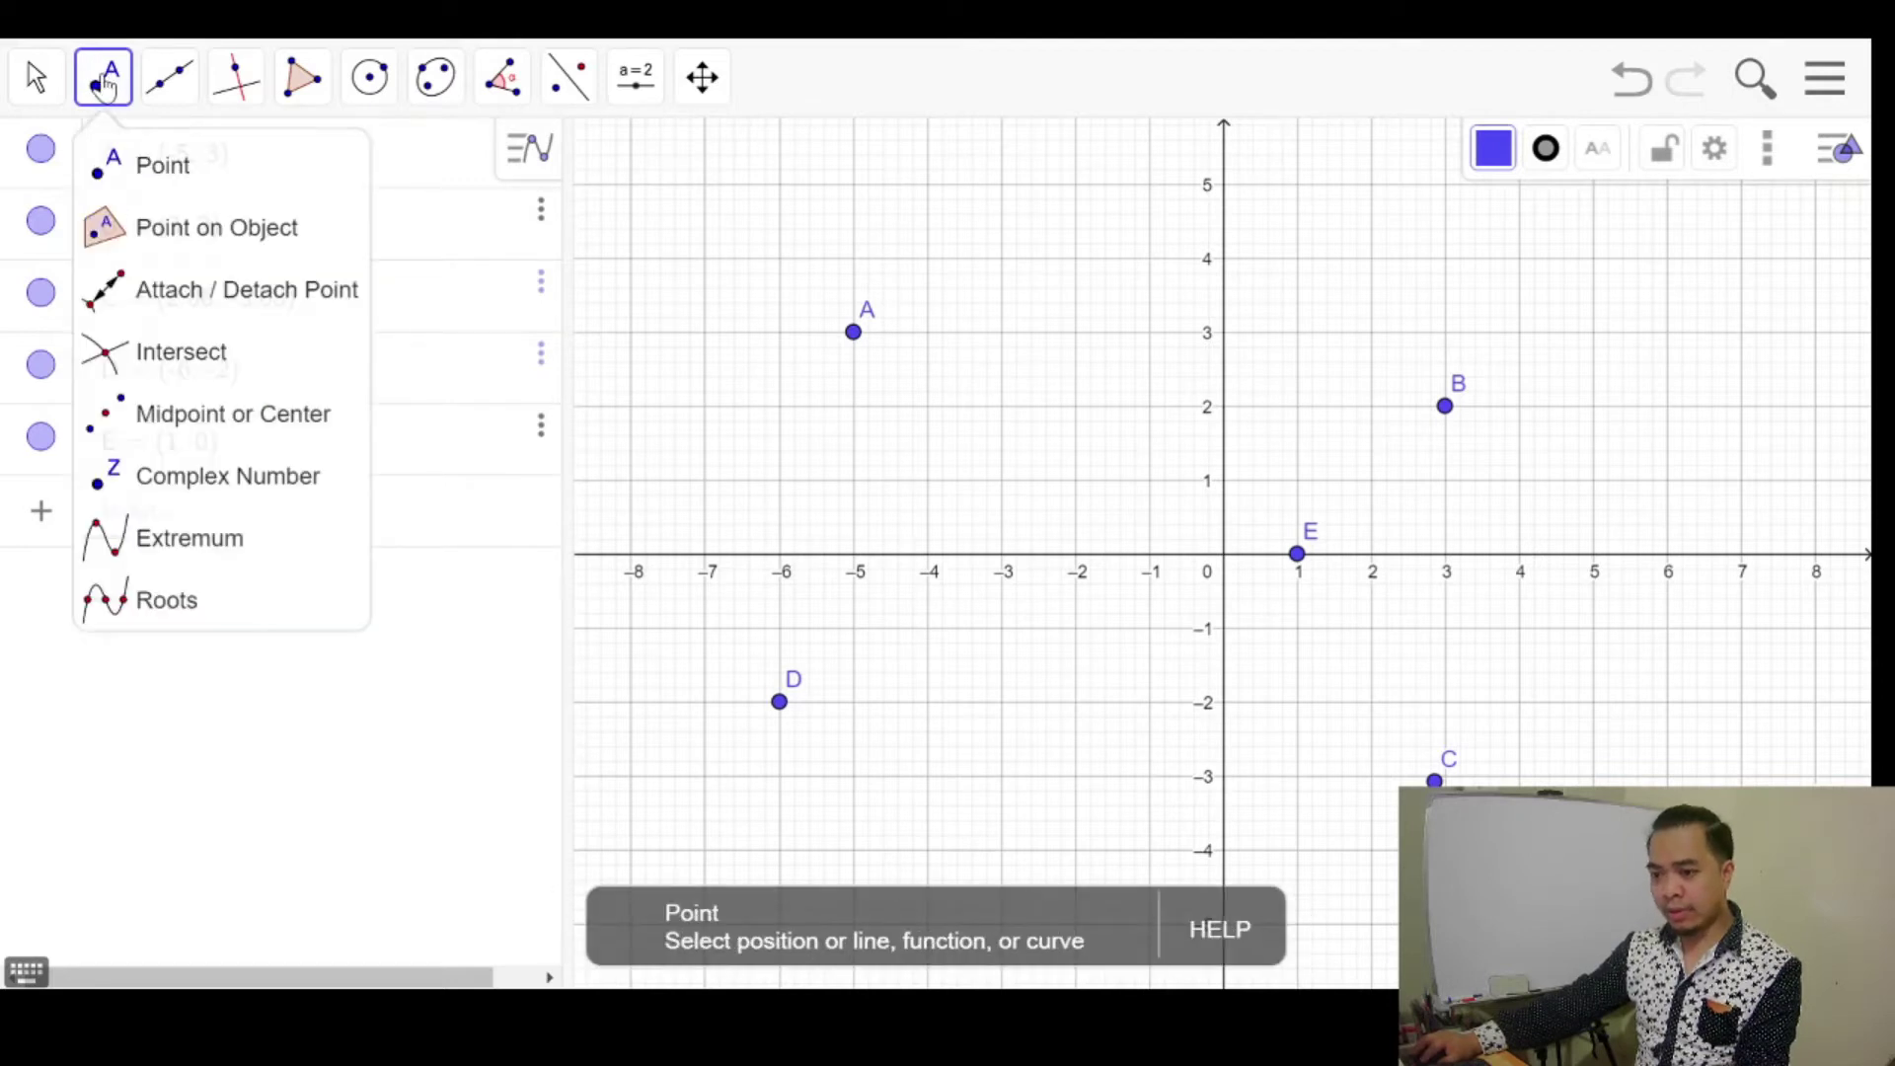
left_click(161, 419)
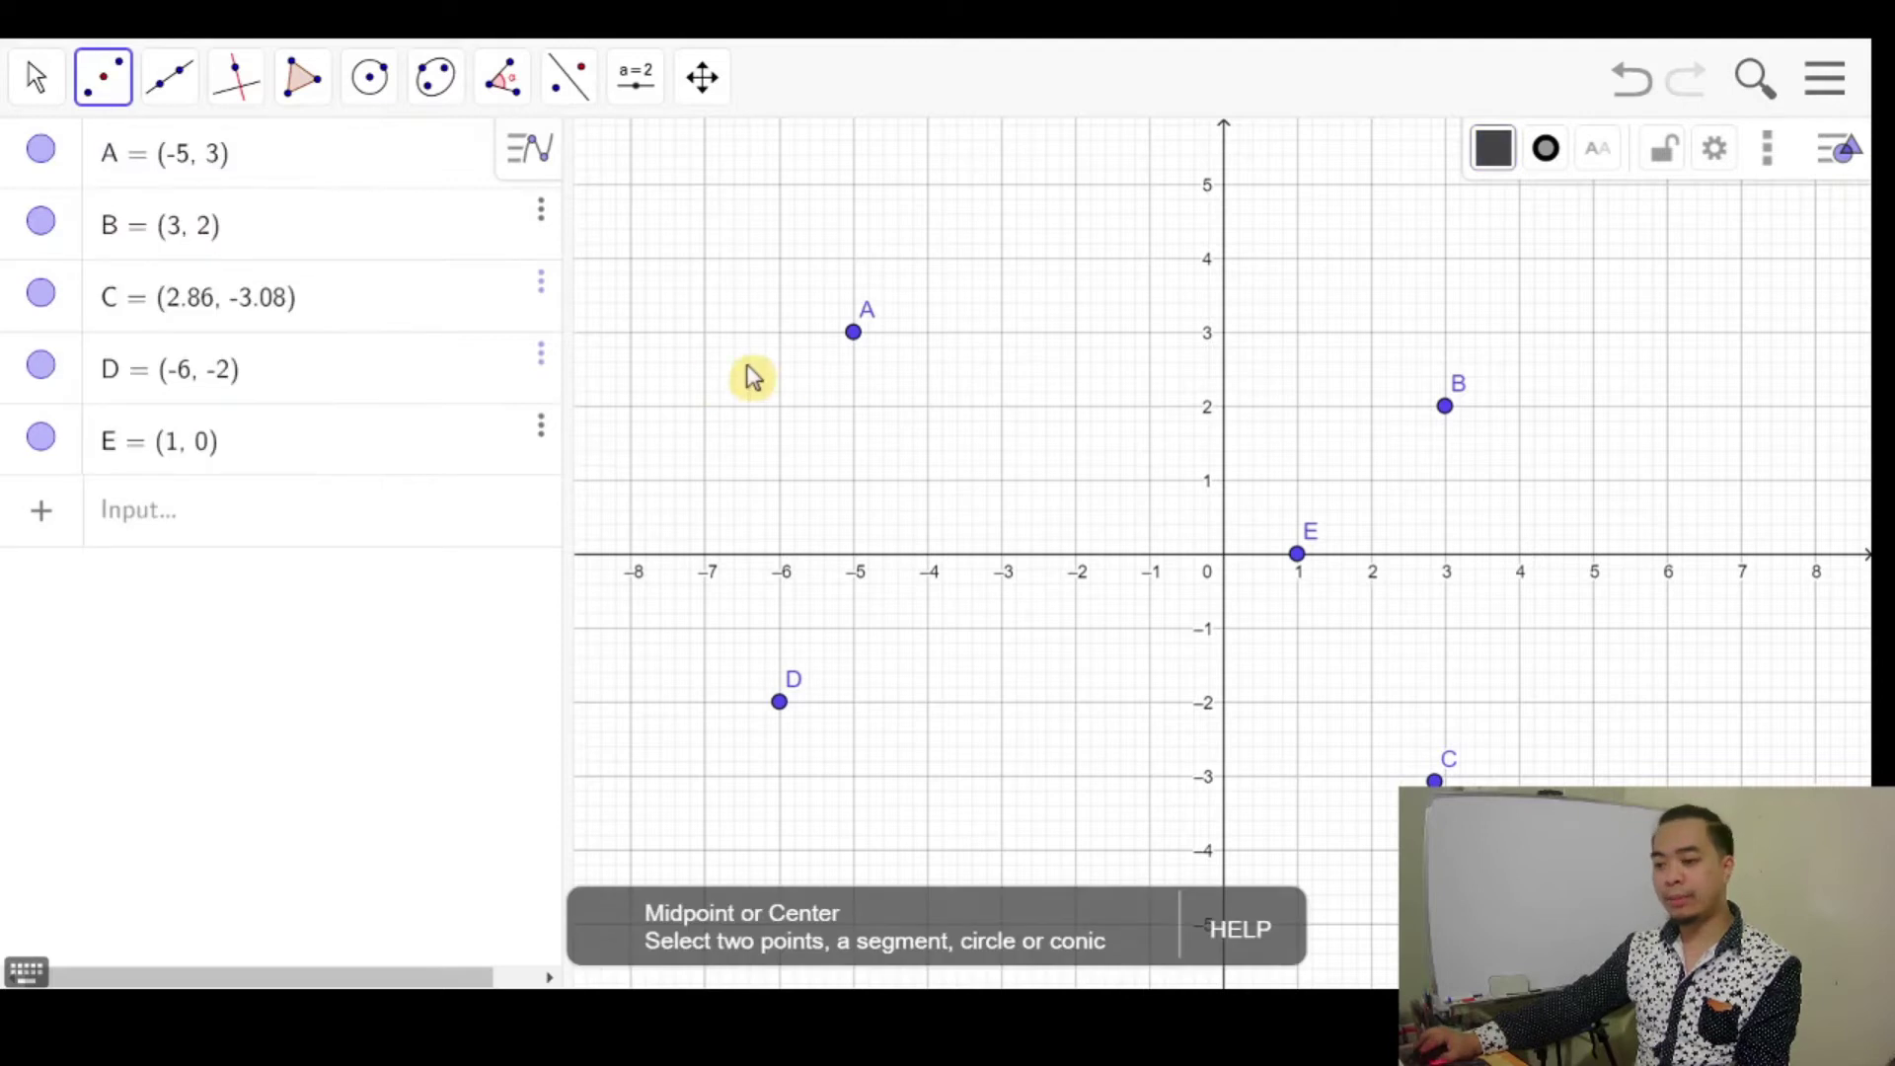
left_click(855, 334)
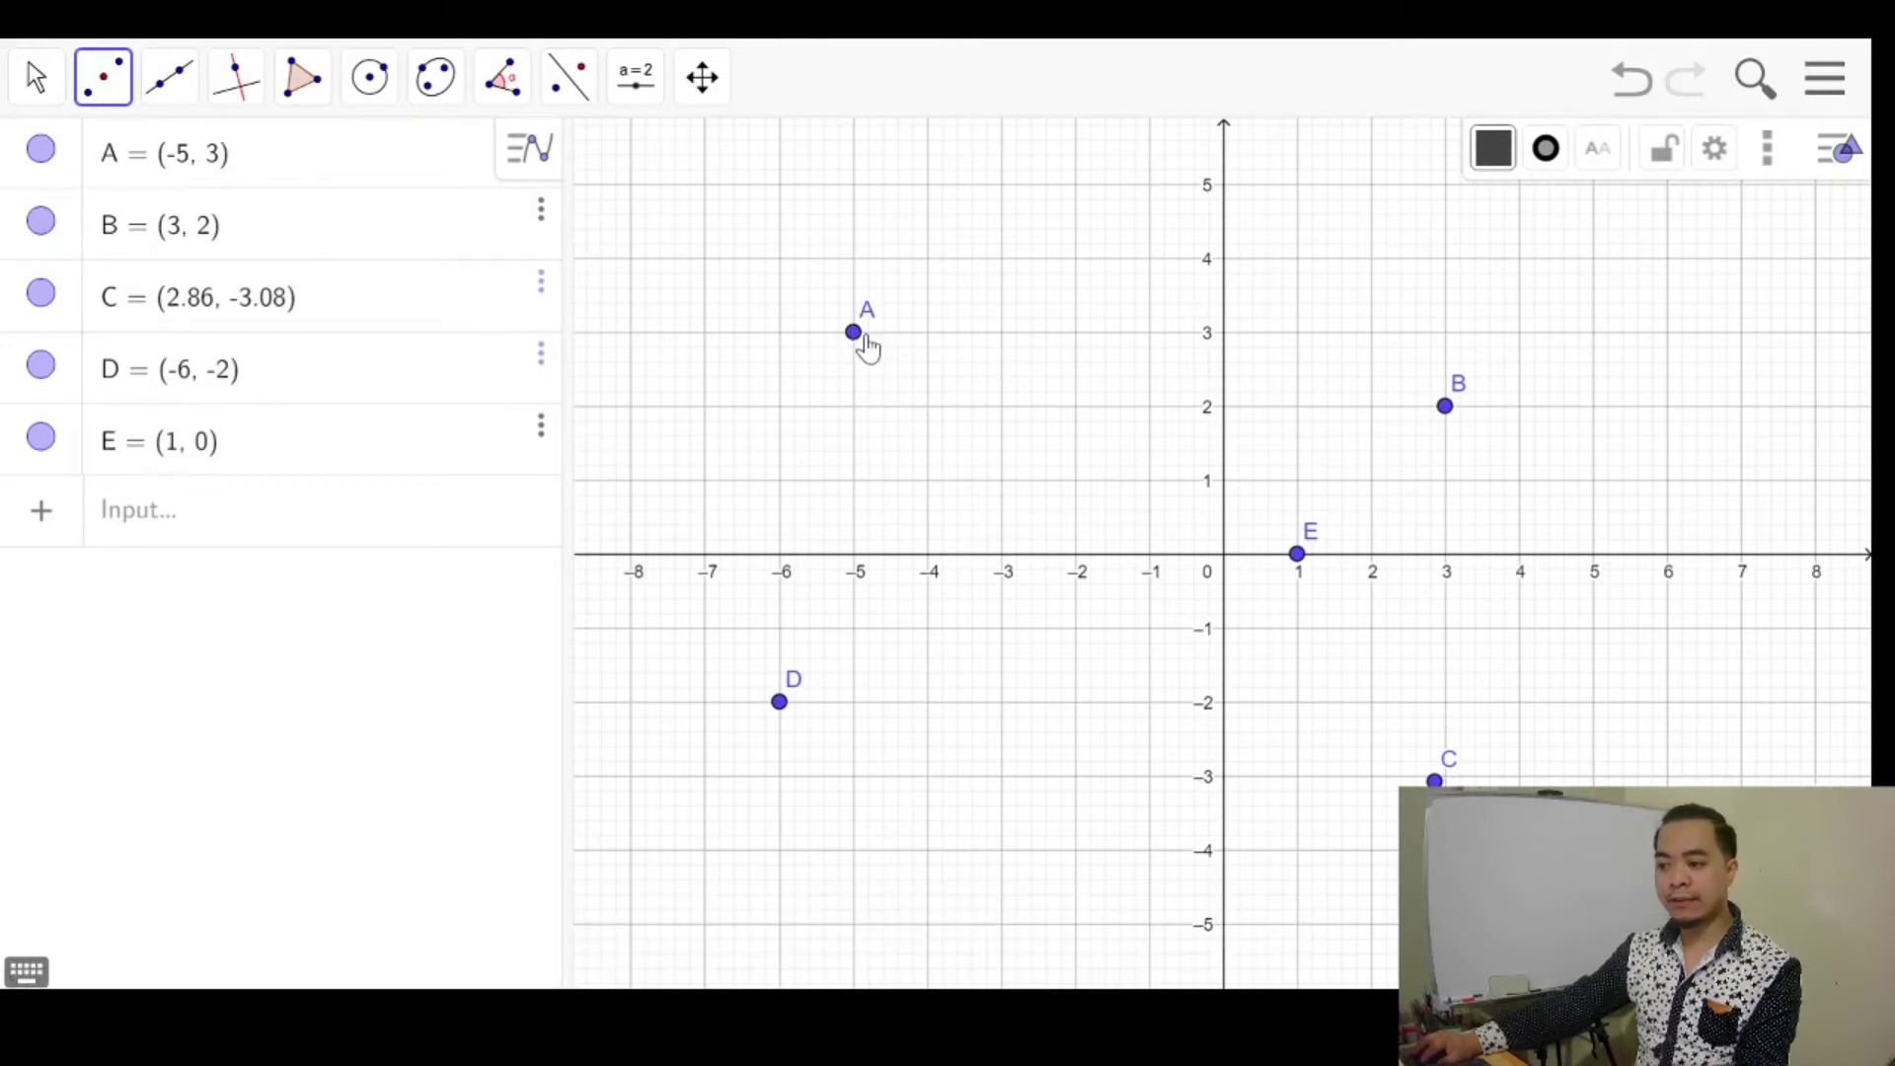
left_click(1445, 407)
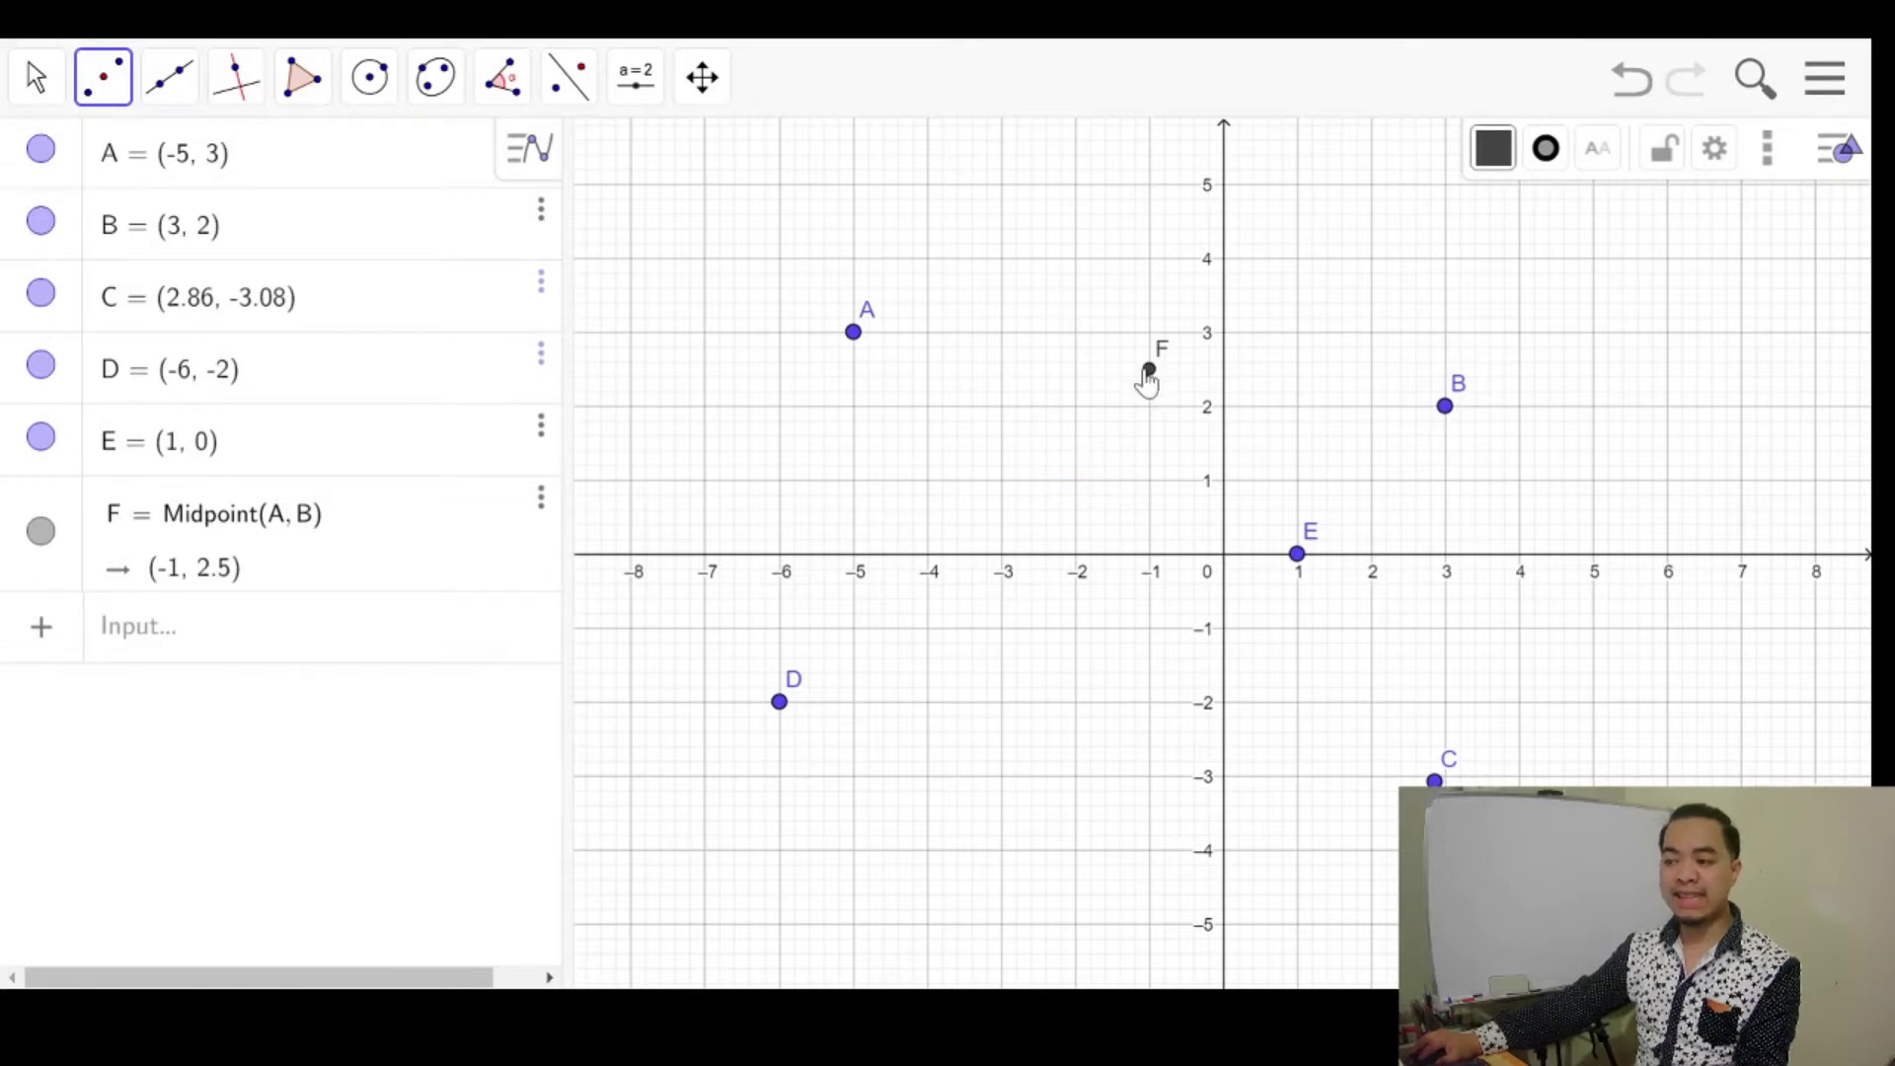
Plot the parabola y = x^2 by entering its equation as a new algebra expression.
left_click(102, 98)
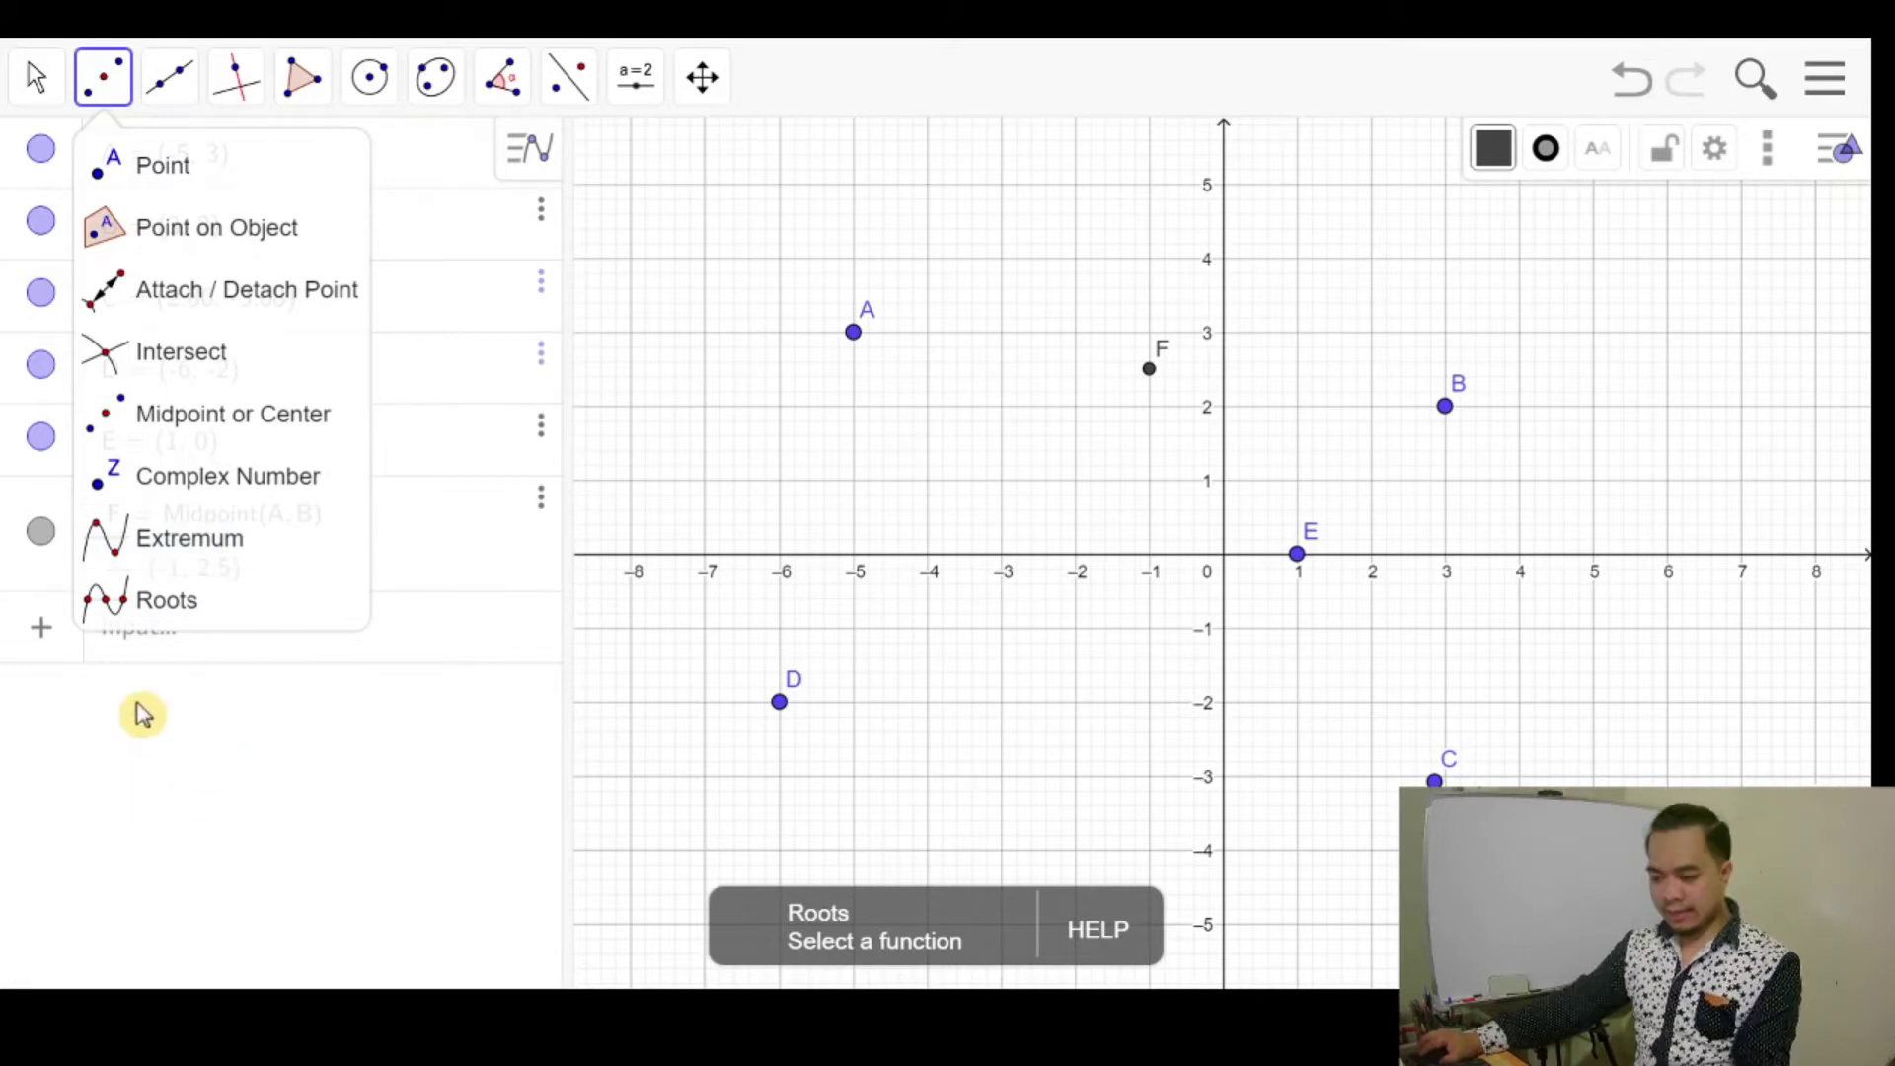
left_click(146, 665)
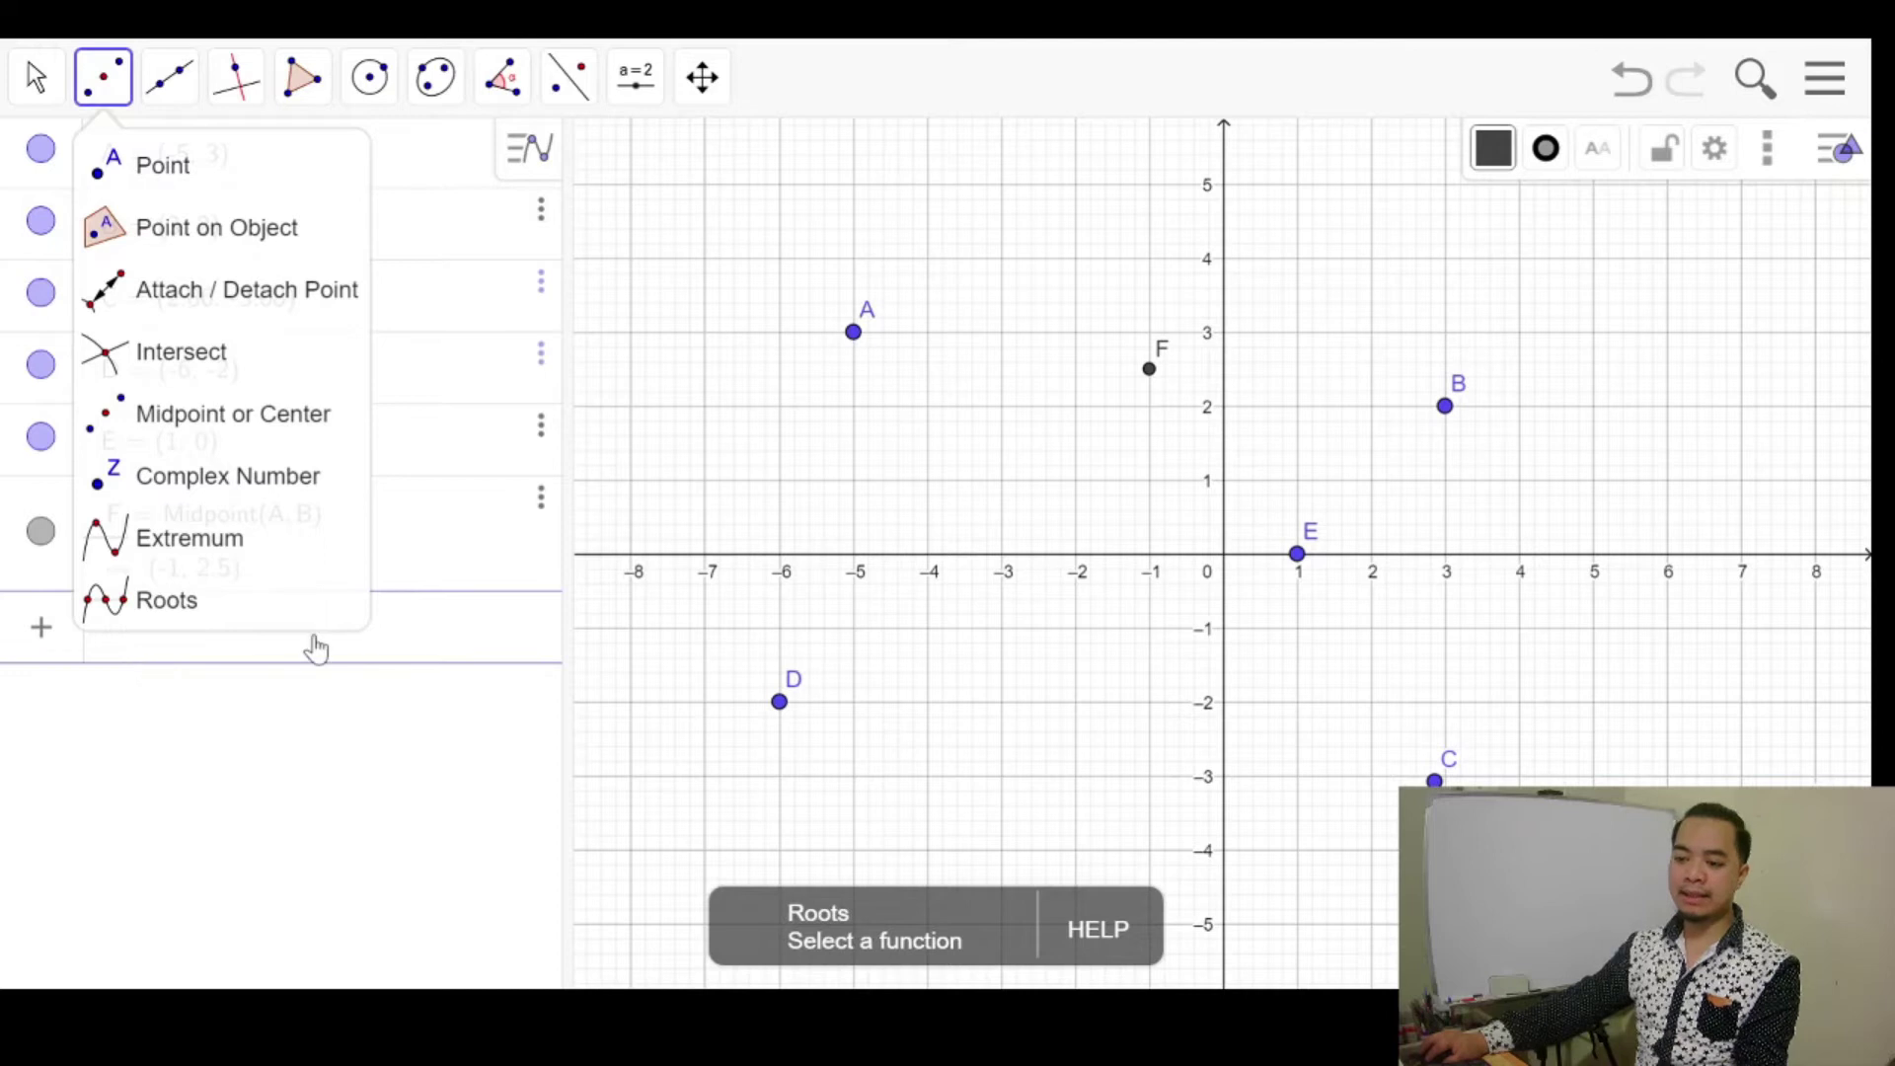
key("Escape")
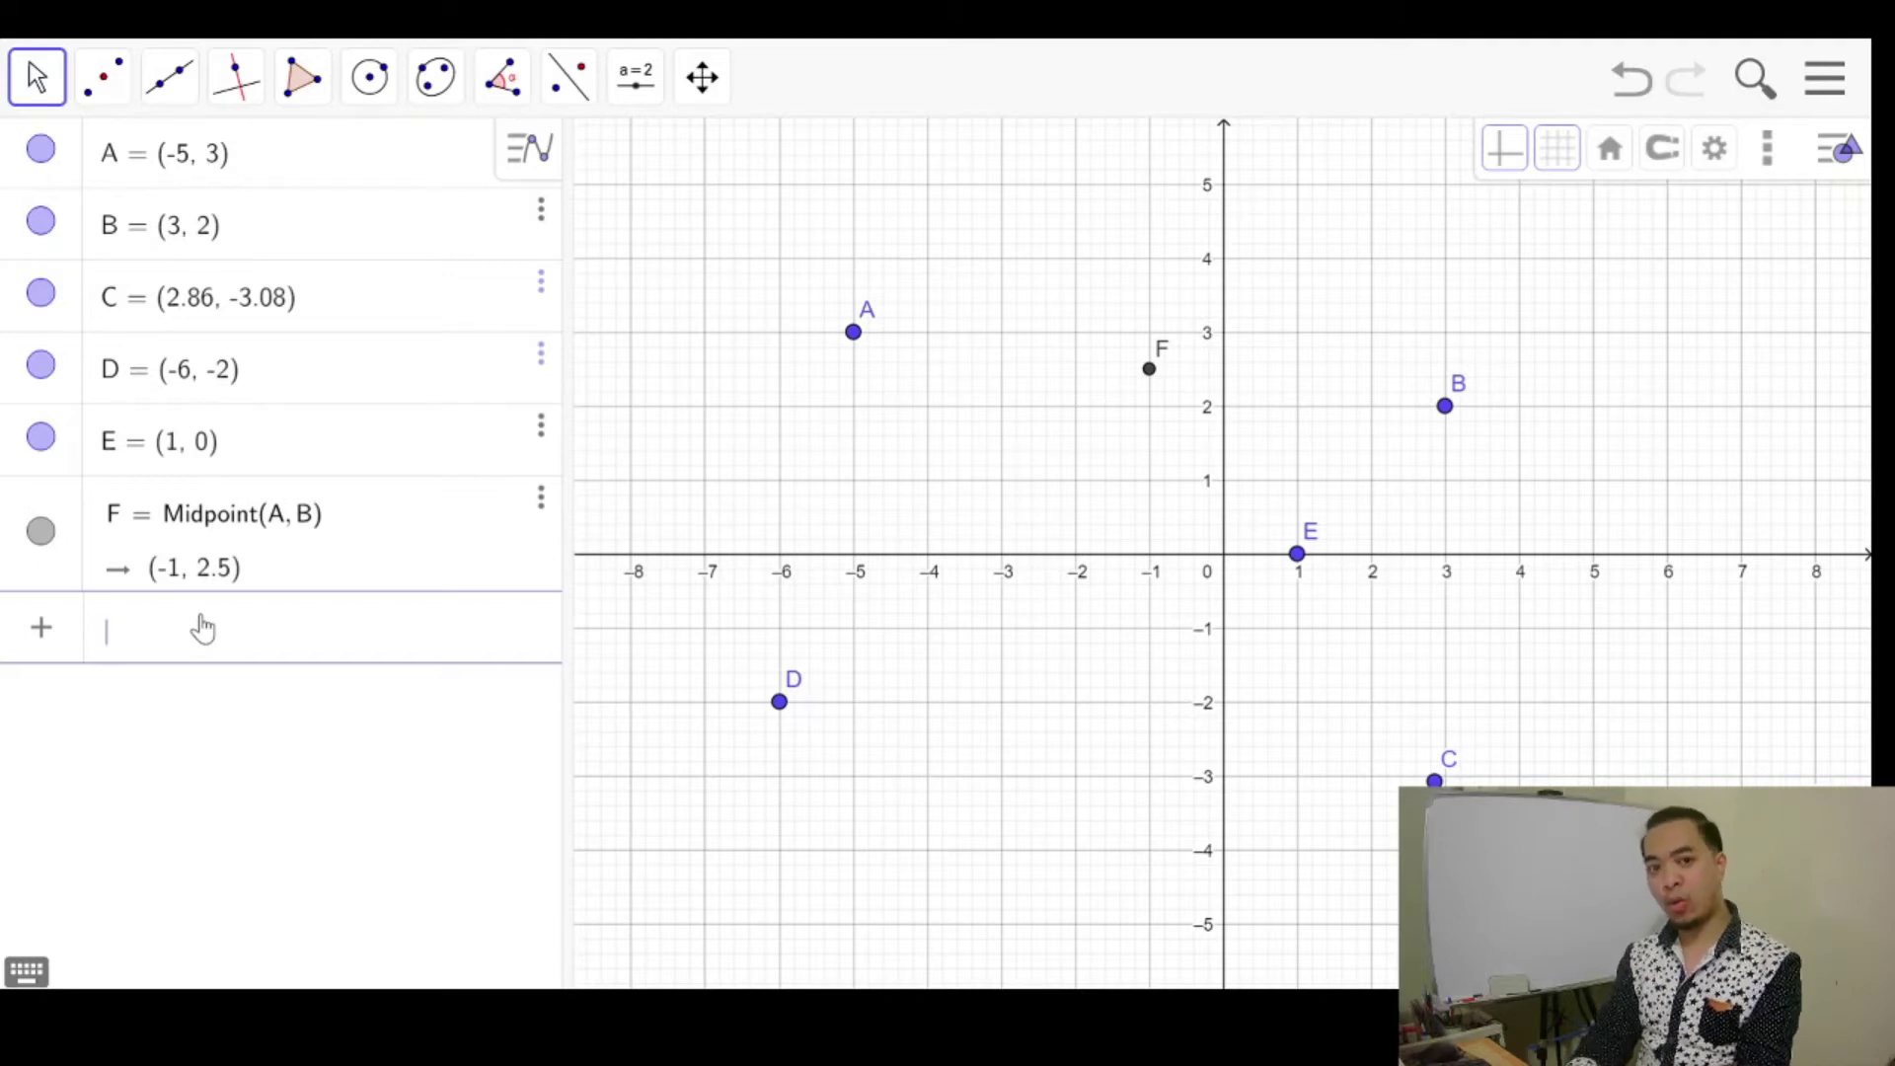
type("y=")
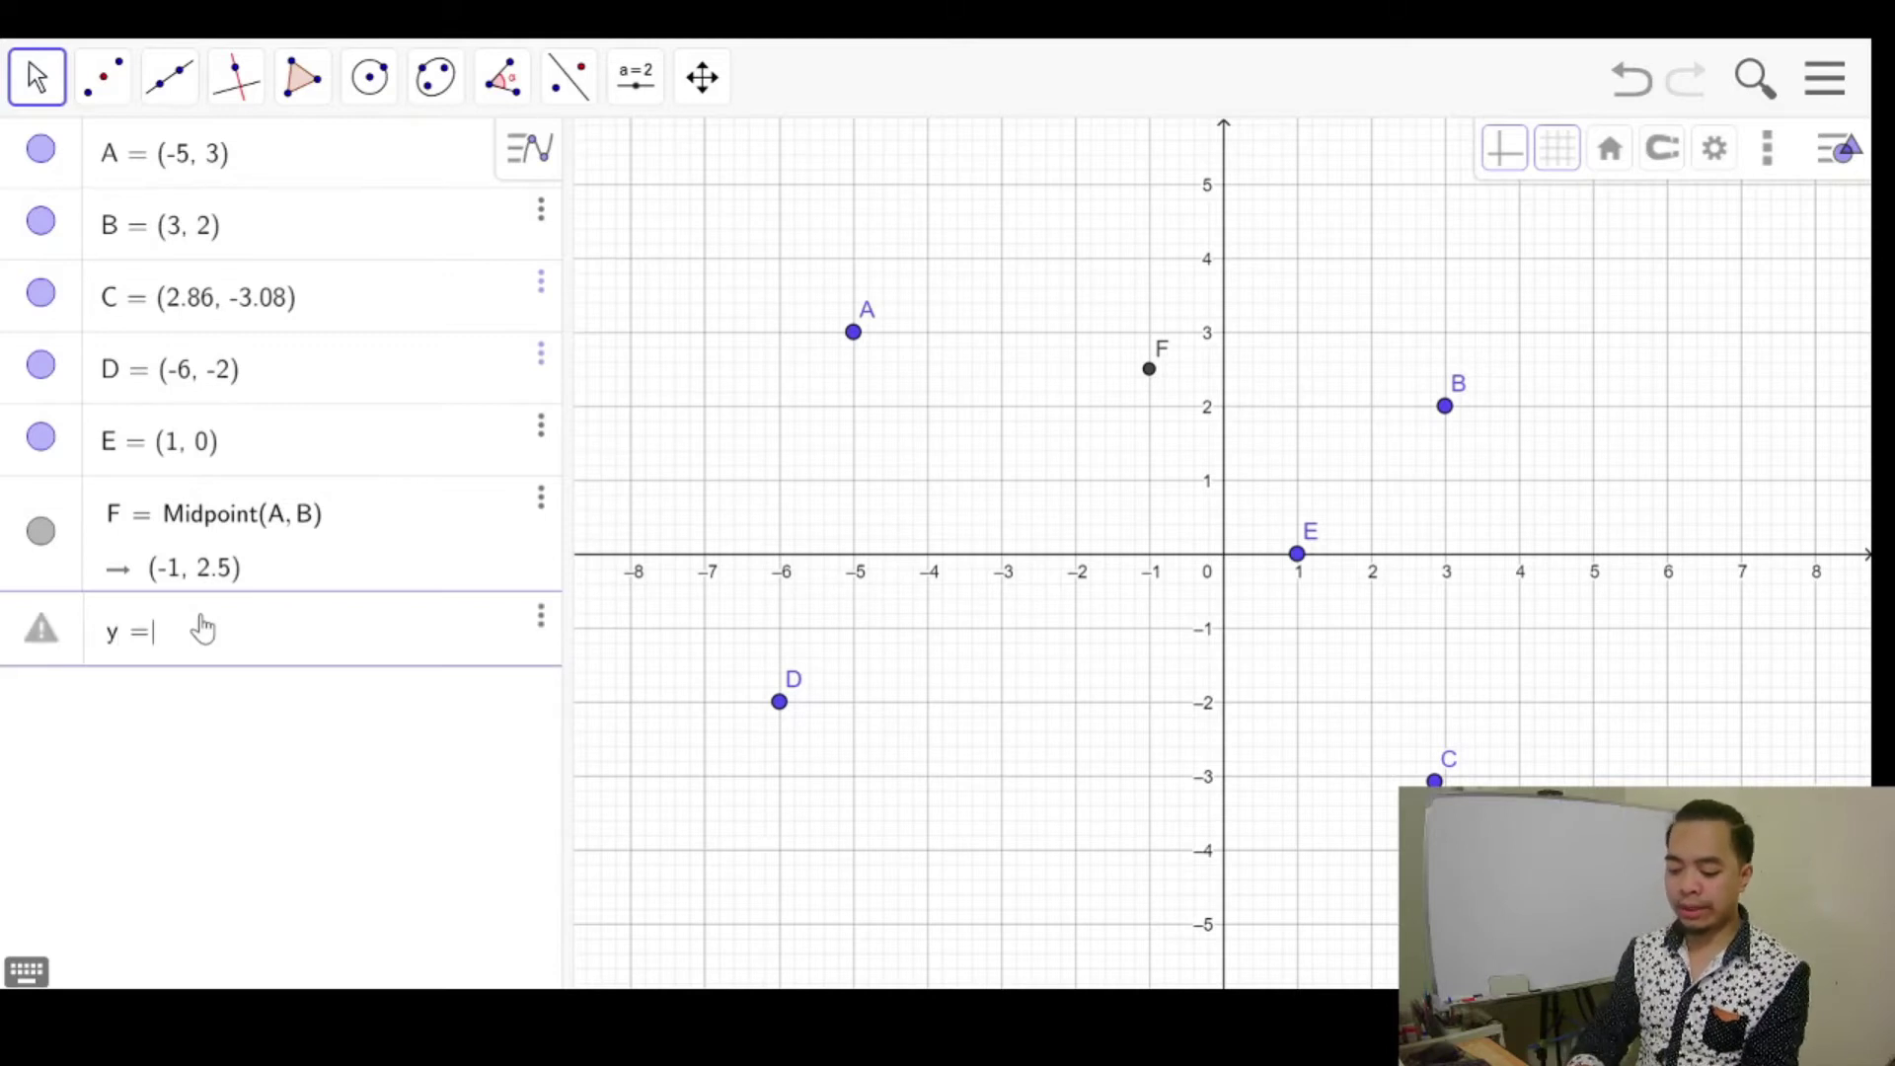
type("x^2")
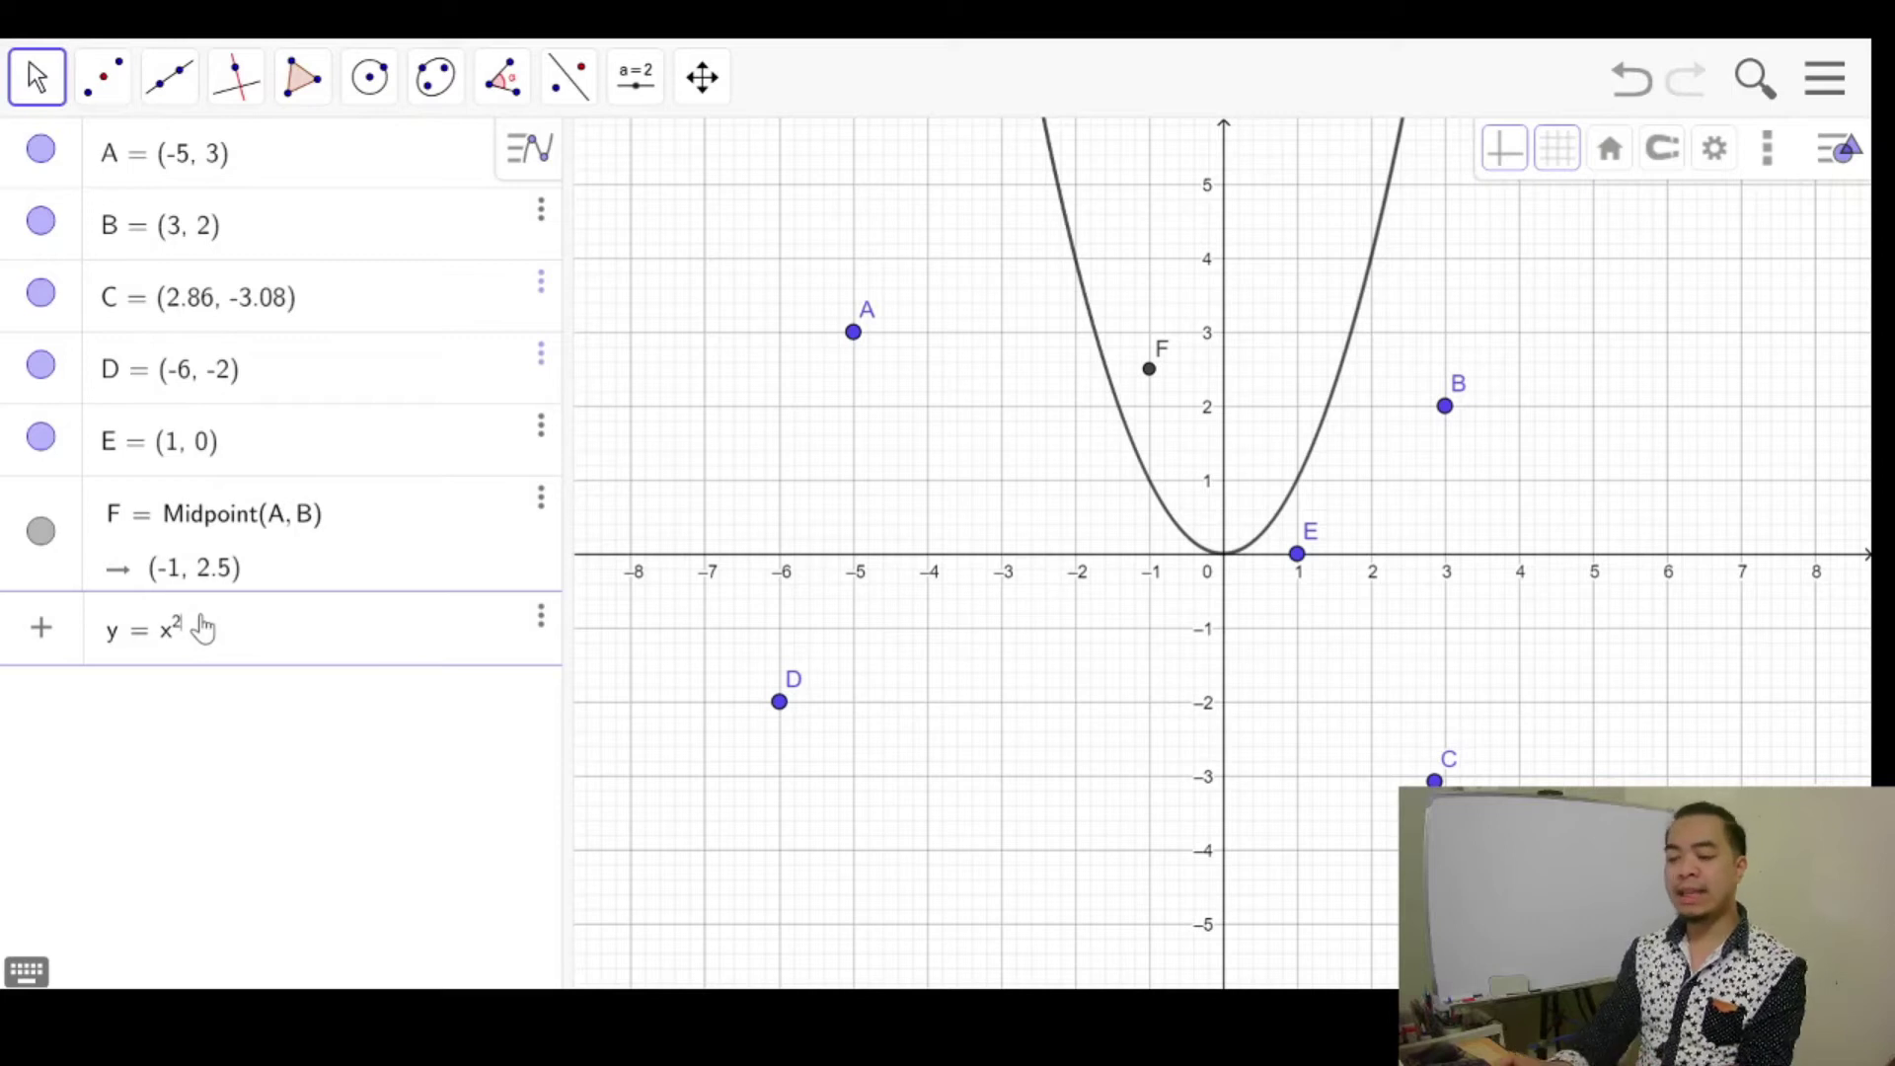
key("Return")
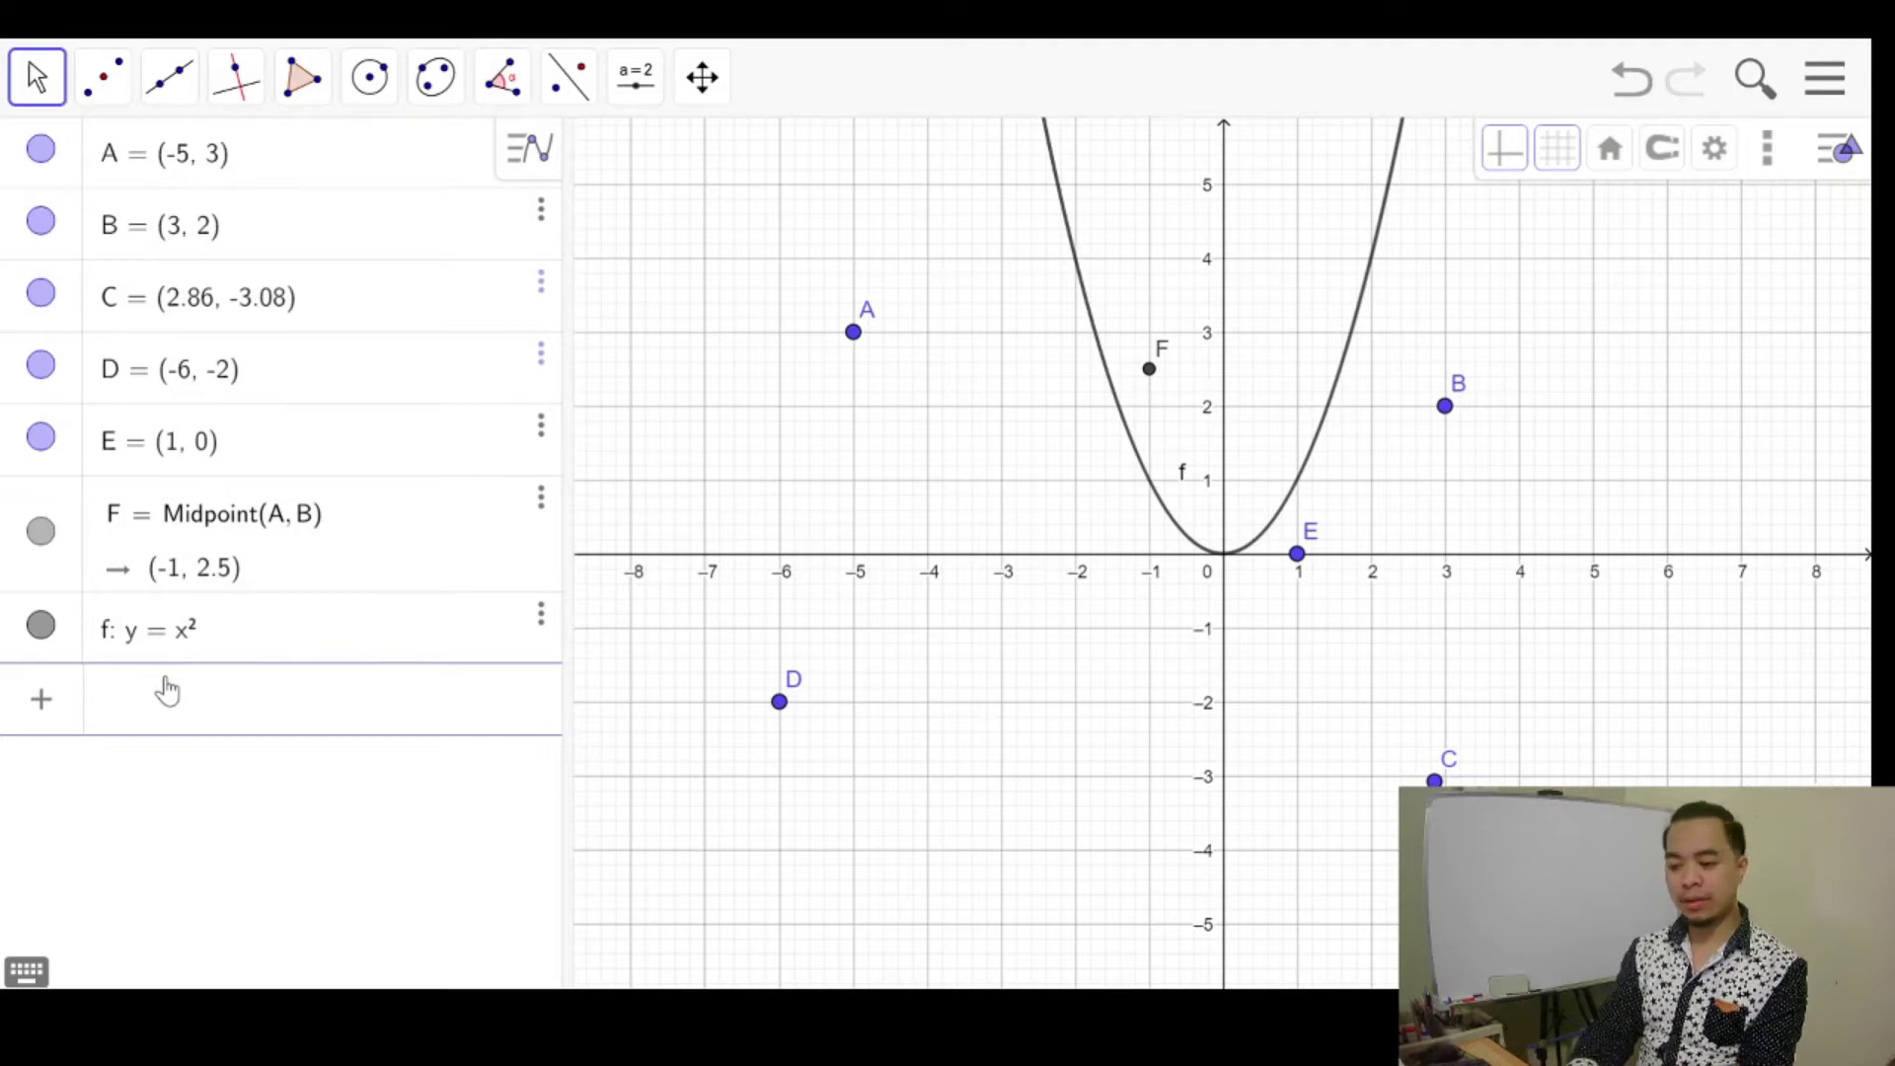
Plot a cubic curve named g by entering g : y = x^3 - 2x as an algebra expression.
type("g : ")
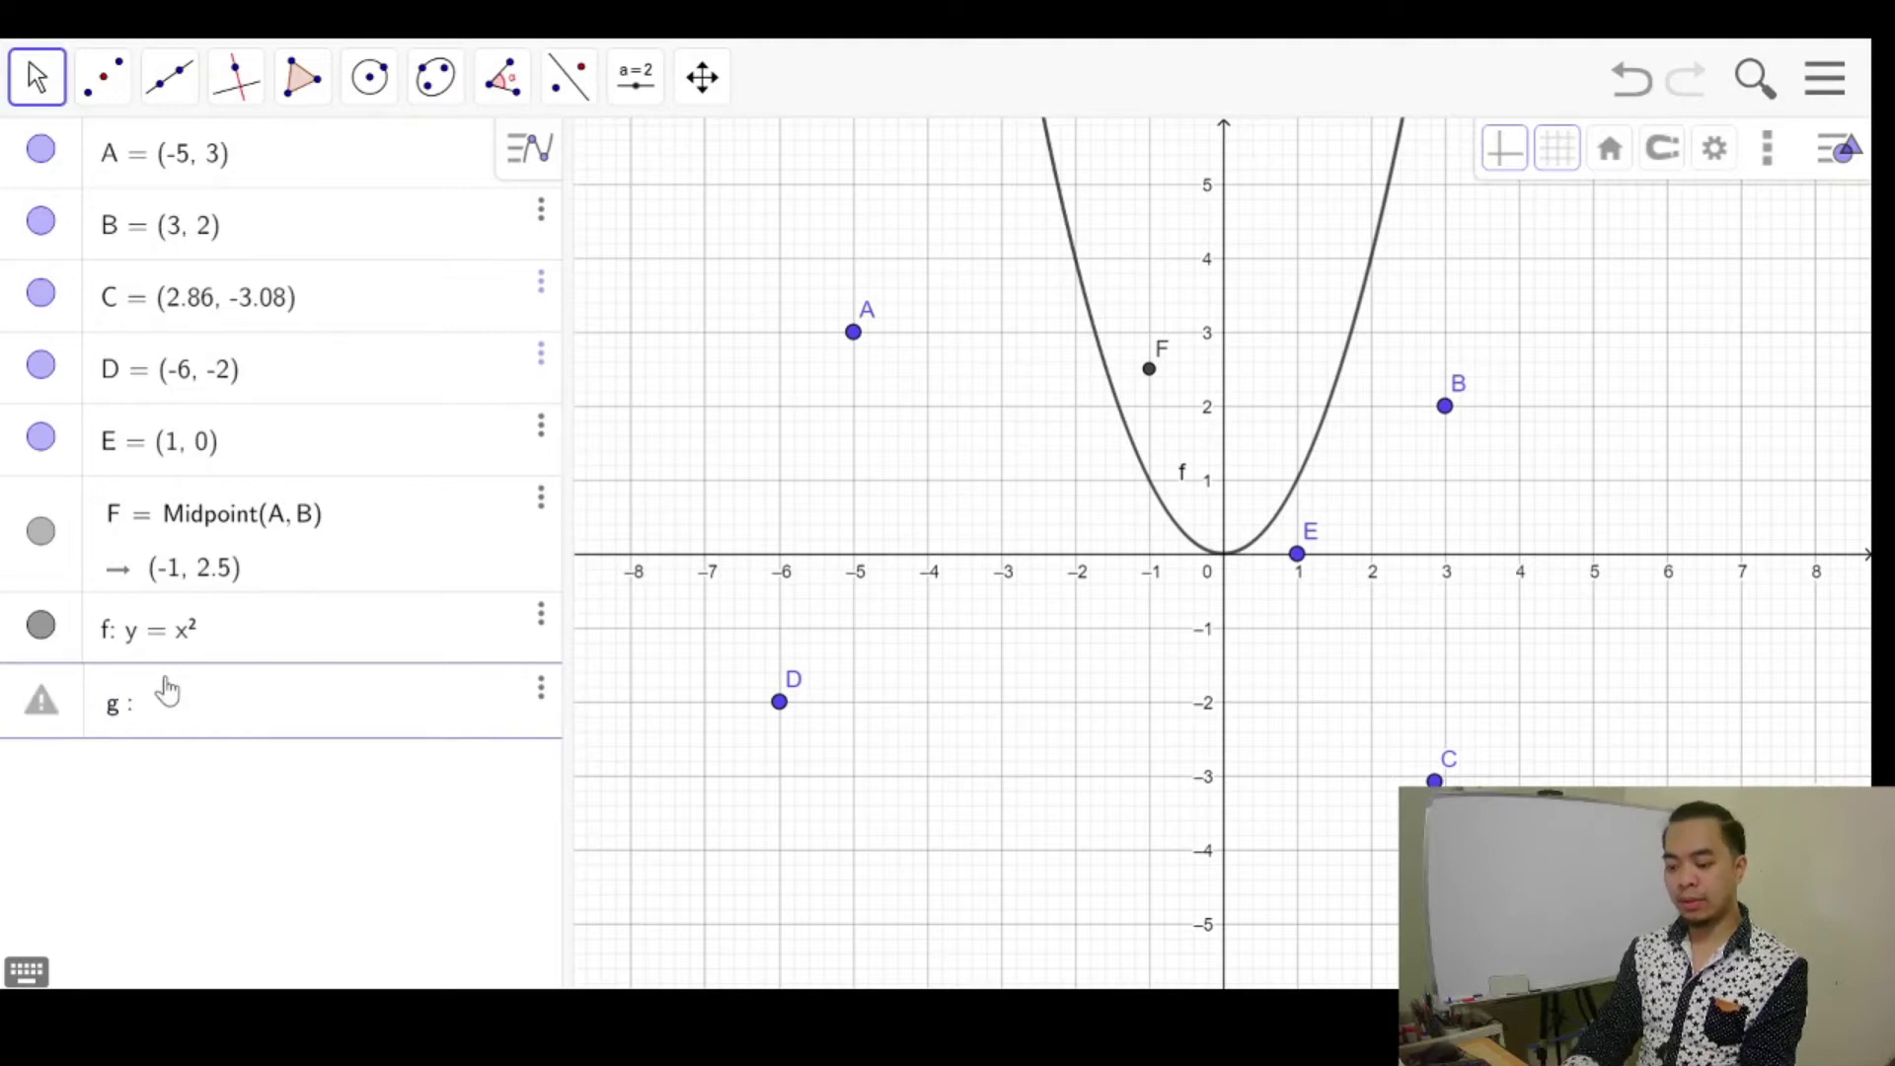
type("y")
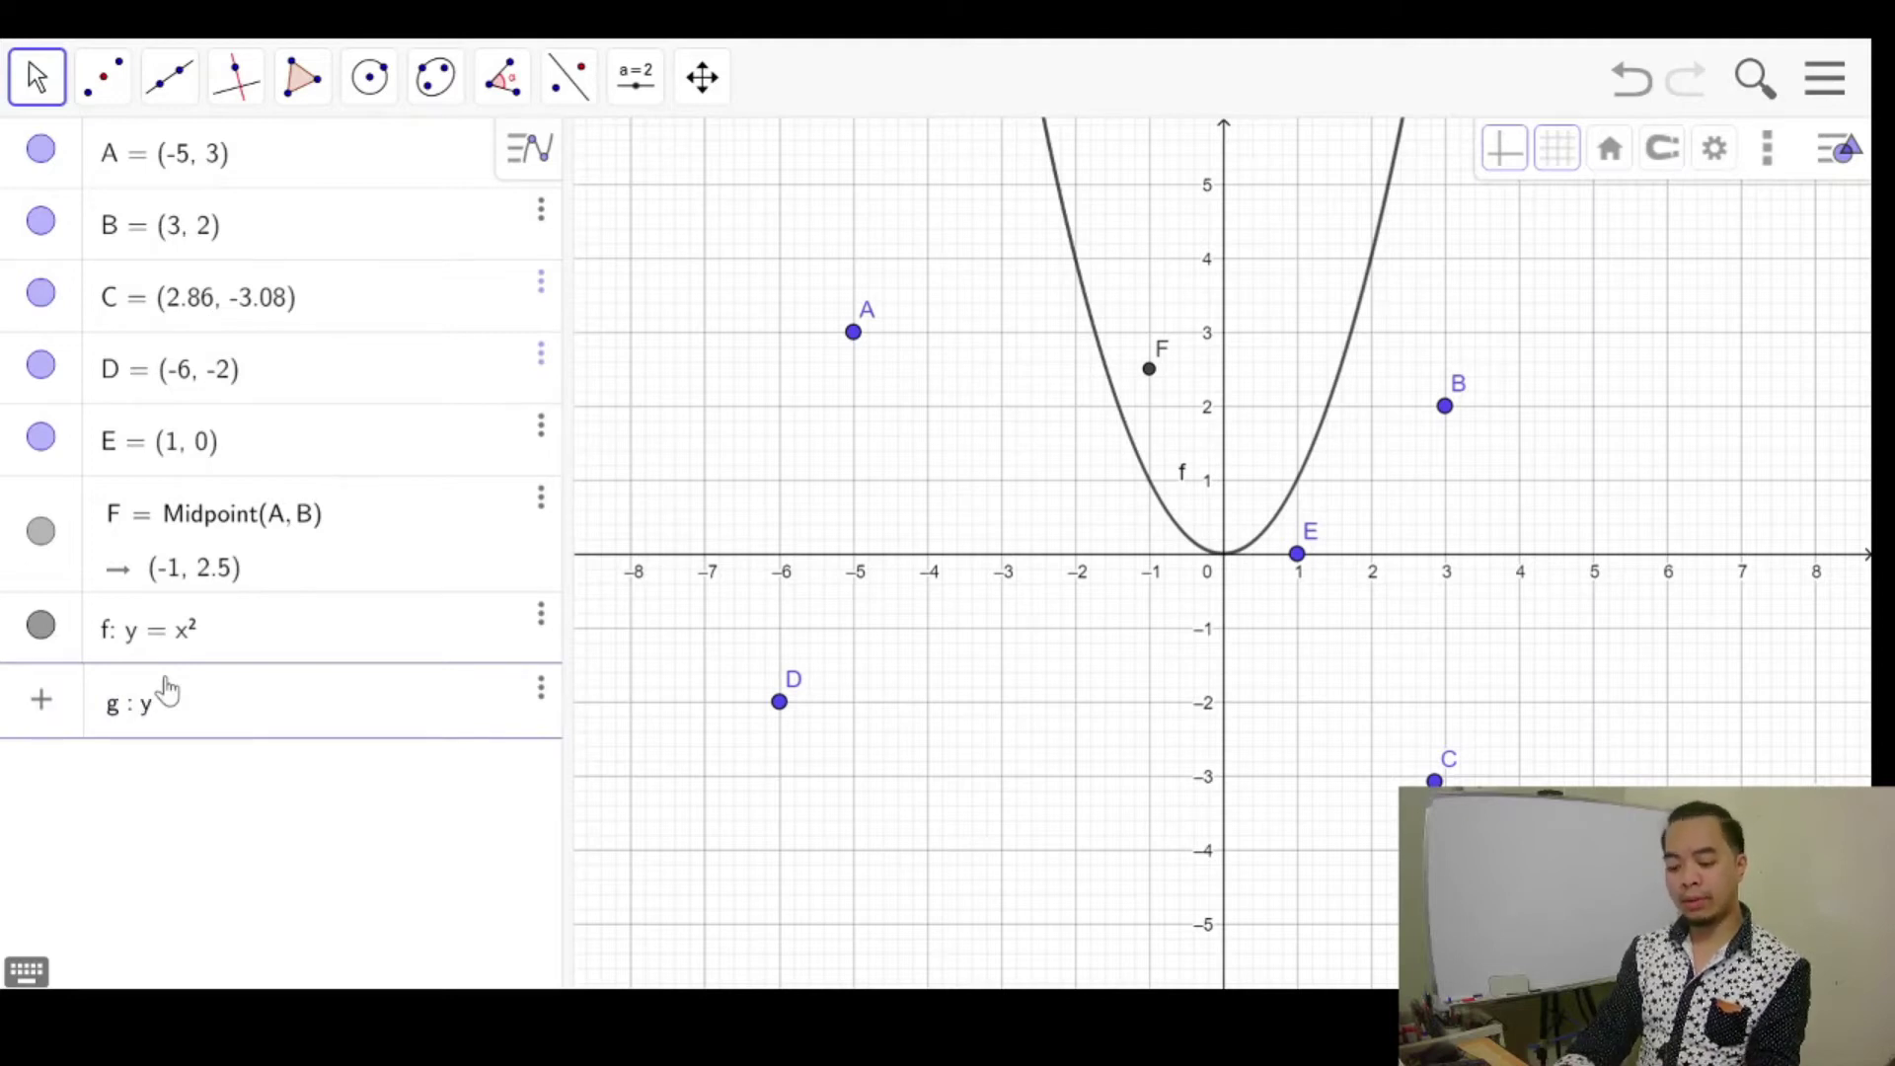
type(" = x^3")
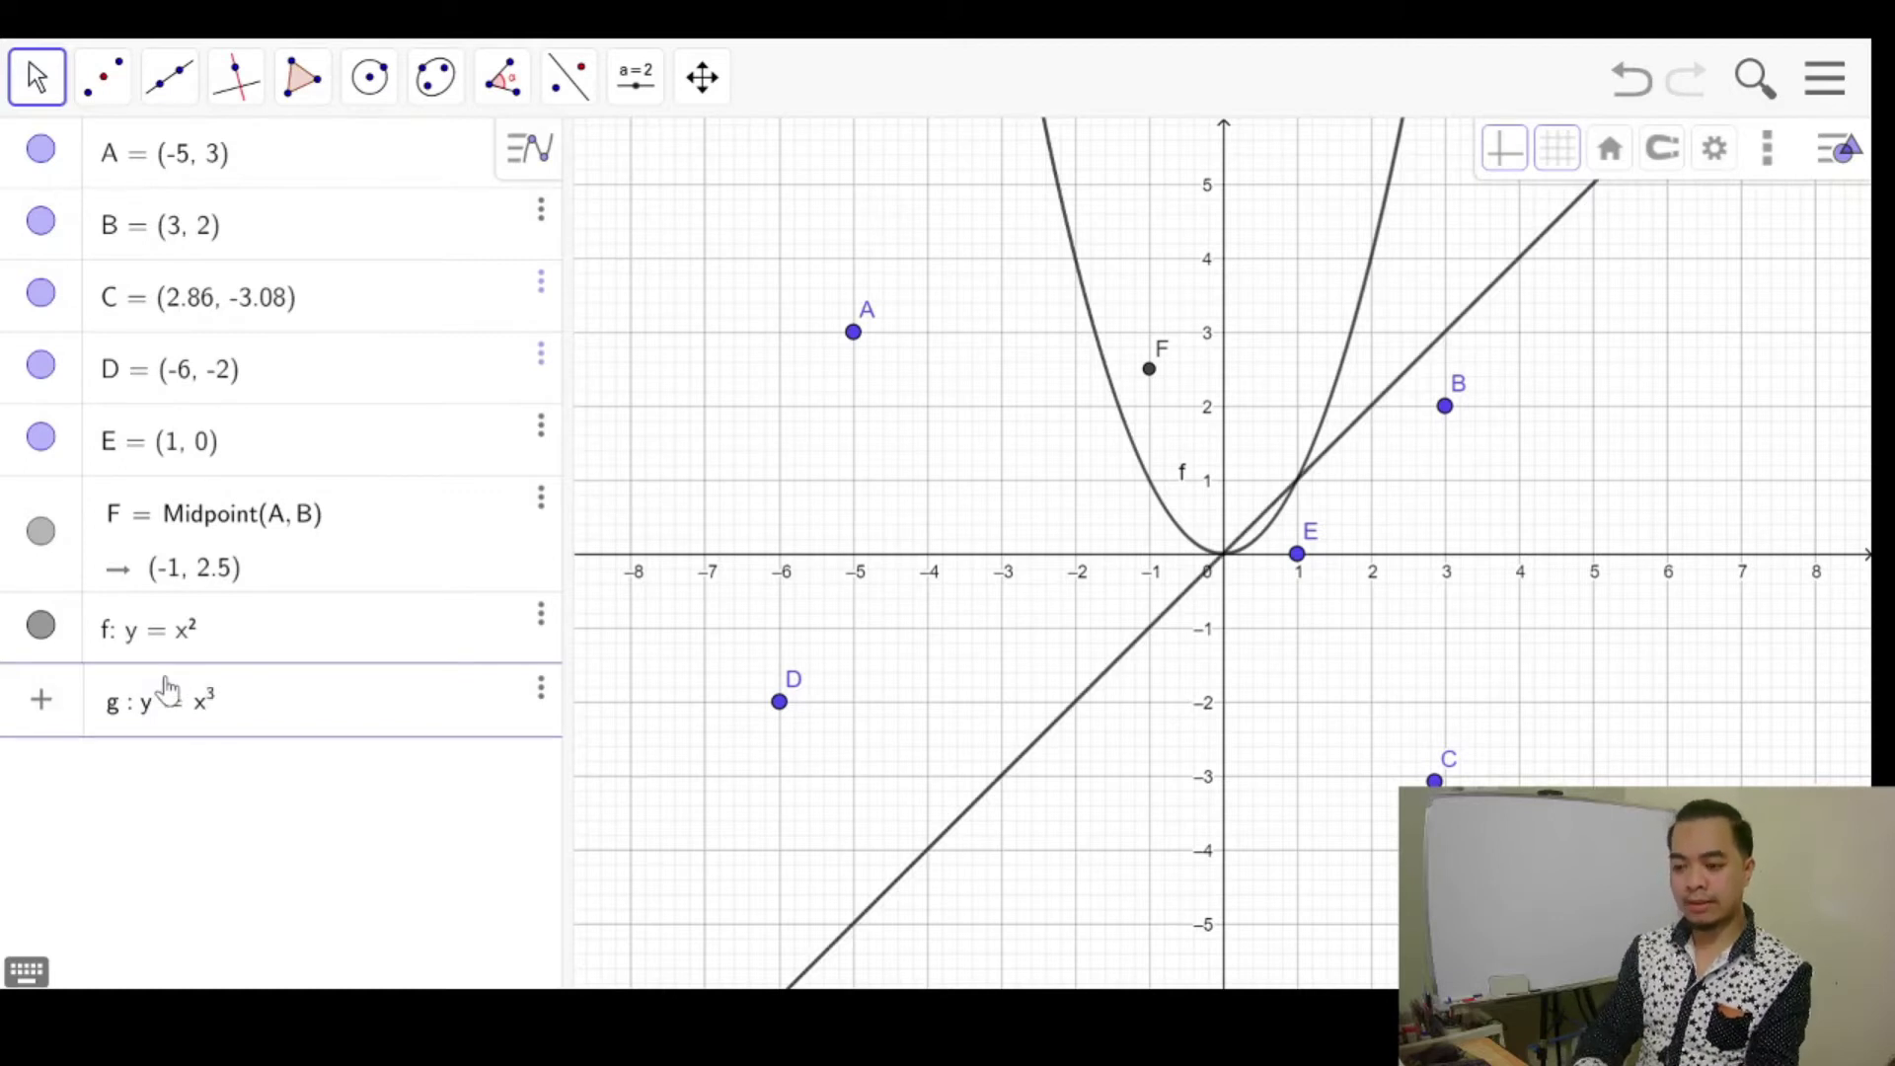
type("-2x")
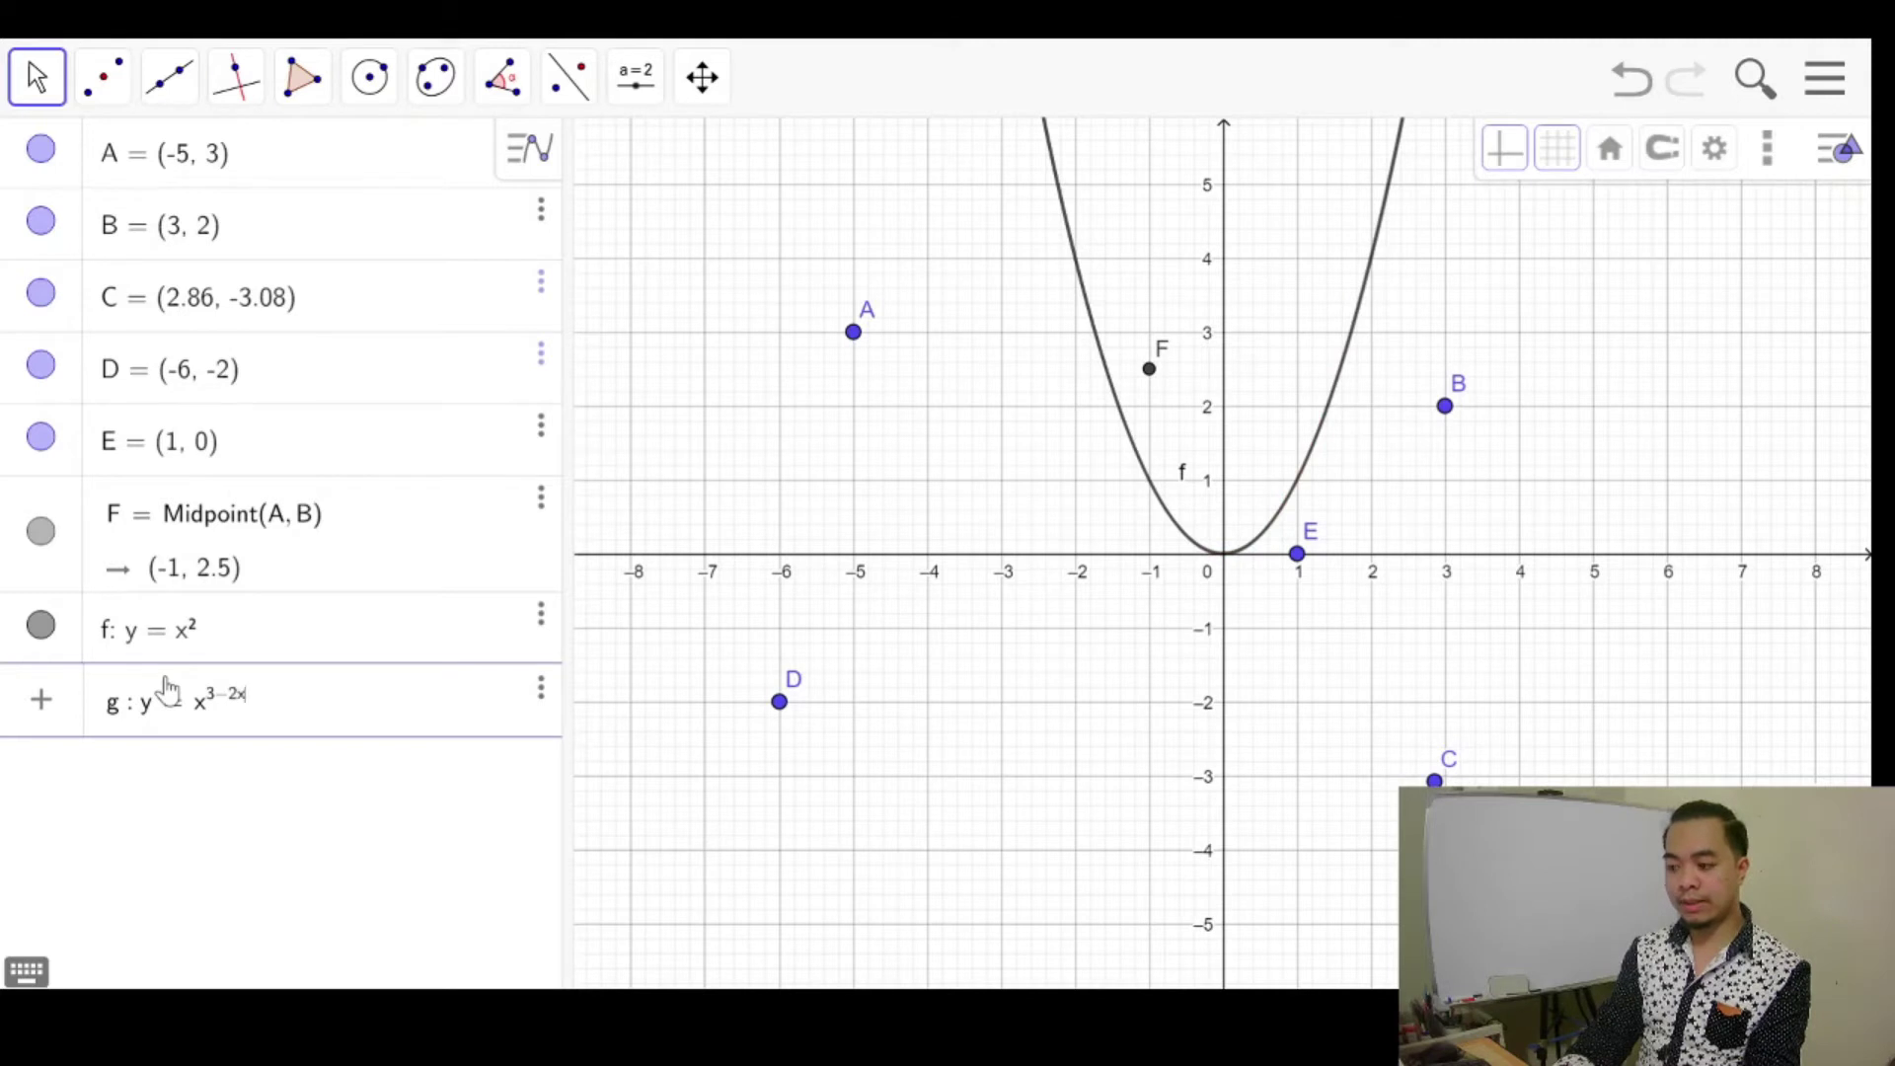
key("BackSpace")
key("BackSpace")
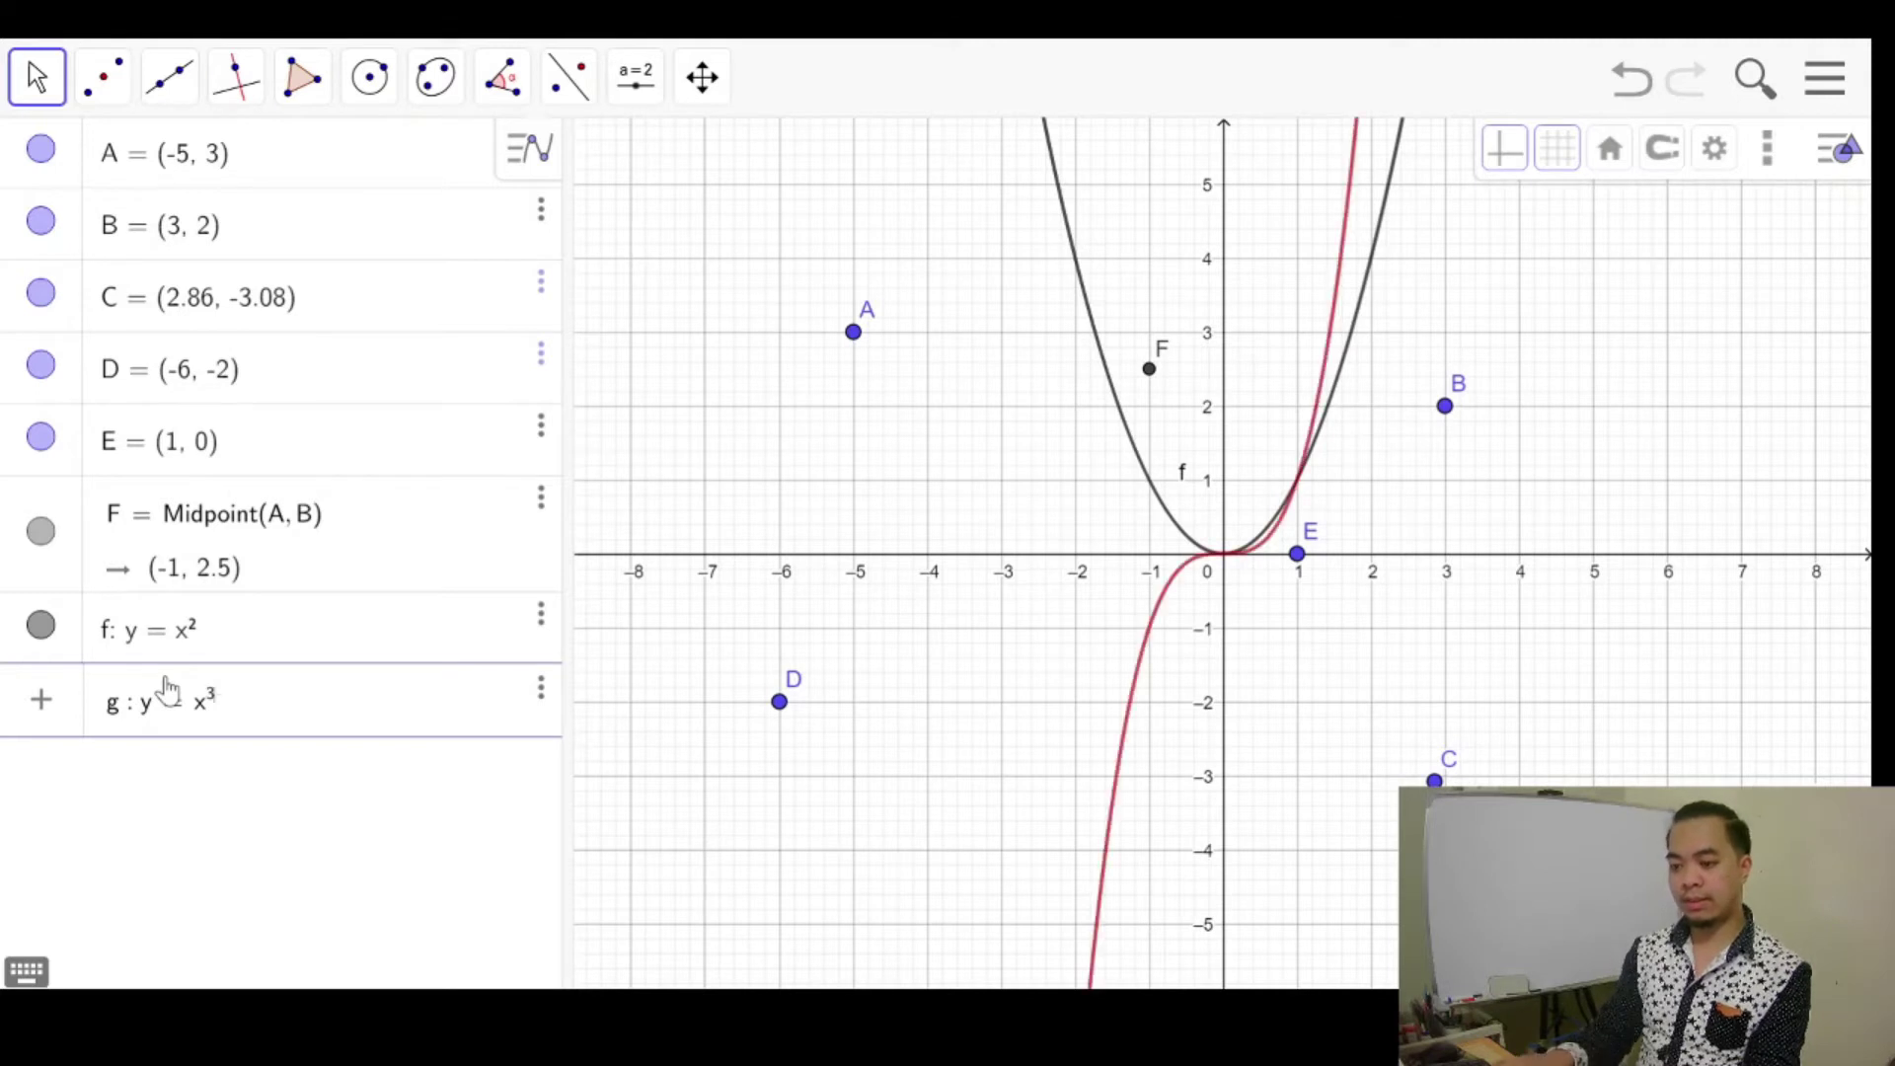
type("-")
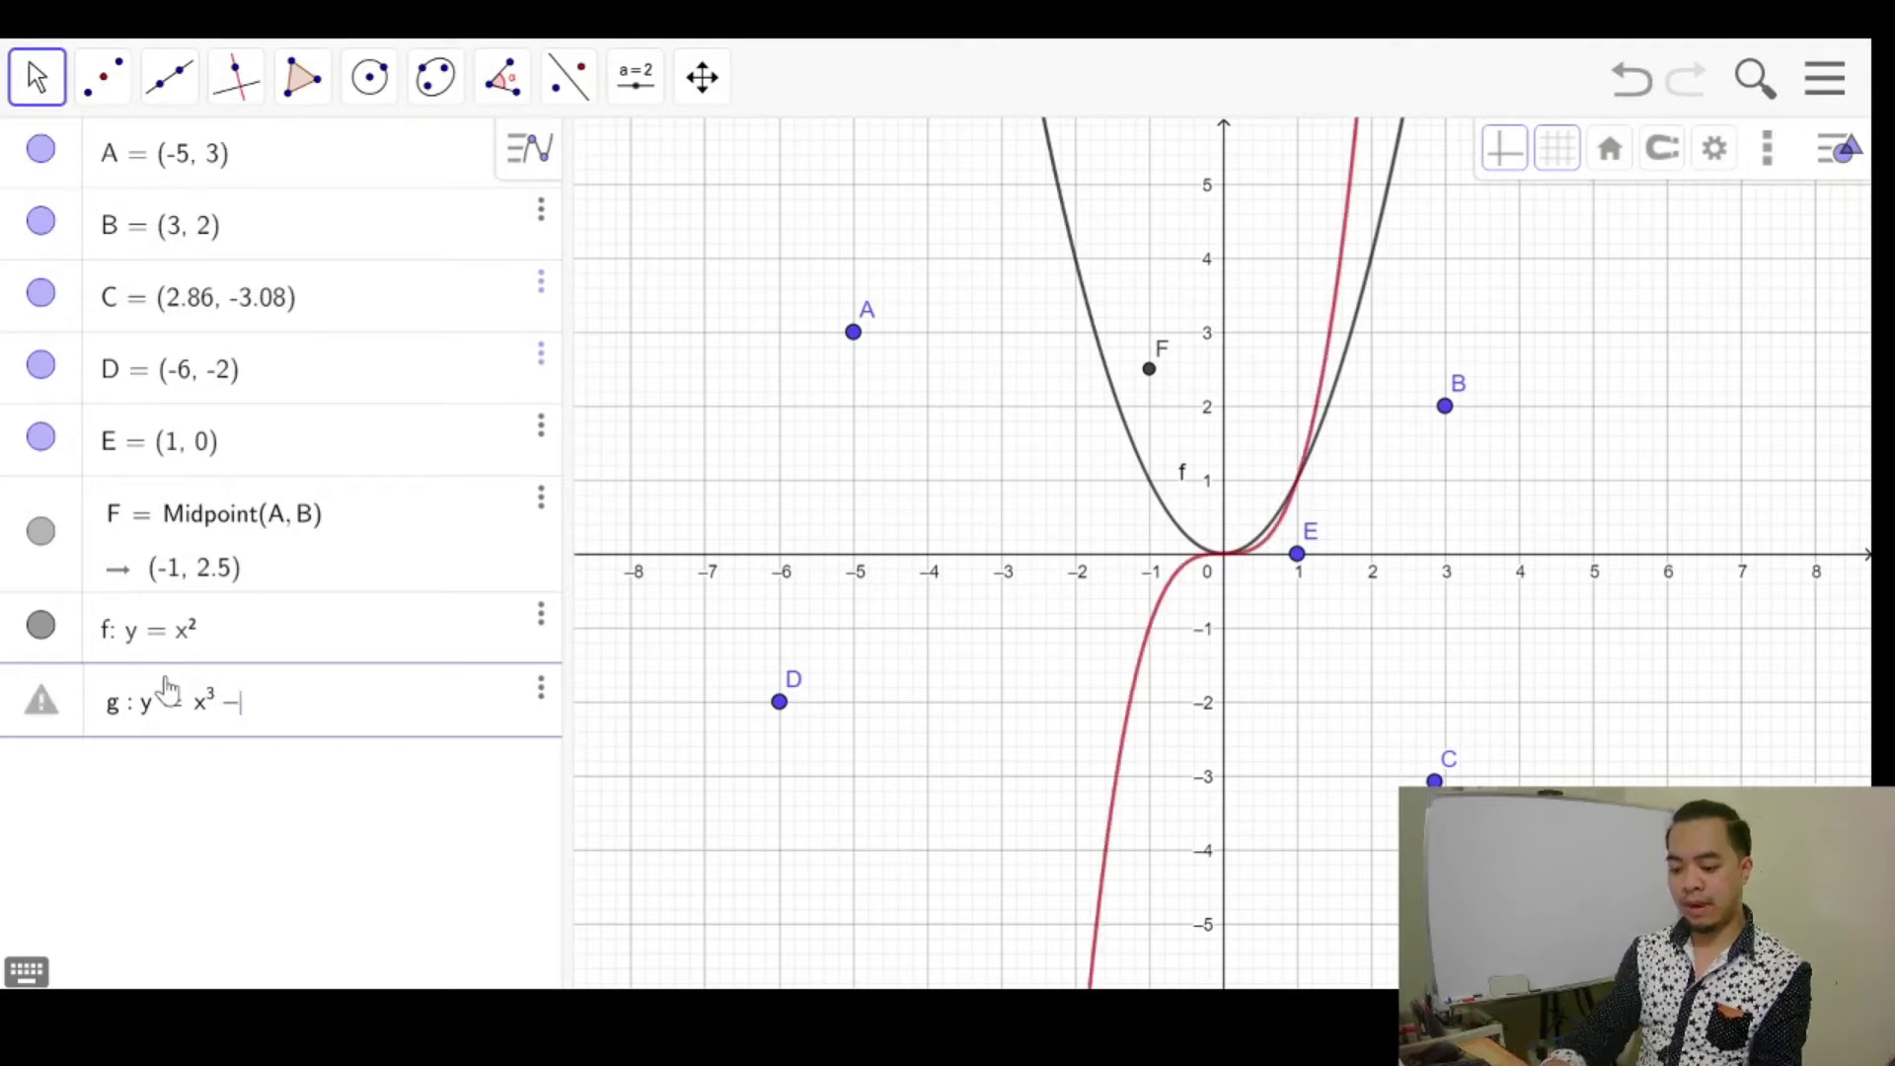
type("2x")
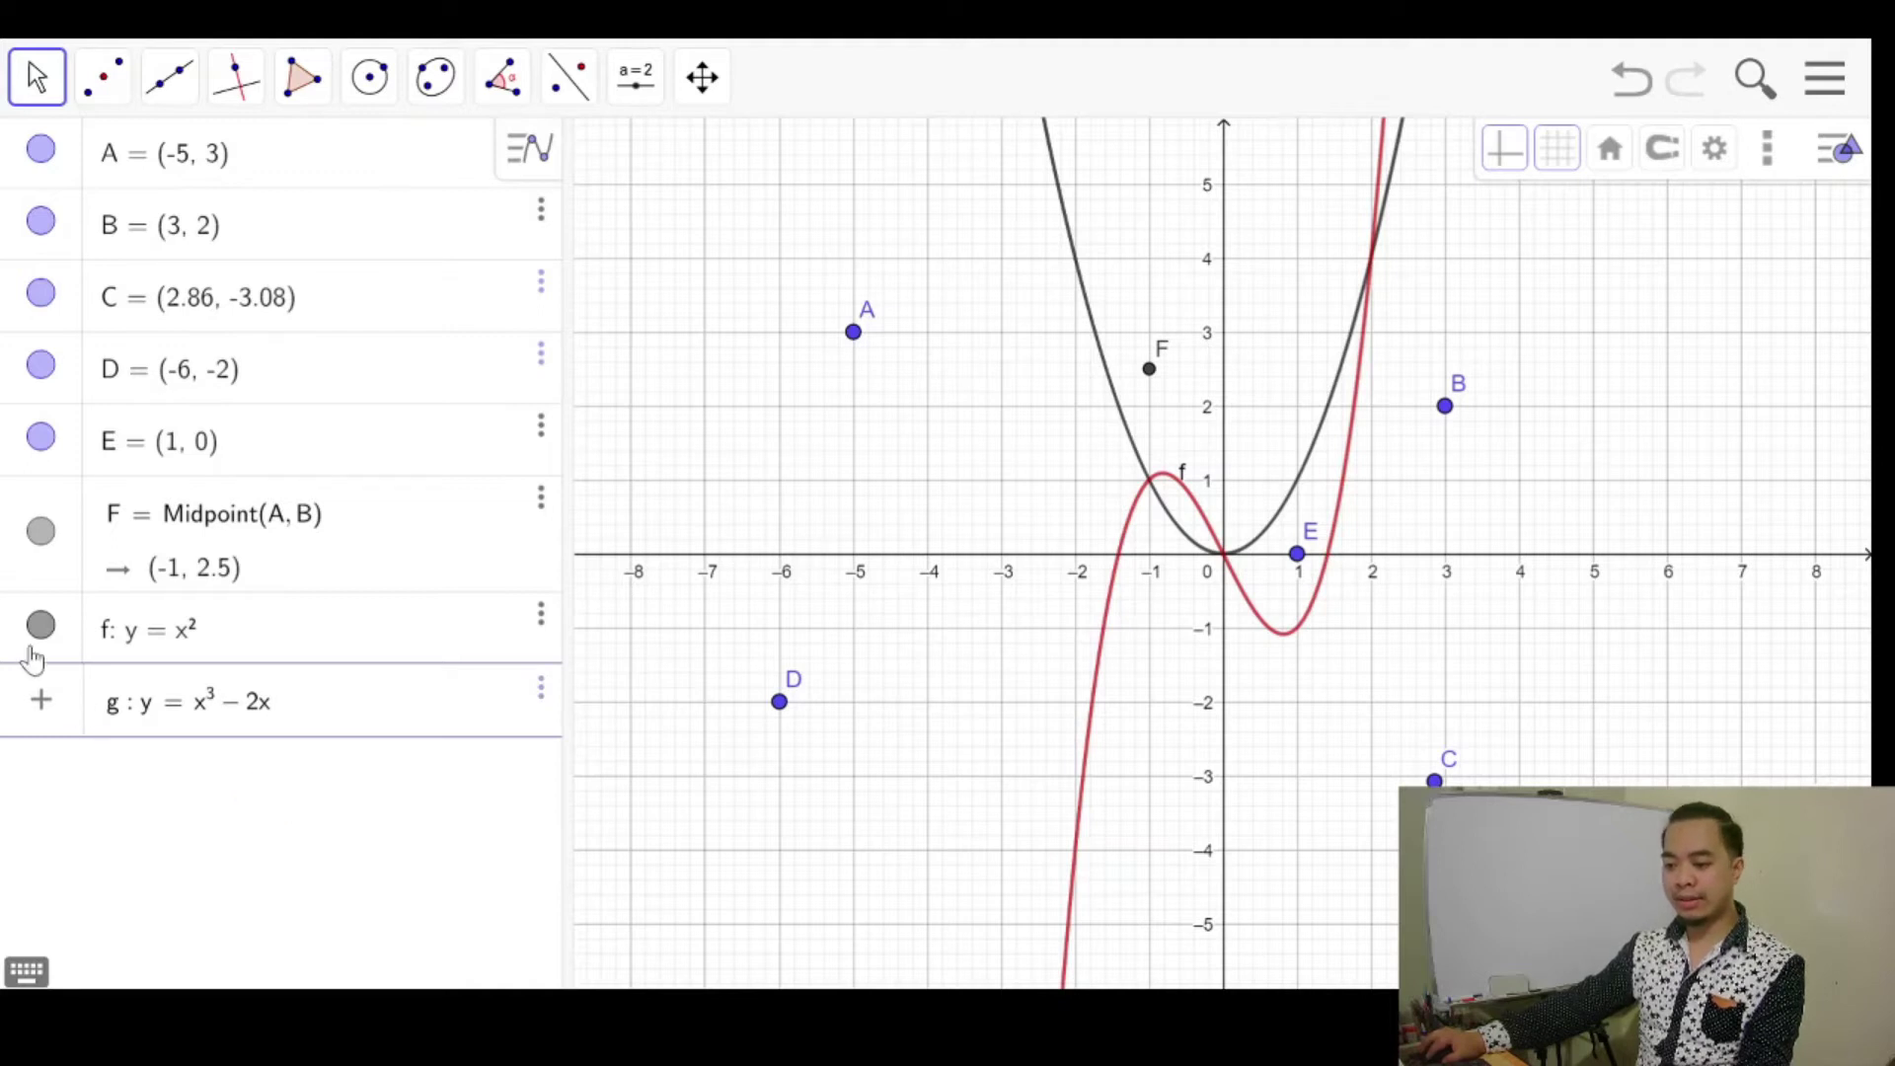
key("Return")
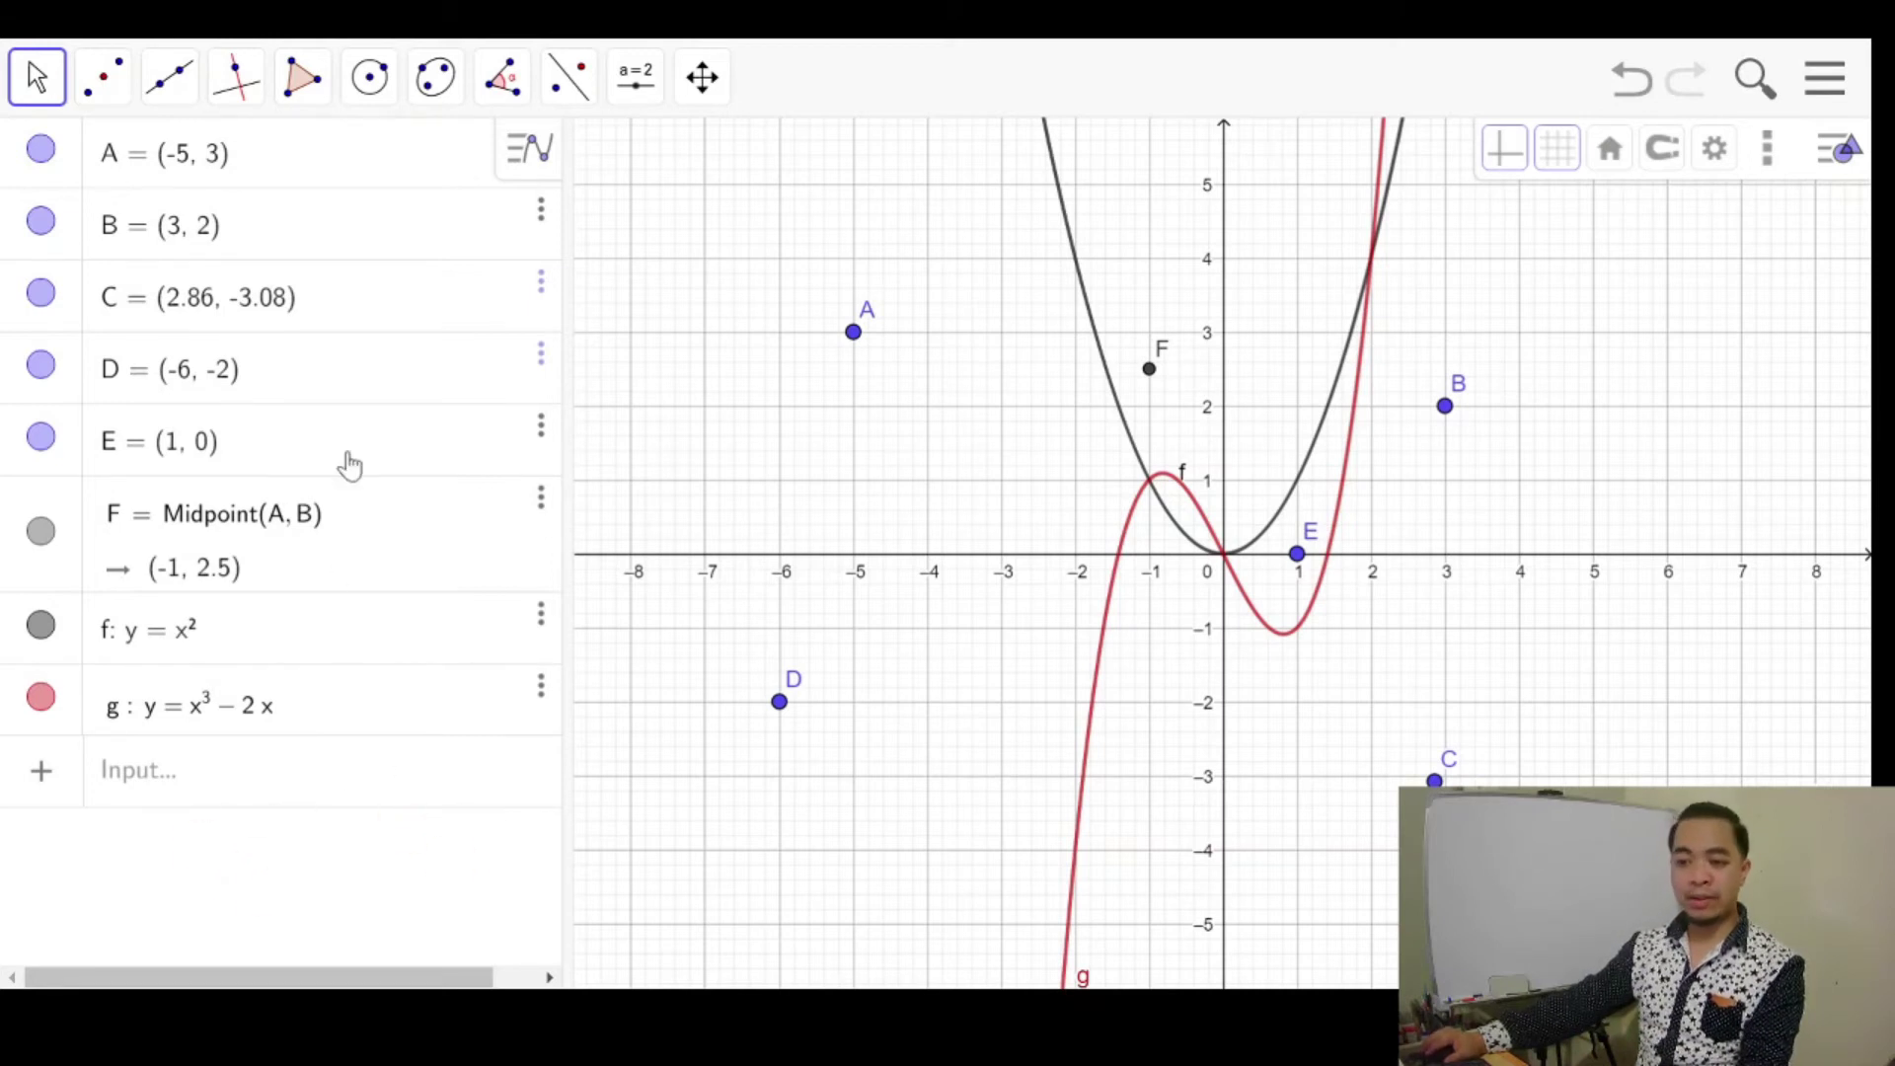
Mark the extremum of the parabola y = x^2 with the Extremum tool.
left_click(102, 96)
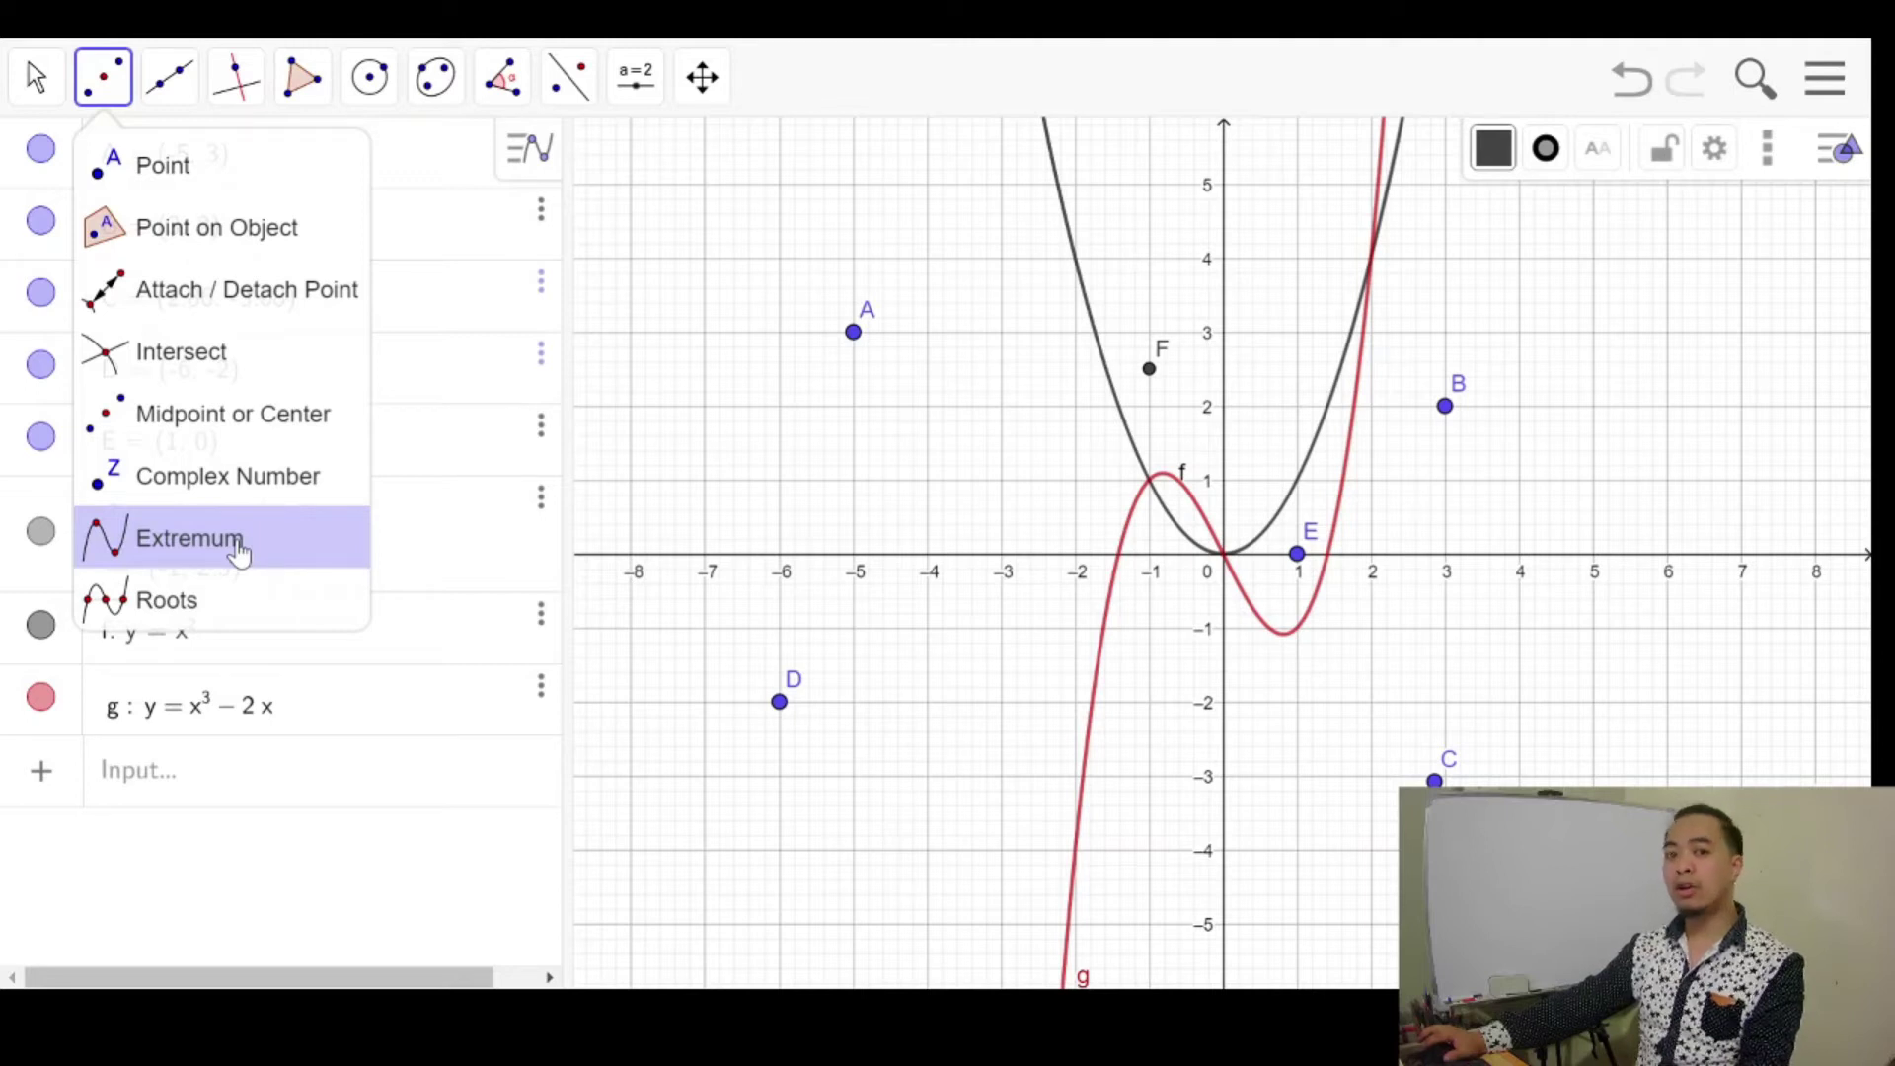
left_click(188, 546)
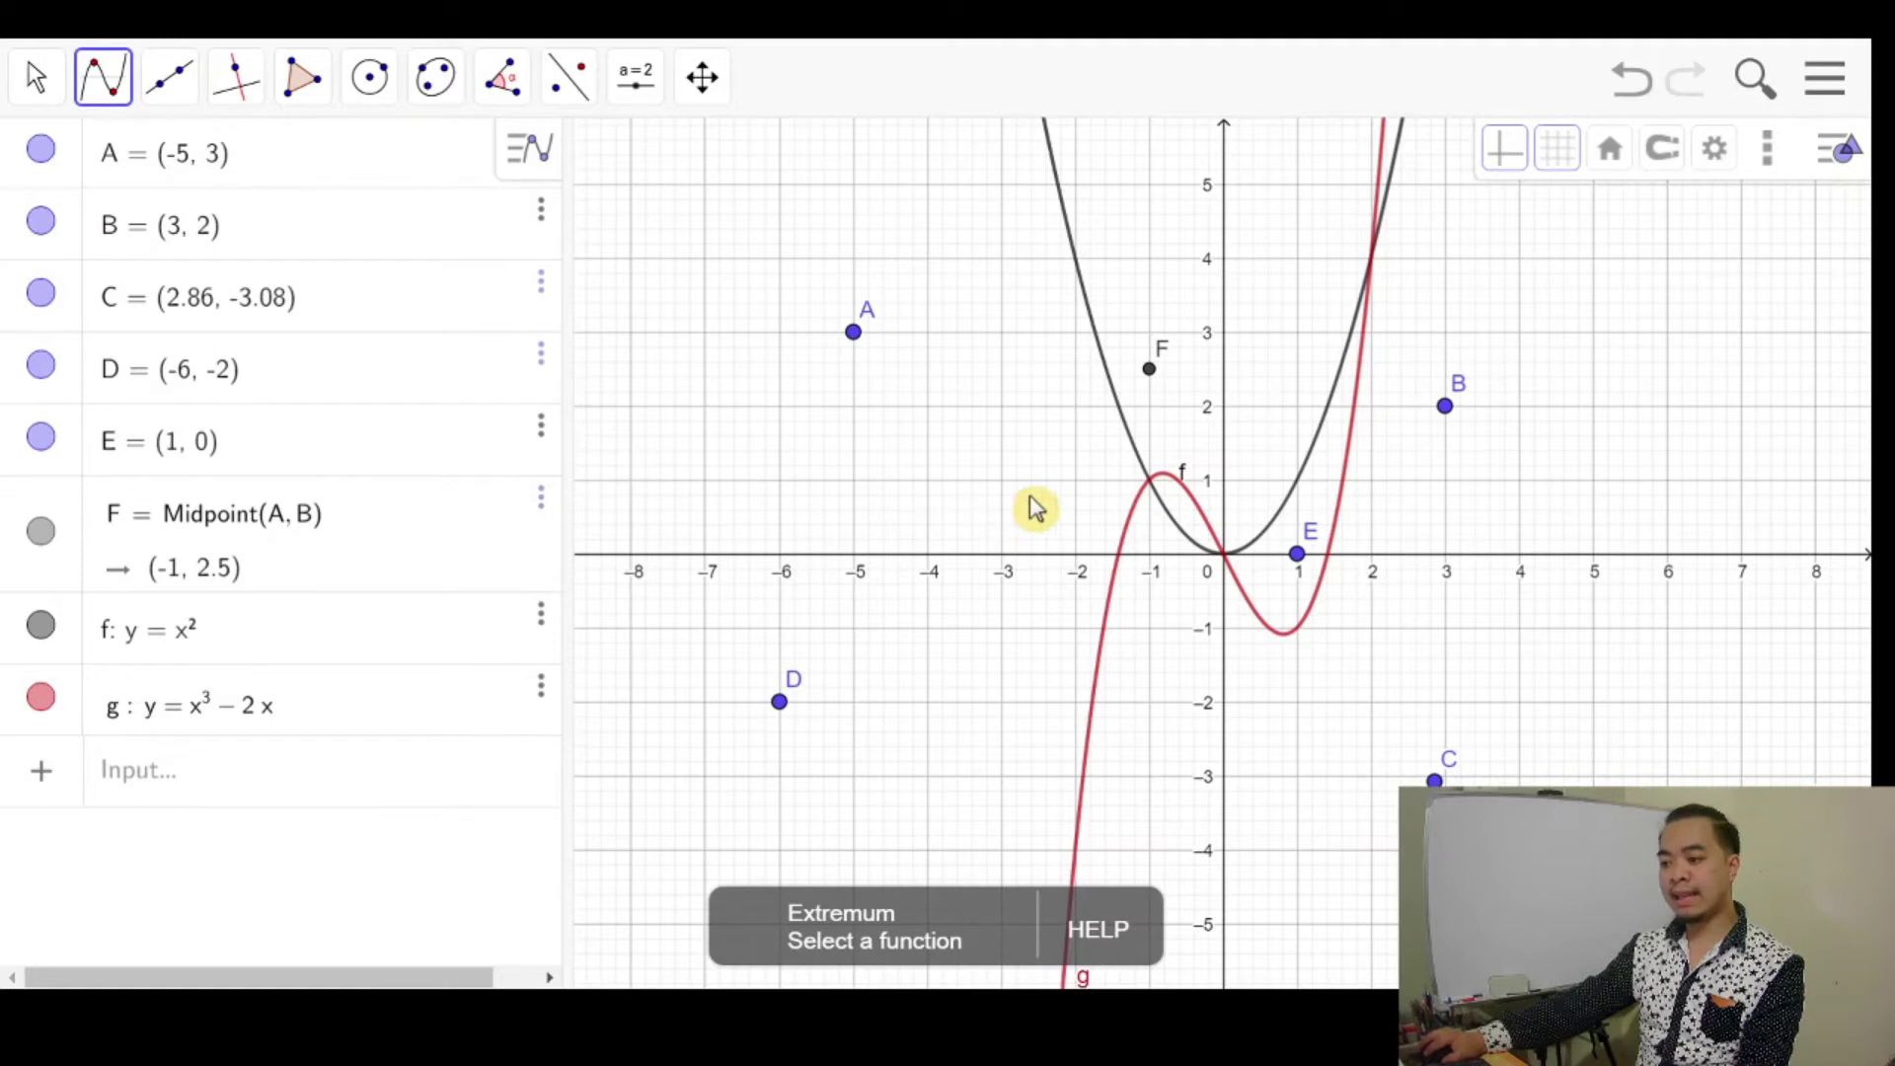
left_click(1297, 489)
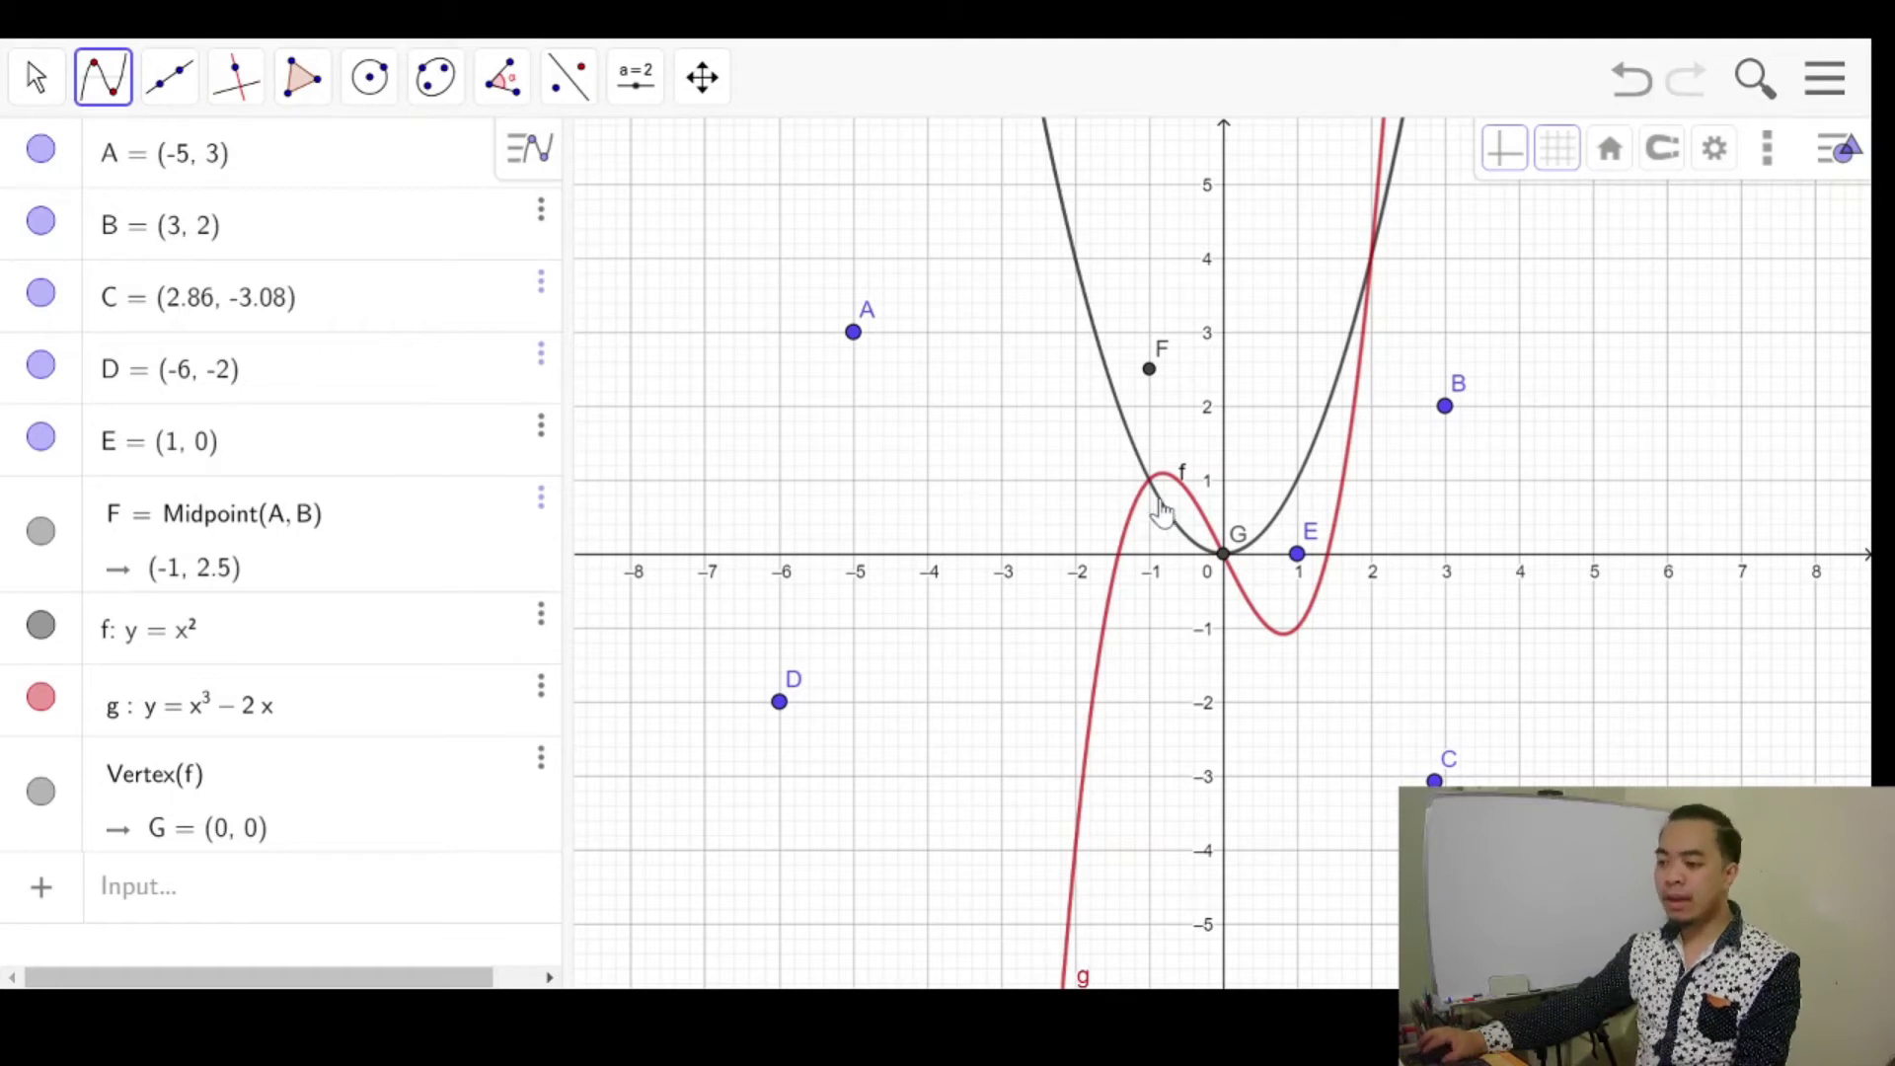
Apply the Roots tool to the cubic curve y = x^3 - 2x near its negative x-intercept.
left_click(103, 79)
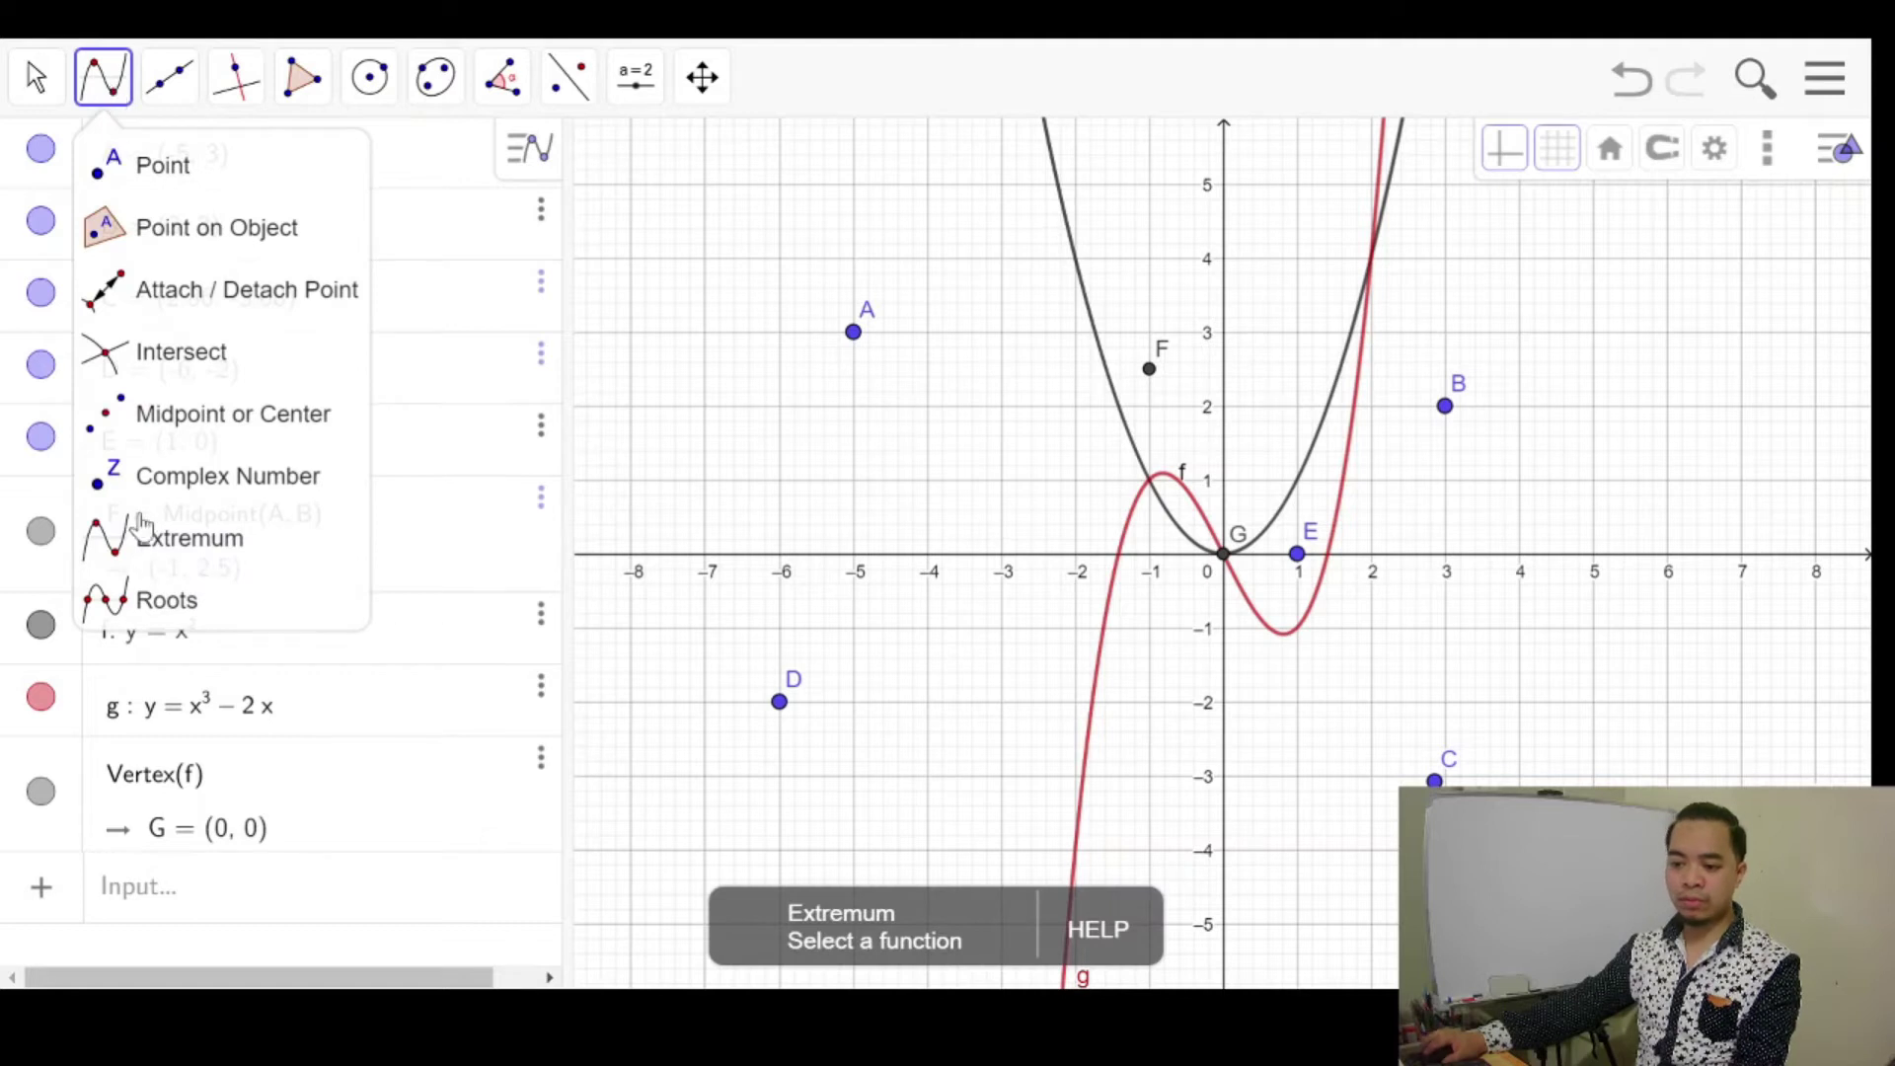
left_click(168, 603)
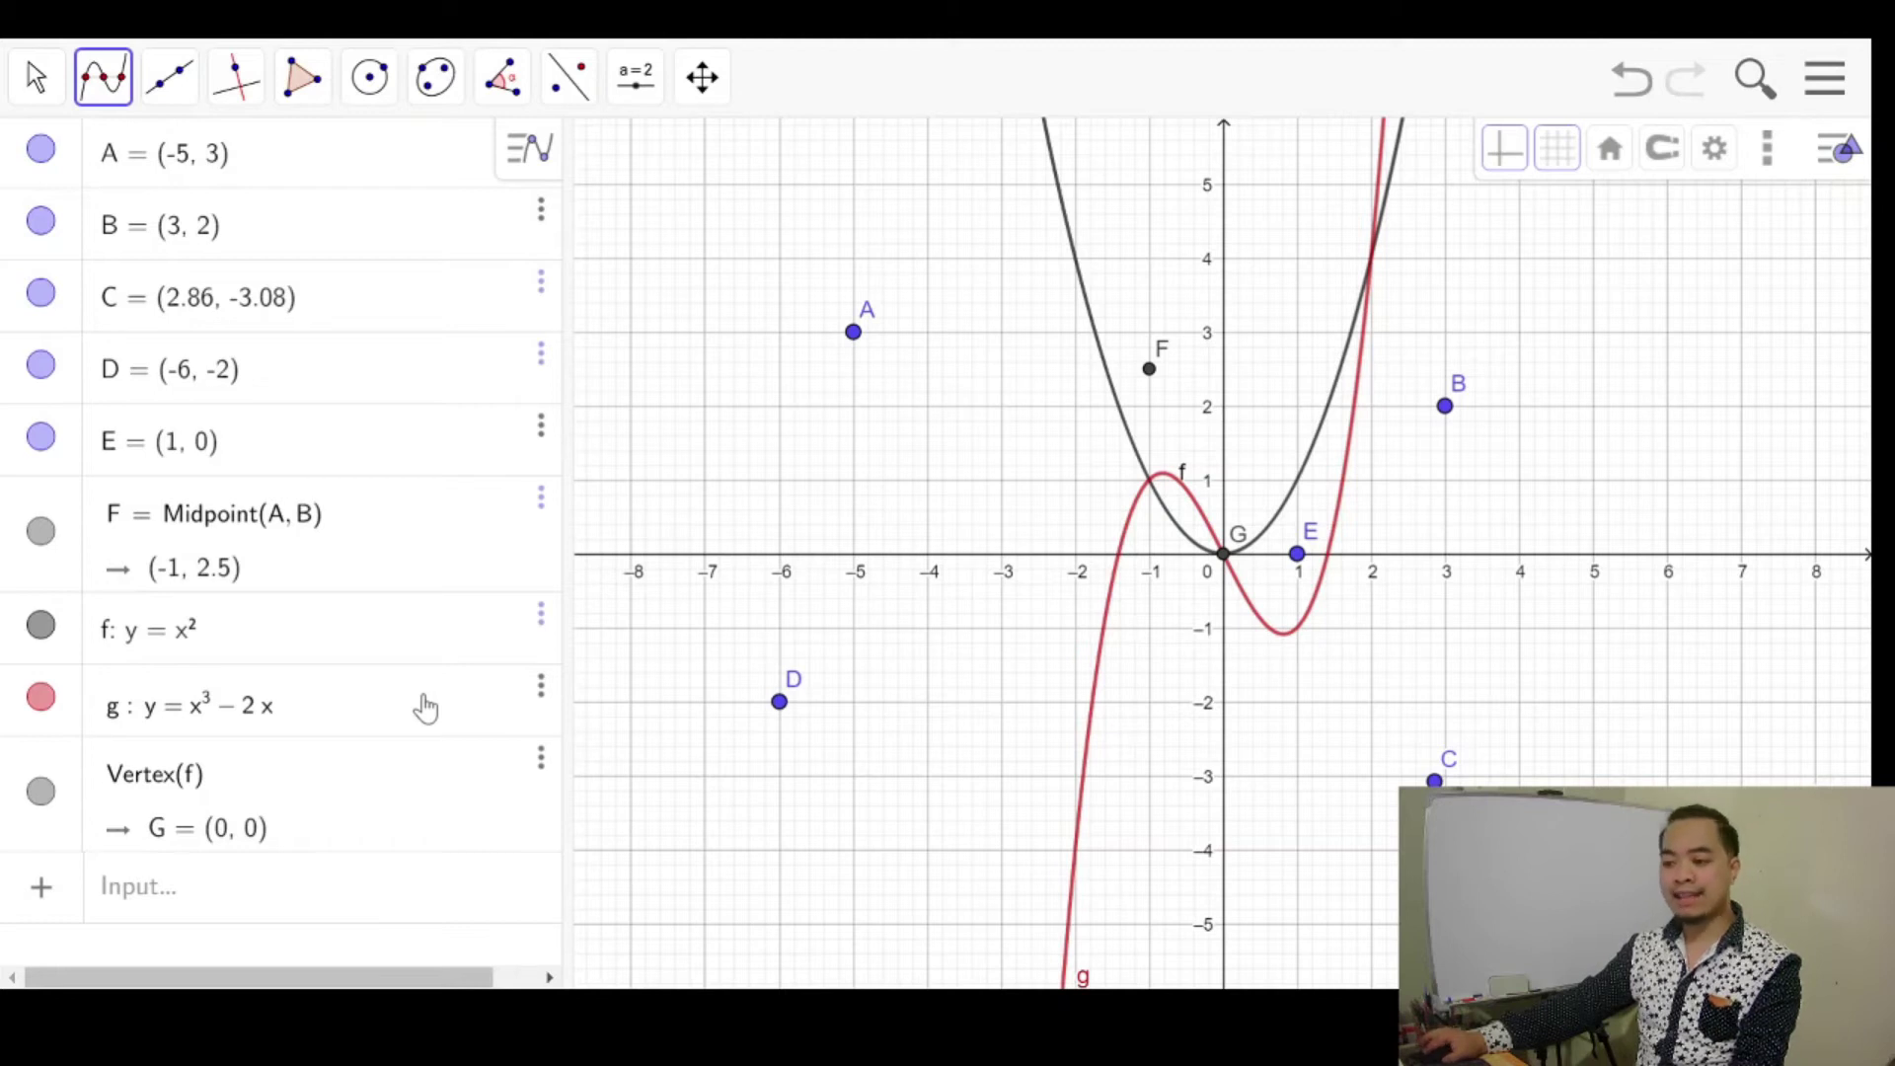
left_click(118, 77)
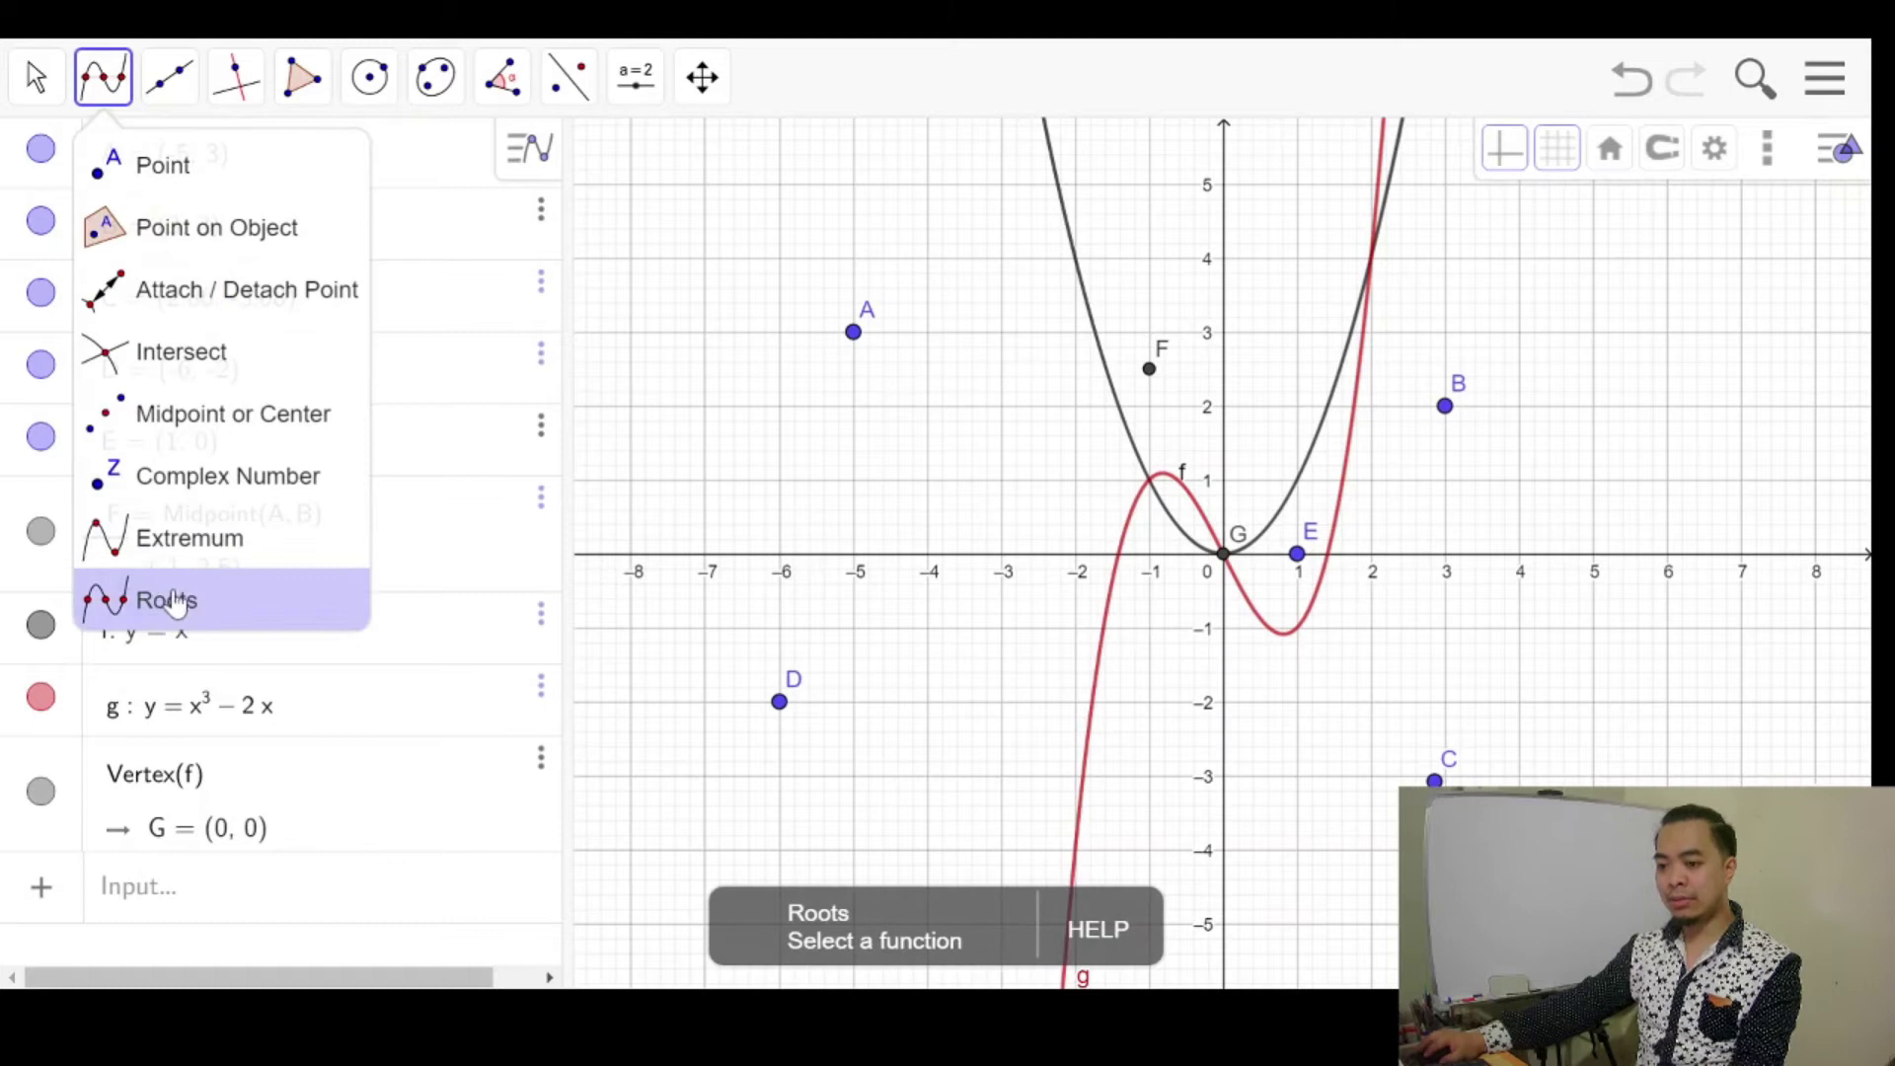
left_click(217, 586)
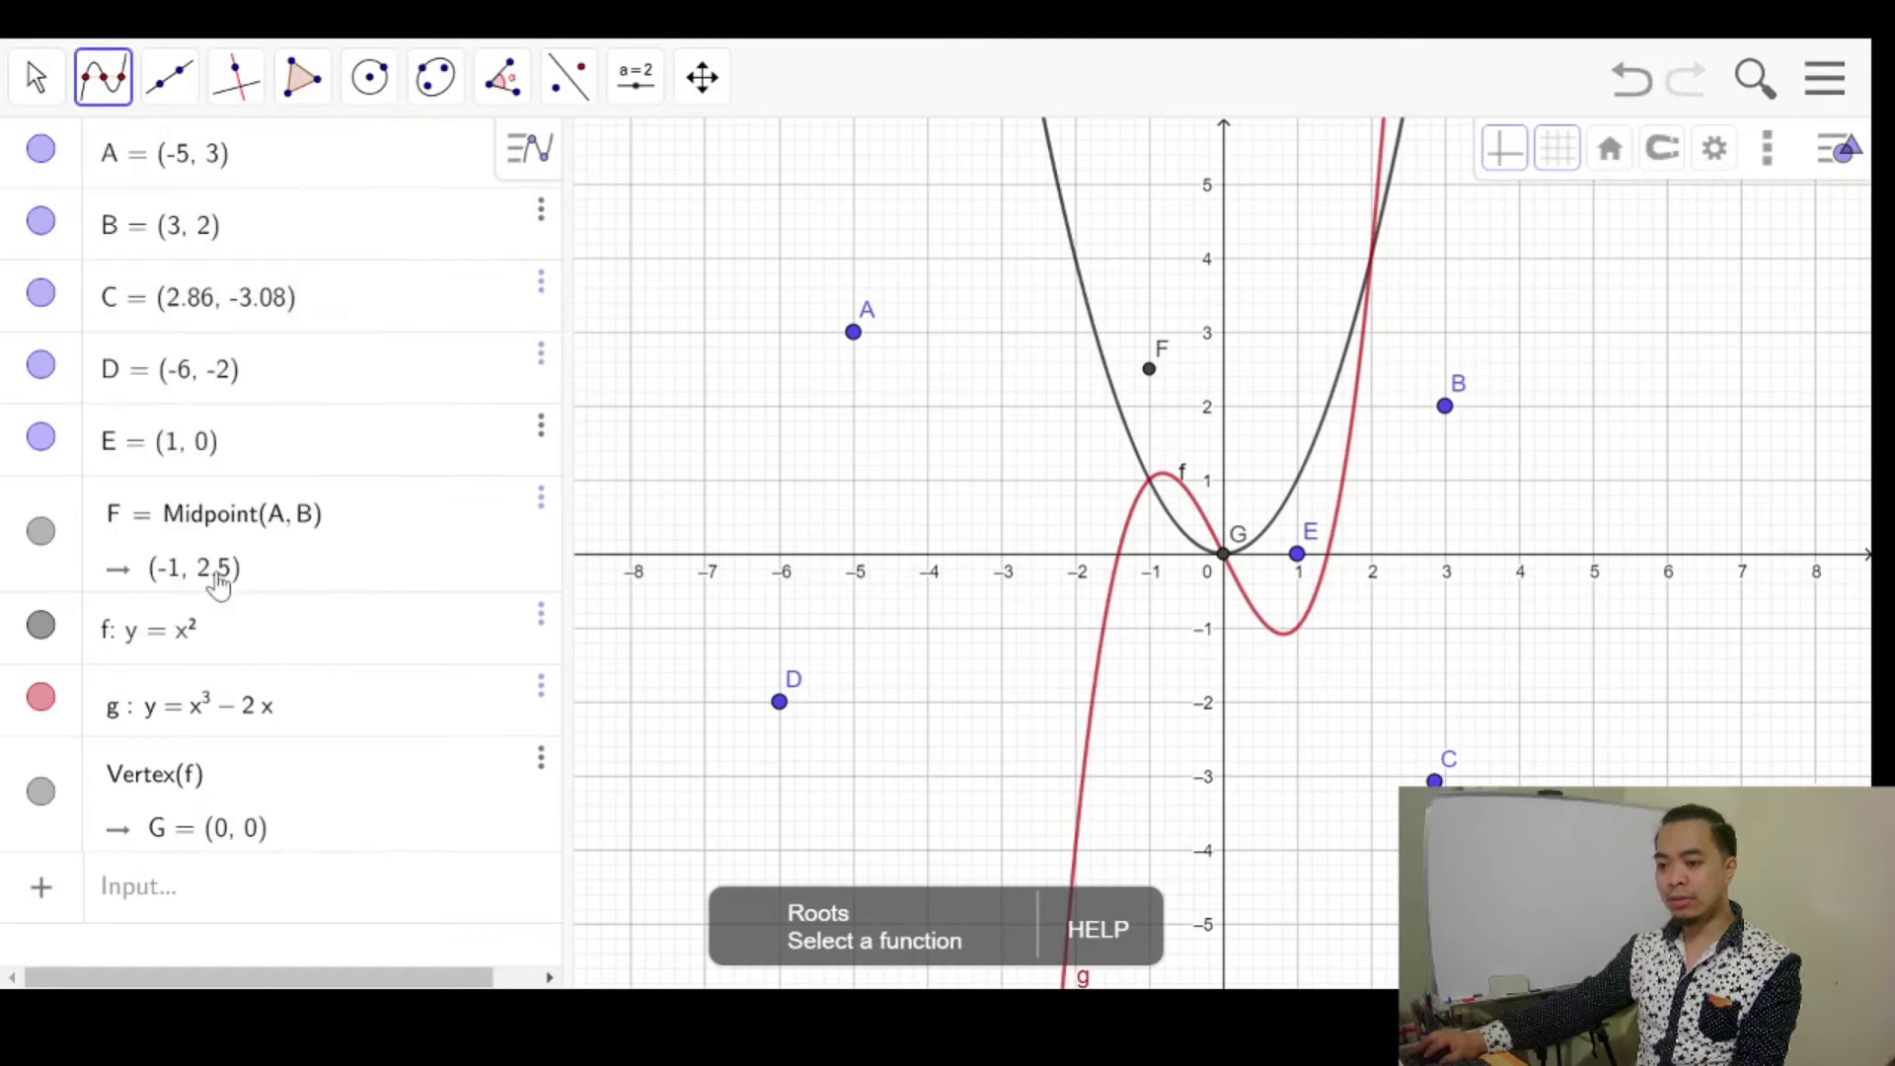
left_click(1128, 541)
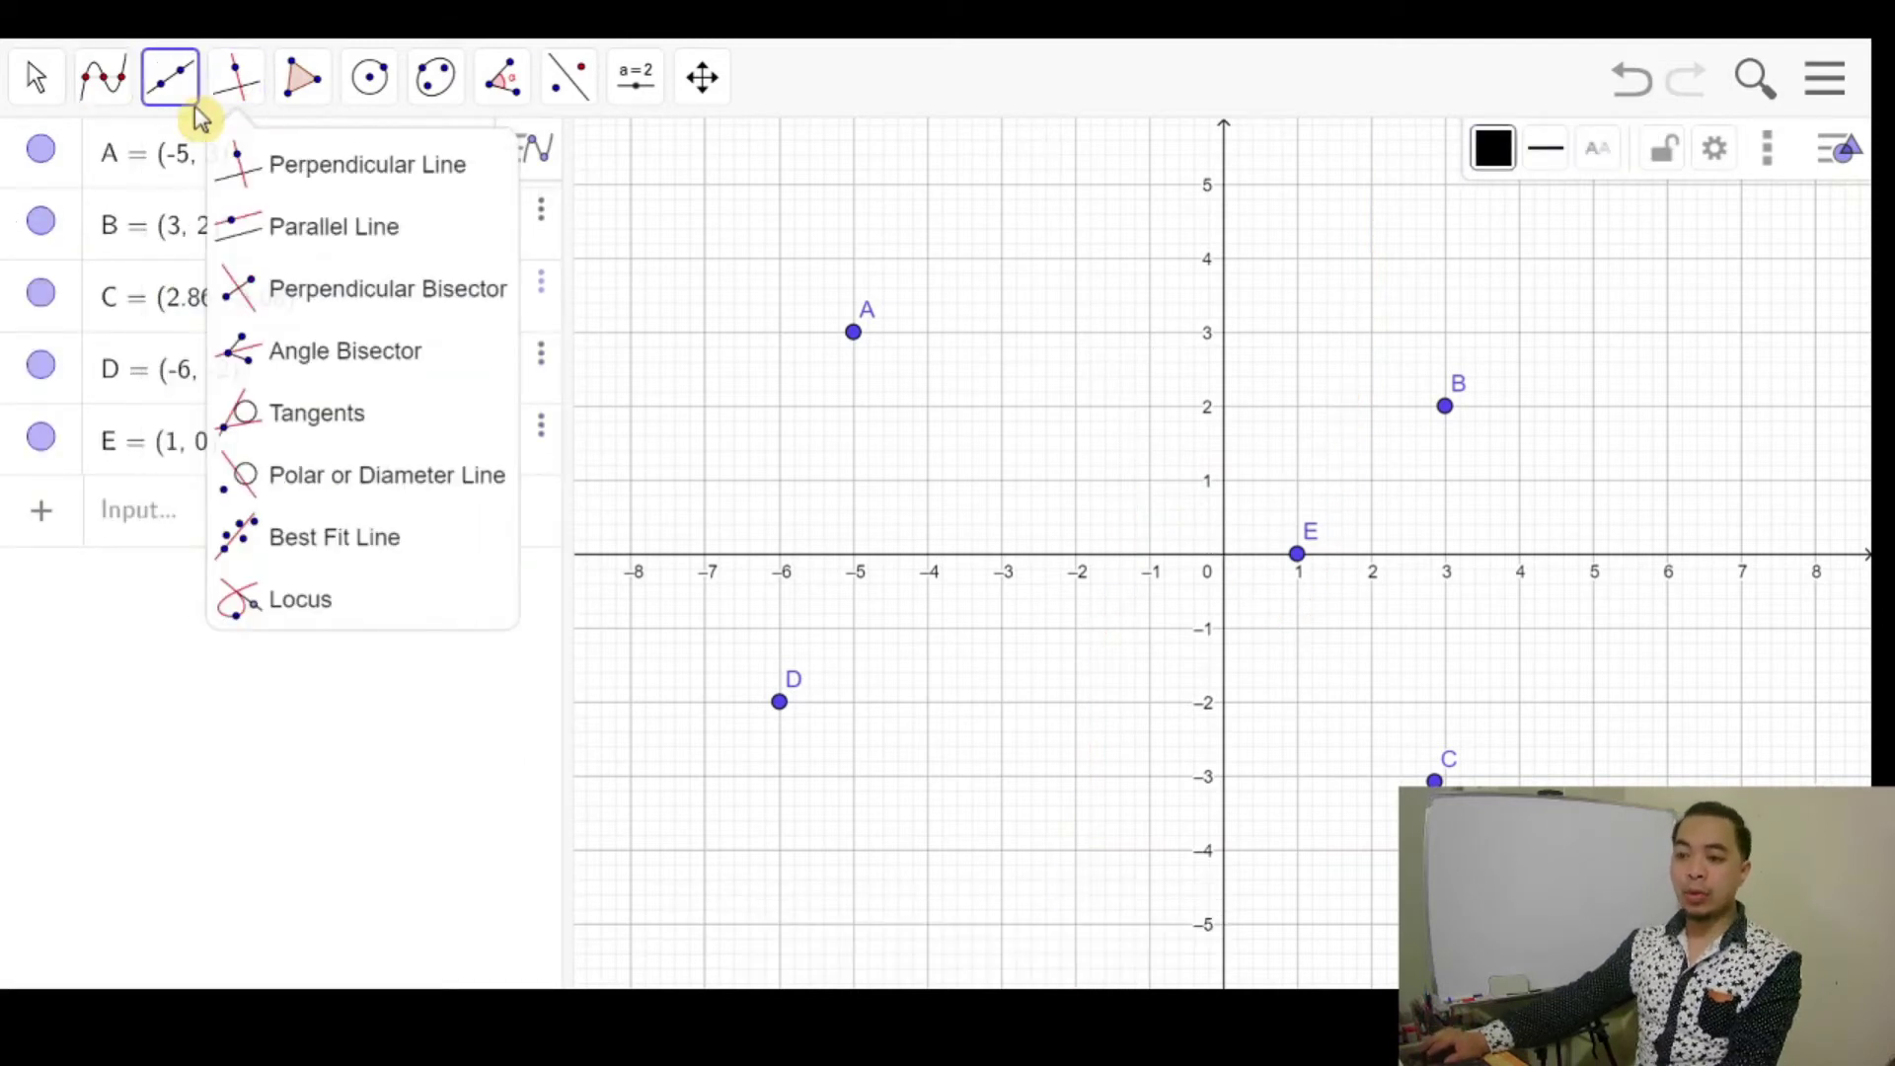
Examine the line tools one by one: Line, Segment, Segment with Given Length, Ray, Polyline, Vector and Vector from Point.
left_click(303, 77)
mouse_move(166, 99)
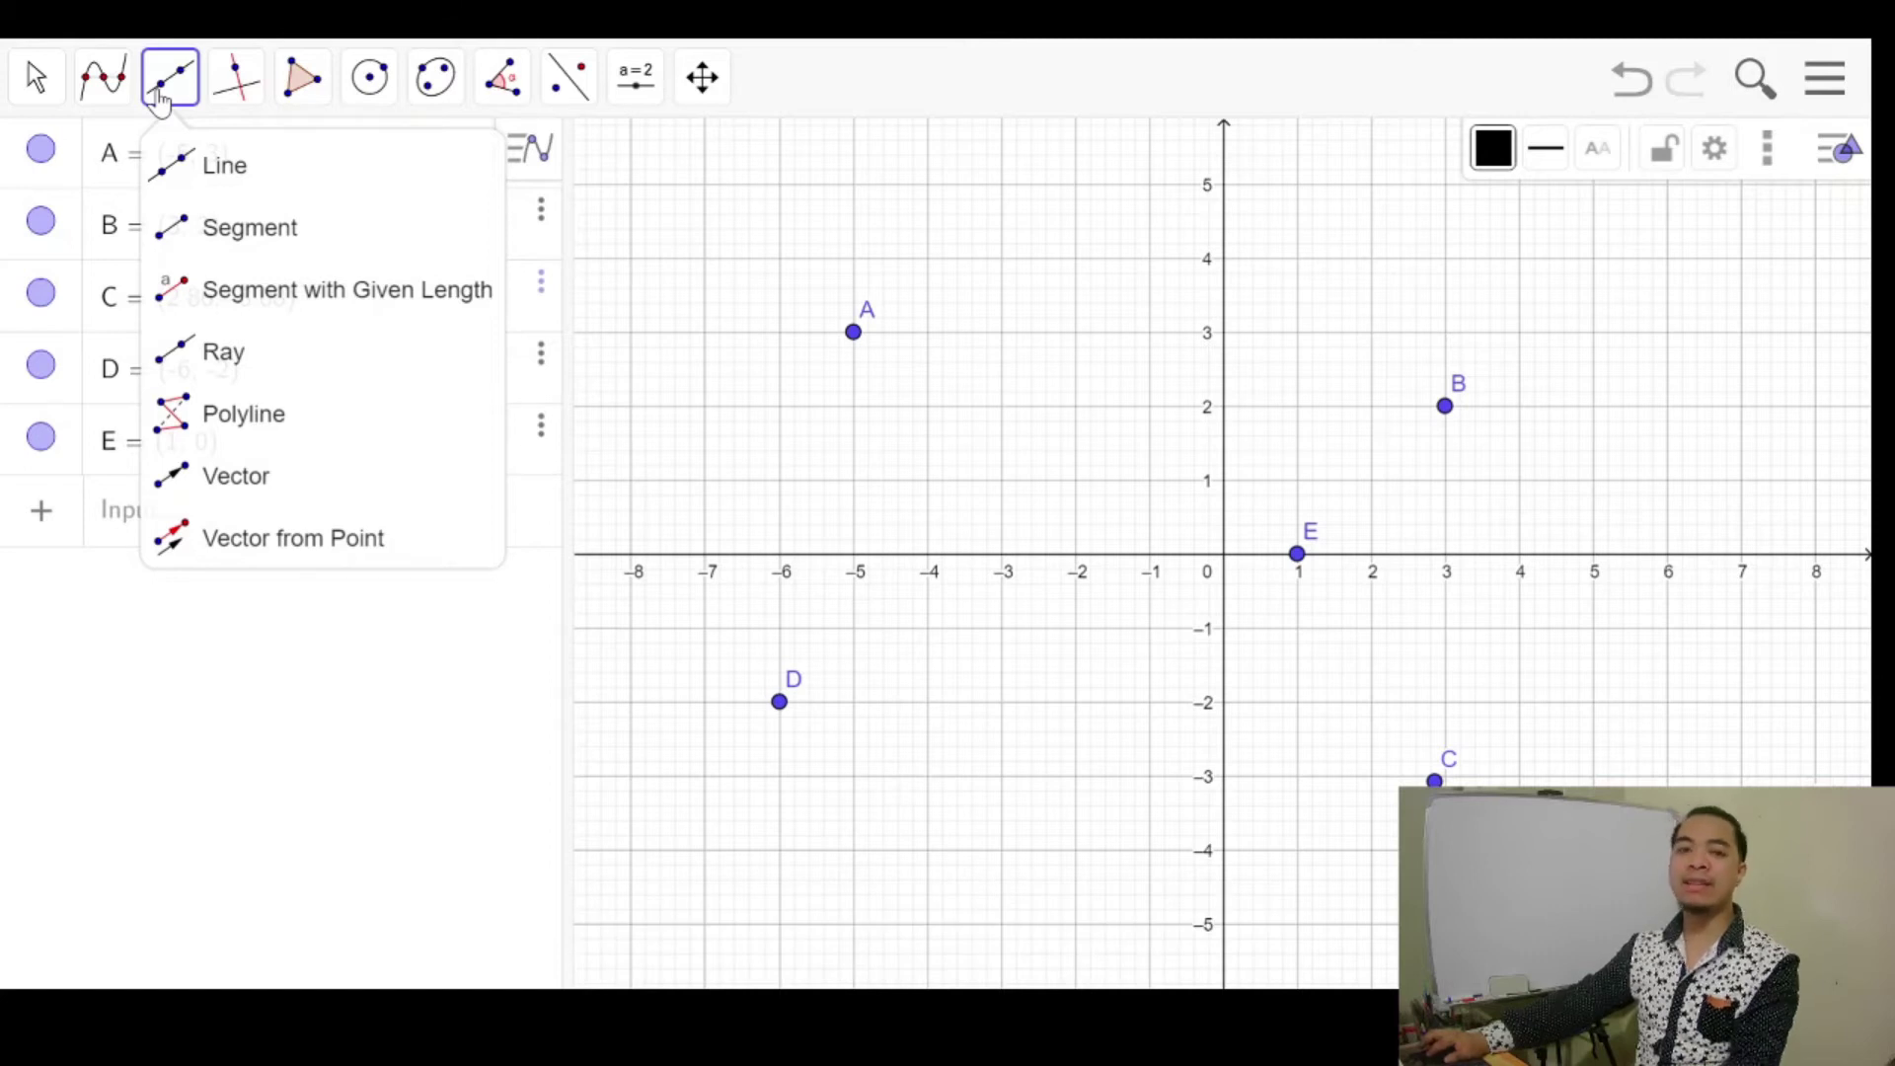
left_click(179, 170)
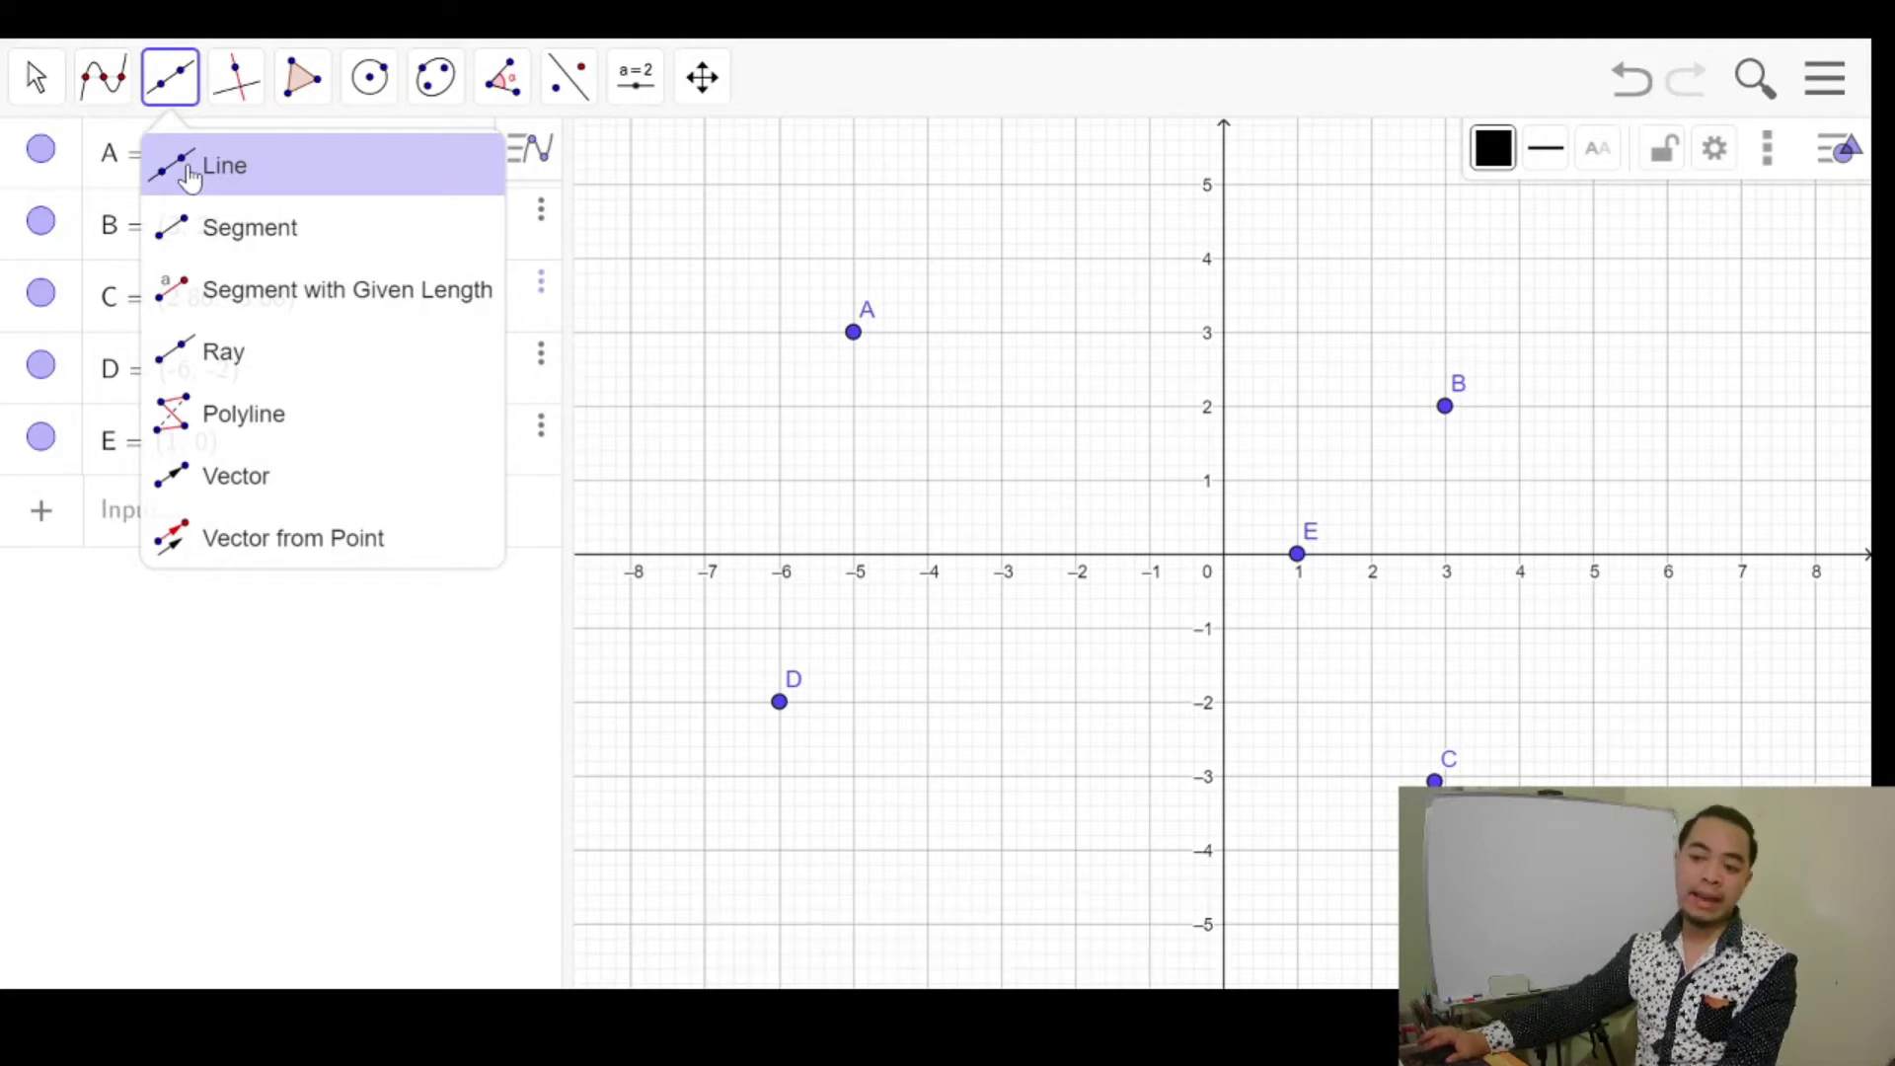
left_click(231, 241)
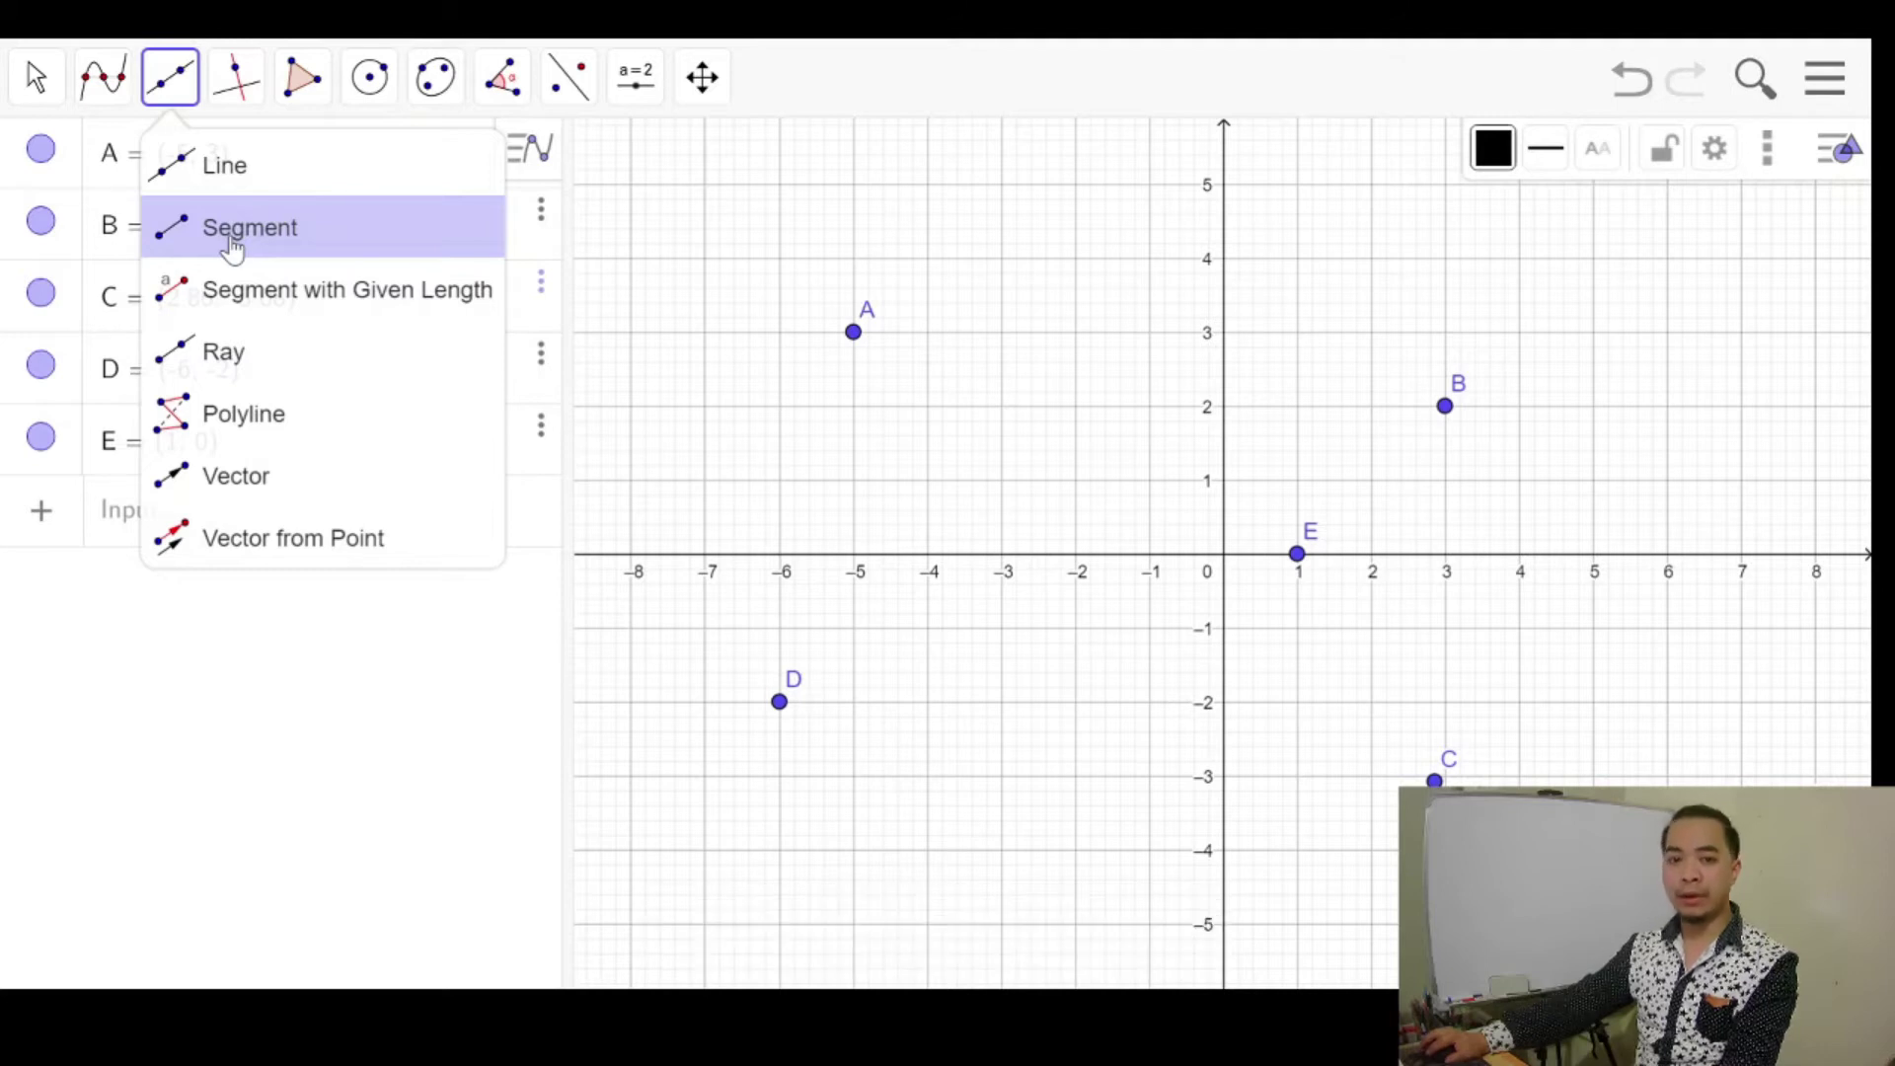
left_click(242, 306)
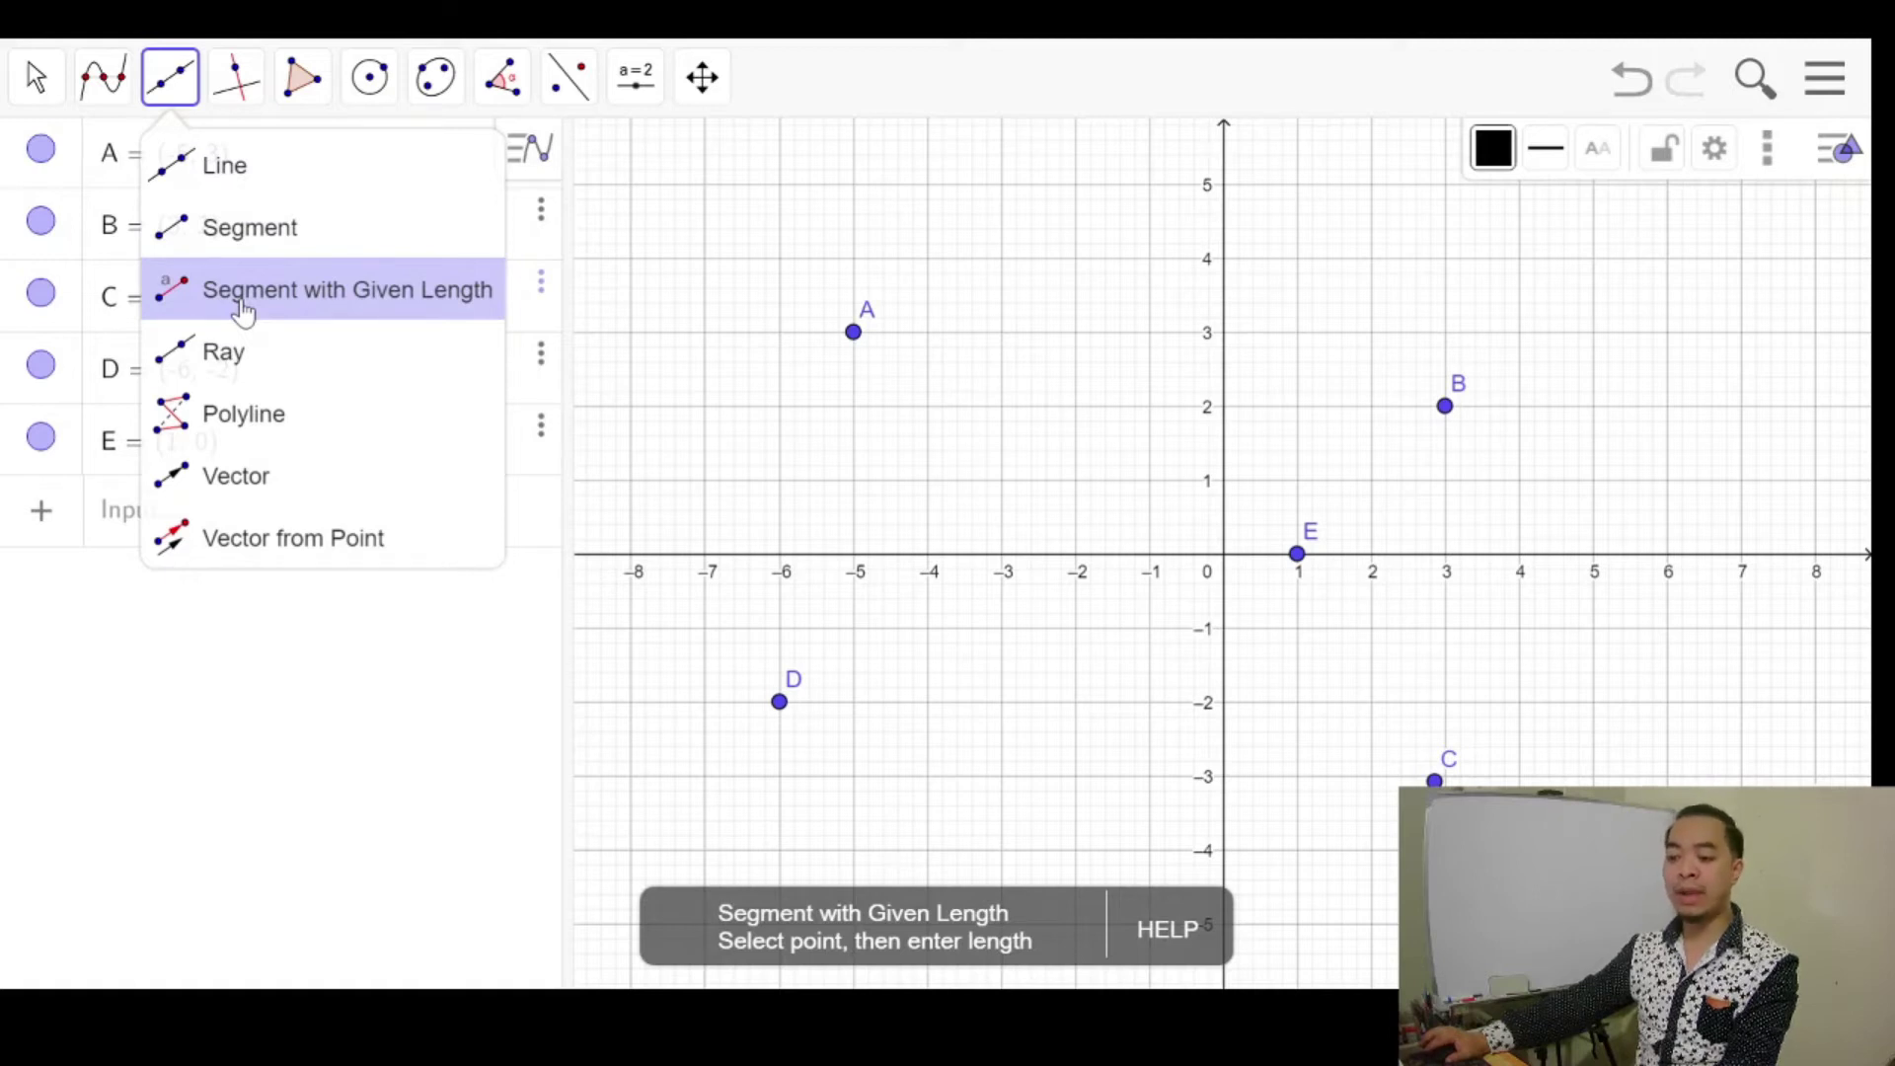
left_click(239, 237)
left_click(254, 302)
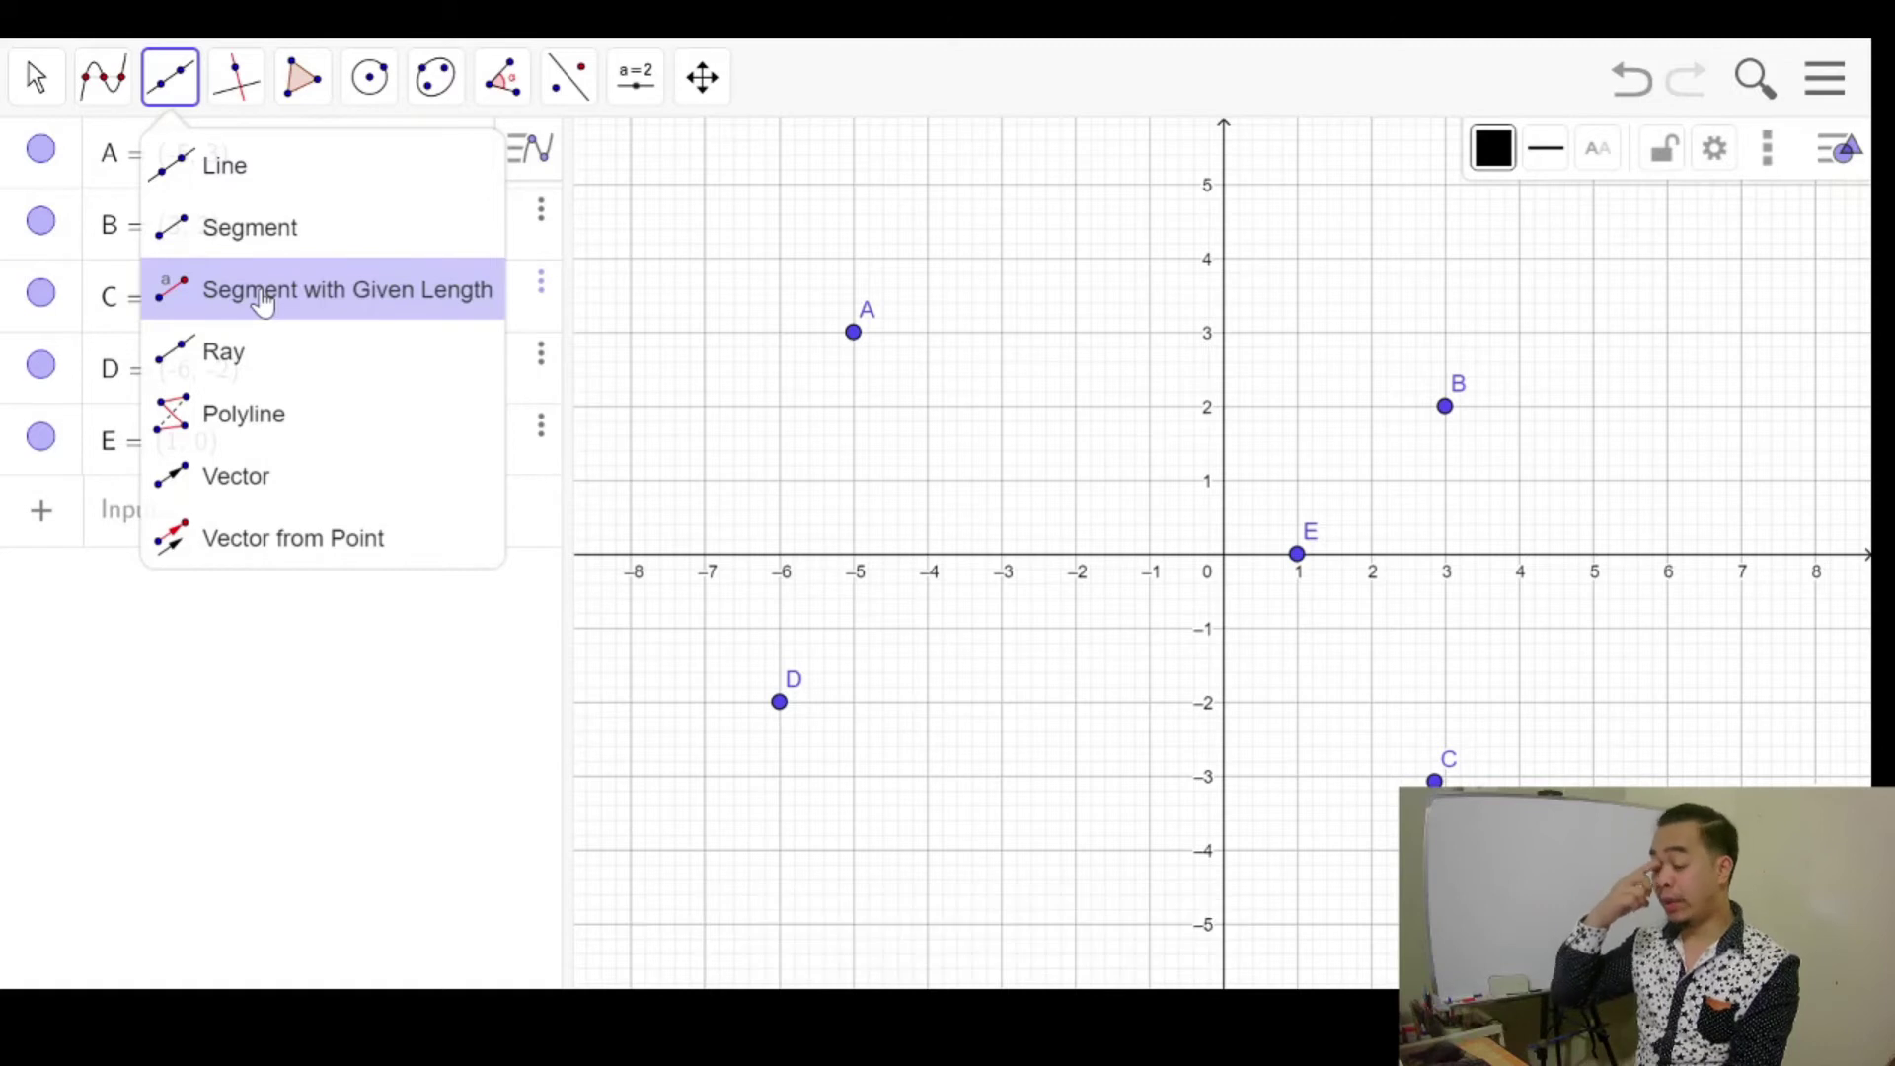
left_click(247, 228)
left_click(221, 353)
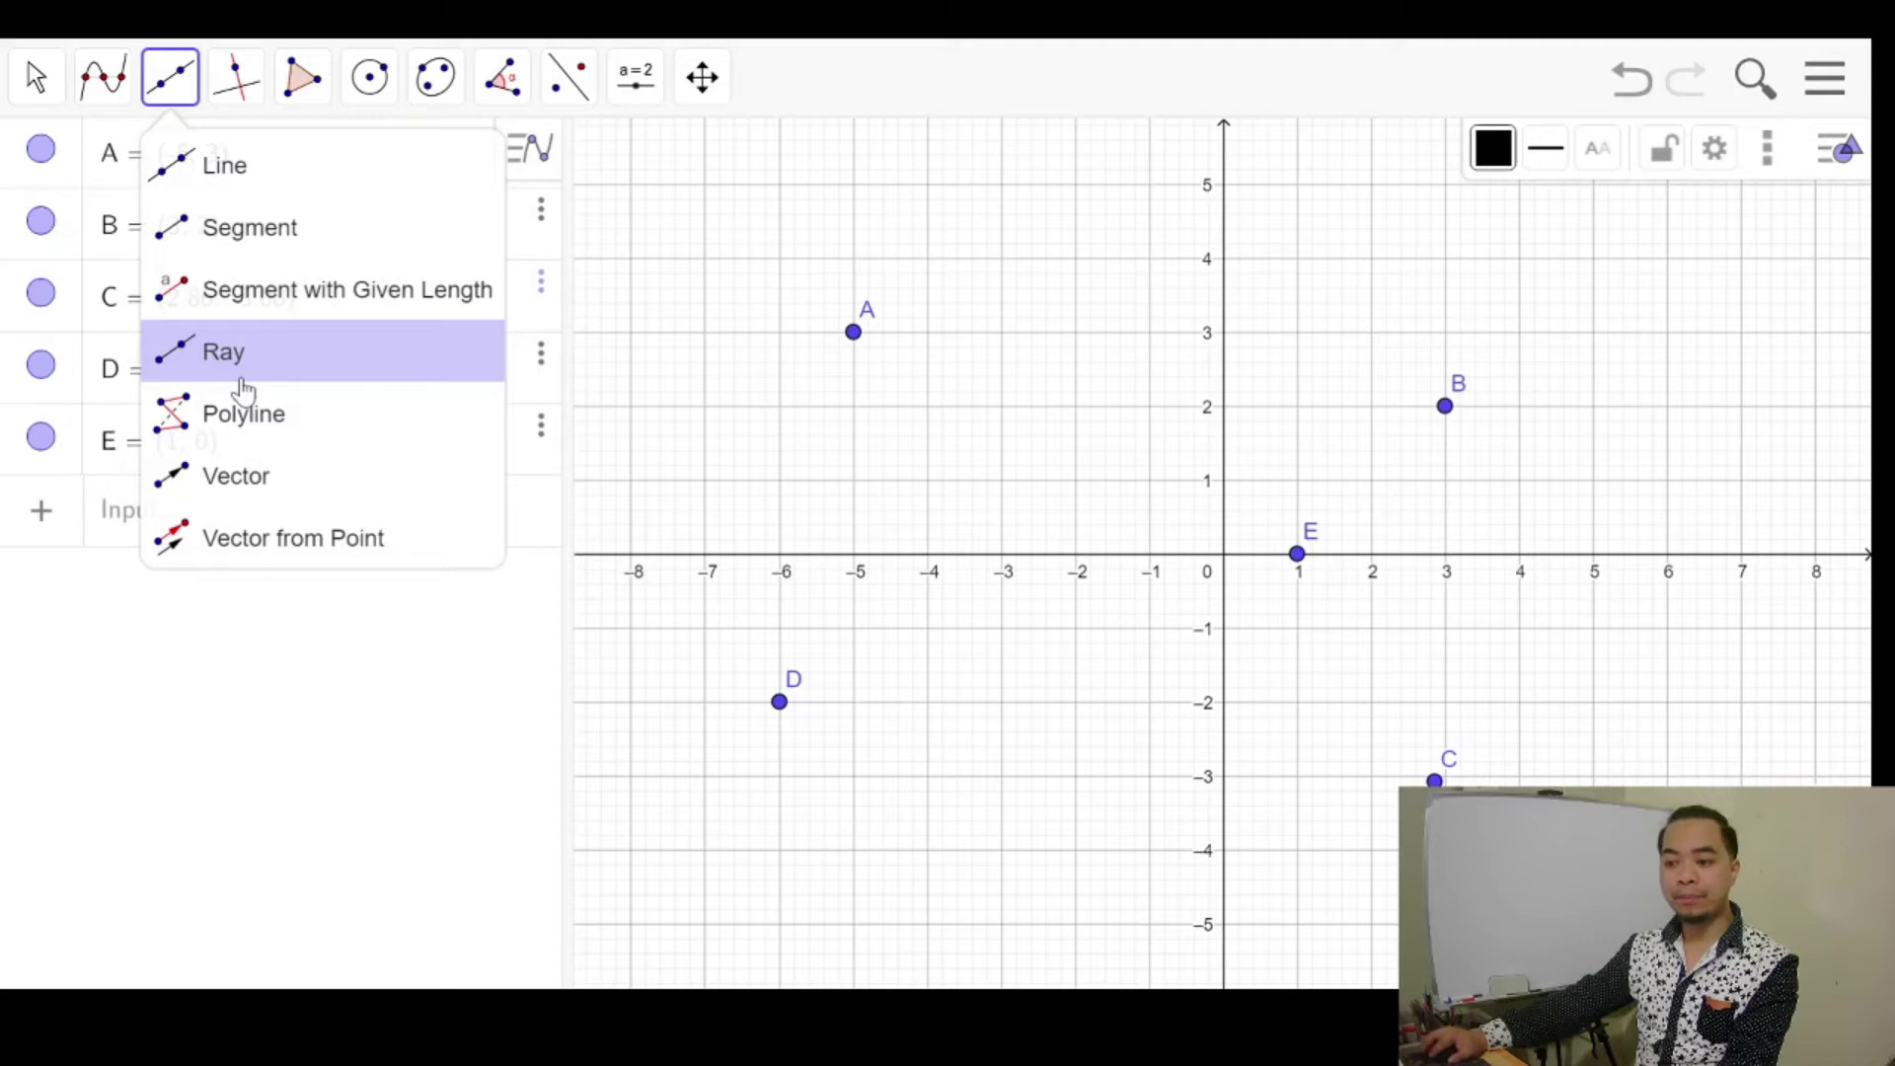
left_click(225, 409)
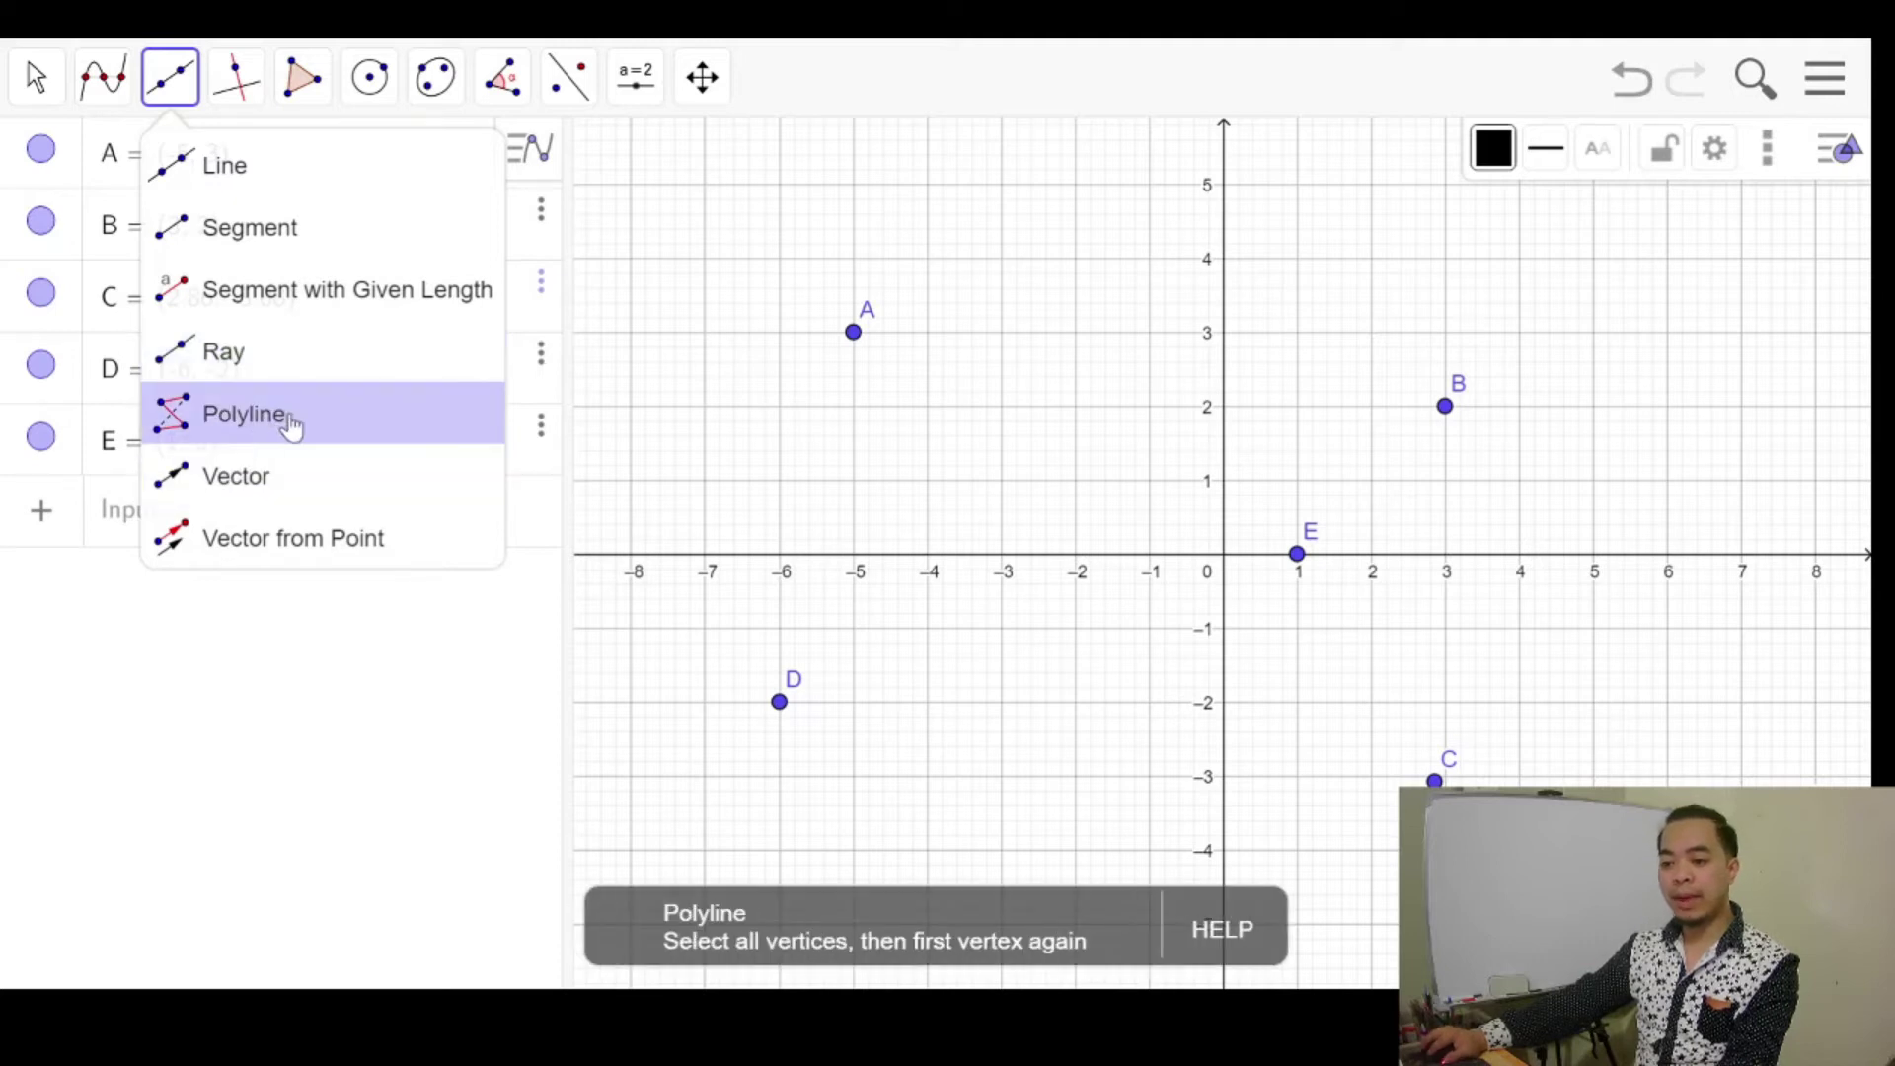
left_click(264, 484)
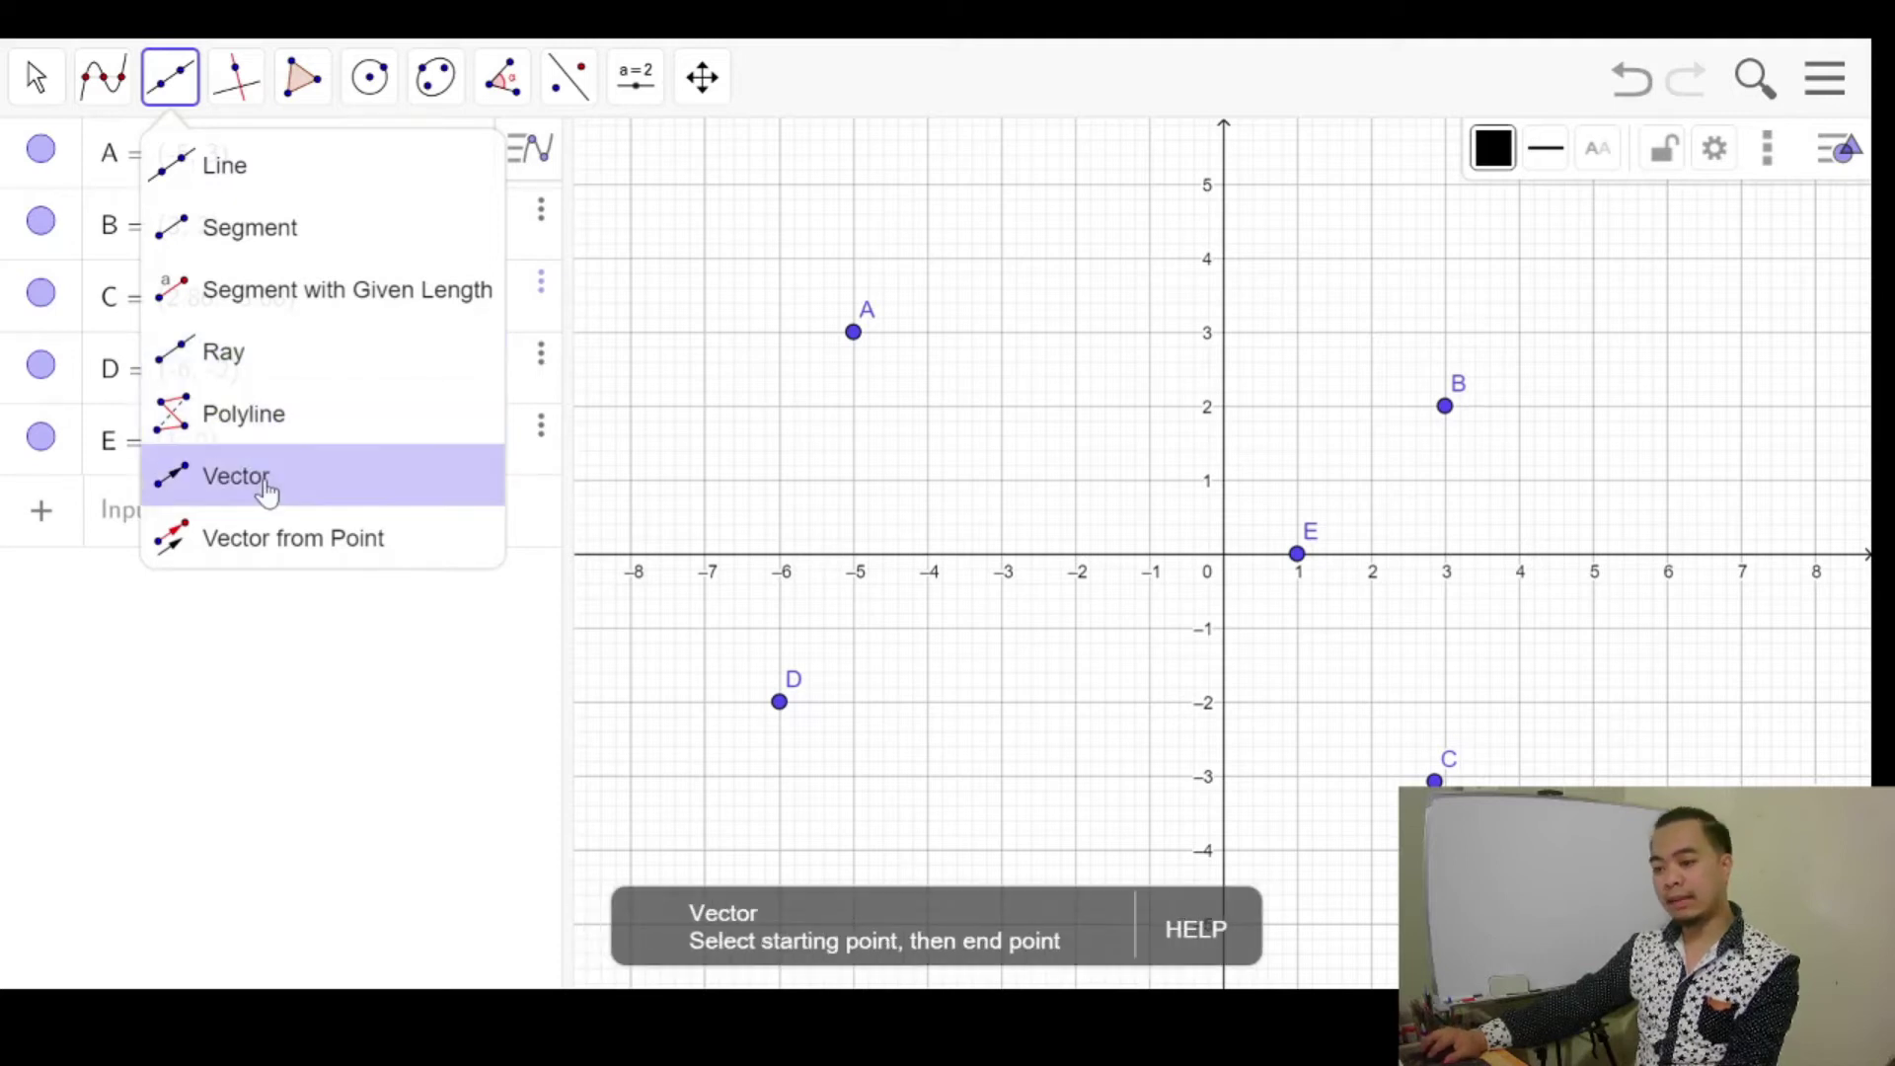
left_click(320, 542)
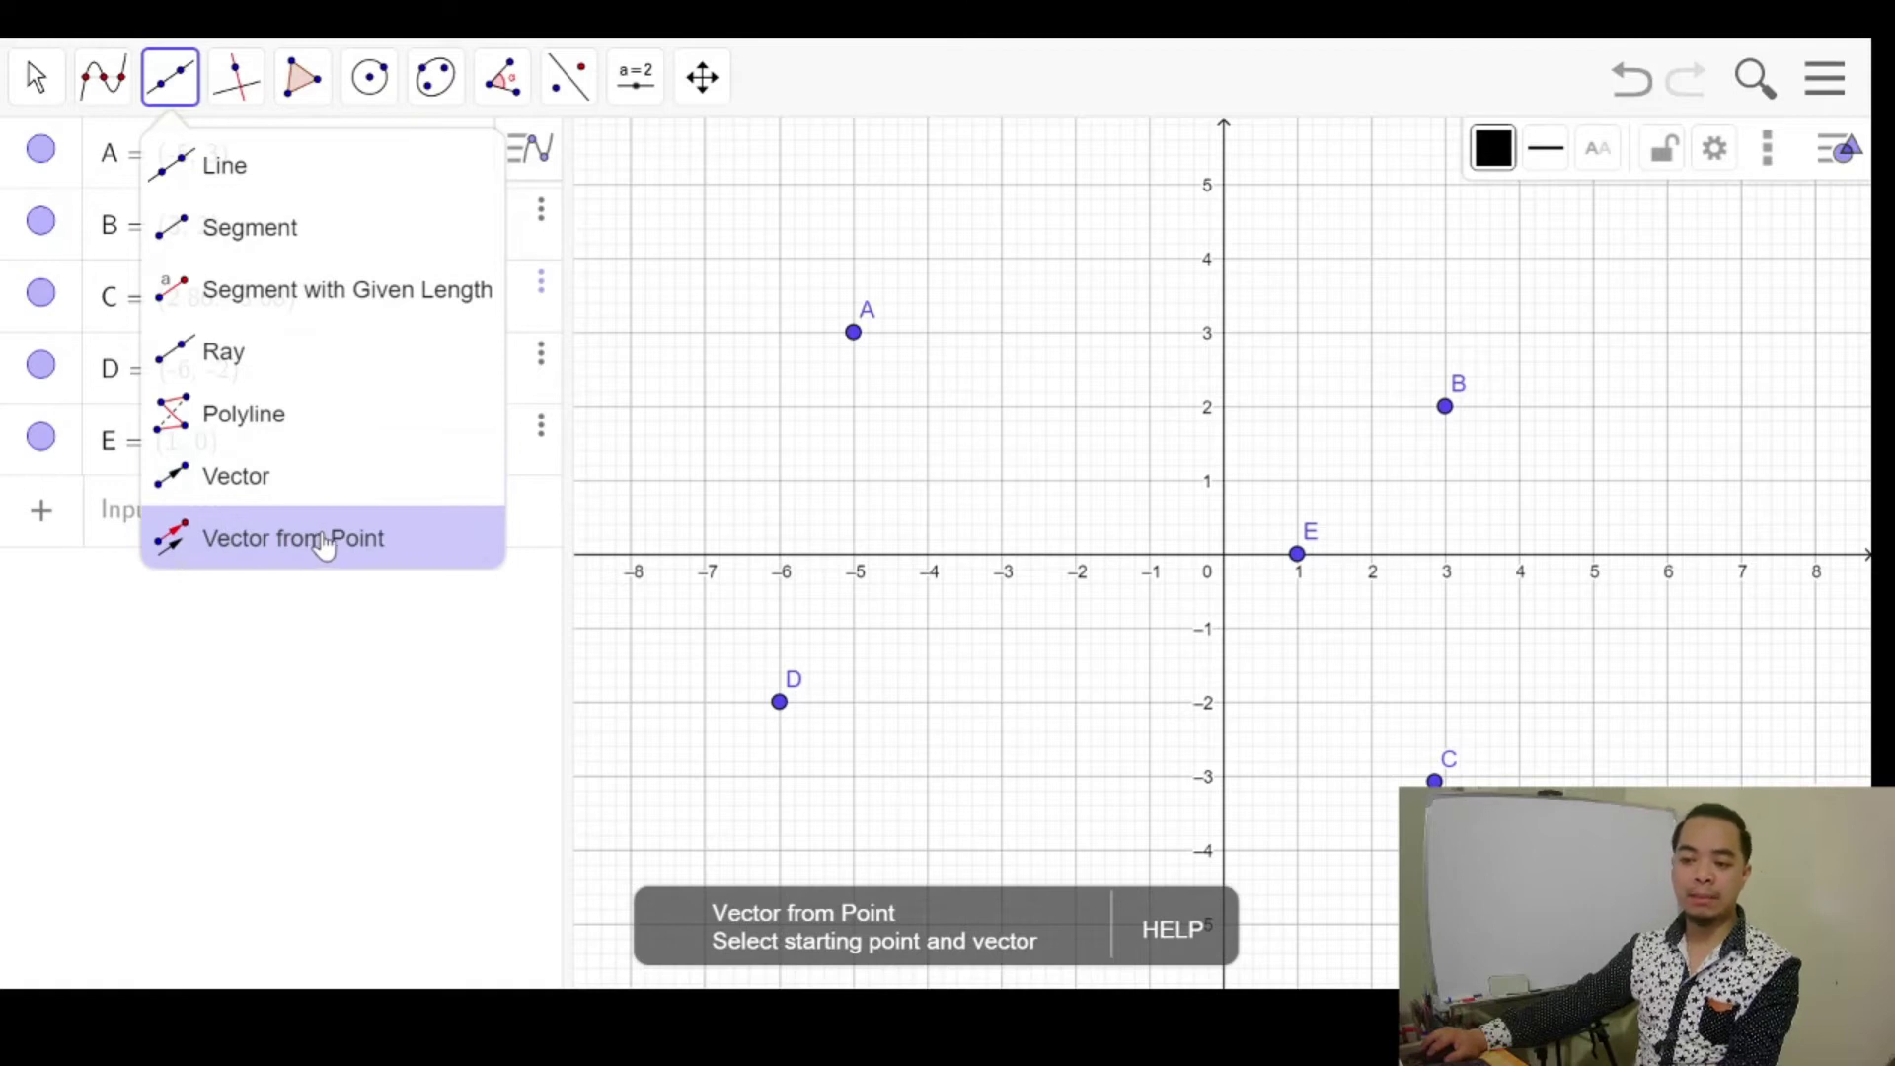
left_click(307, 495)
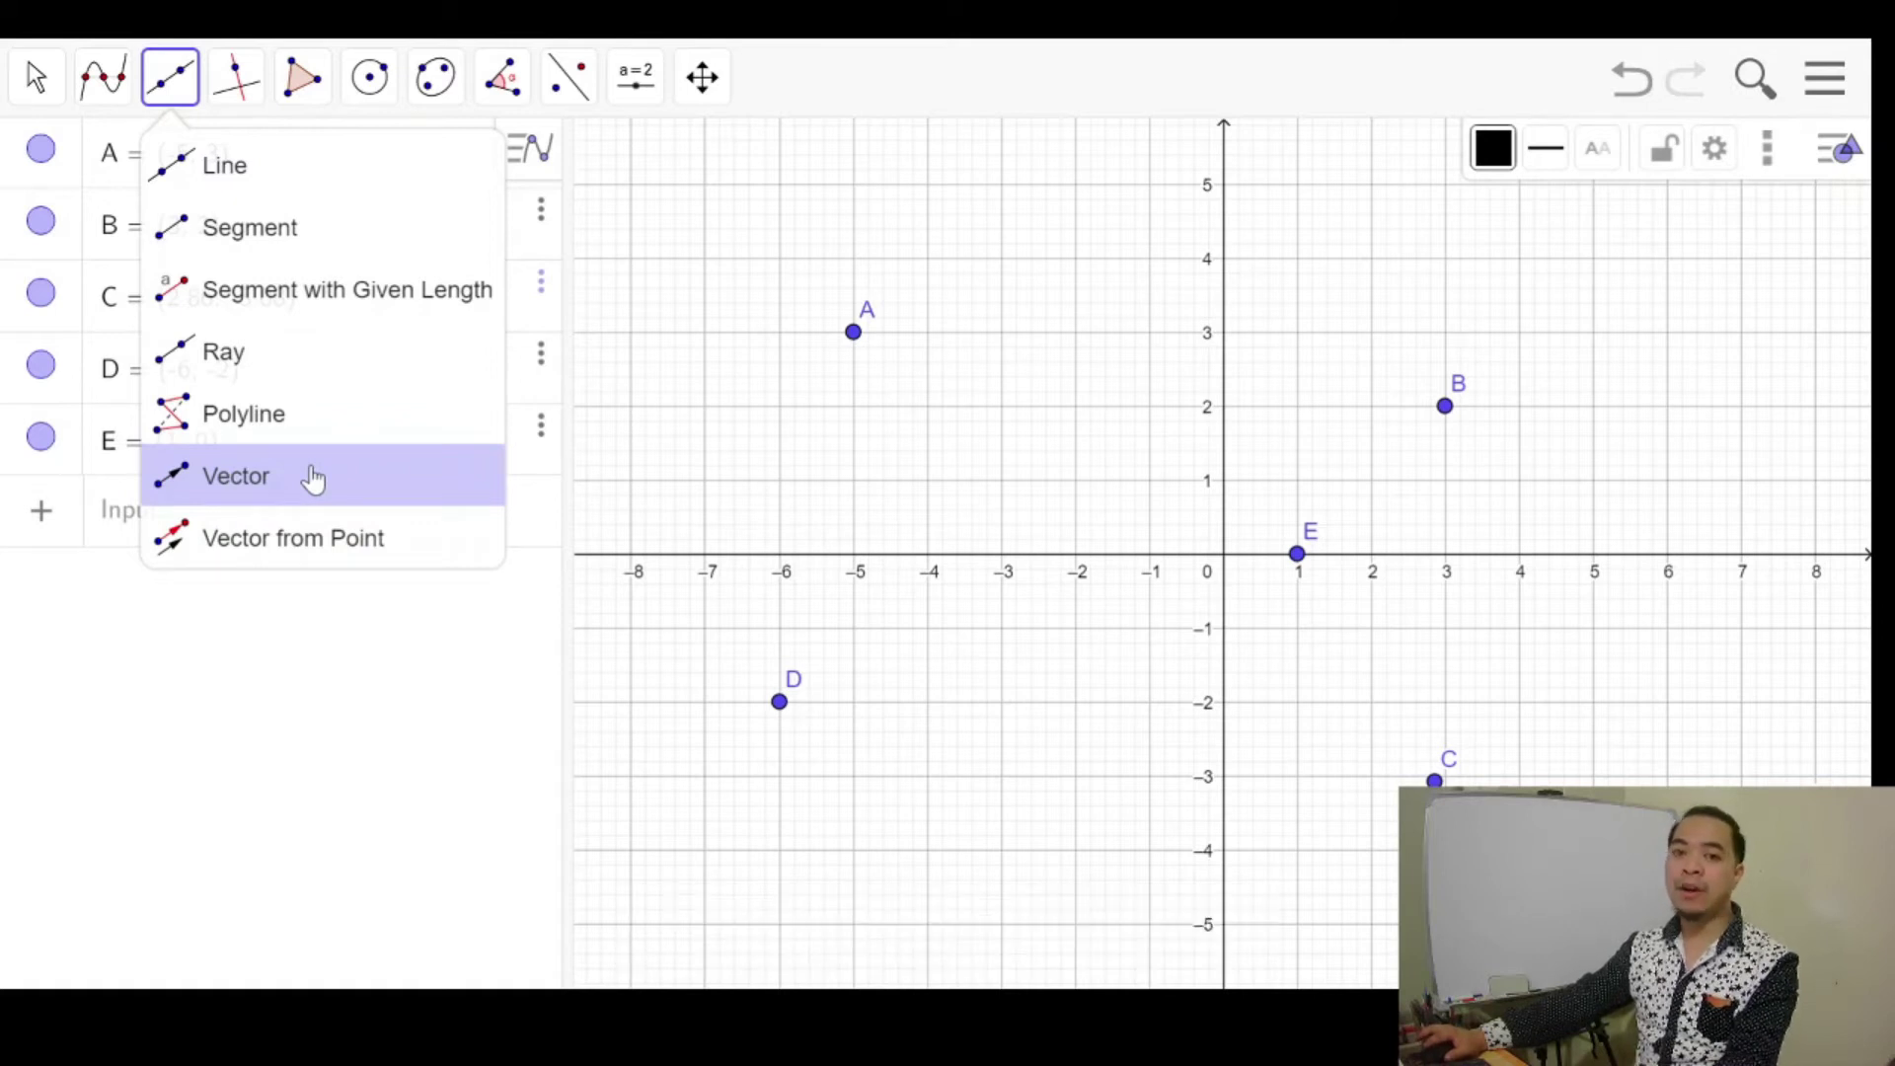
left_click(260, 174)
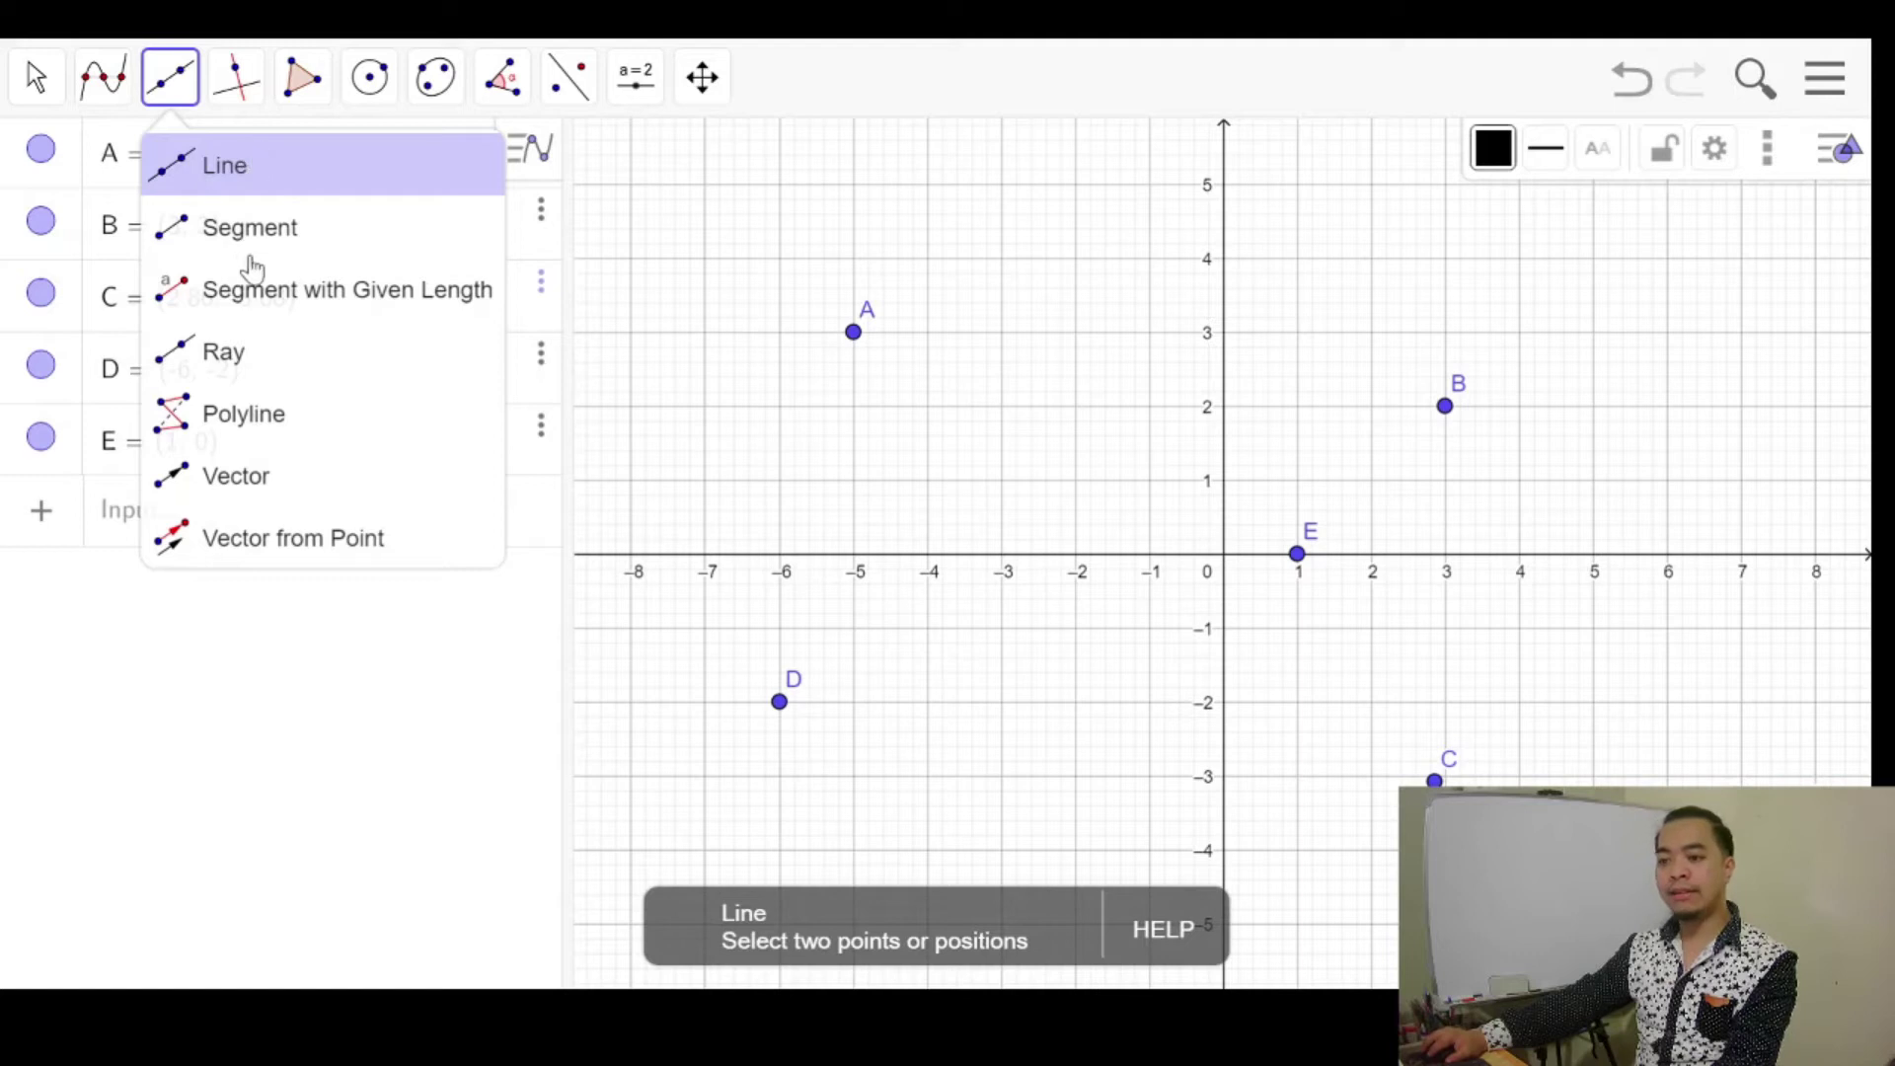
left_click(273, 227)
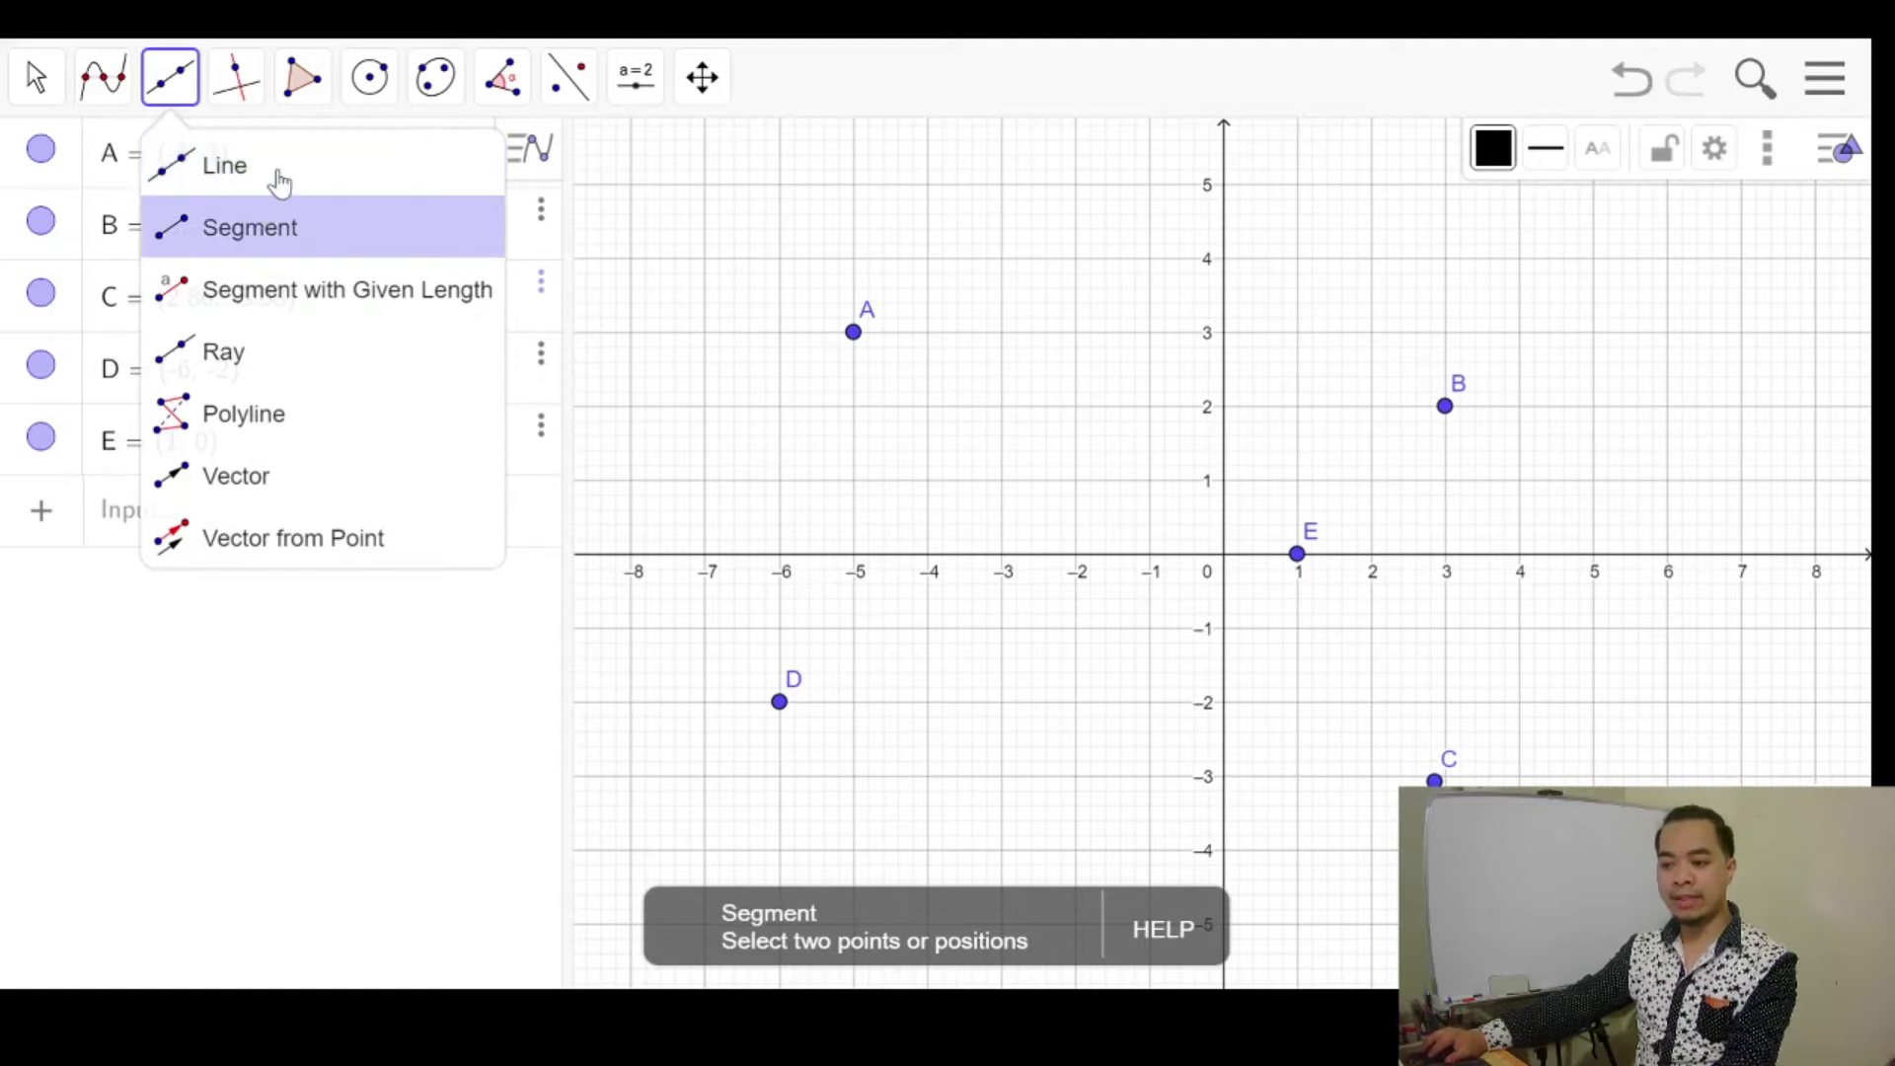
Draw a line through points A and B with the Line tool.
left_click(279, 178)
left_click(278, 178)
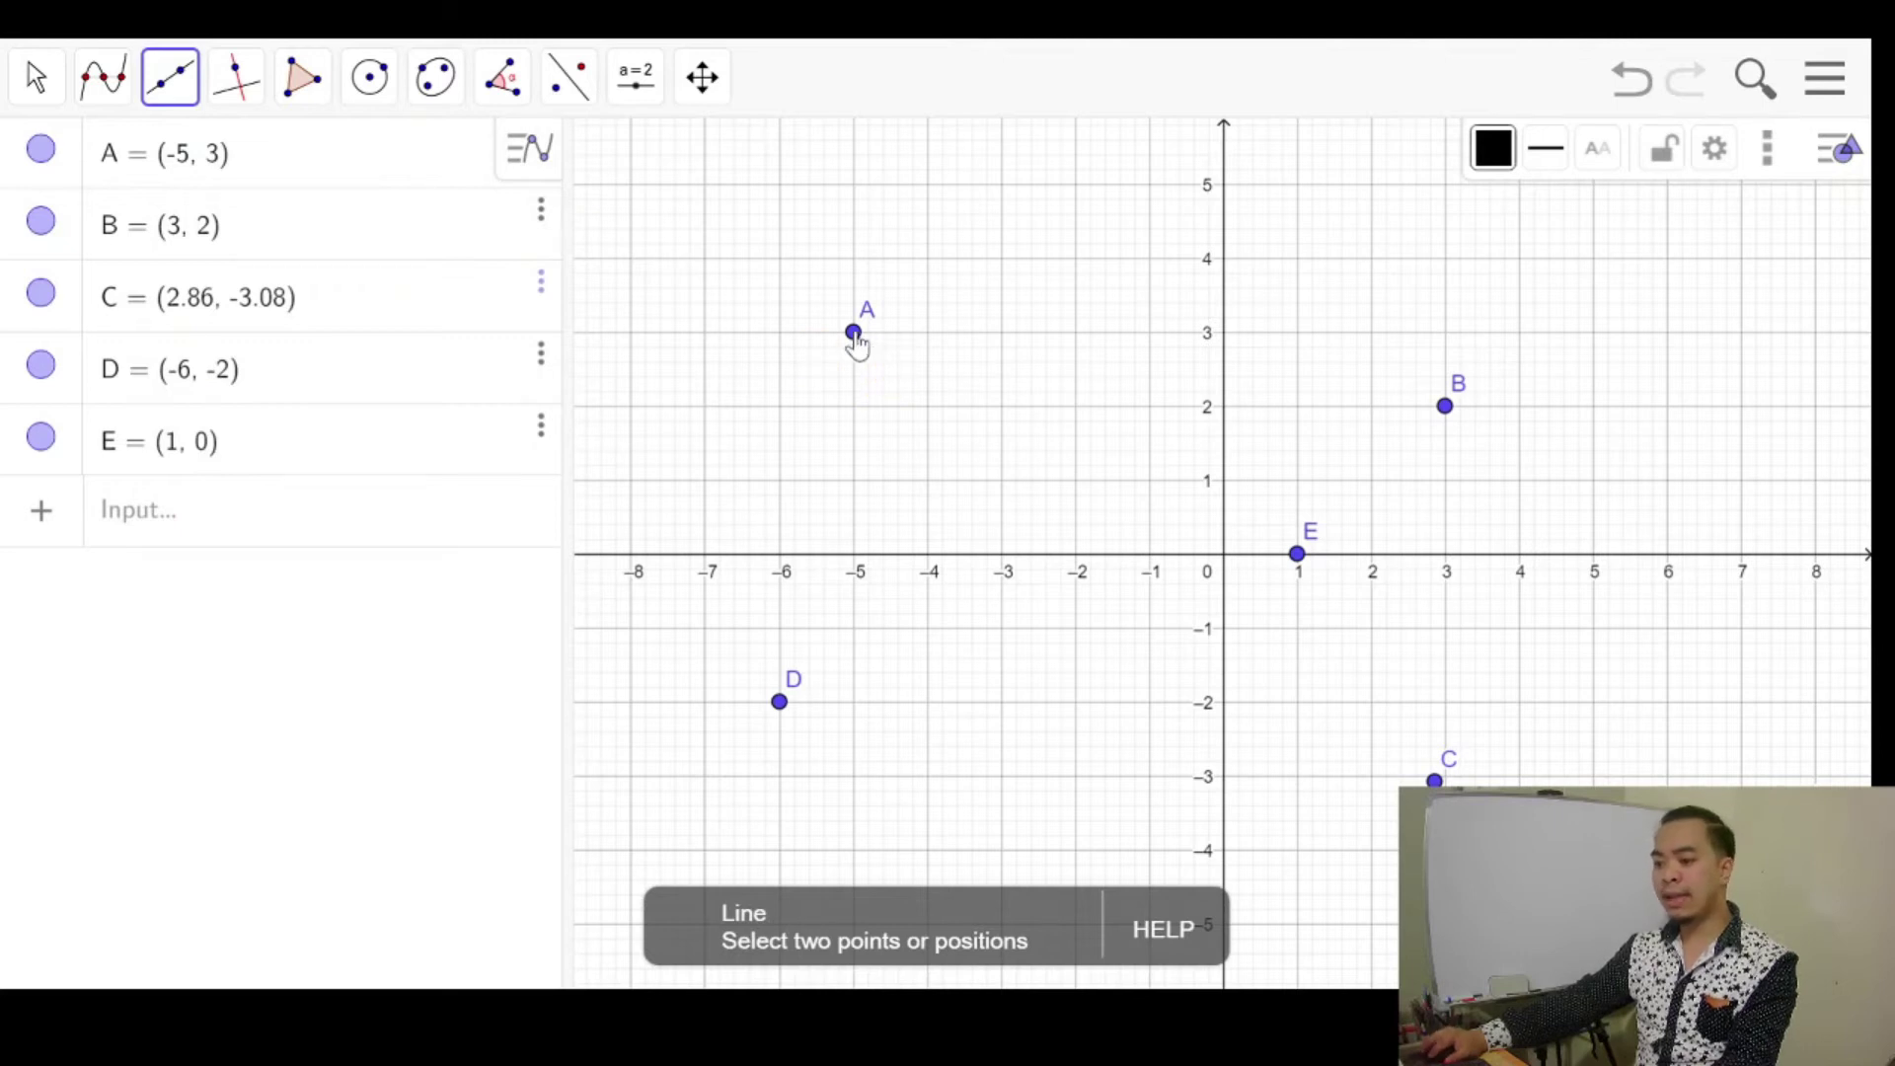
left_click(854, 333)
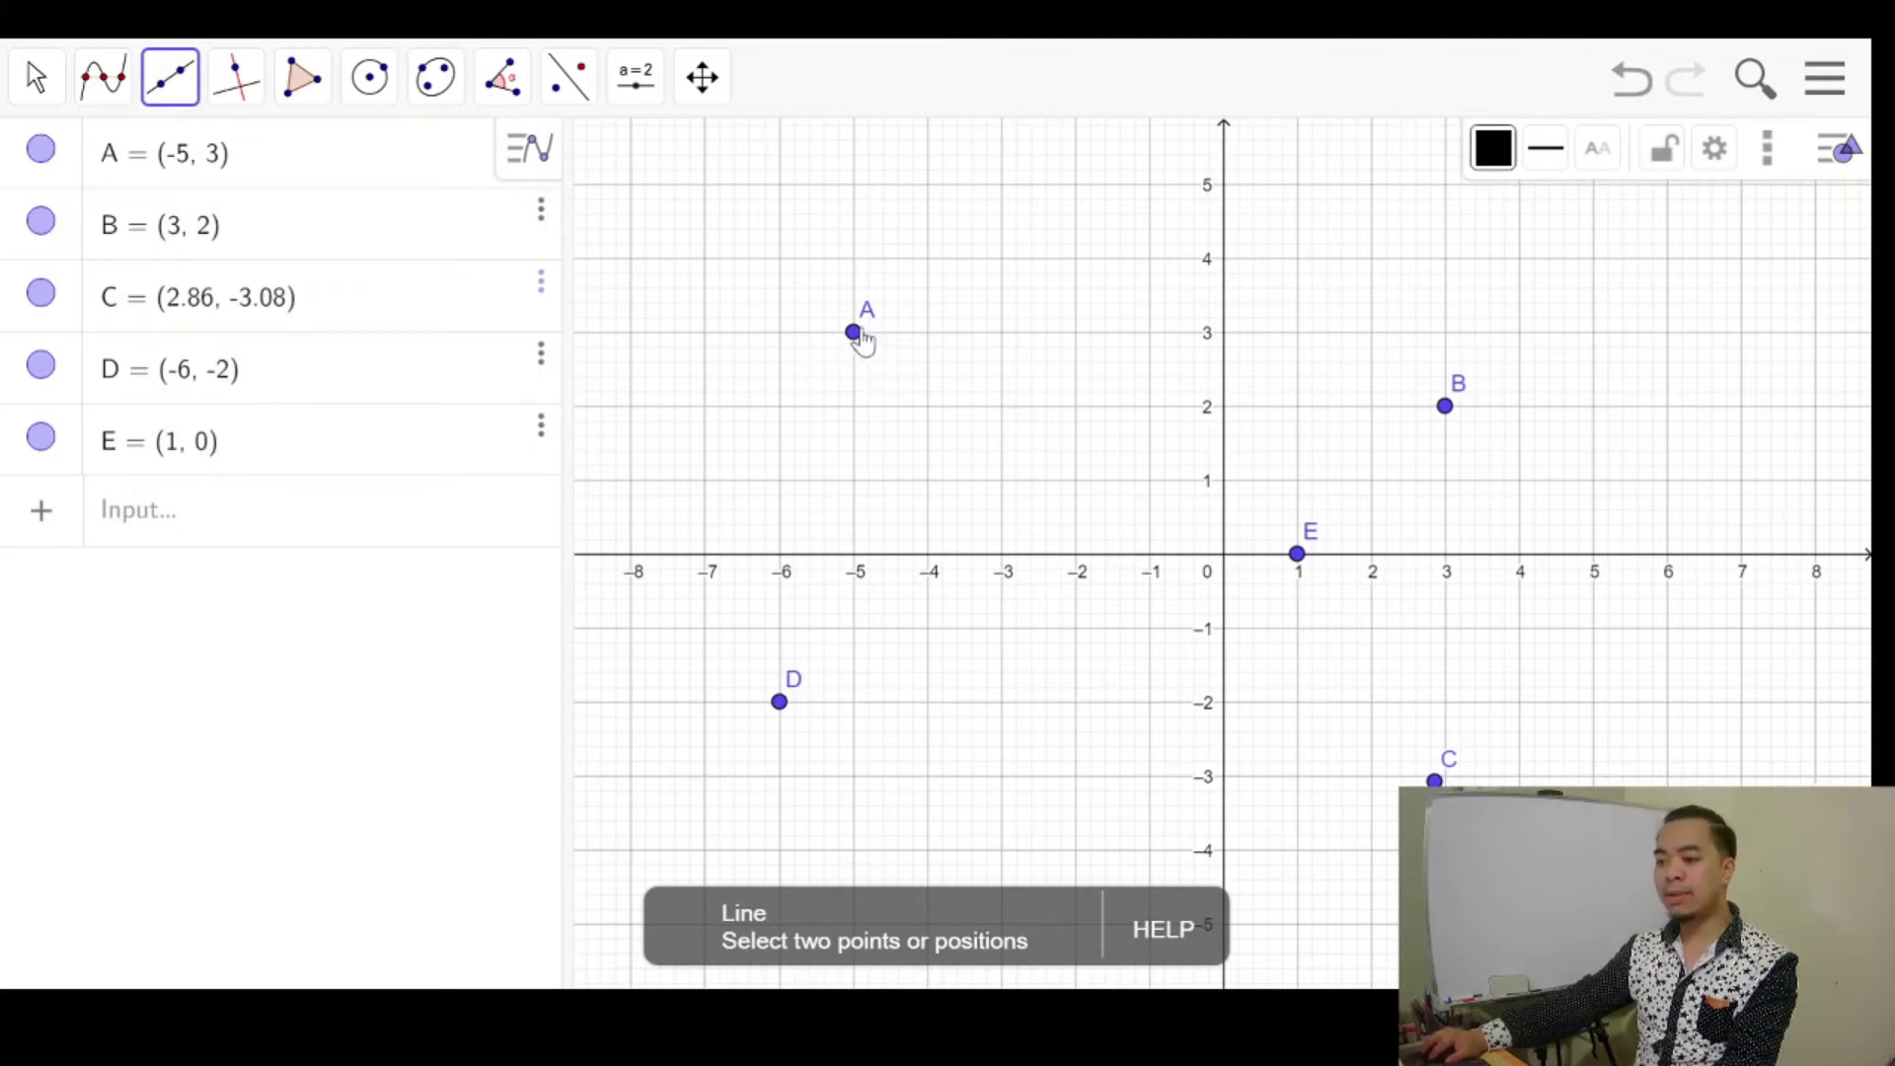
left_click(1446, 407)
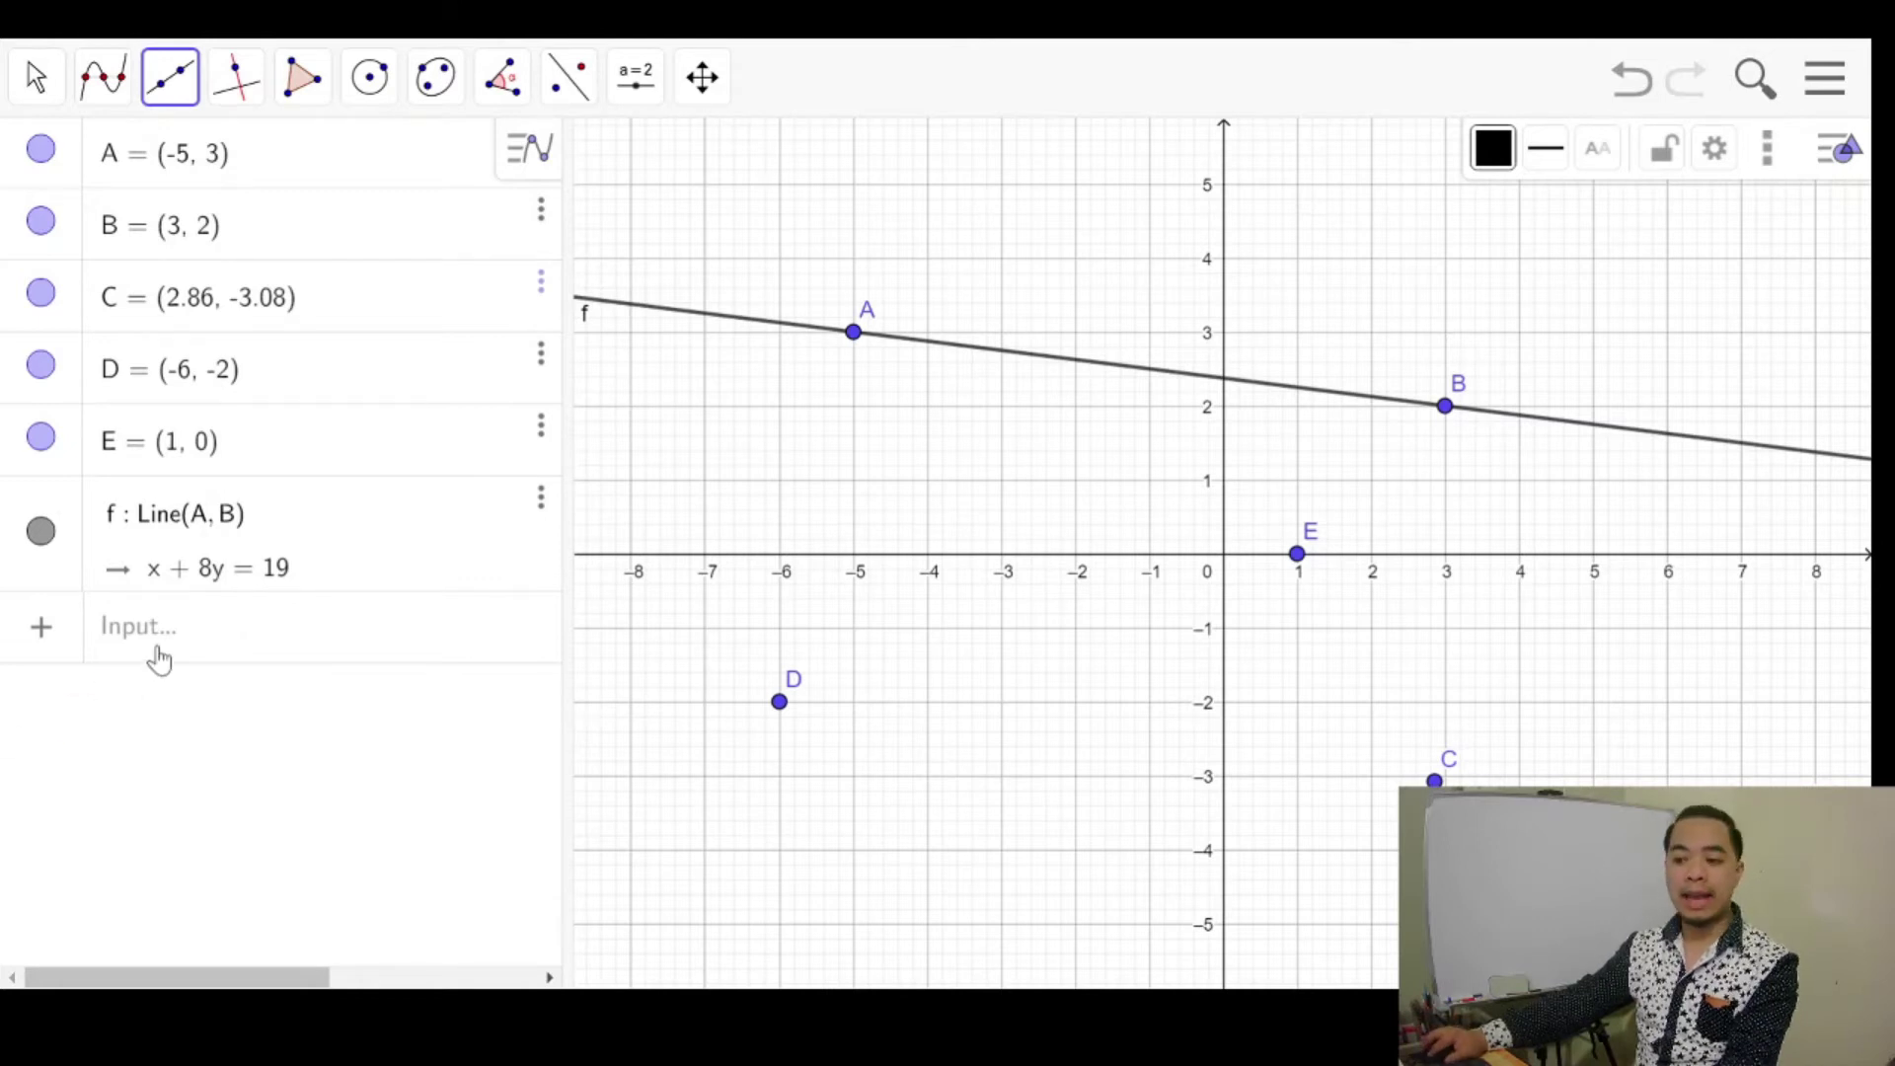
Create a line through points D and C by entering the command Line(D,C) as a new algebra expression.
left_click(188, 641)
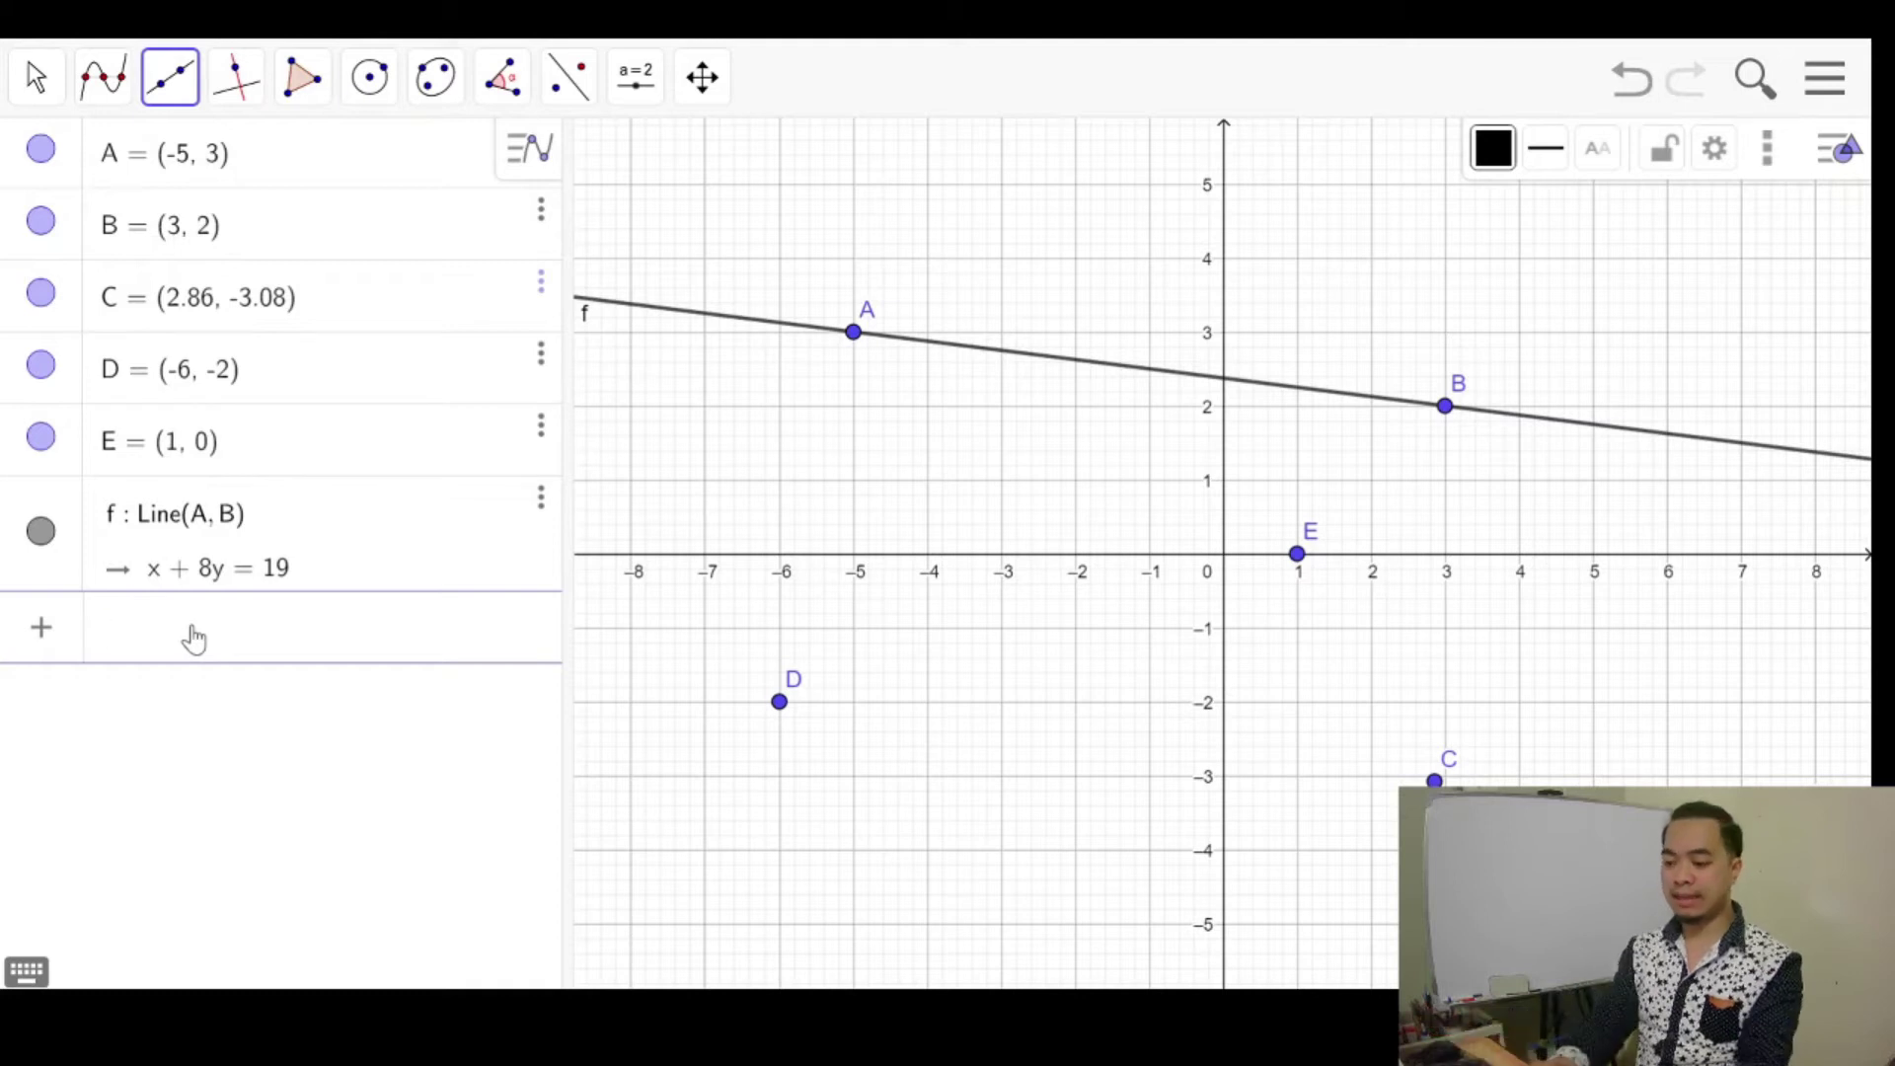
type("Line(")
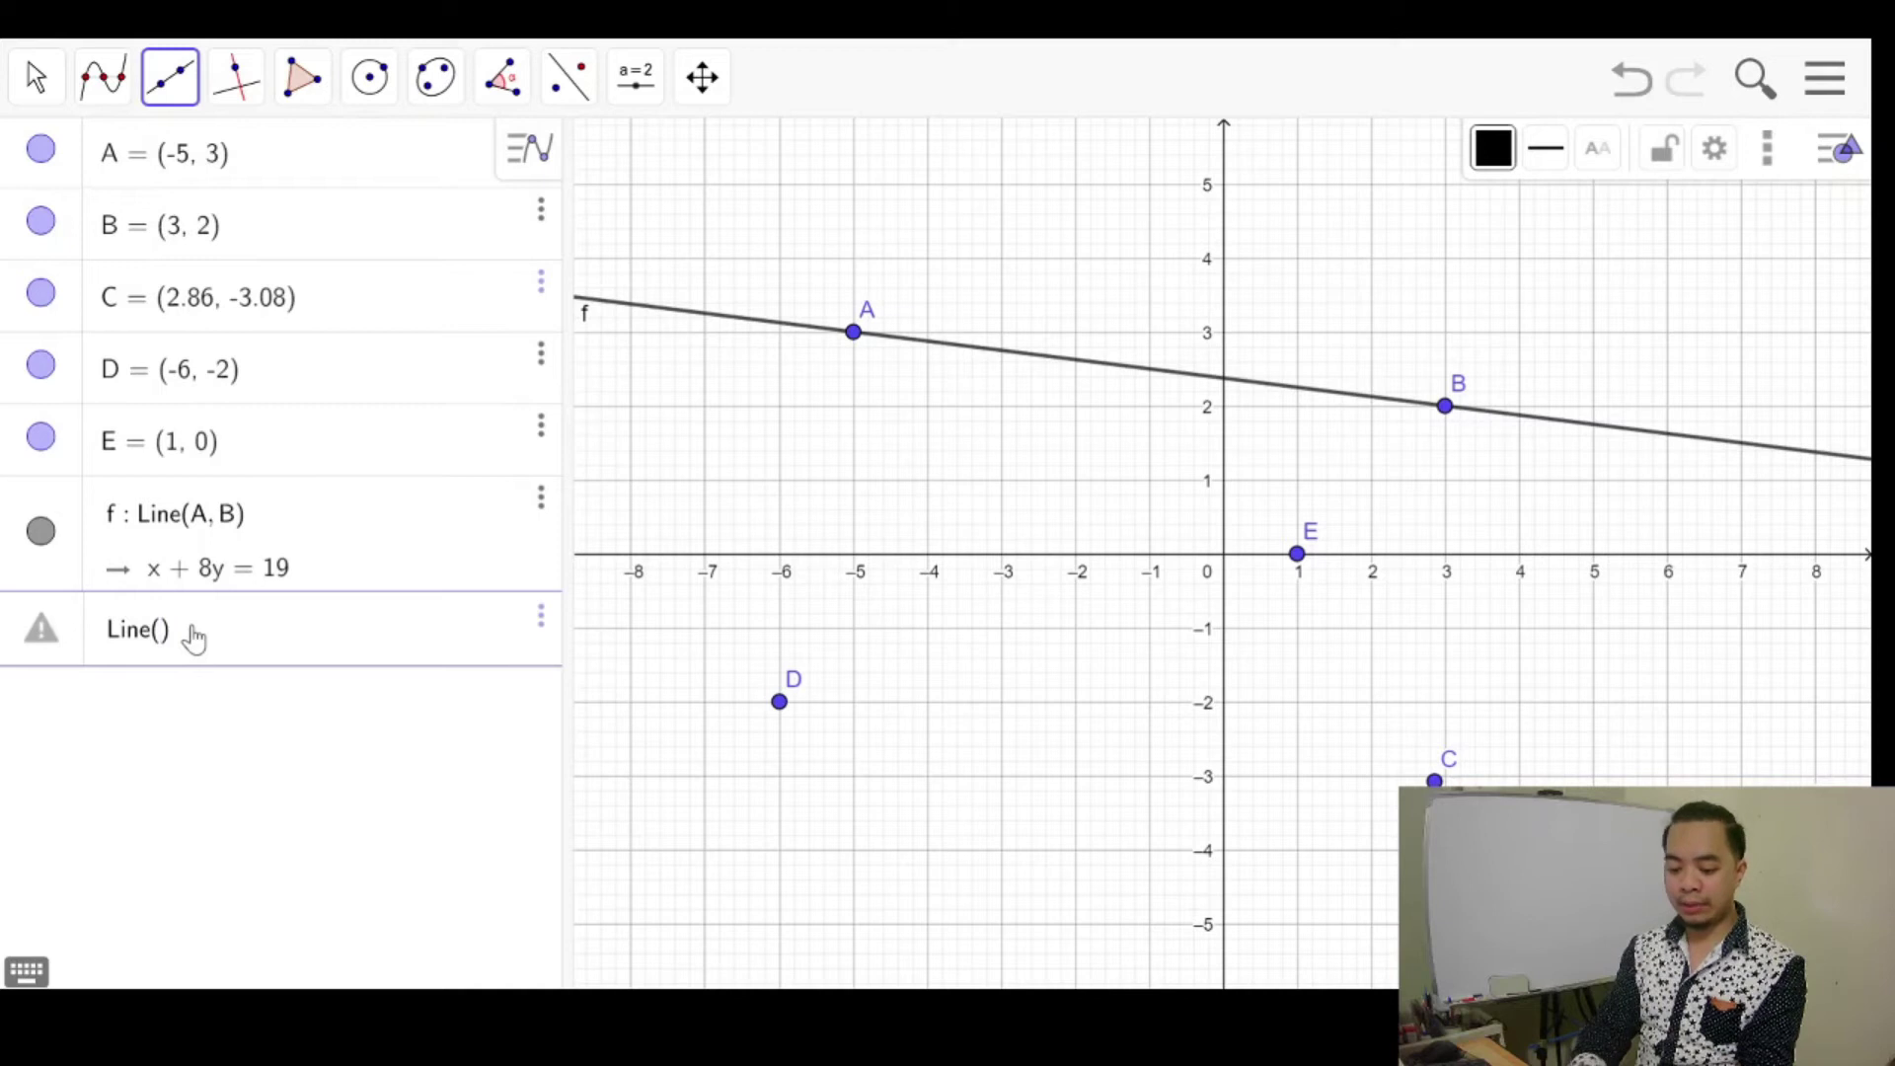
type("D,C")
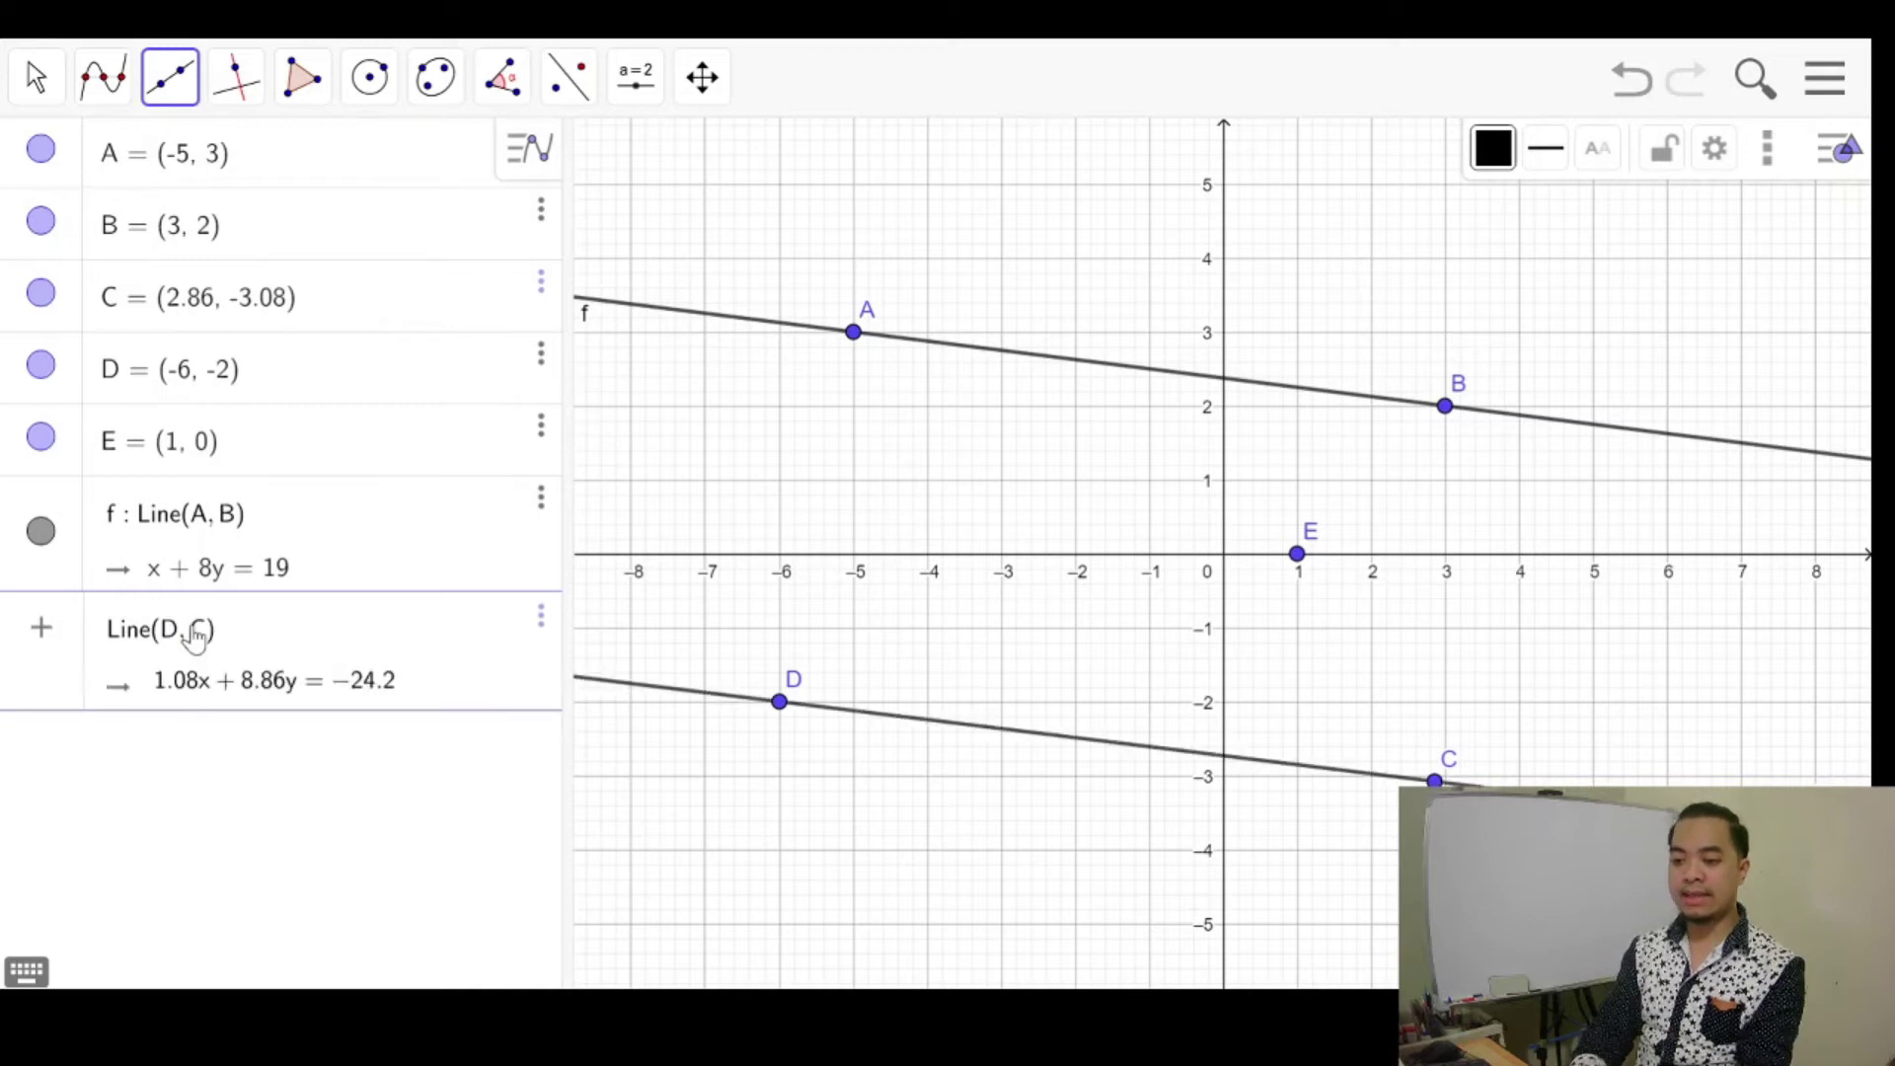
key("Return")
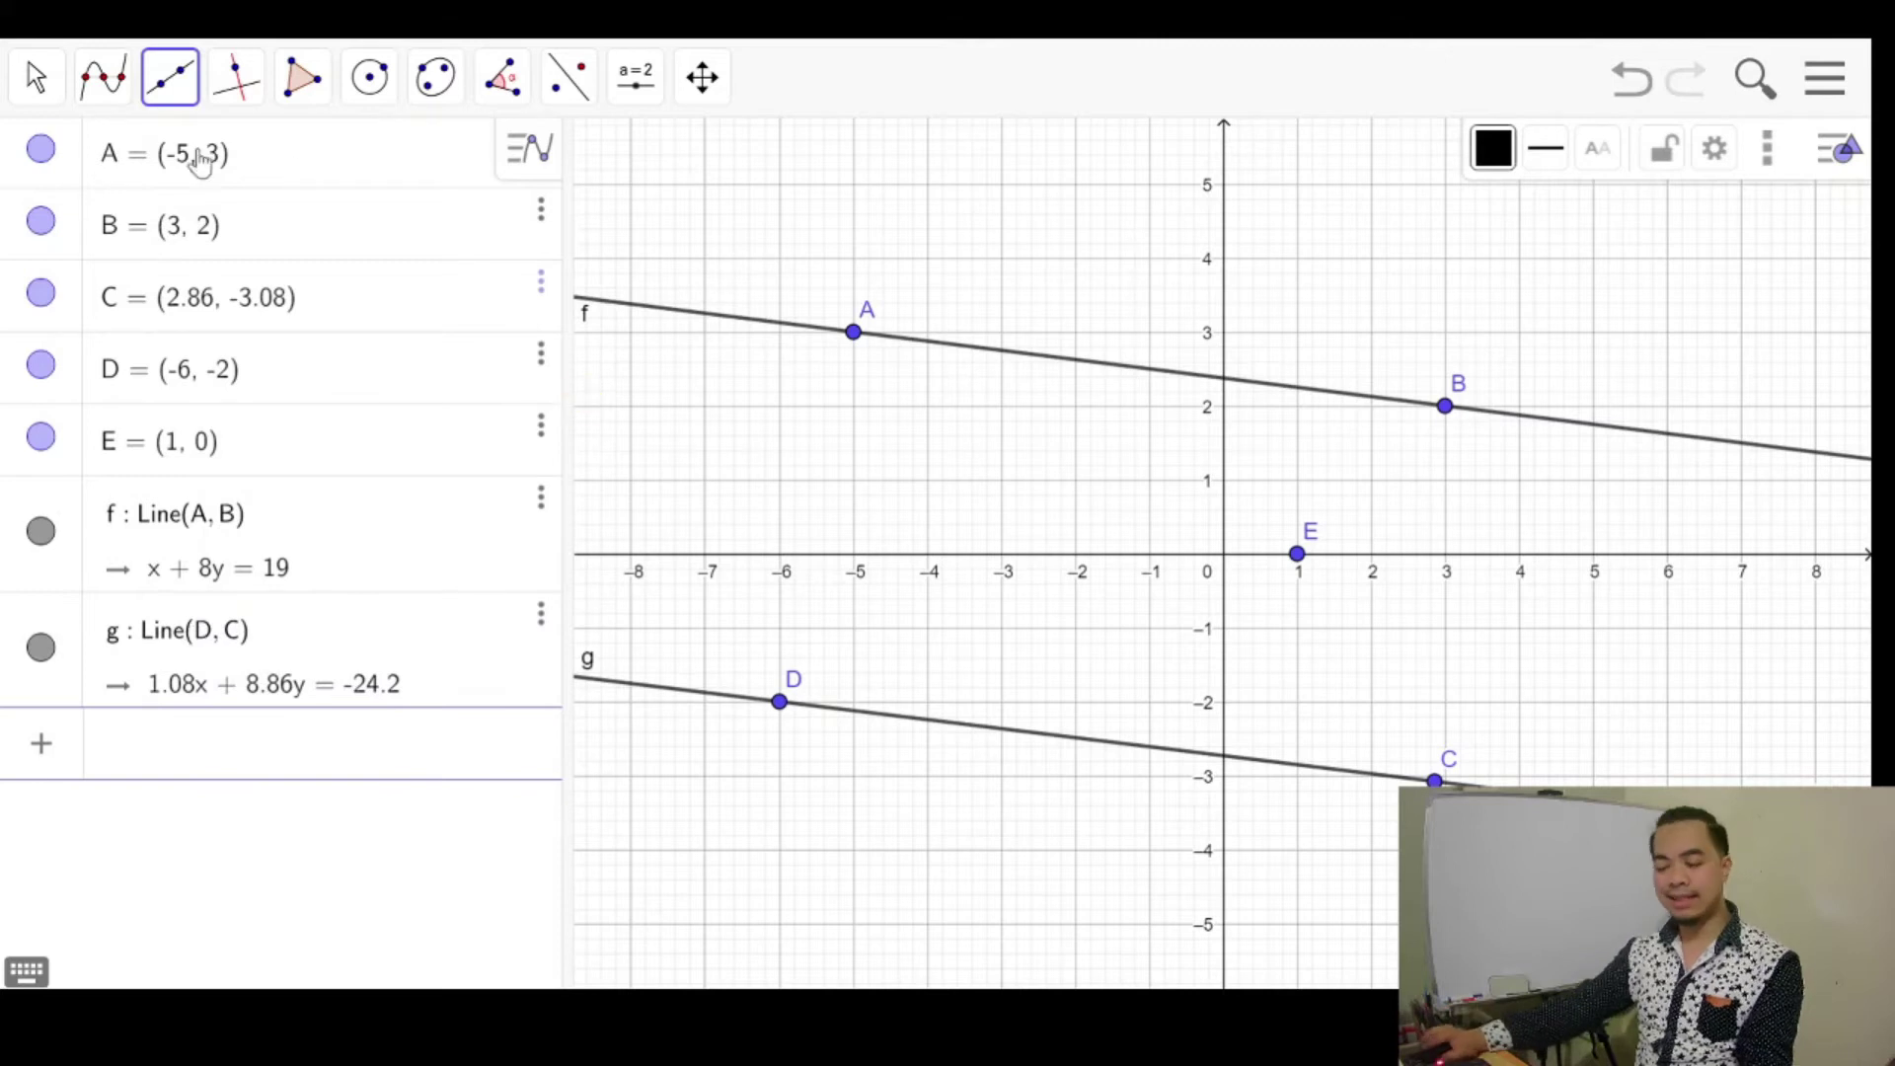
Draw a segment from point E to point C with the Segment tool.
left_click(178, 87)
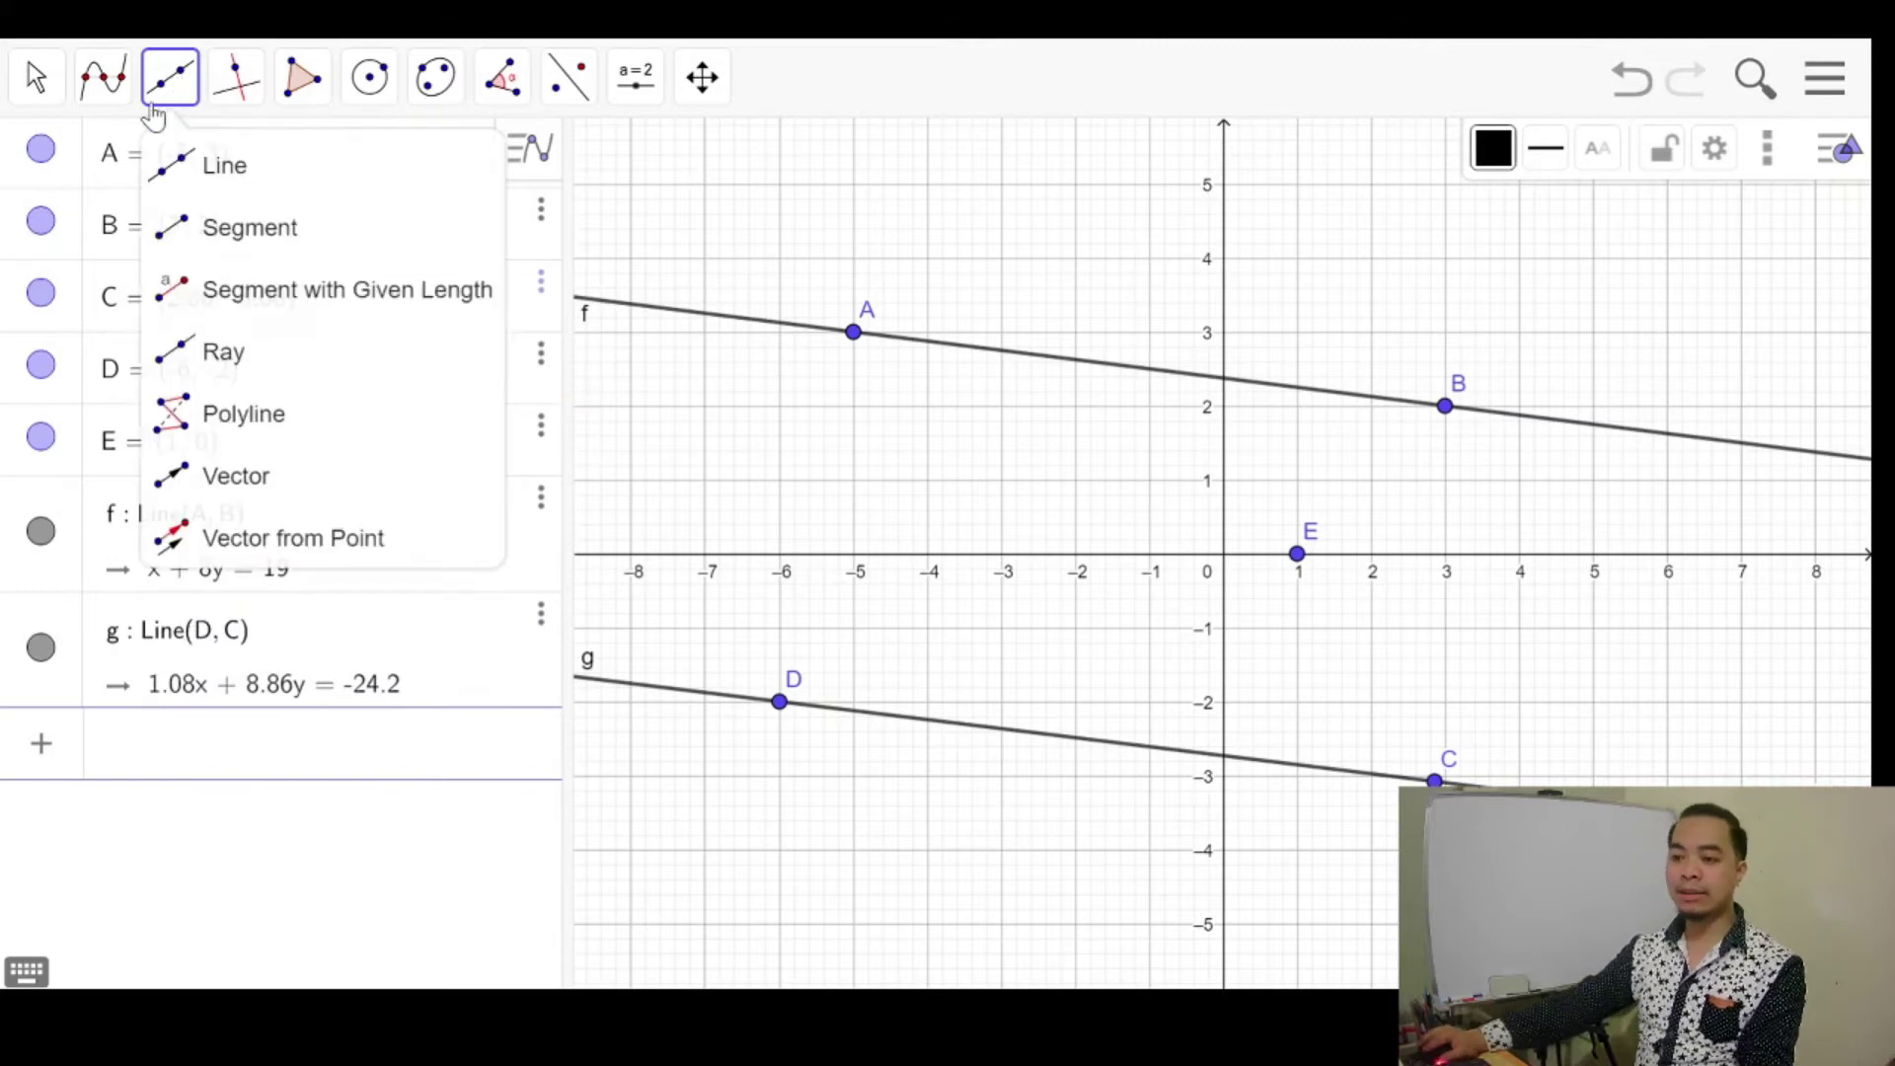
left_click(251, 235)
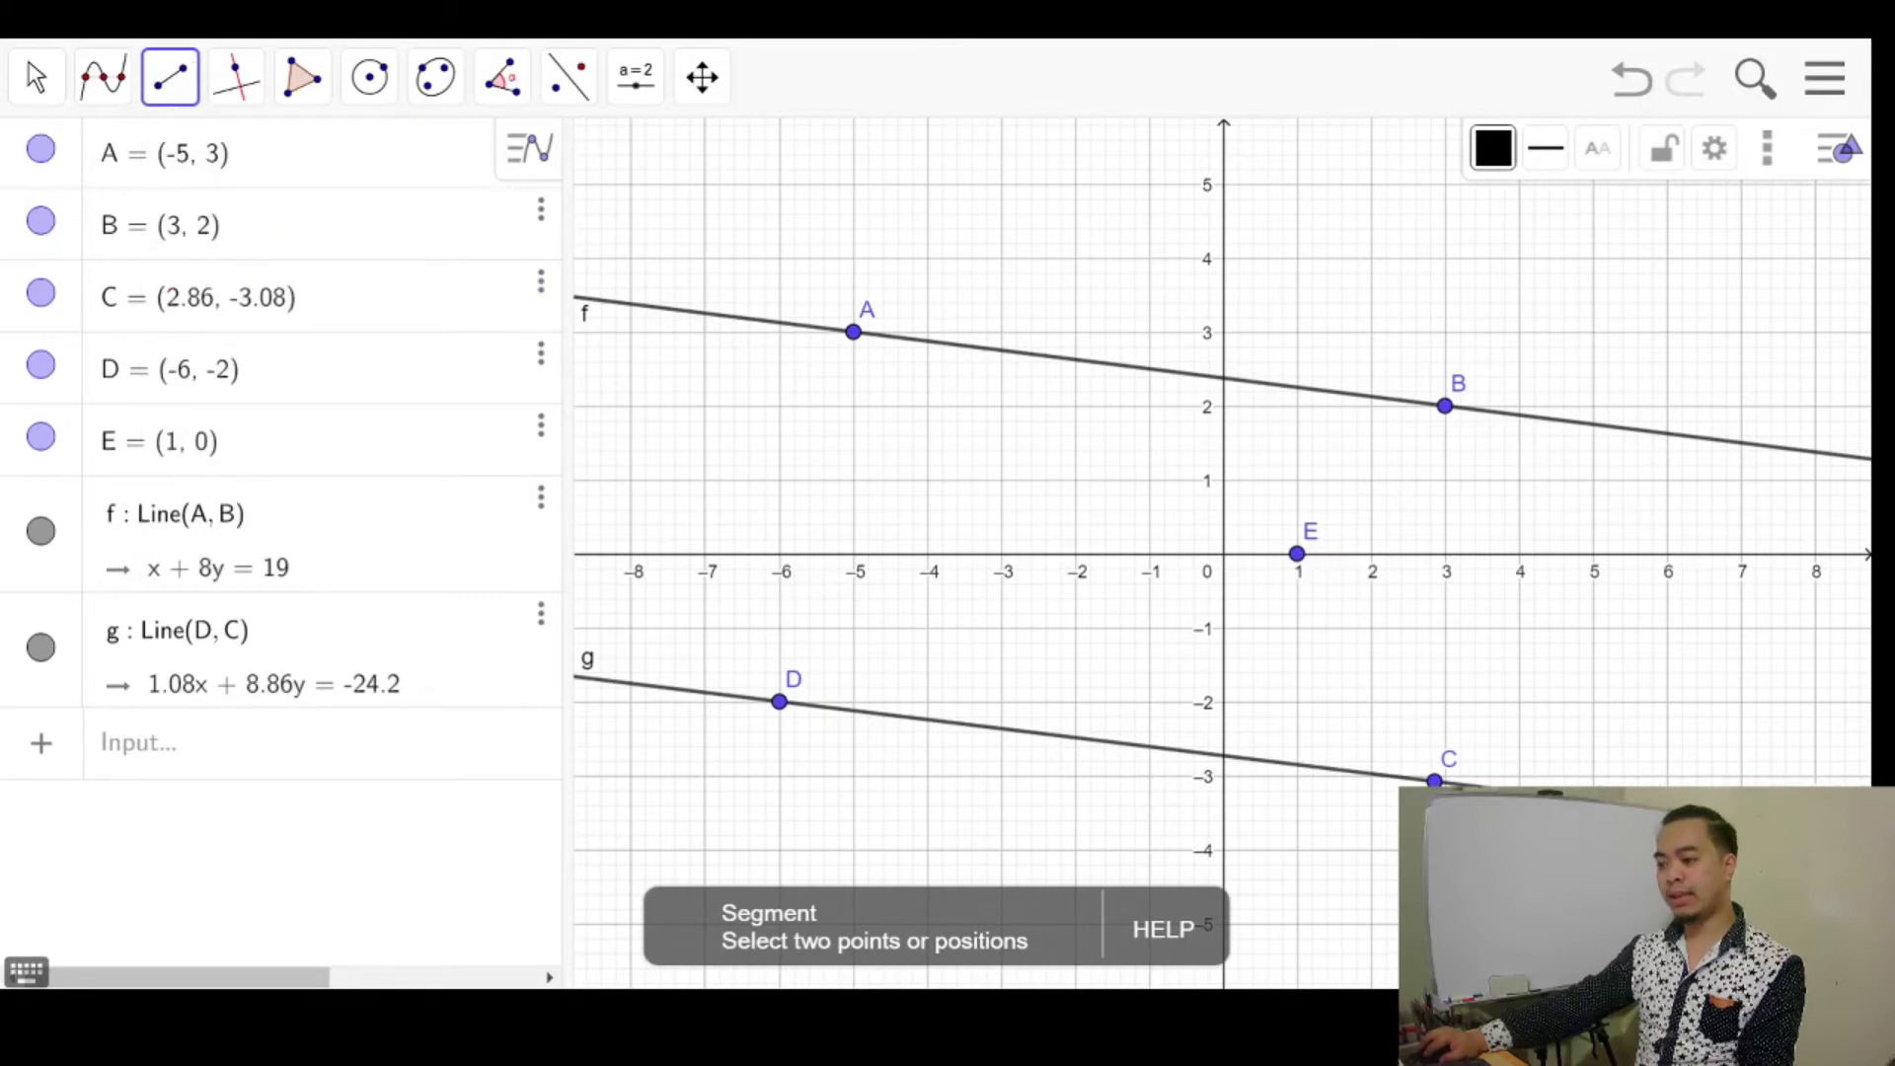
left_click(1298, 555)
left_click(1434, 780)
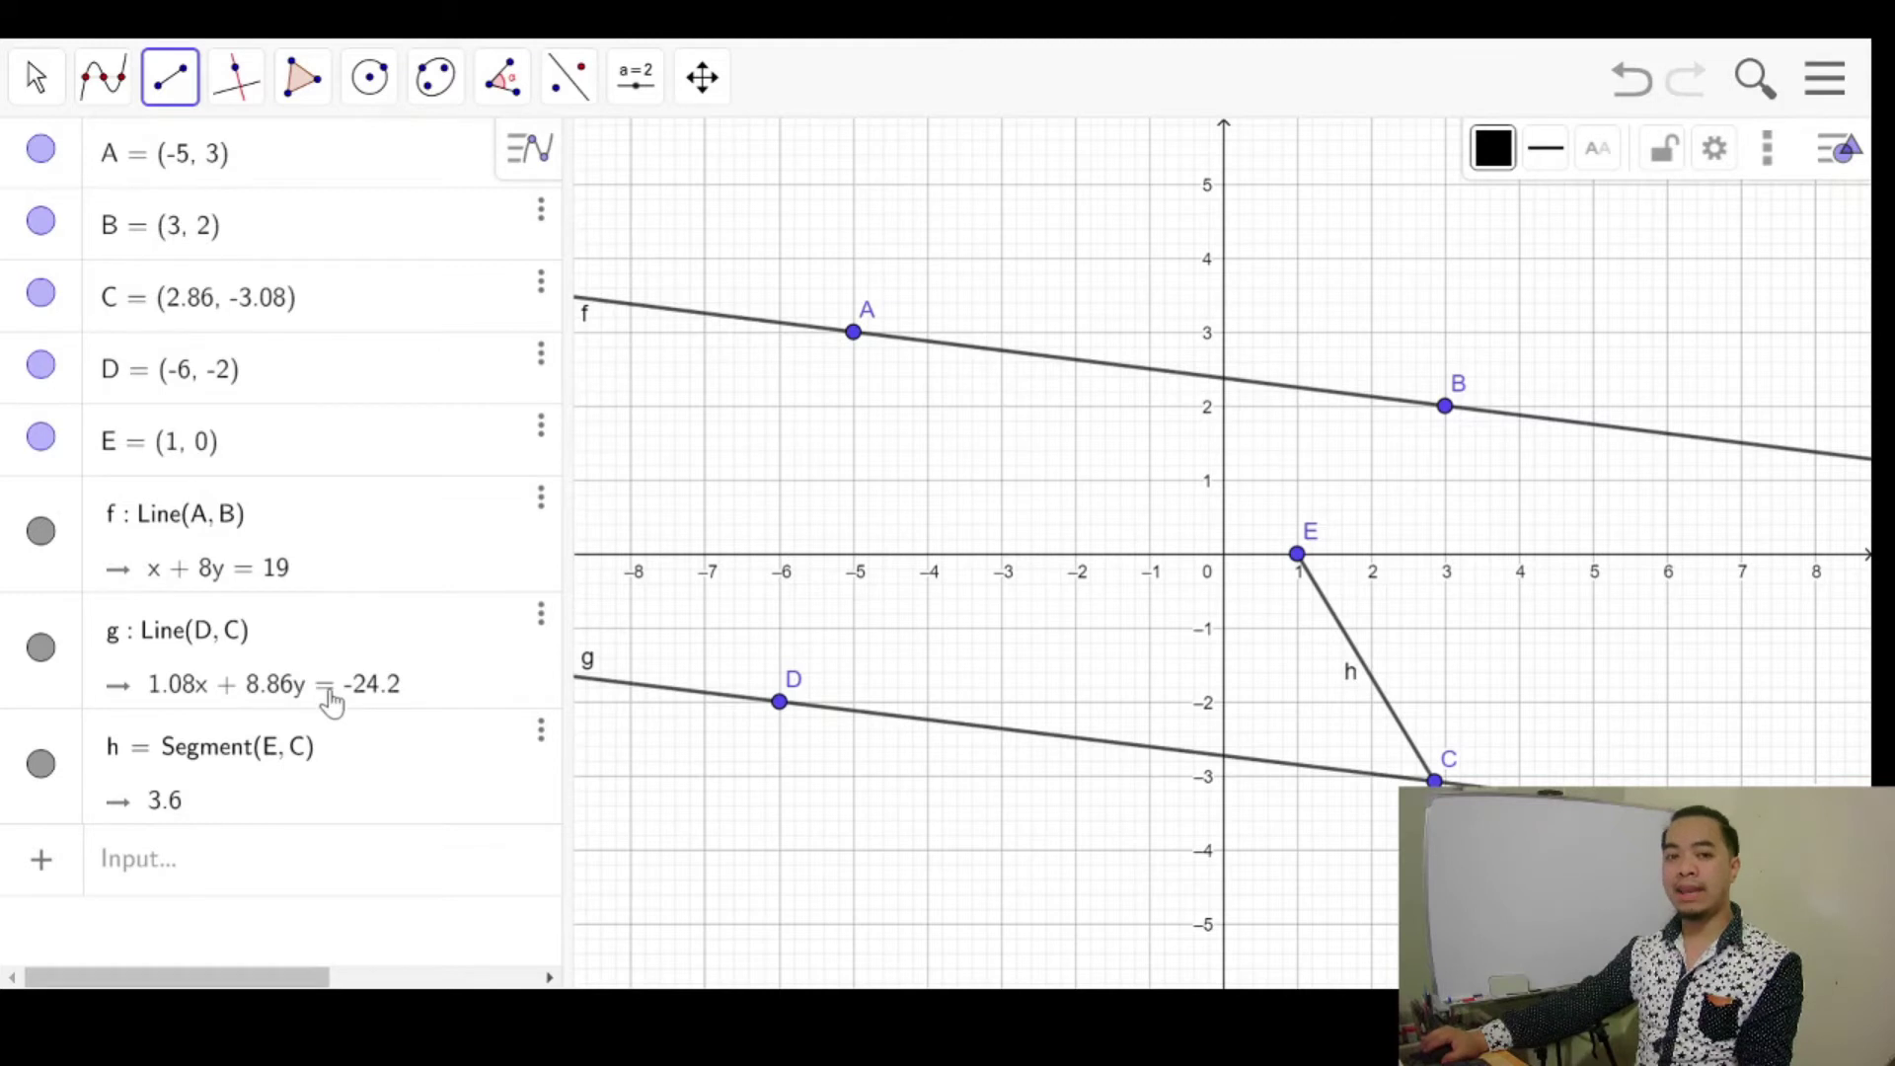
Draw a ray starting at point A through a new point at about (-1.26, 3.54), above line AB.
left_click(169, 99)
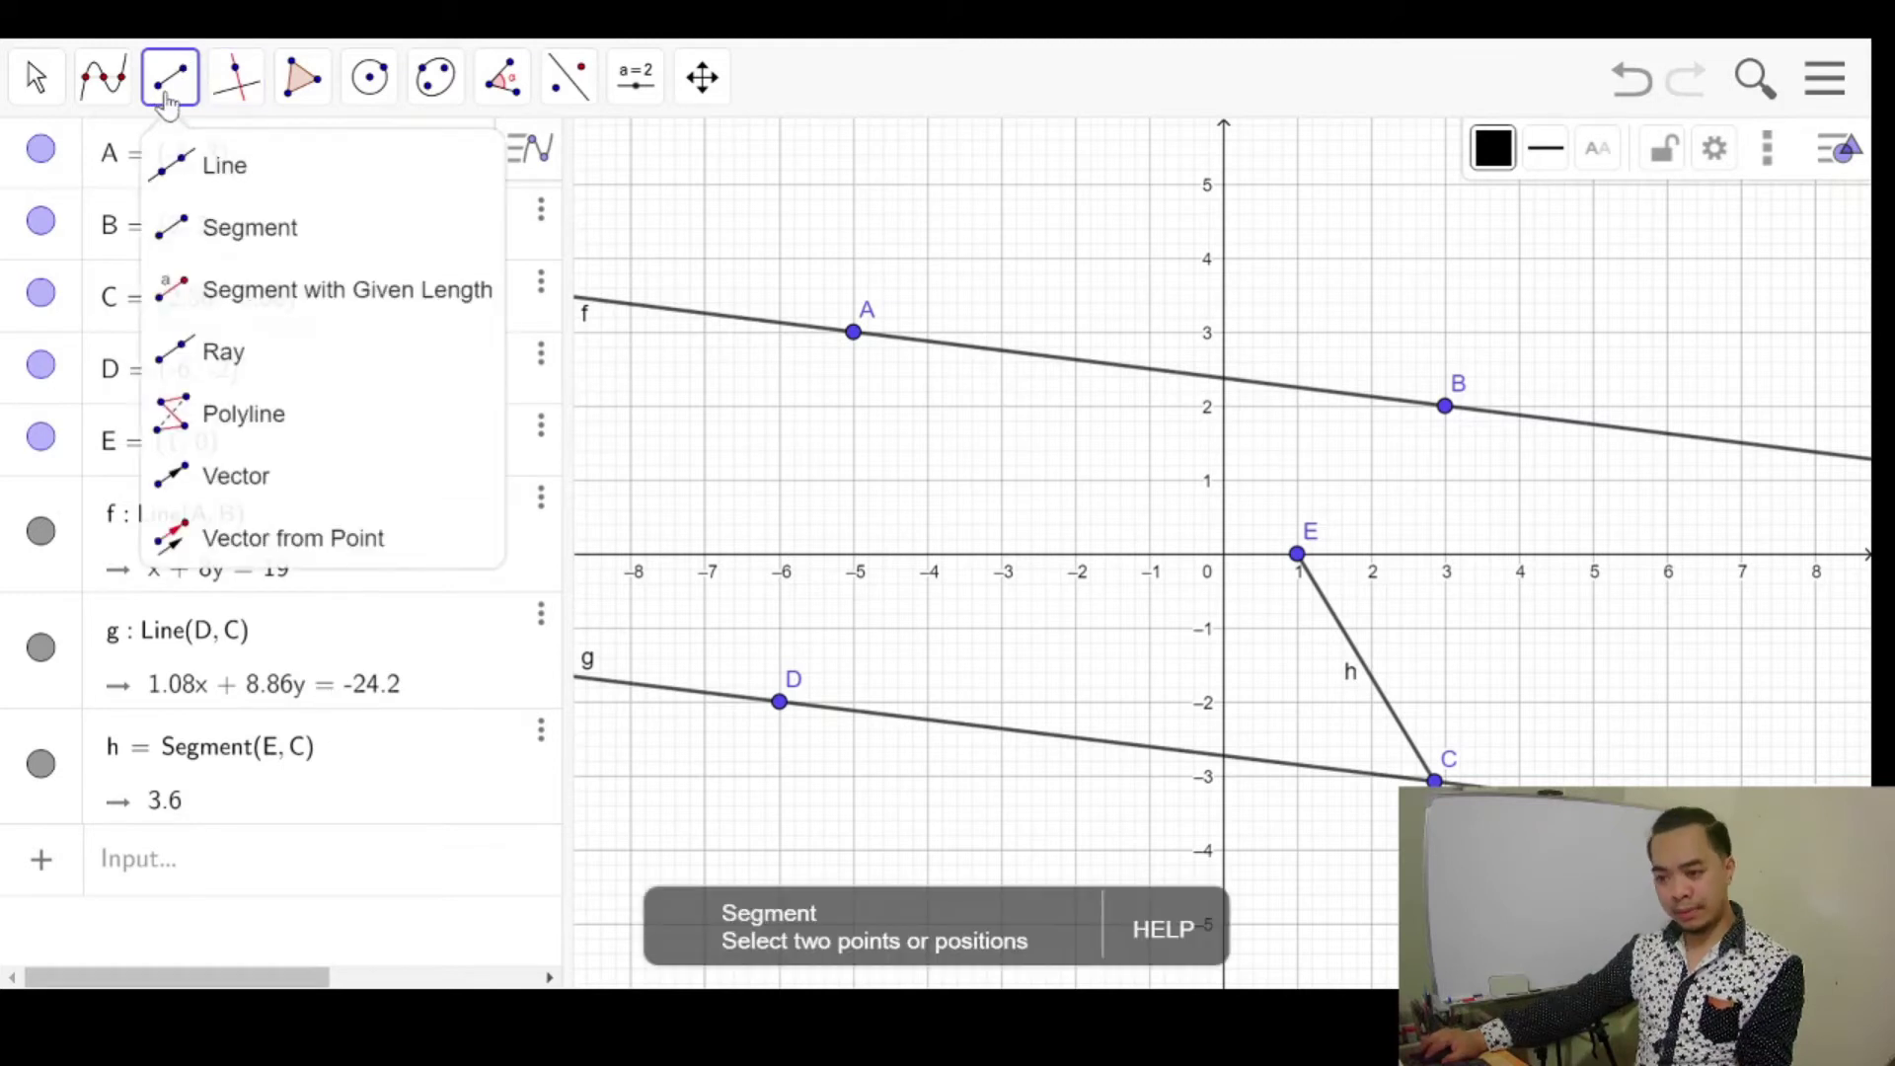
left_click(218, 361)
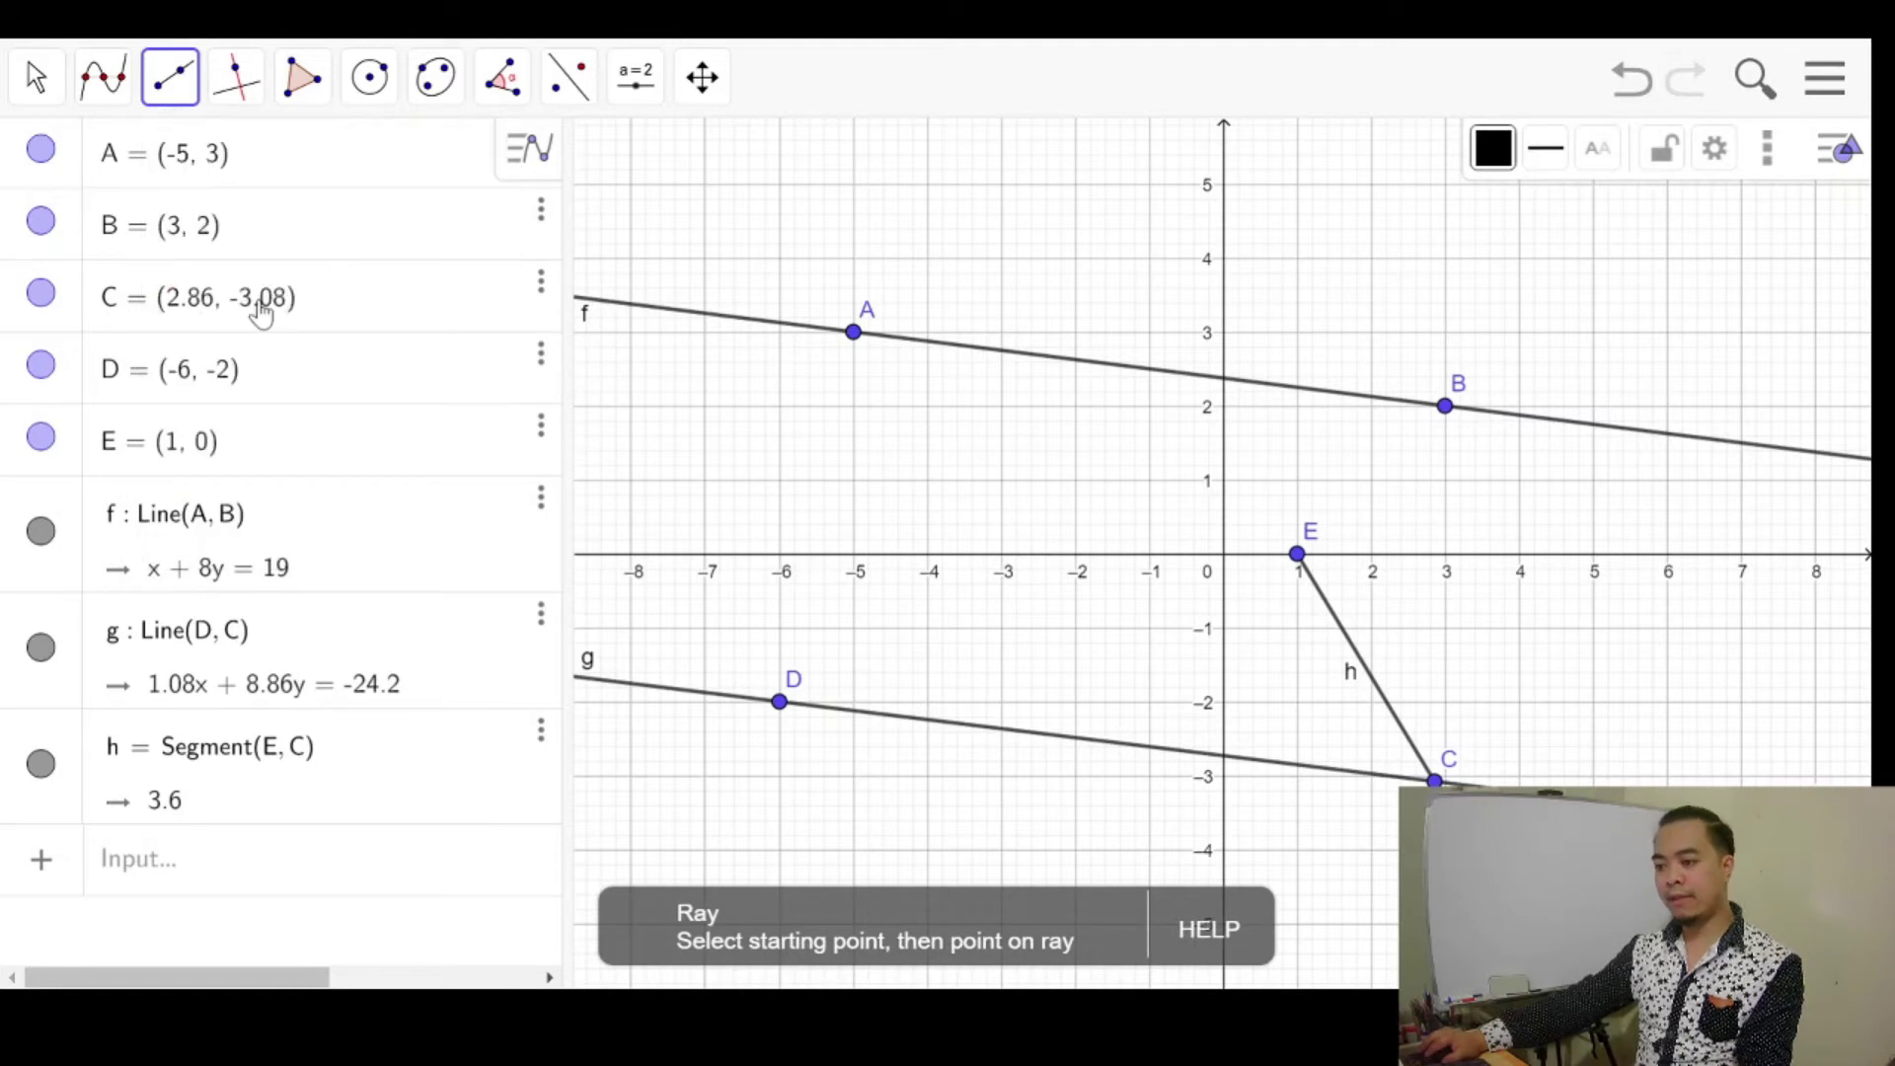
left_click(853, 331)
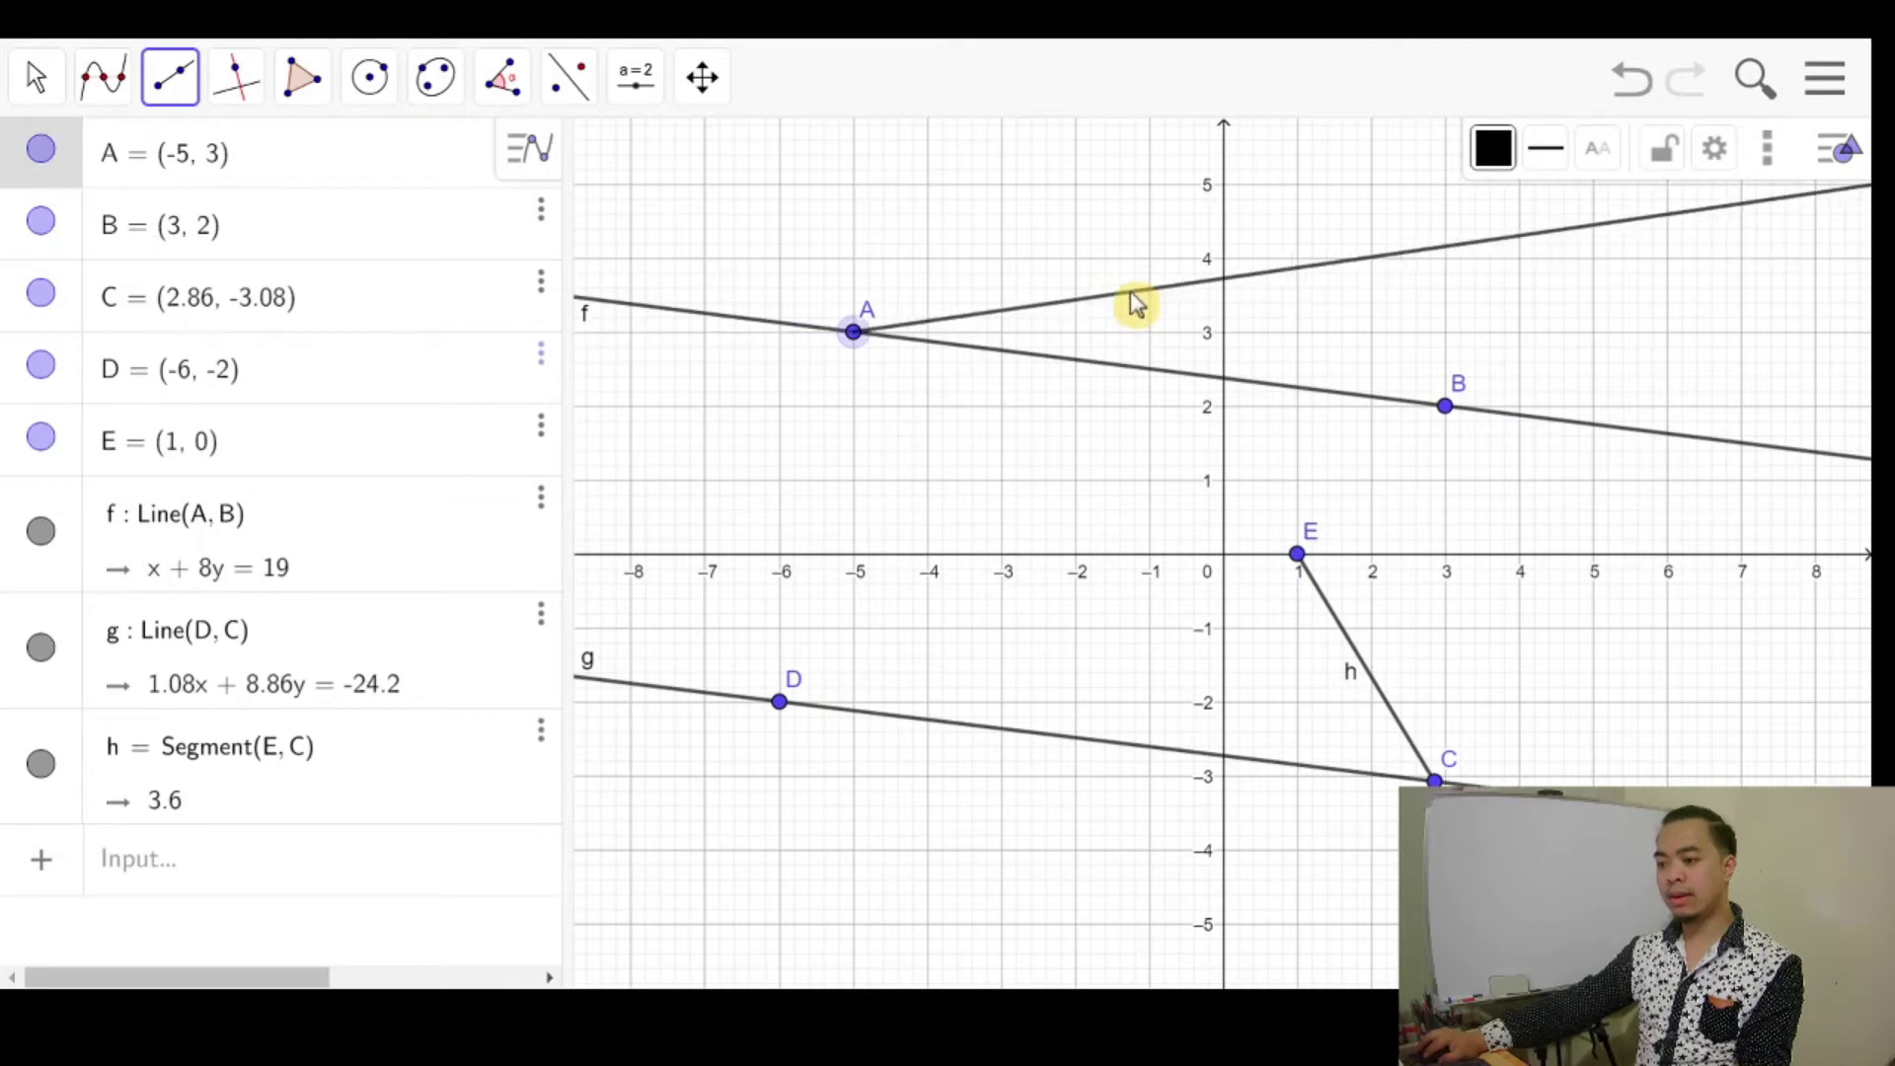
left_click(1132, 293)
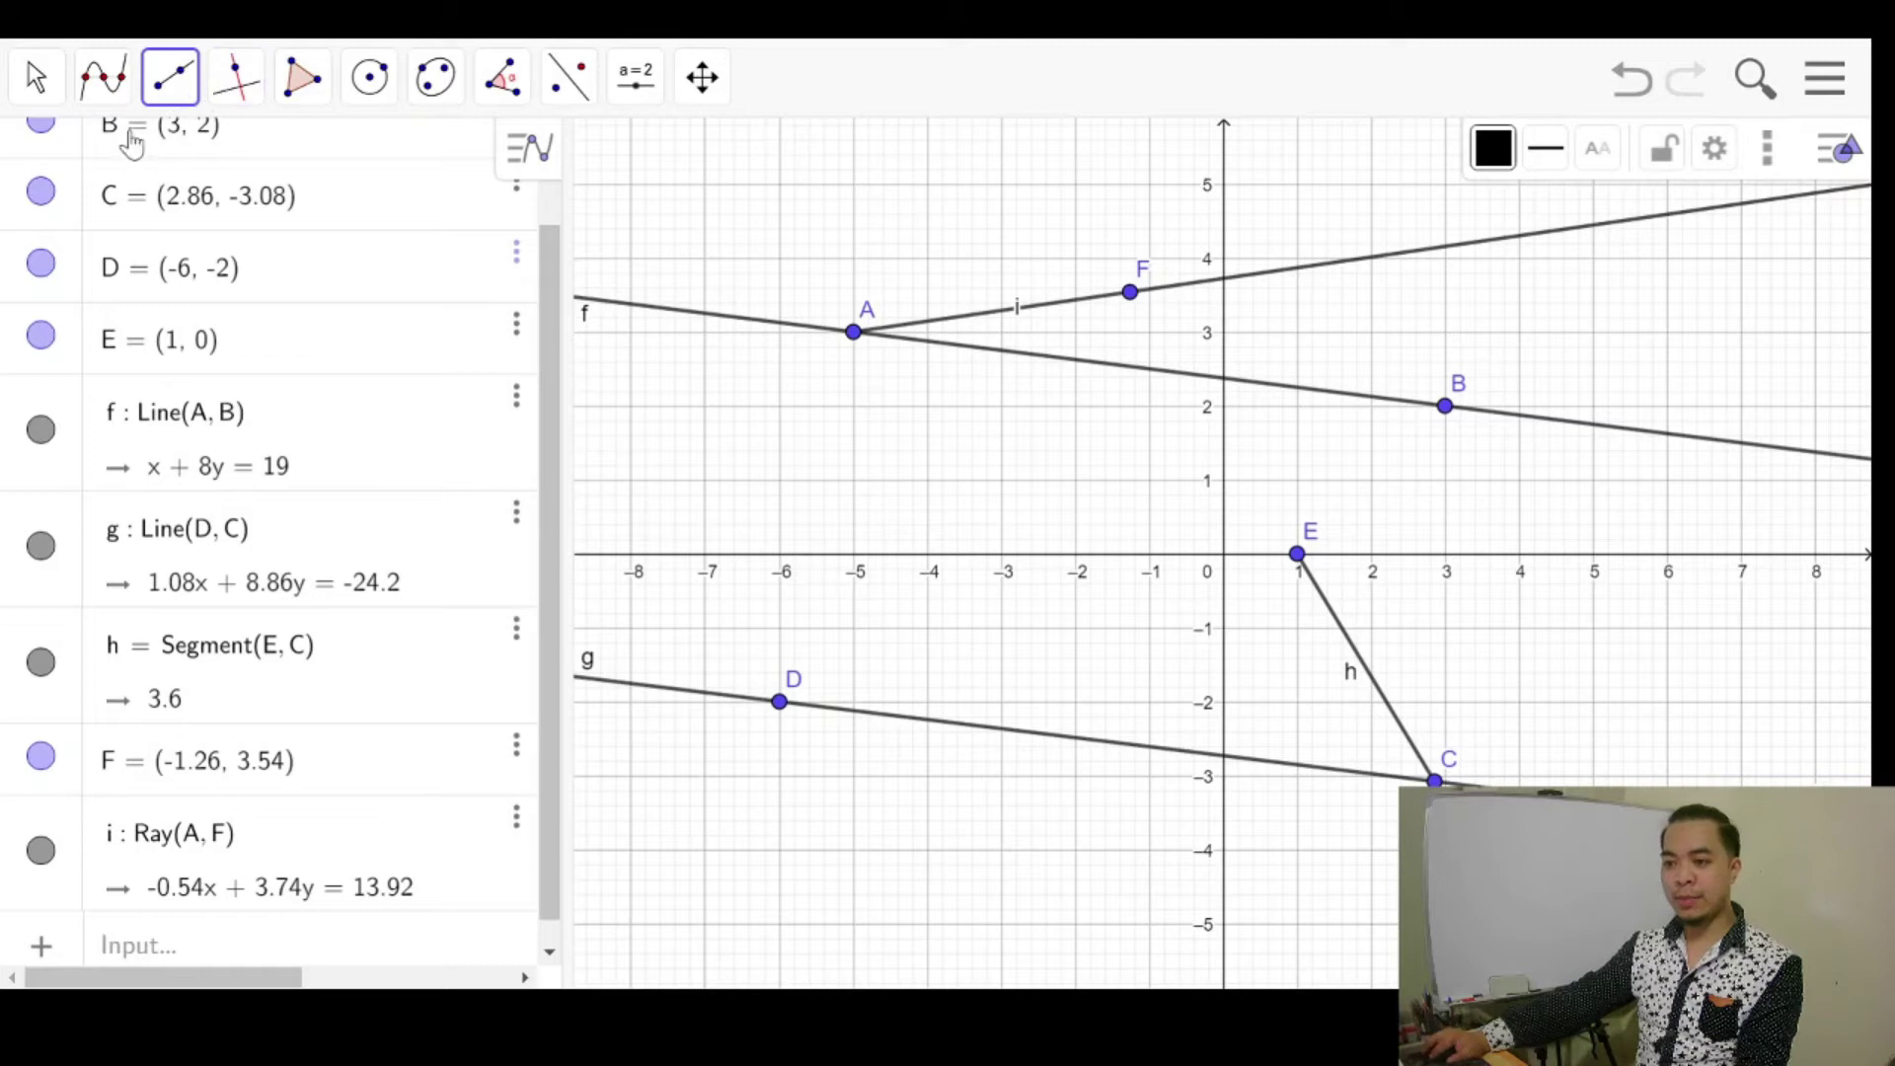
Look through the tools for perpendicular and special lines, polygons, points and basic lines to review what each group offers.
left_click(240, 102)
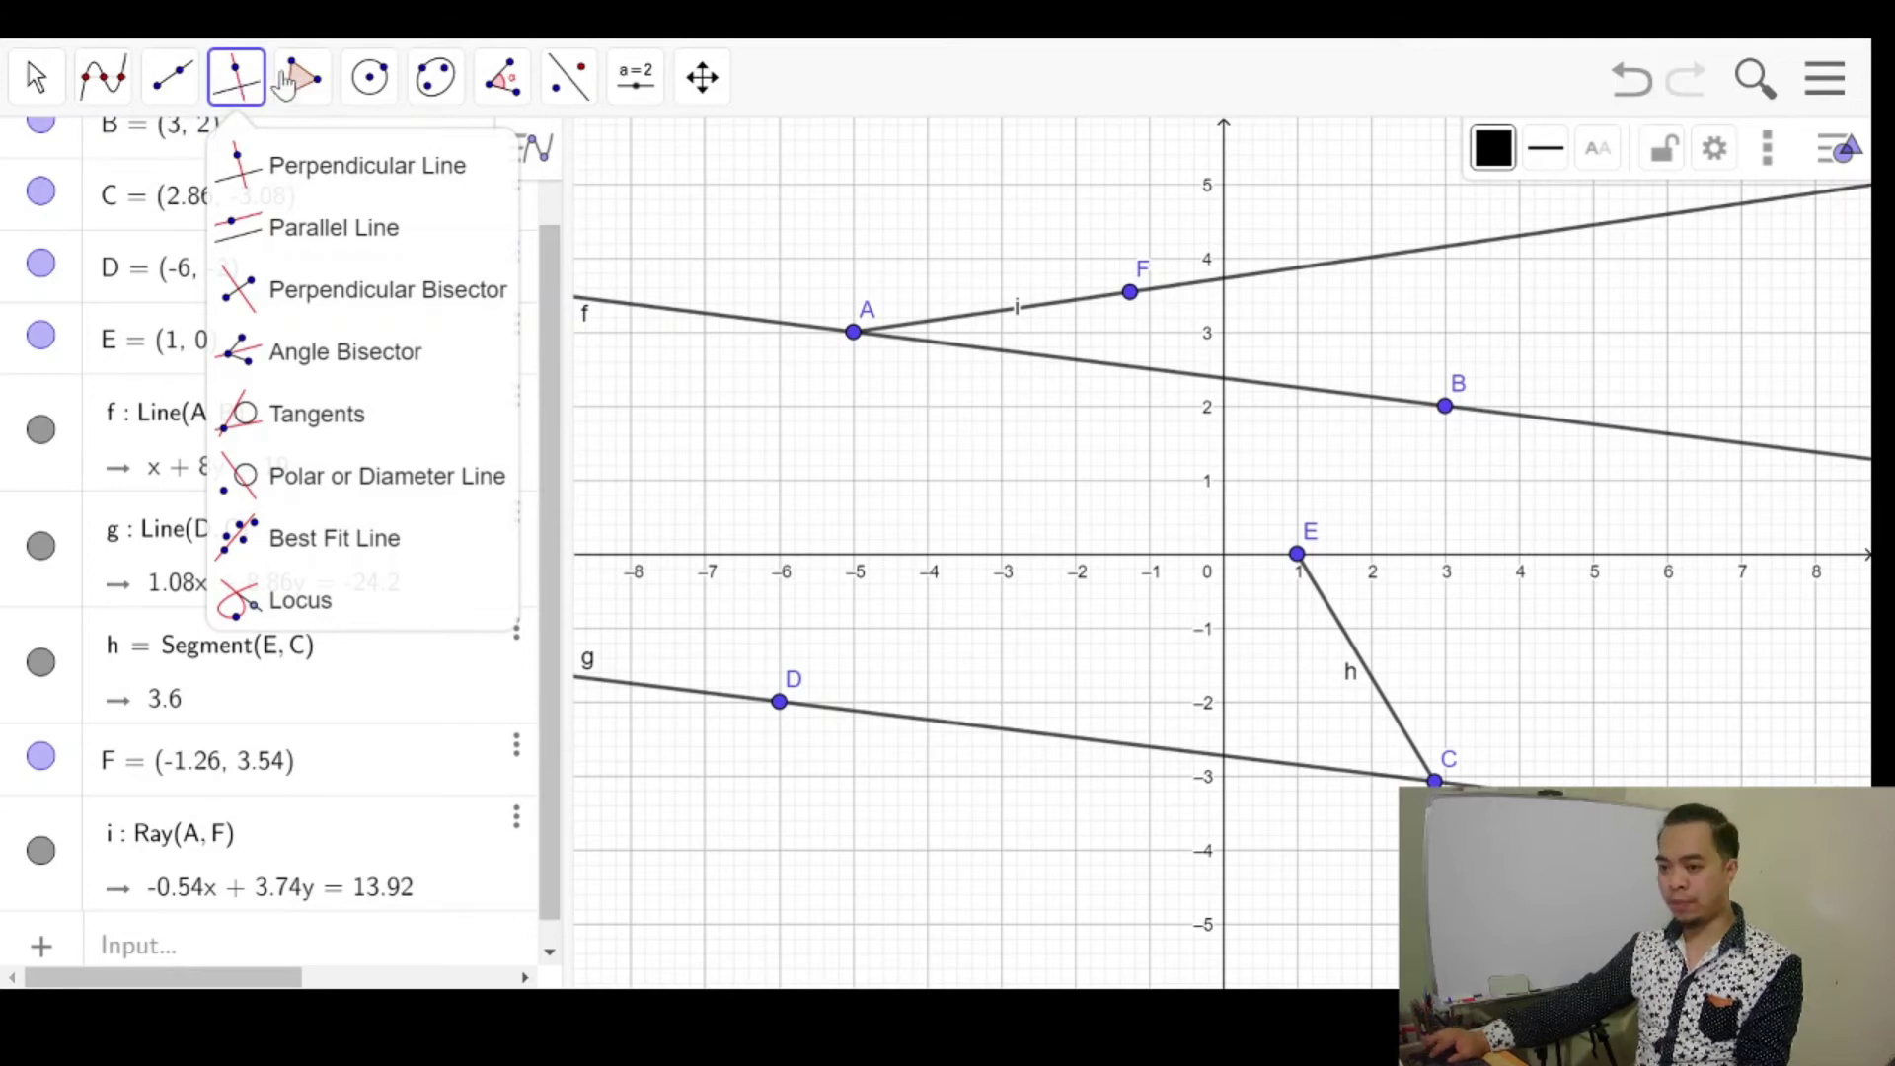
left_click(219, 98)
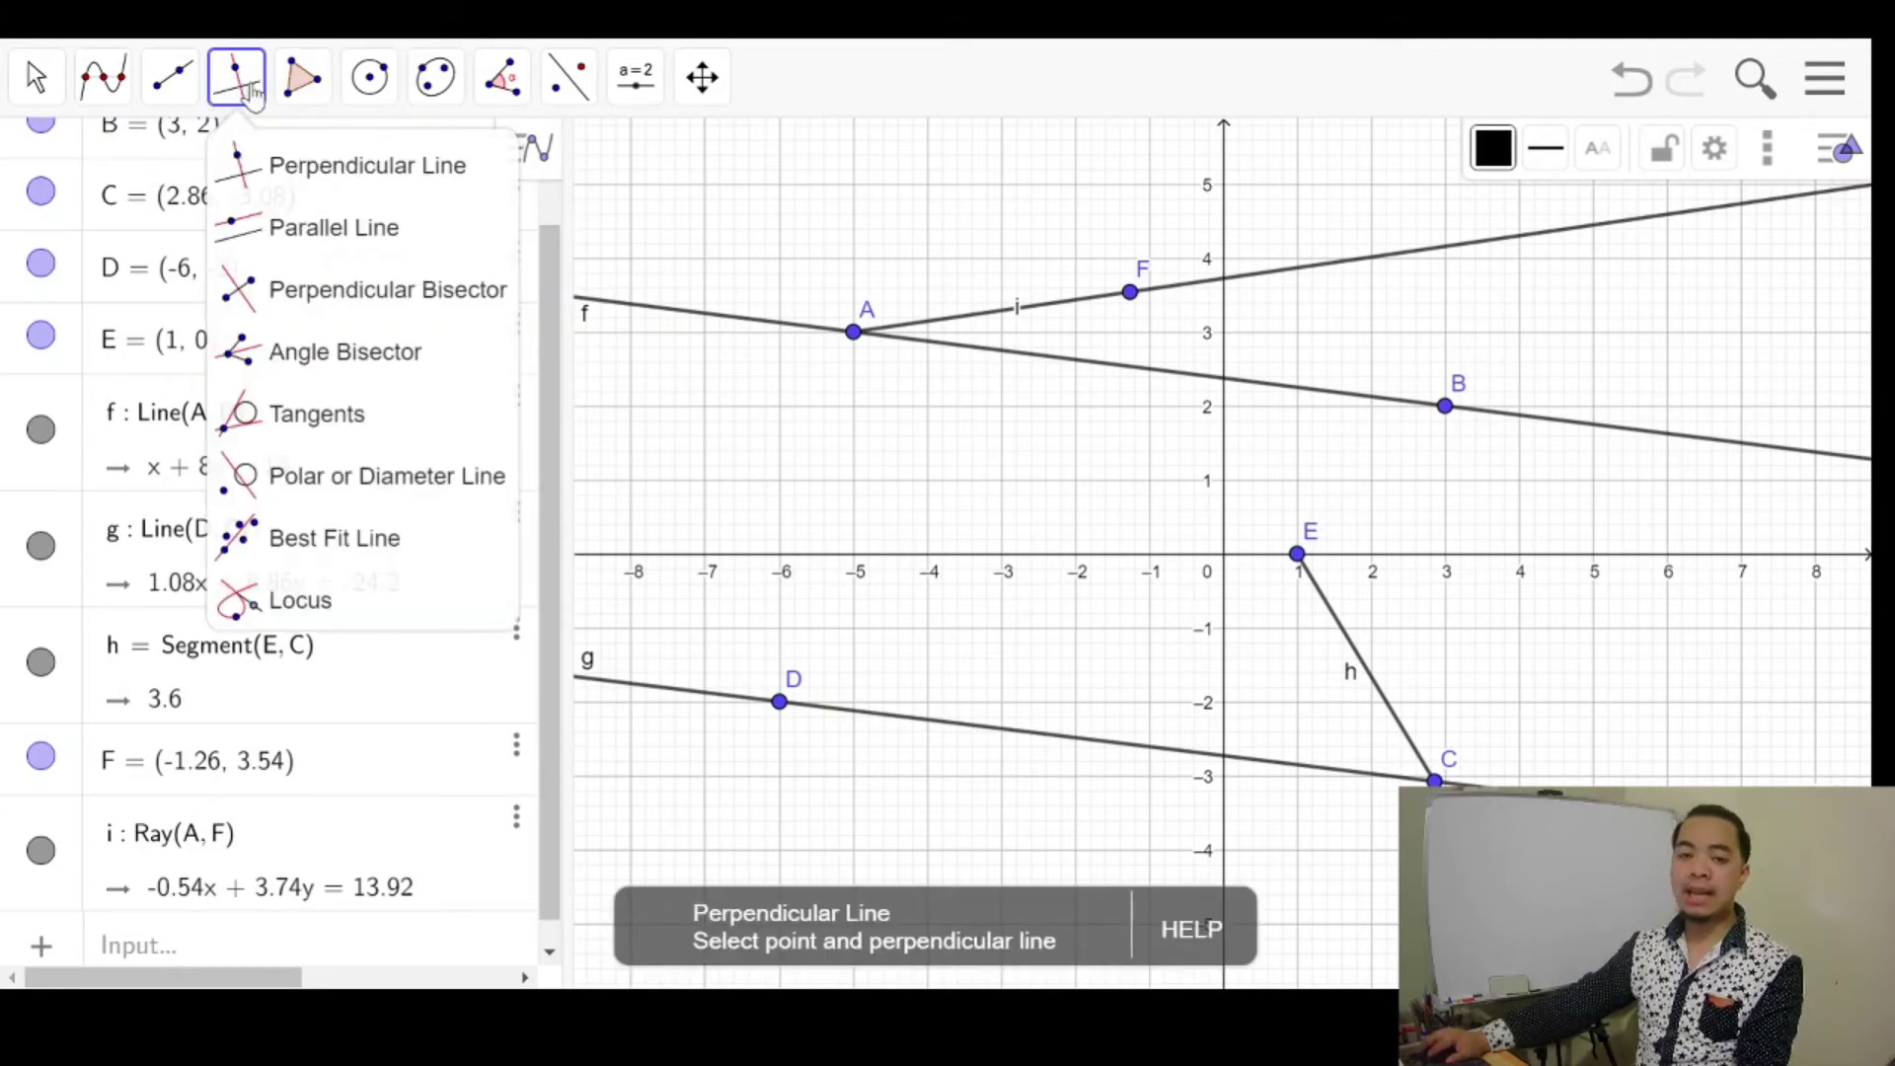
left_click(266, 289)
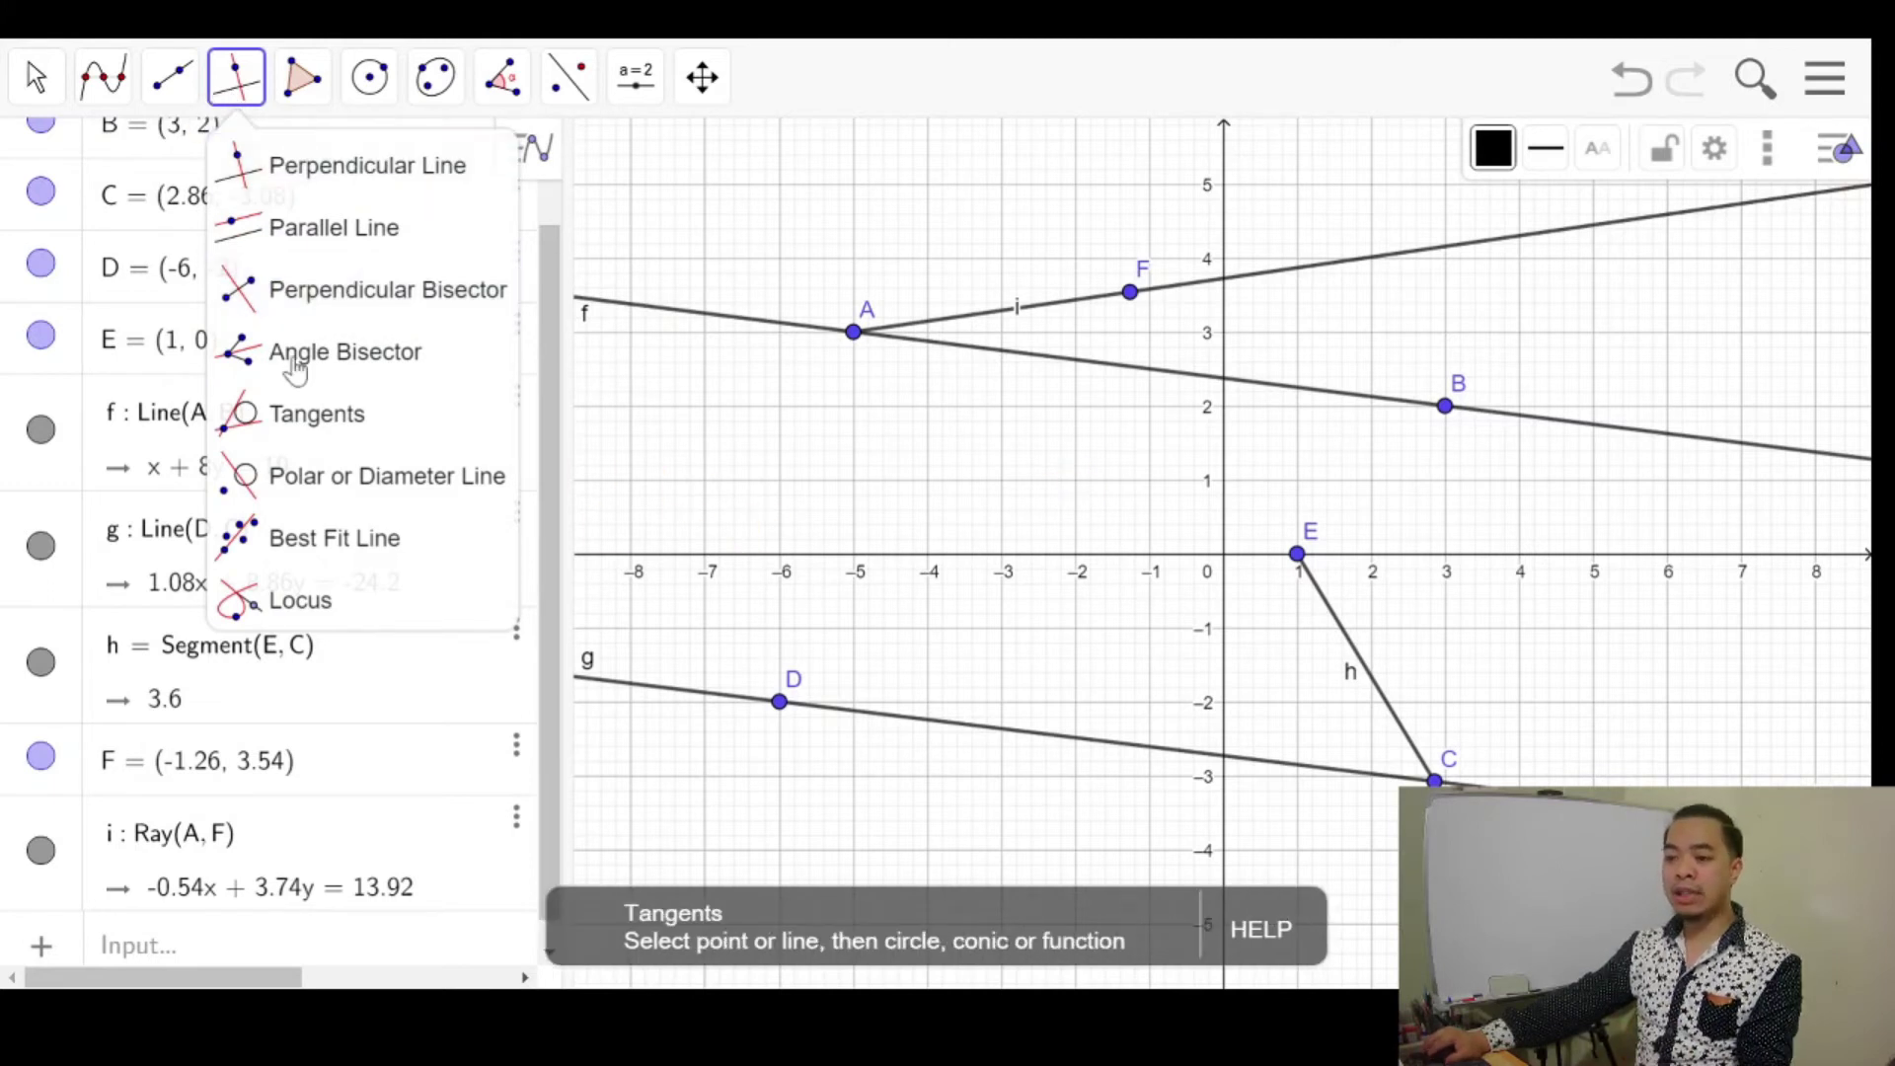
left_click(103, 77)
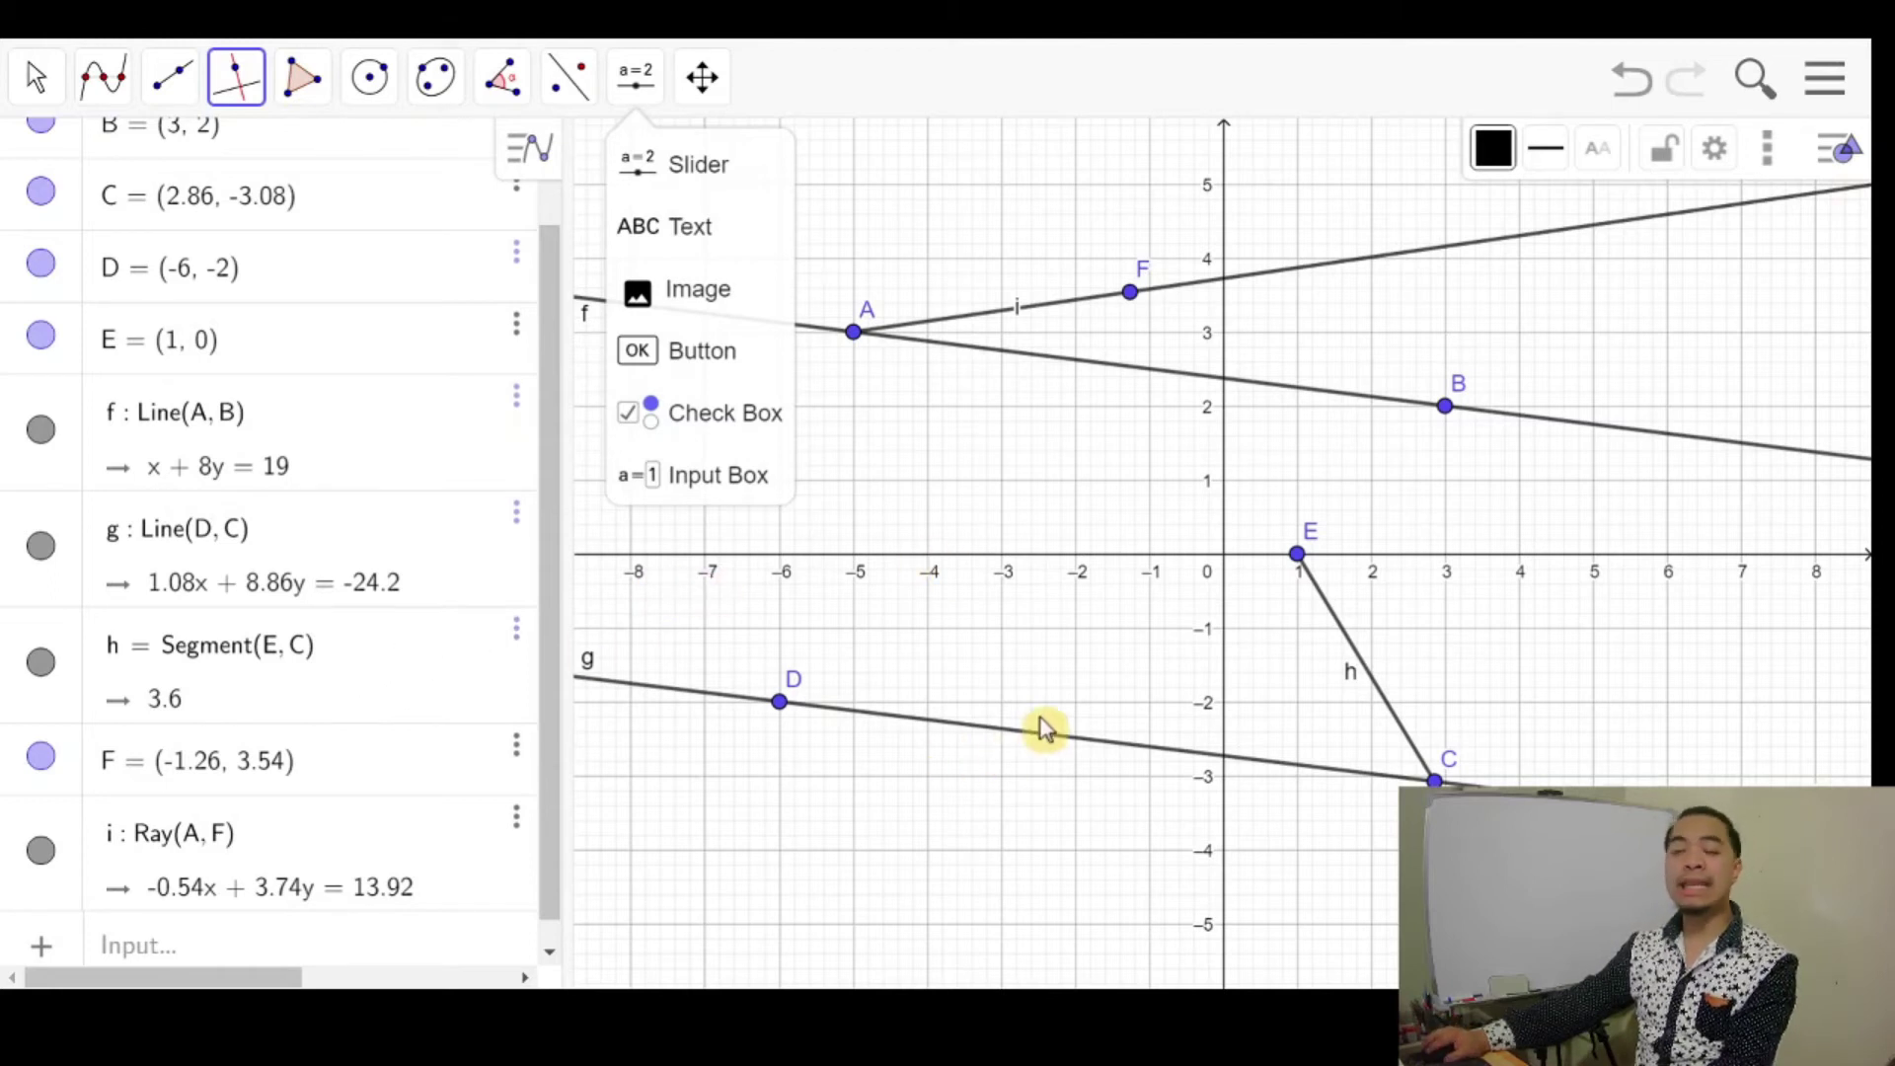
left_click(701, 801)
scroll(567, 677, "up", 2)
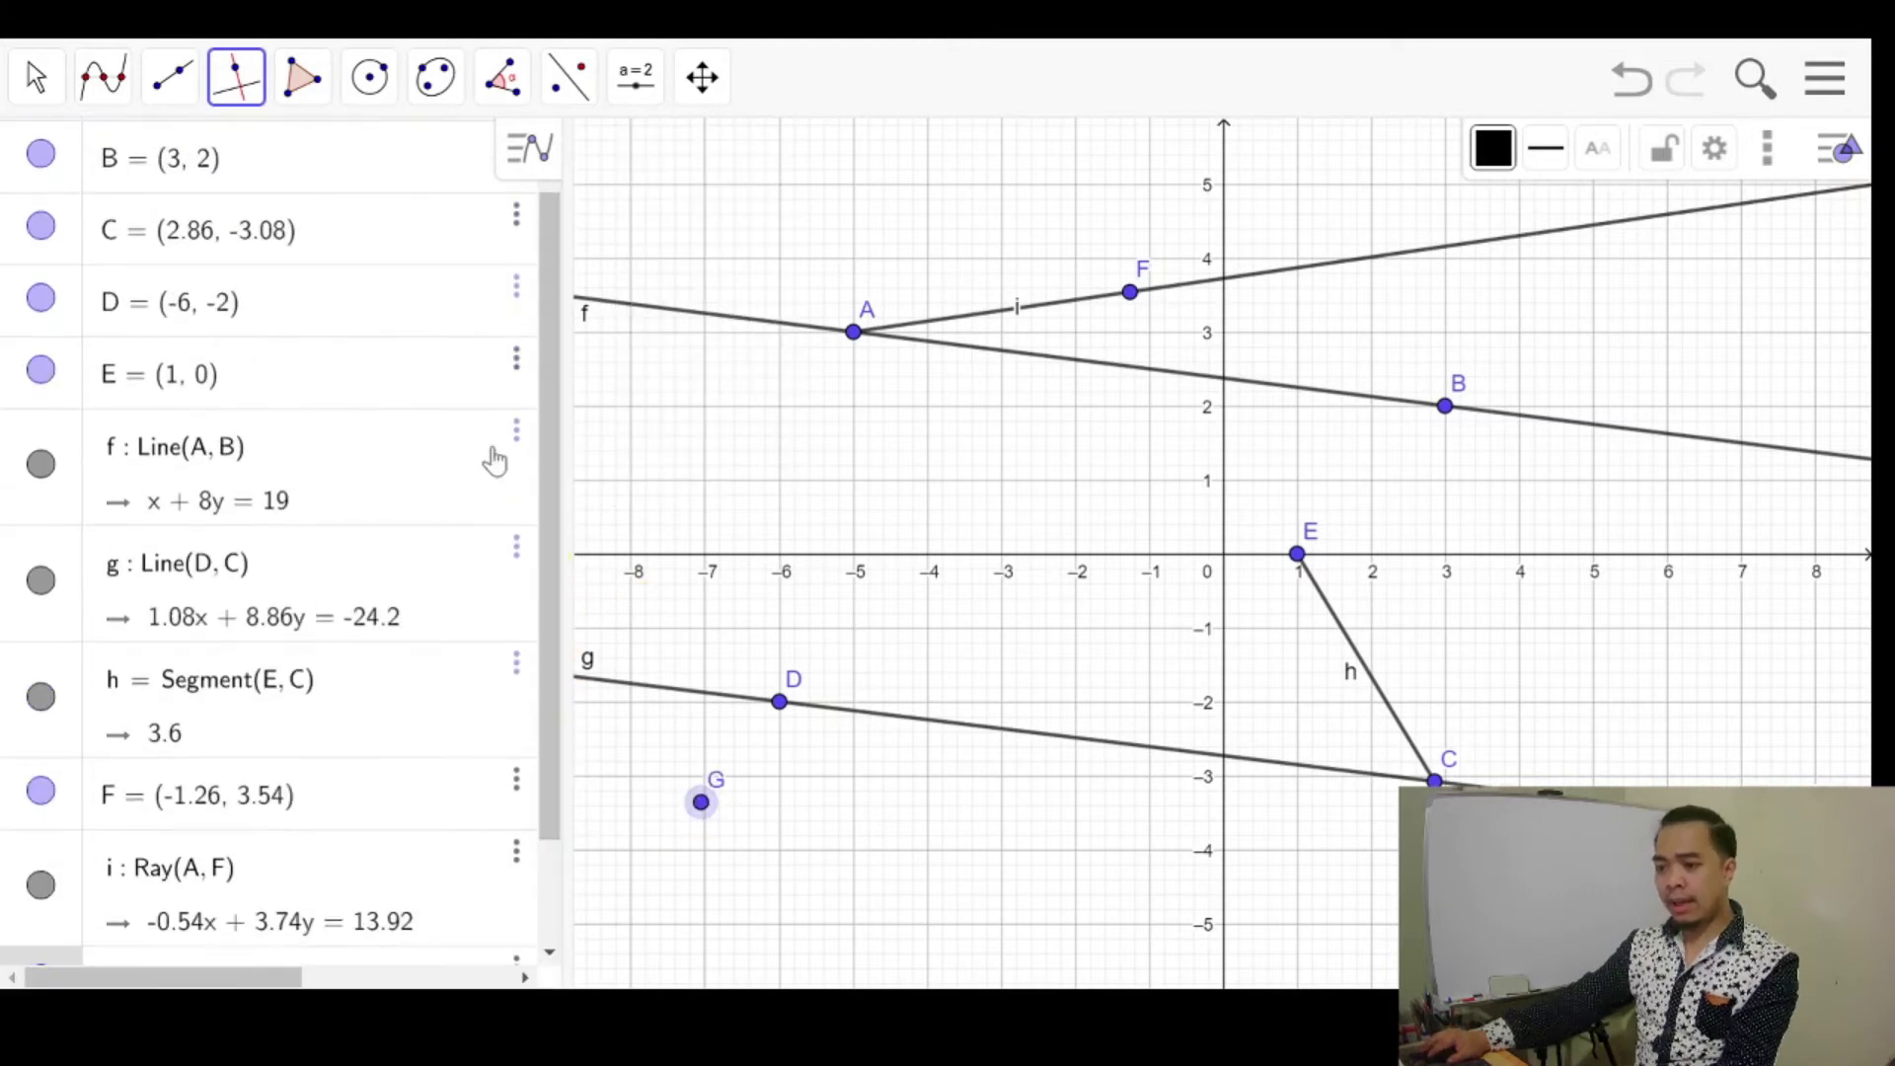
left_click(303, 95)
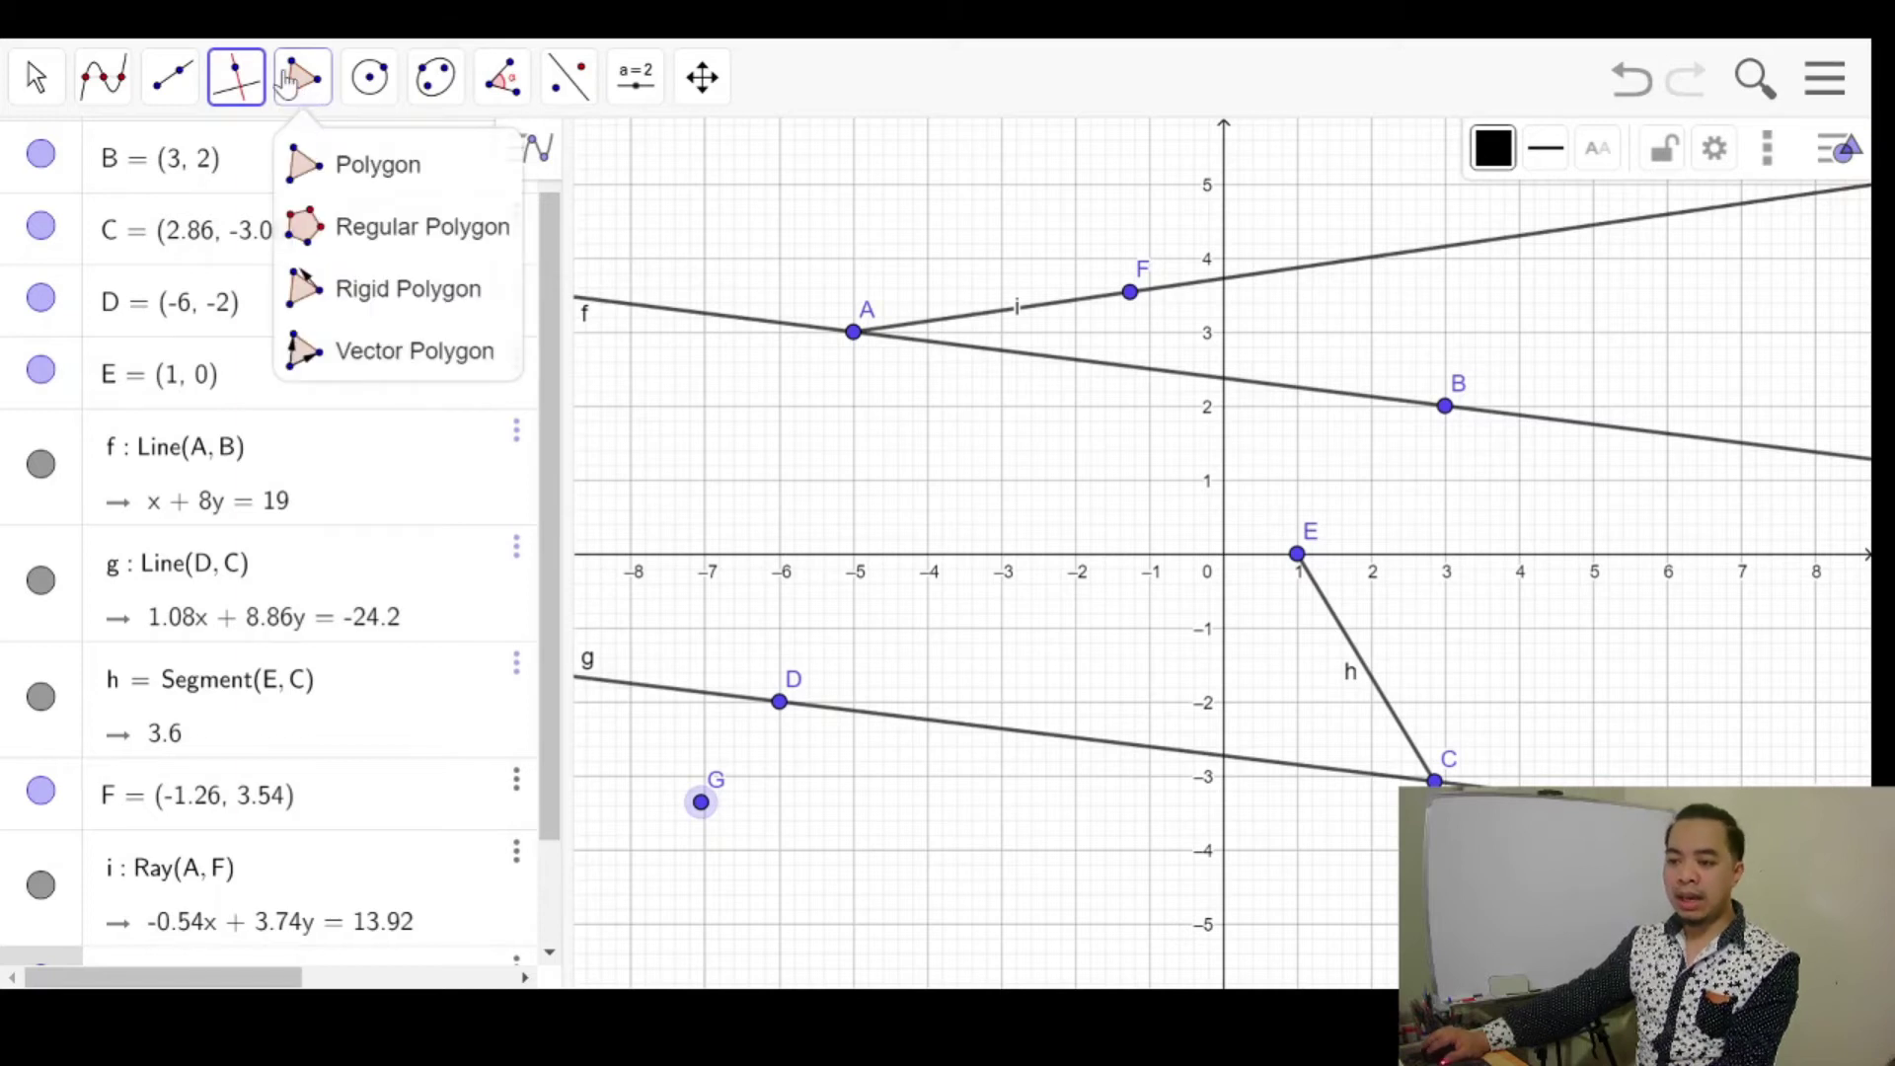
left_click(102, 87)
left_click(108, 87)
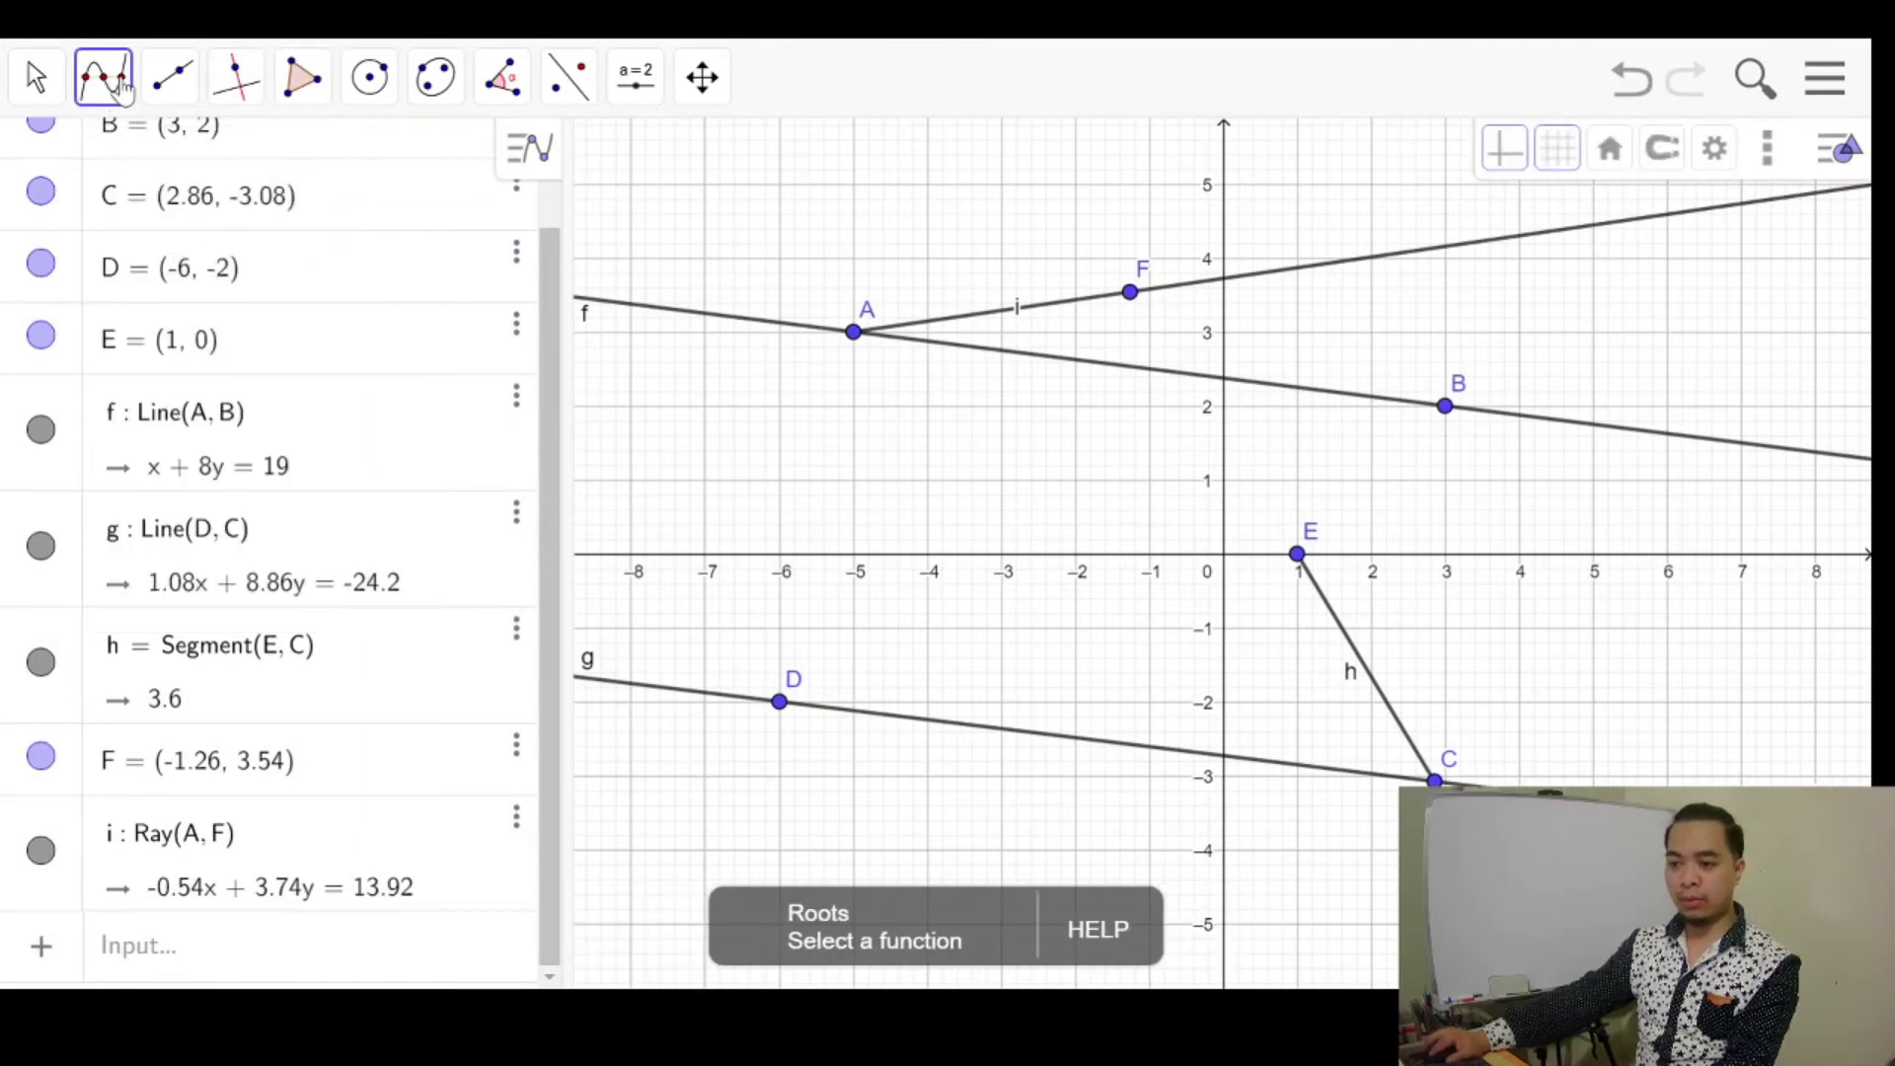
left_click(119, 89)
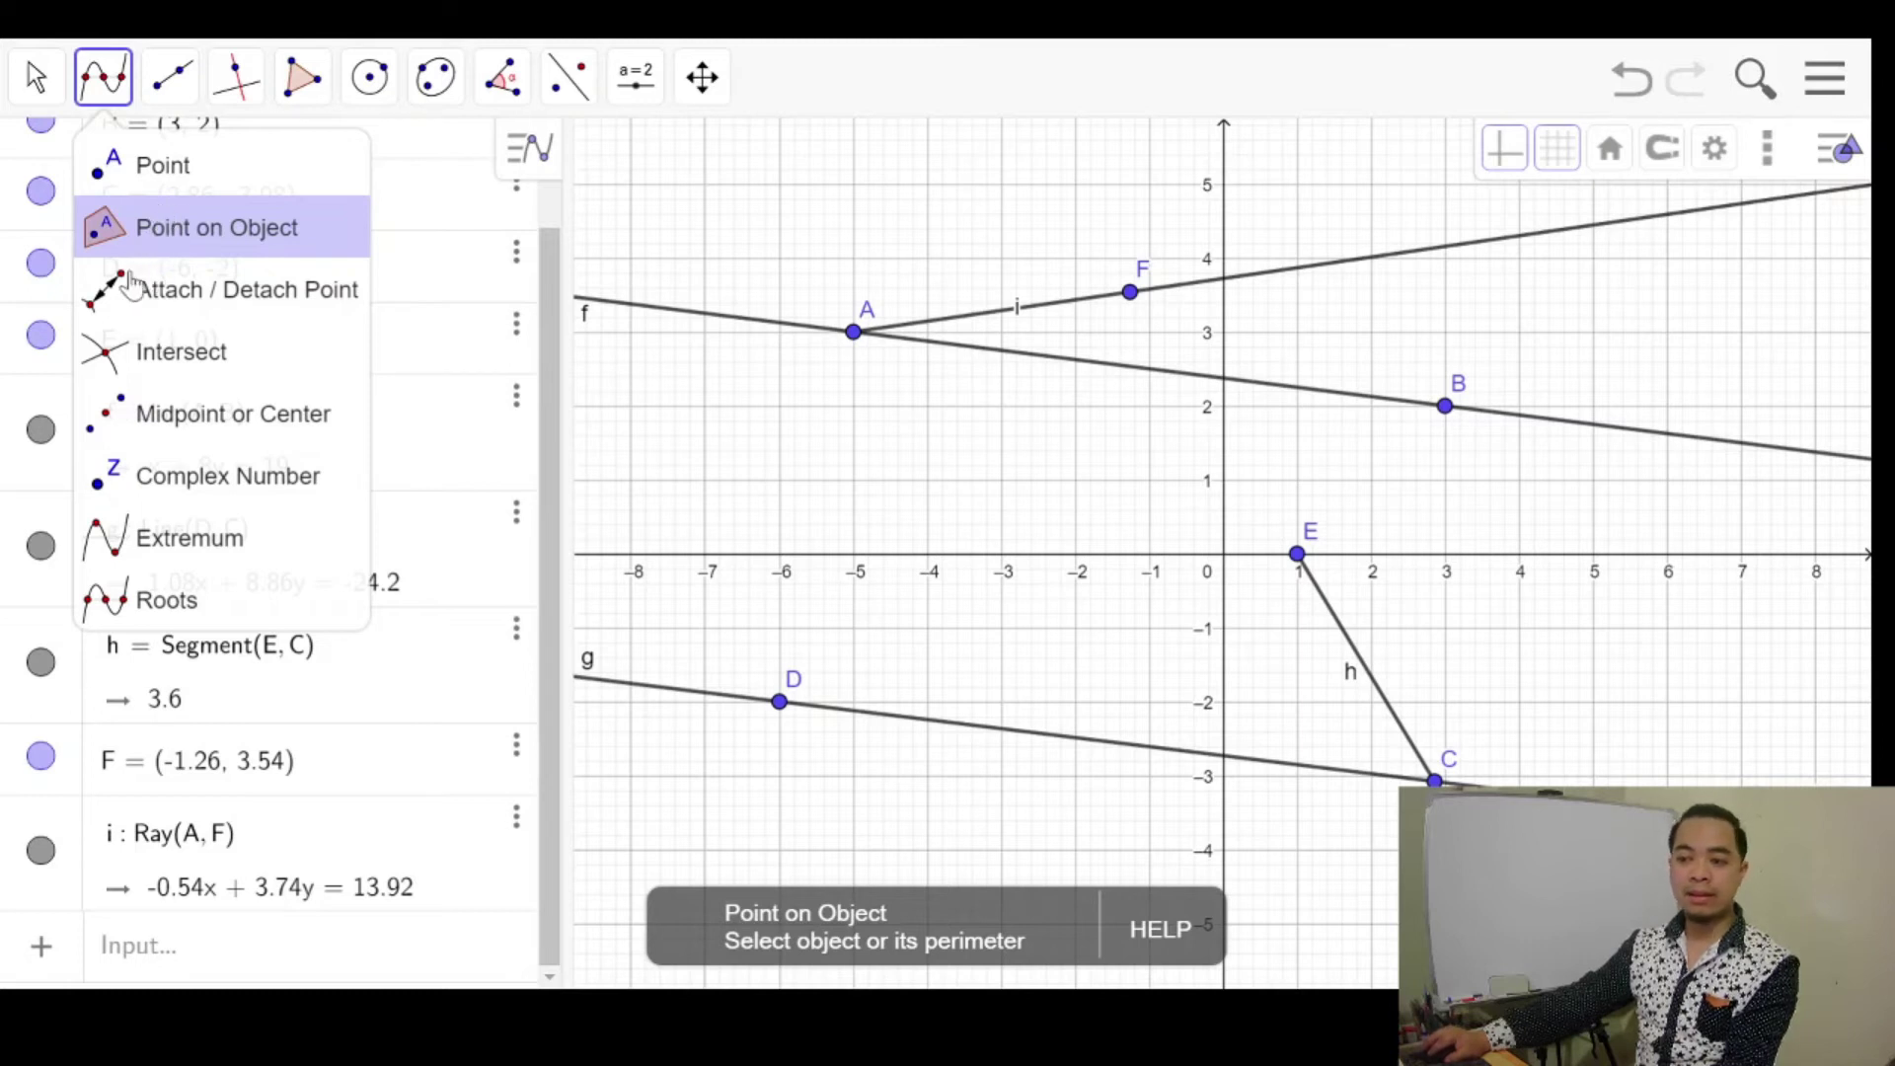
mouse_move(166, 87)
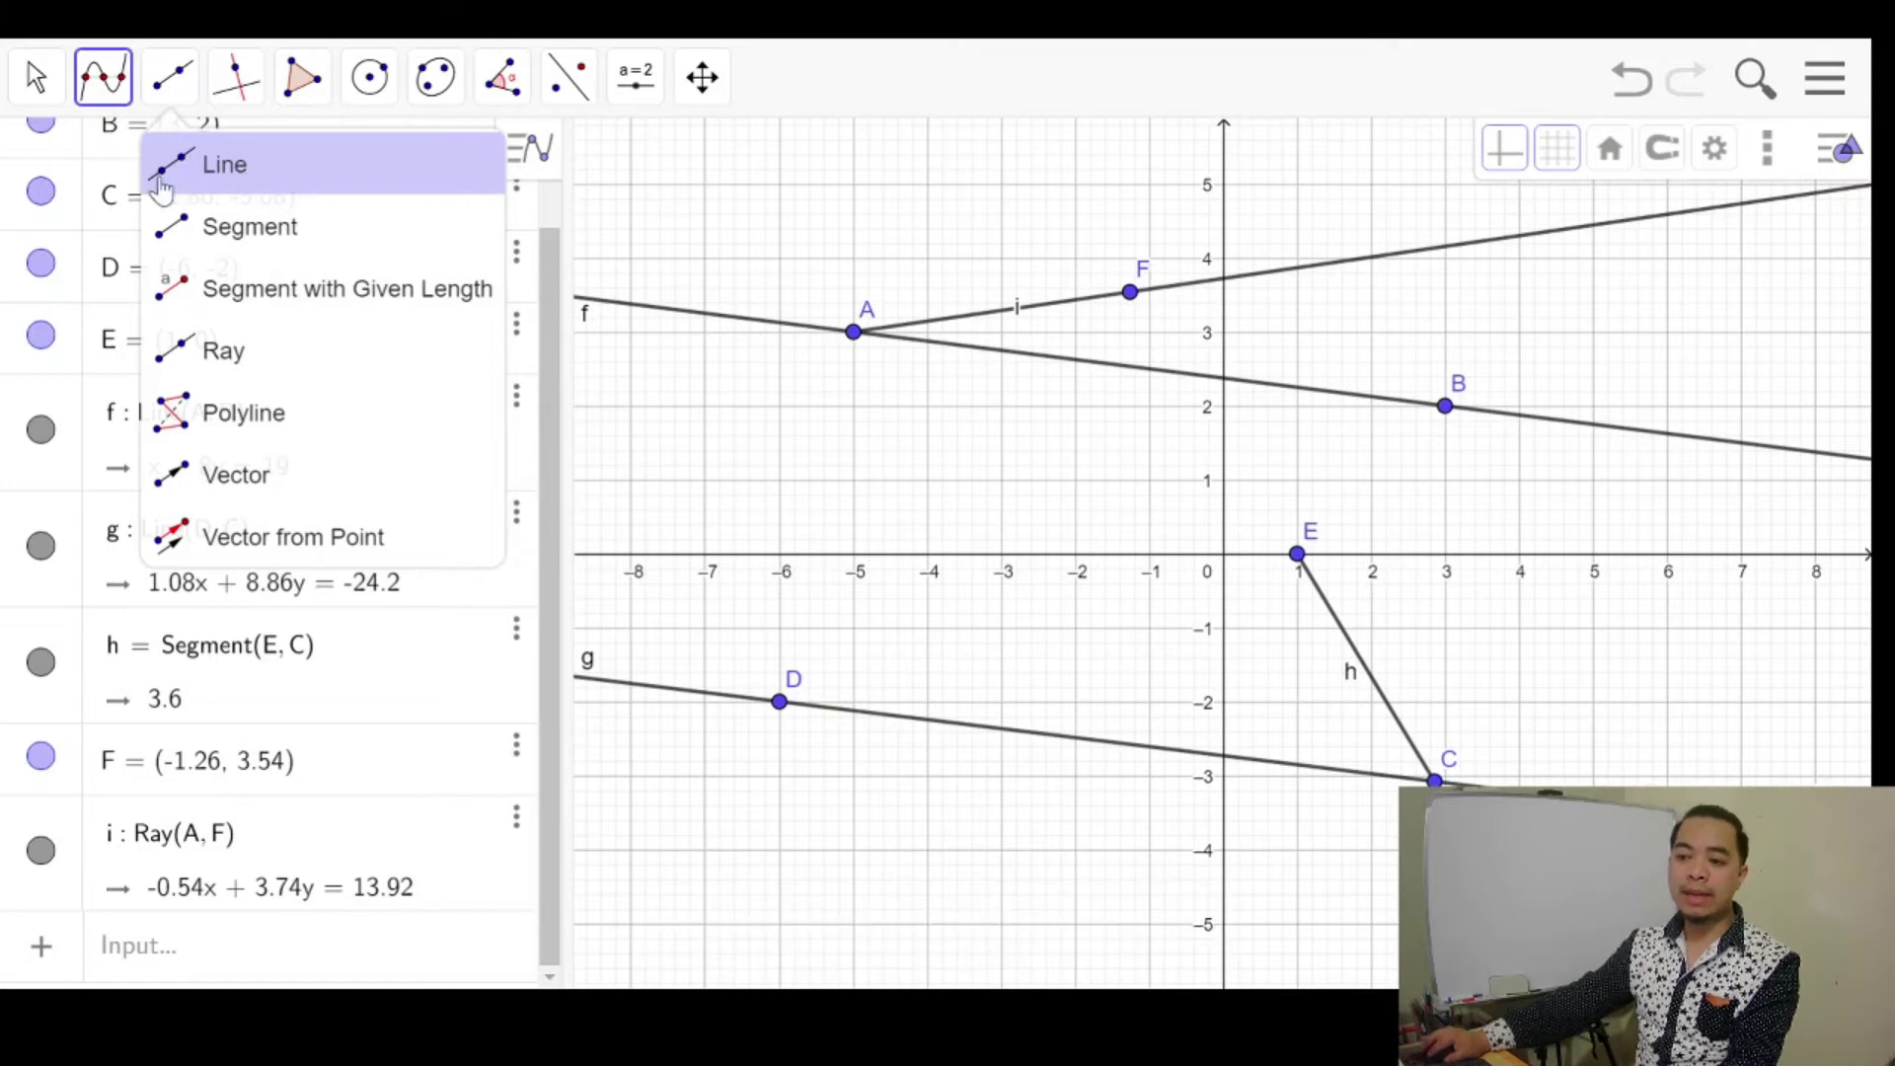
Review the Segment and Segment with Given Length tools, and the Perpendicular Line tool with its related special line tools.
left_click(235, 235)
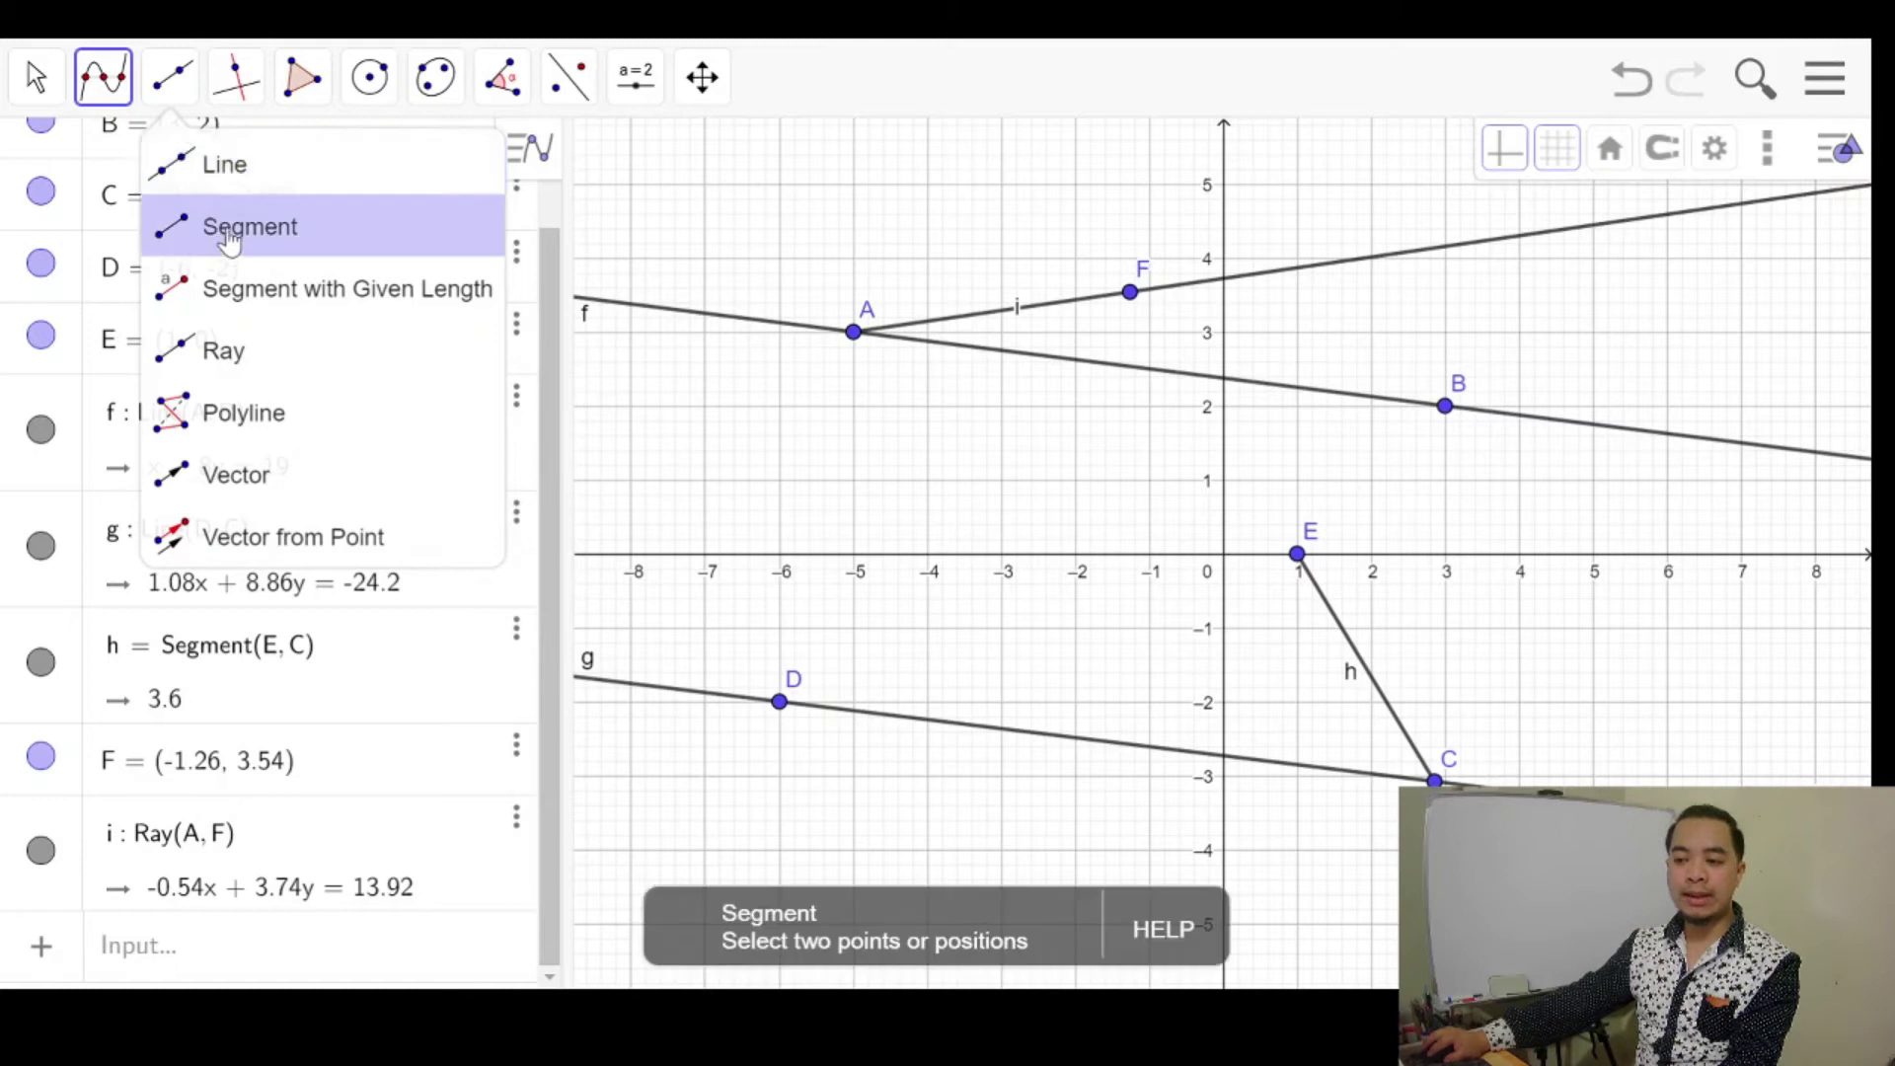
left_click(242, 298)
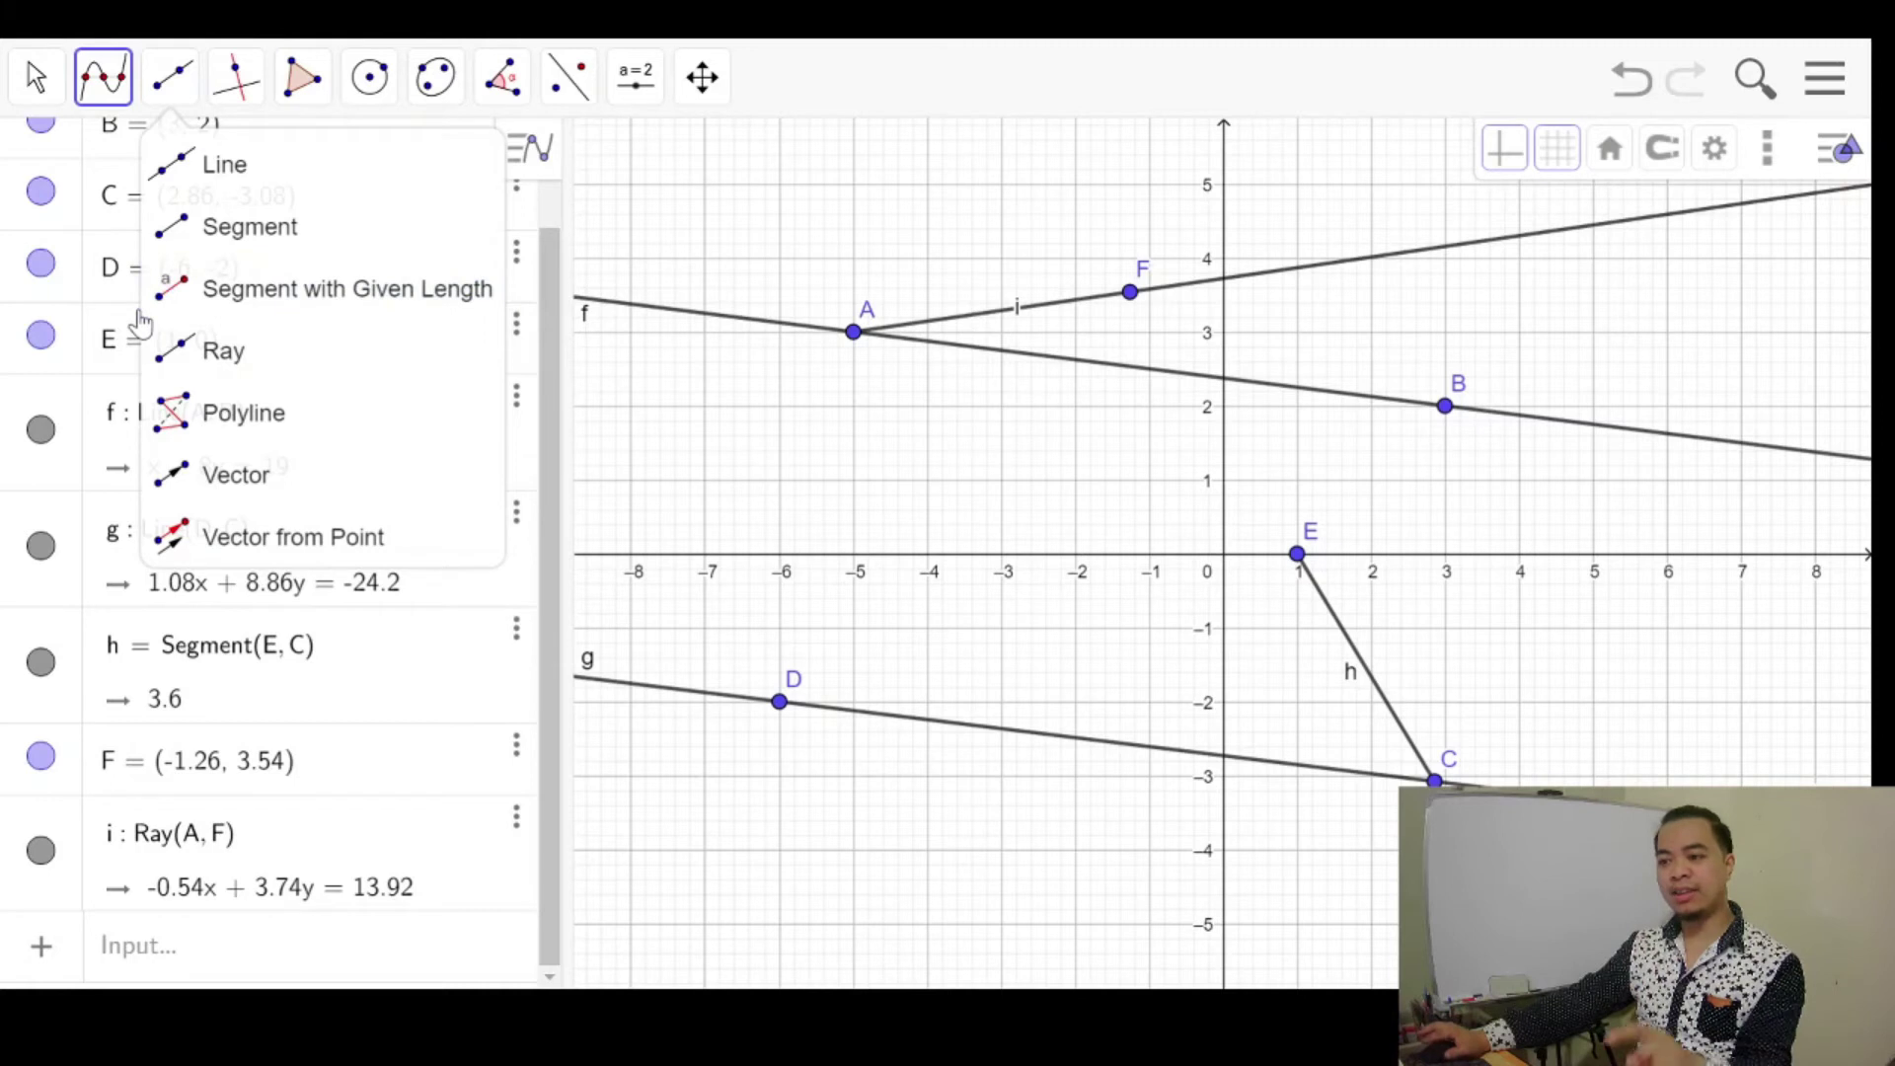
left_click(163, 309)
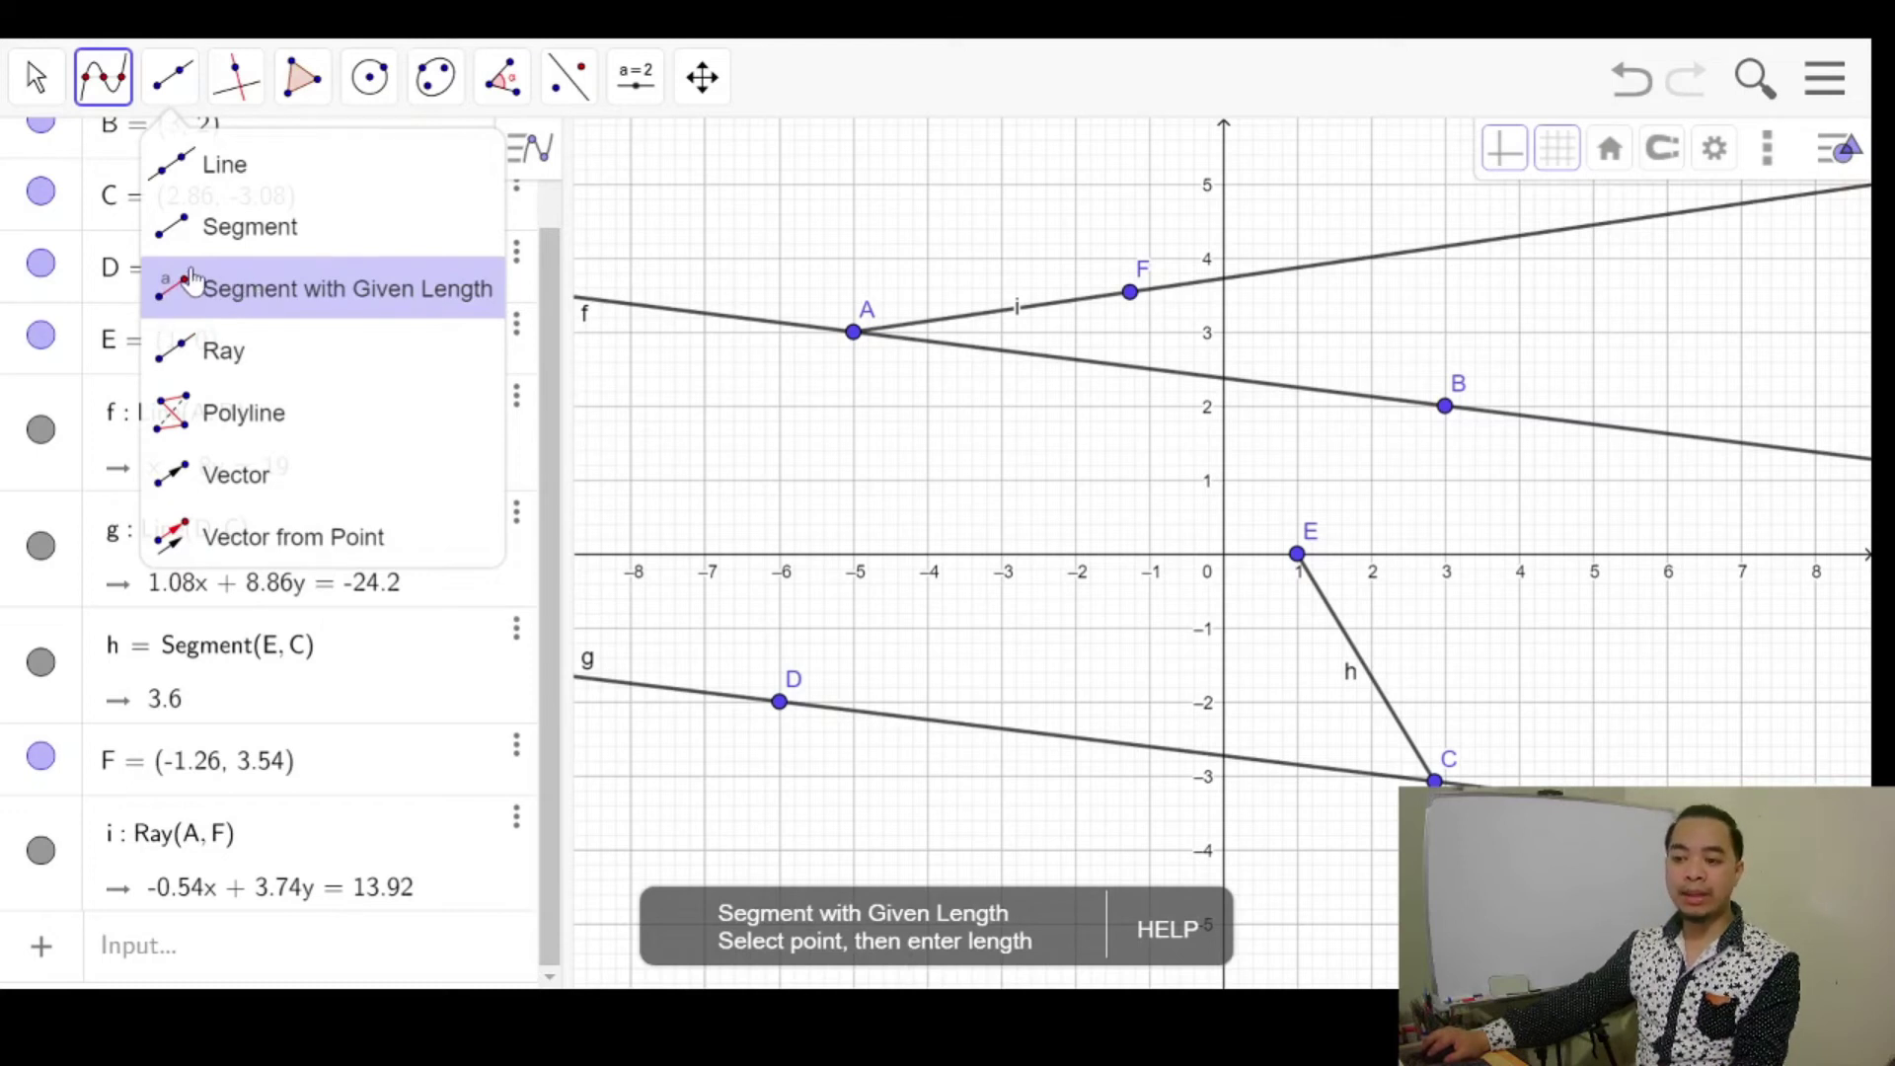
left_click(236, 96)
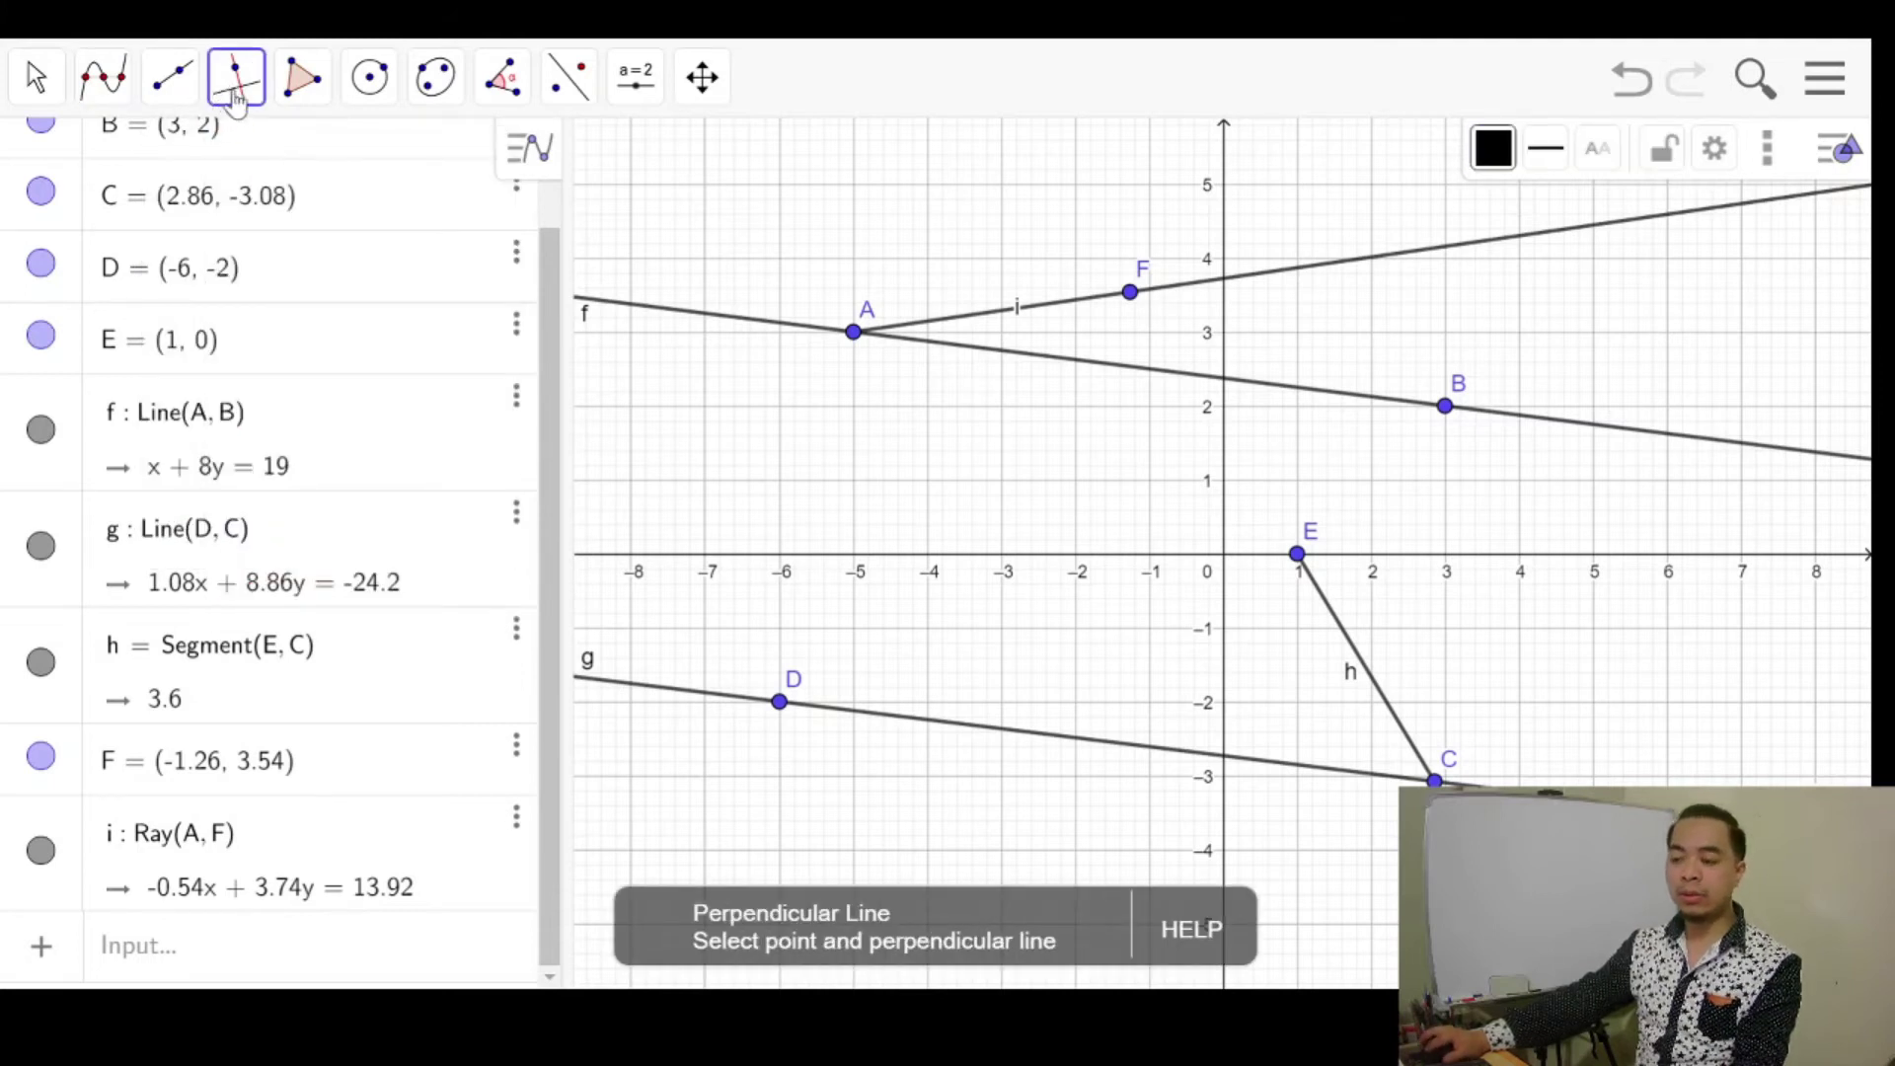
left_click(236, 95)
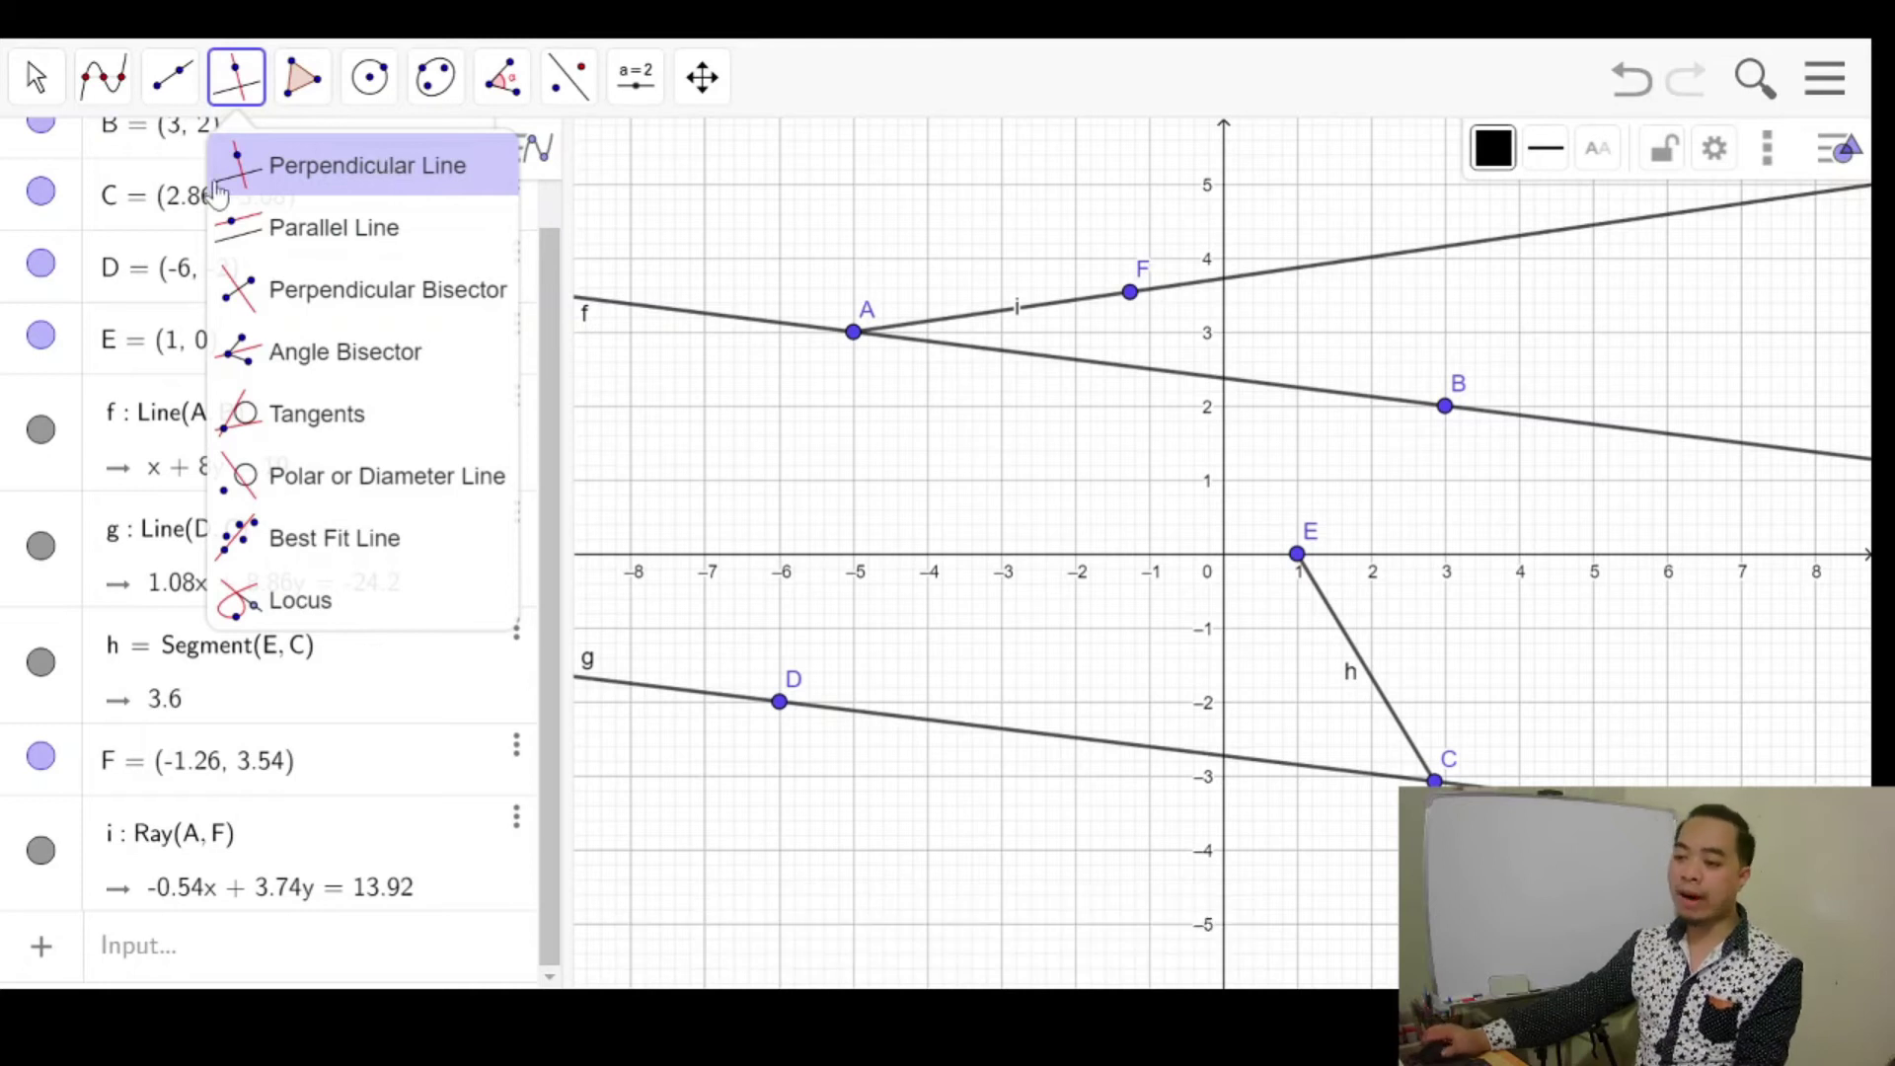
left_click(282, 178)
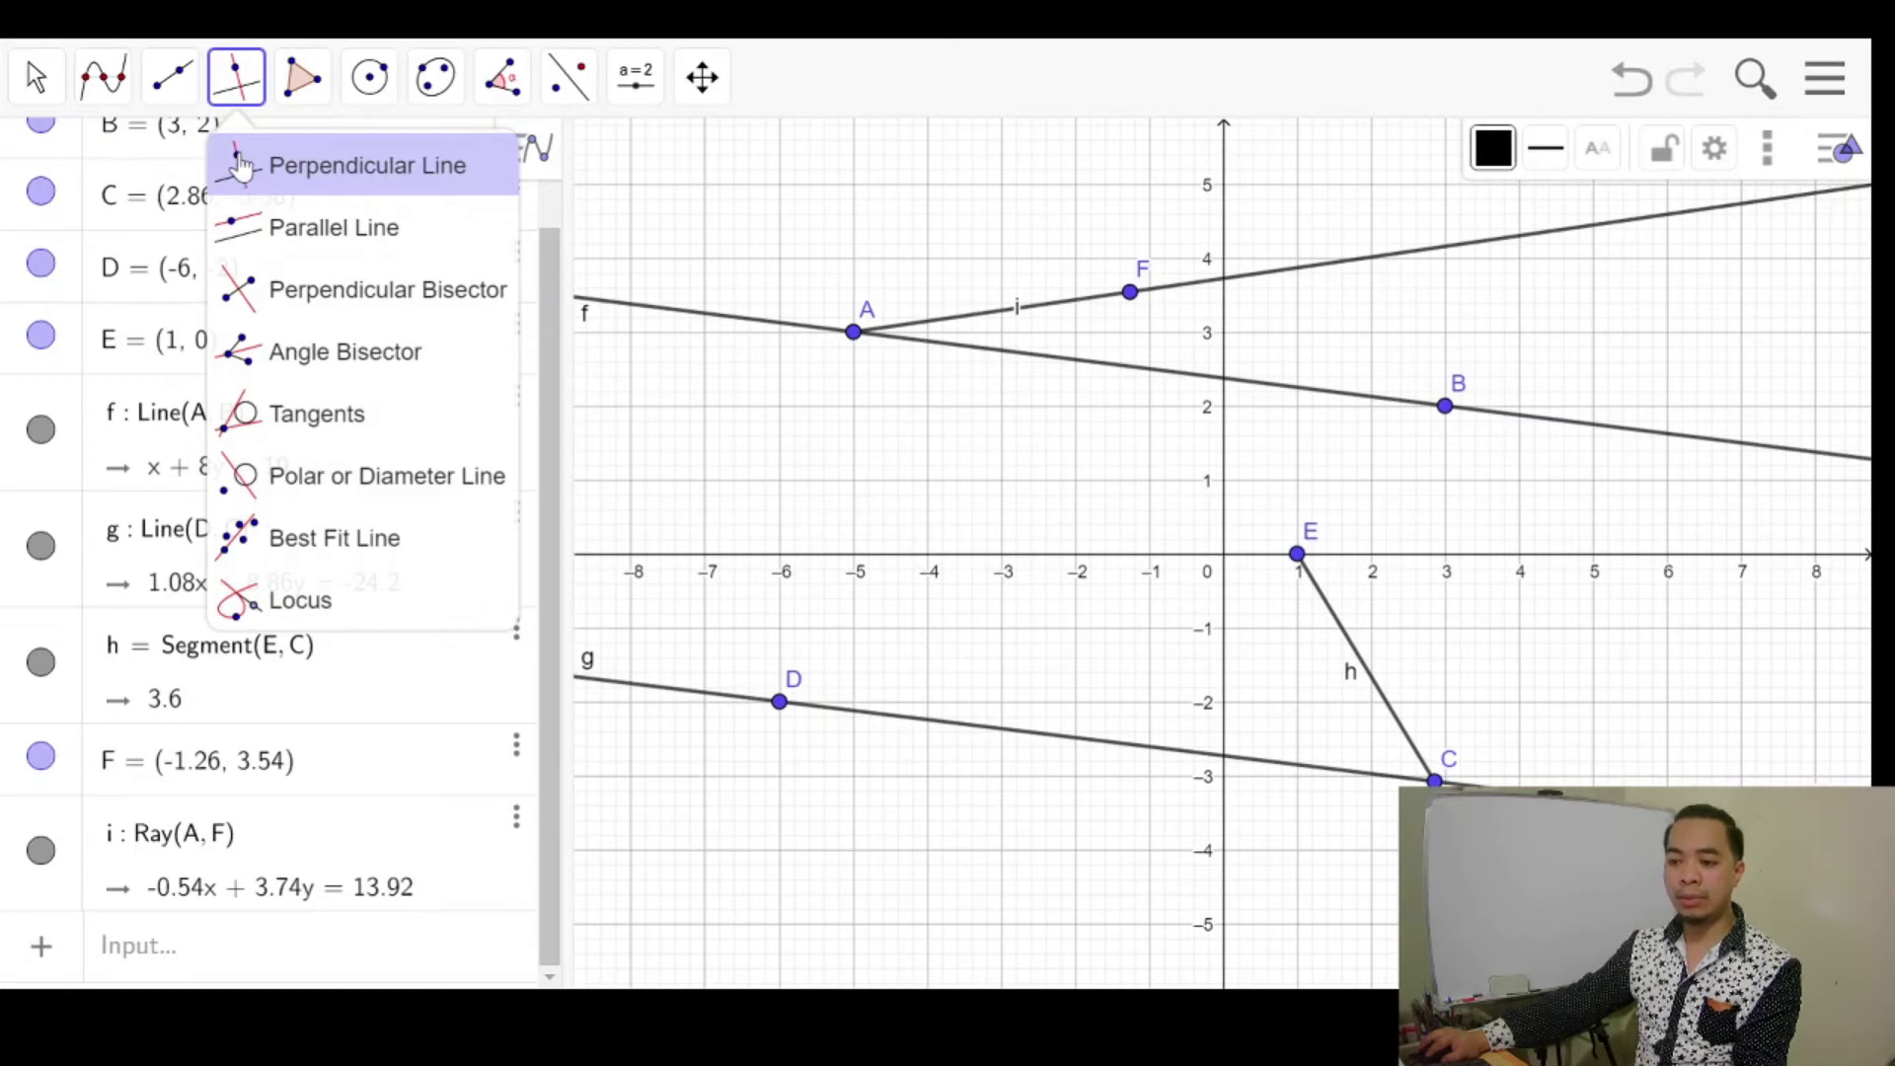
left_click(326, 183)
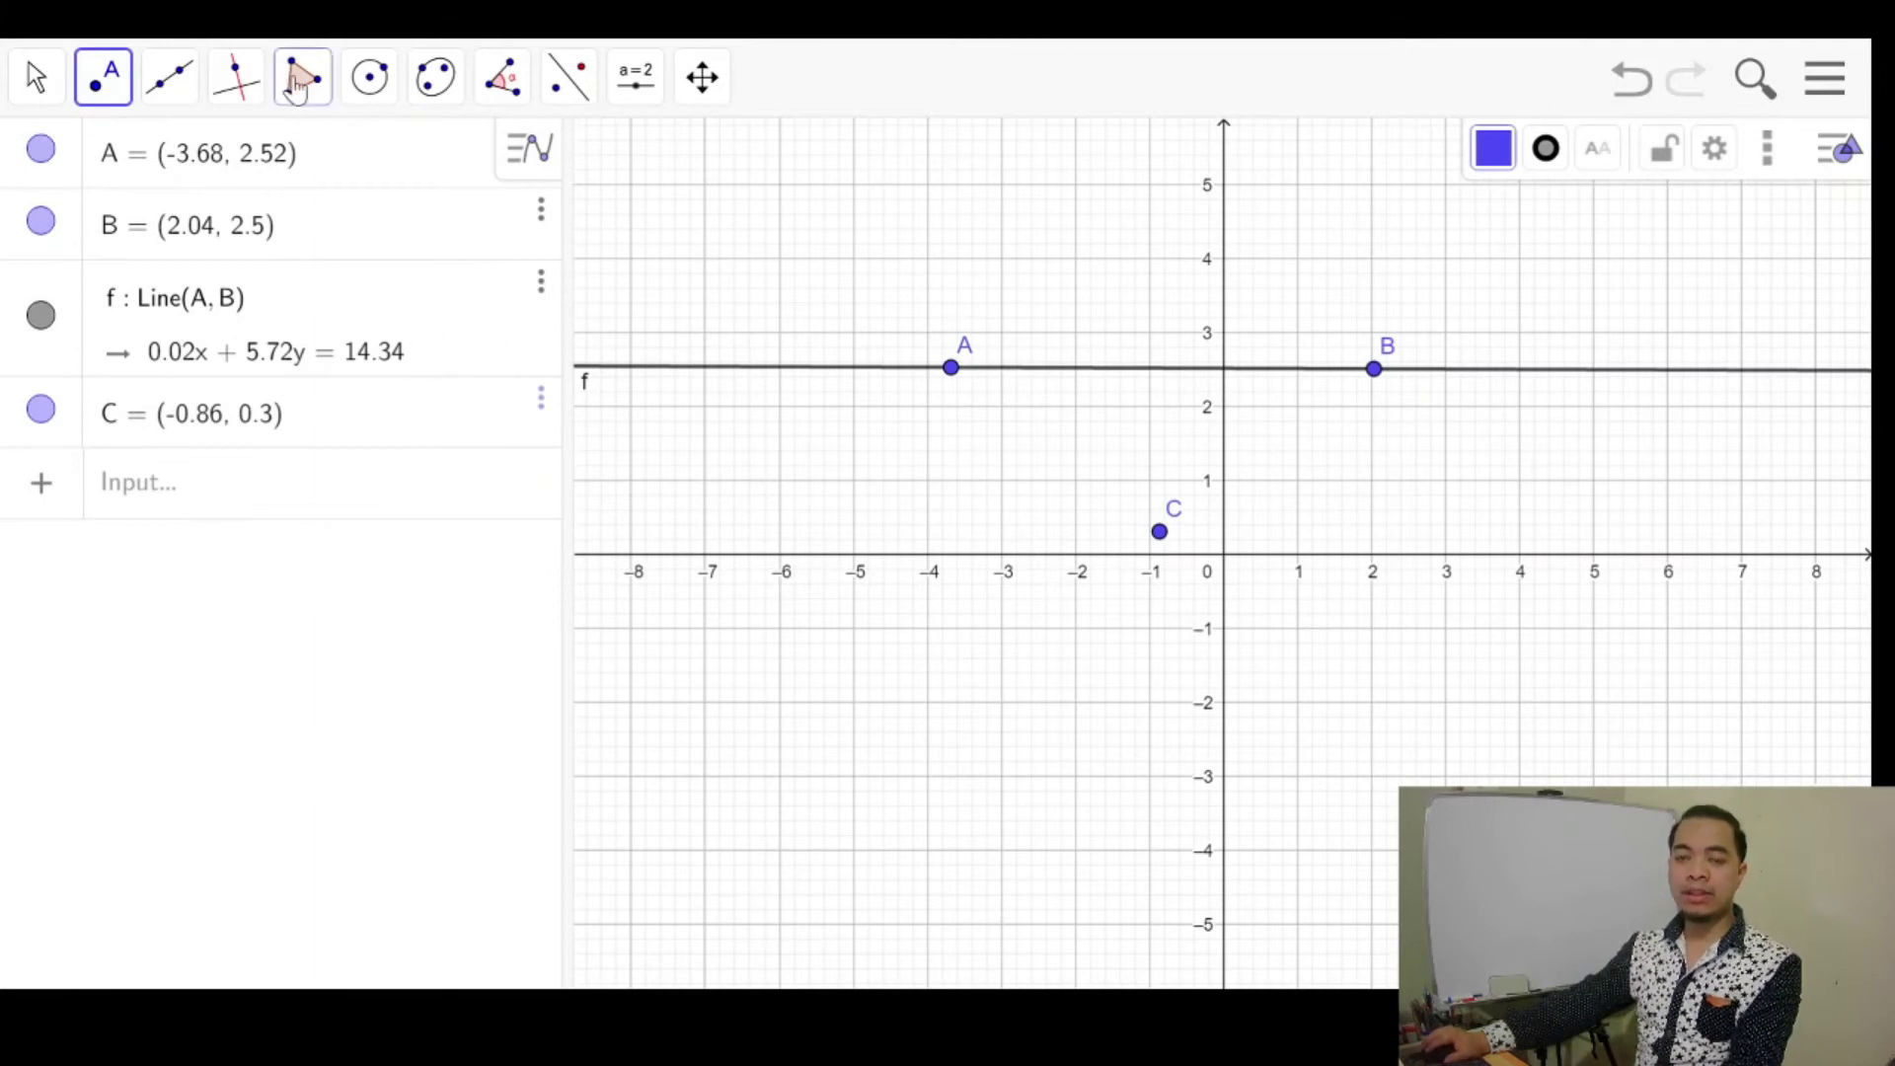
Construct a line through point C perpendicular to line AB with the Perpendicular Line tool.
left_click(235, 91)
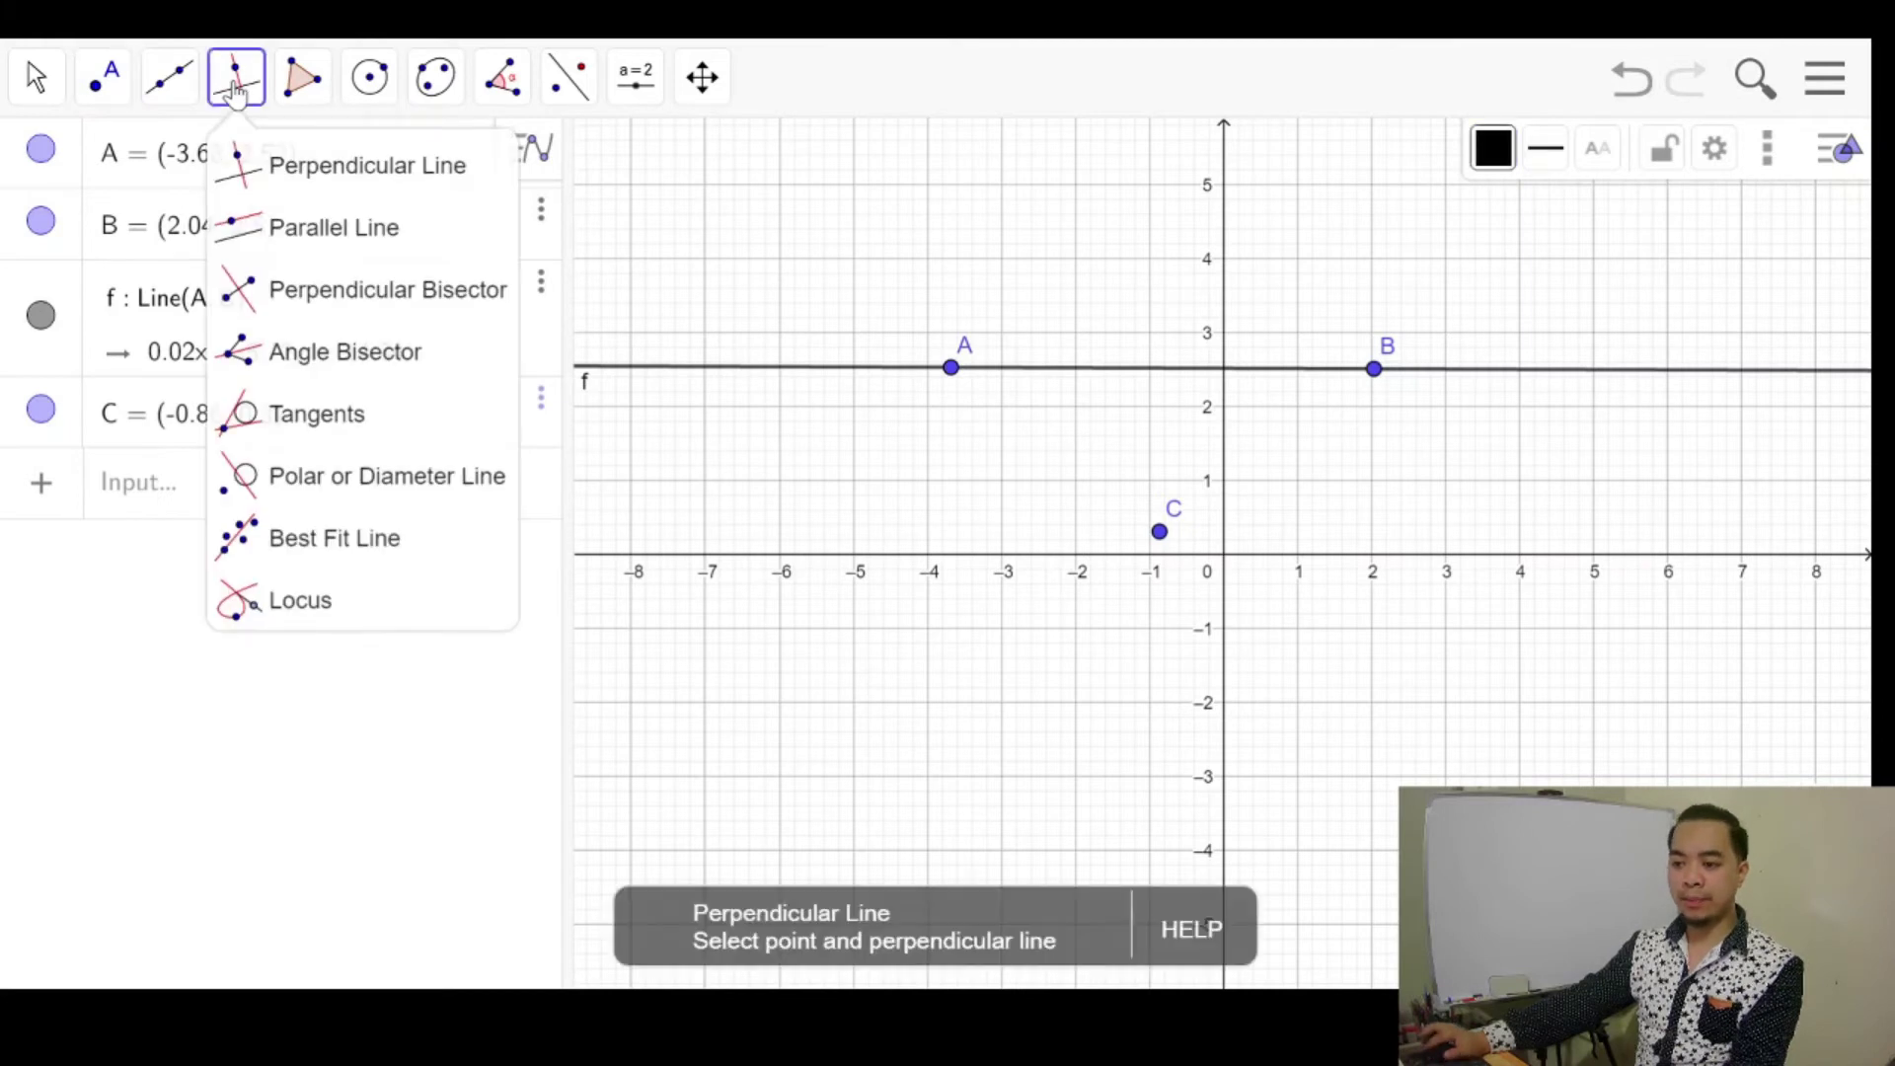
left_click(308, 168)
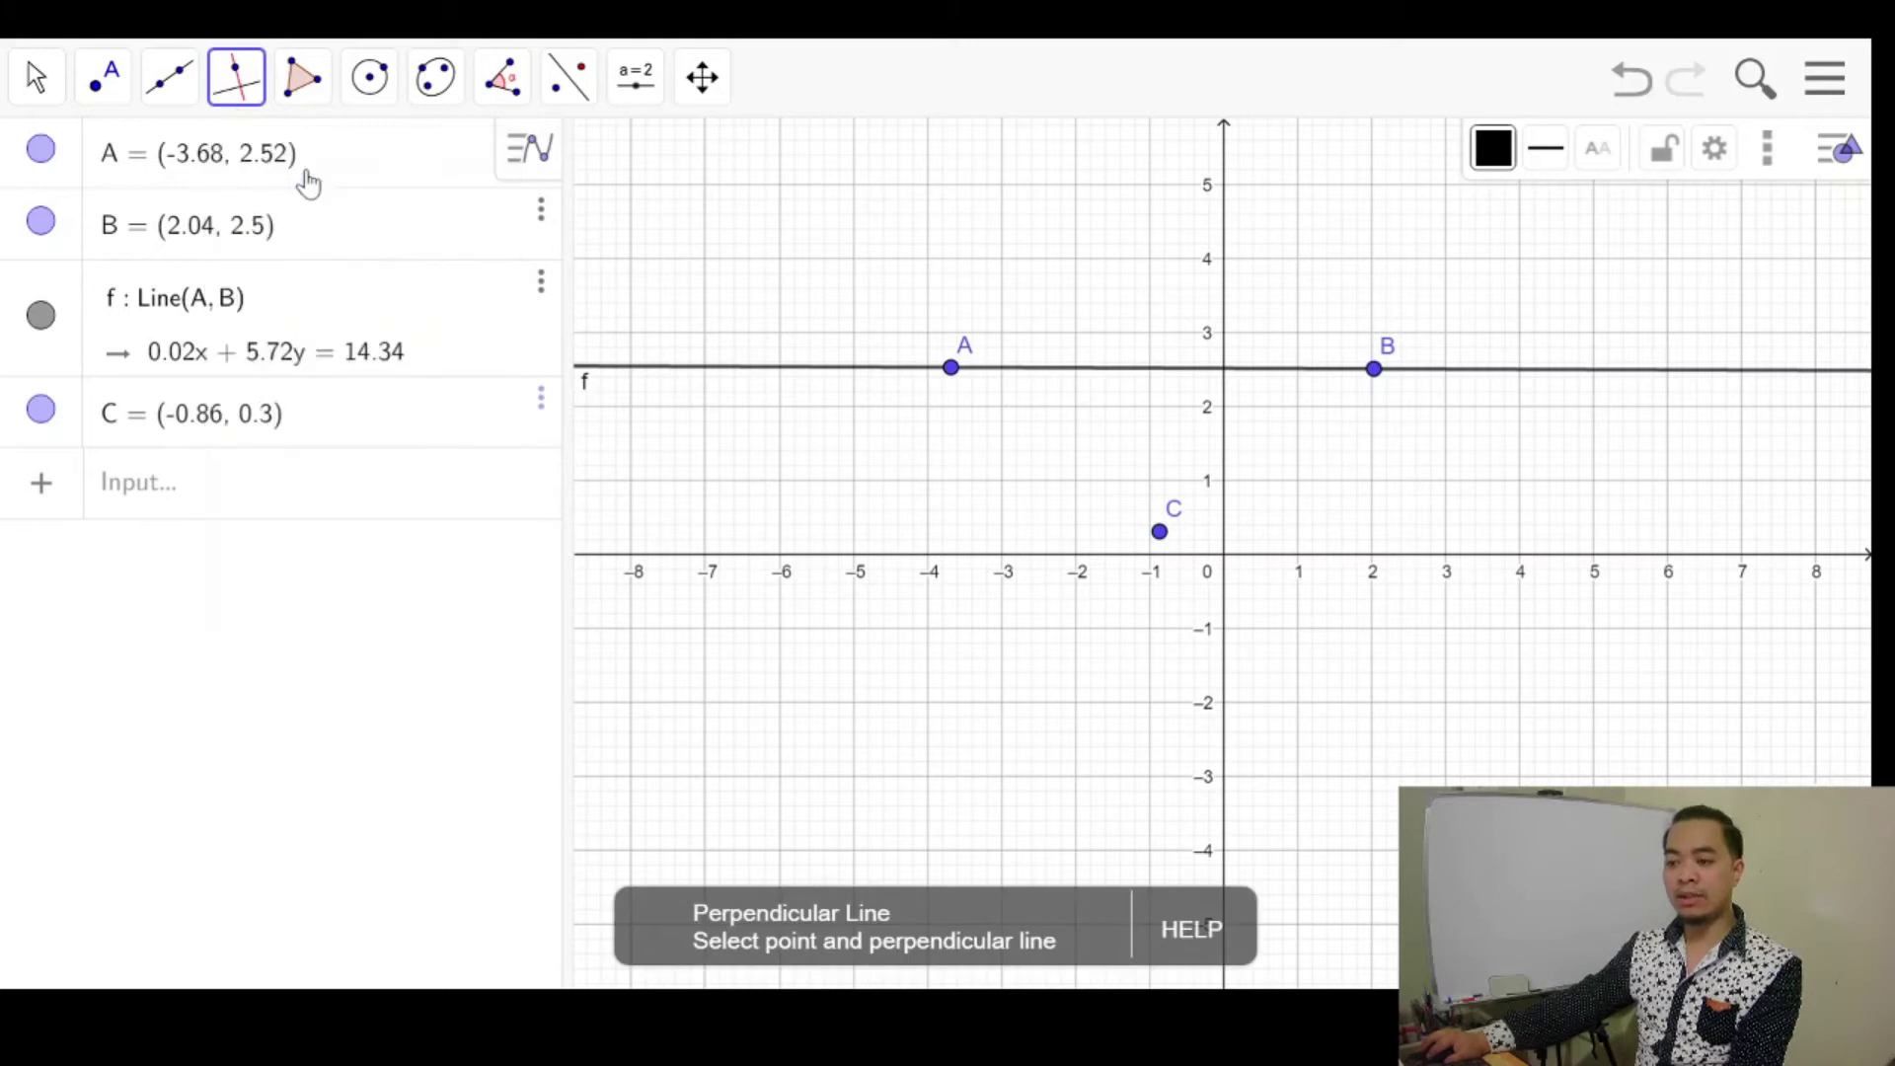
left_click(1161, 533)
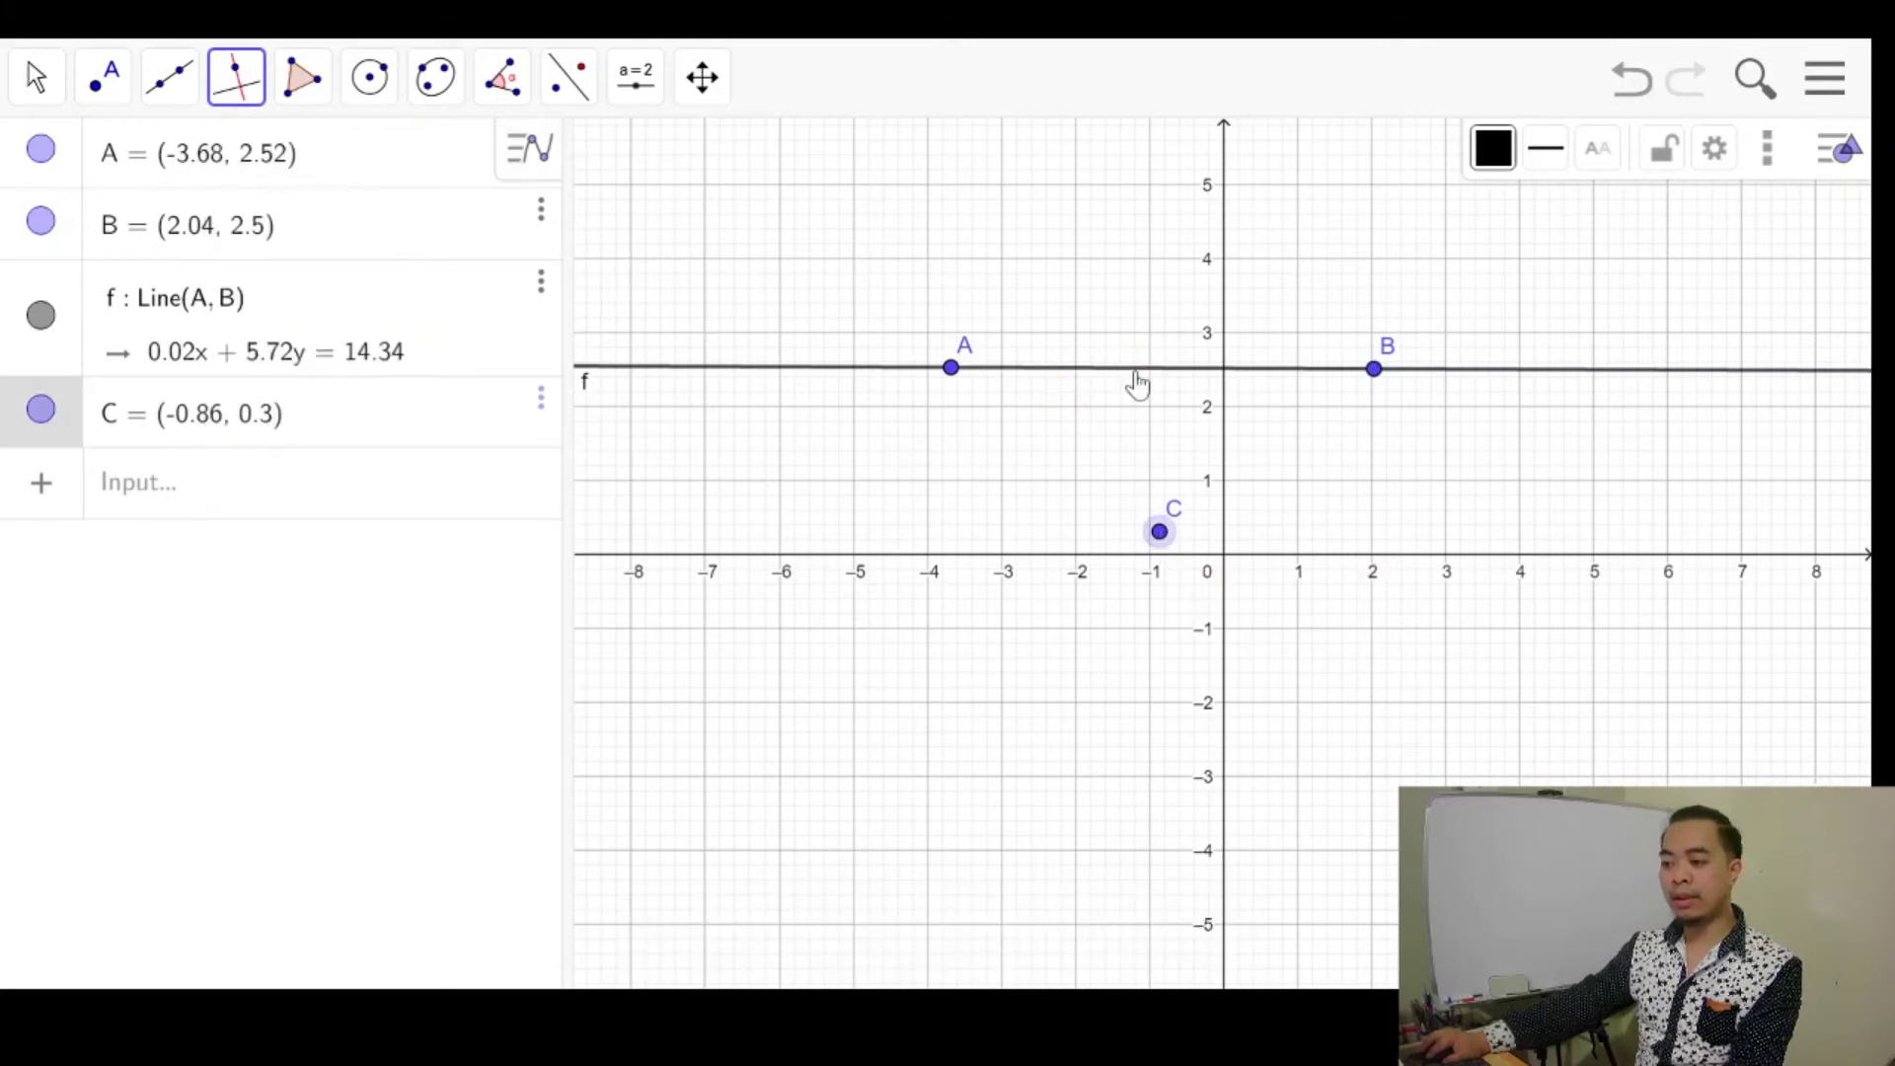
left_click(1141, 380)
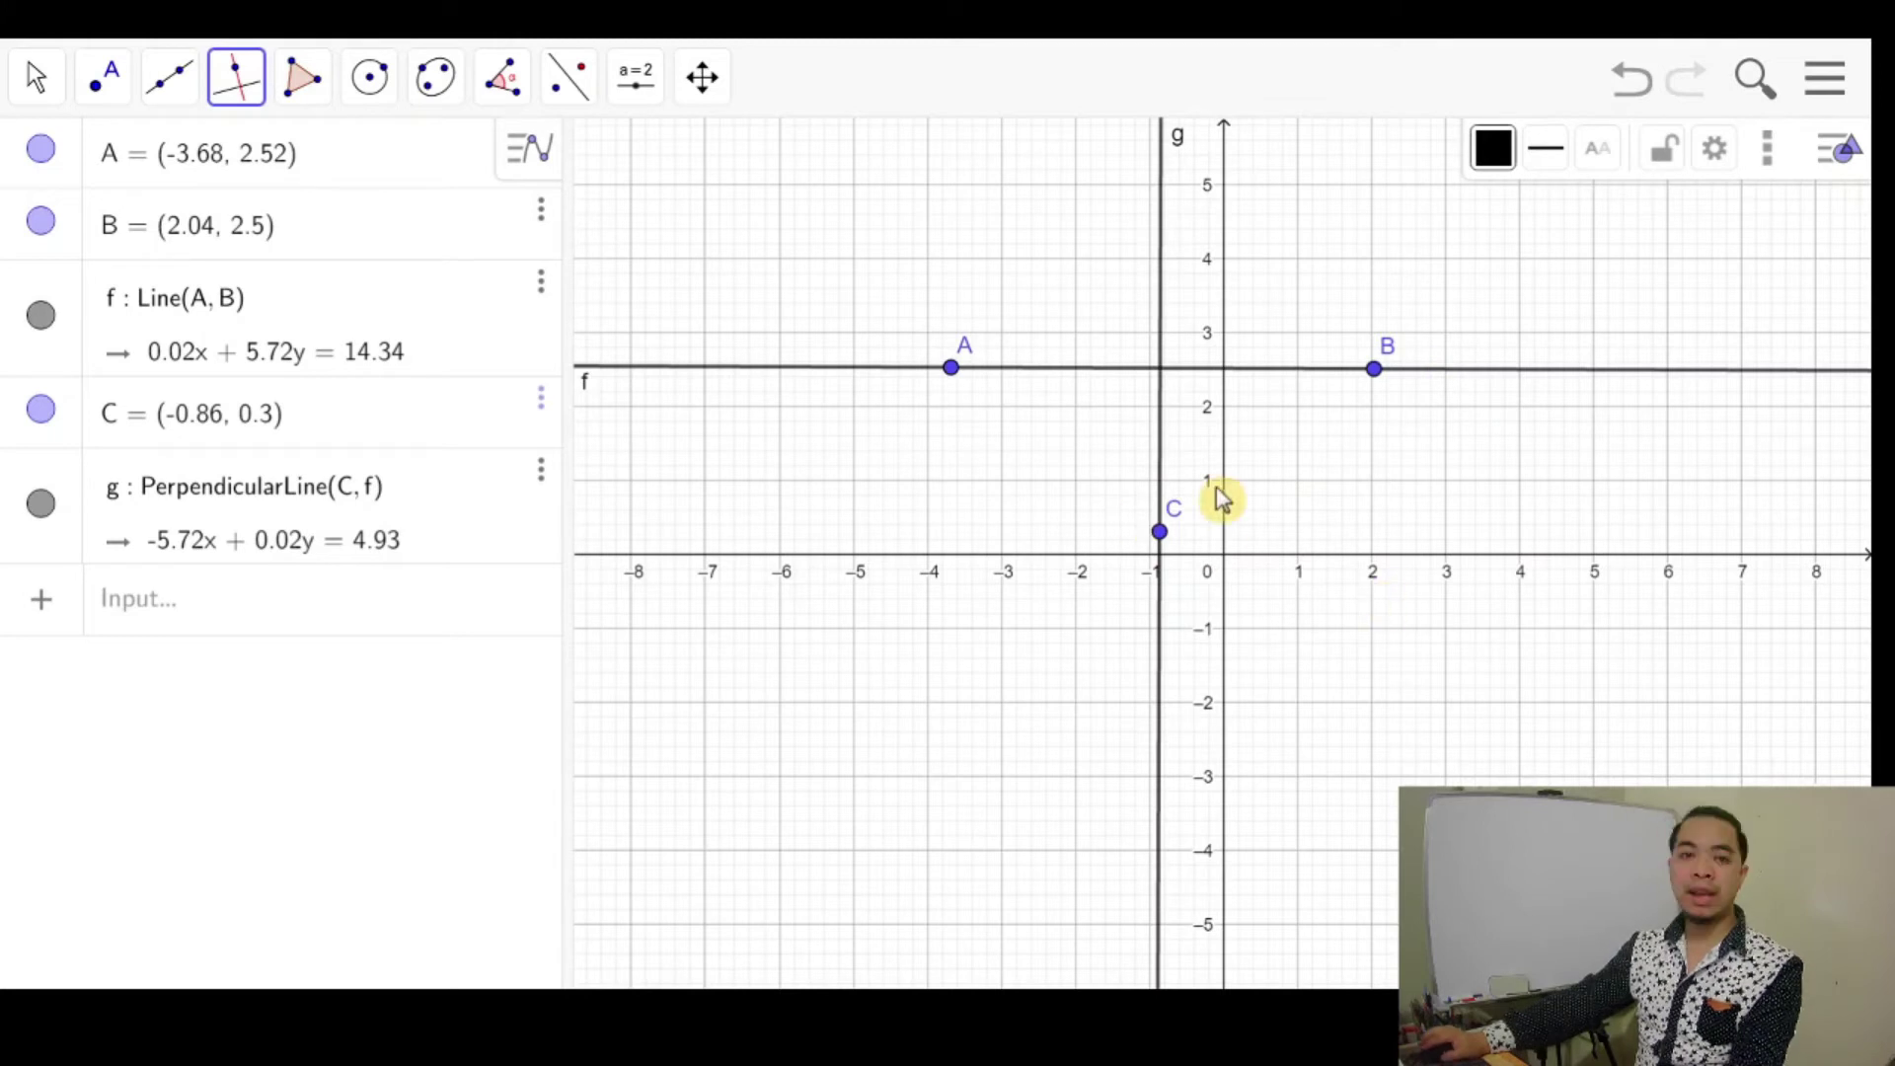
Construct a line through point C parallel to line AB with the Parallel Line tool.
left_click(236, 89)
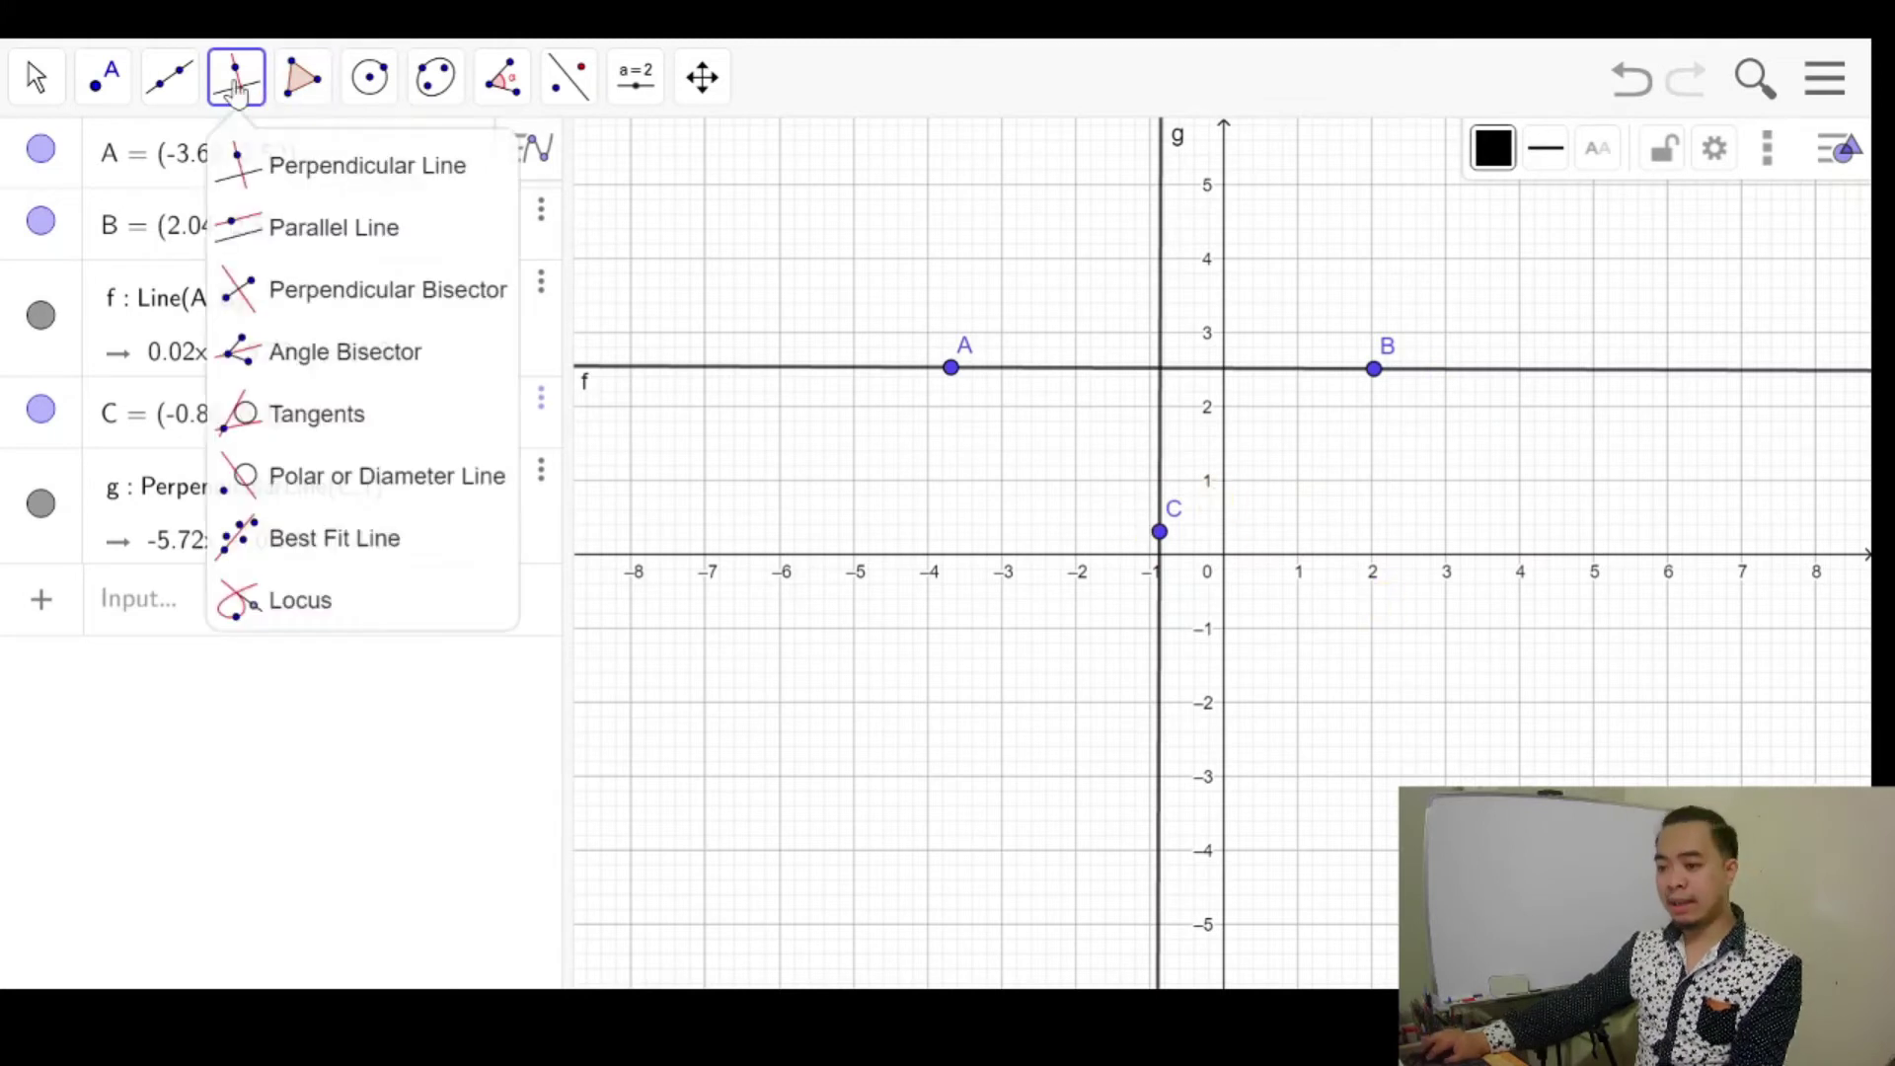
left_click(286, 237)
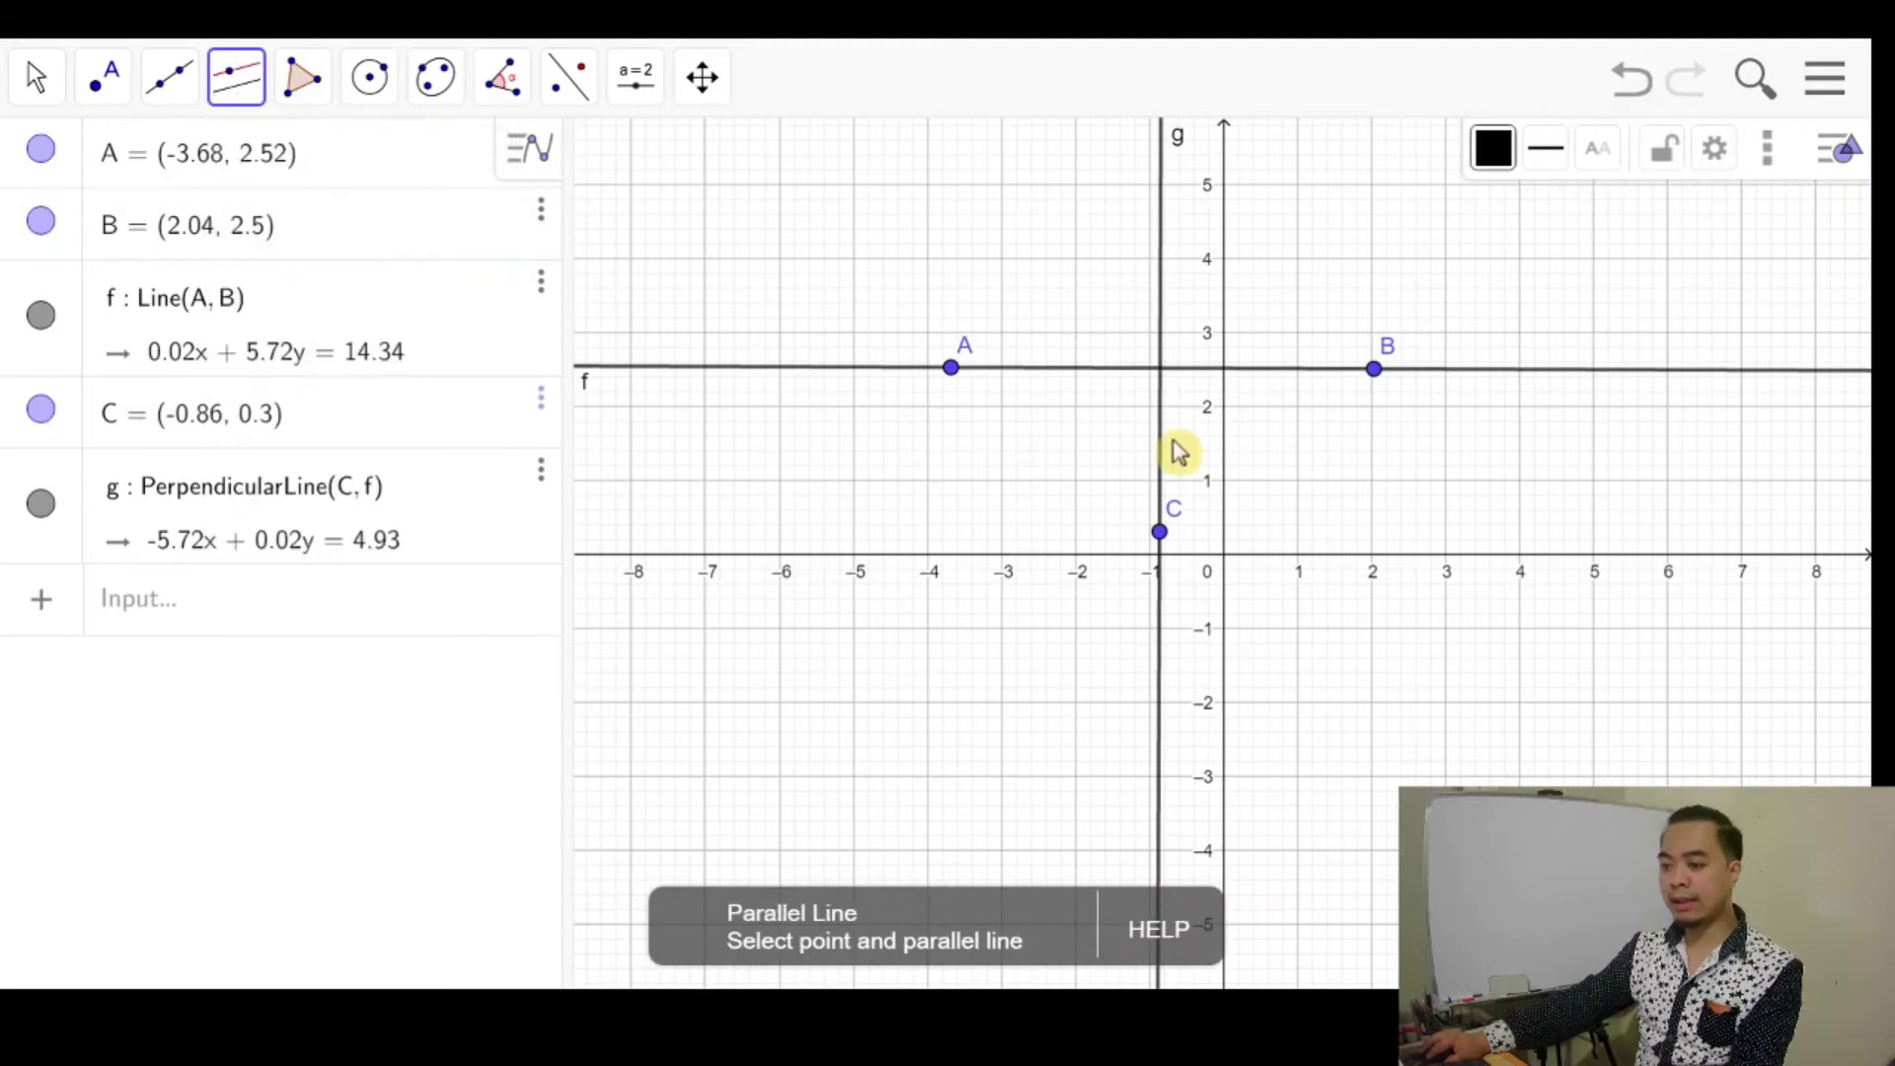
left_click(1161, 533)
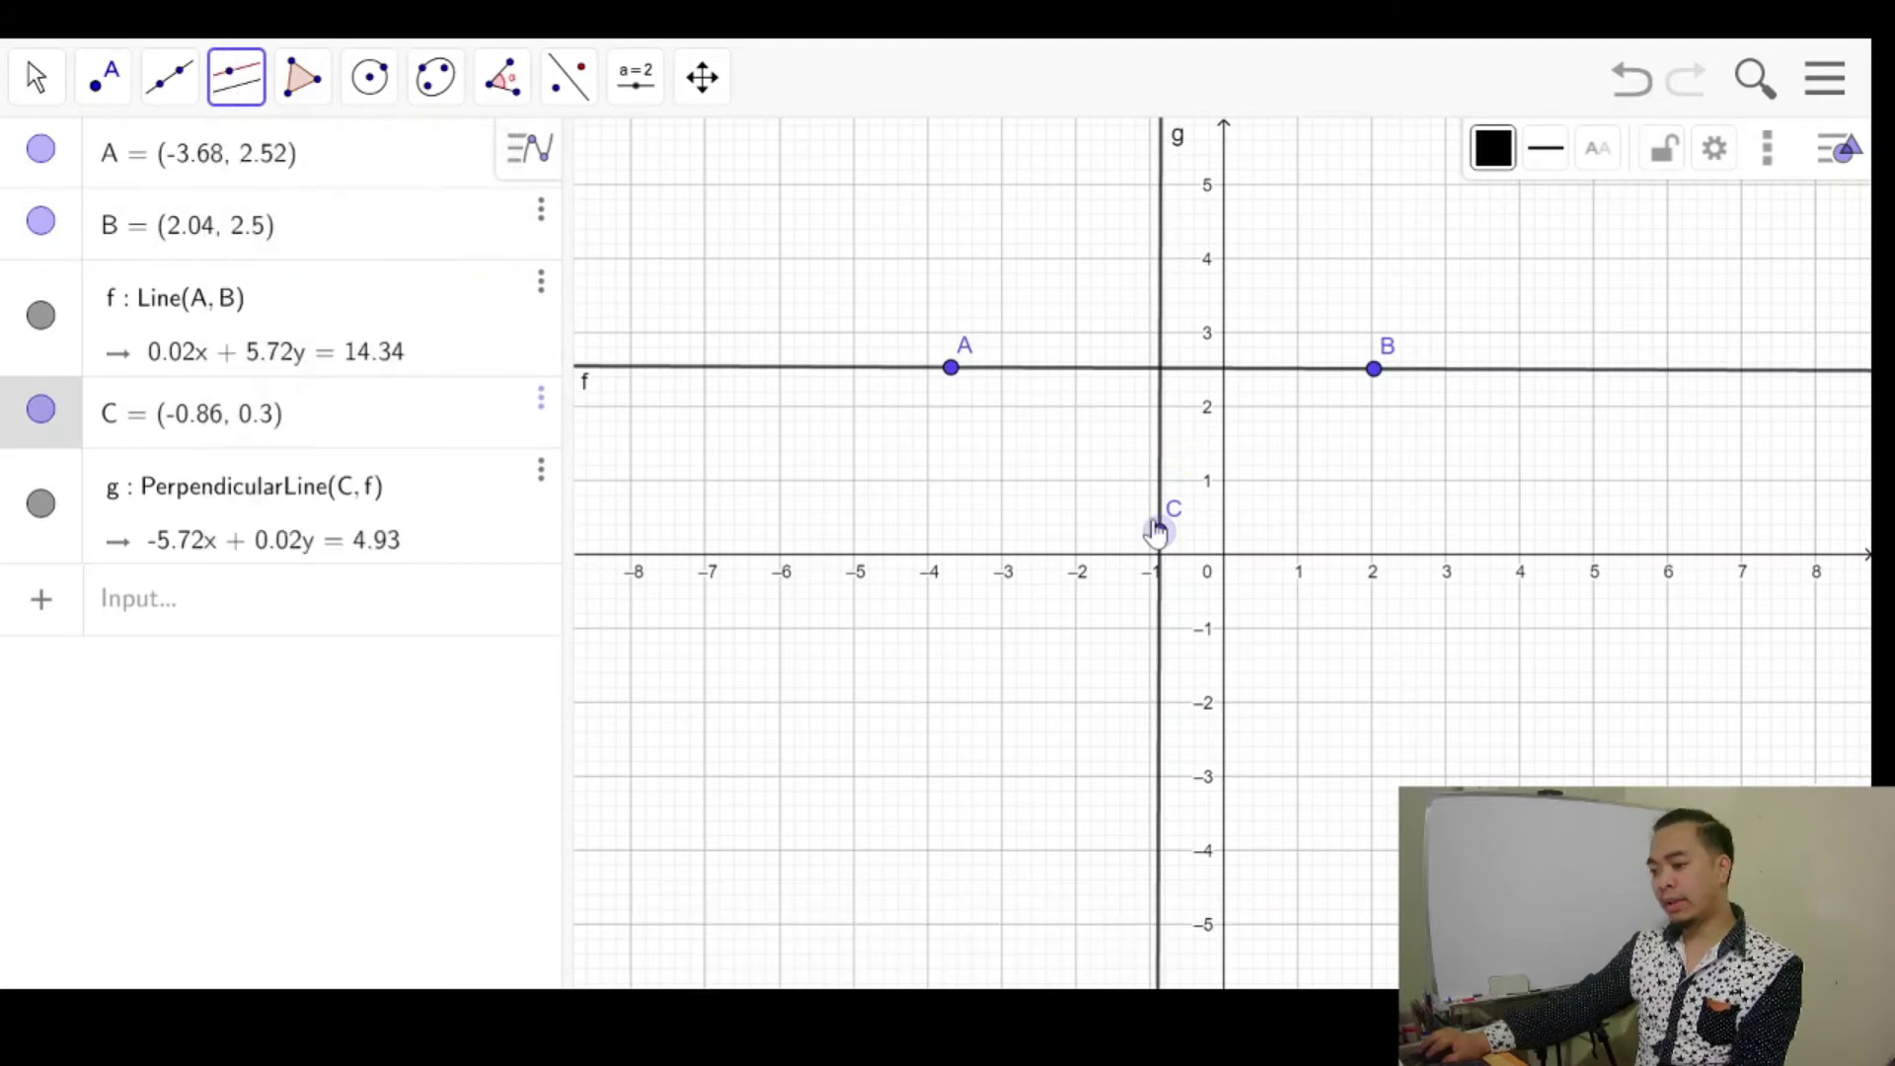
left_click(1056, 374)
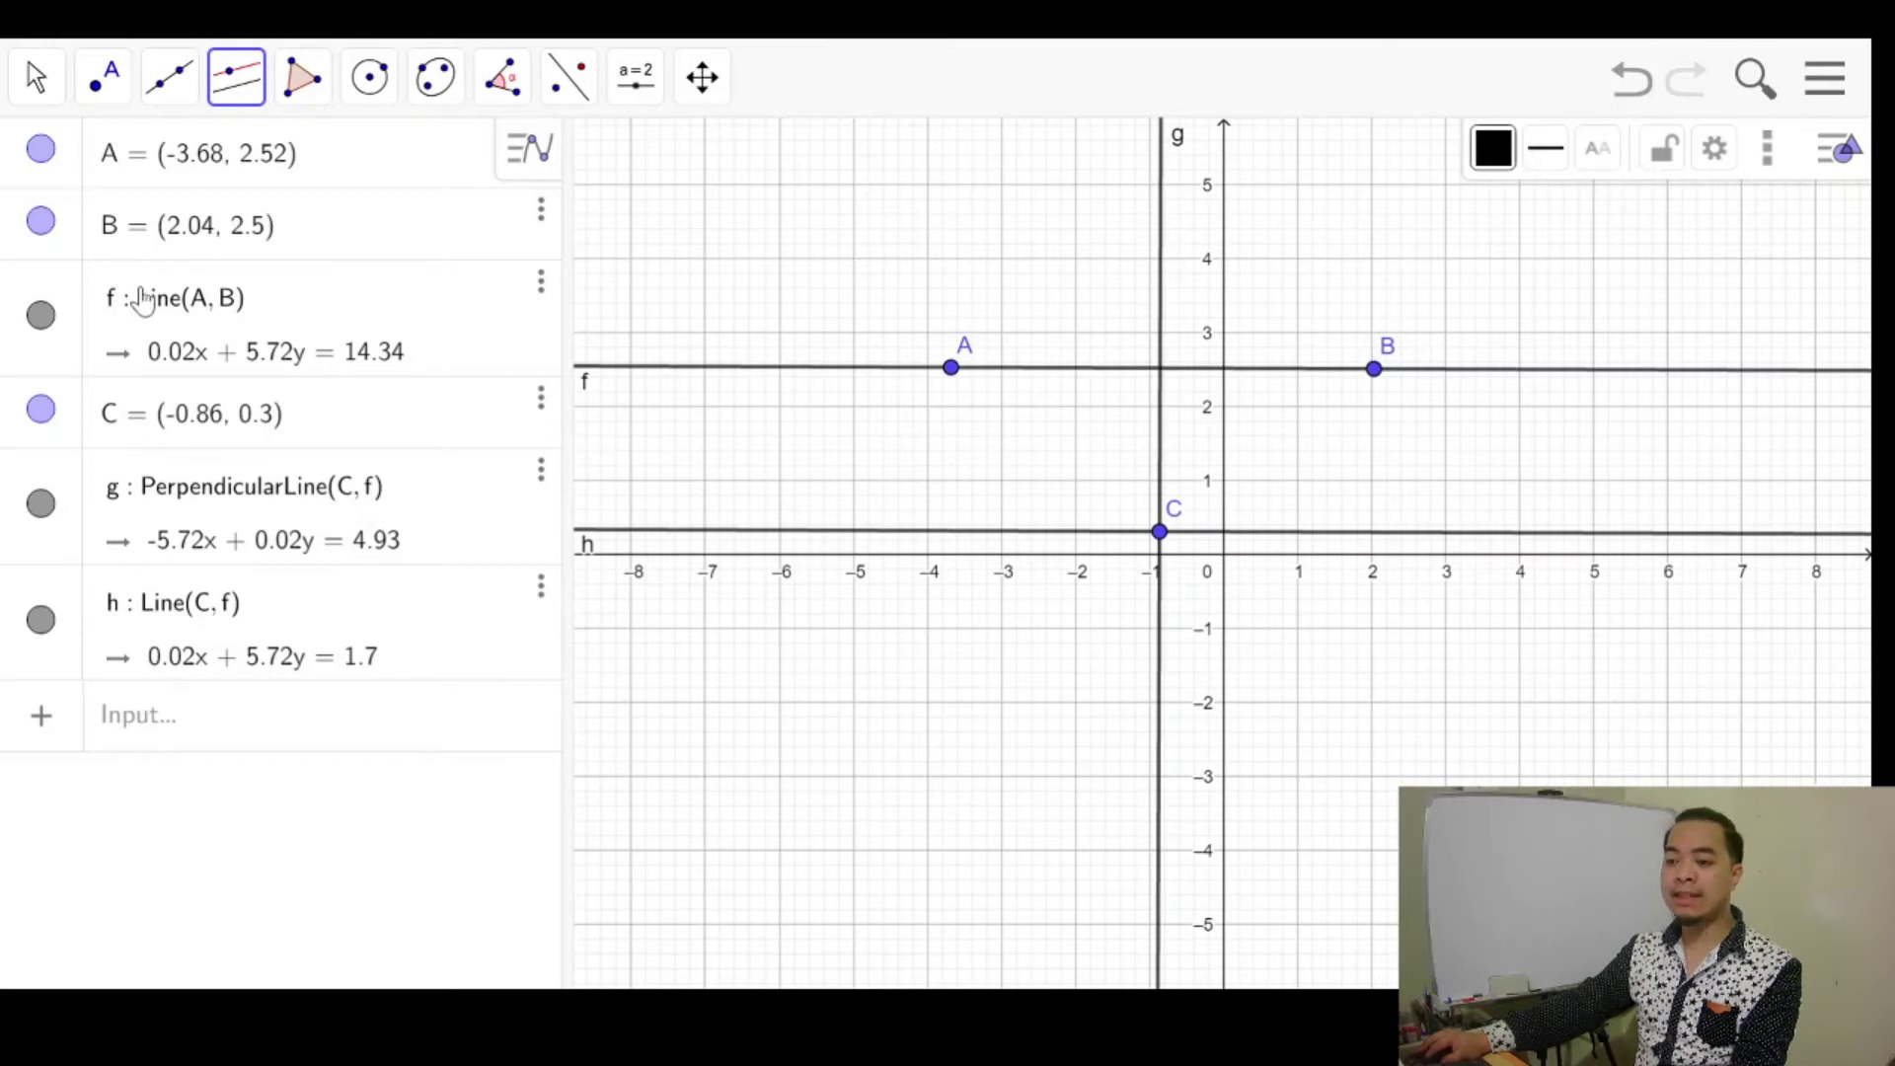
Plot a new point at about (2.06, -1.44), below the x-axis.
left_click(240, 96)
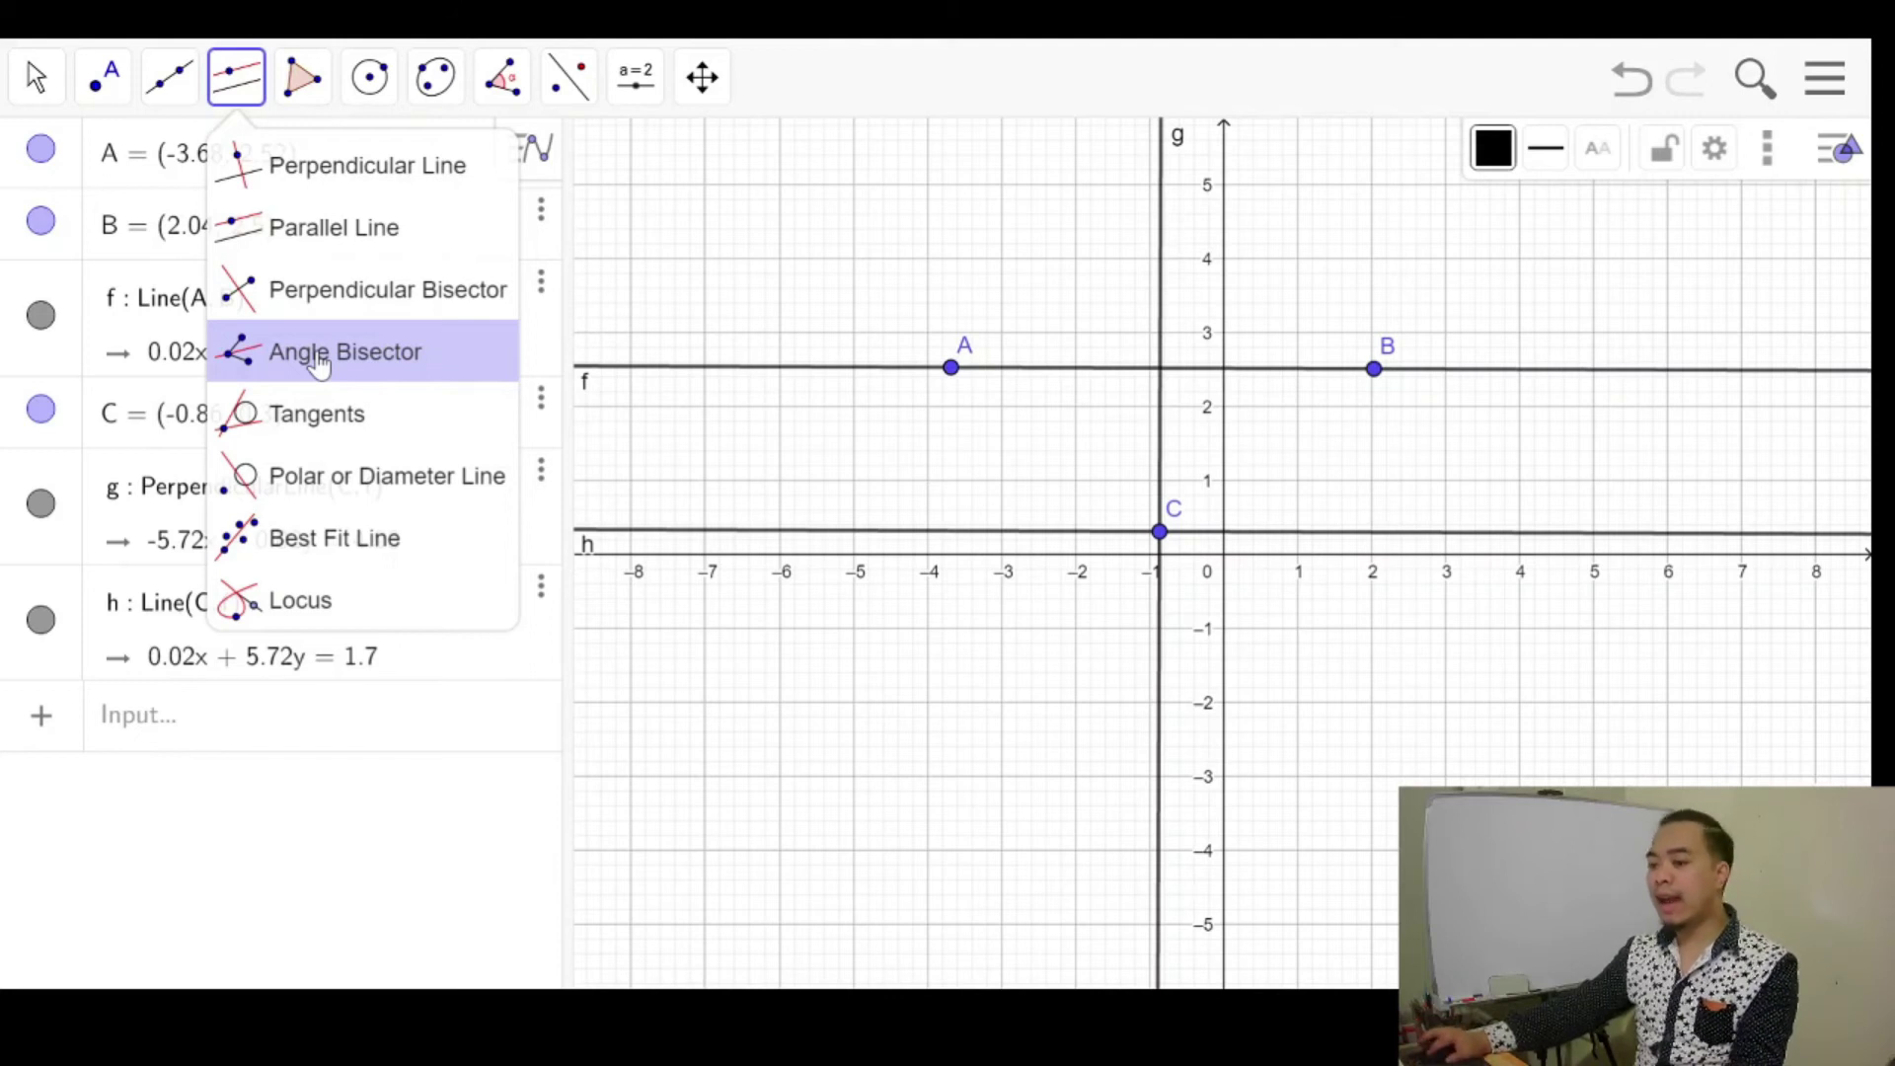
left_click(98, 92)
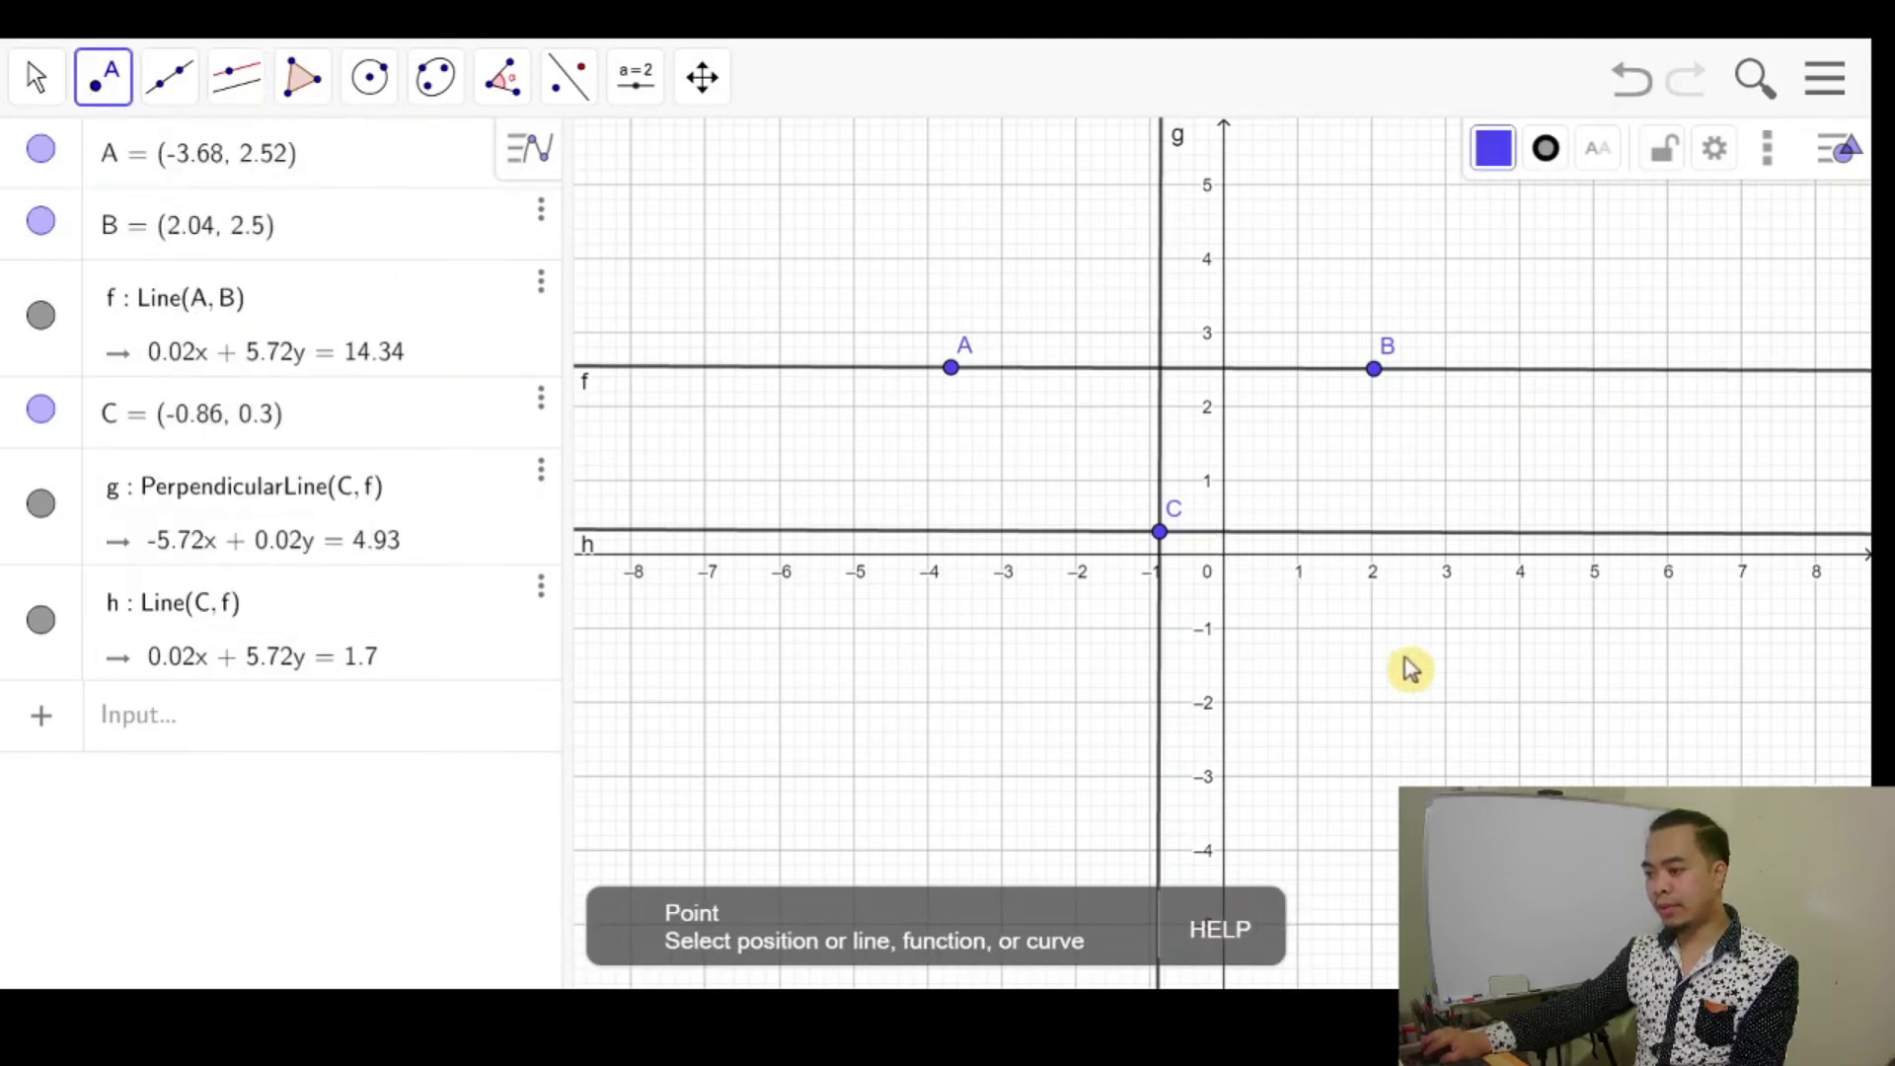
left_click(1376, 660)
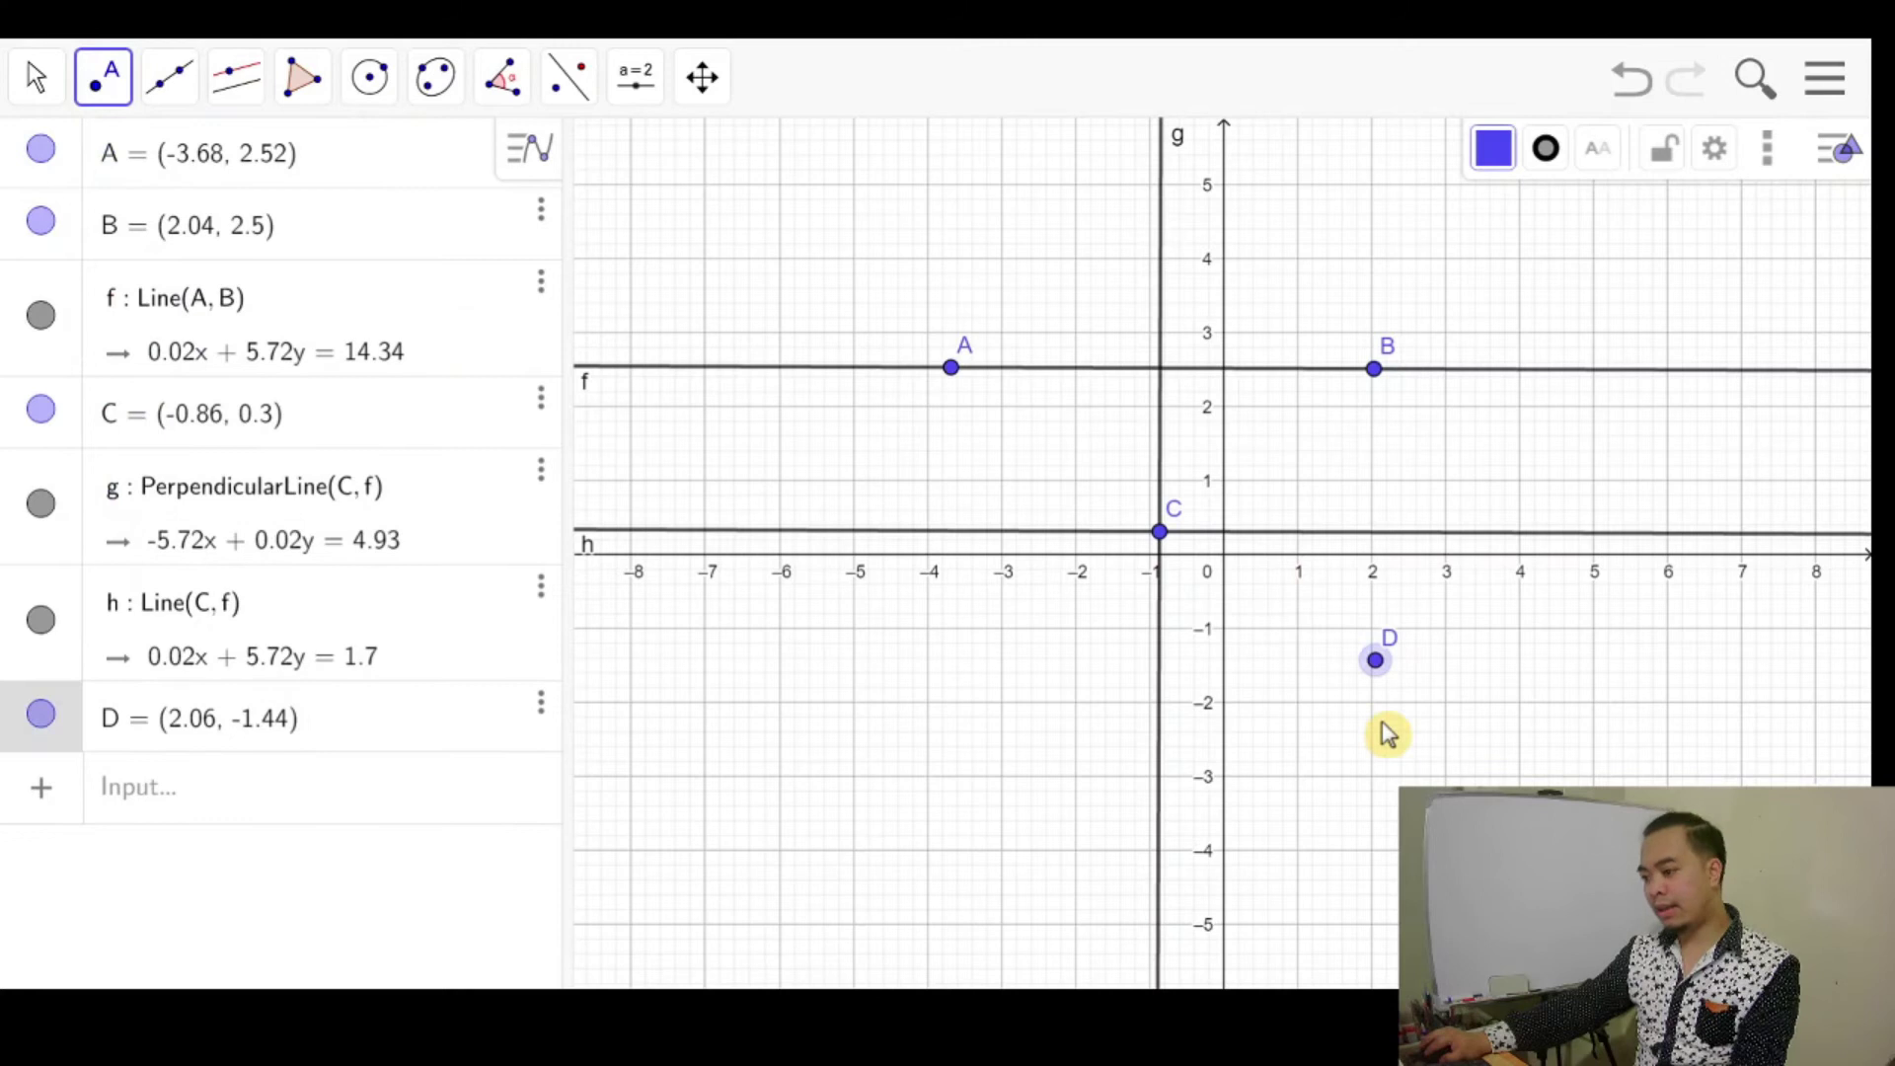
Construct the bisector of the angle formed by points B, C and D, with C as the vertex, using the Angle Bisector tool.
left_click(296, 79)
left_click(249, 85)
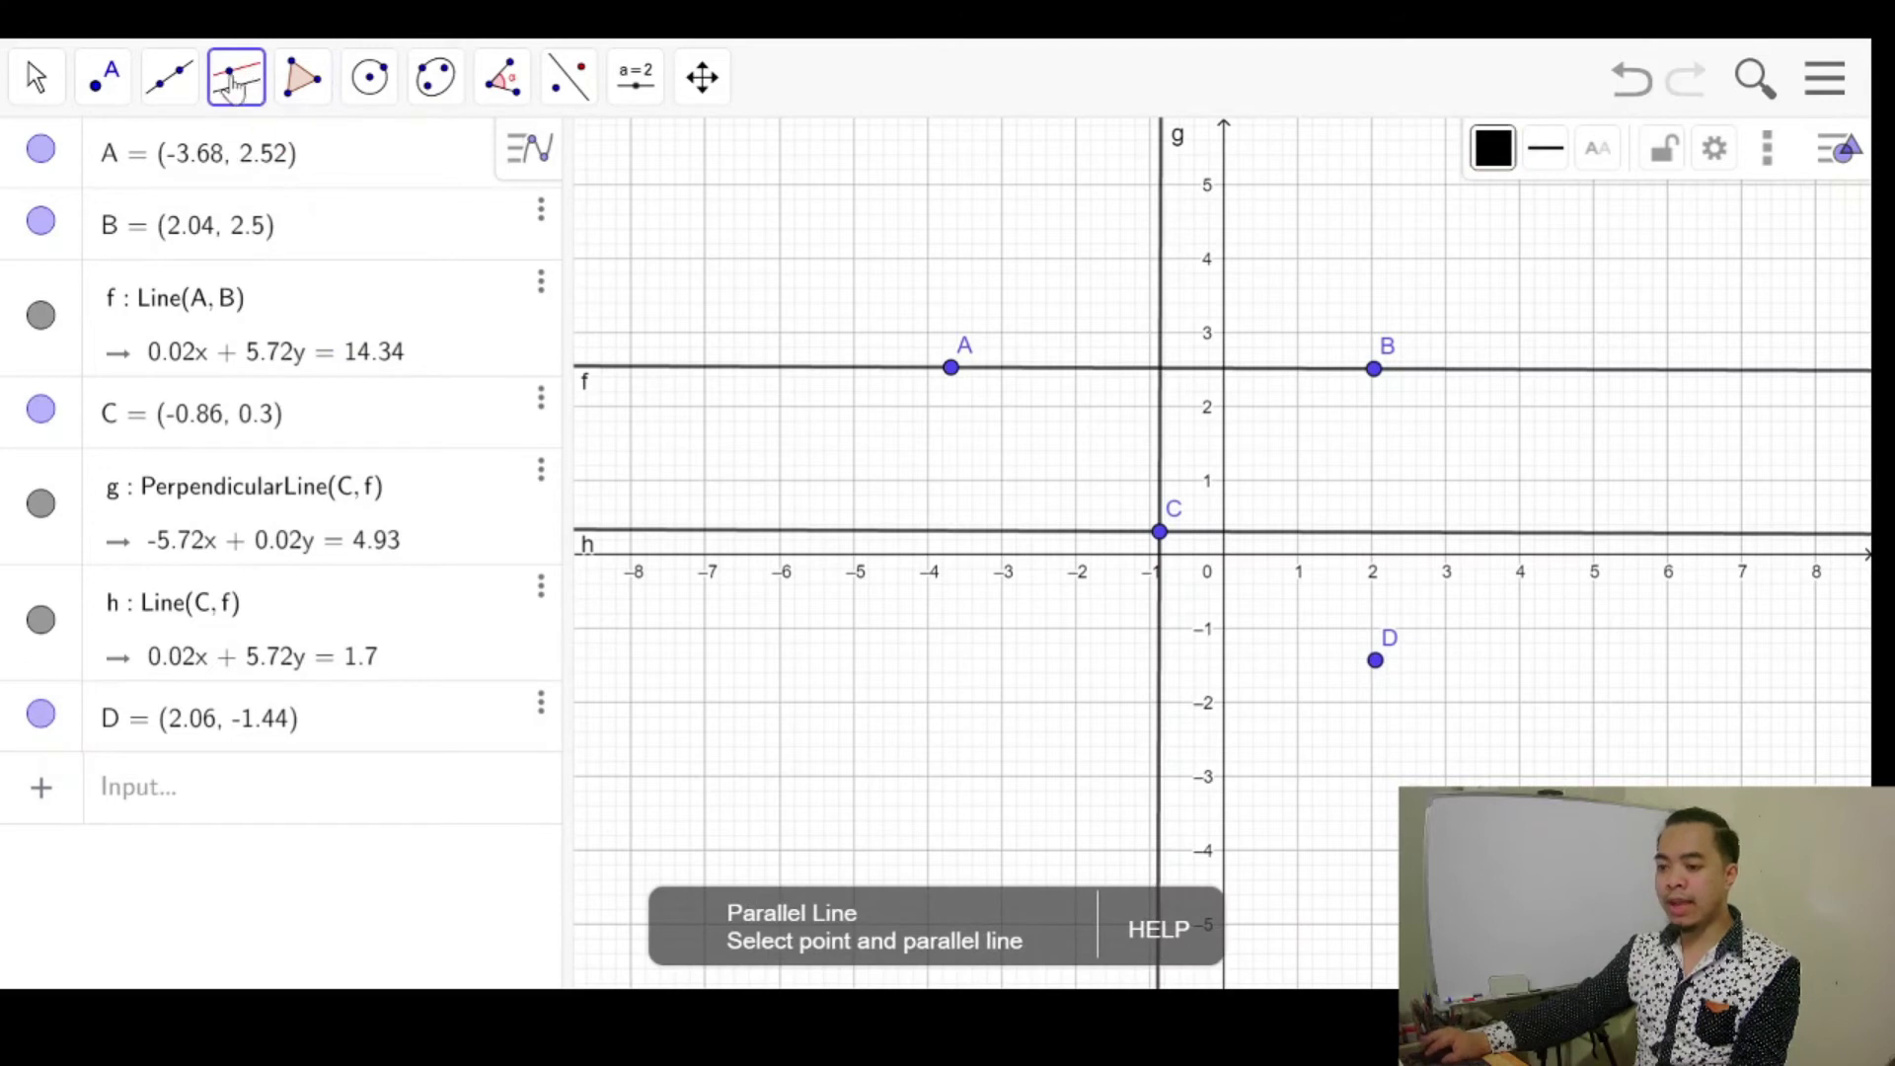
left_click(234, 85)
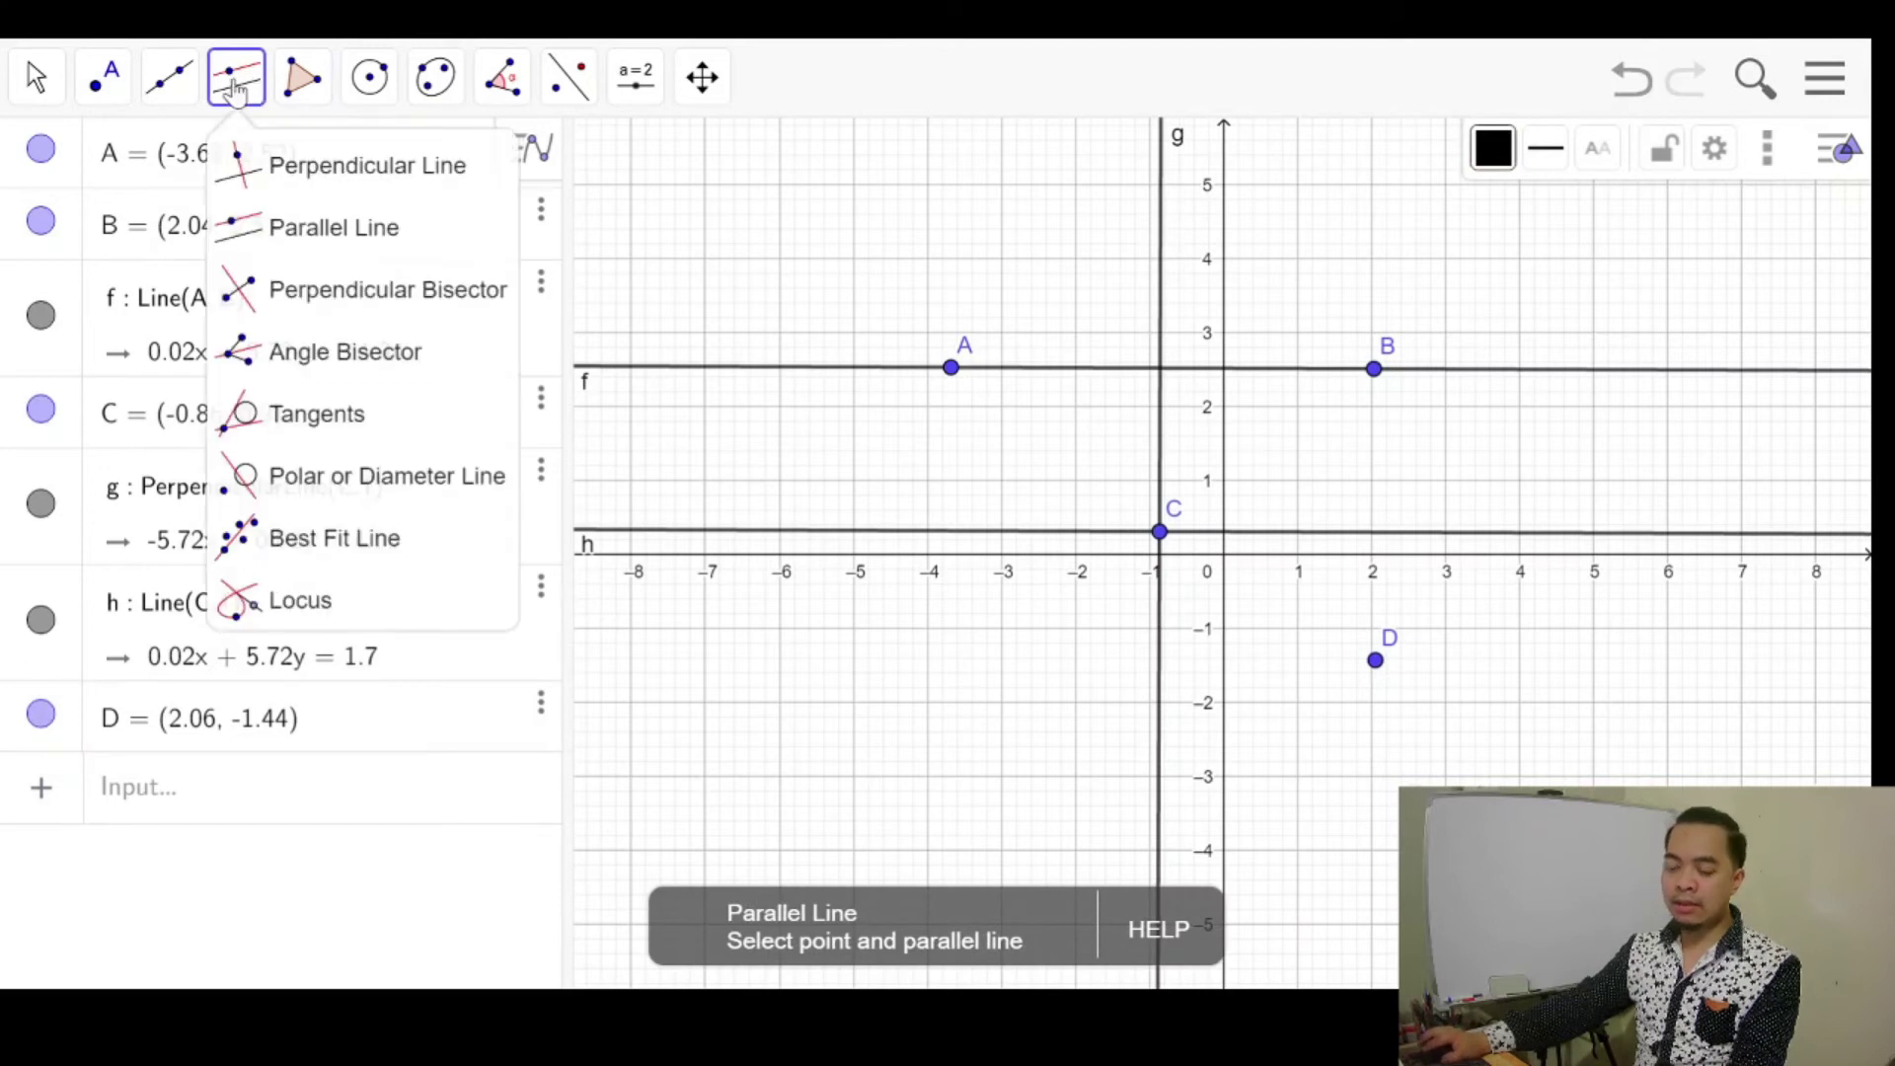
left_click(301, 365)
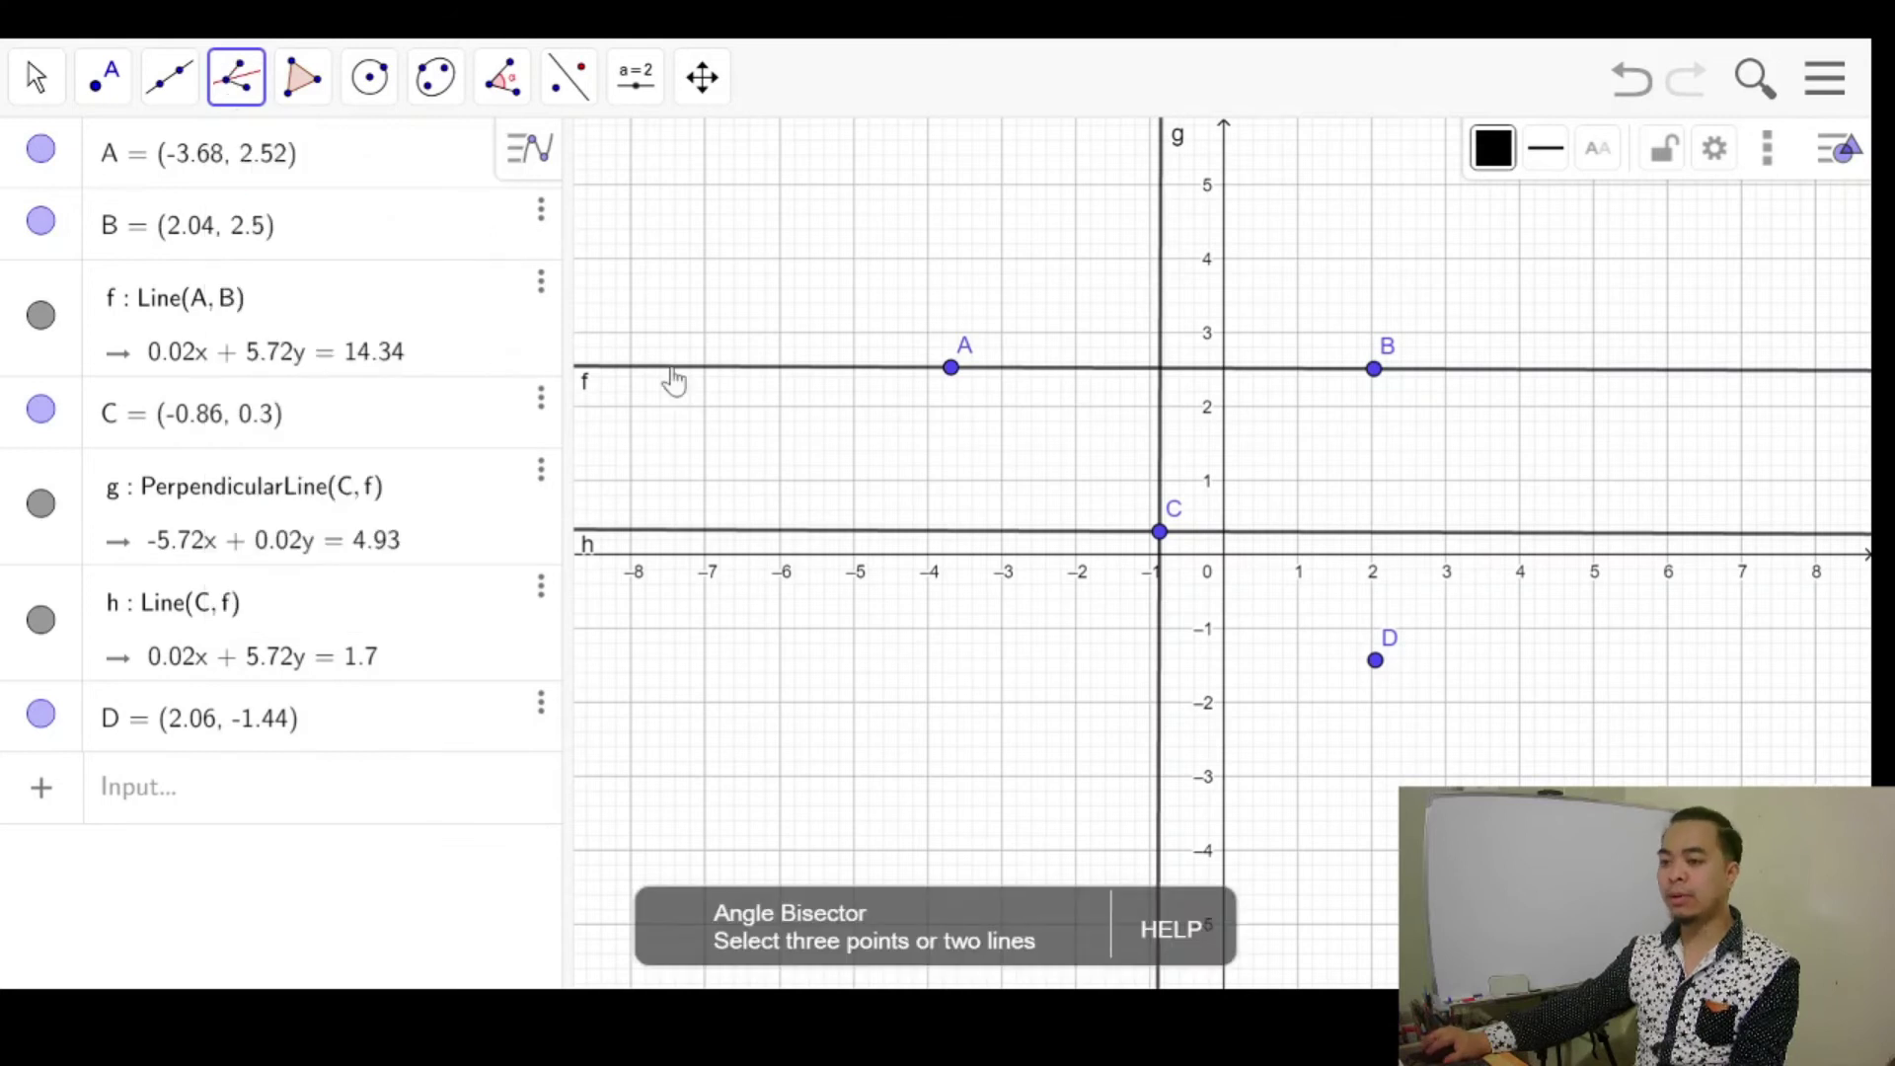
left_click(1375, 370)
left_click(1160, 533)
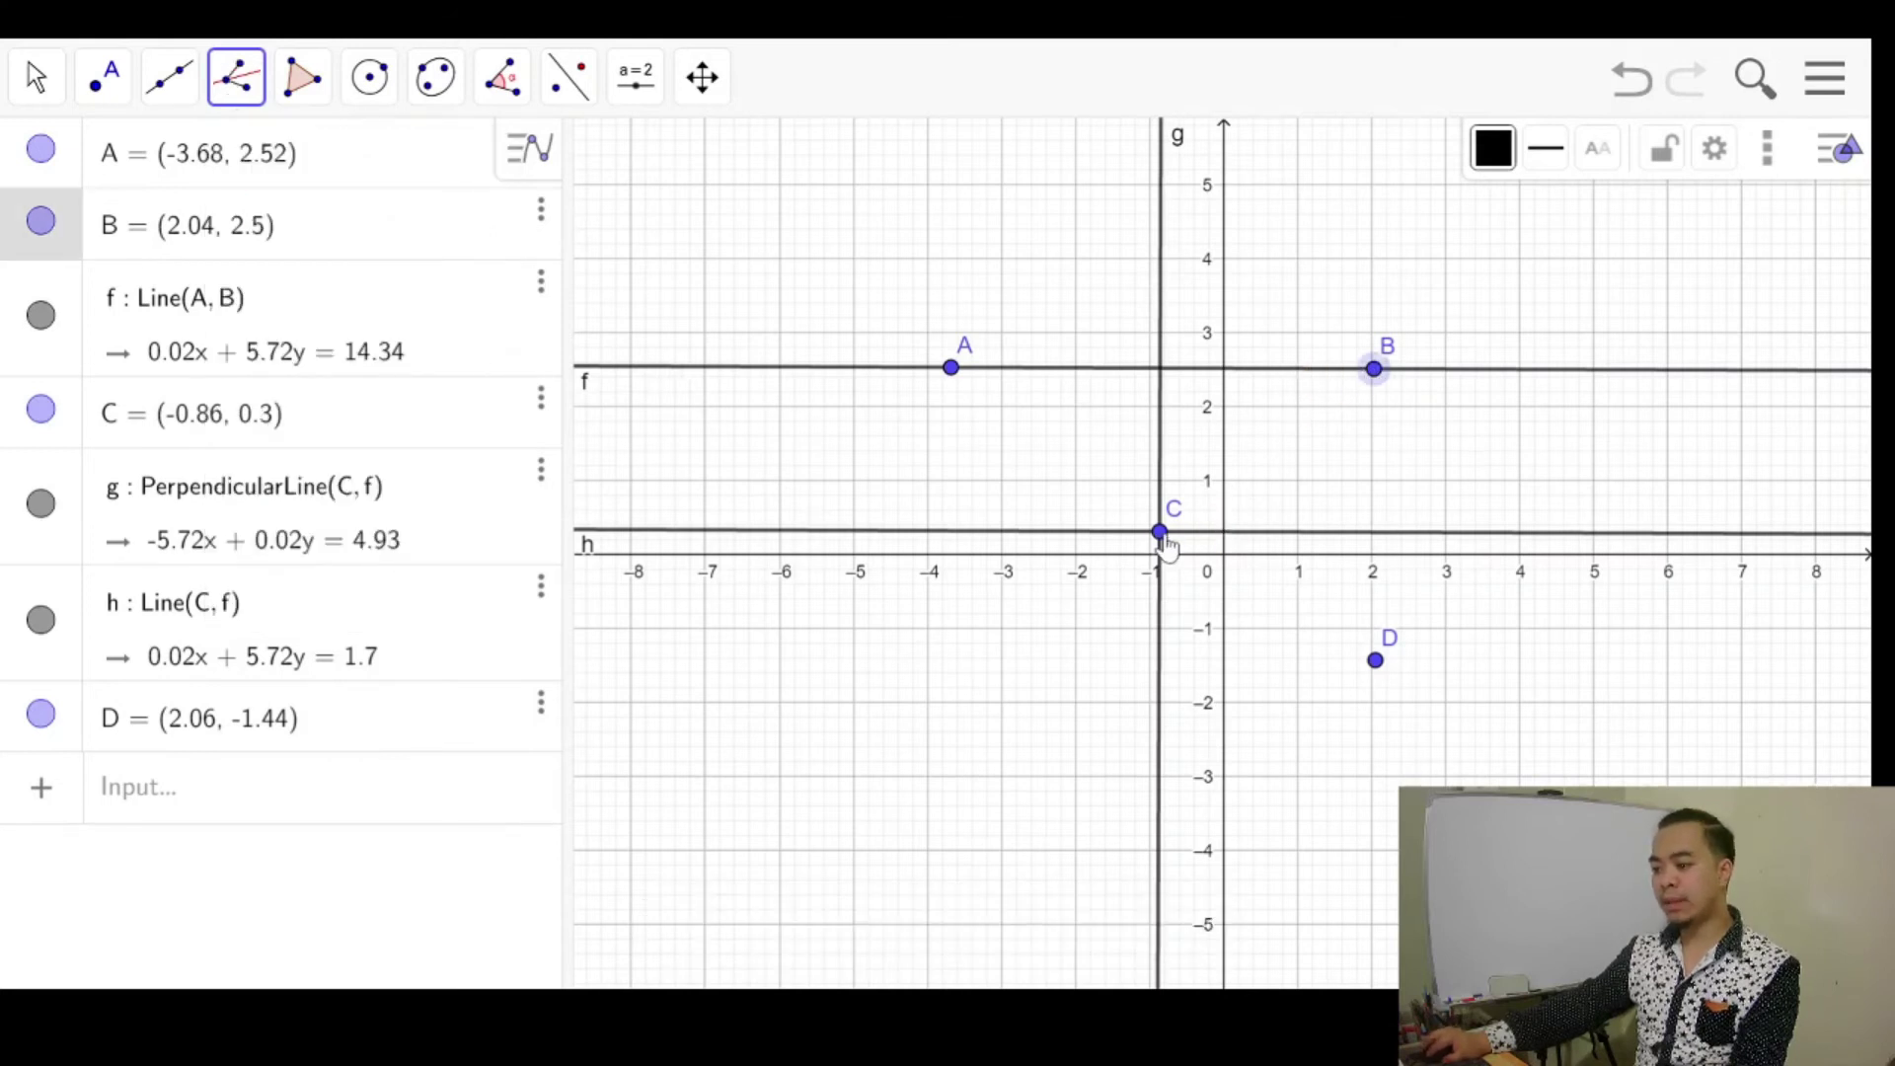
left_click(1376, 662)
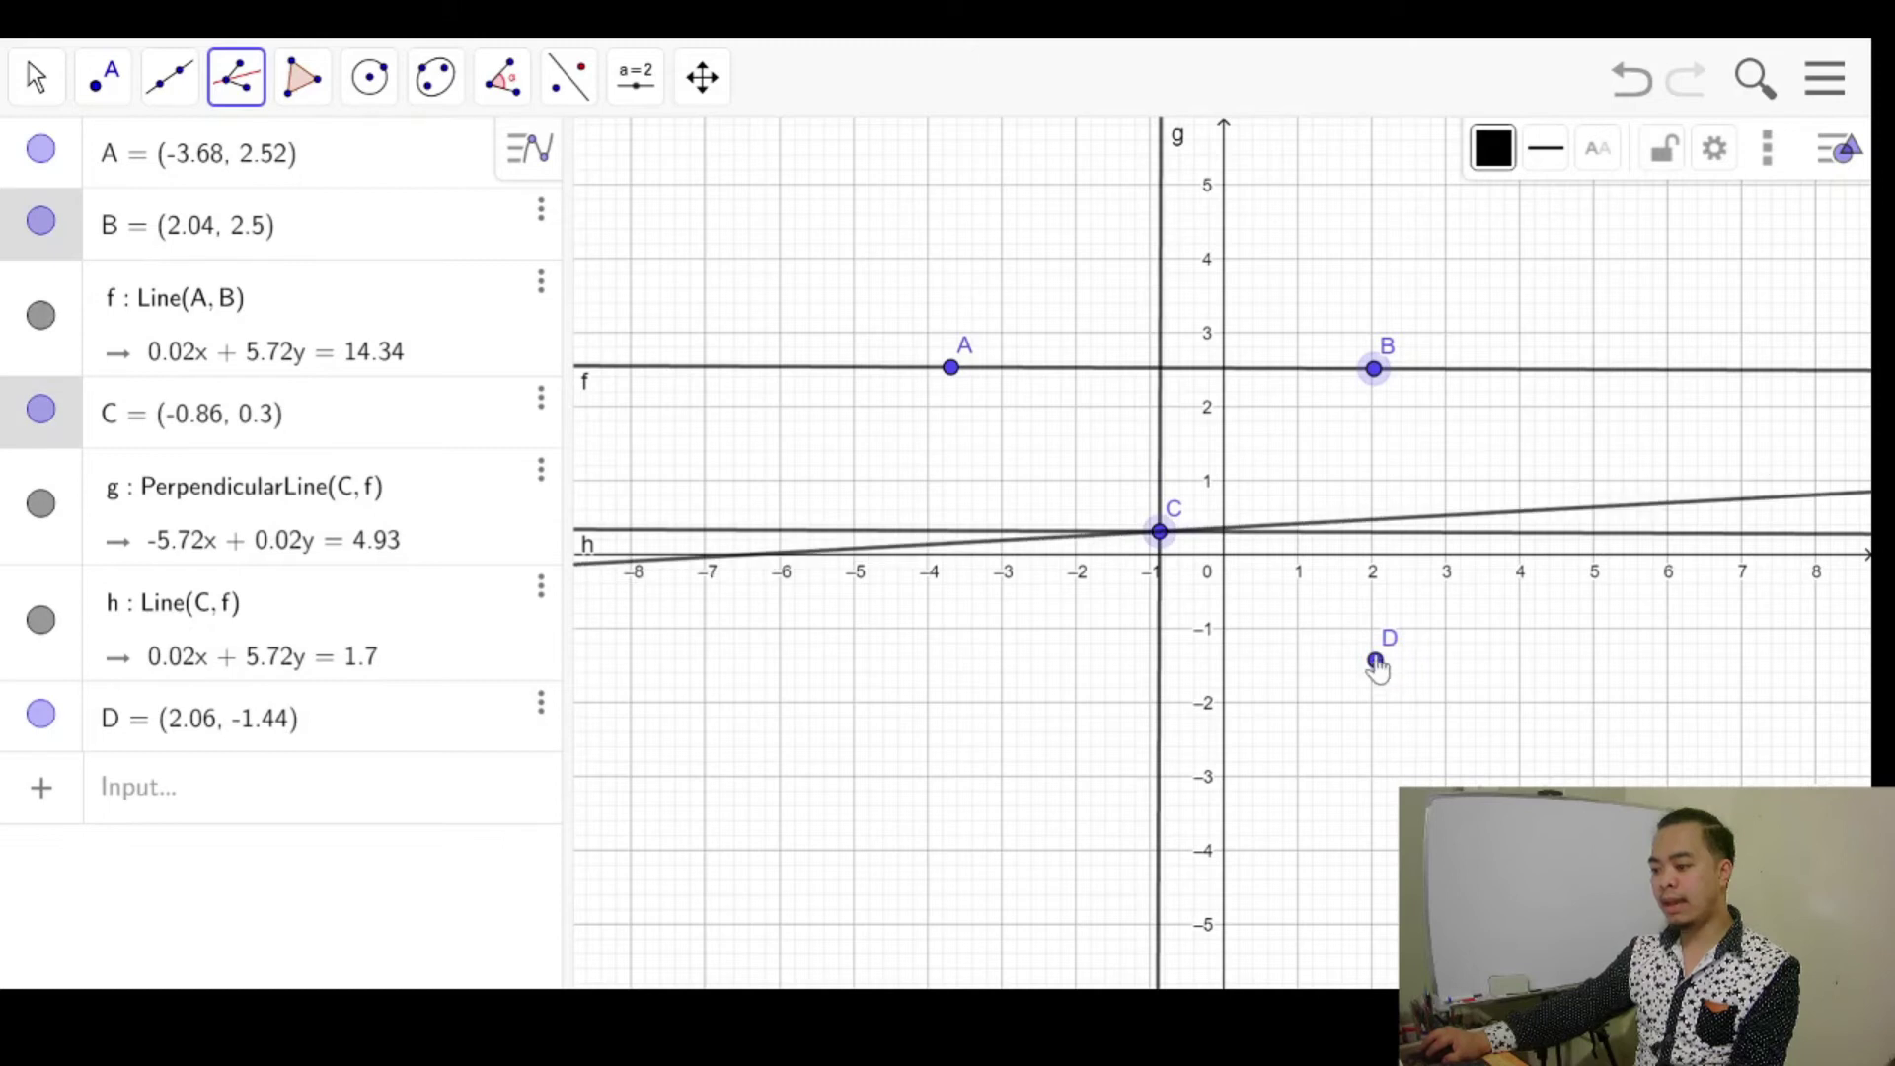
left_click(1376, 661)
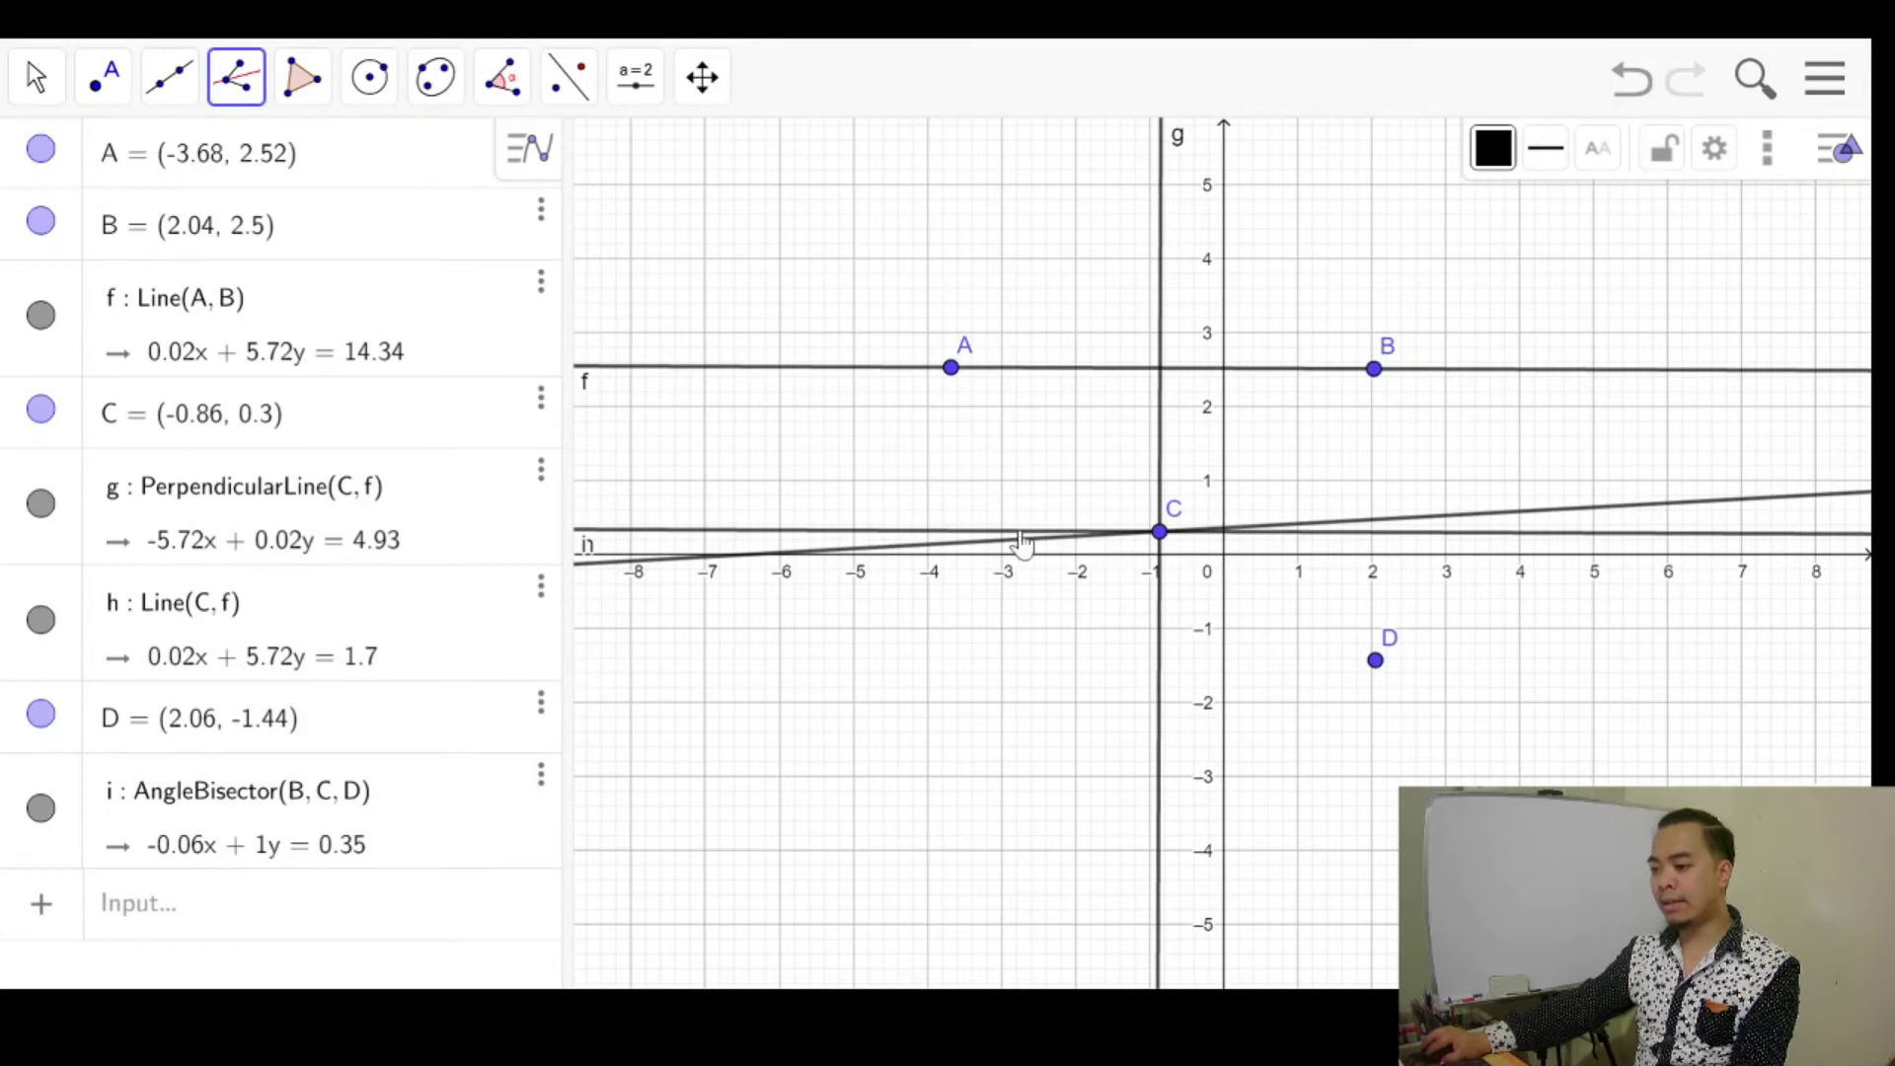
left_click(1571, 518)
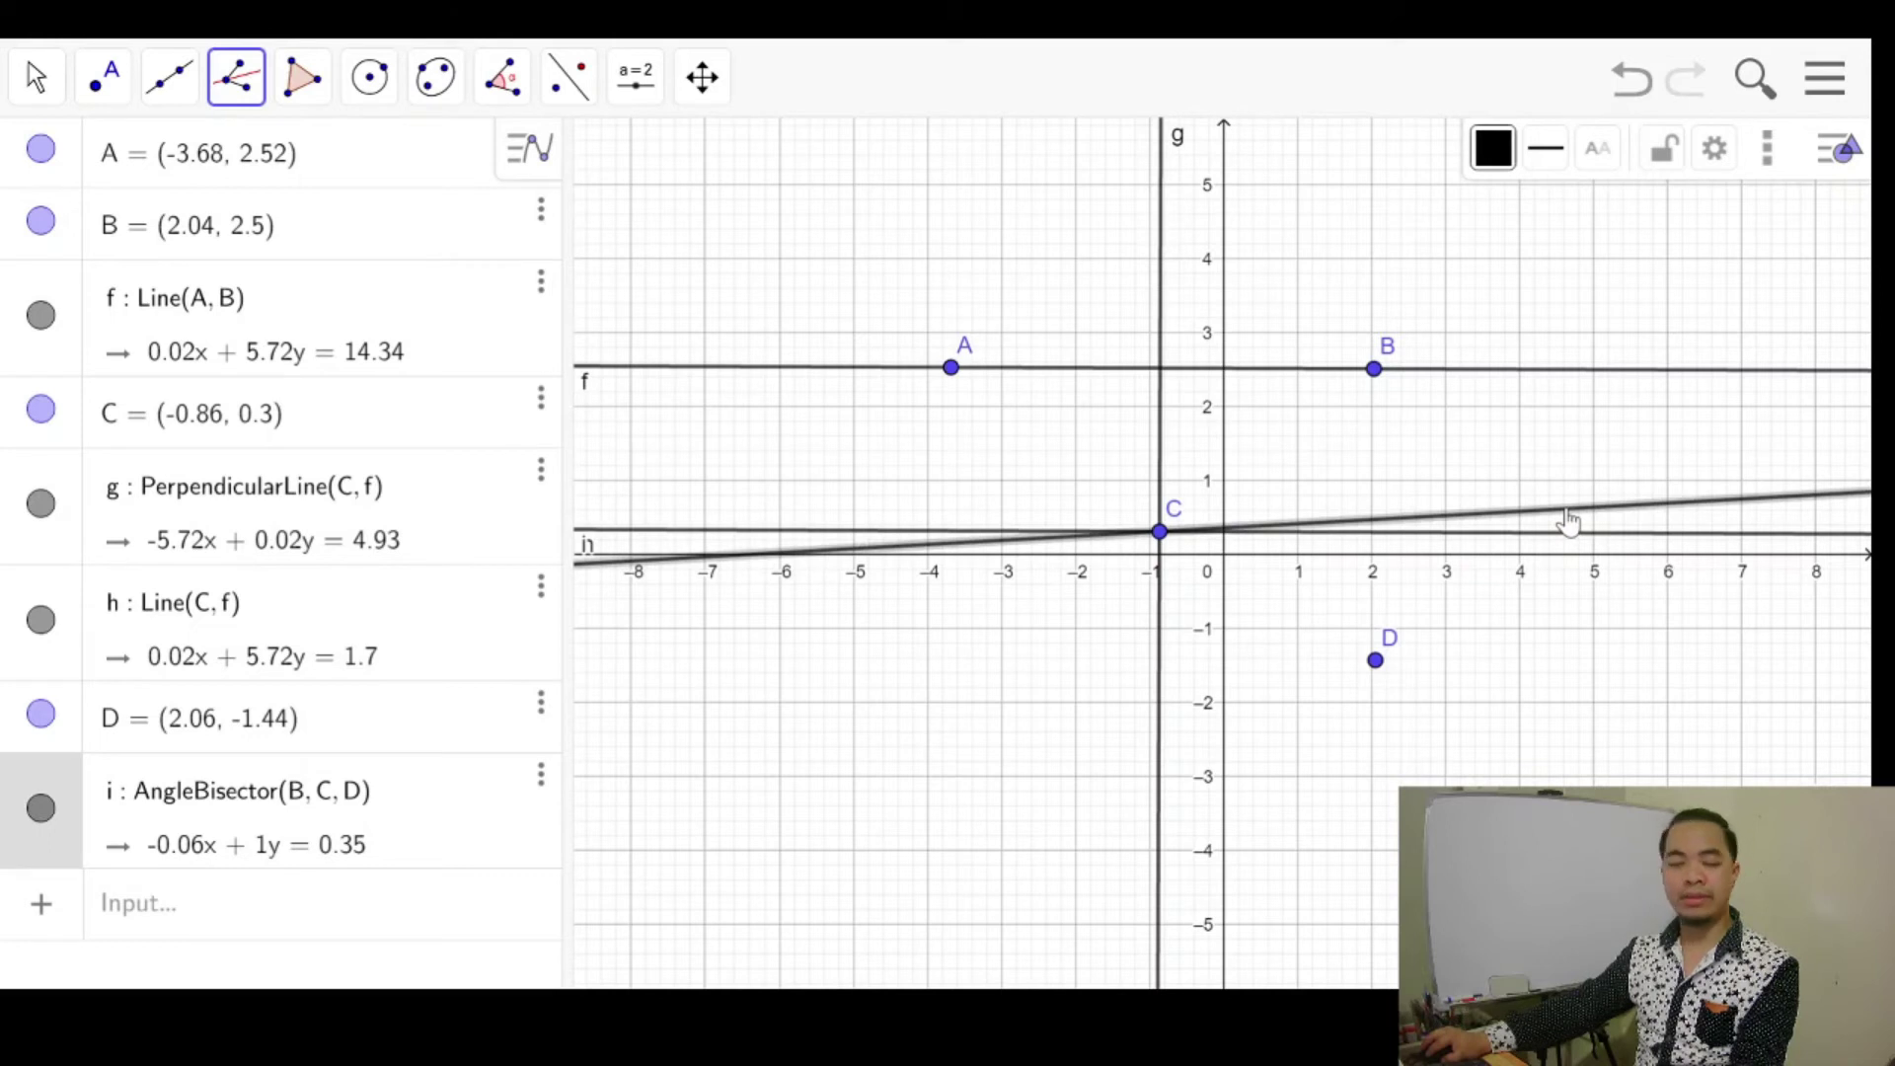
Create a best fit line for points A to G by entering Fitline({A, B, C, D, E, F, G}) as a new algebra expression.
left_click(242, 90)
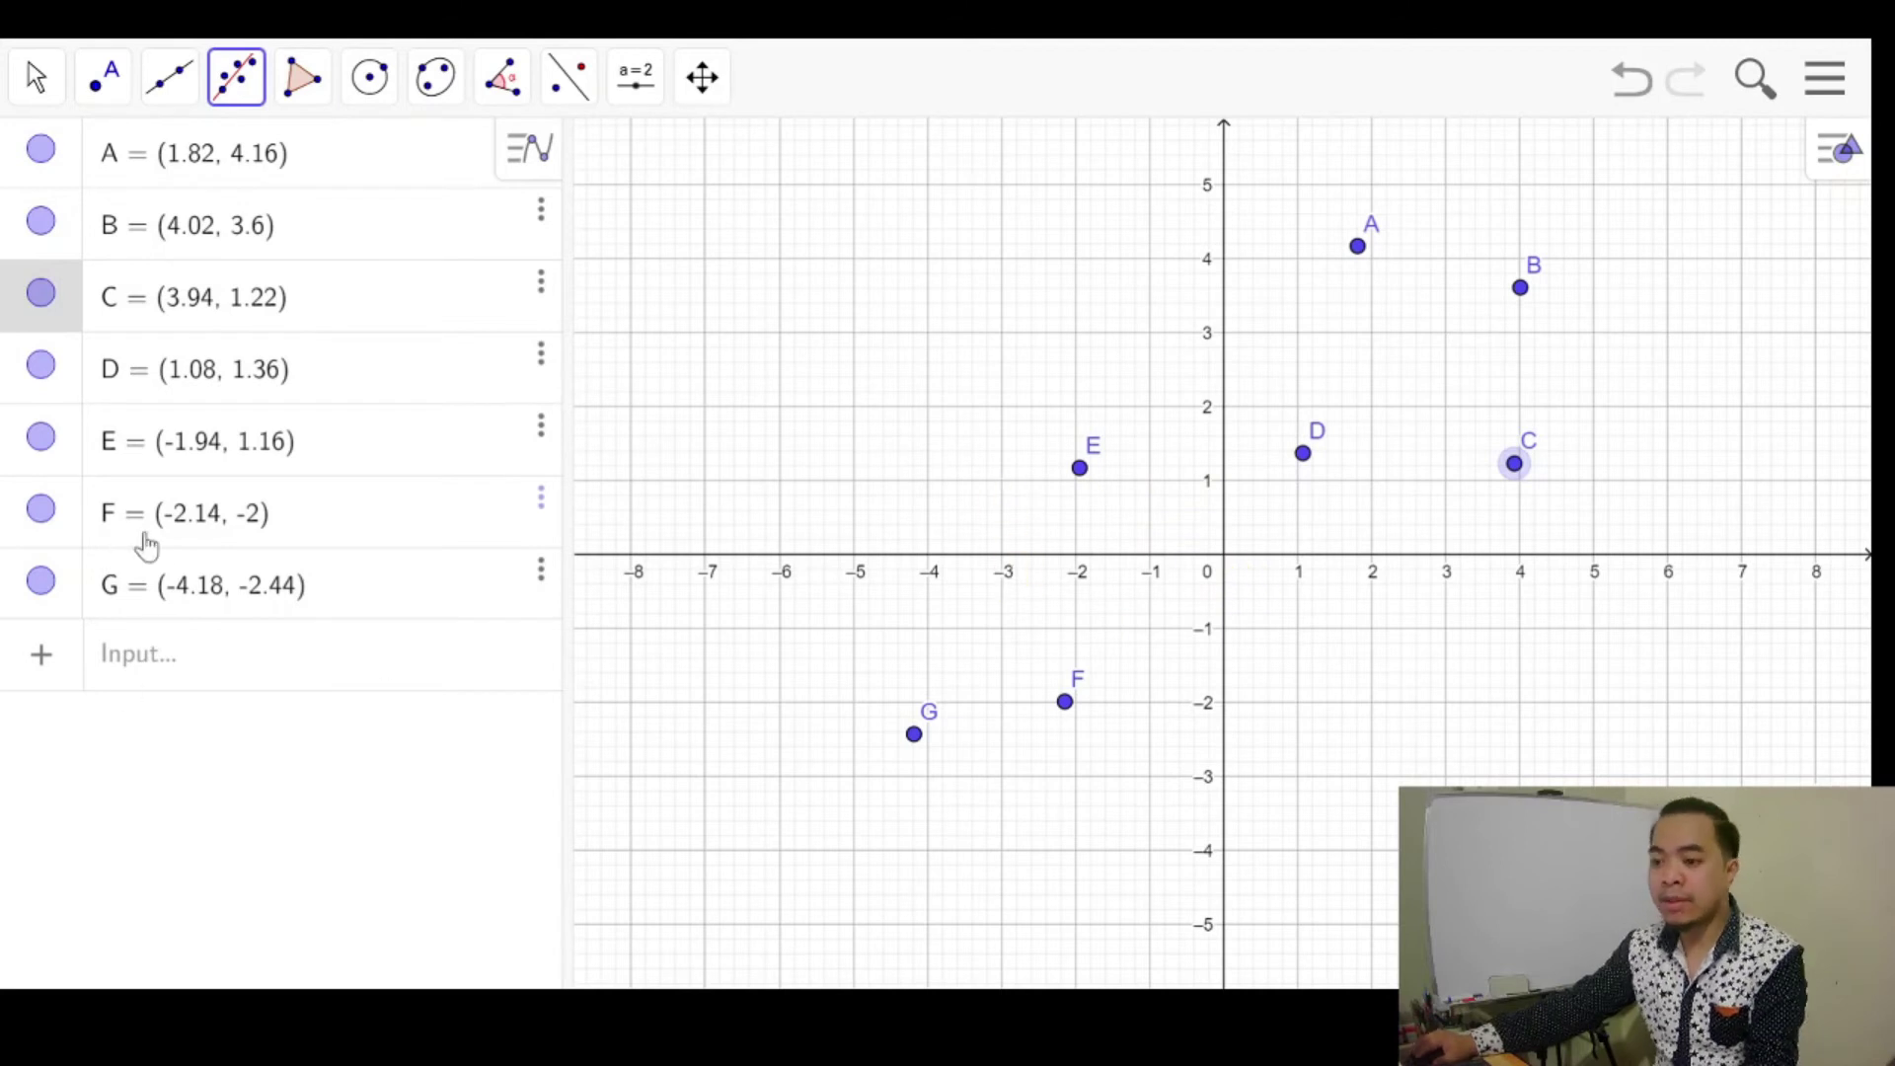
left_click(173, 656)
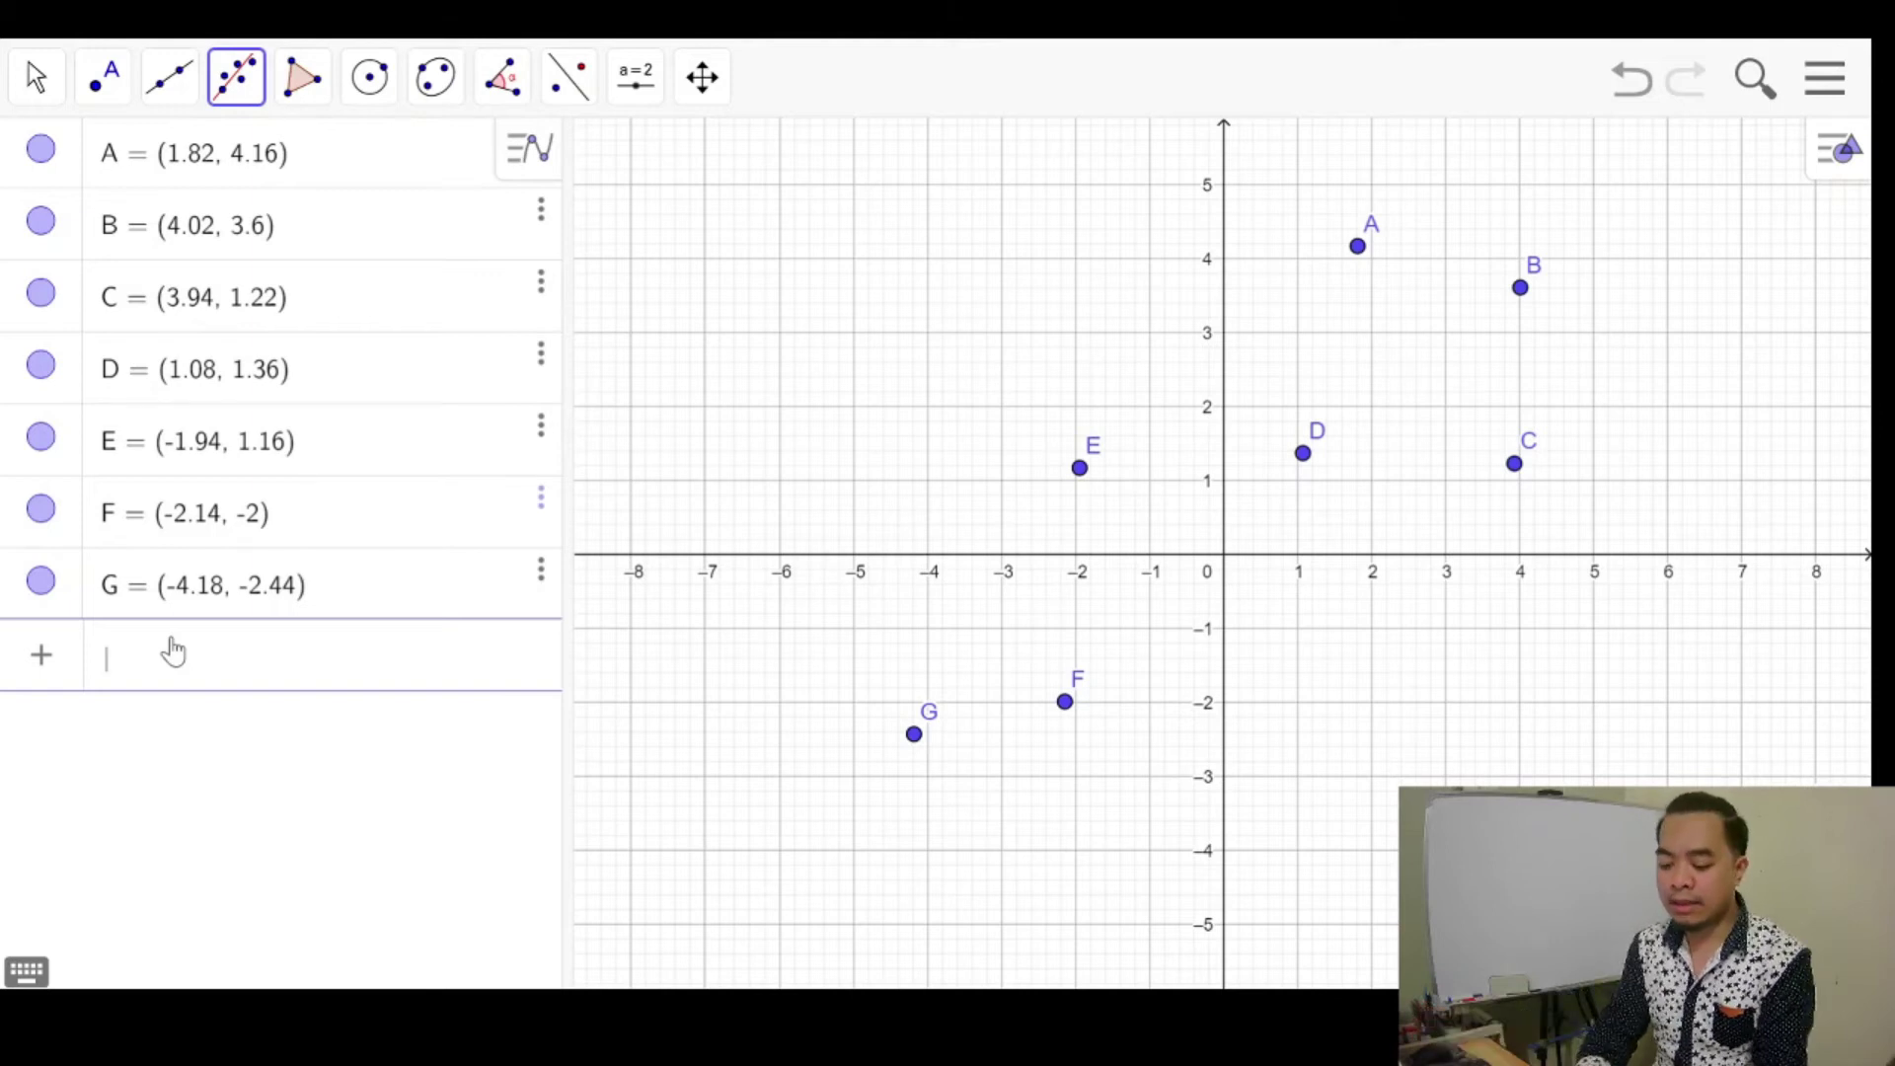
type("Fitline(")
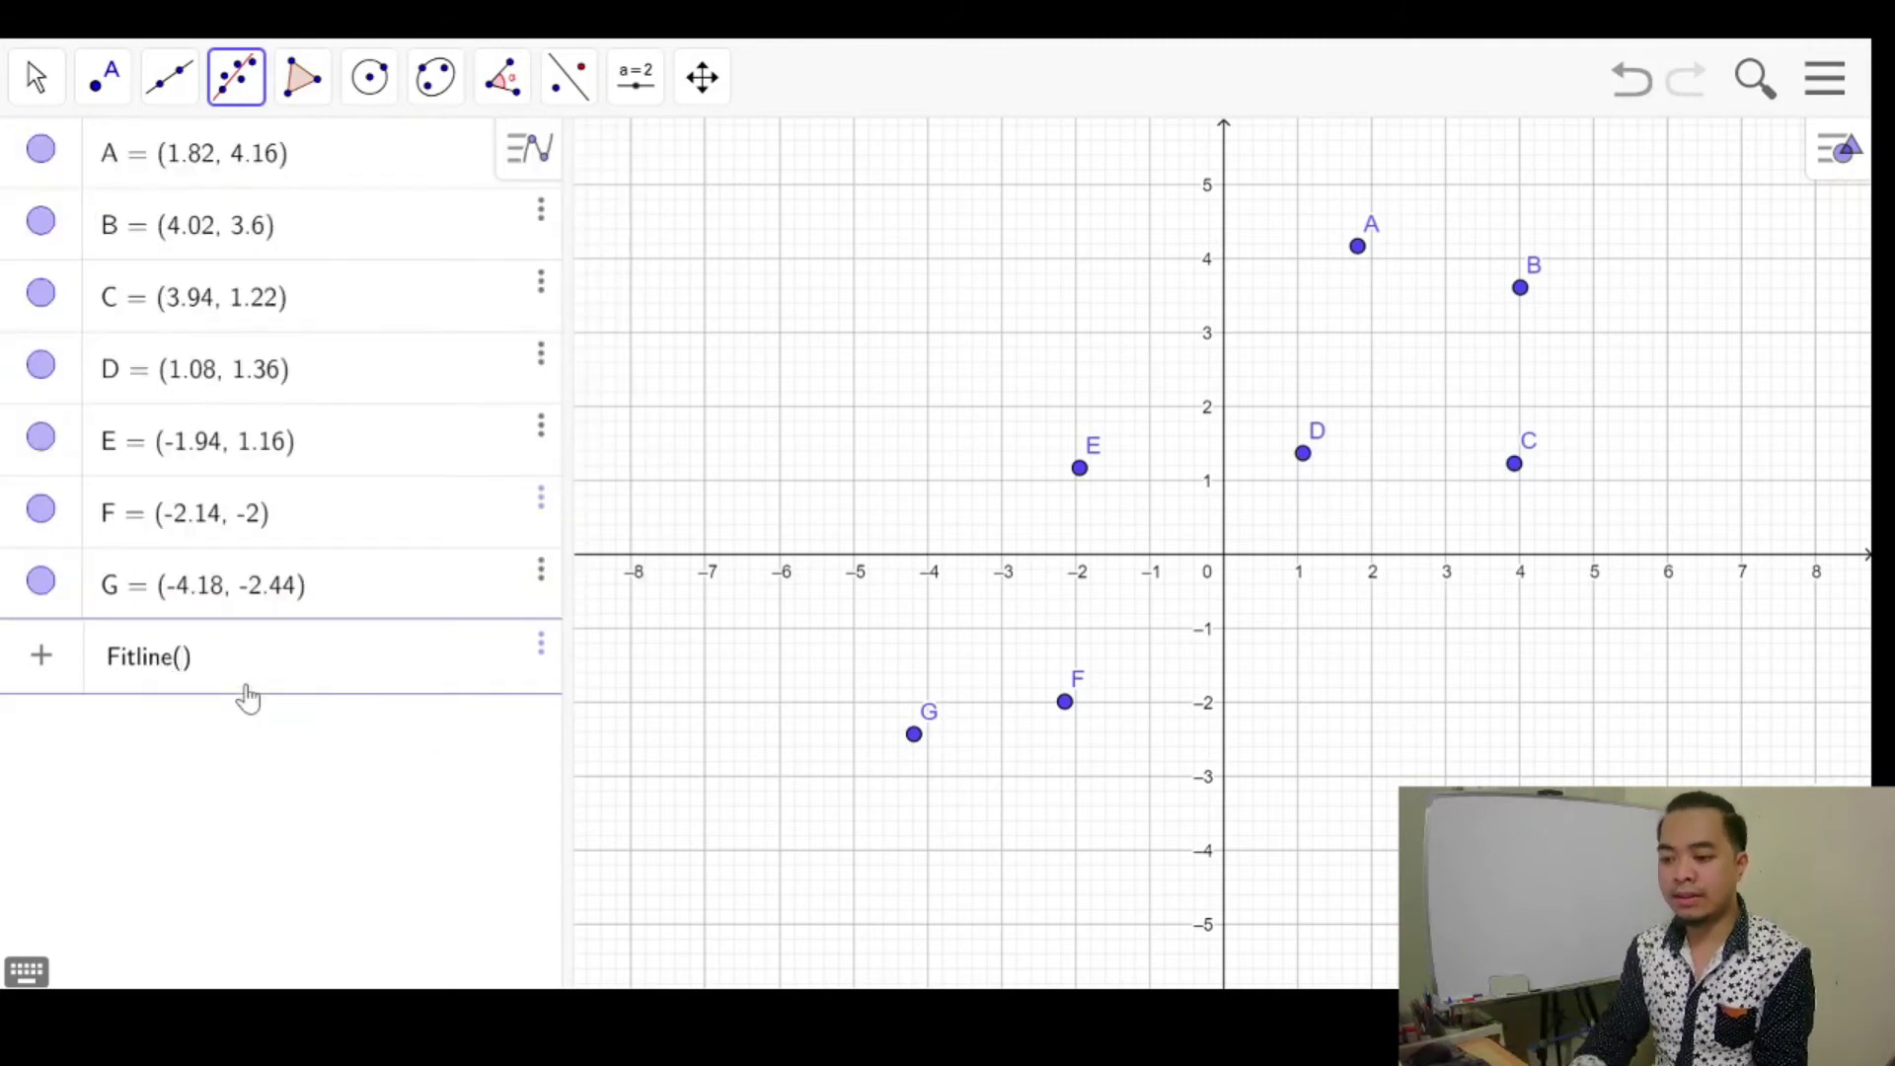
type("{")
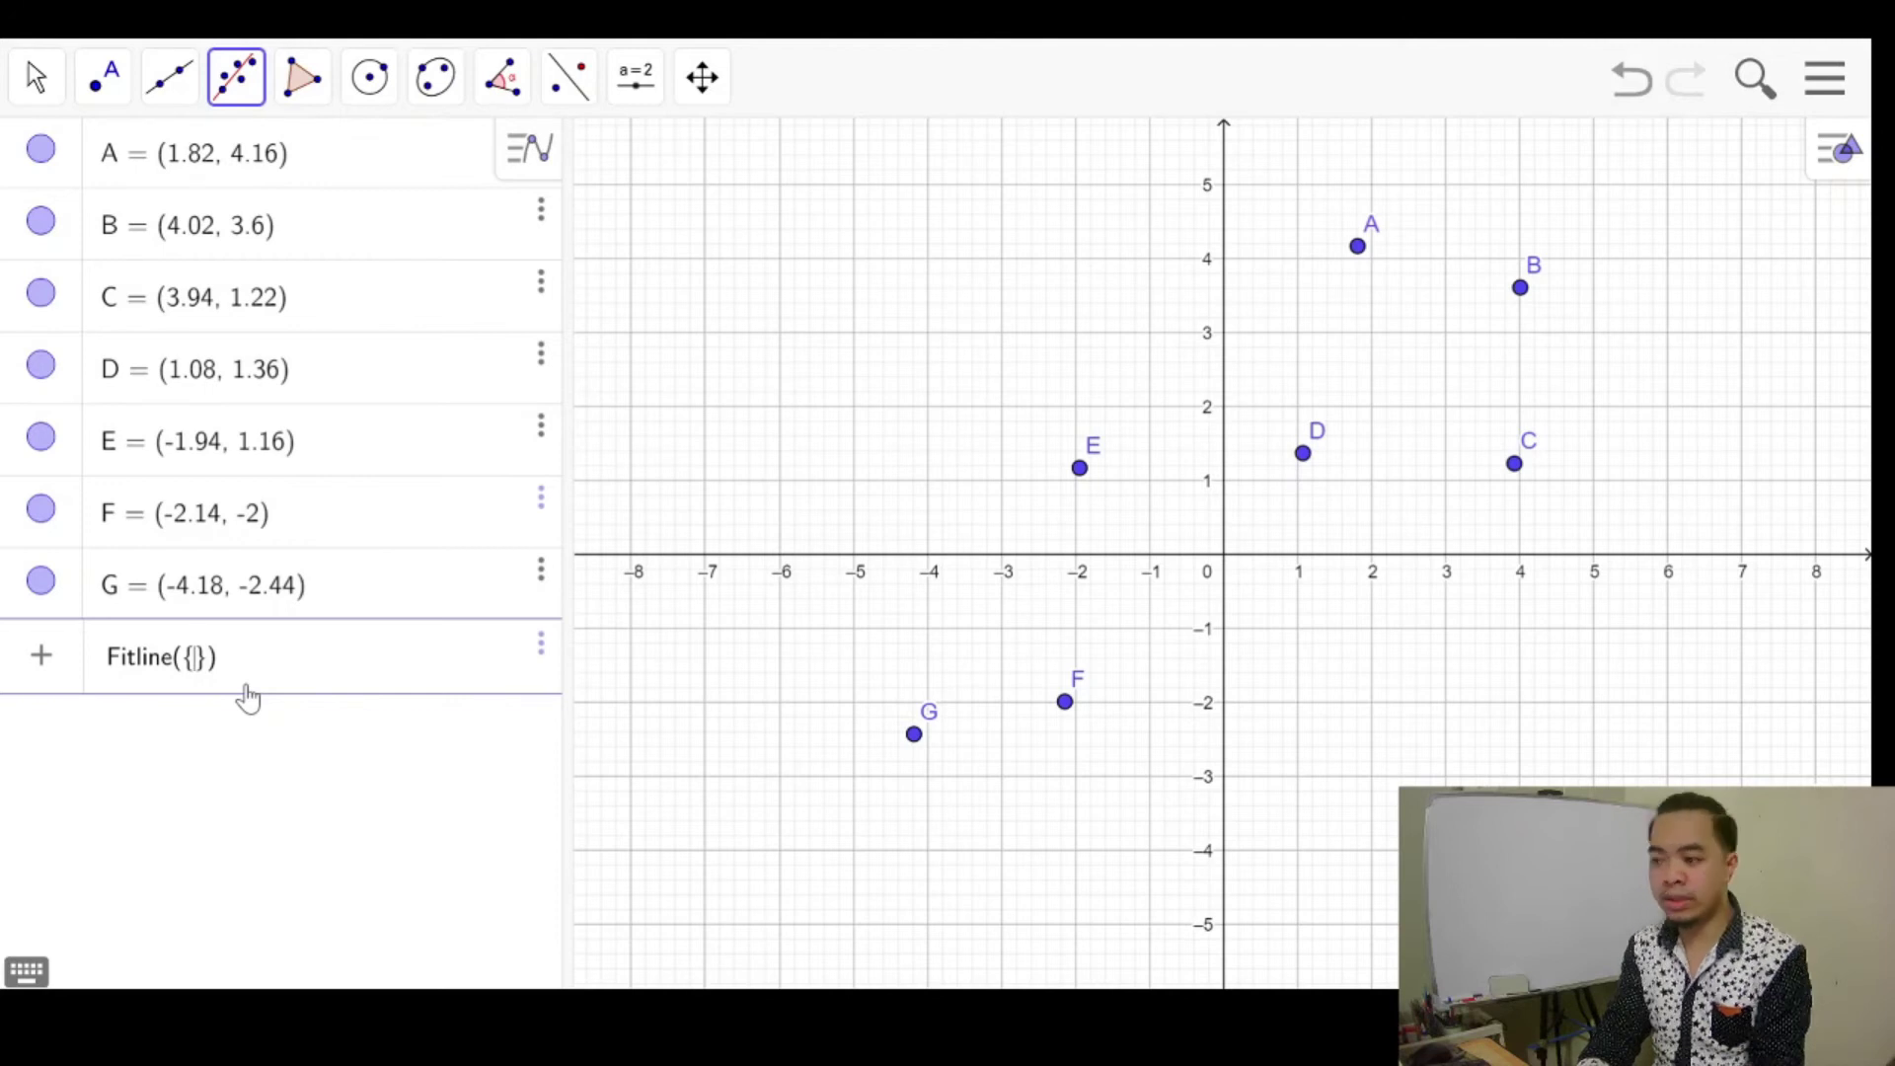
type("A")
type(", B, C, D")
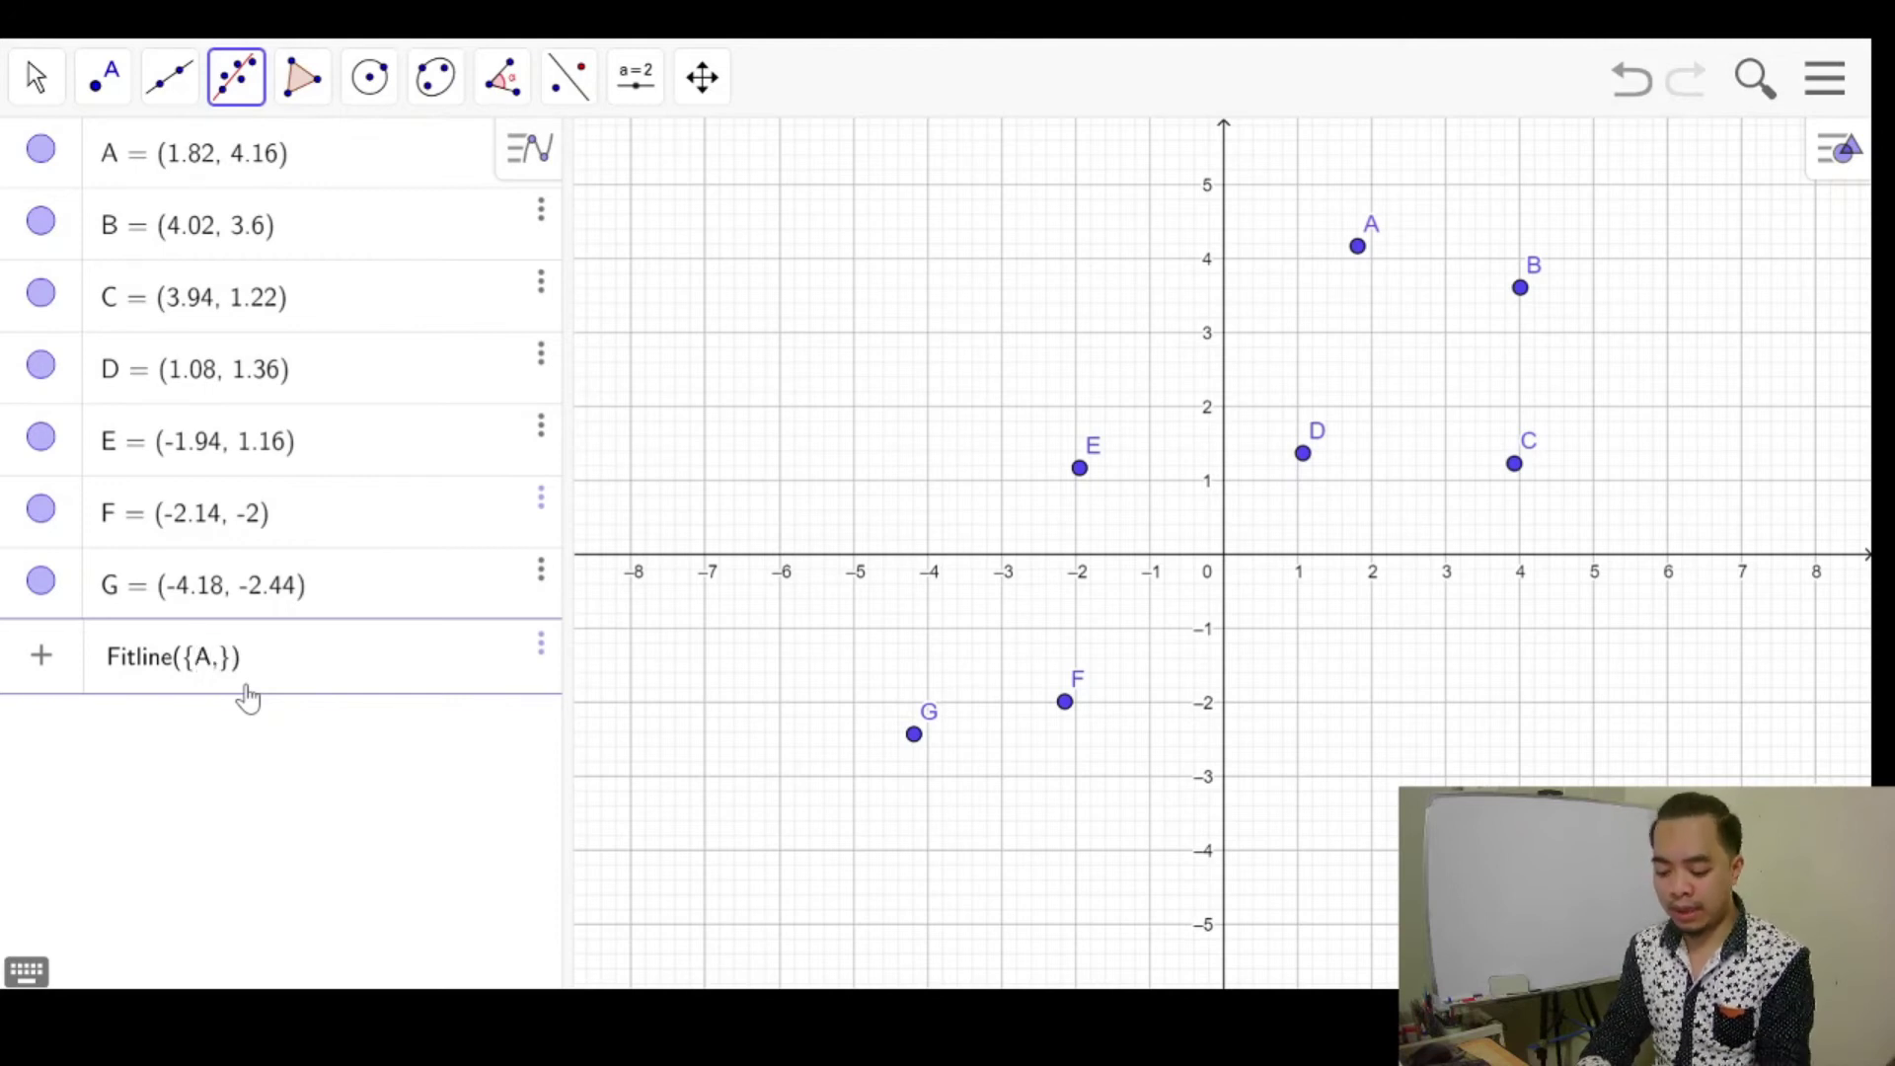
type(", E")
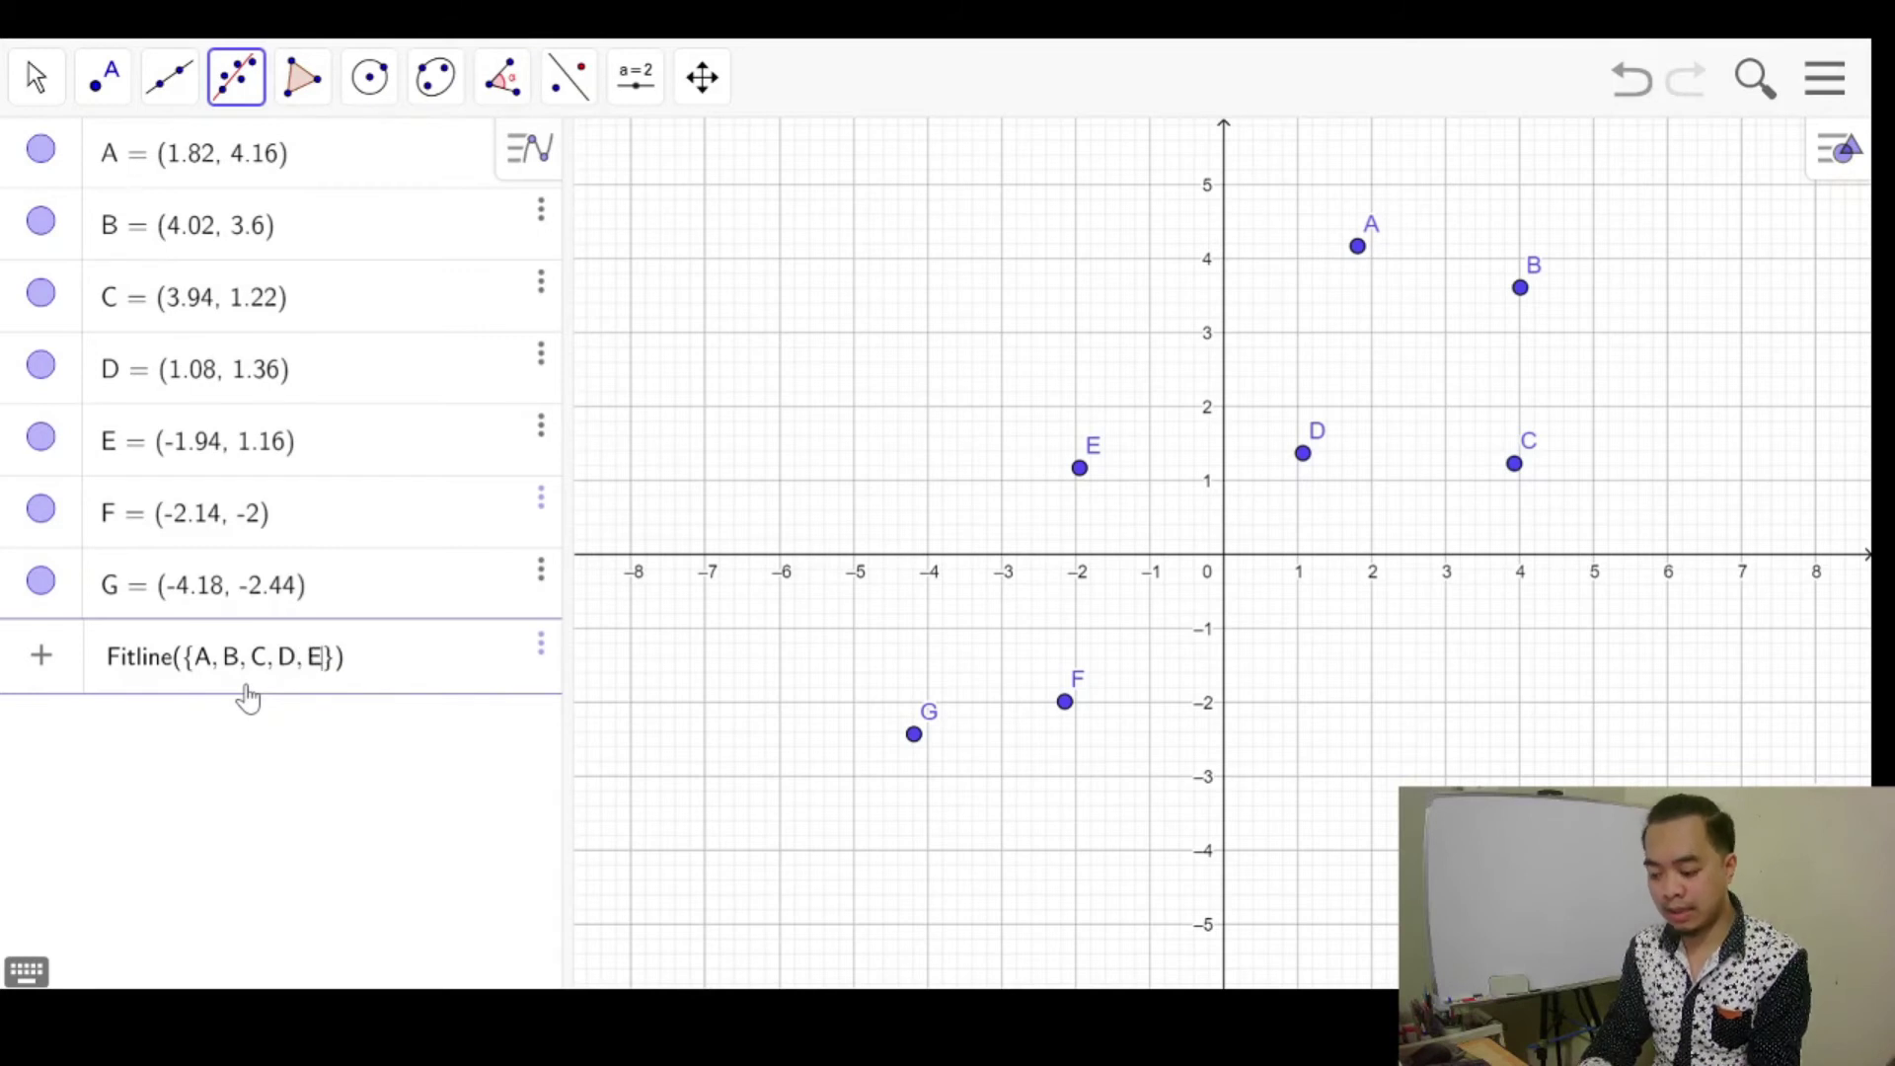
type(", F, G")
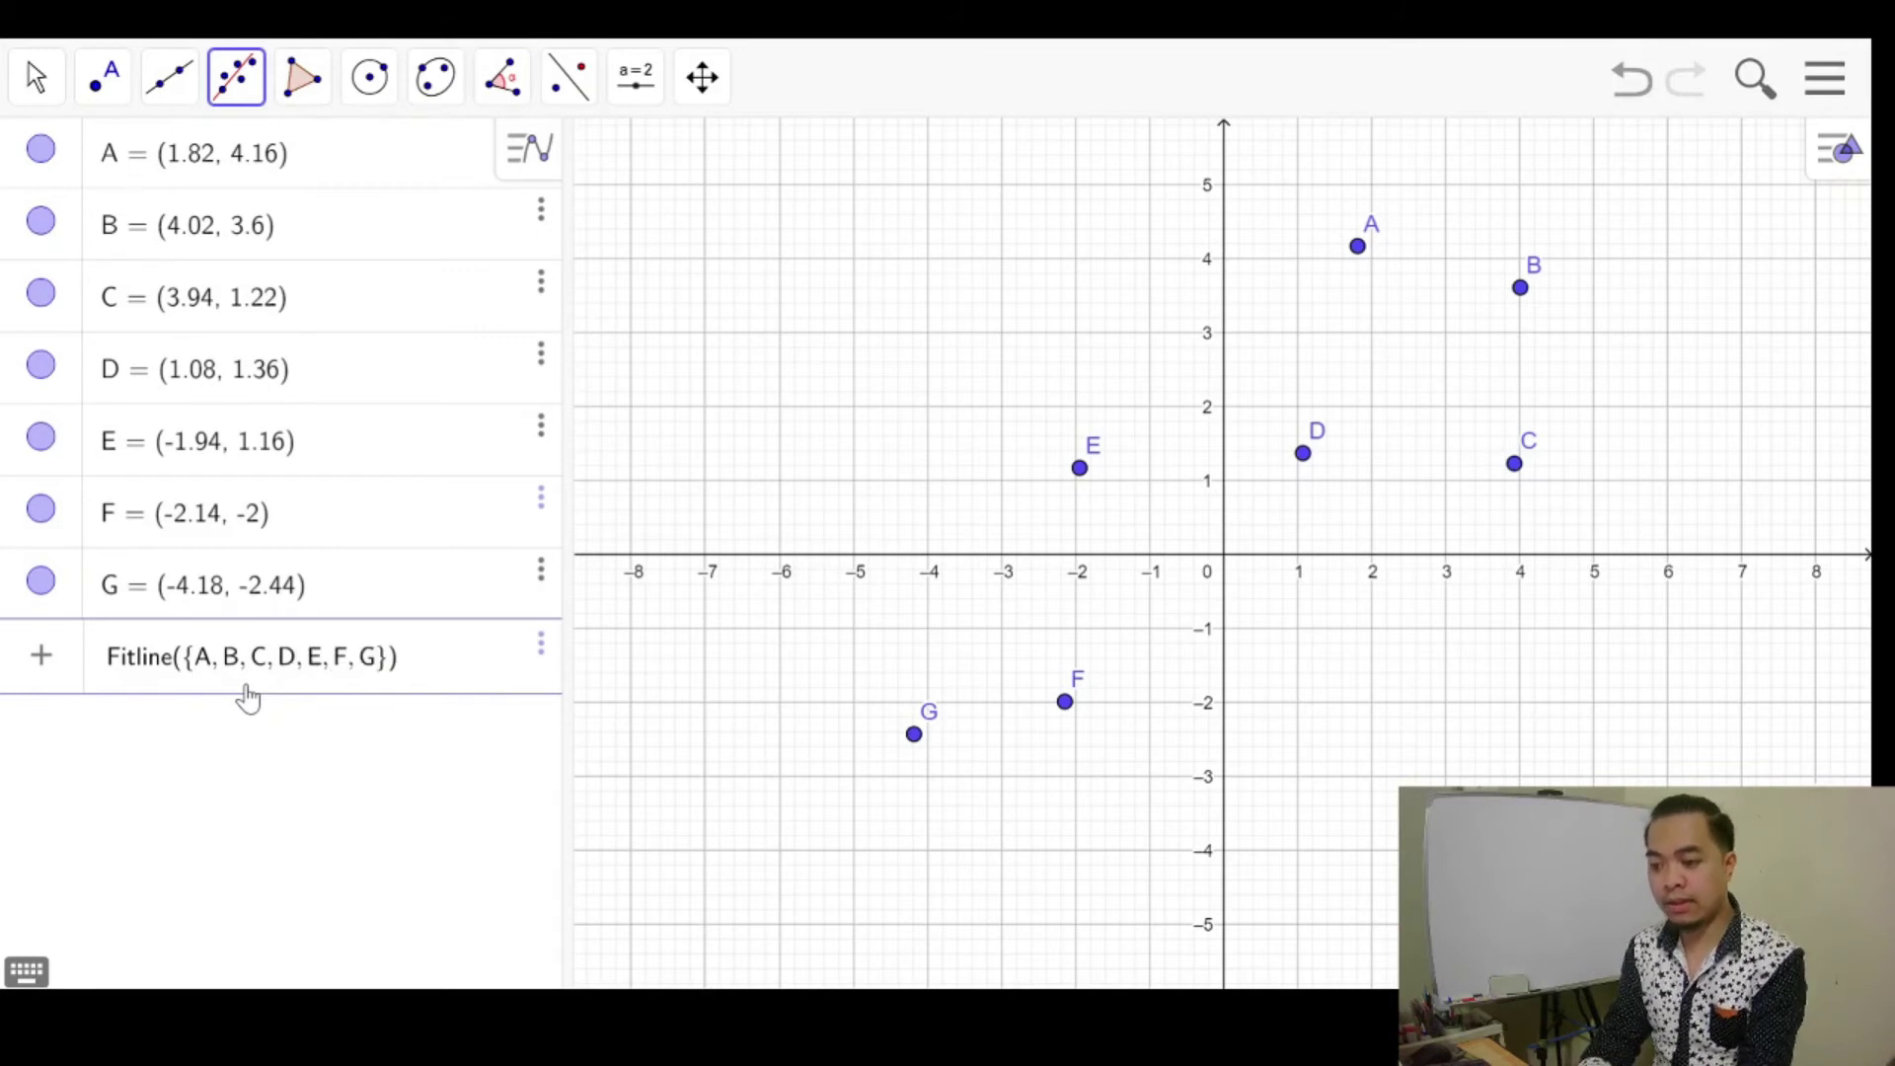
key("Return")
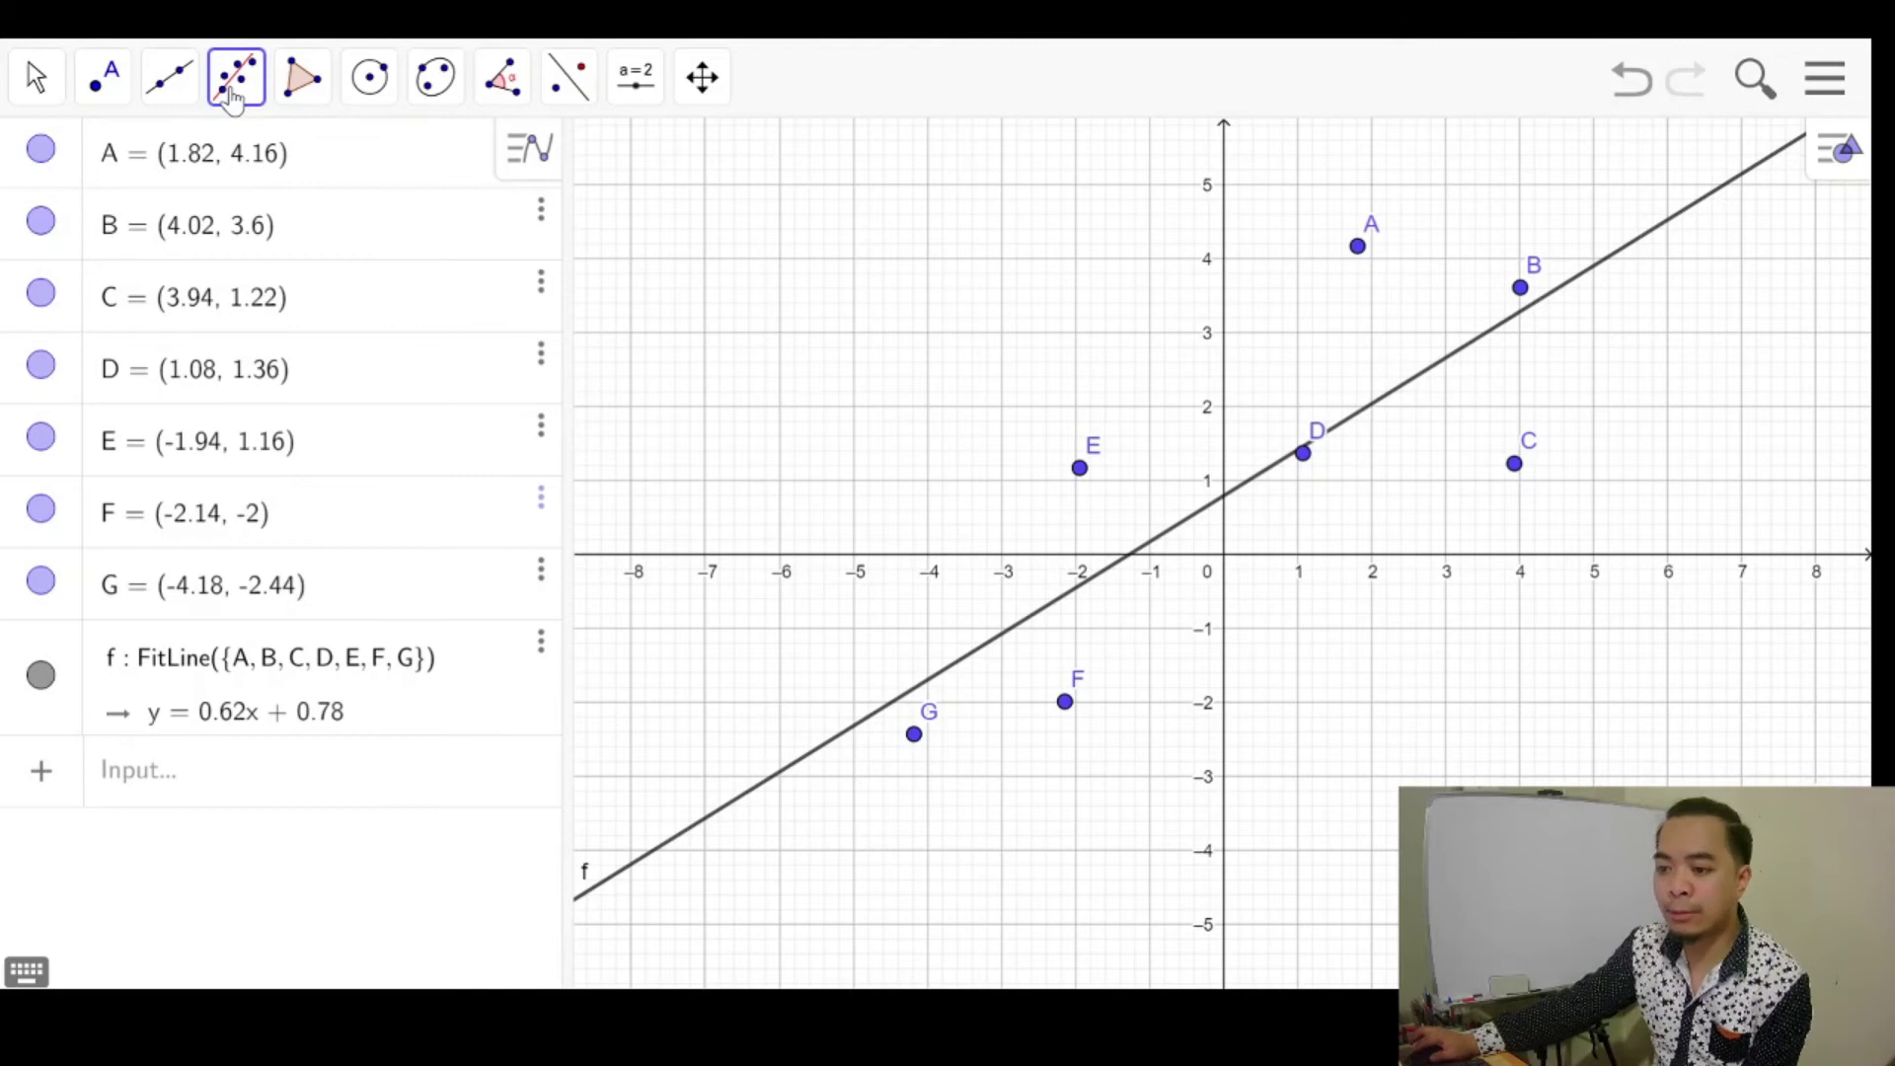
Delete the FitLine object f, leaving only the plotted points A to G.
left_click(309, 85)
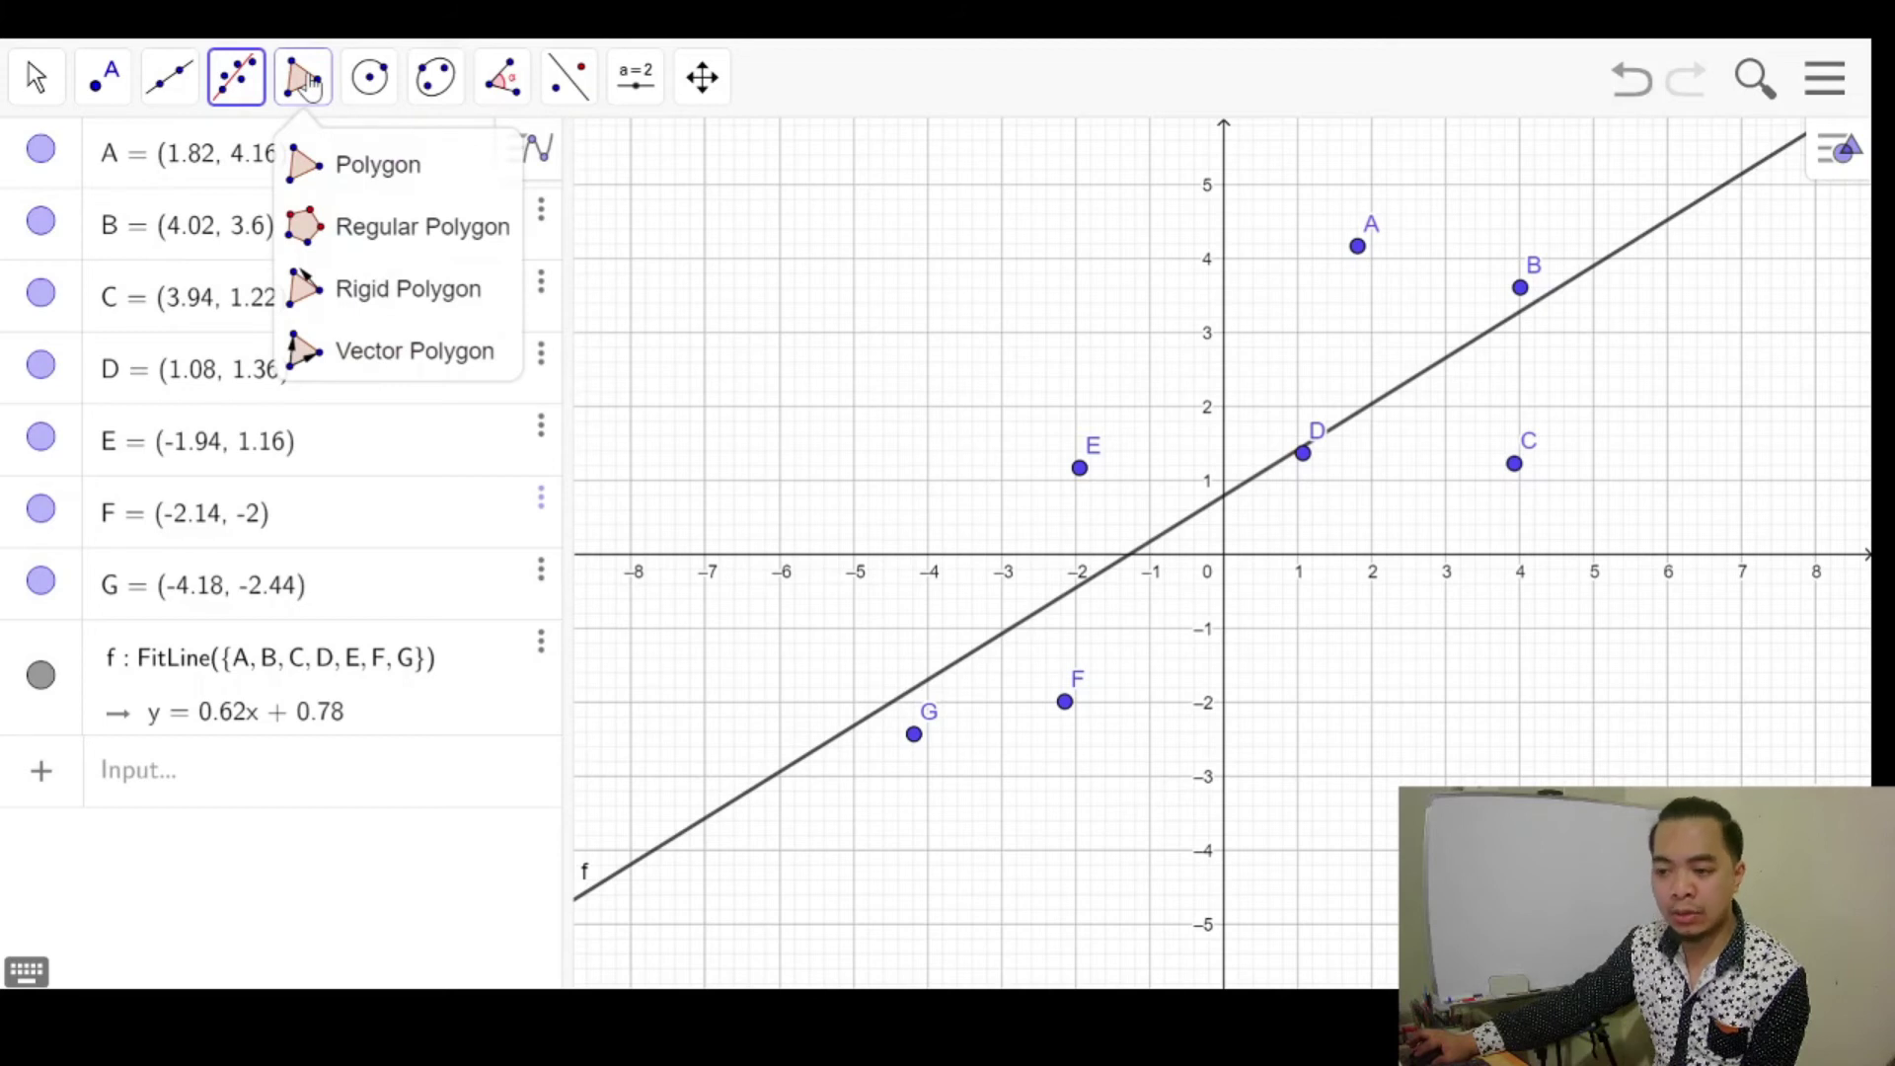
left_click(309, 84)
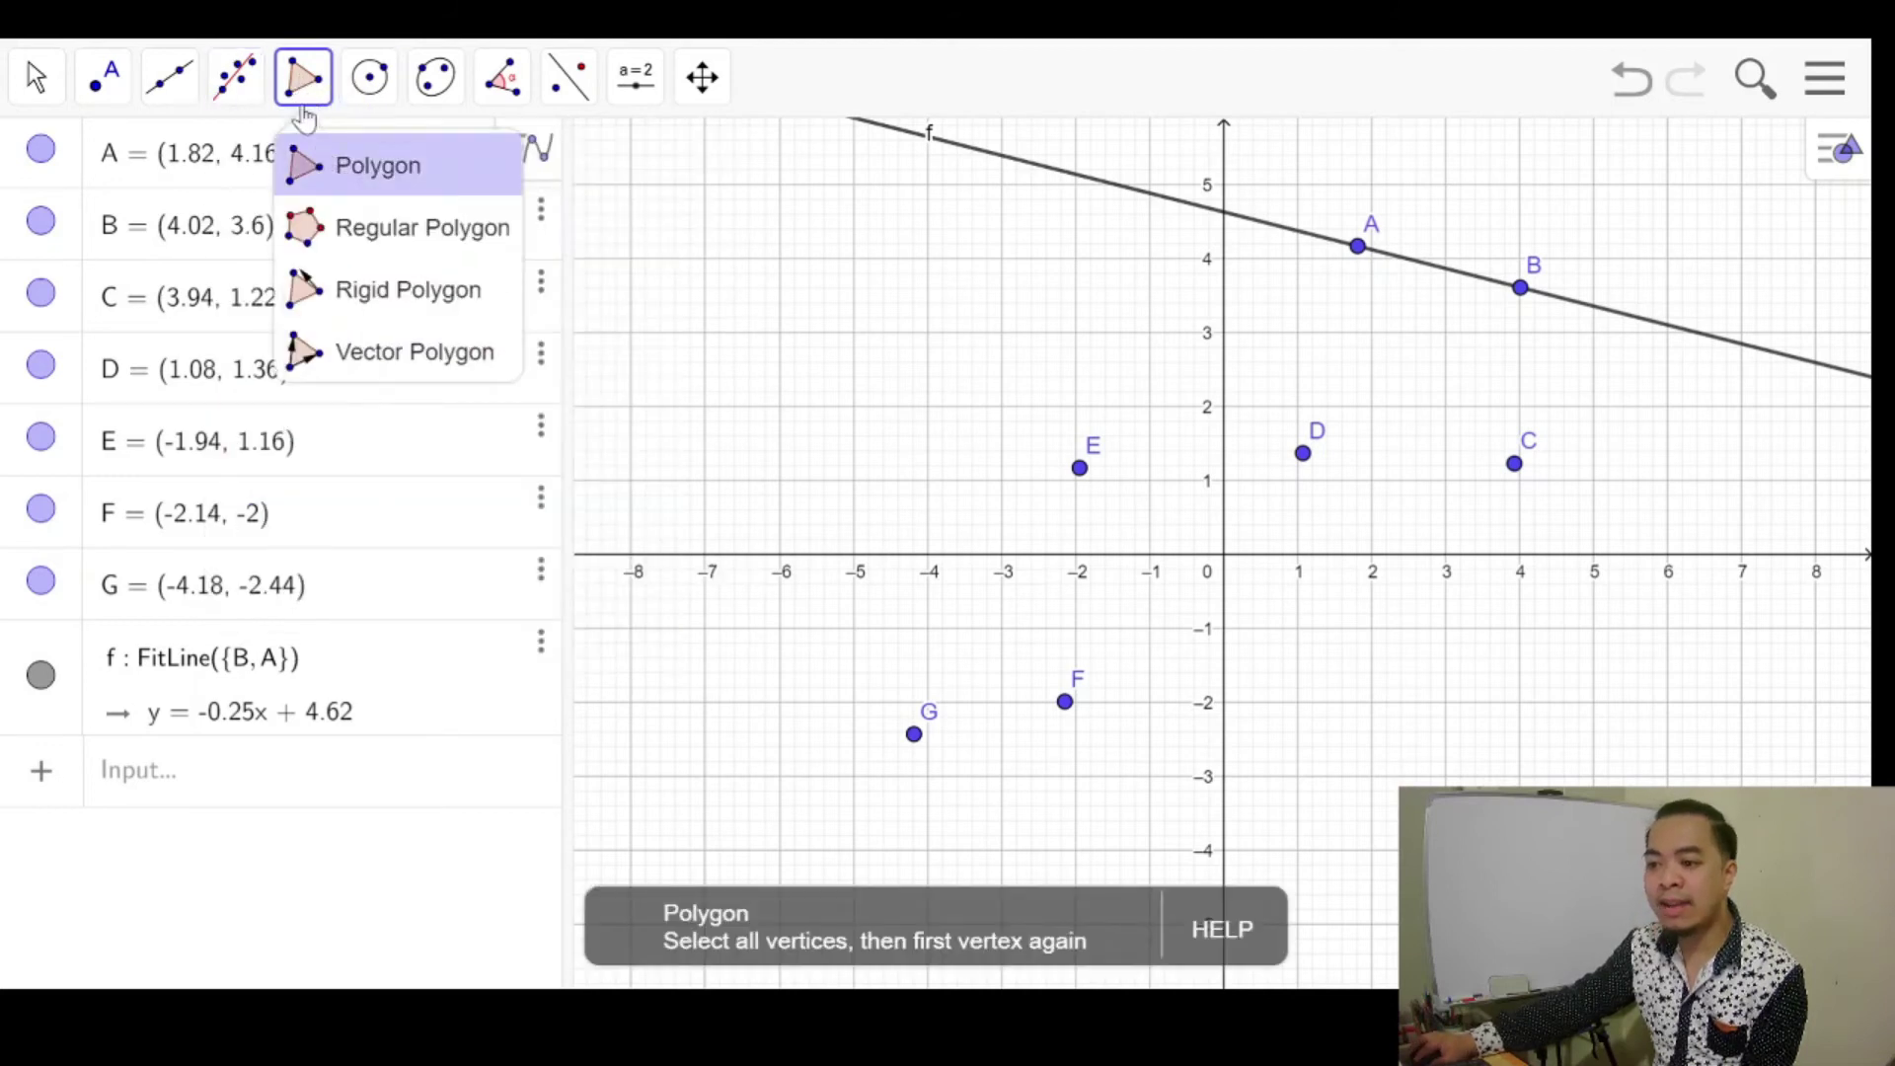
left_click(543, 645)
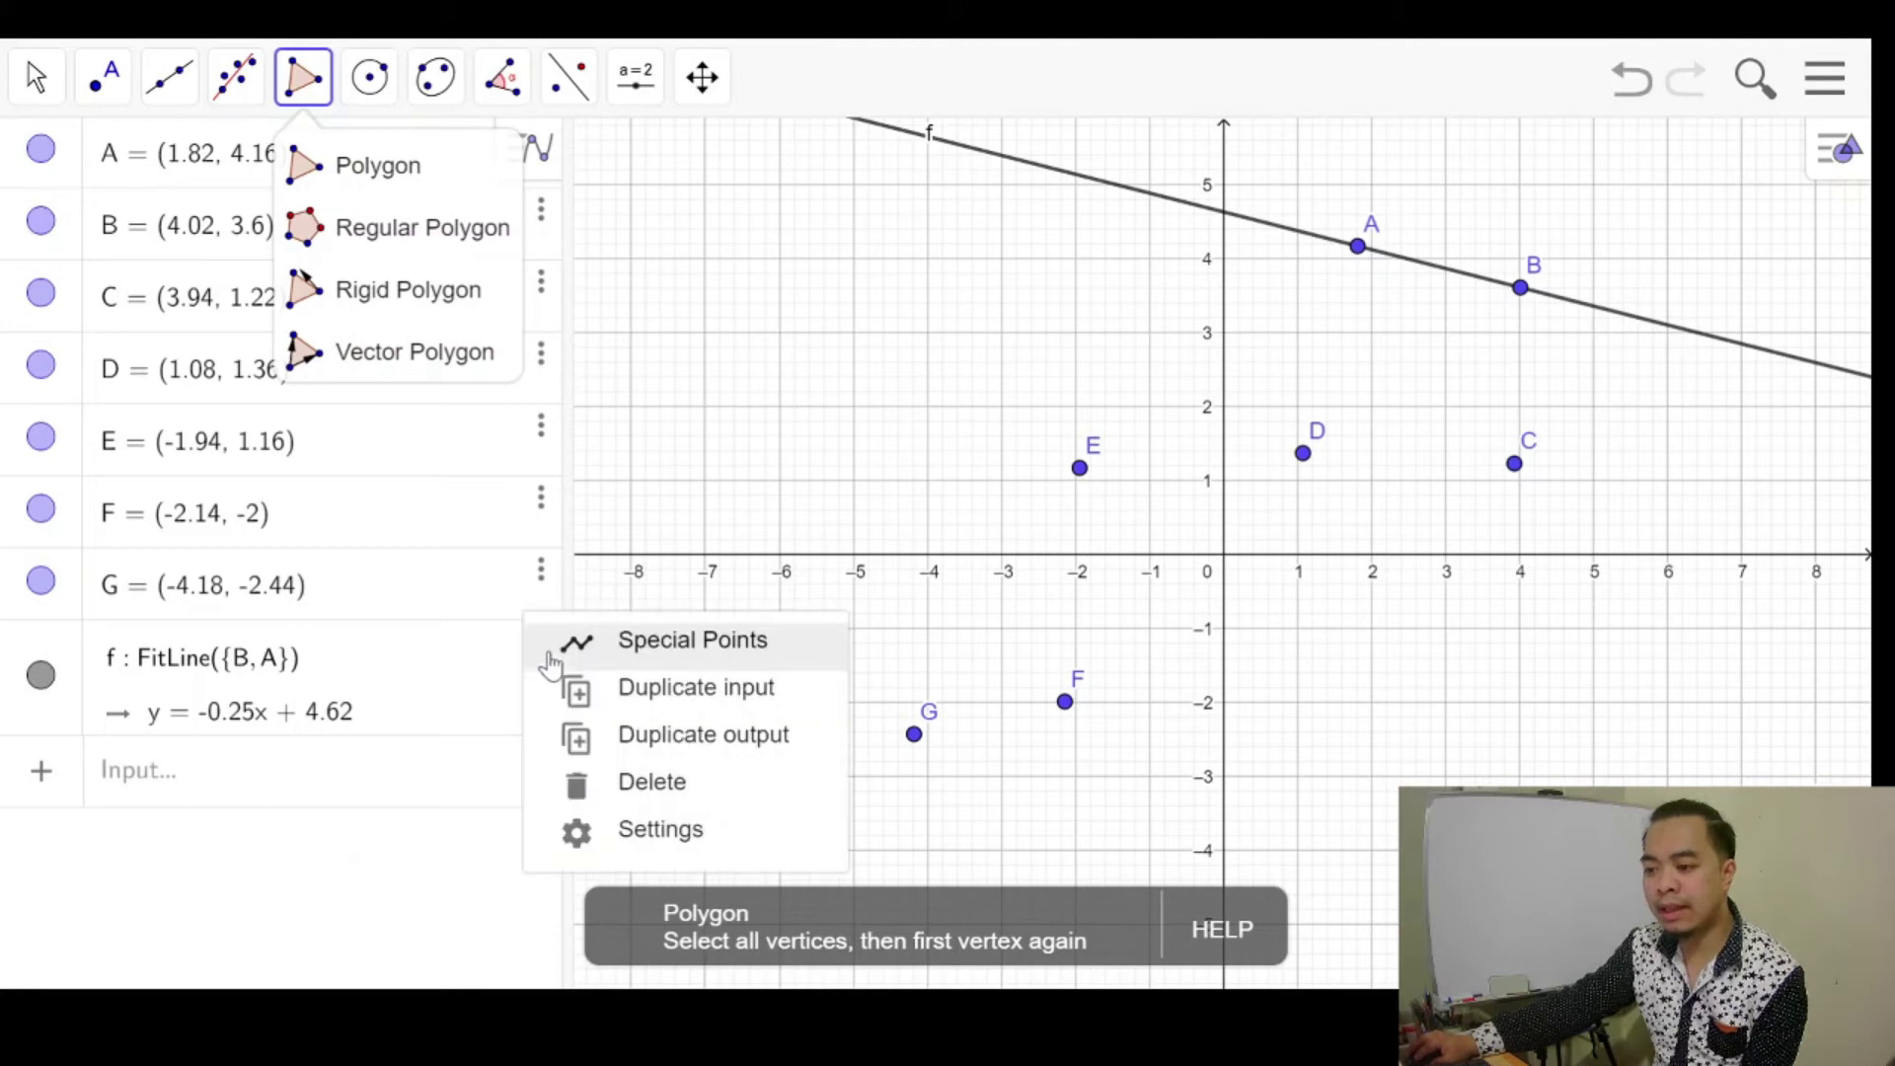
left_click(654, 782)
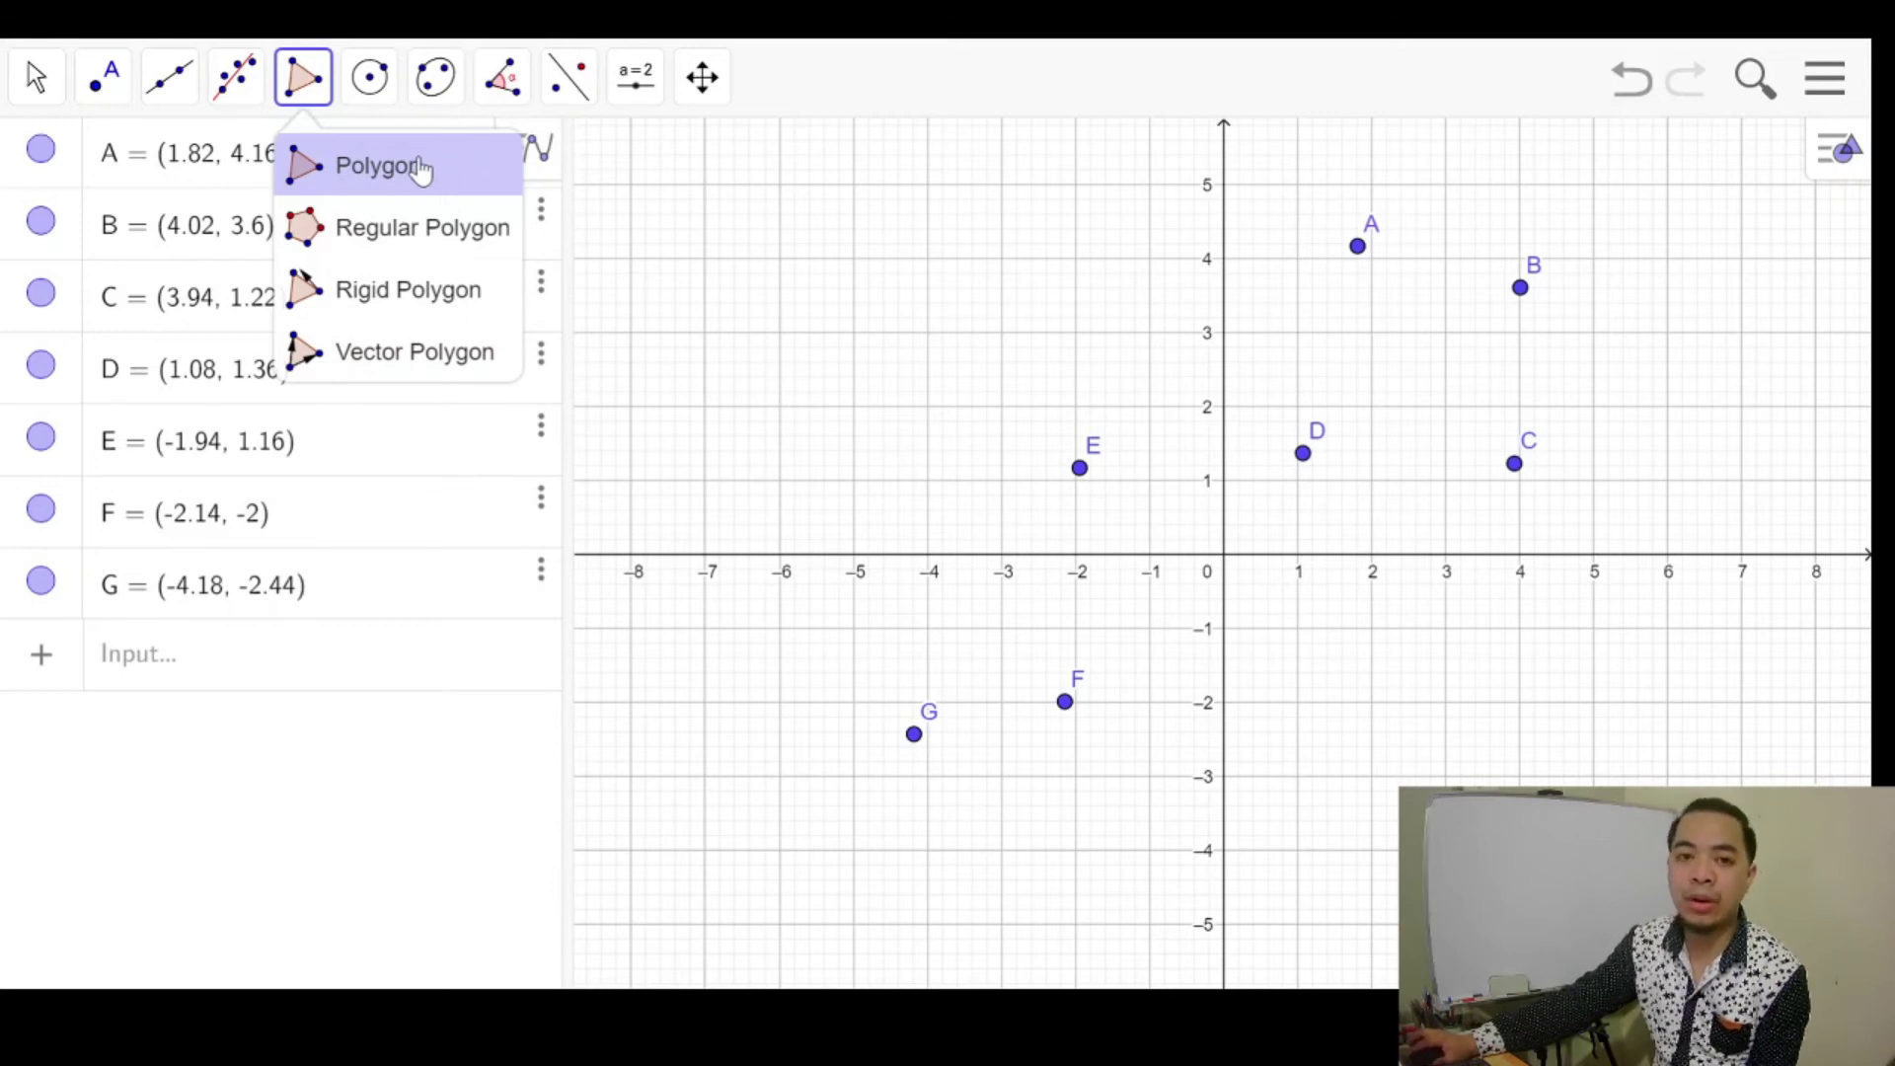
Construct a triangle with the Polygon tool through points B, C and A, closing it at B.
left_click(410, 288)
left_click(431, 170)
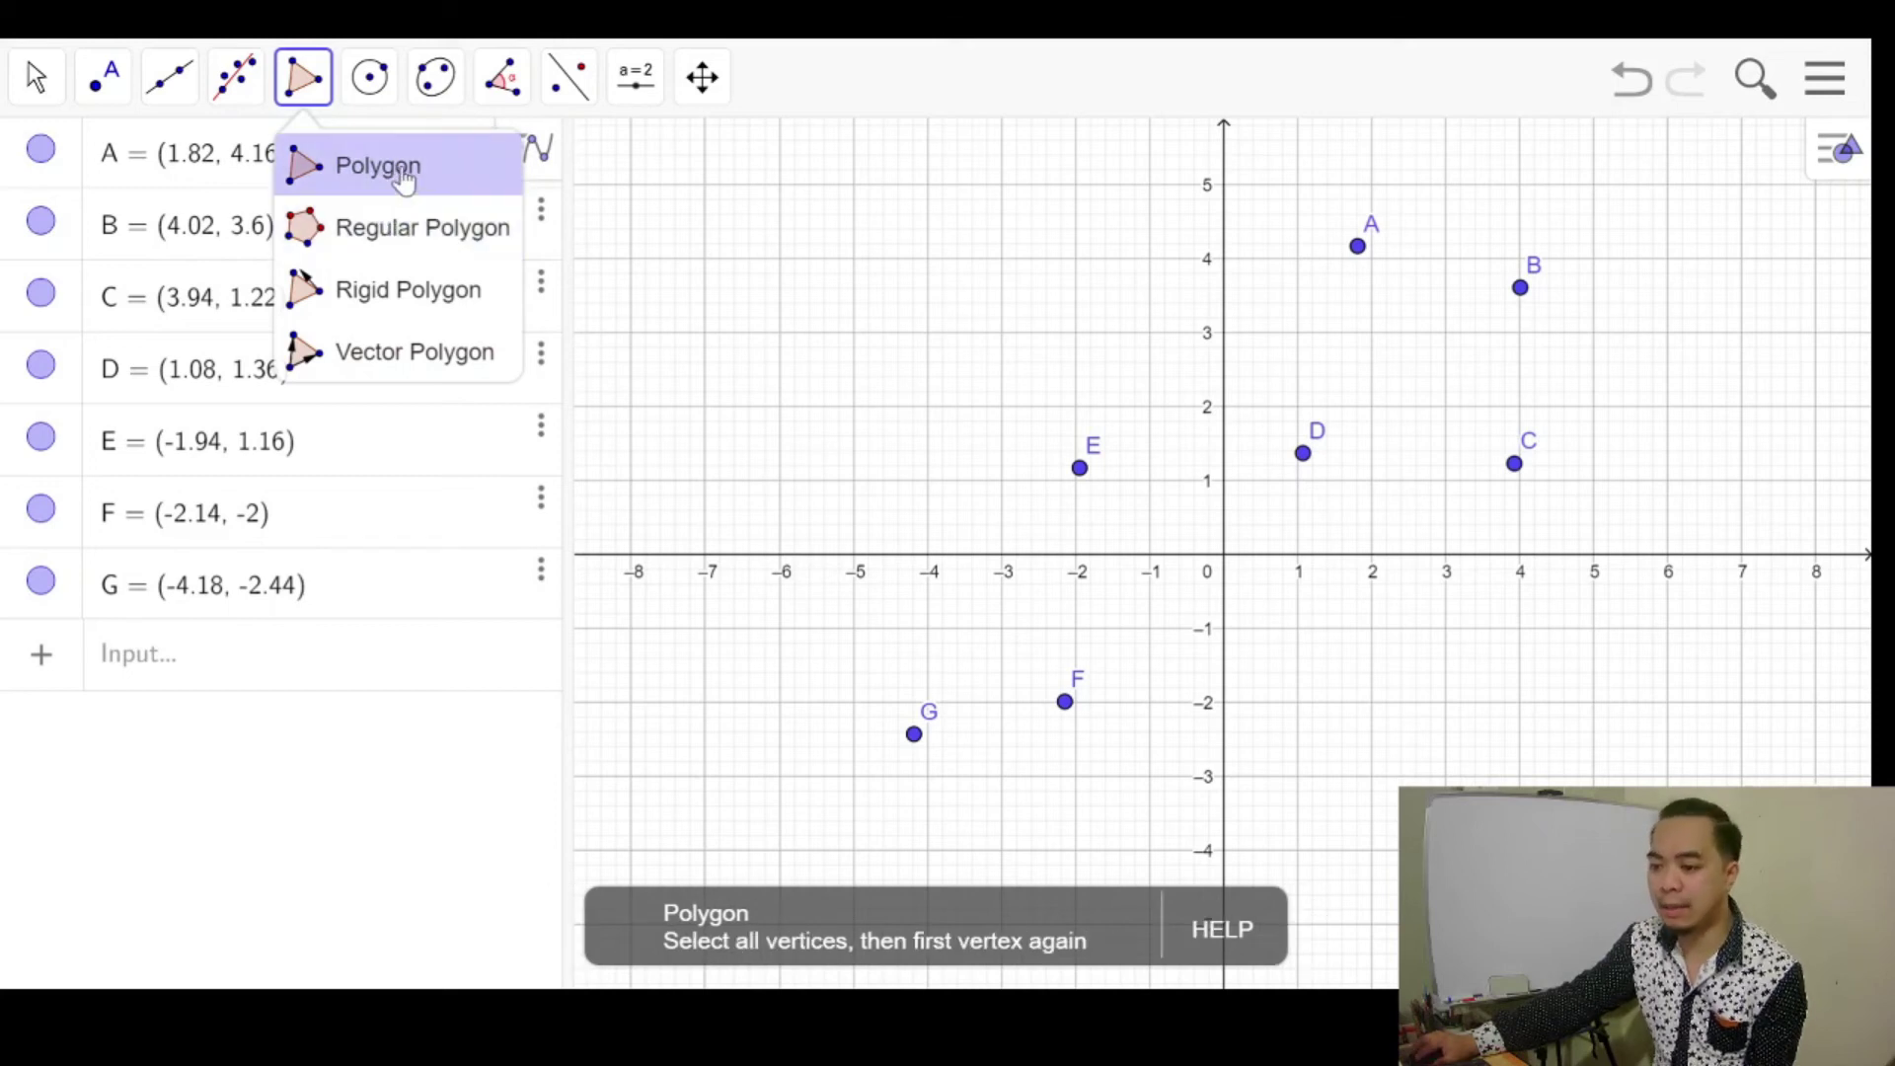
left_click(395, 177)
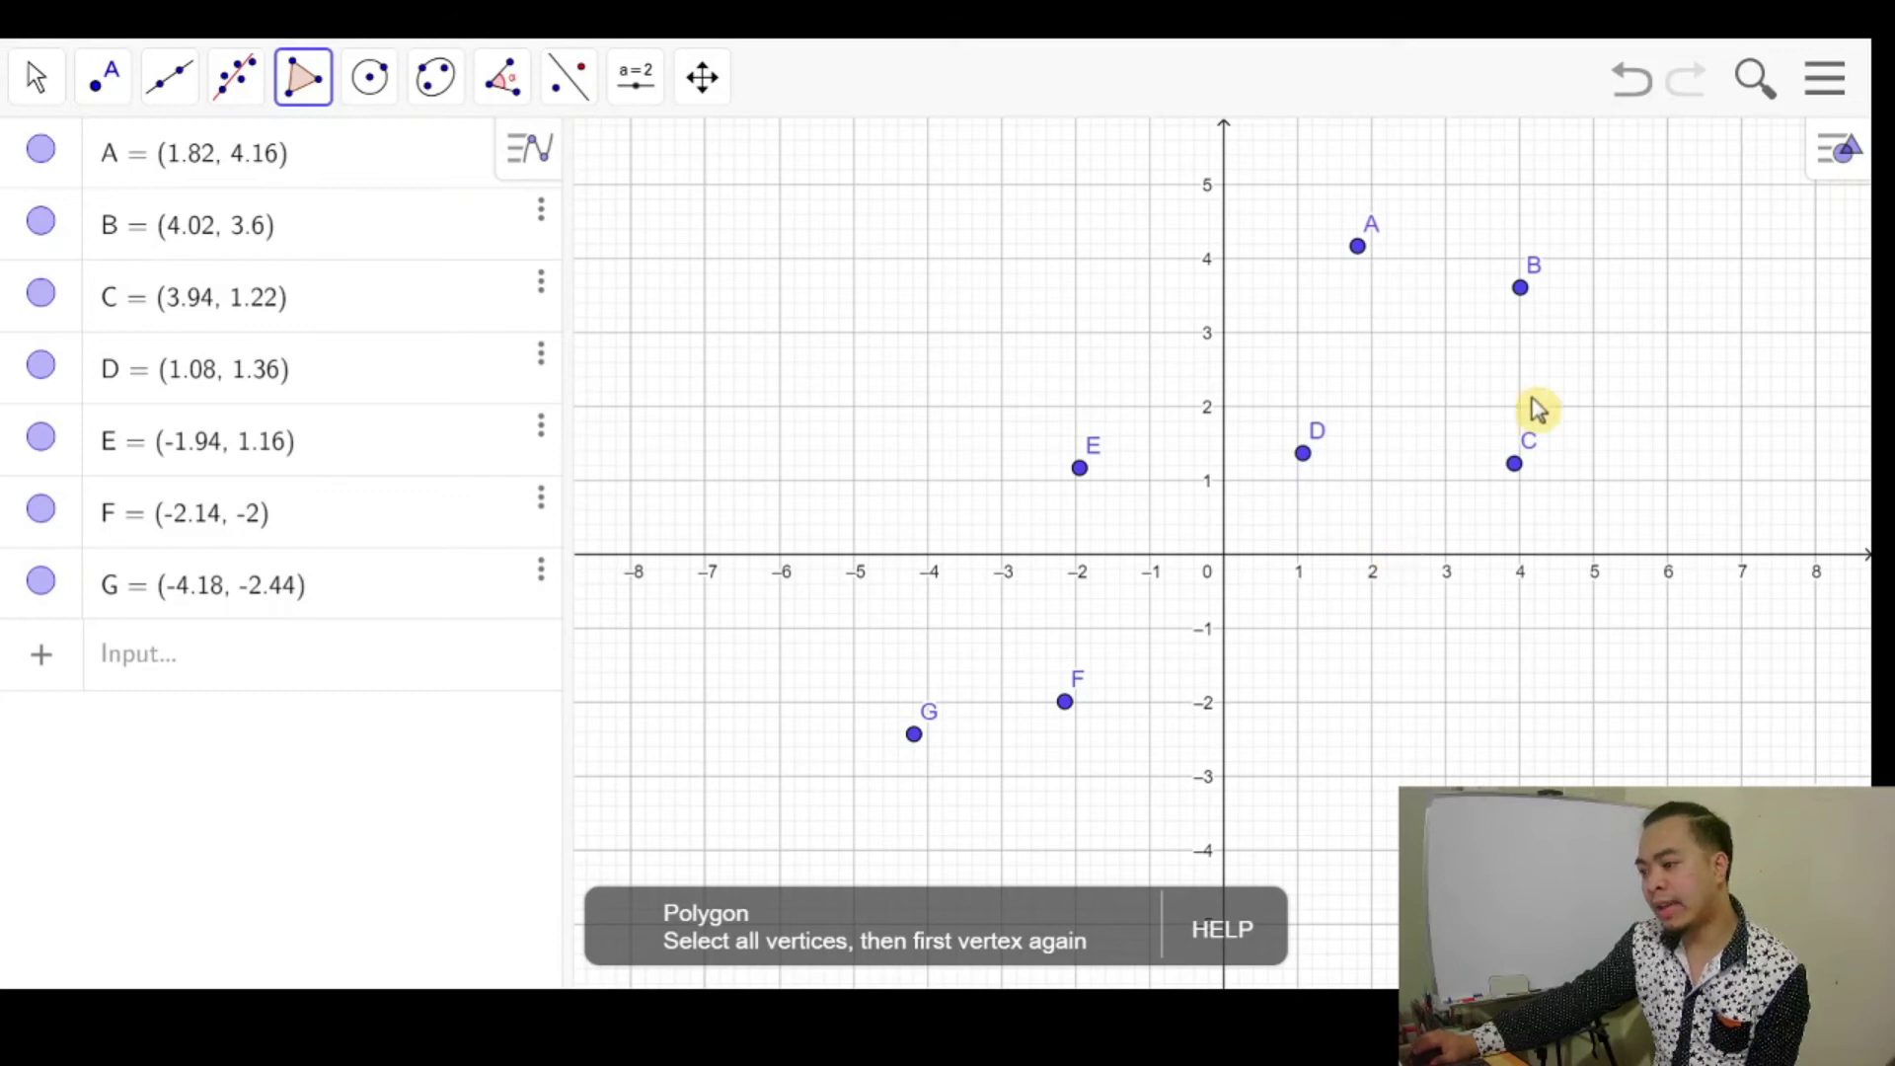
left_click(1521, 288)
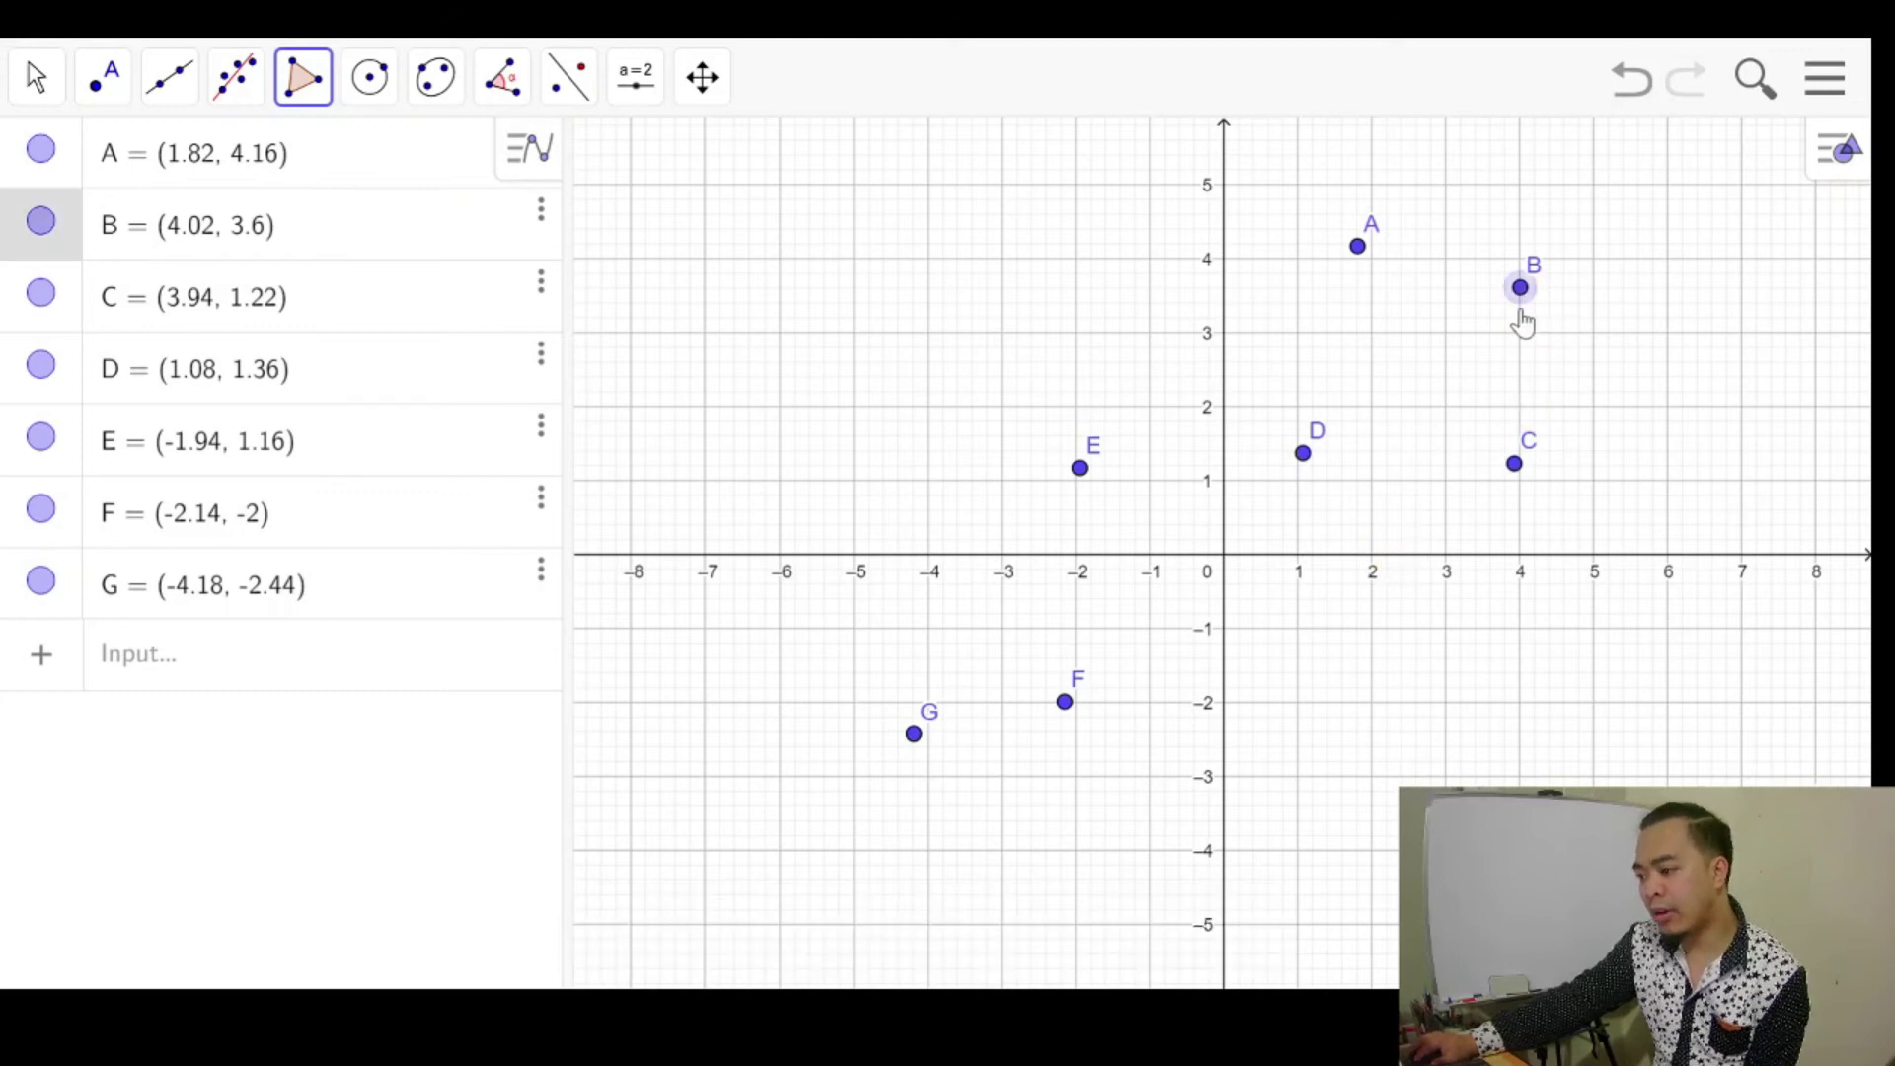
left_click(1517, 466)
left_click(1360, 247)
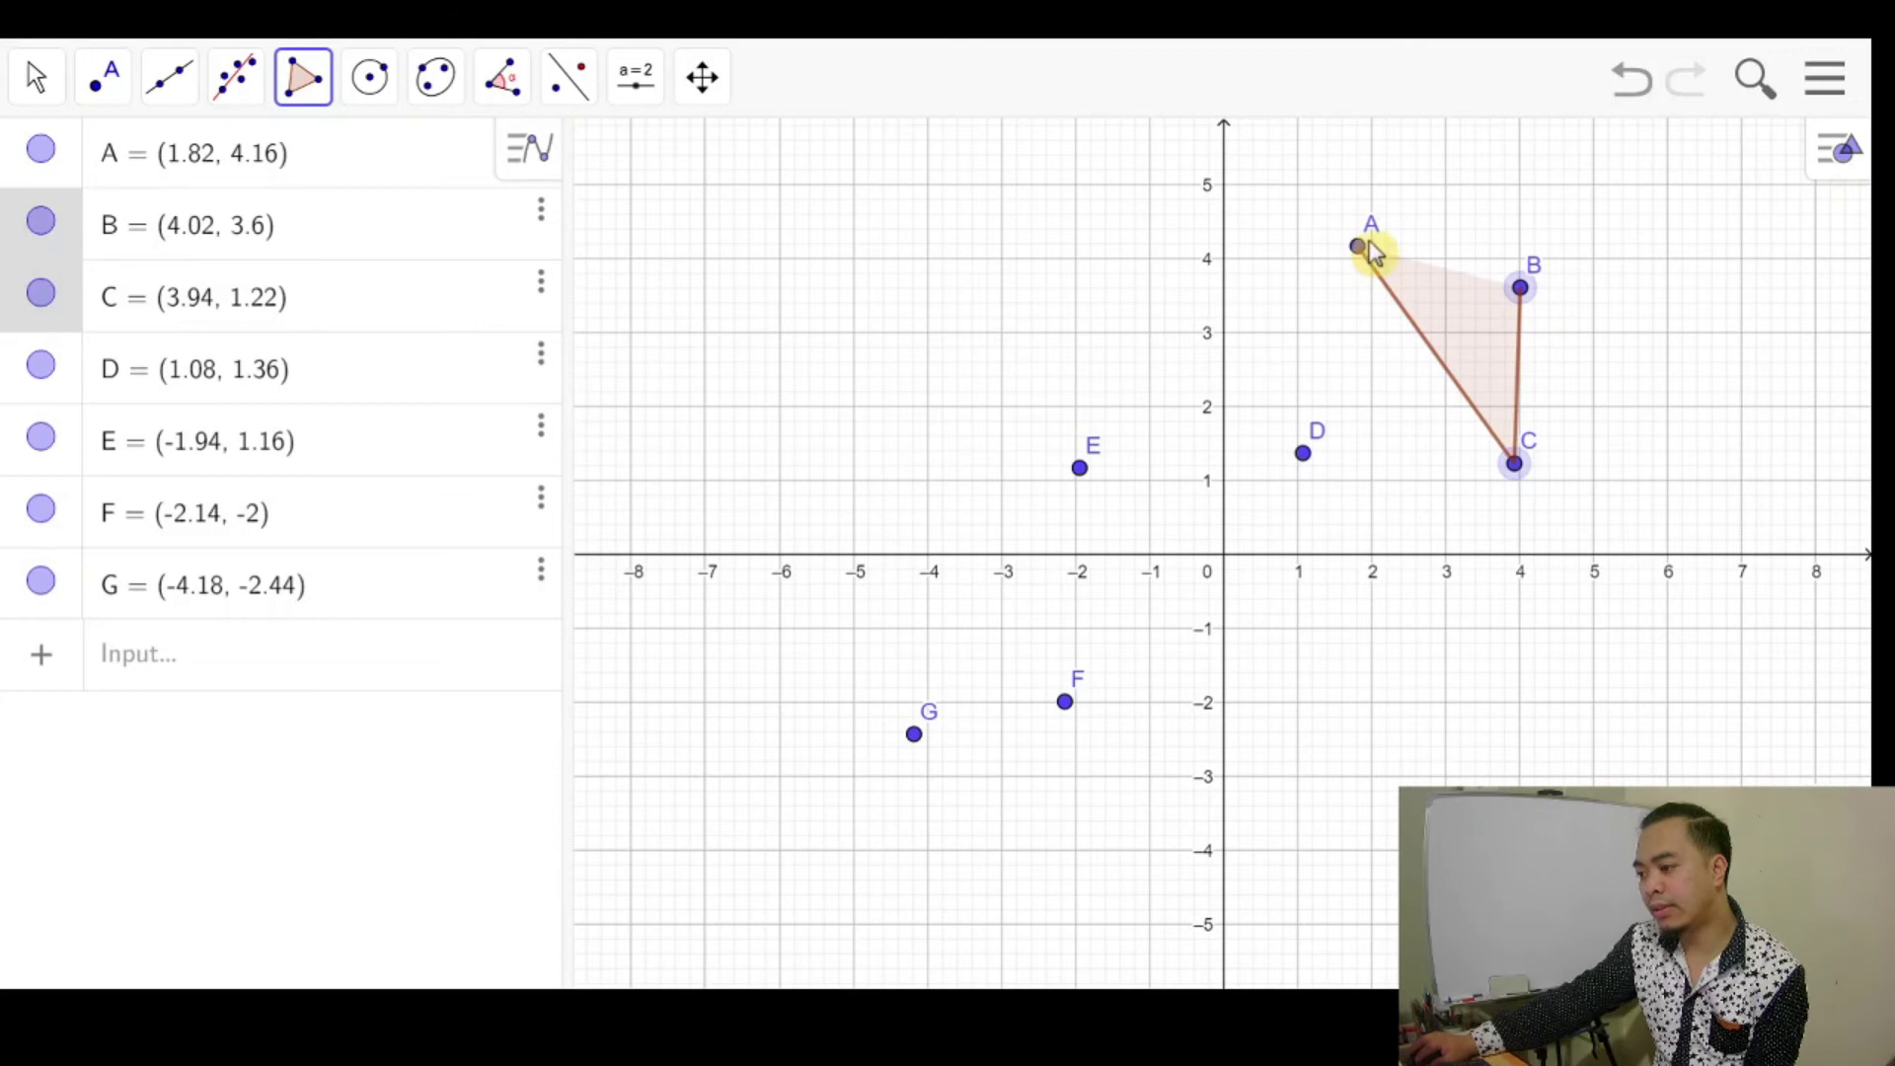
left_click(1521, 292)
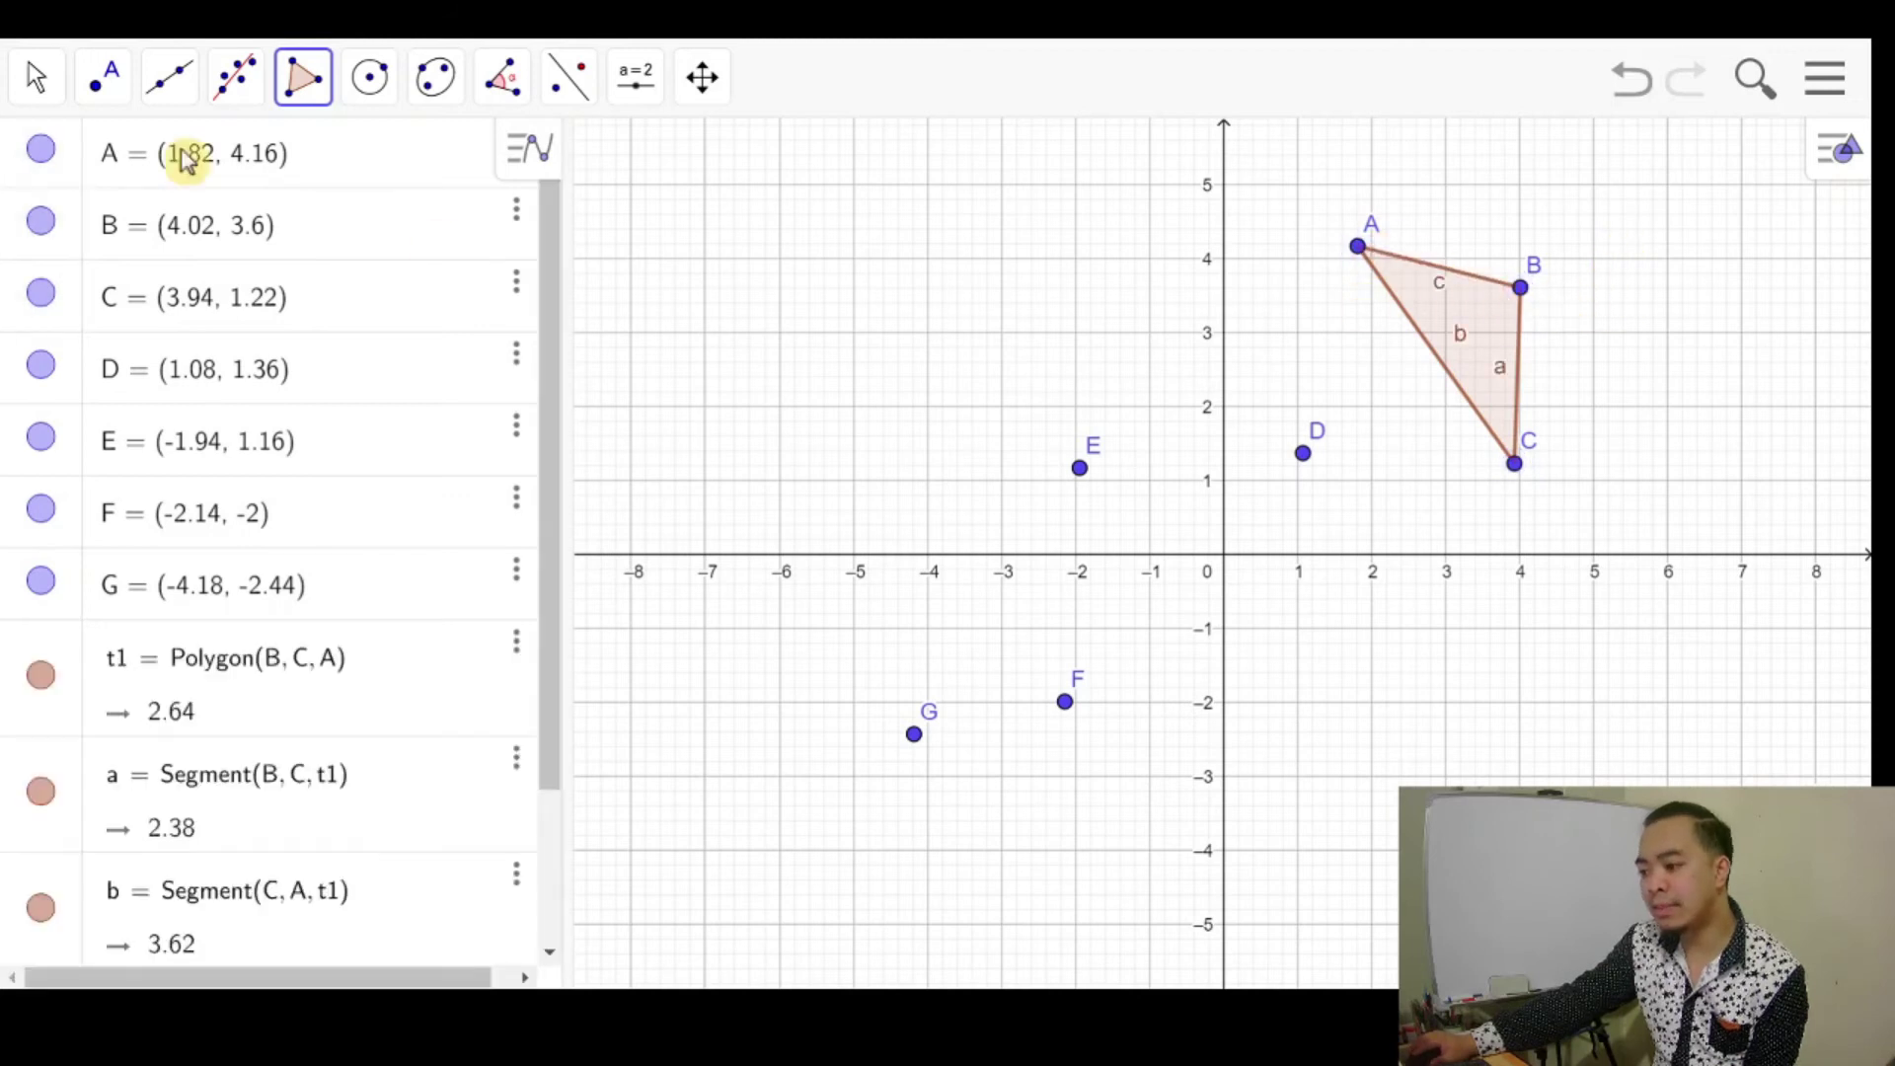
Construct a quadrilateral with the Polygon tool through points E, G, F and D, closing it at E.
left_click(303, 79)
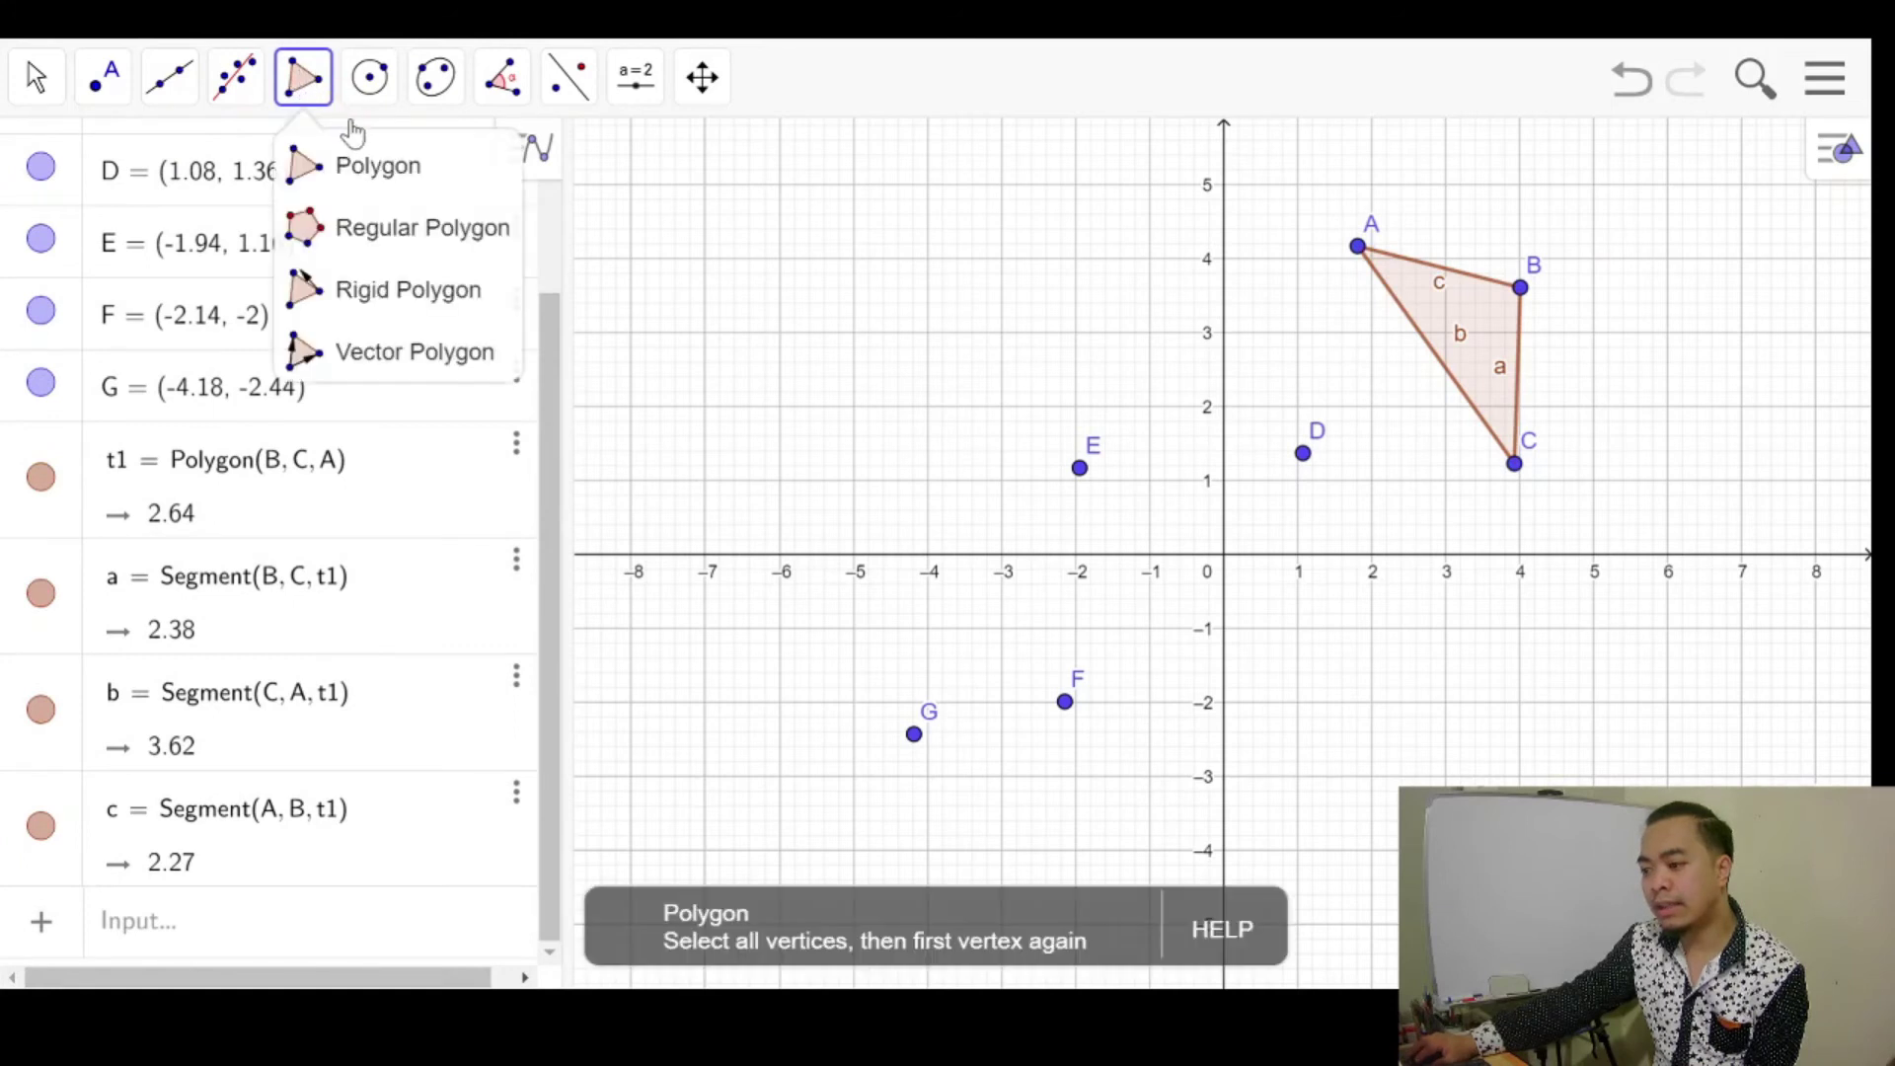
mouse_move(369, 87)
left_click(367, 170)
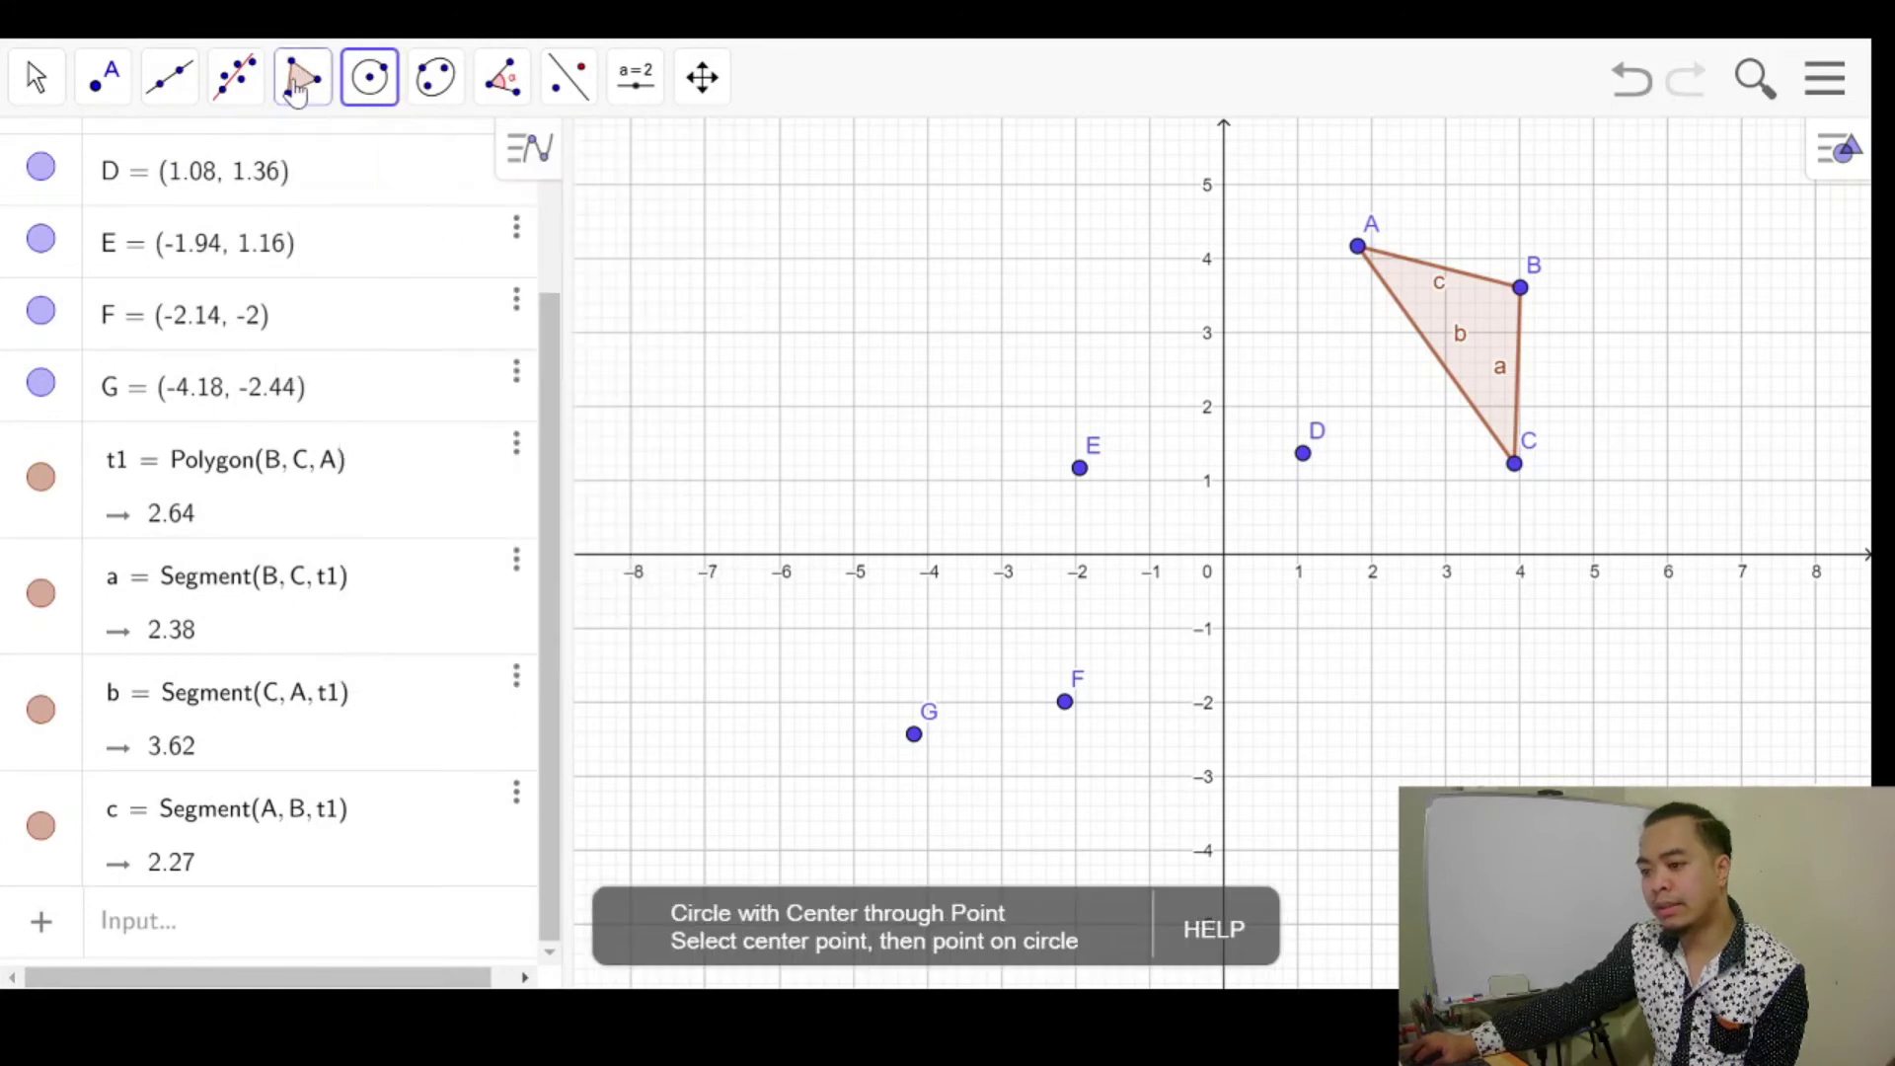
mouse_move(303, 98)
left_click(308, 164)
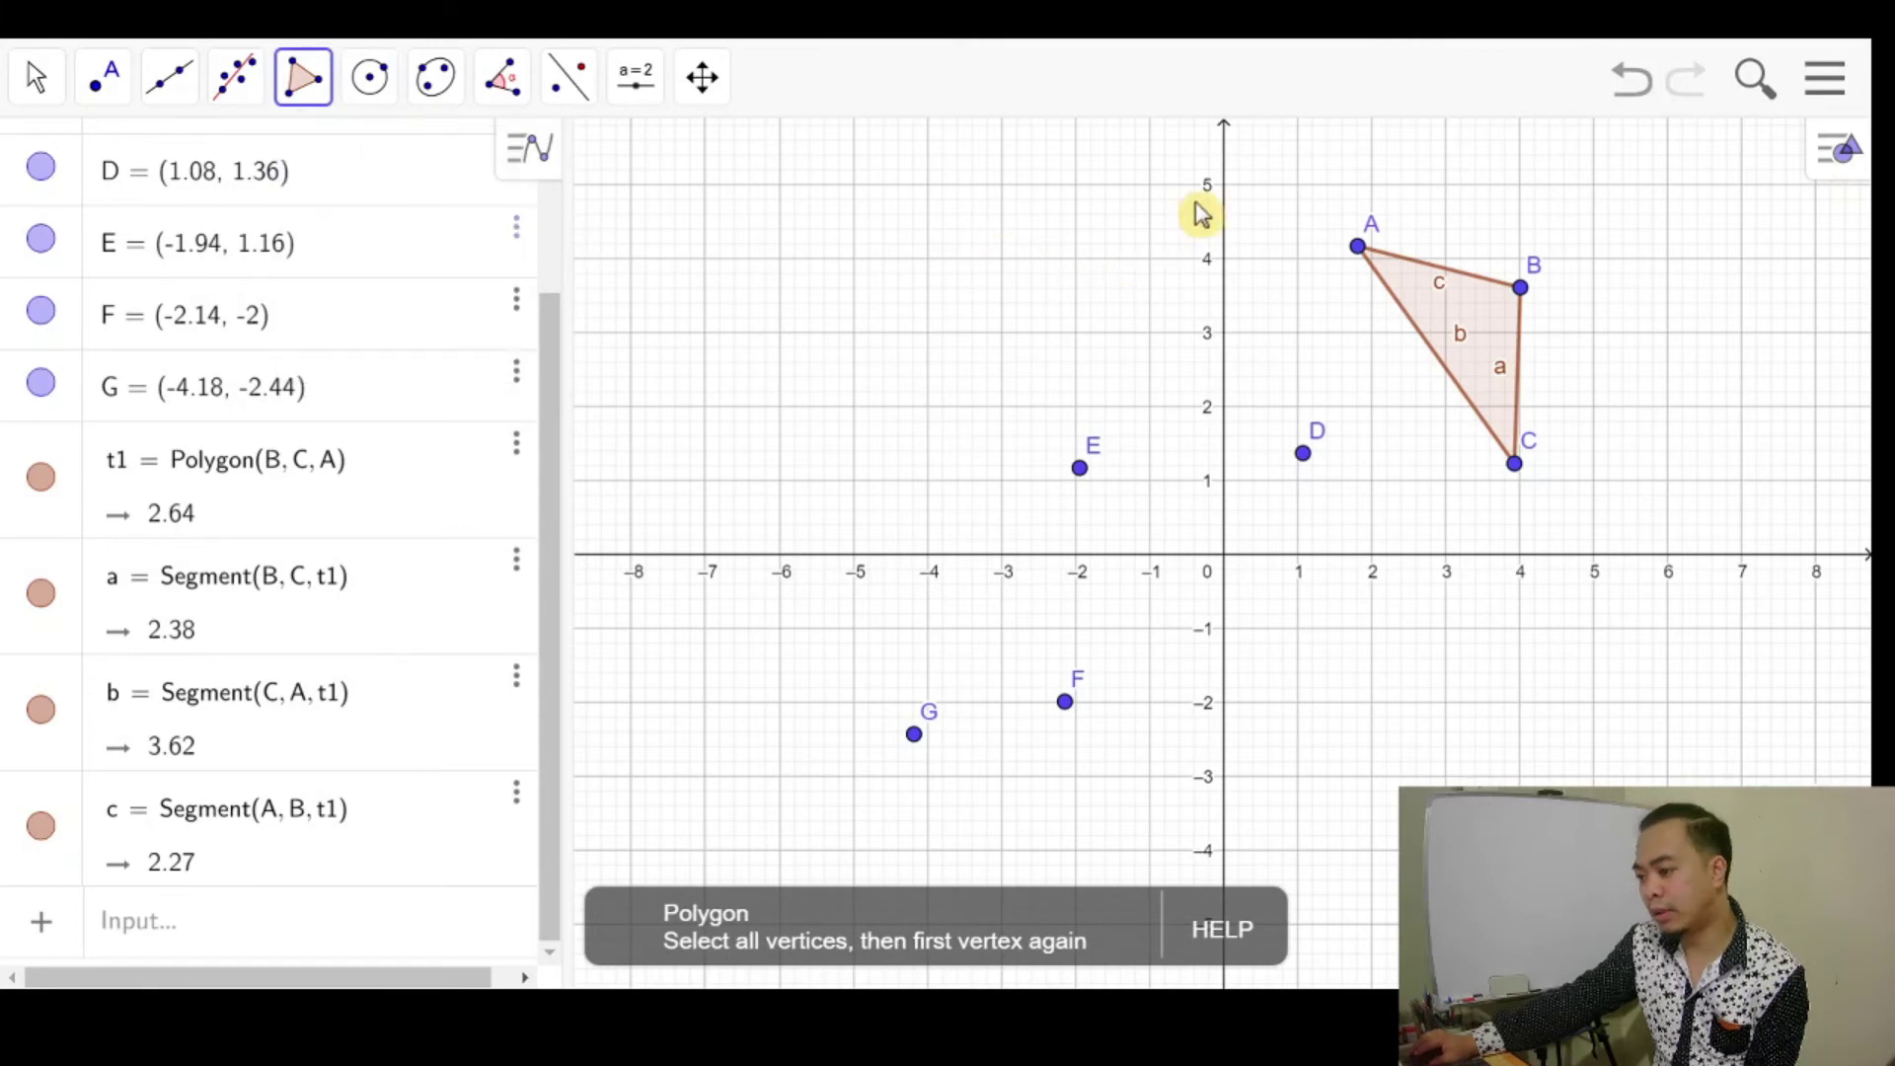
left_click(1080, 468)
left_click(914, 734)
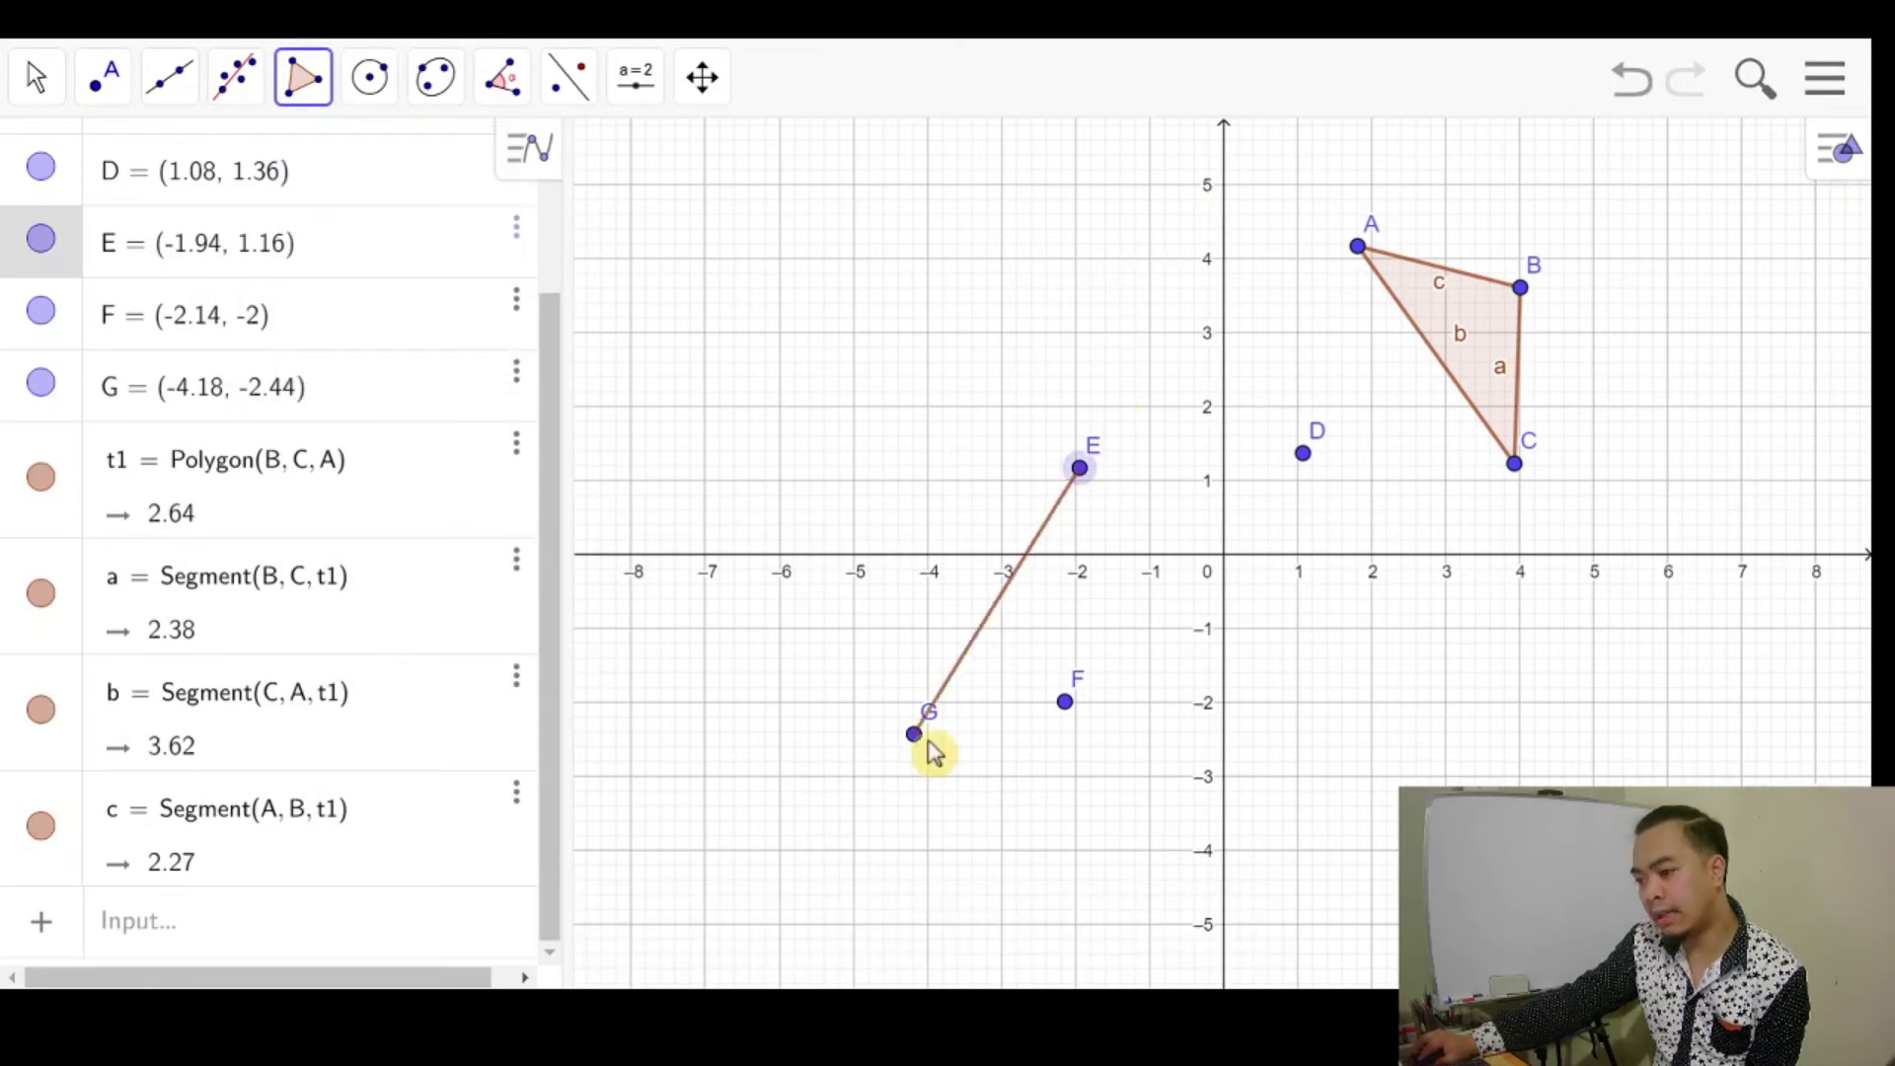
left_click(1065, 702)
left_click(1299, 453)
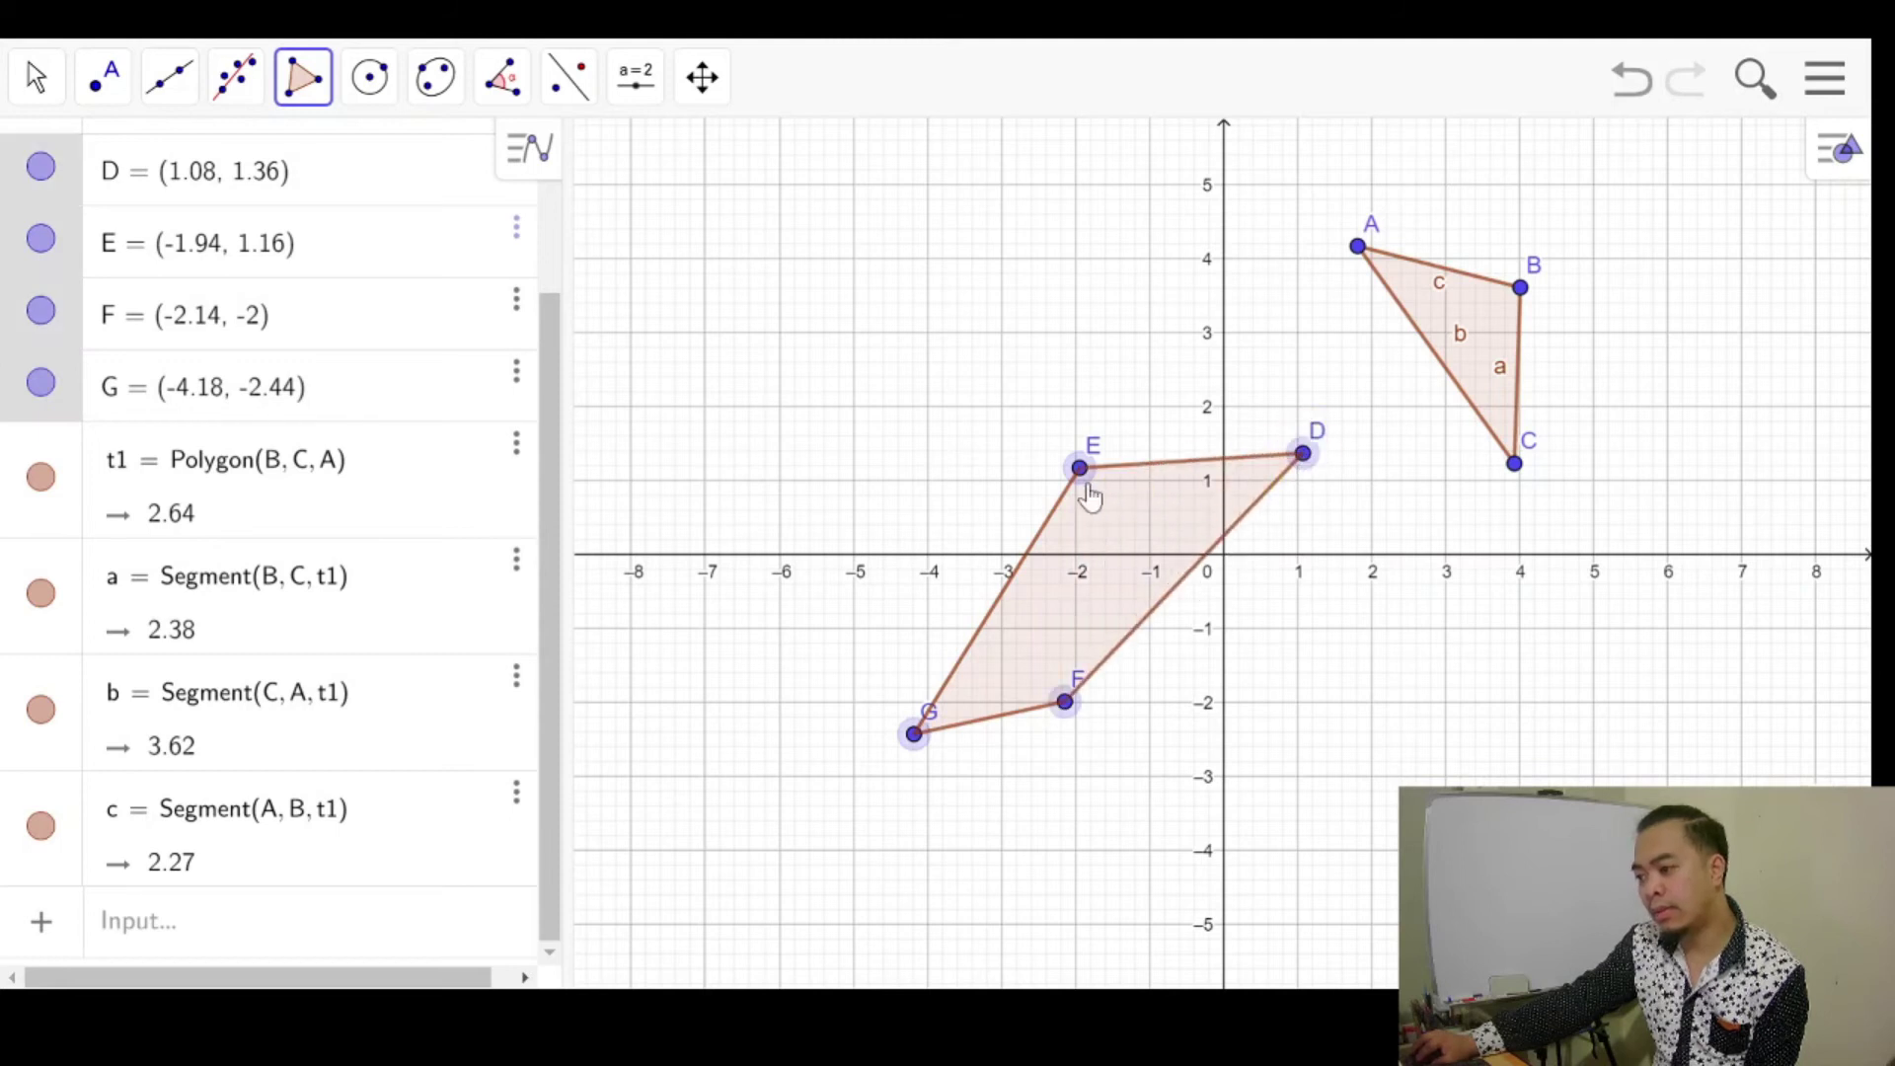
left_click(1081, 471)
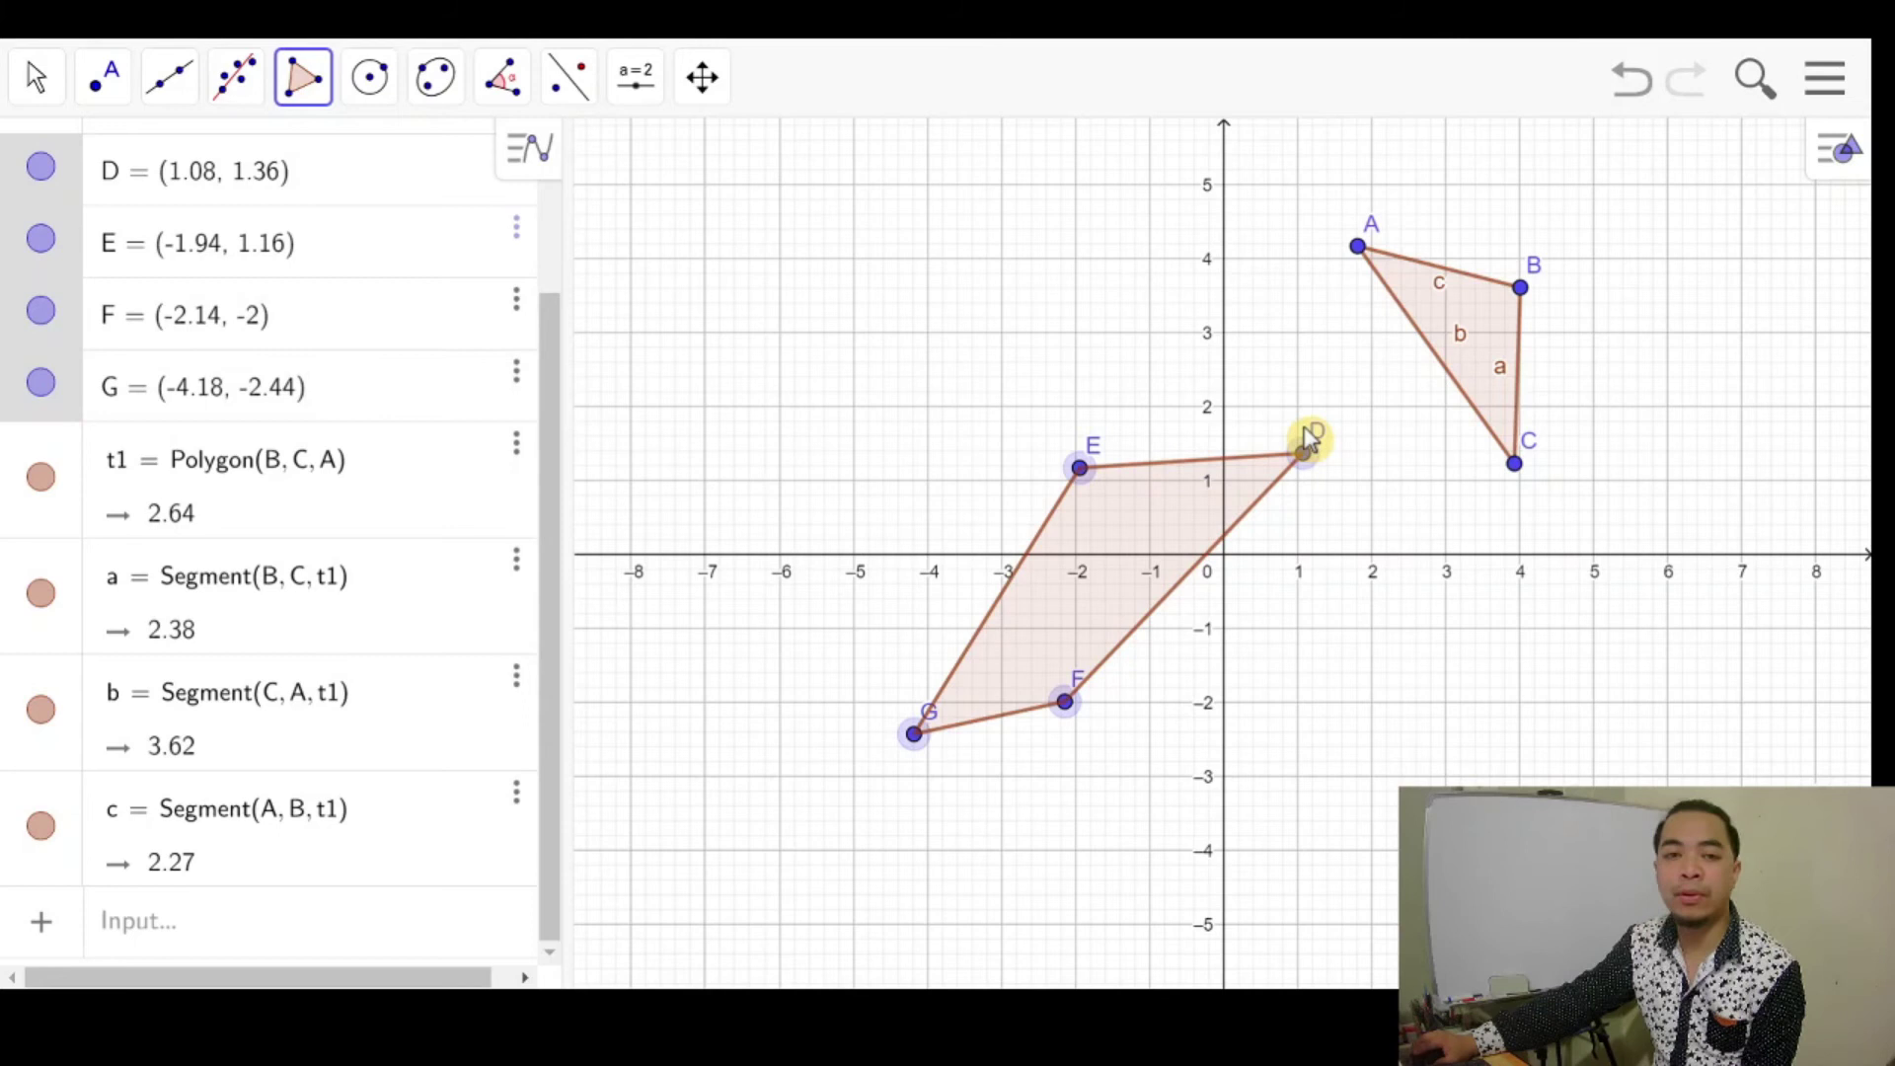
Construct a regular polygon with 7 vertices from points D and E using the Regular Polygon tool.
left_click(307, 94)
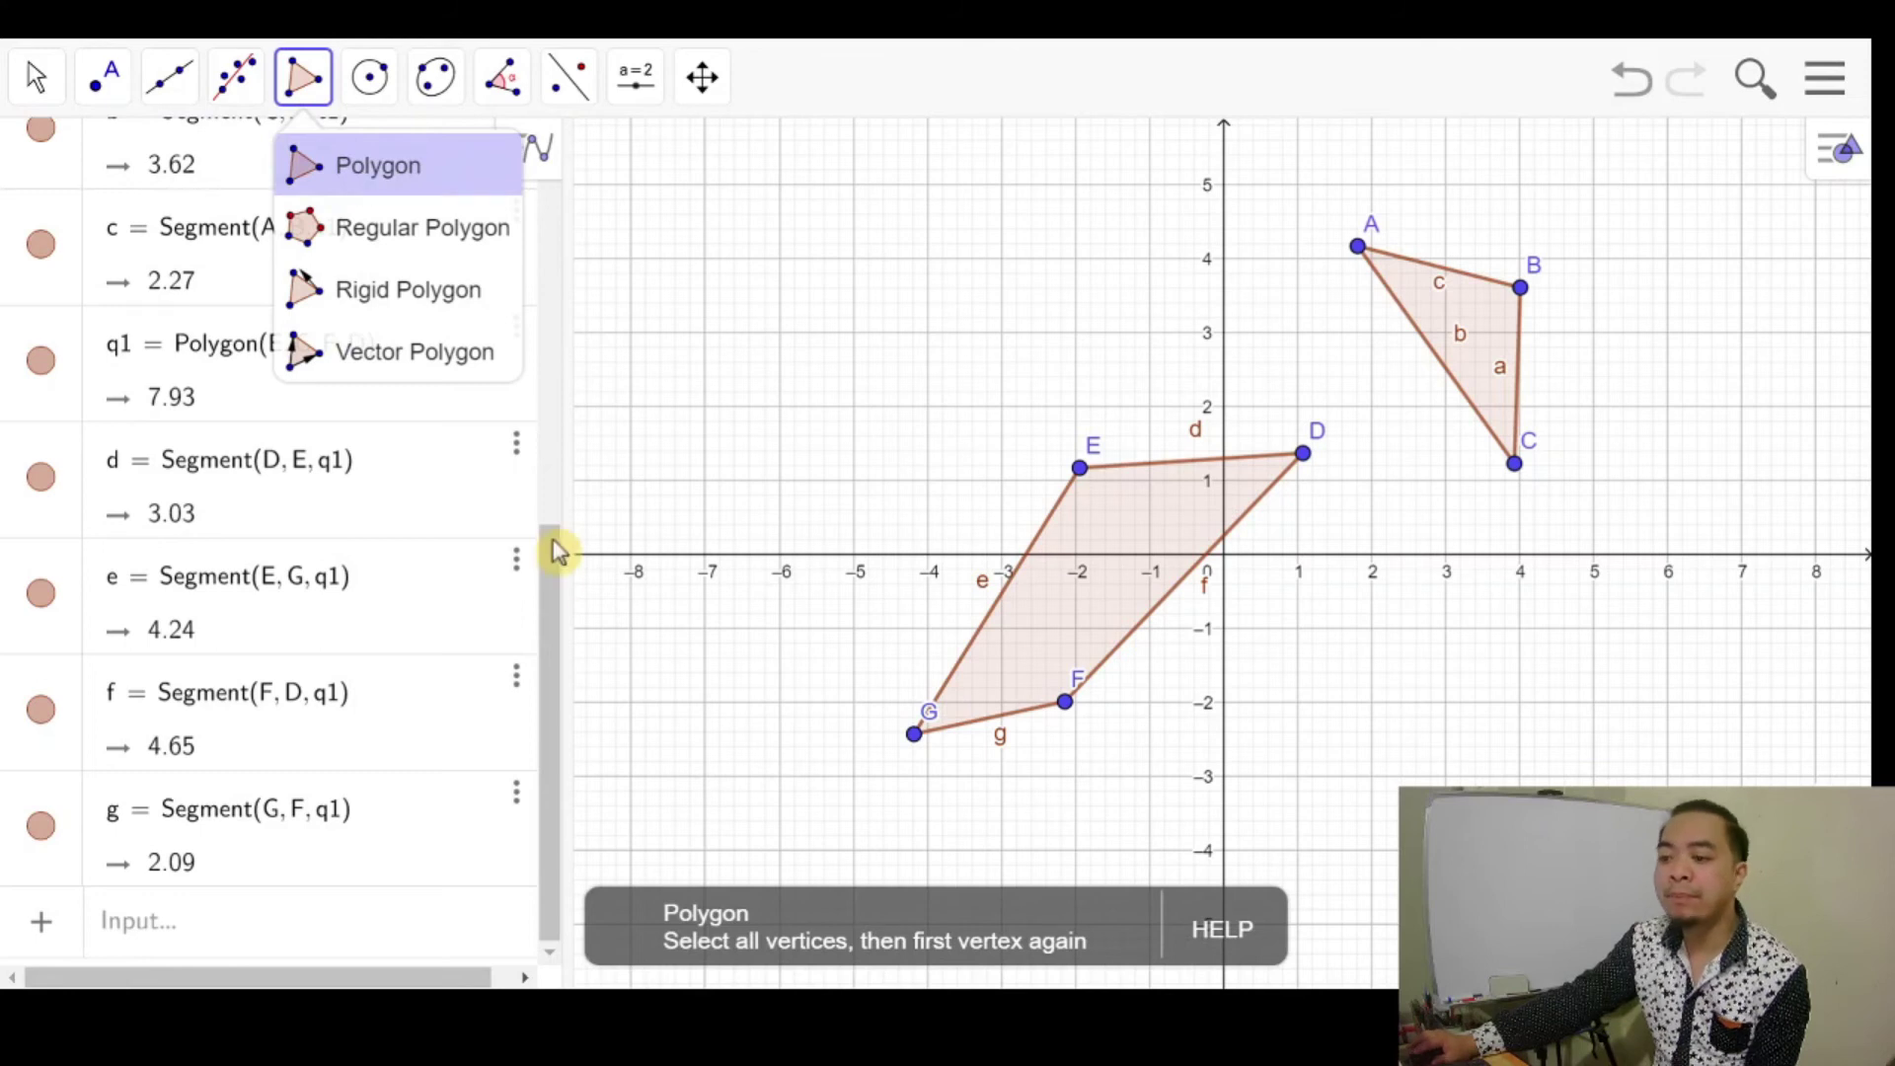
left_click(398, 245)
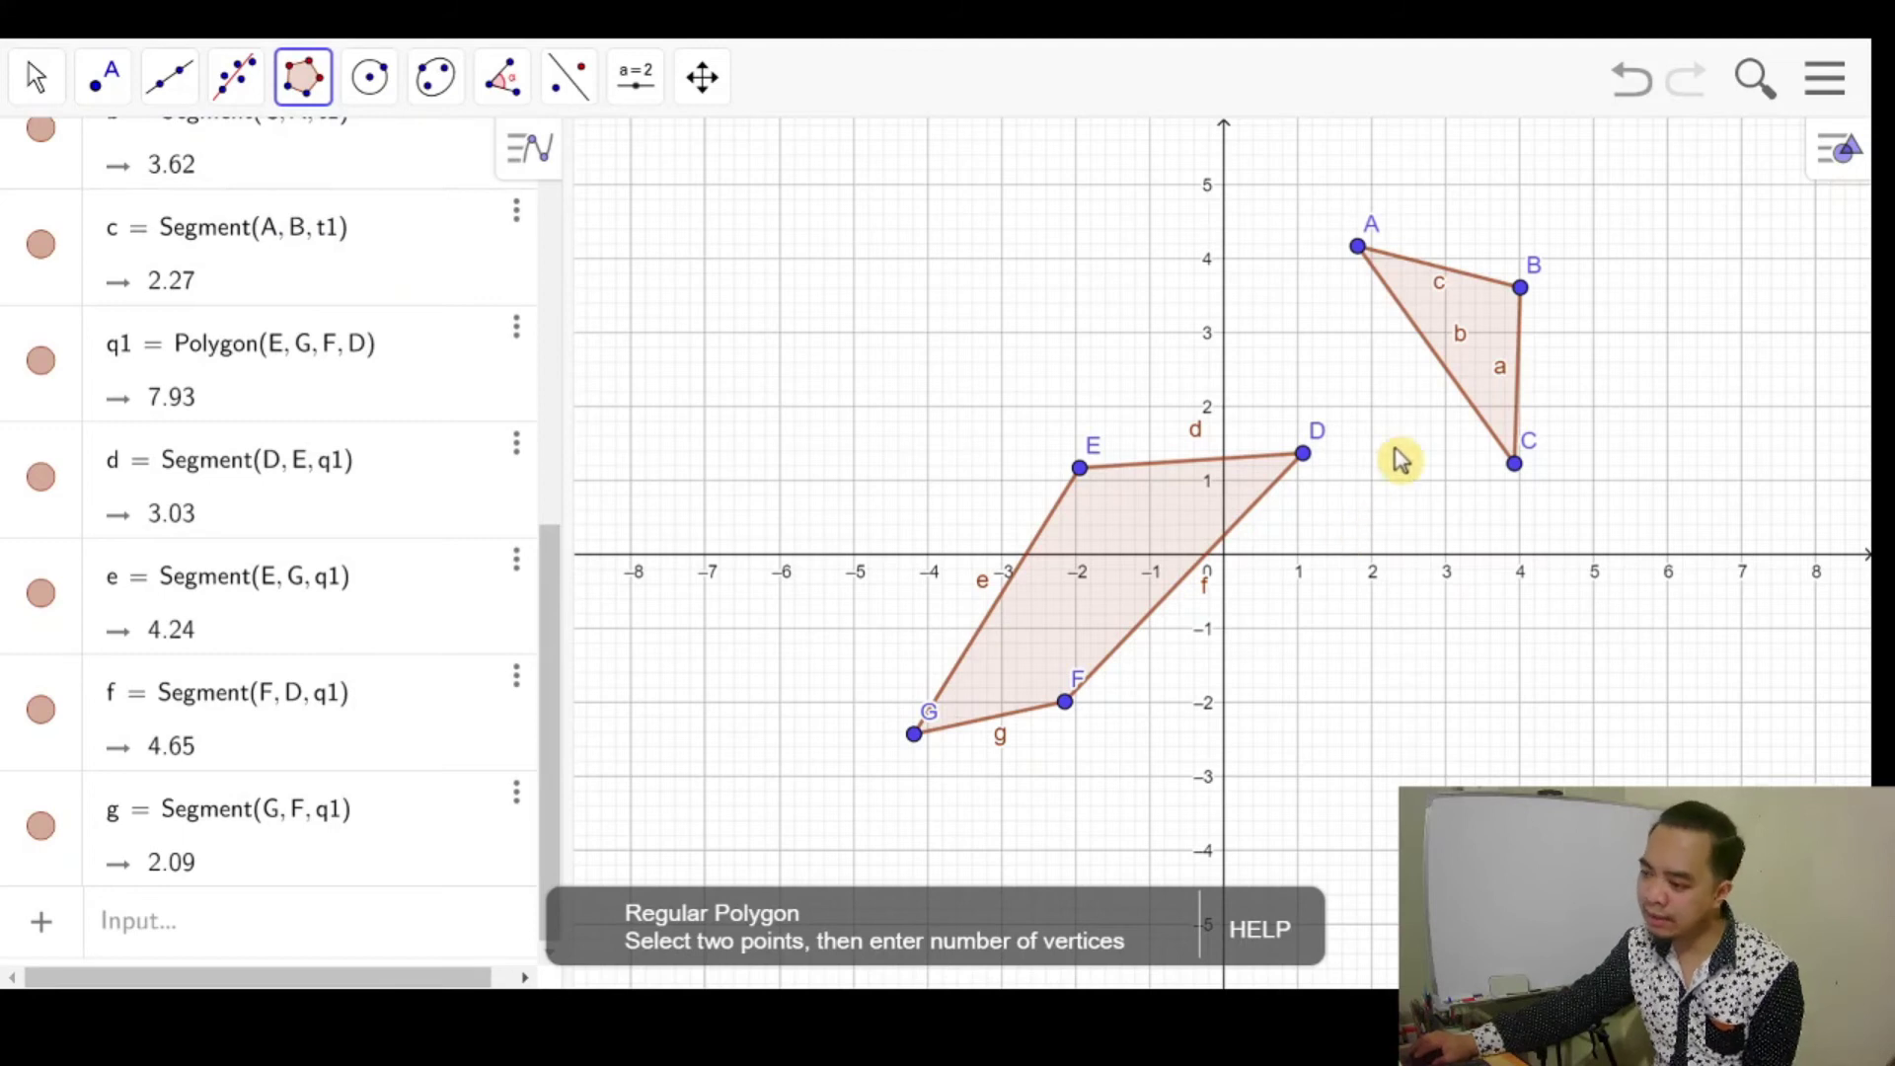
left_click(1303, 453)
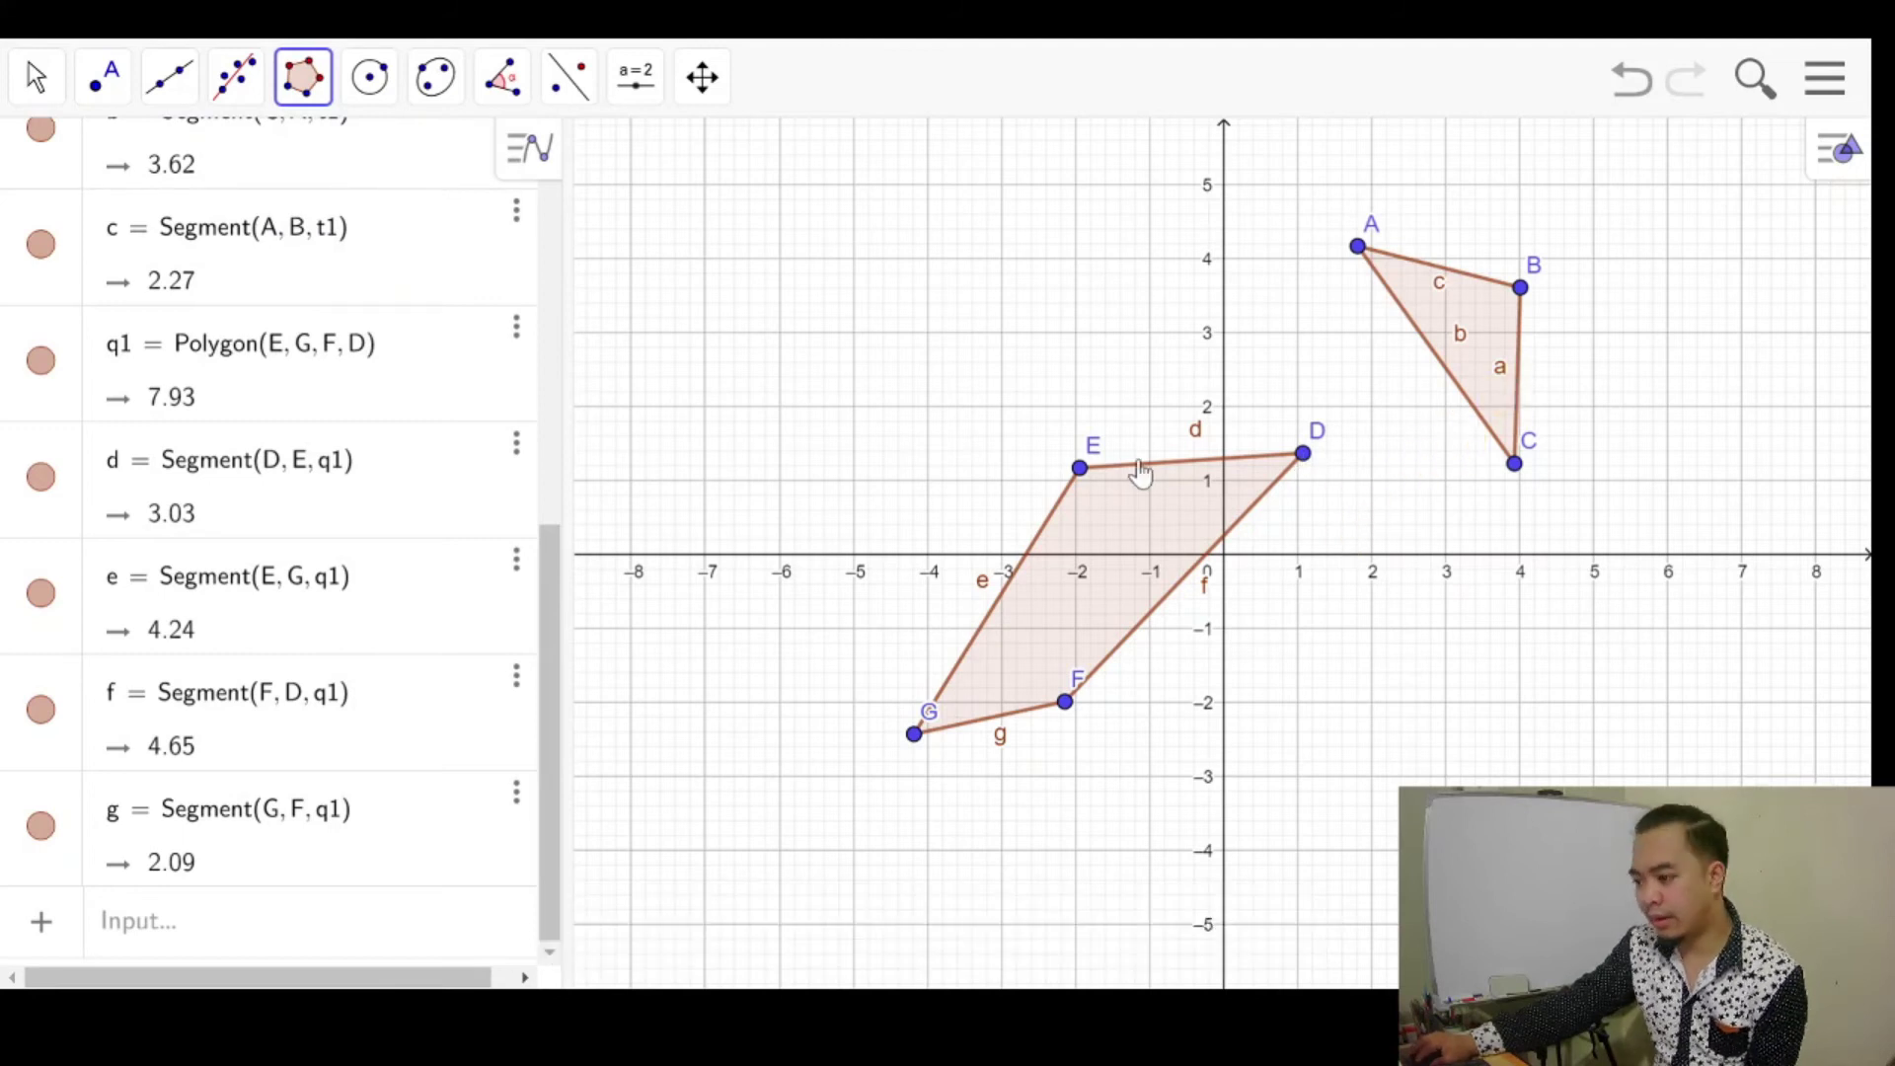
left_click(1080, 469)
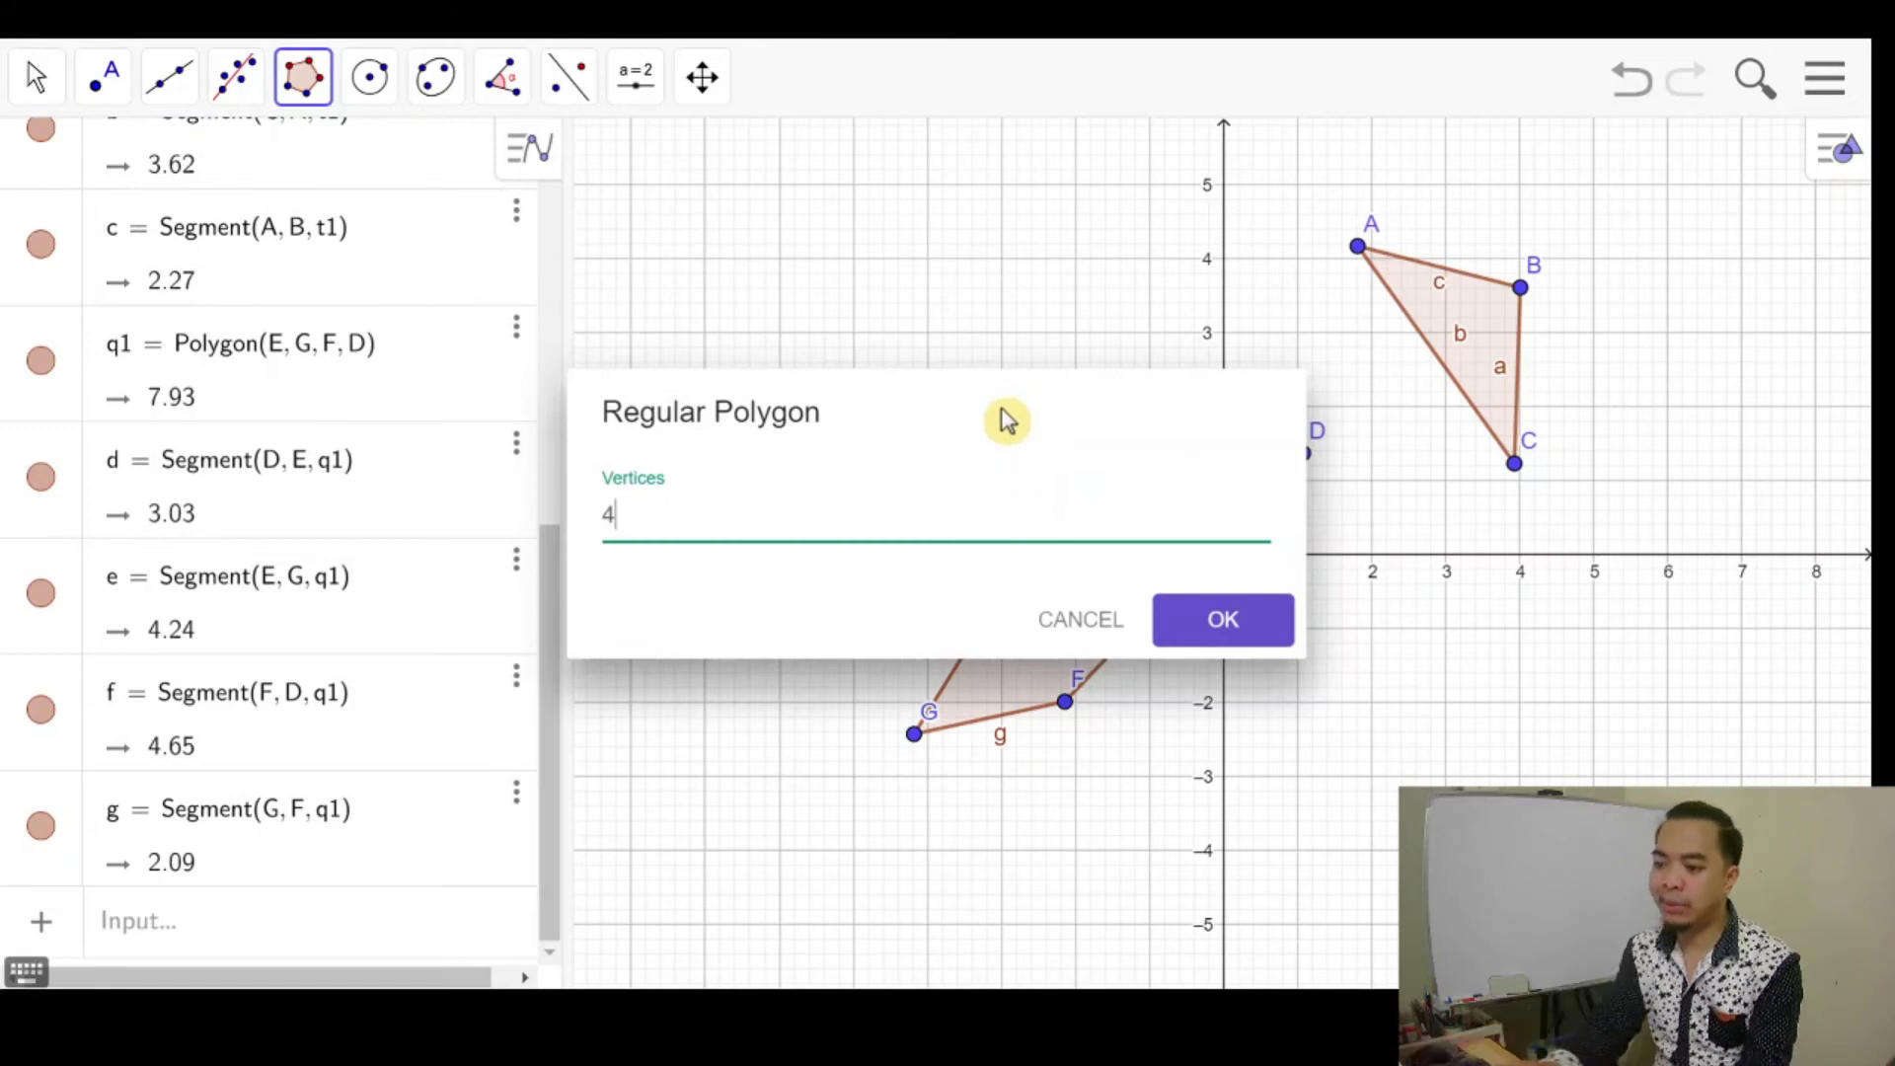
key("BackSpace")
type("7")
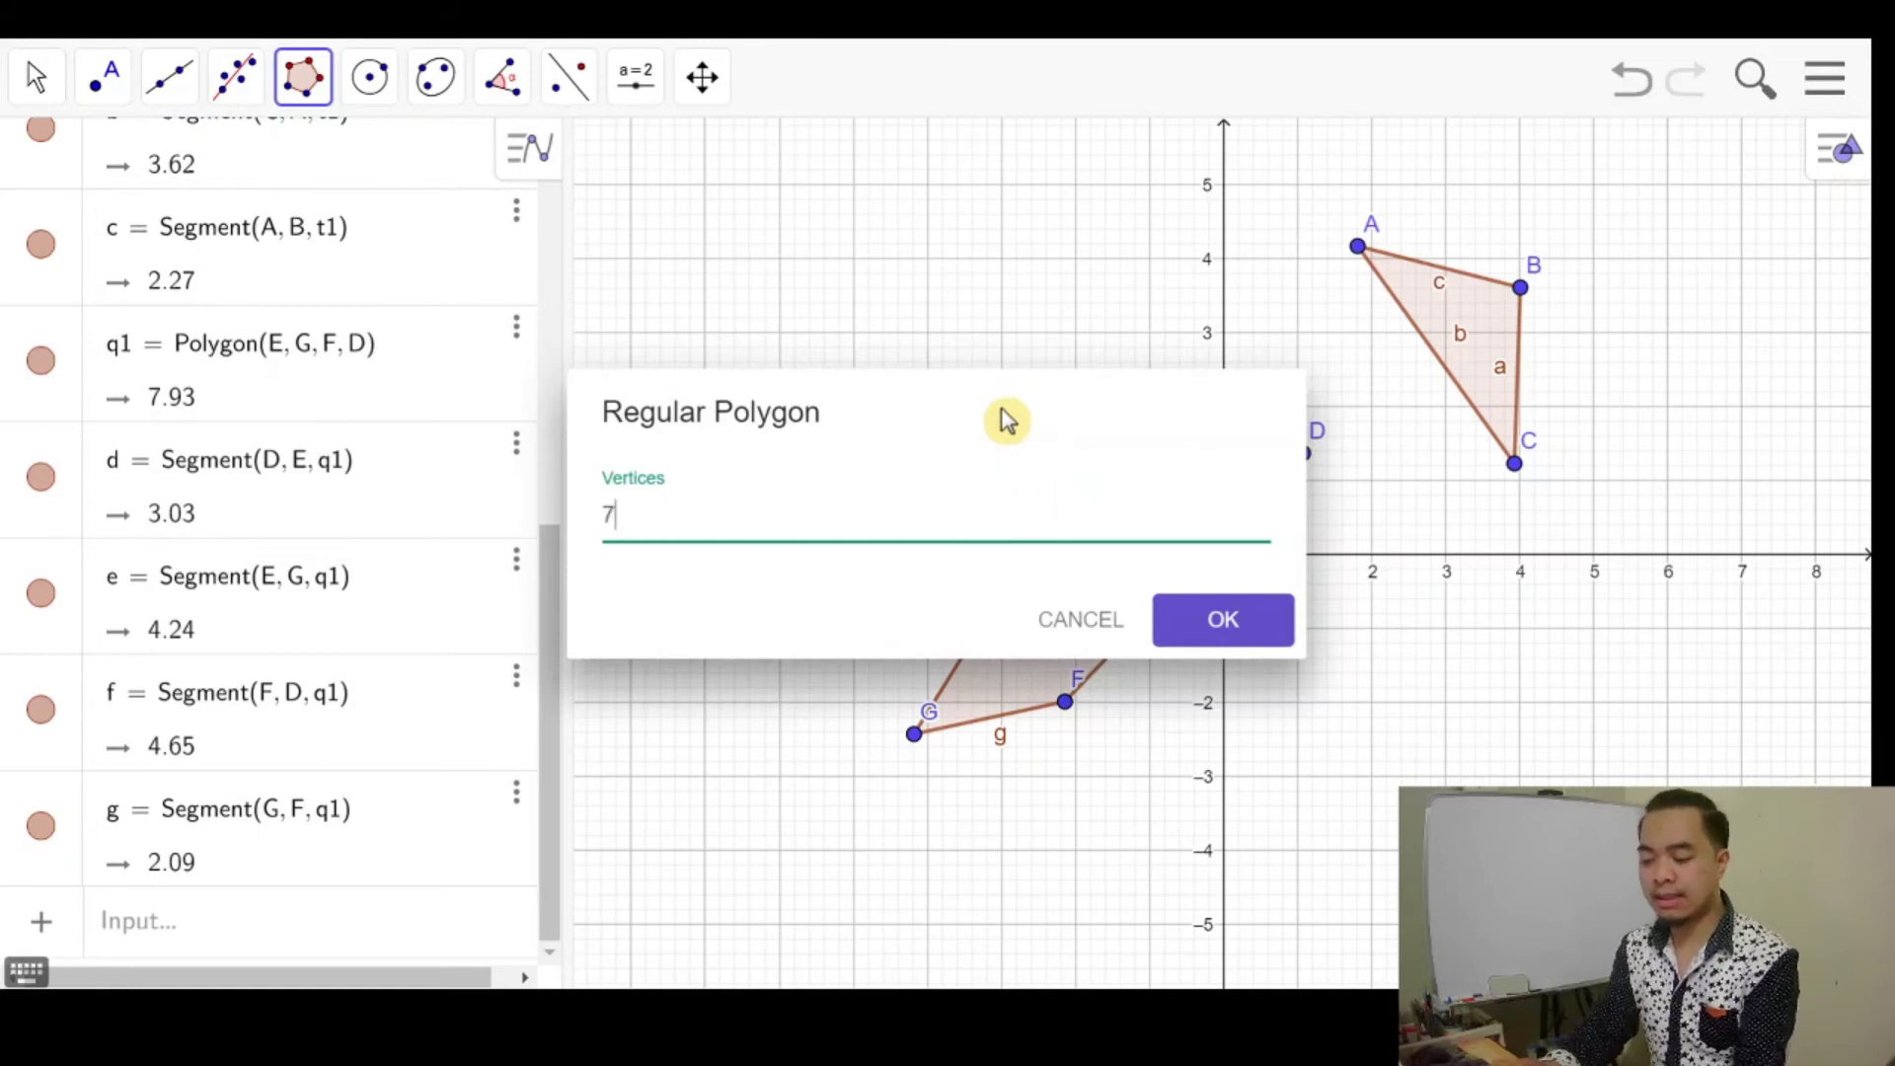
left_click(1229, 627)
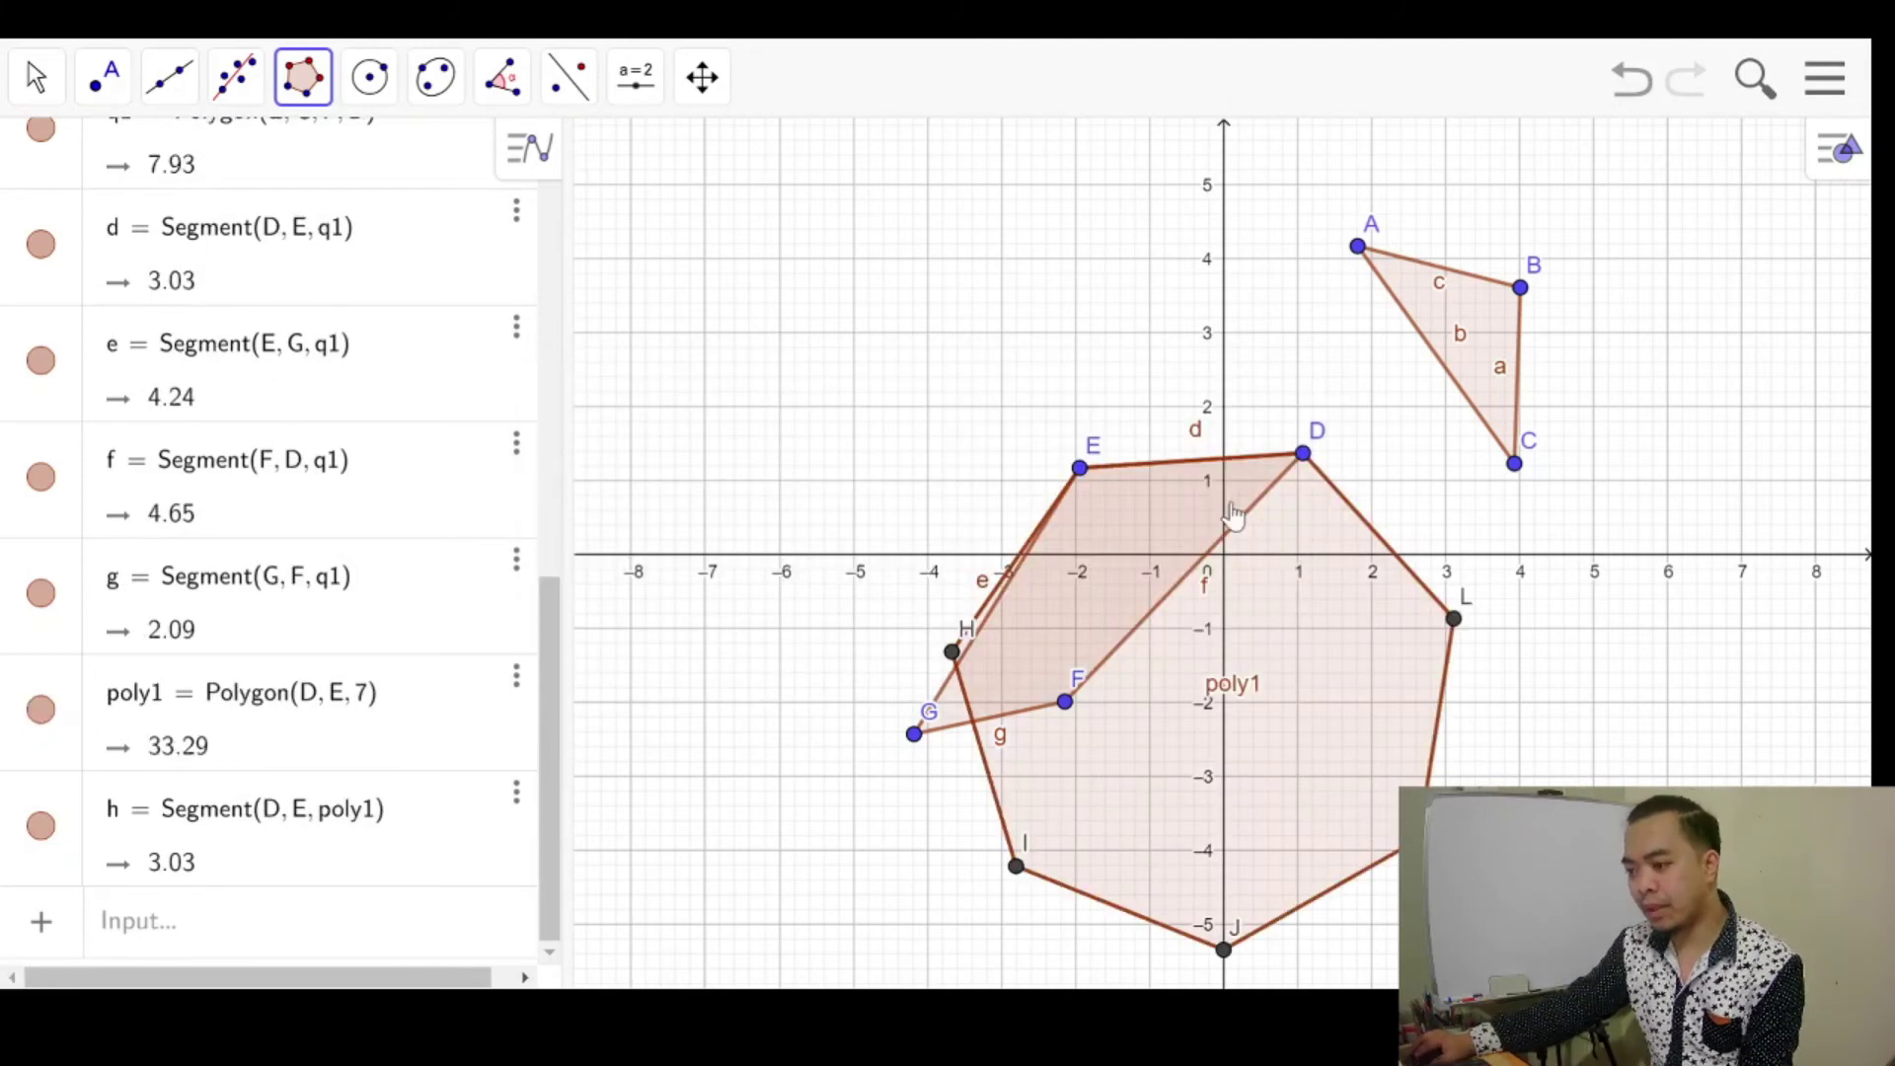
left_click(1191, 452)
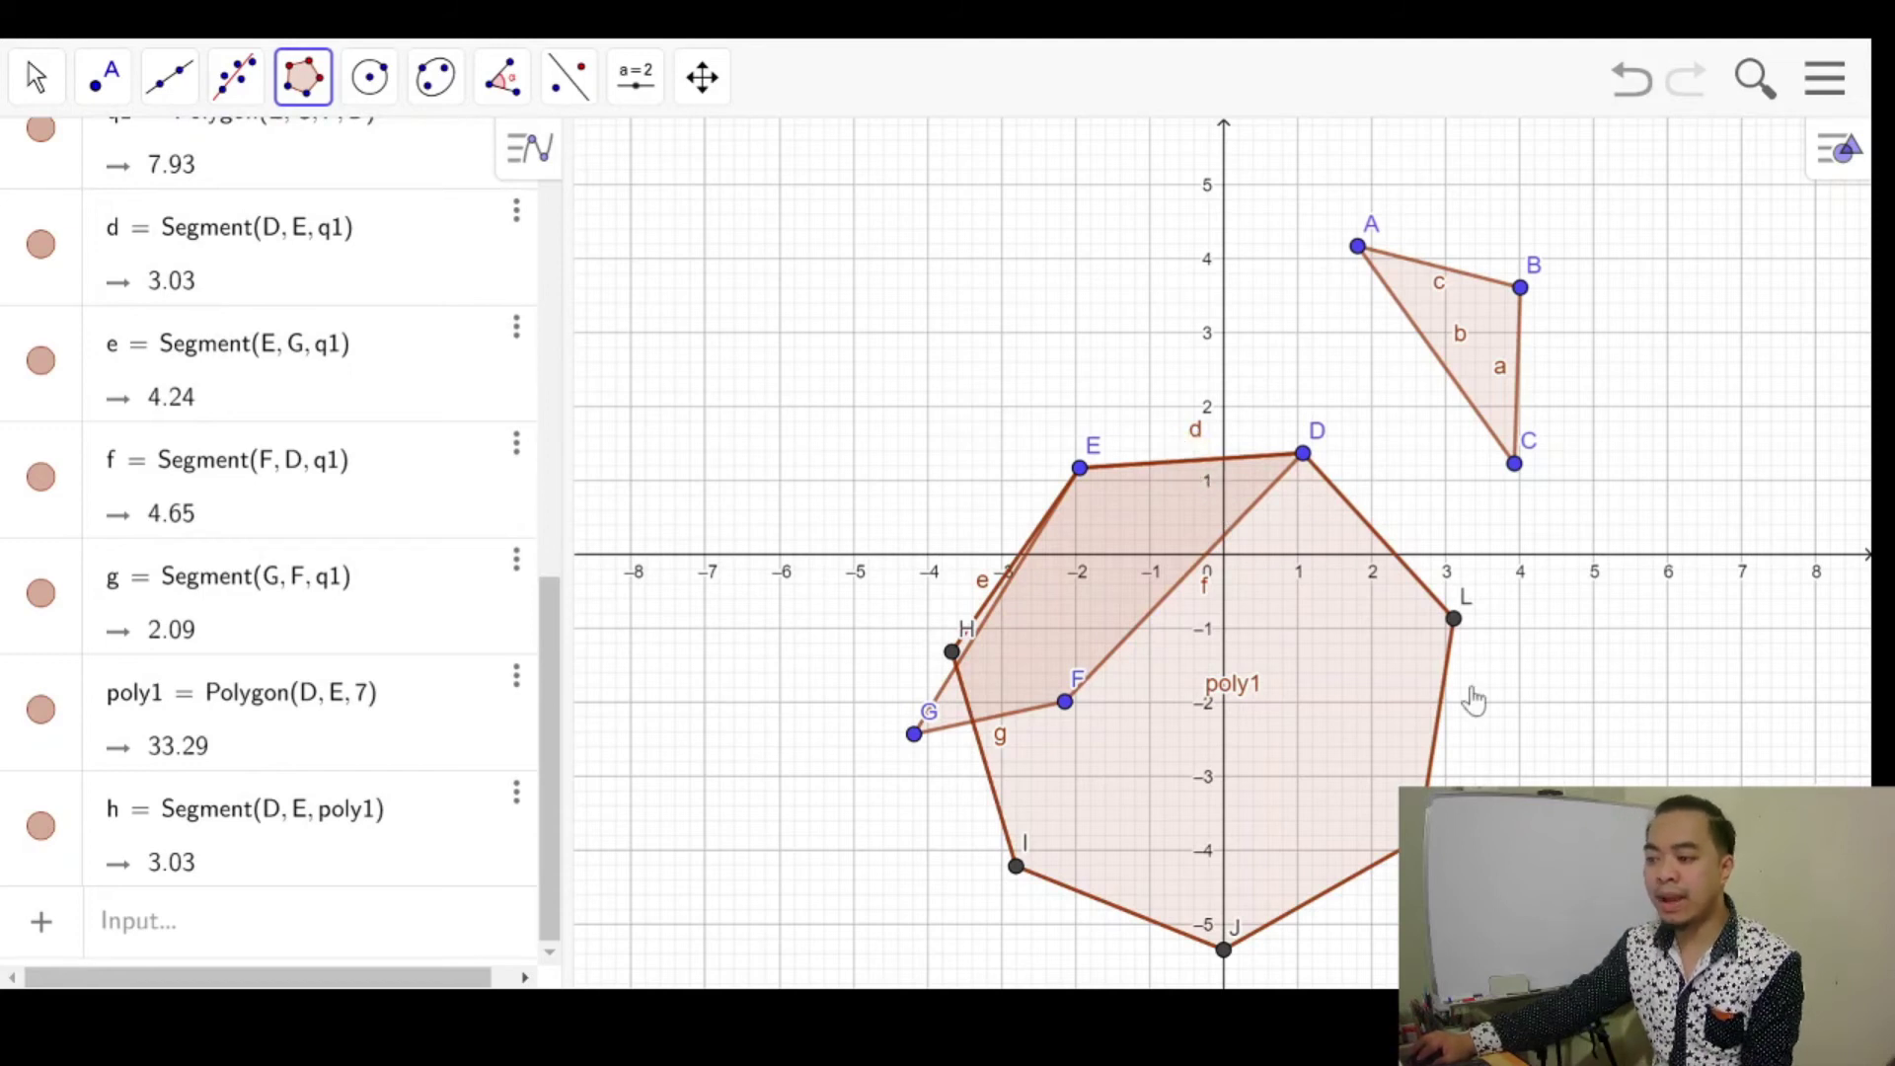
left_click(974, 542)
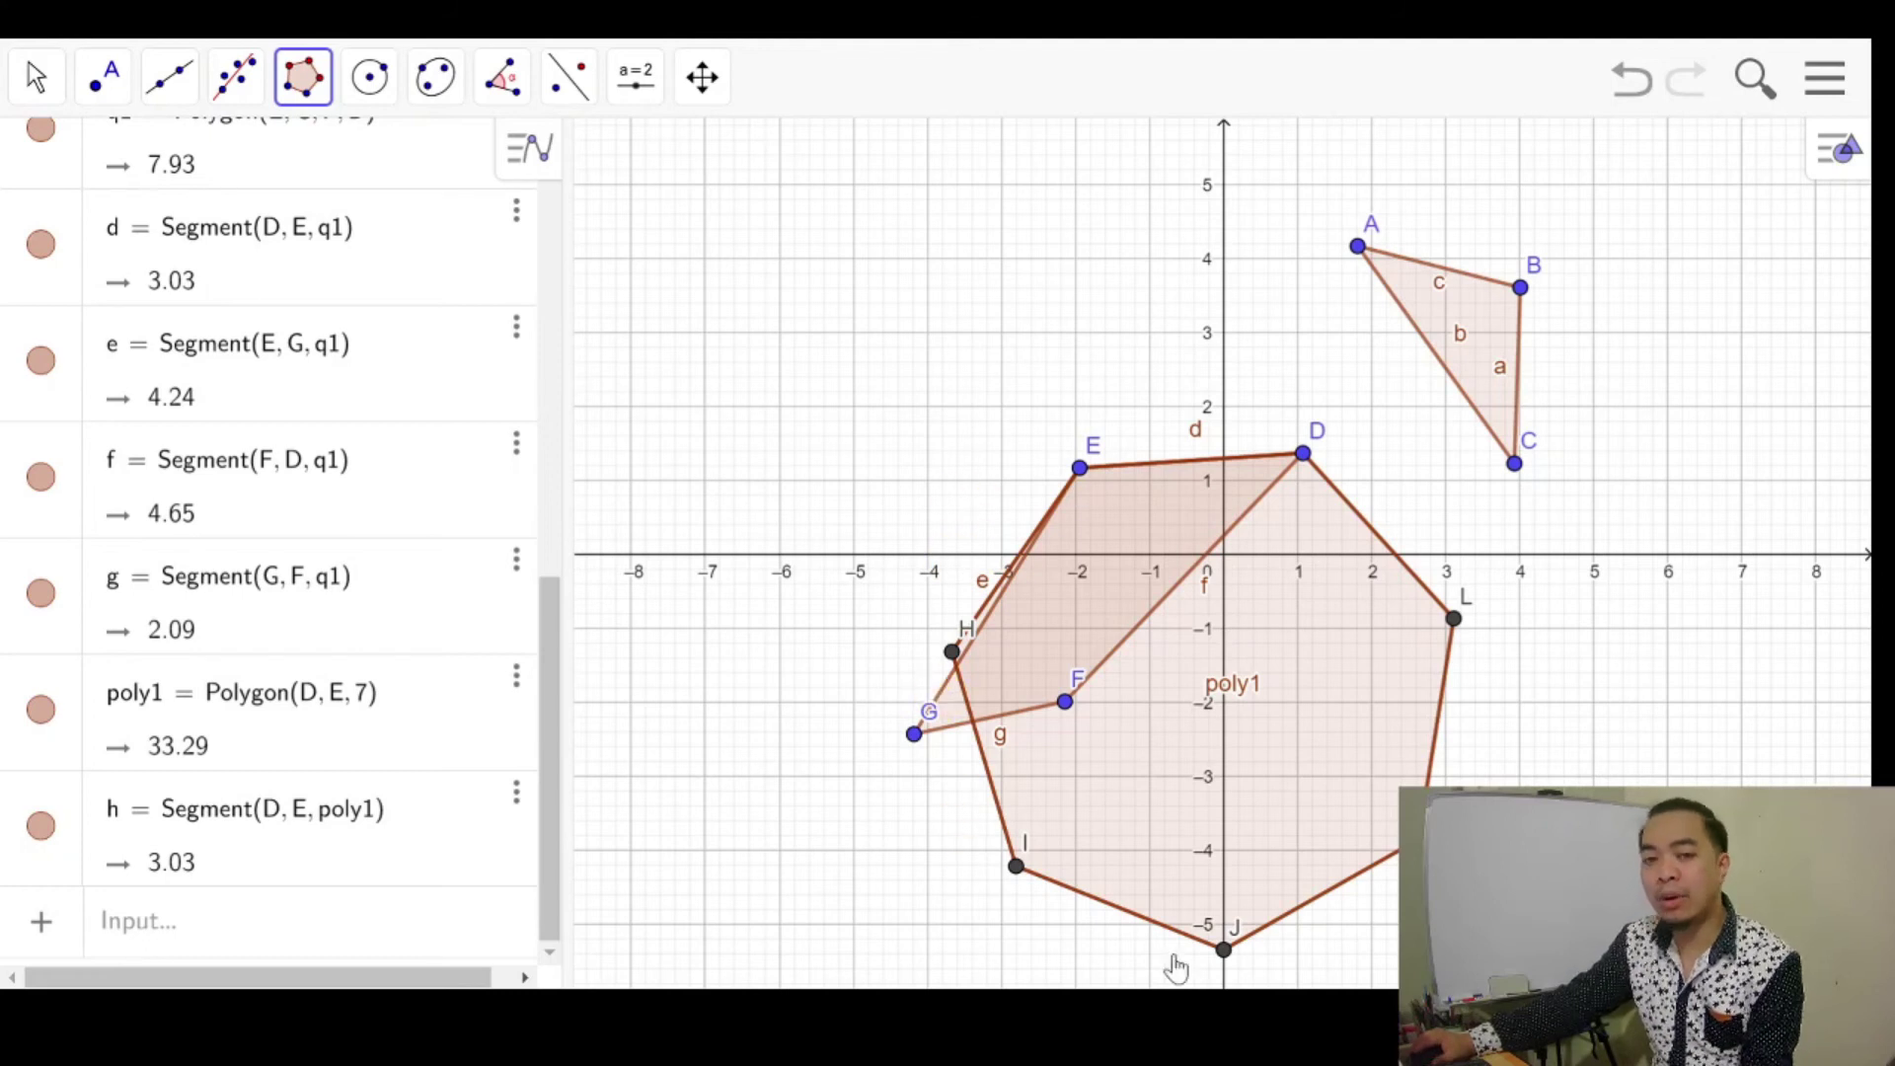
left_click(313, 79)
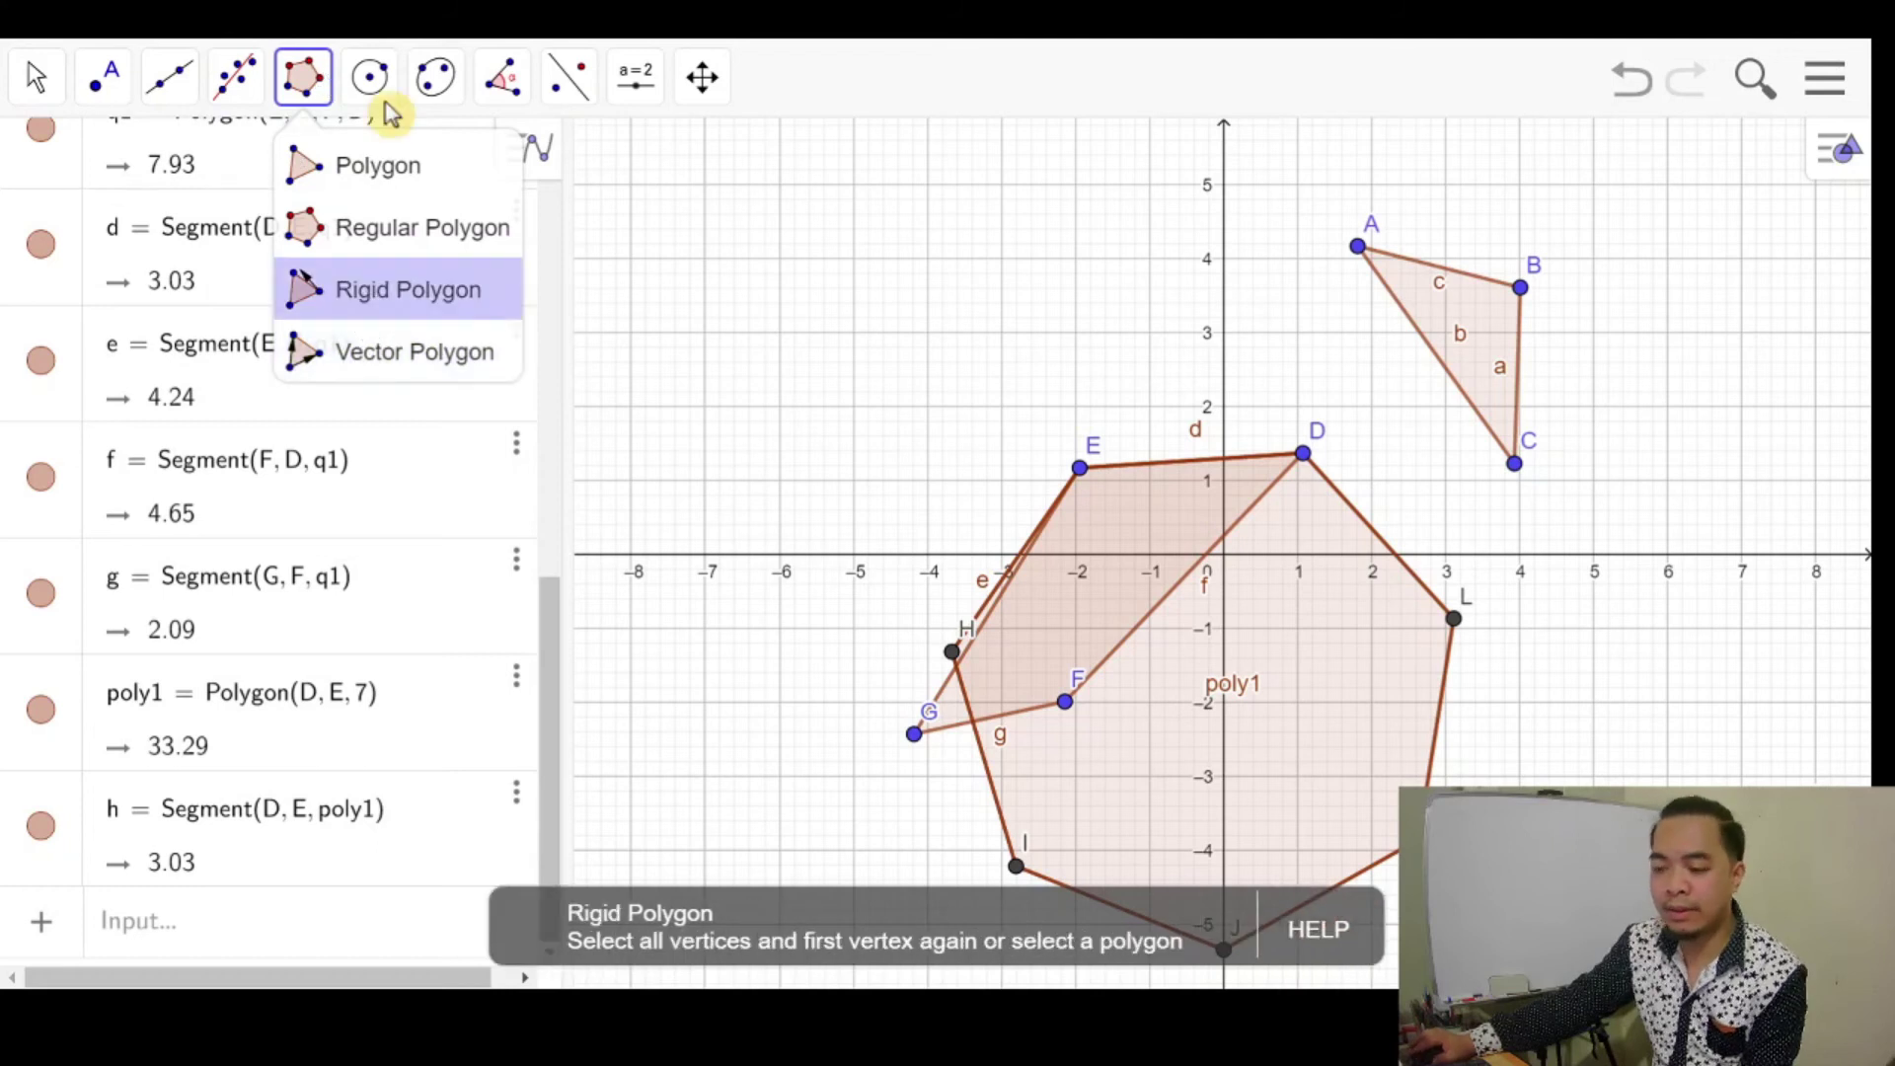
Draw a circle centred at E through a new point on segment DF at about (0.78, 1.04), using Circle with Center through Point.
mouse_move(371, 90)
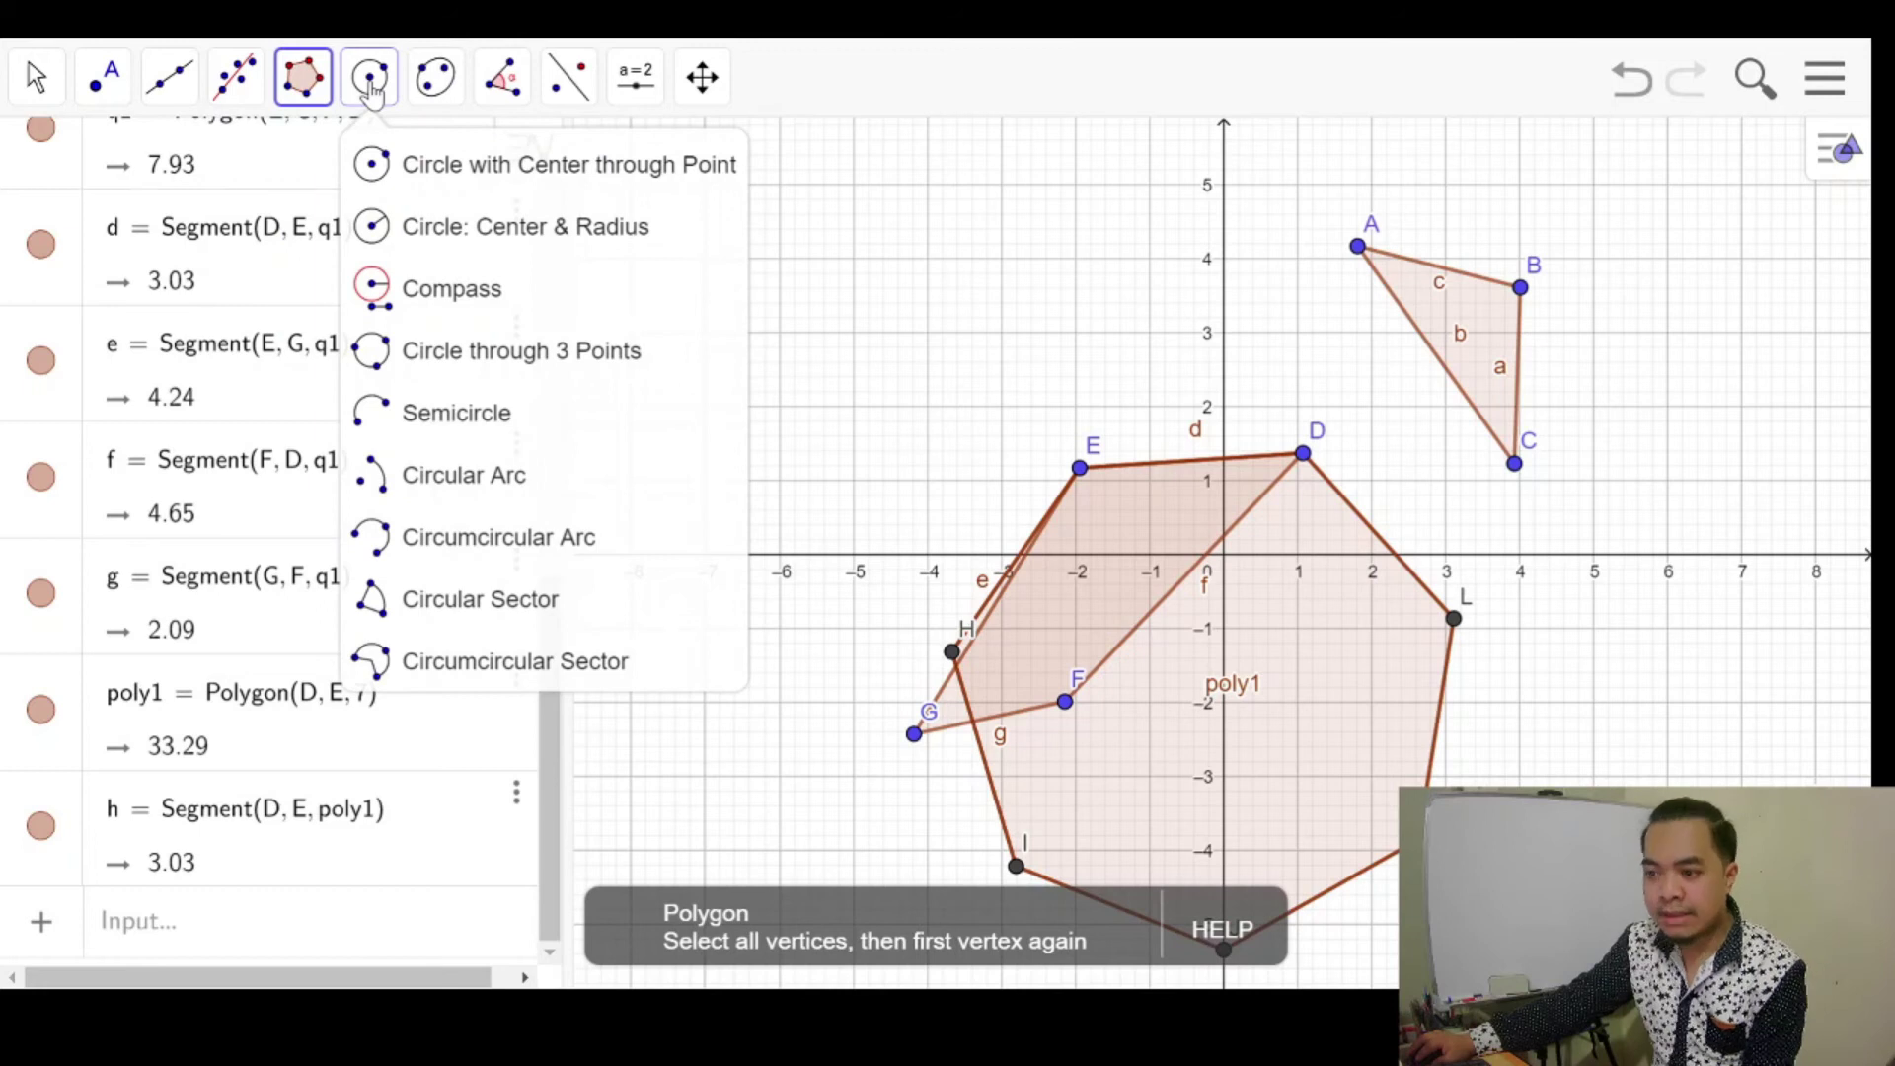
left_click(371, 91)
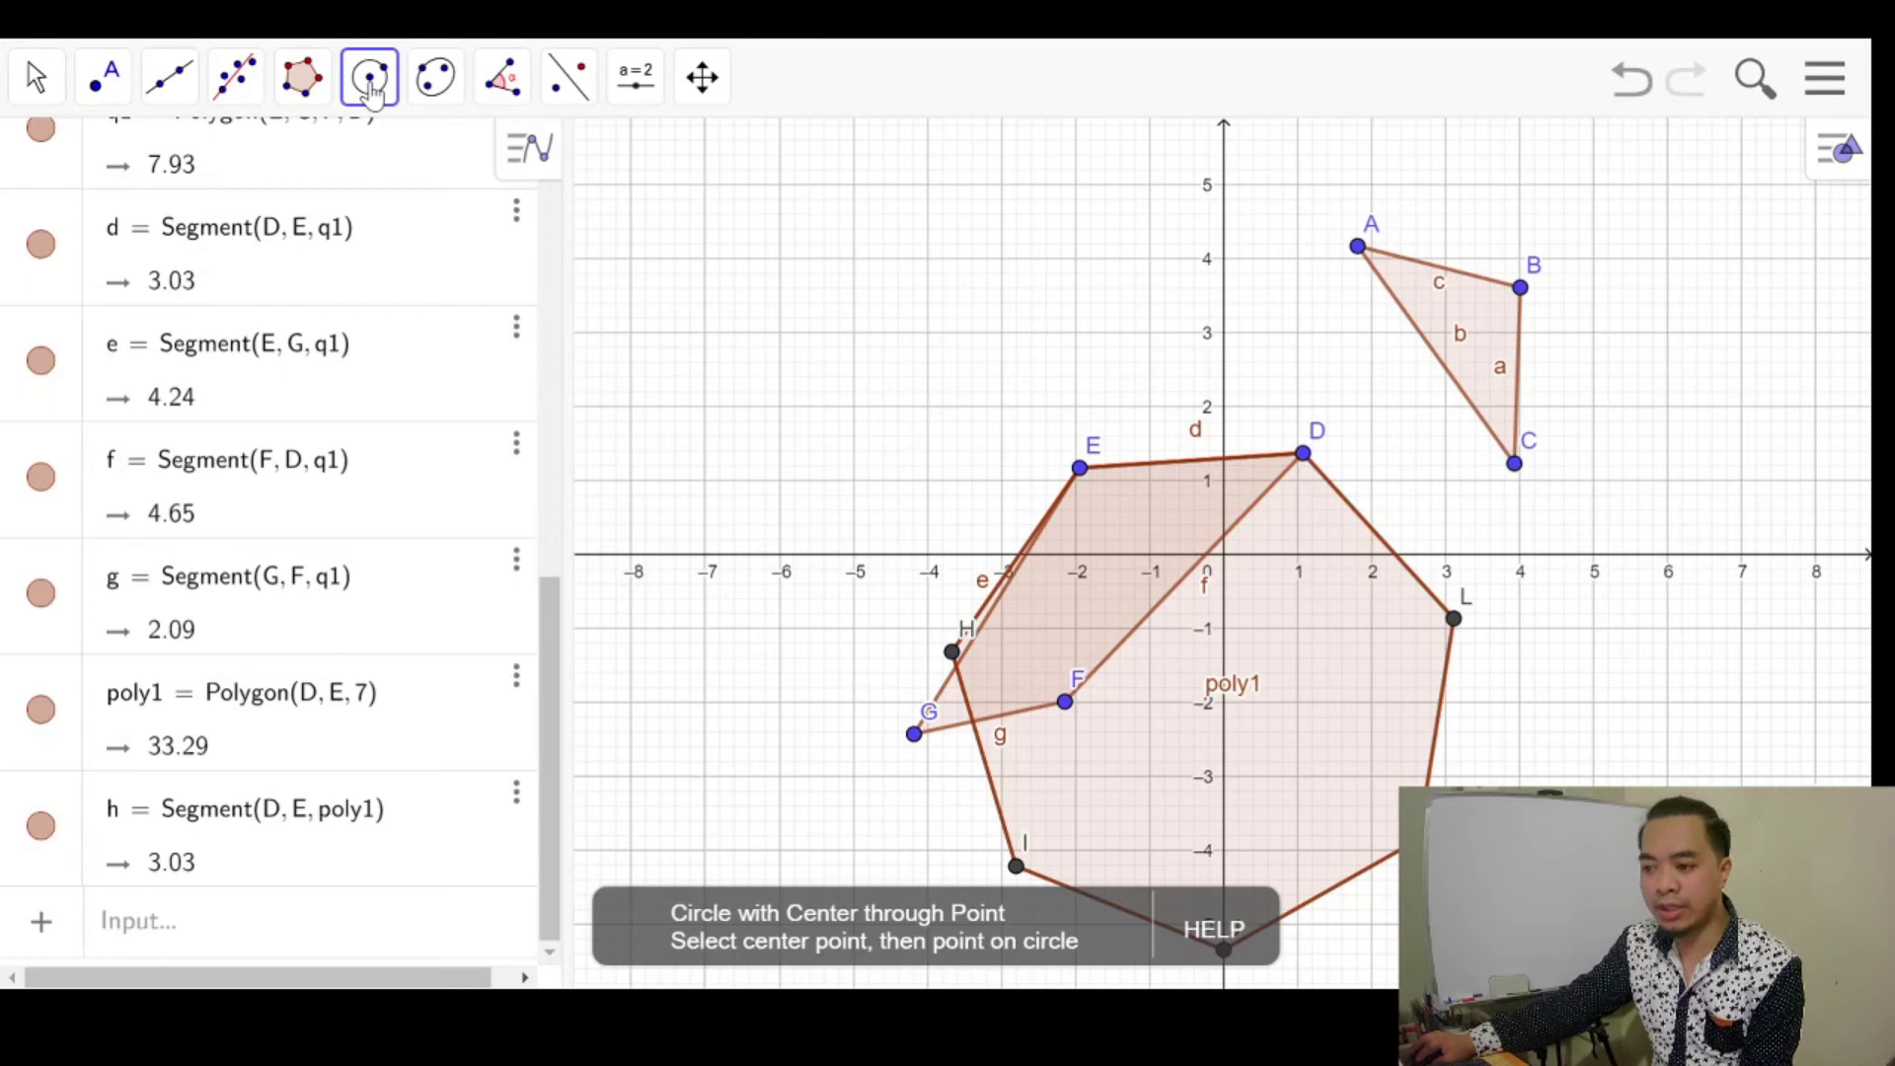
left_click(371, 91)
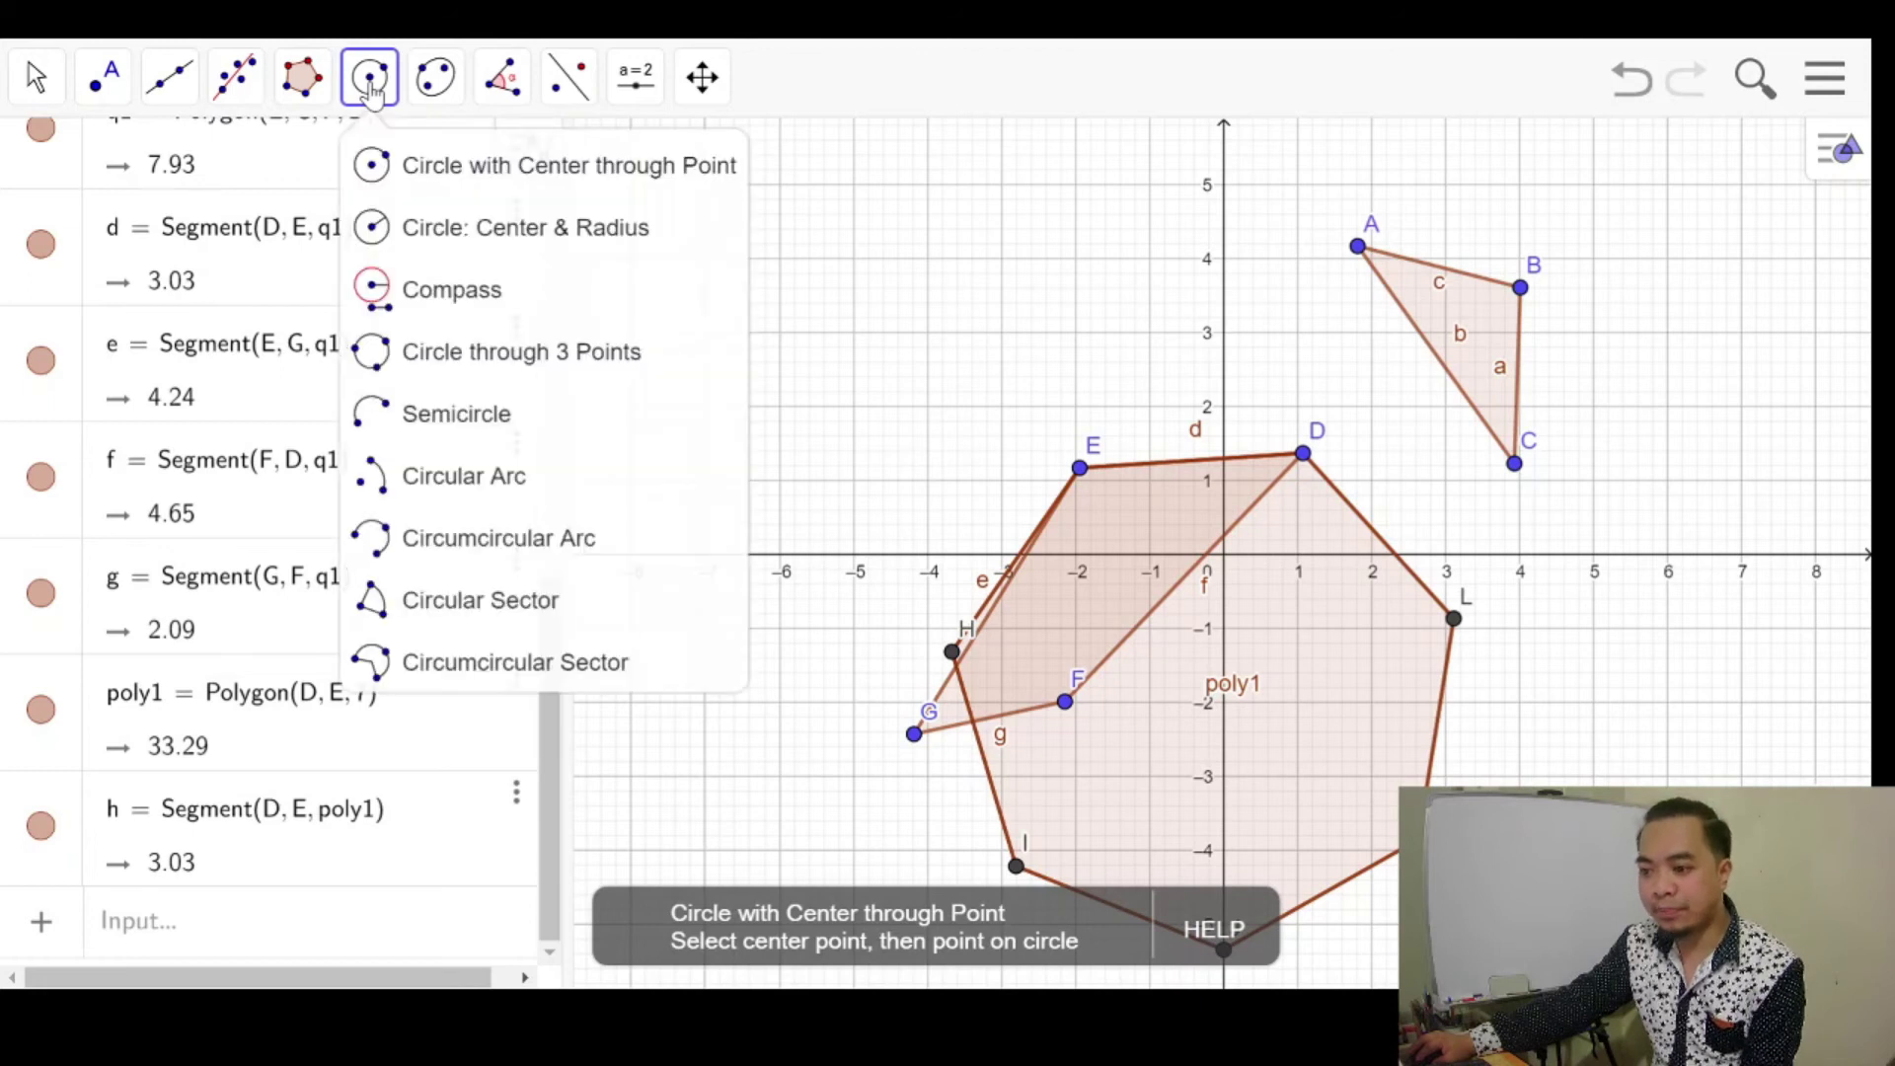
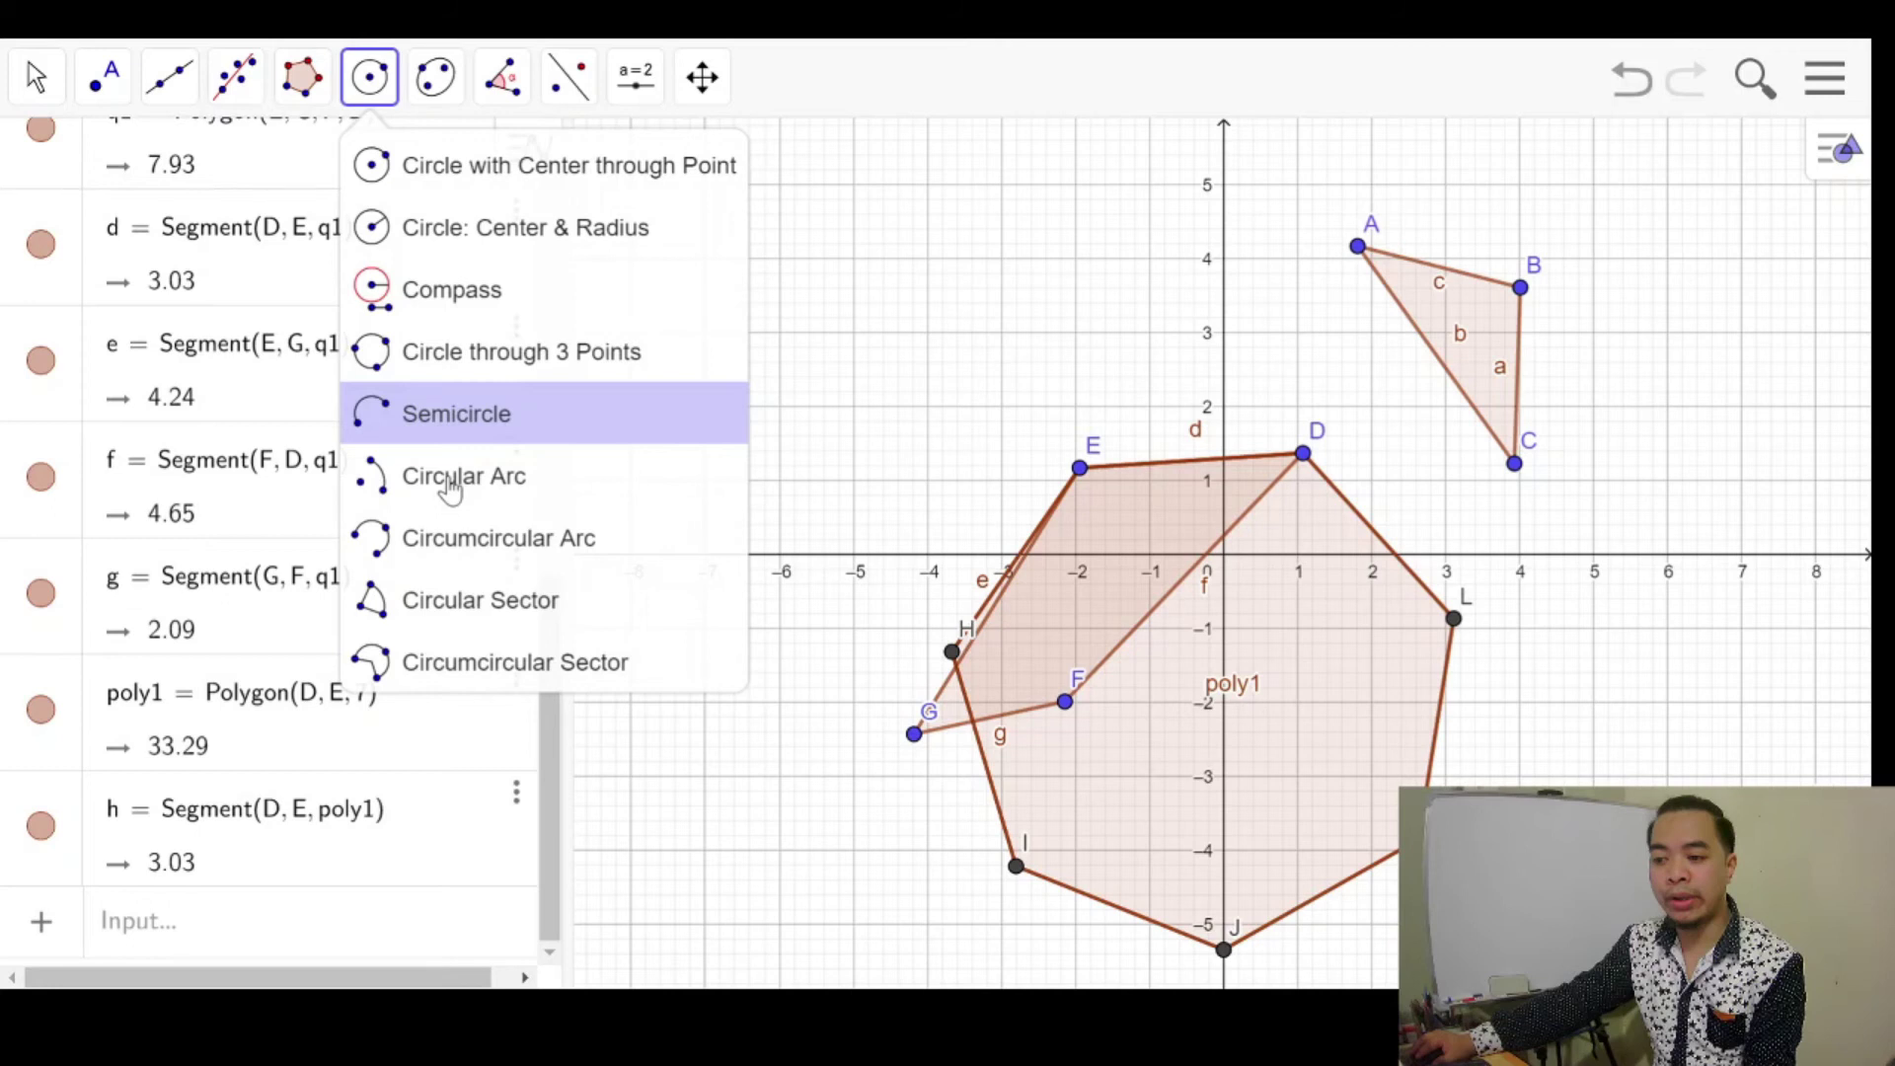
left_click(443, 545)
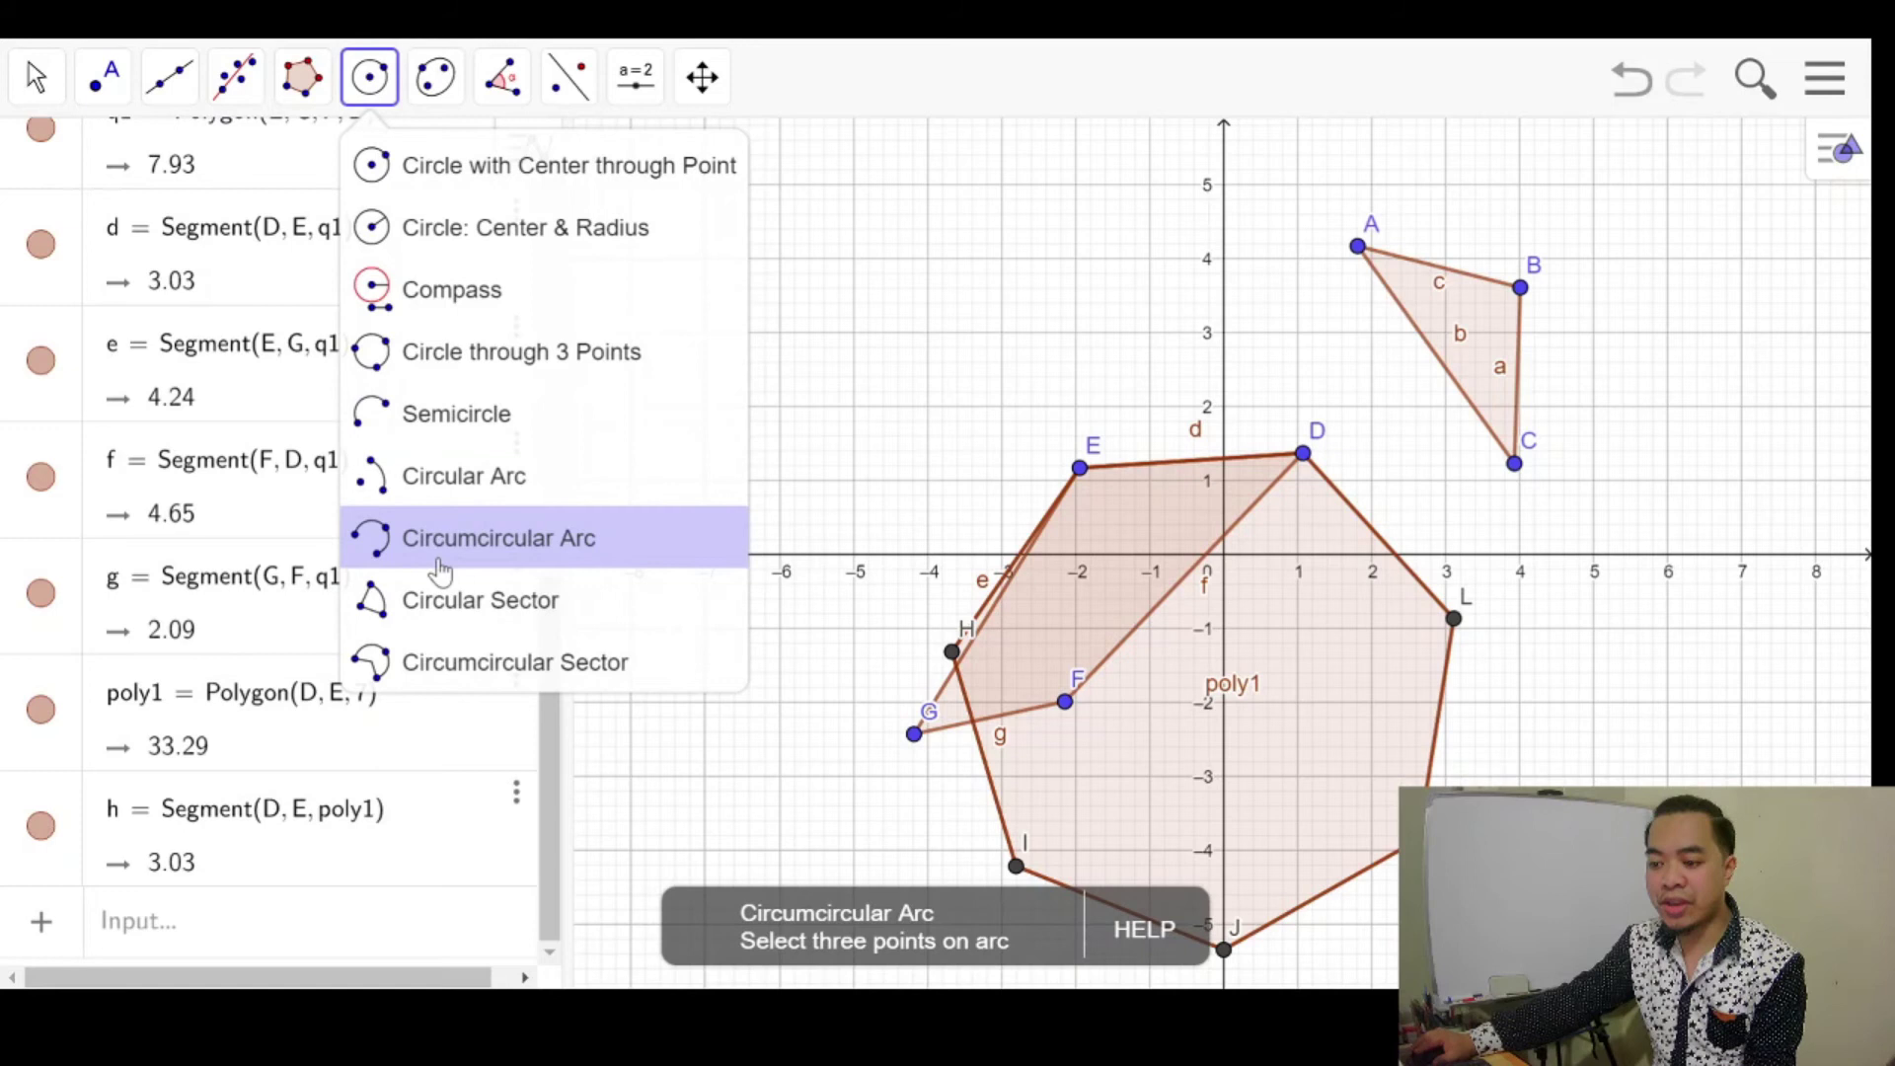
left_click(500, 184)
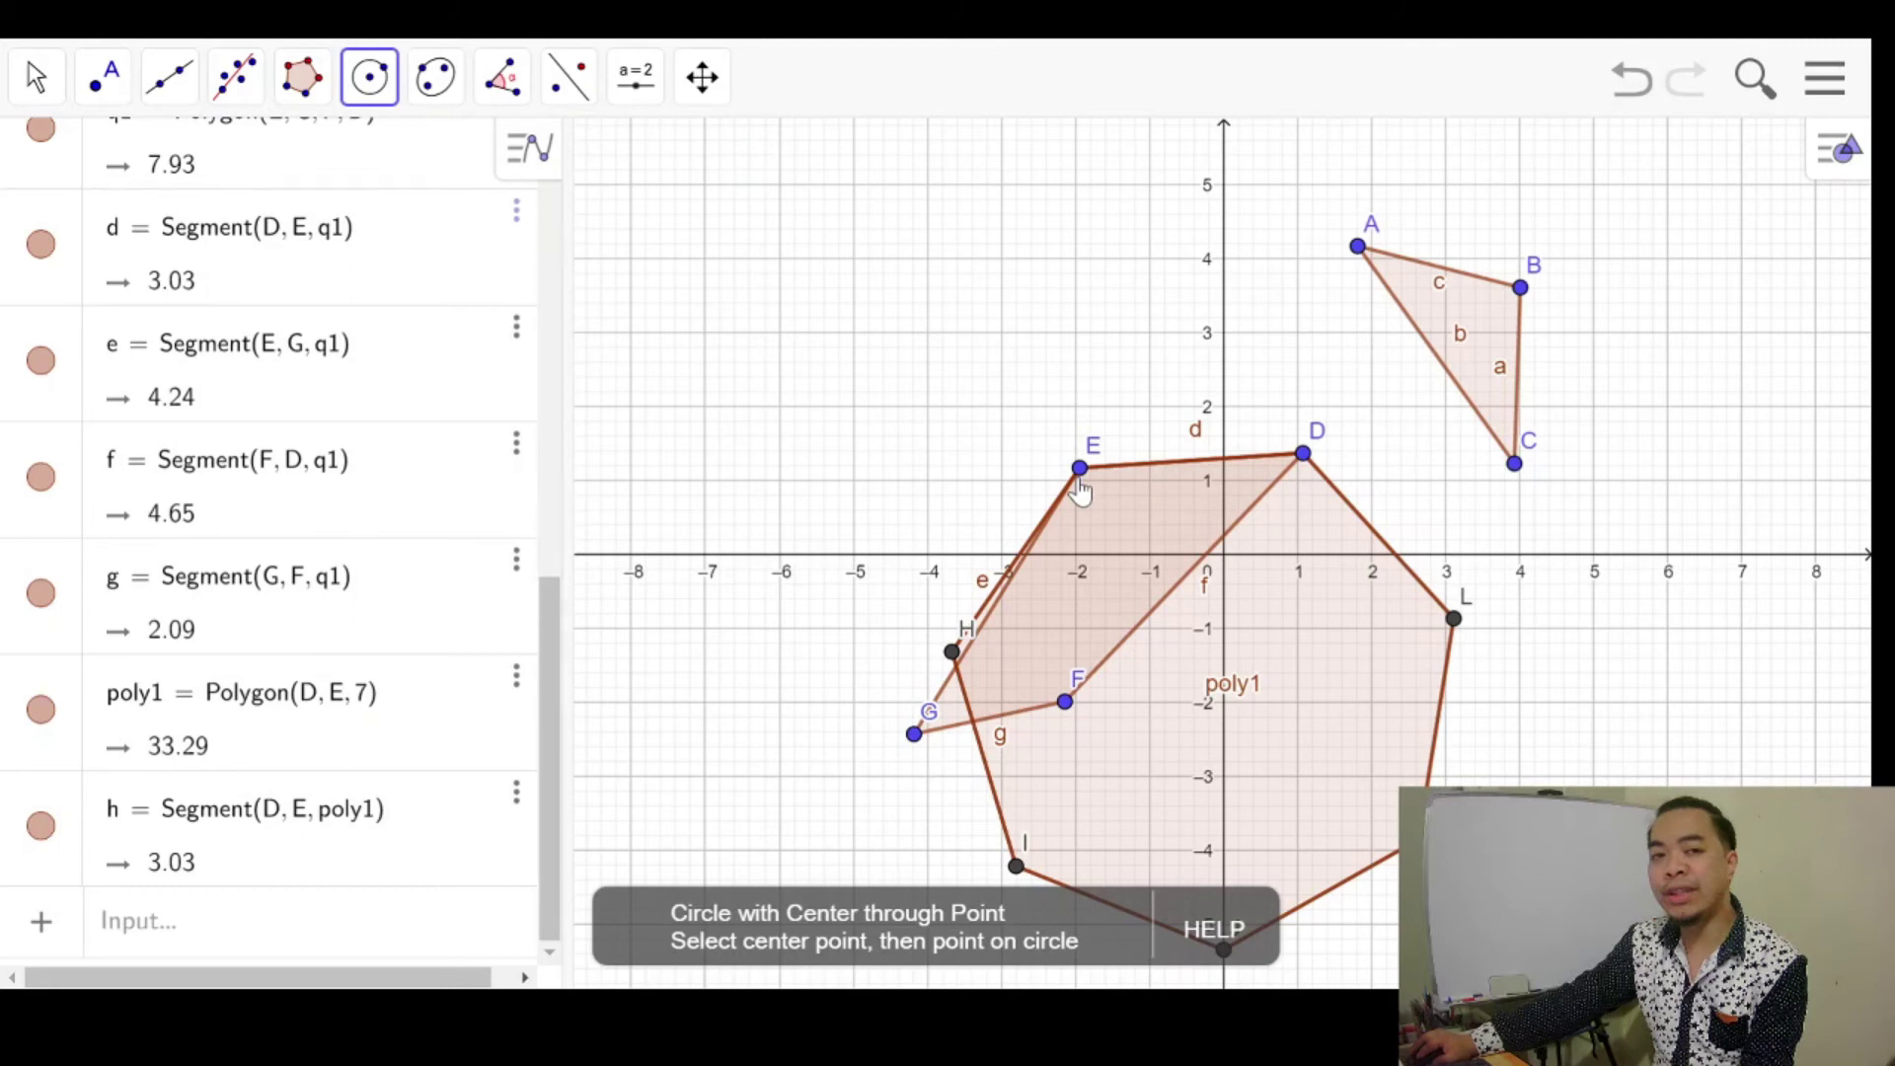
left_click(1080, 472)
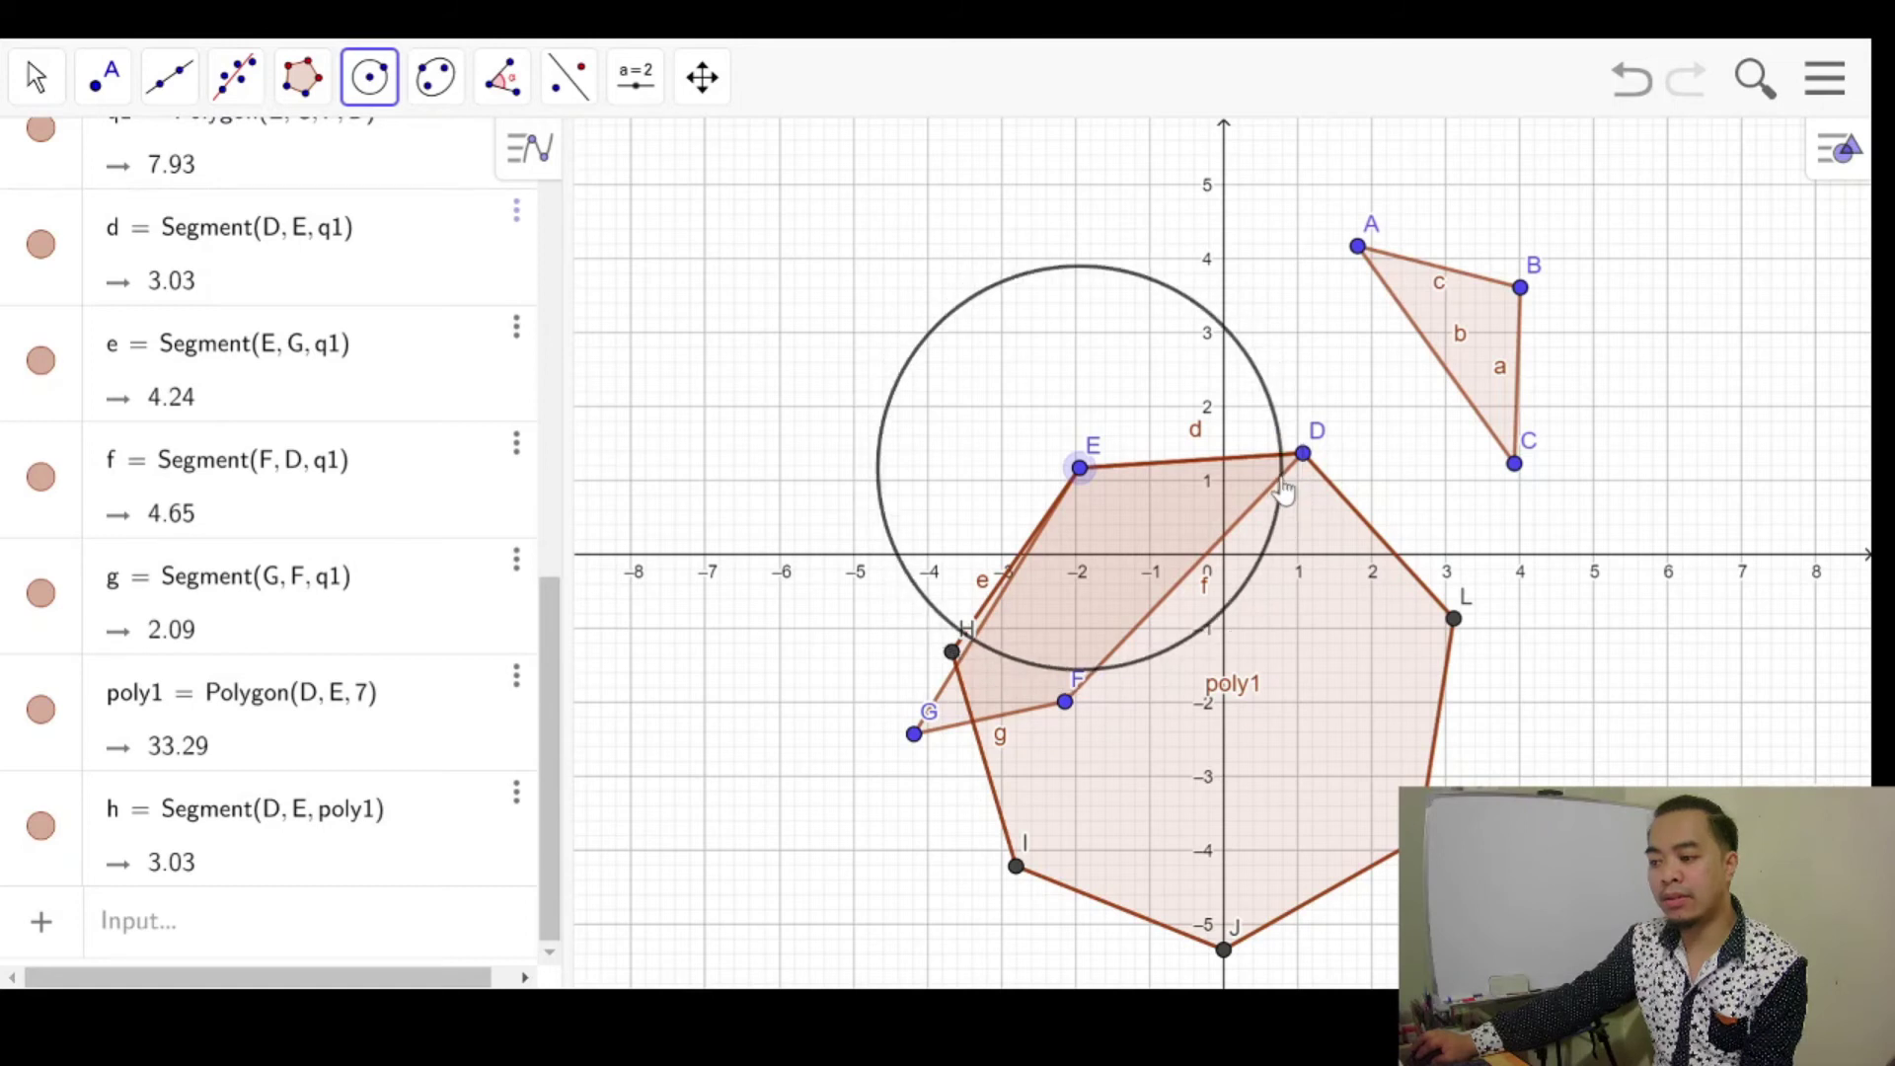
left_click(1281, 479)
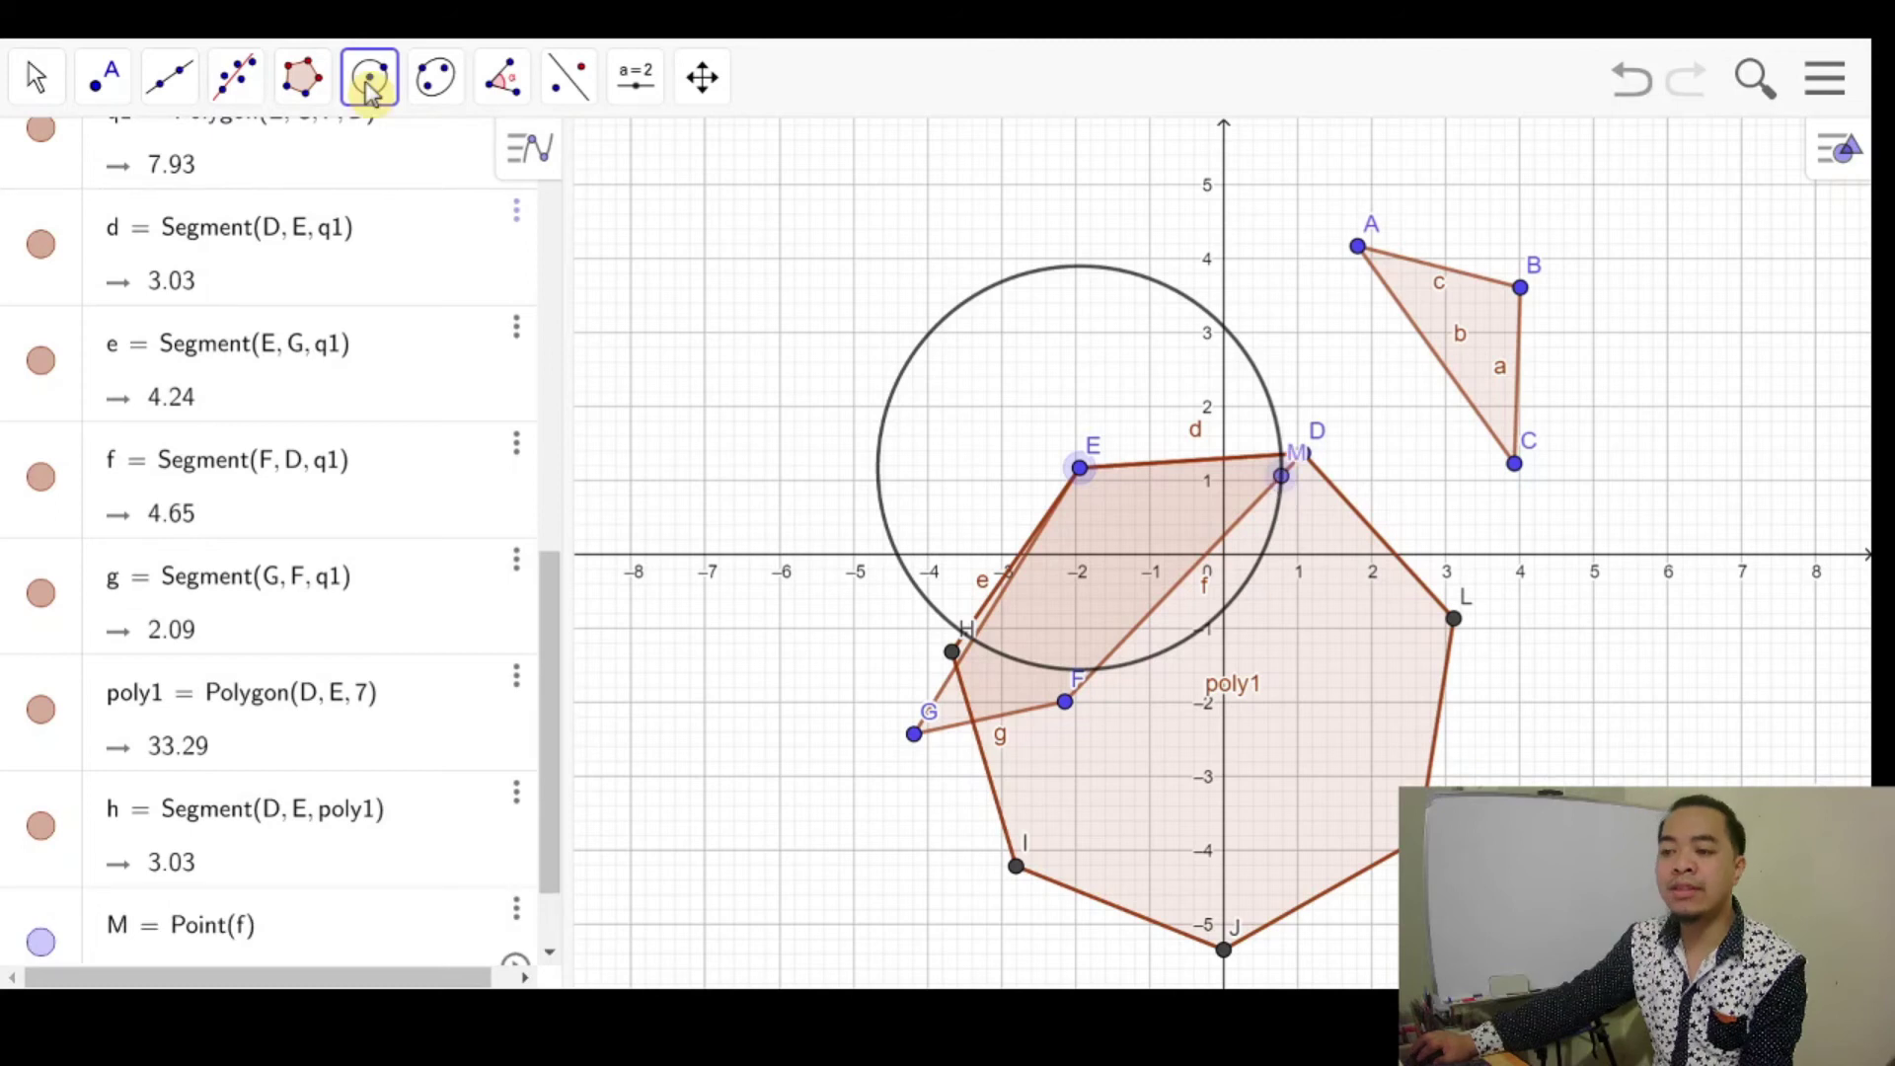
Draw a circle centred at point A with radius 5 using Circle: Center & Radius.
left_click(370, 91)
left_click(457, 231)
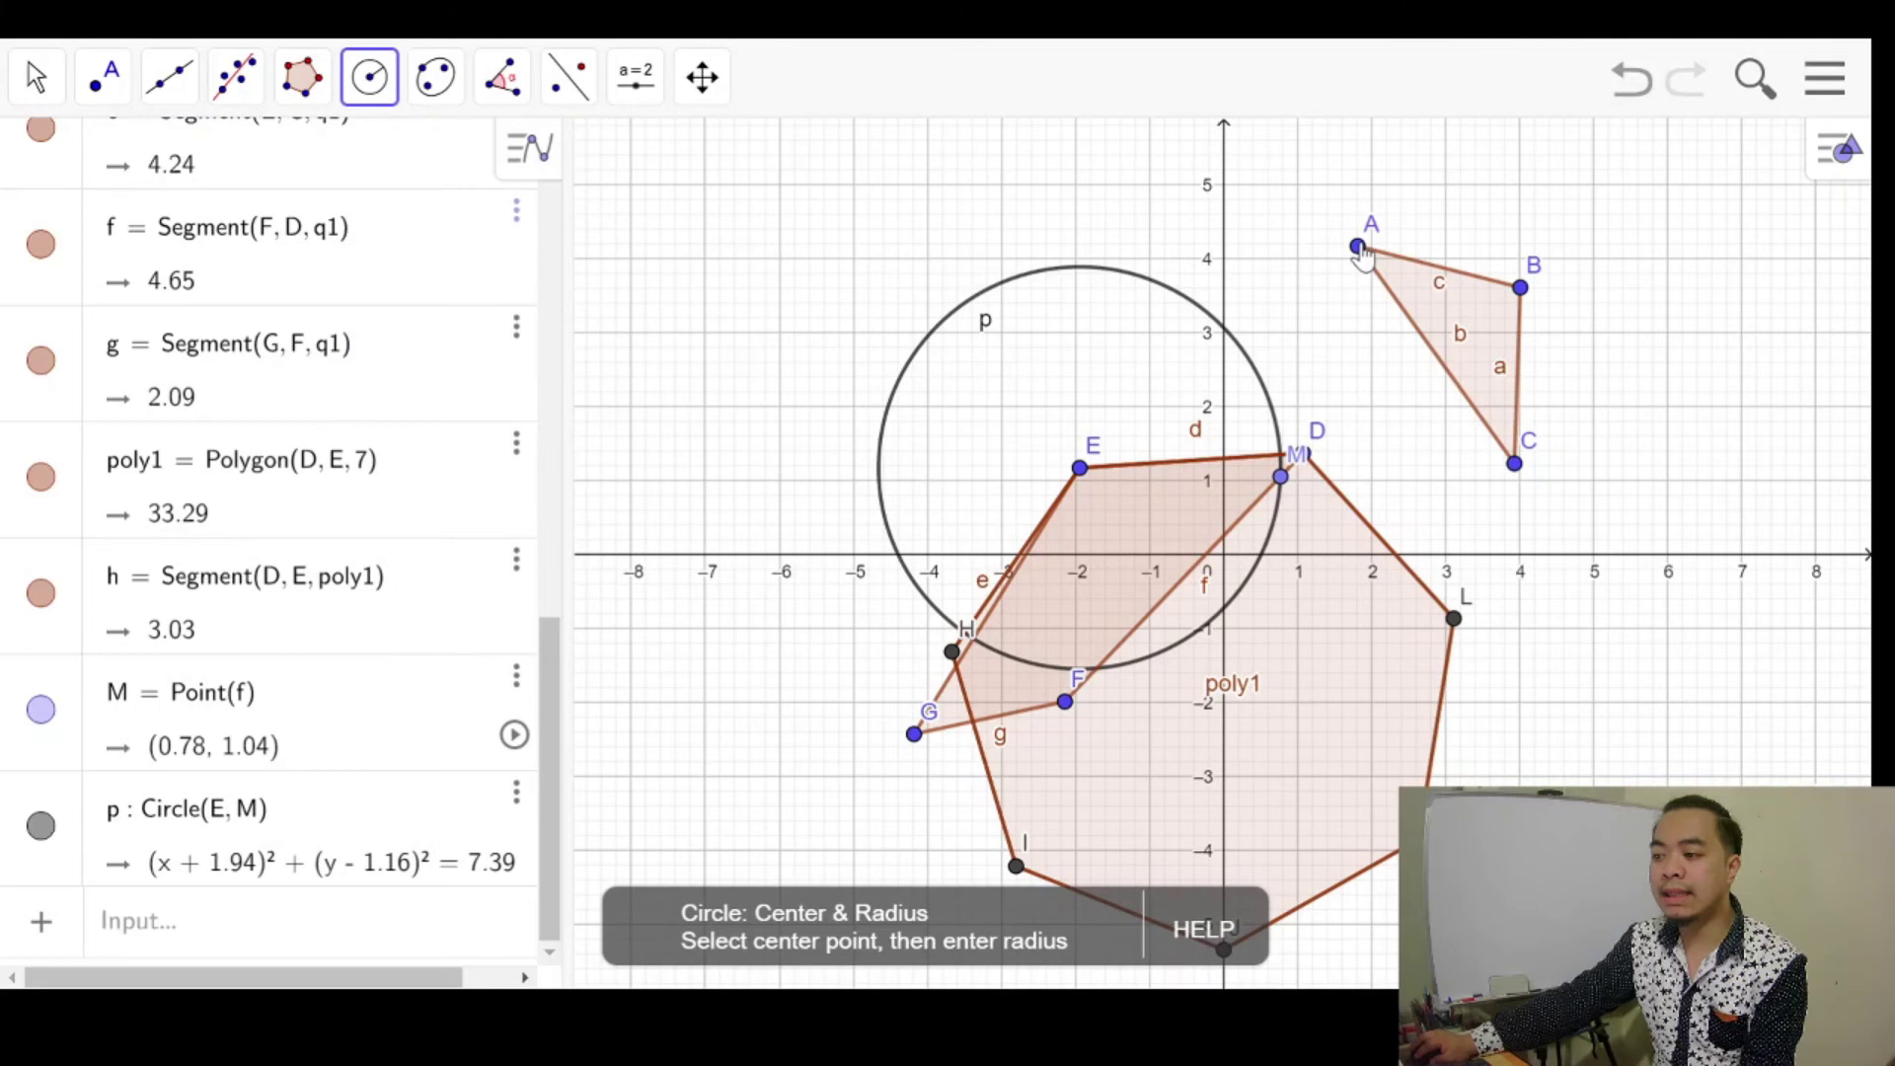
left_click(1359, 248)
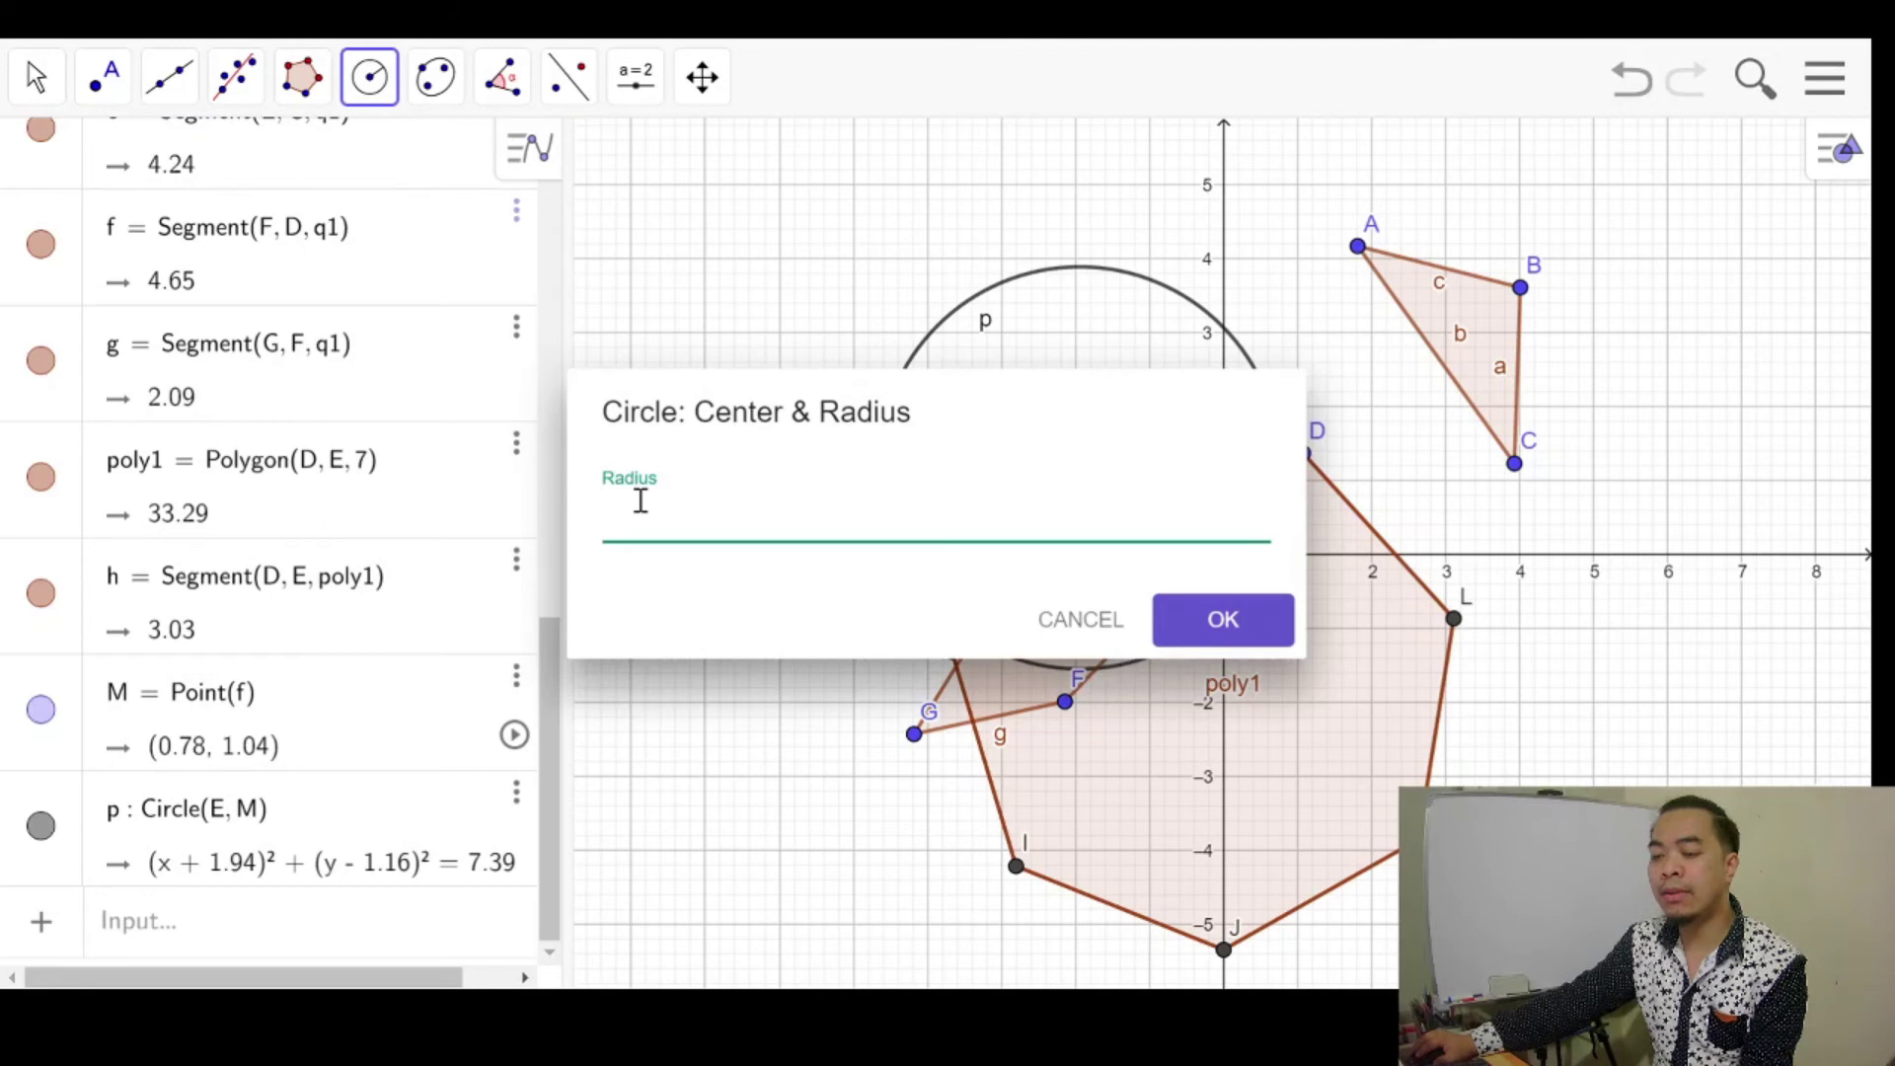
type("5")
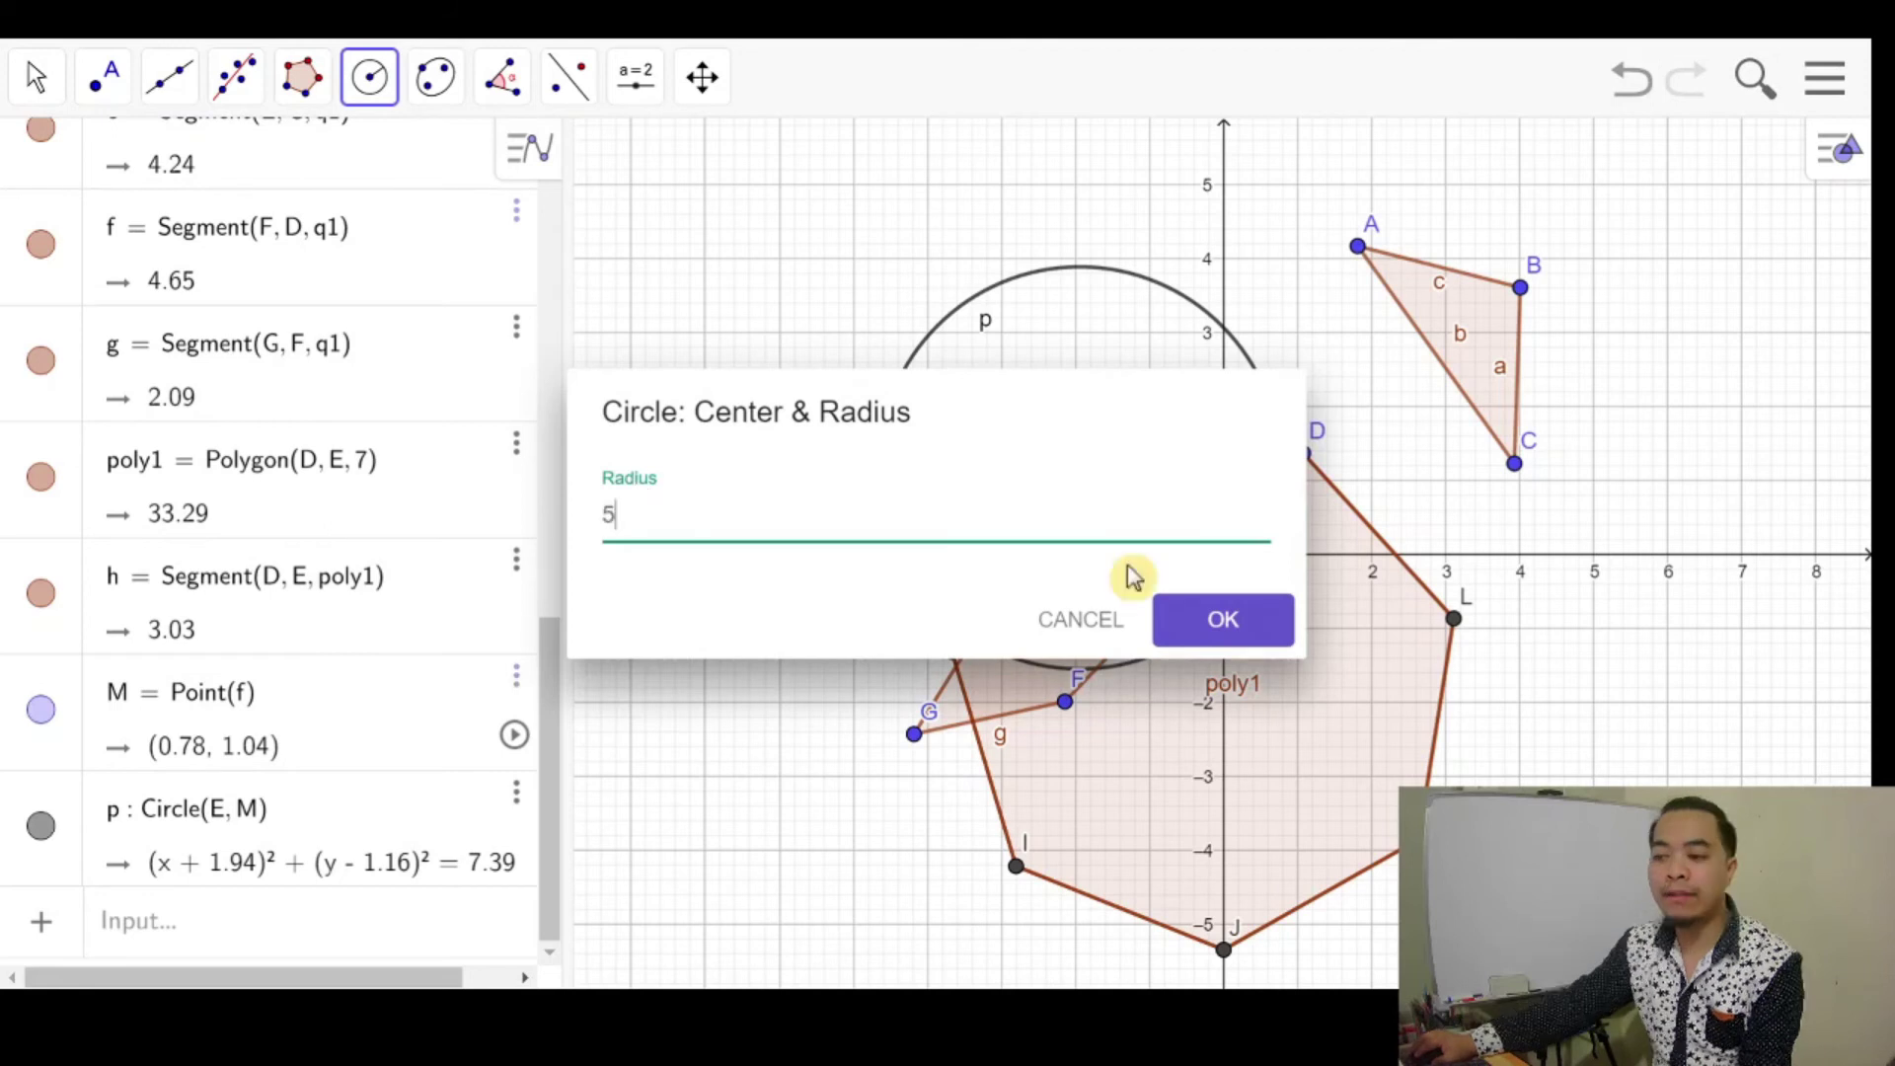
left_click(1235, 639)
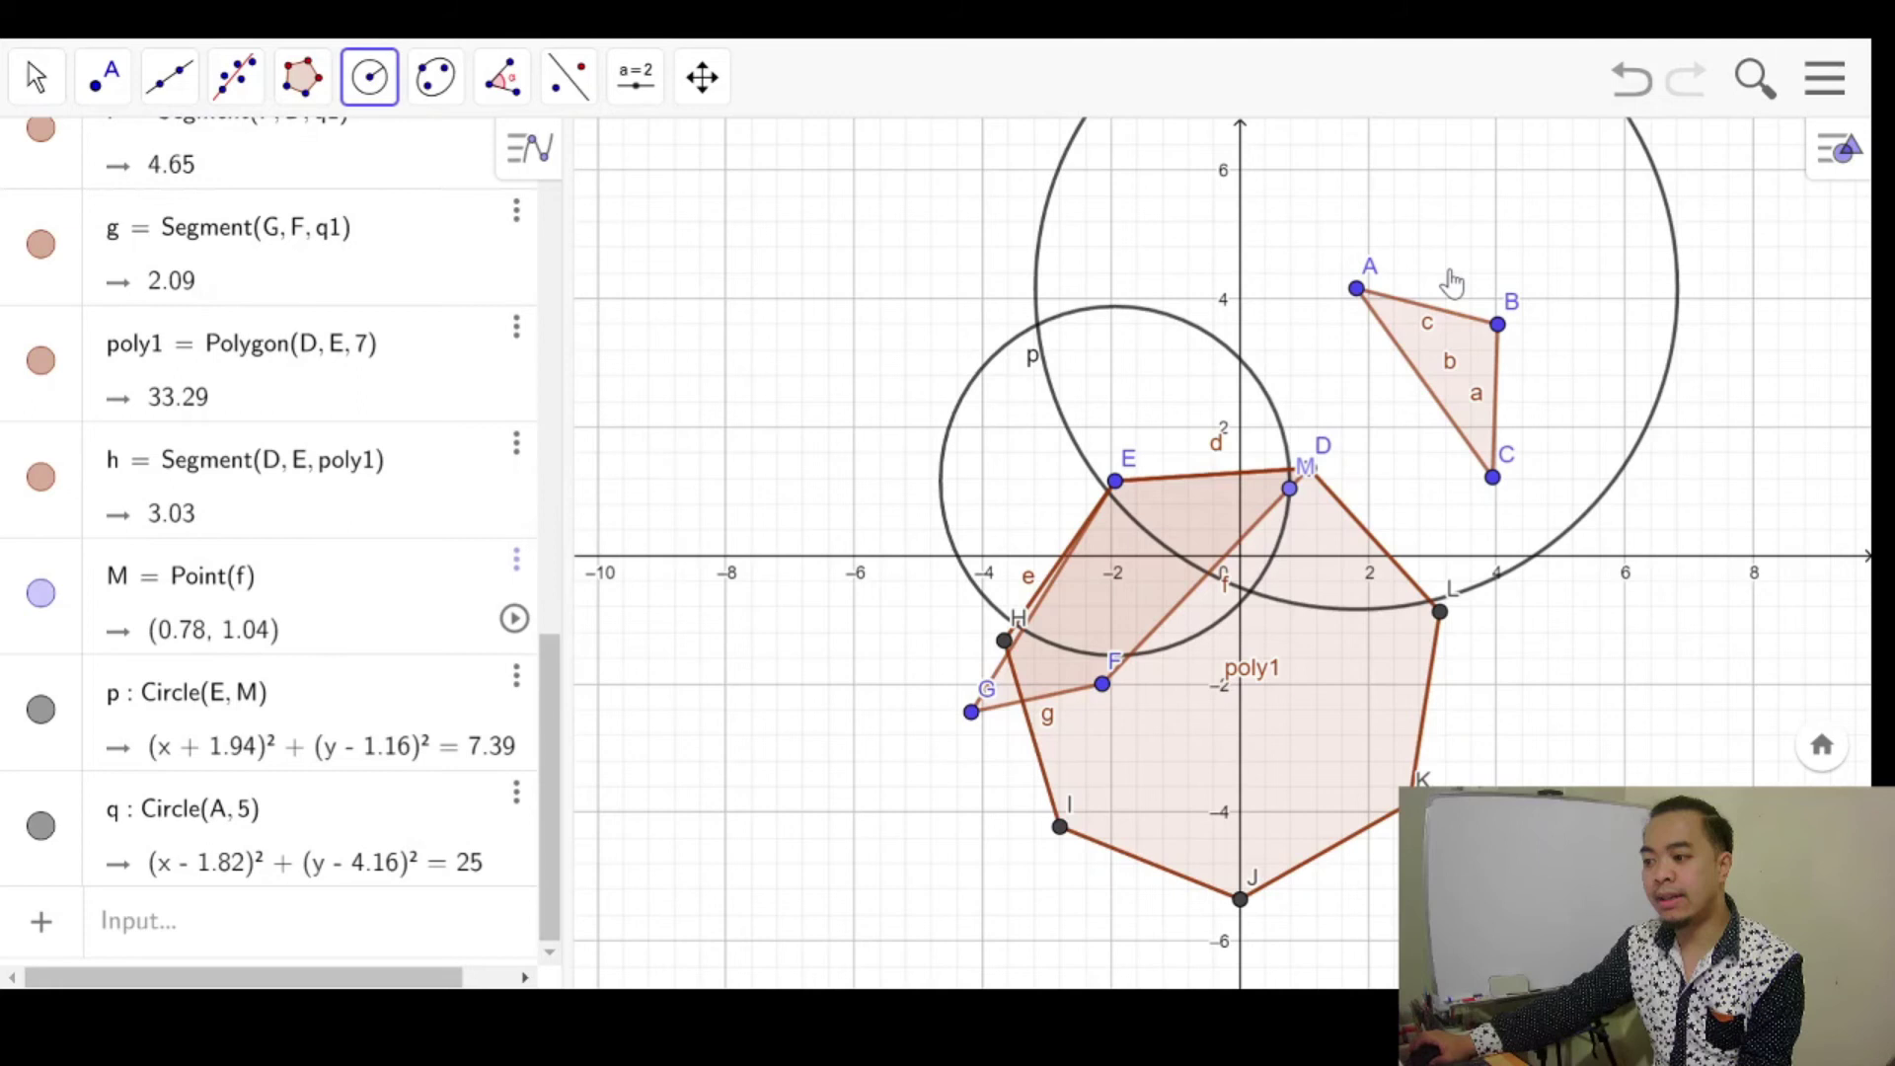
left_click(368, 101)
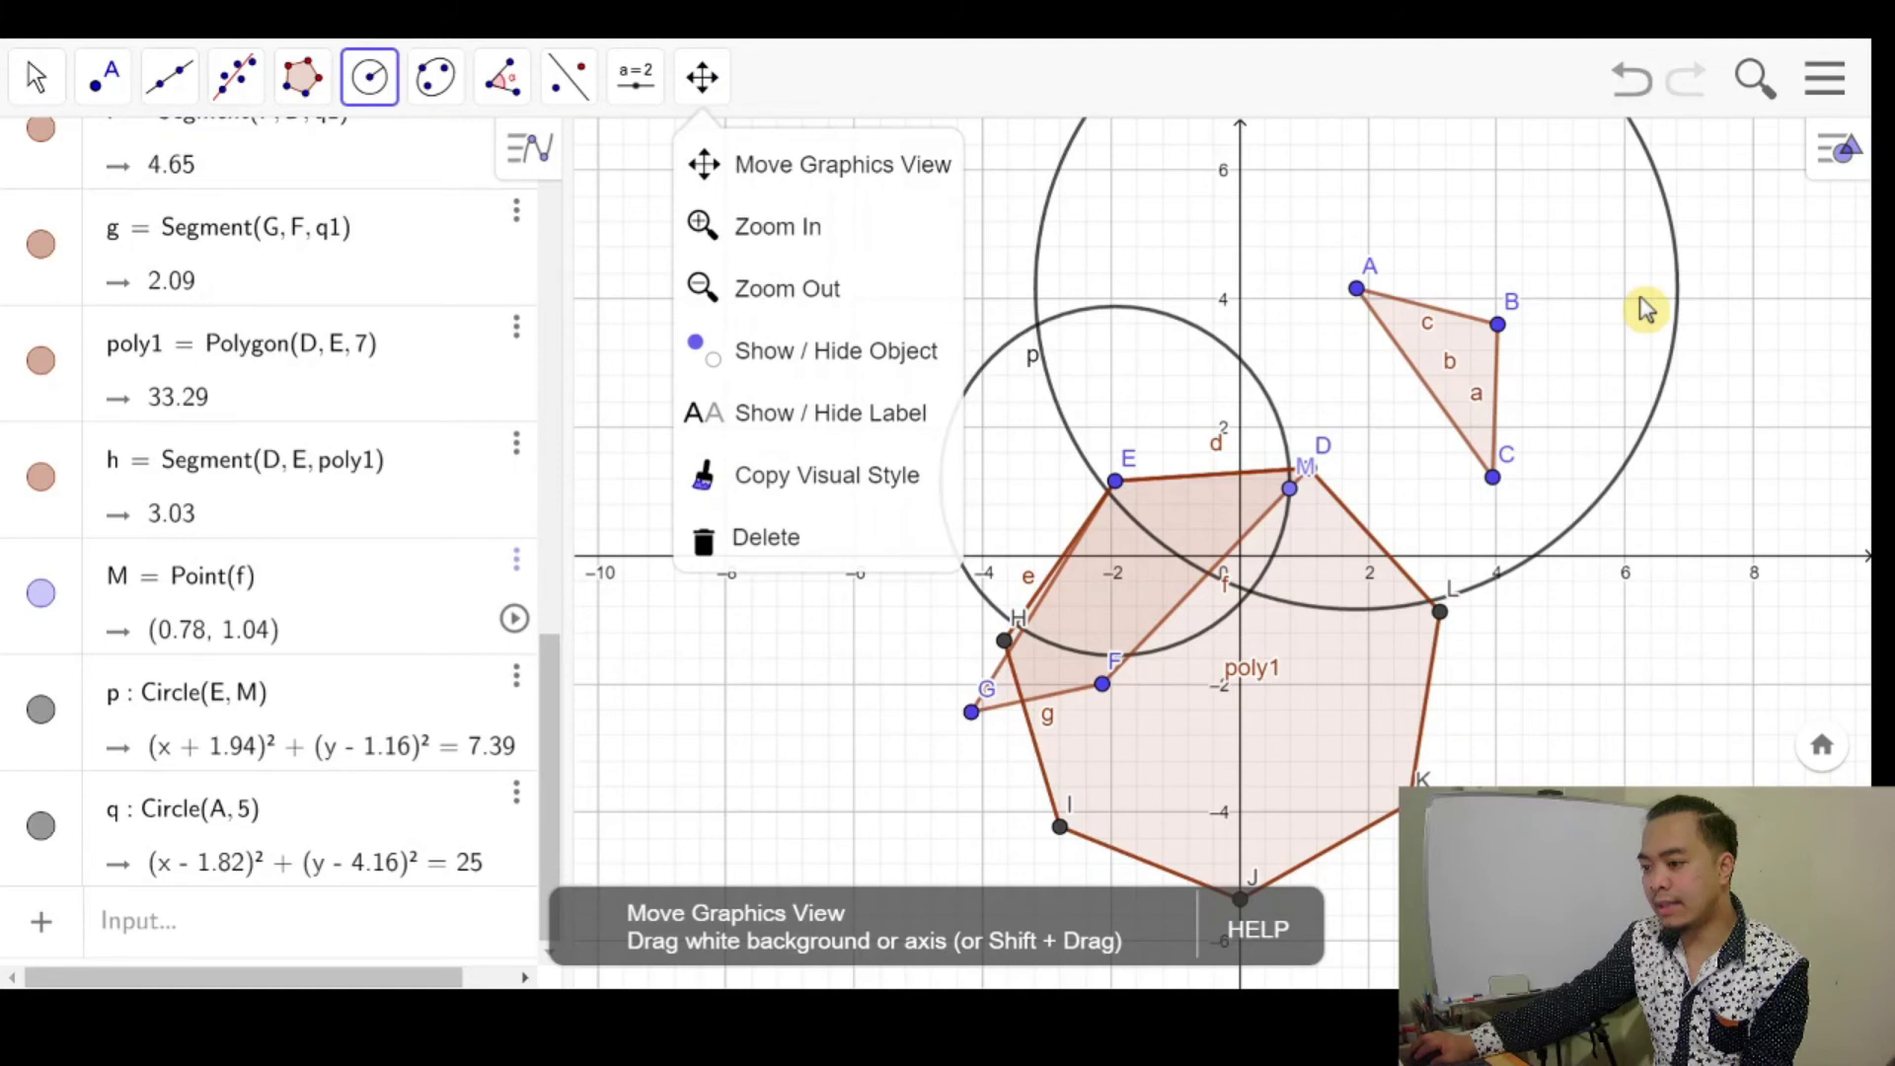
left_click(632, 213)
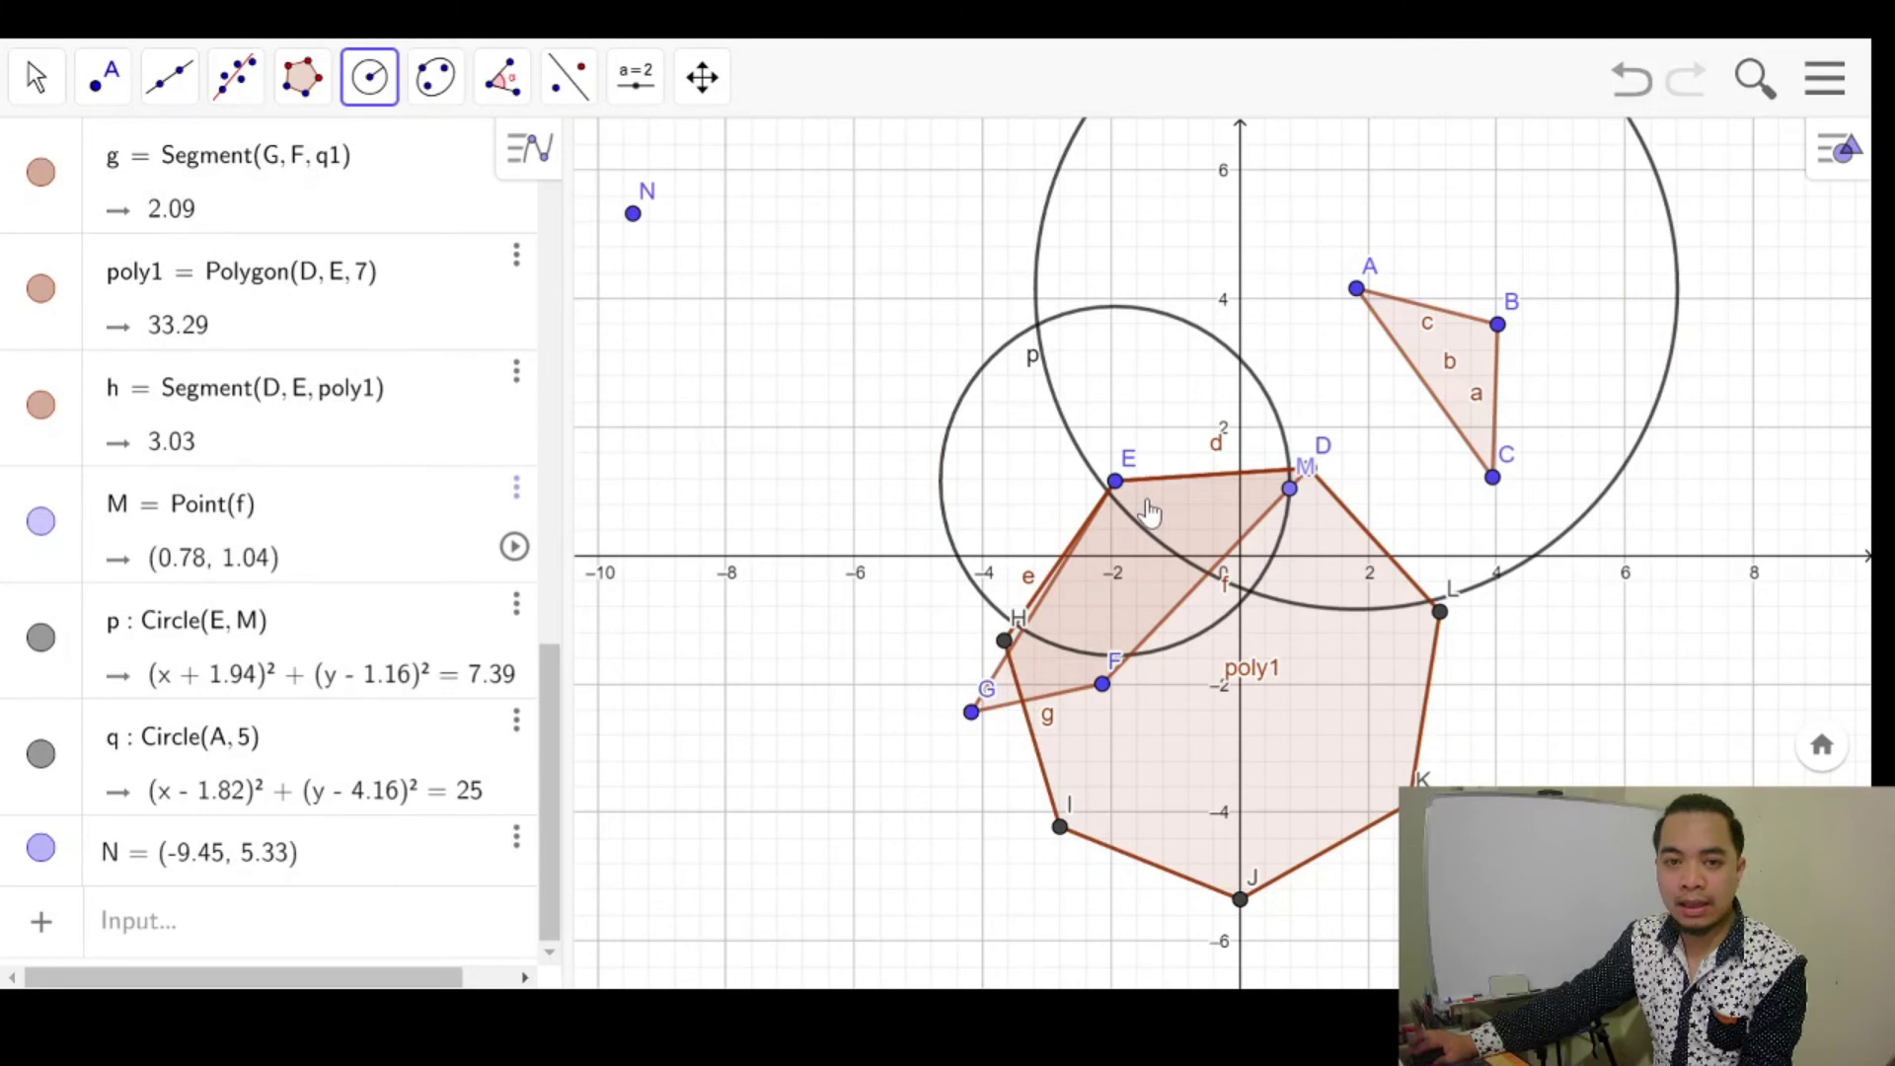
Zoom the graphics view out with Move Graphics View active until both circles are completely in view.
left_click(703, 77)
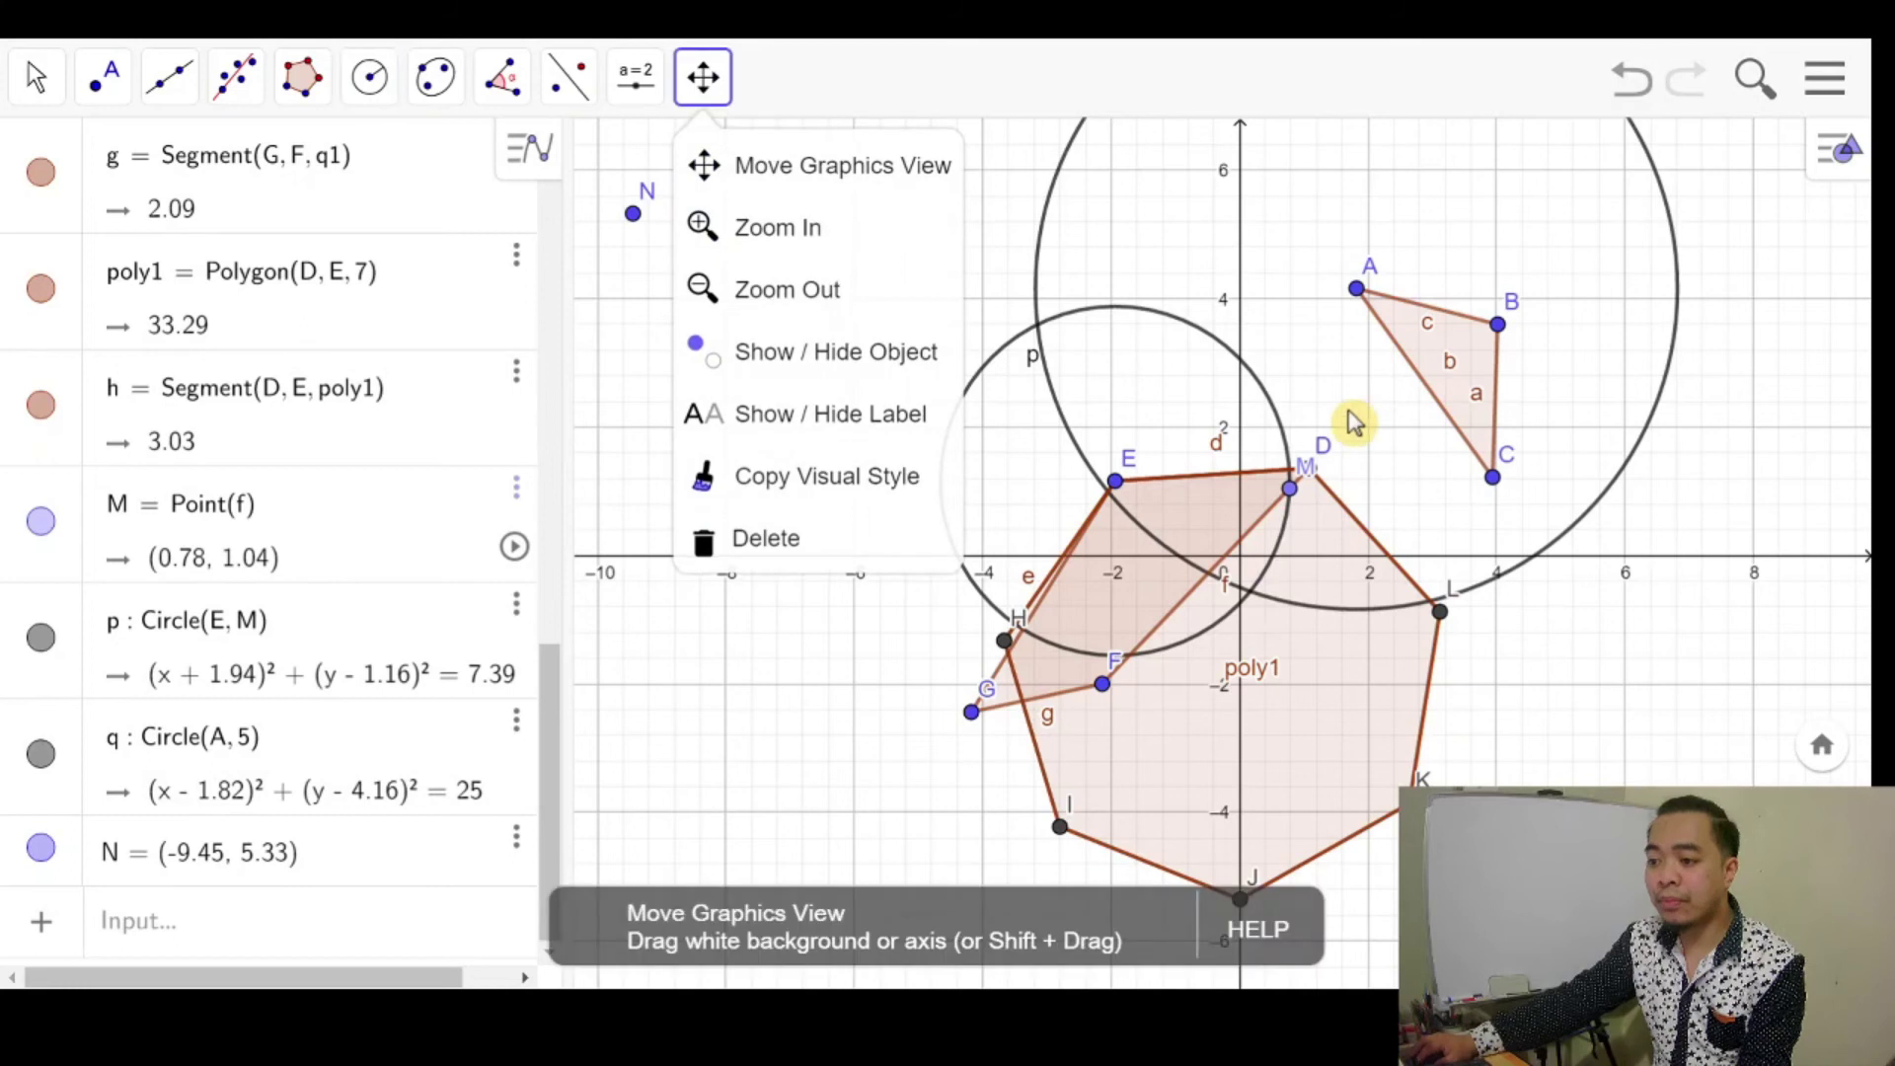
left_click(1254, 502)
scroll(1254, 504, "up", 1)
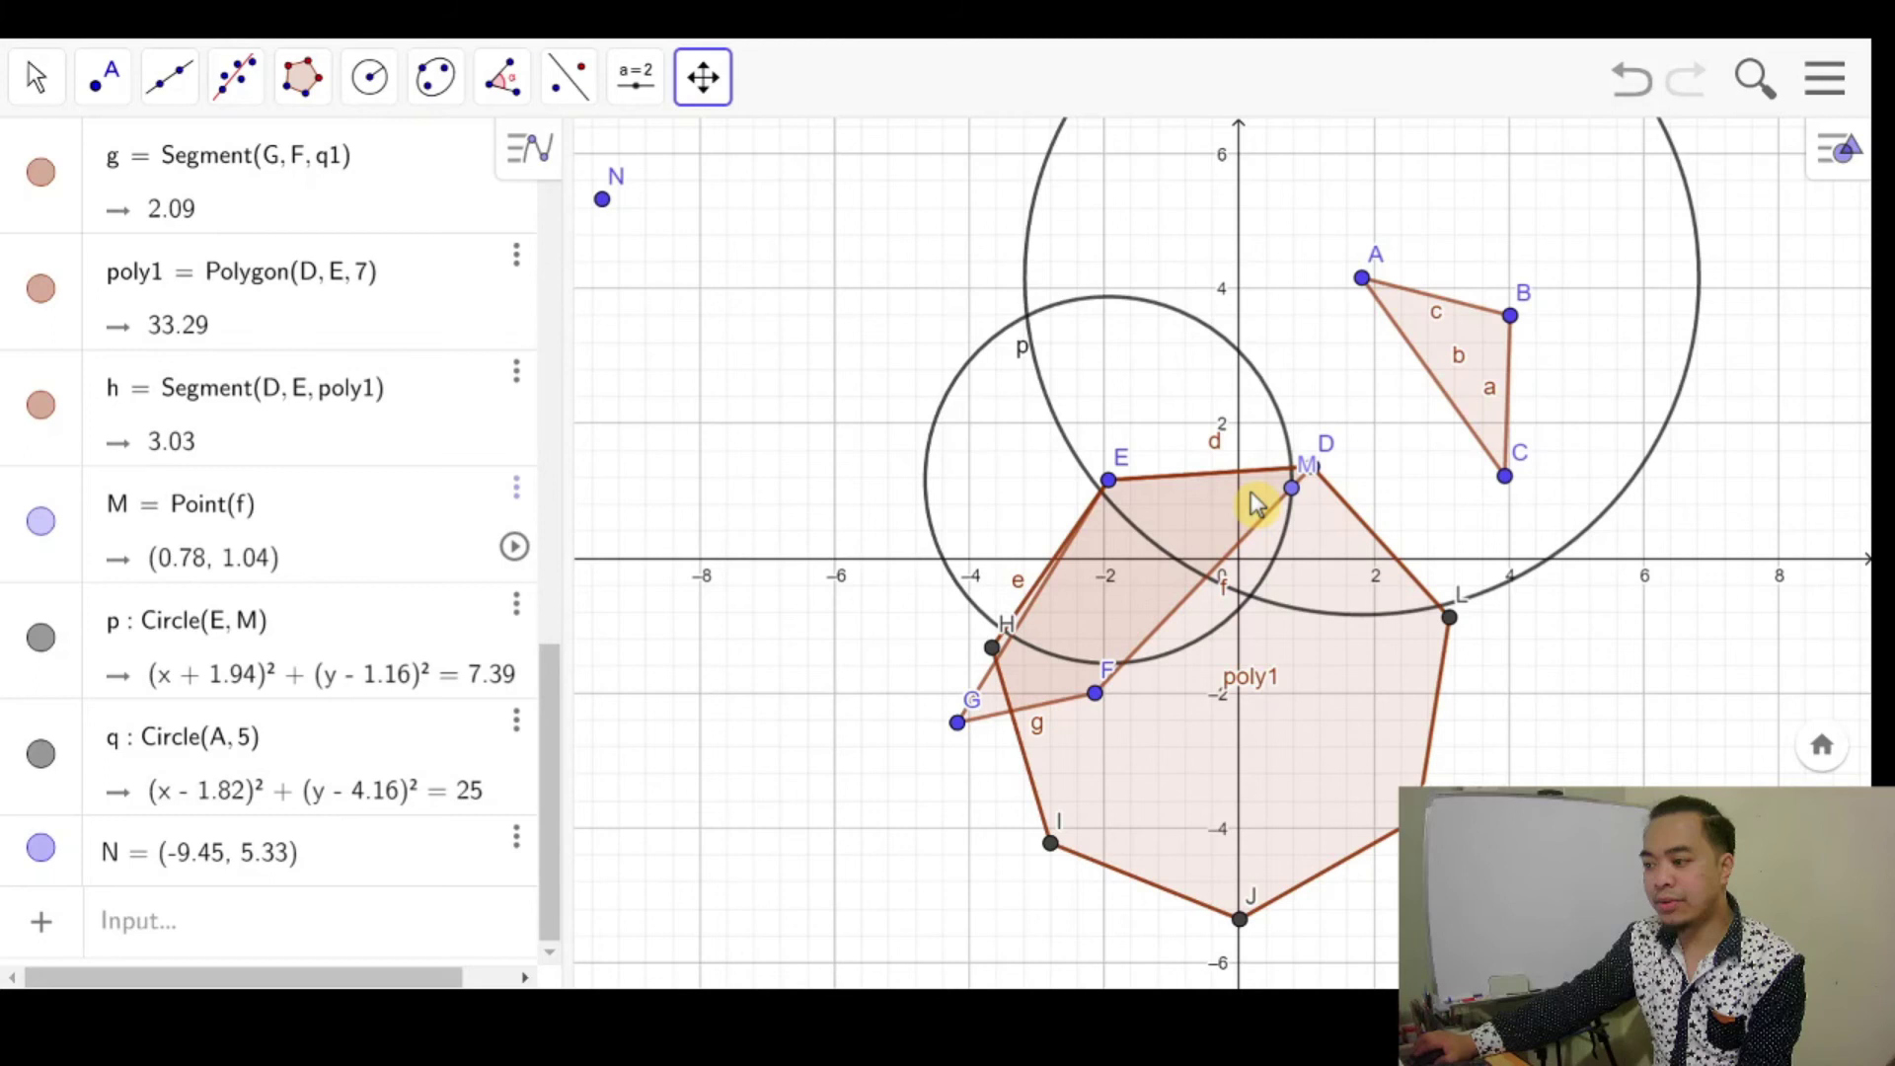
scroll(1252, 503, "down", 3)
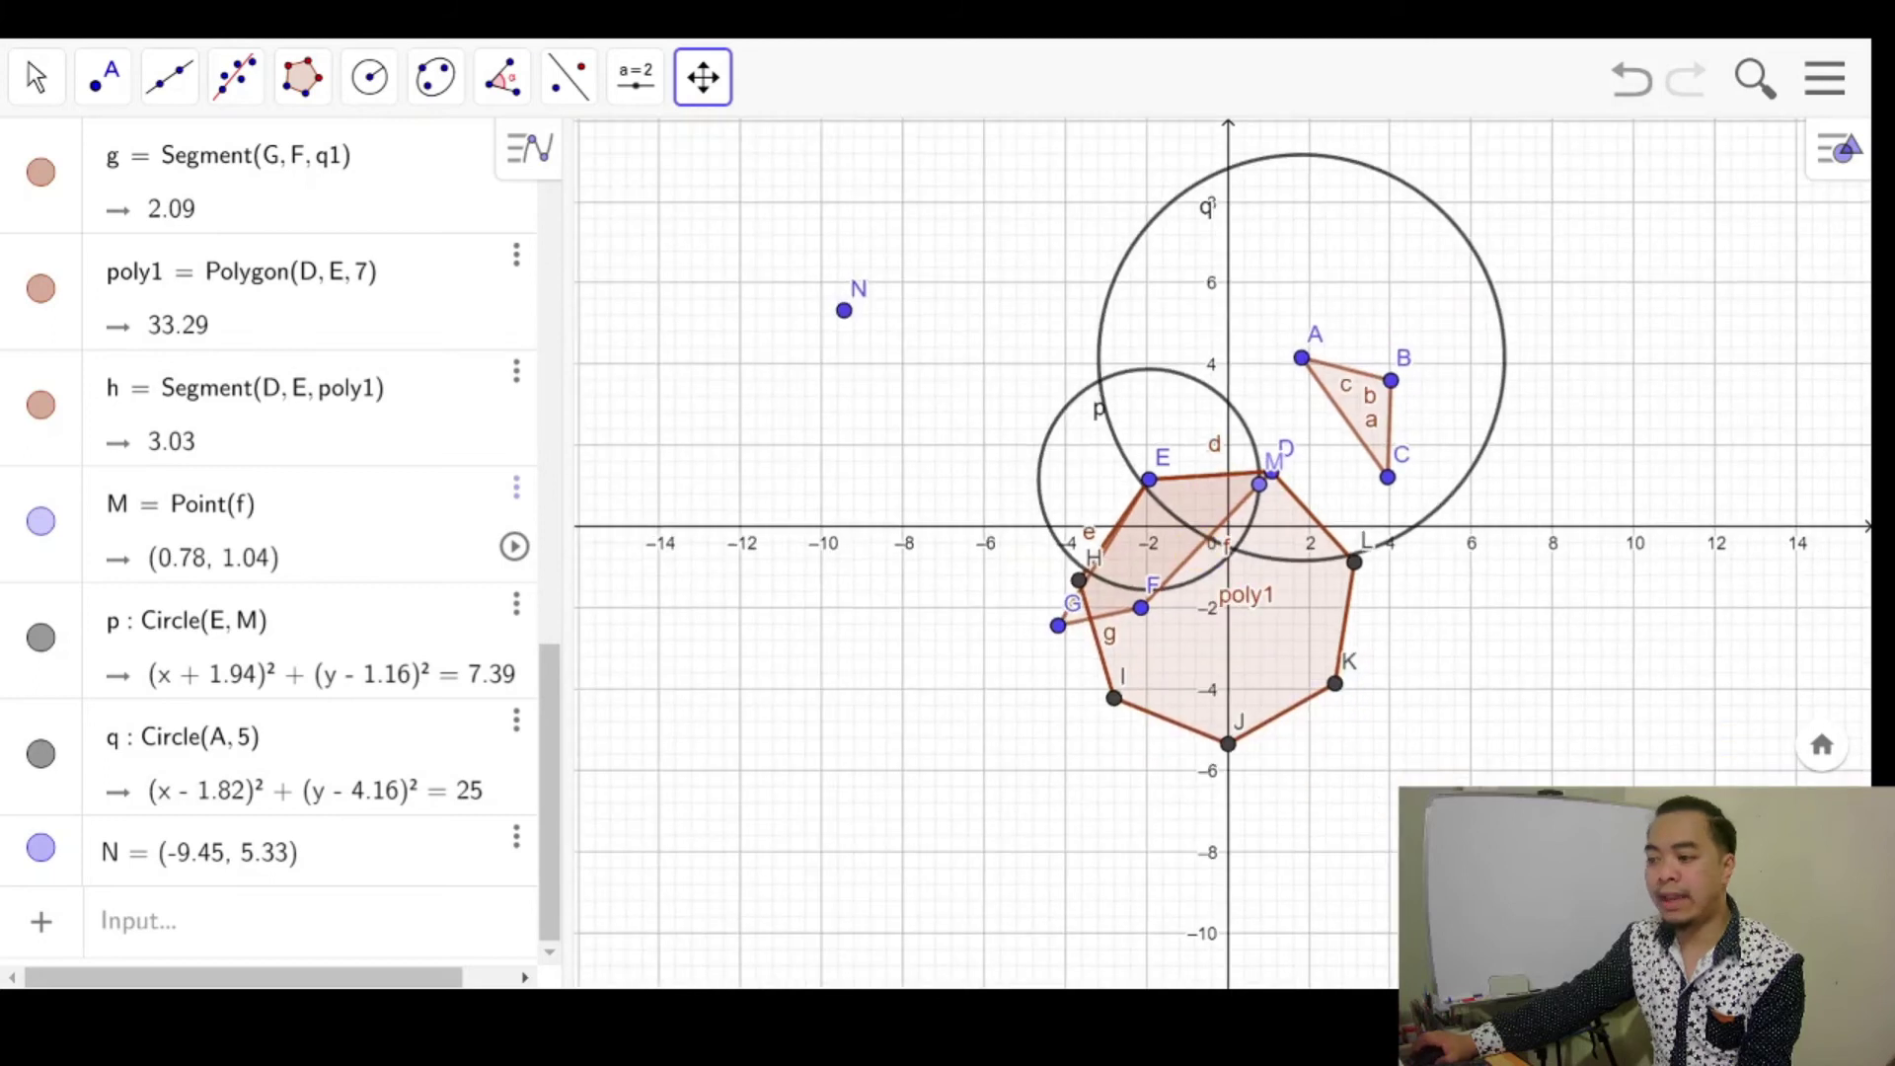
scroll(1208, 448, "down", 1)
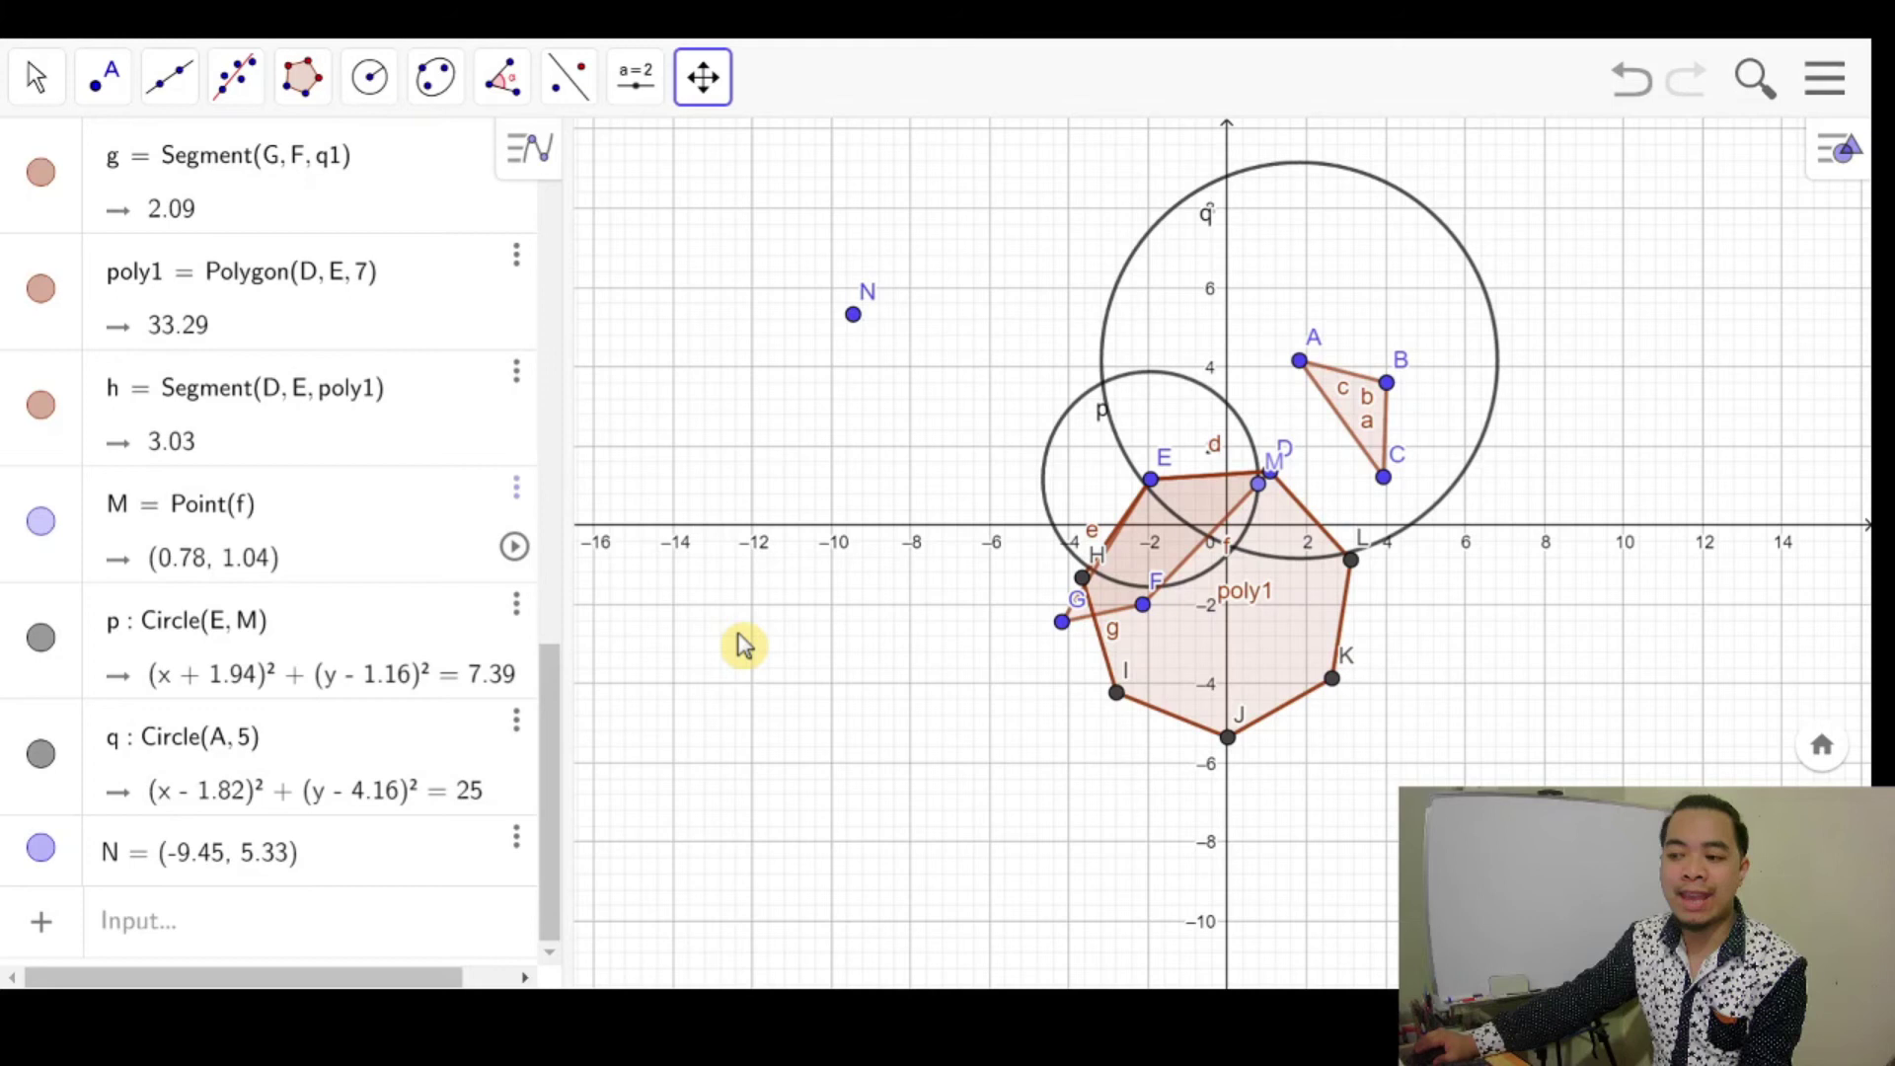
left_click(708, 77)
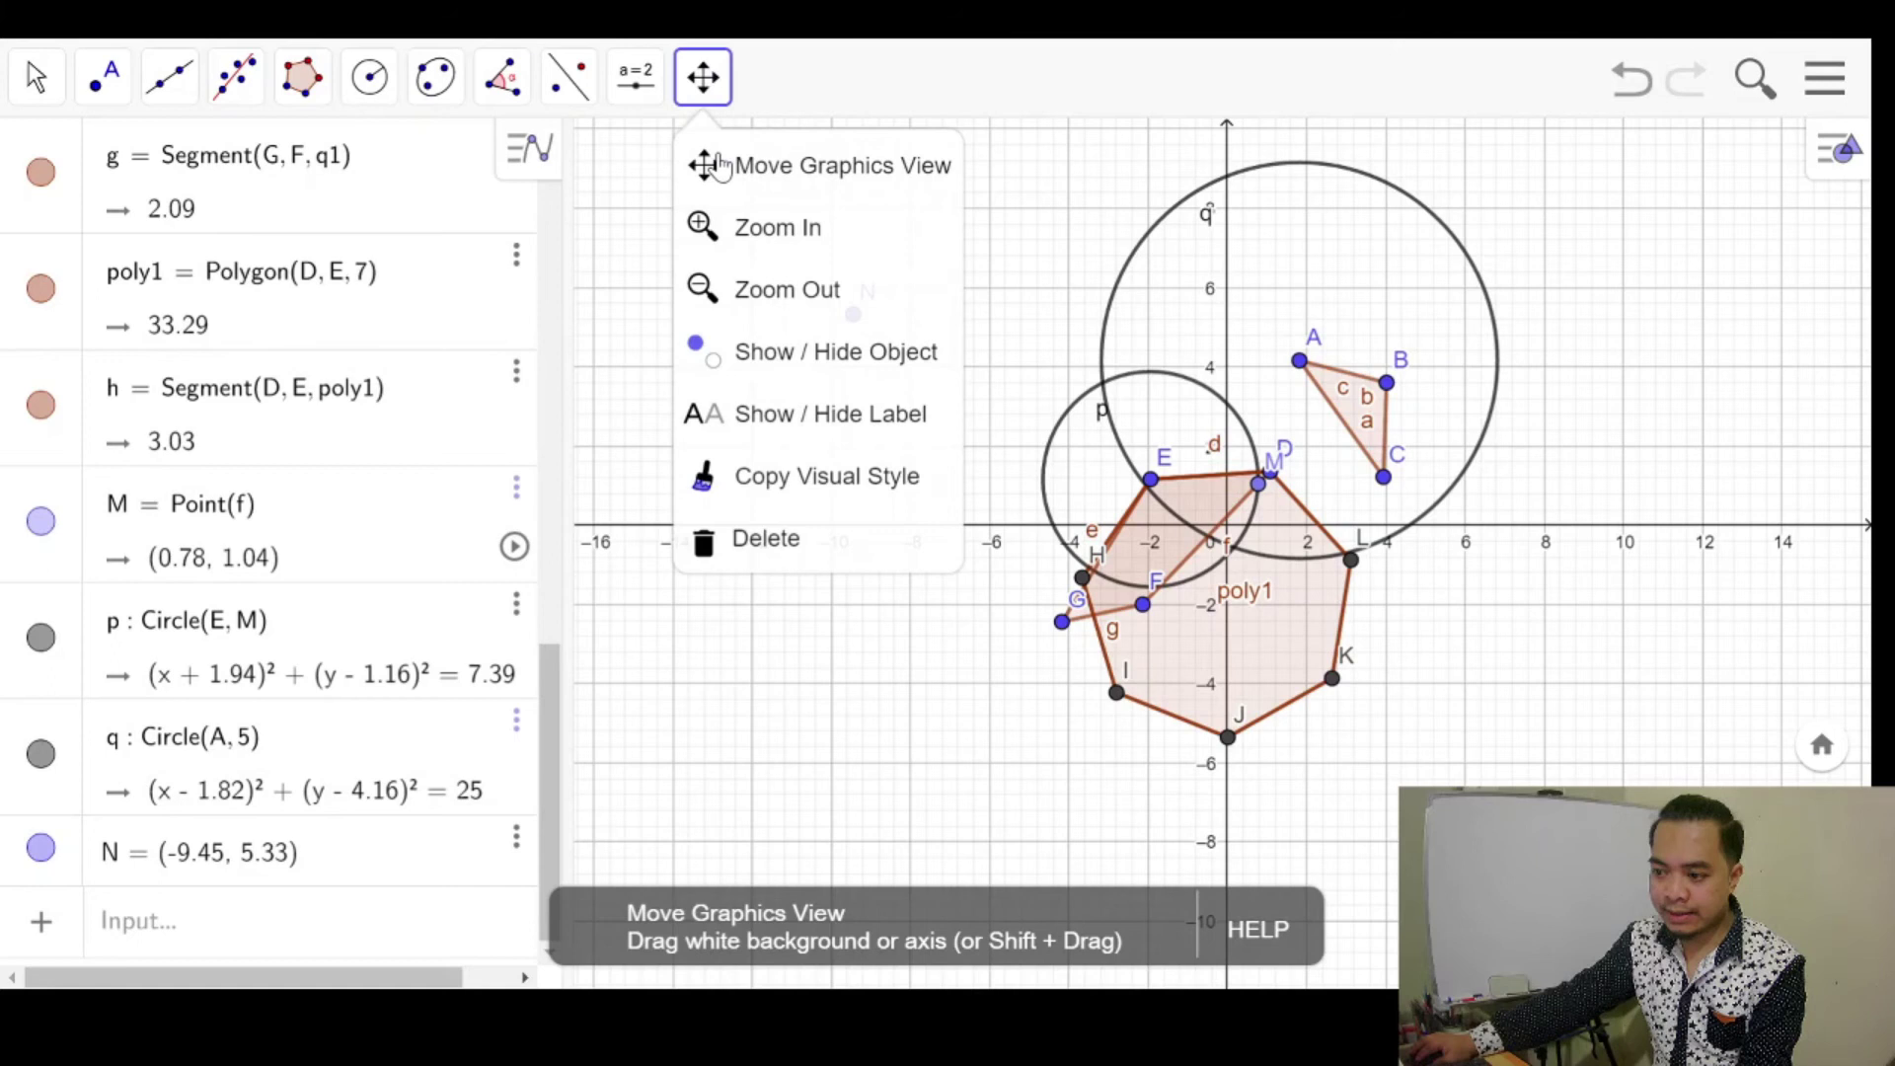
left_click(161, 943)
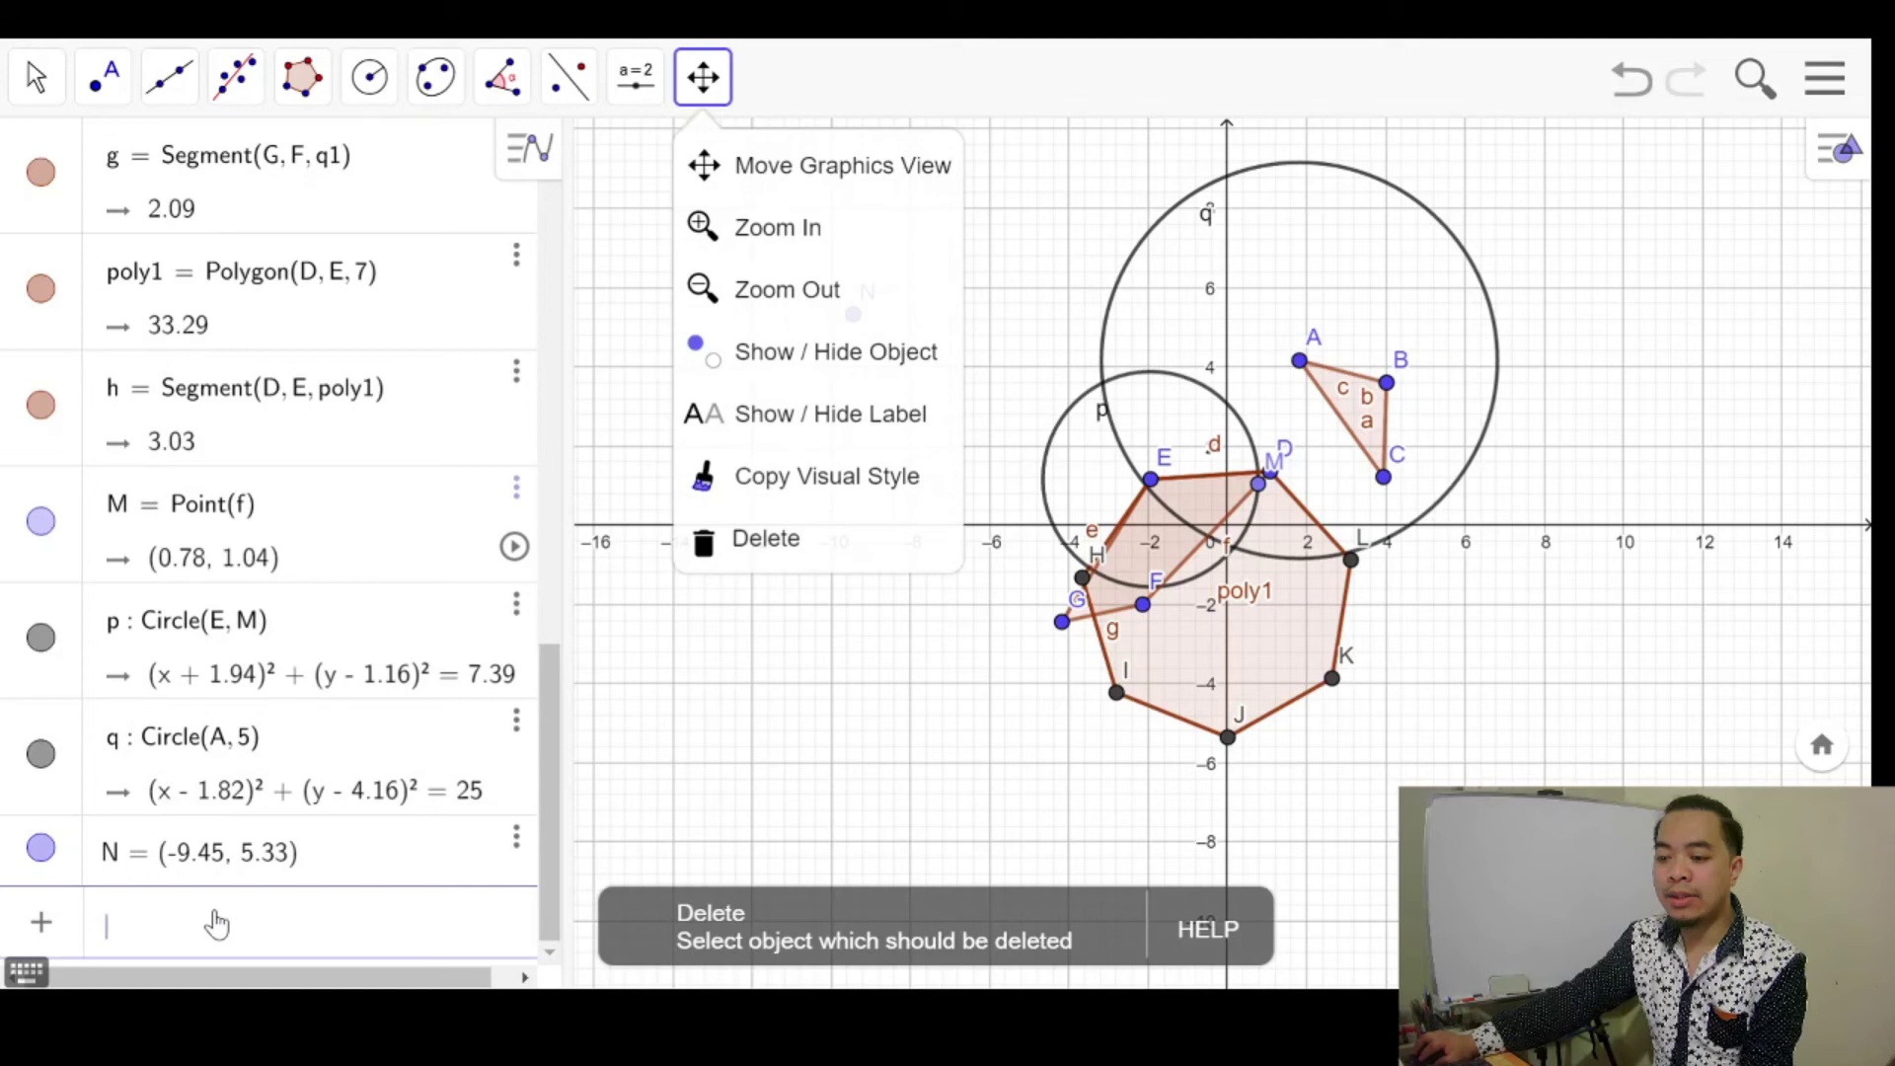
left_click(103, 76)
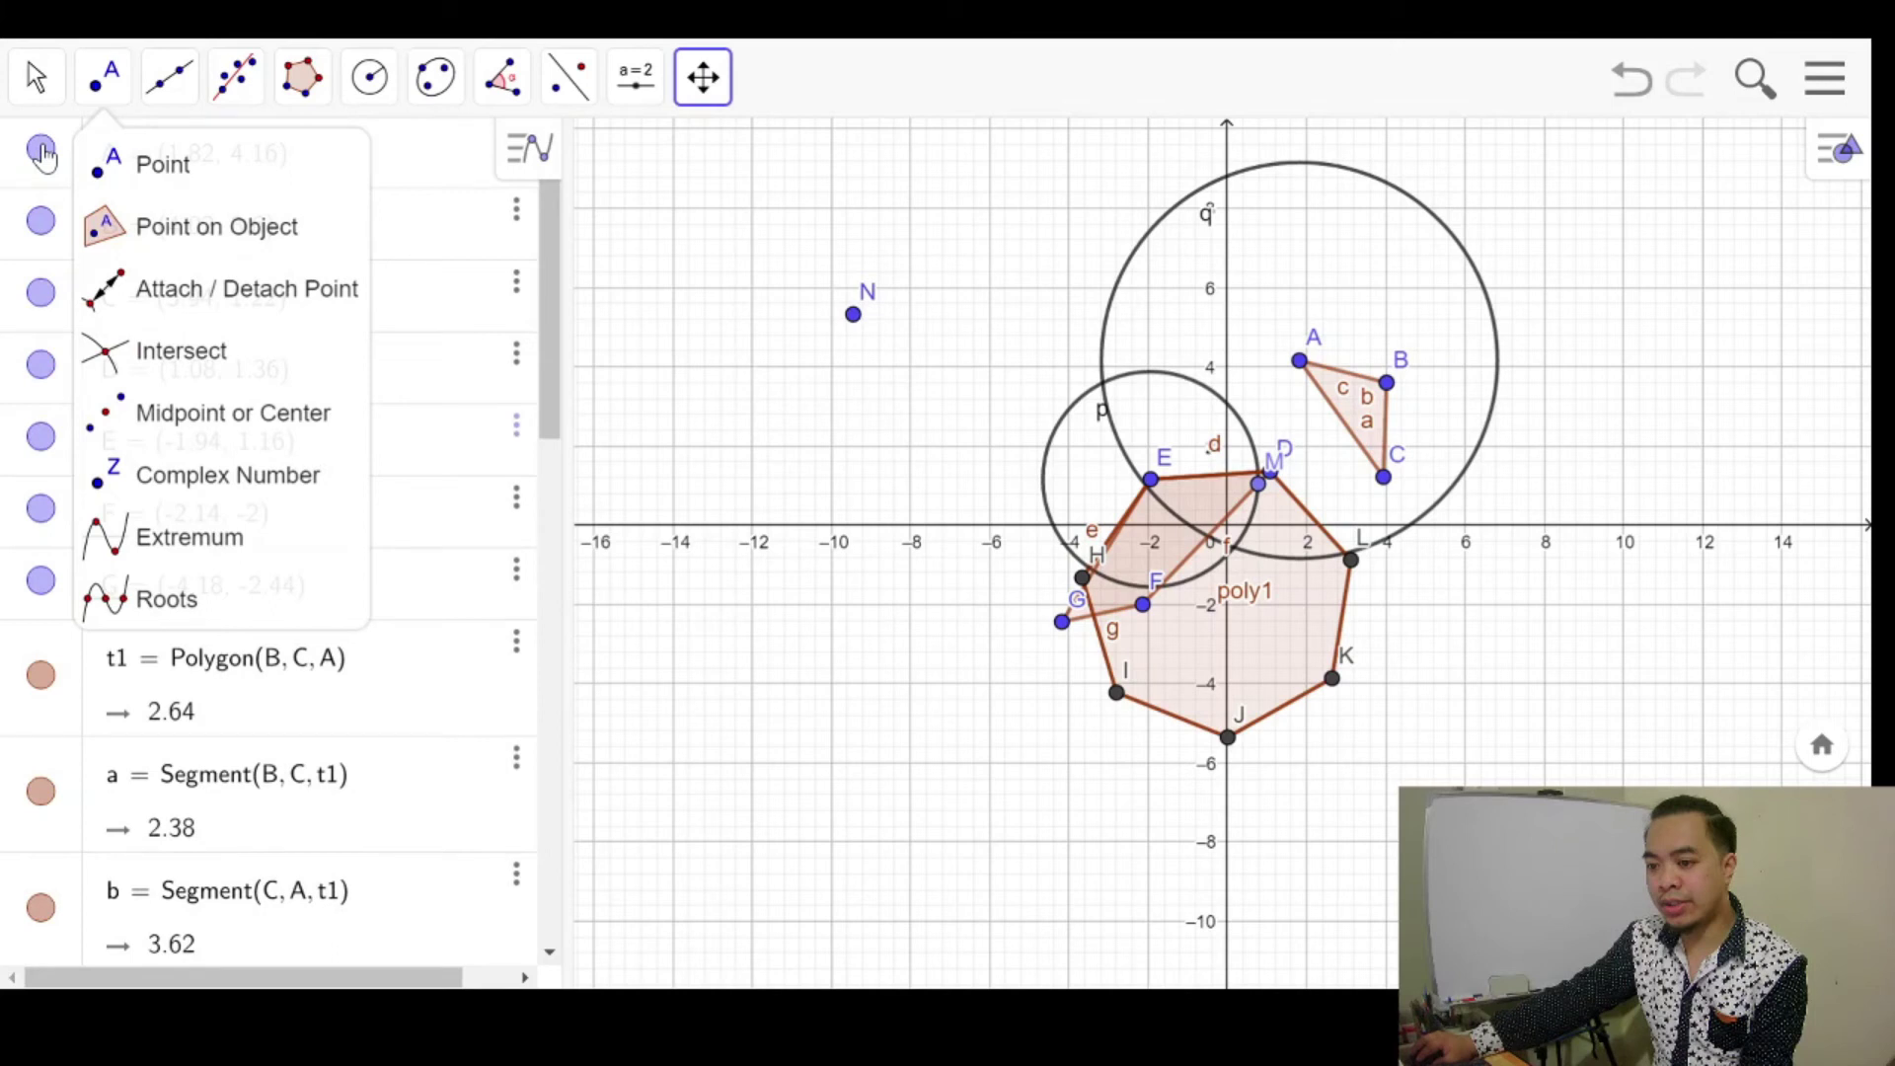
Hide the circle centred at A with radius 5 and the circle centred at E through M.
scroll(21, 716, "down", 10)
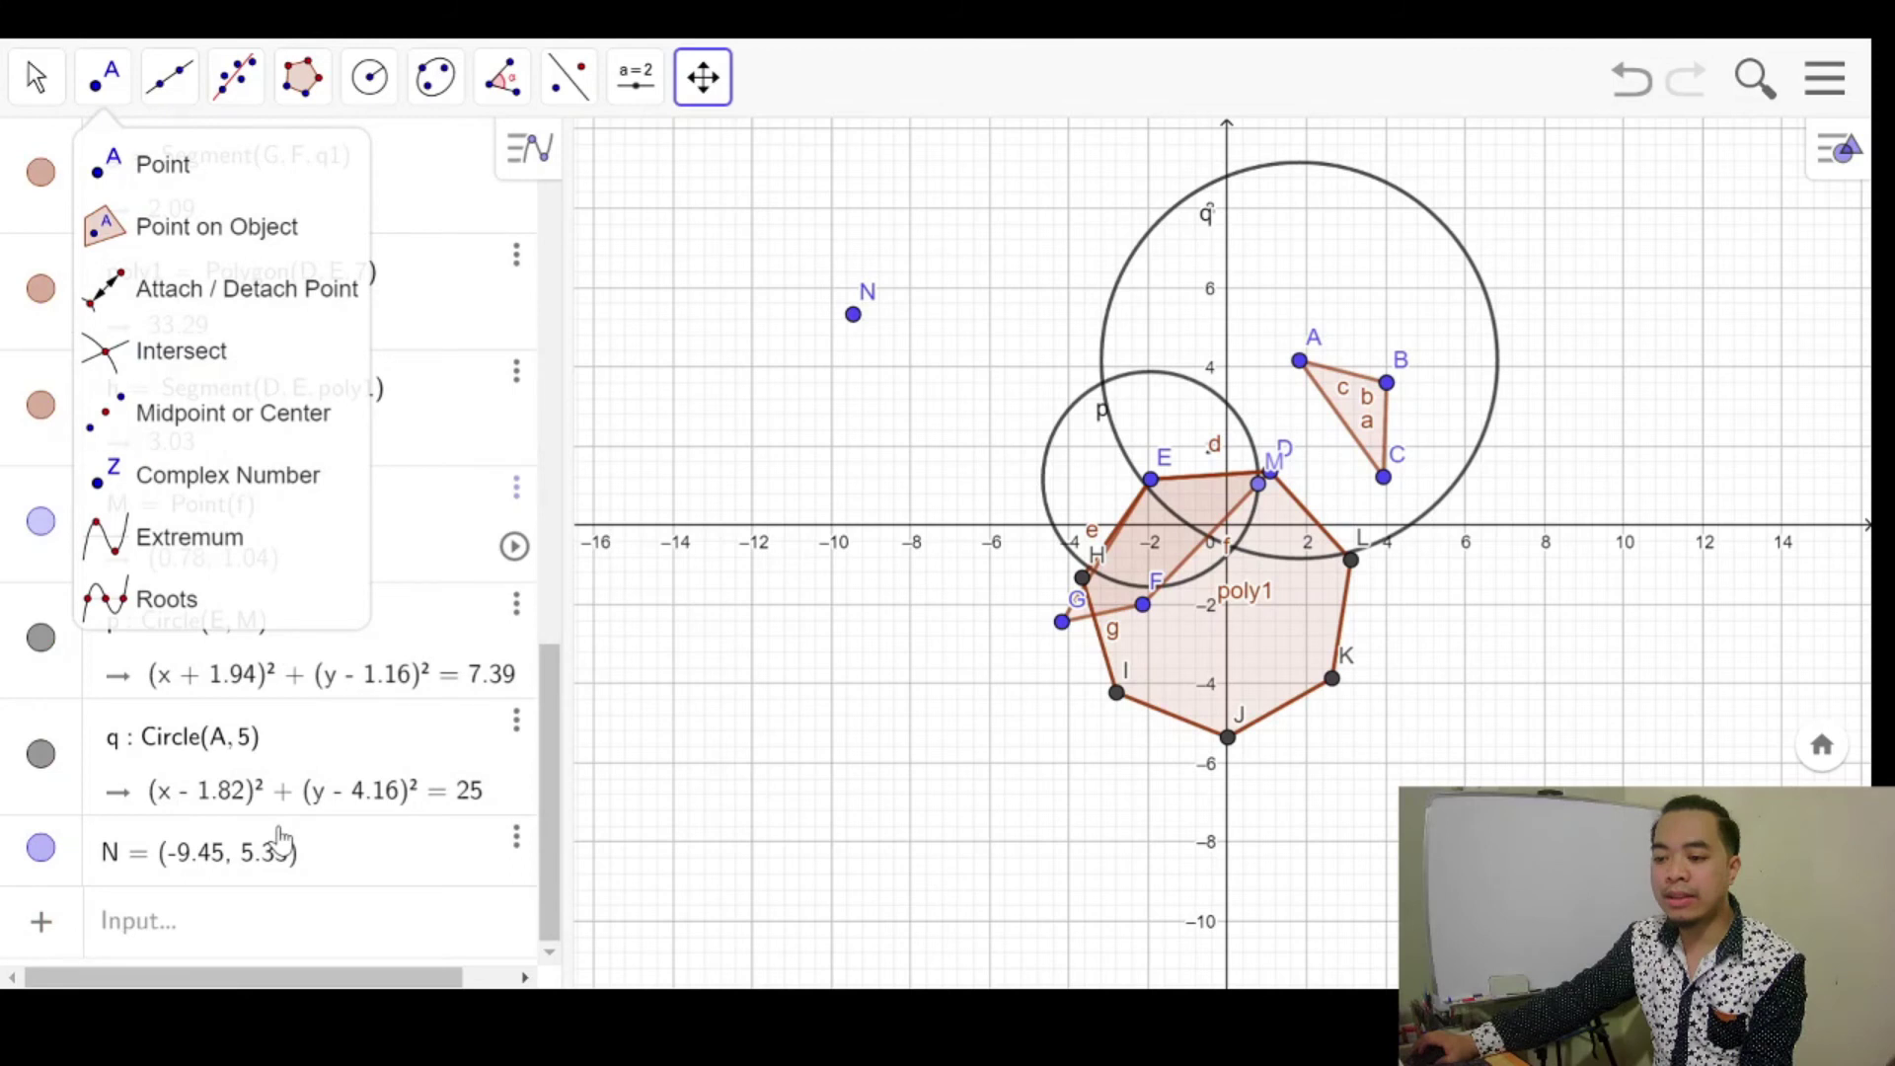
left_click(282, 920)
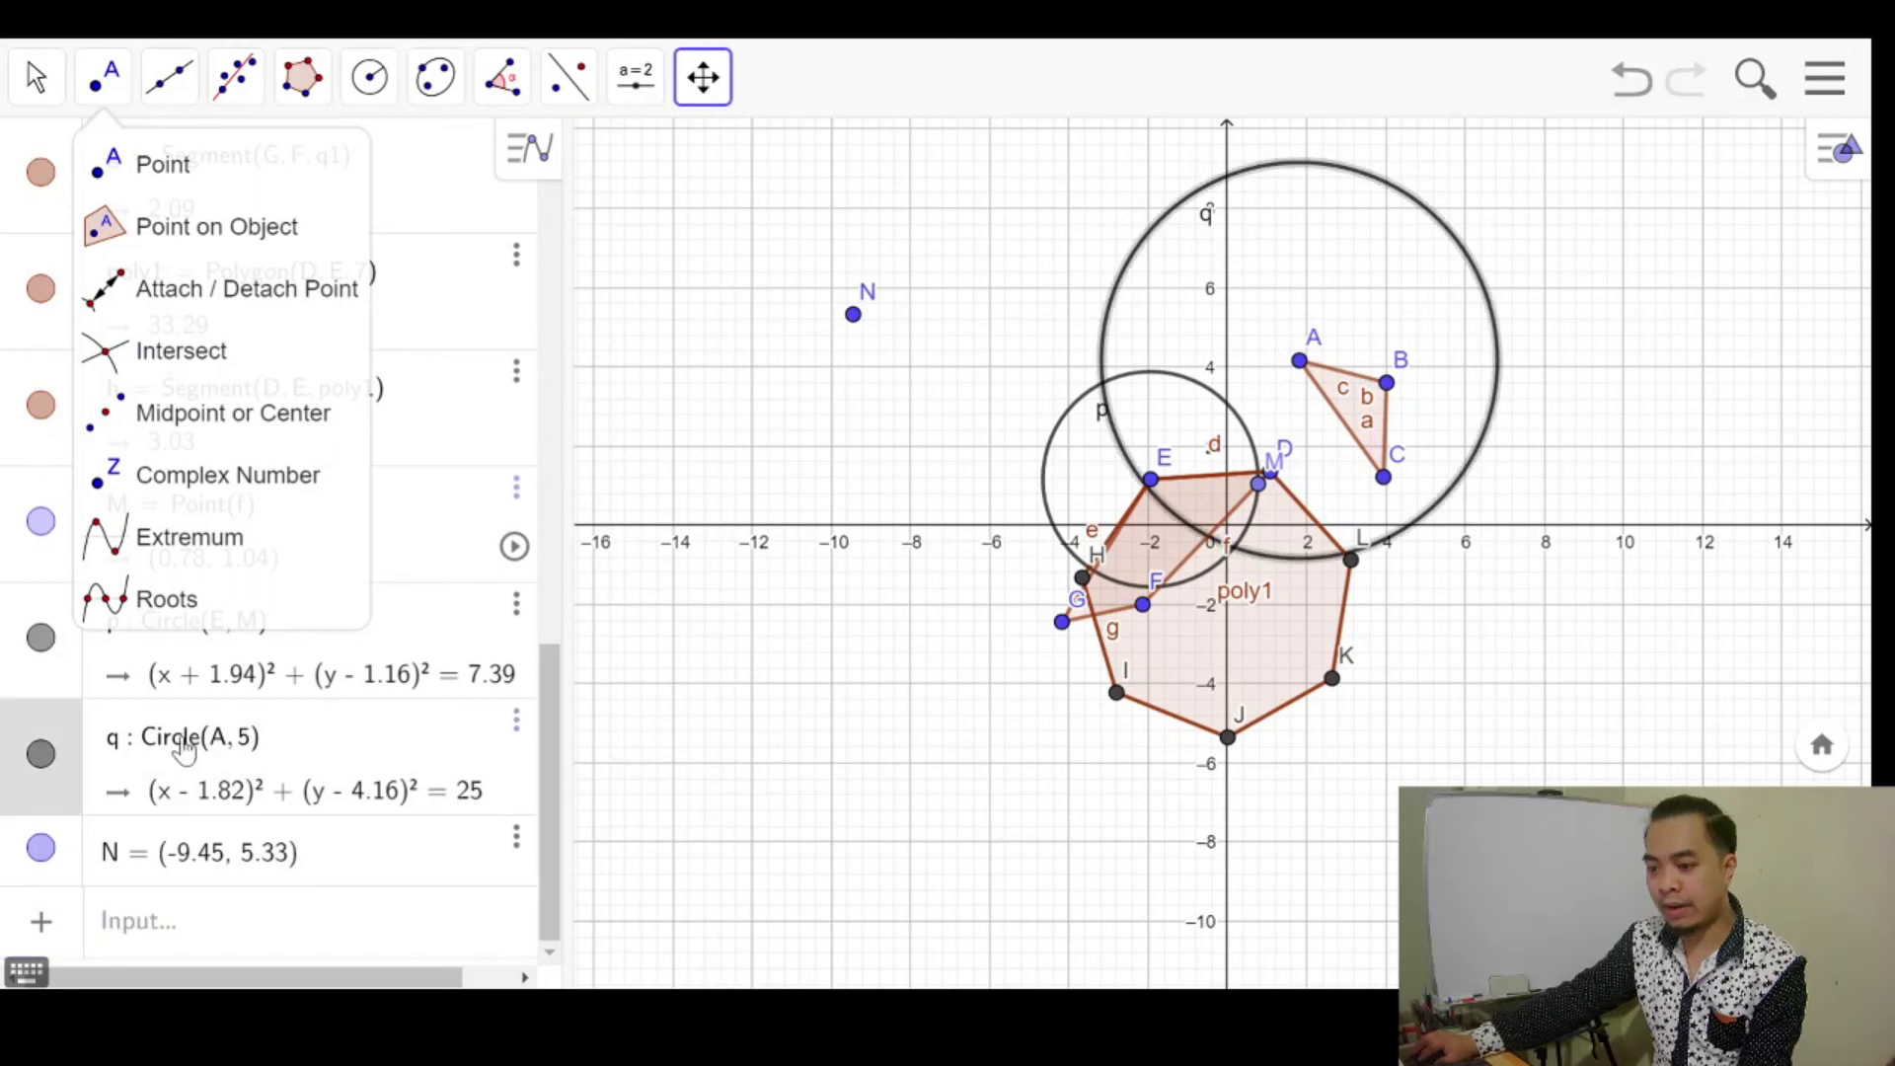
left_click(47, 754)
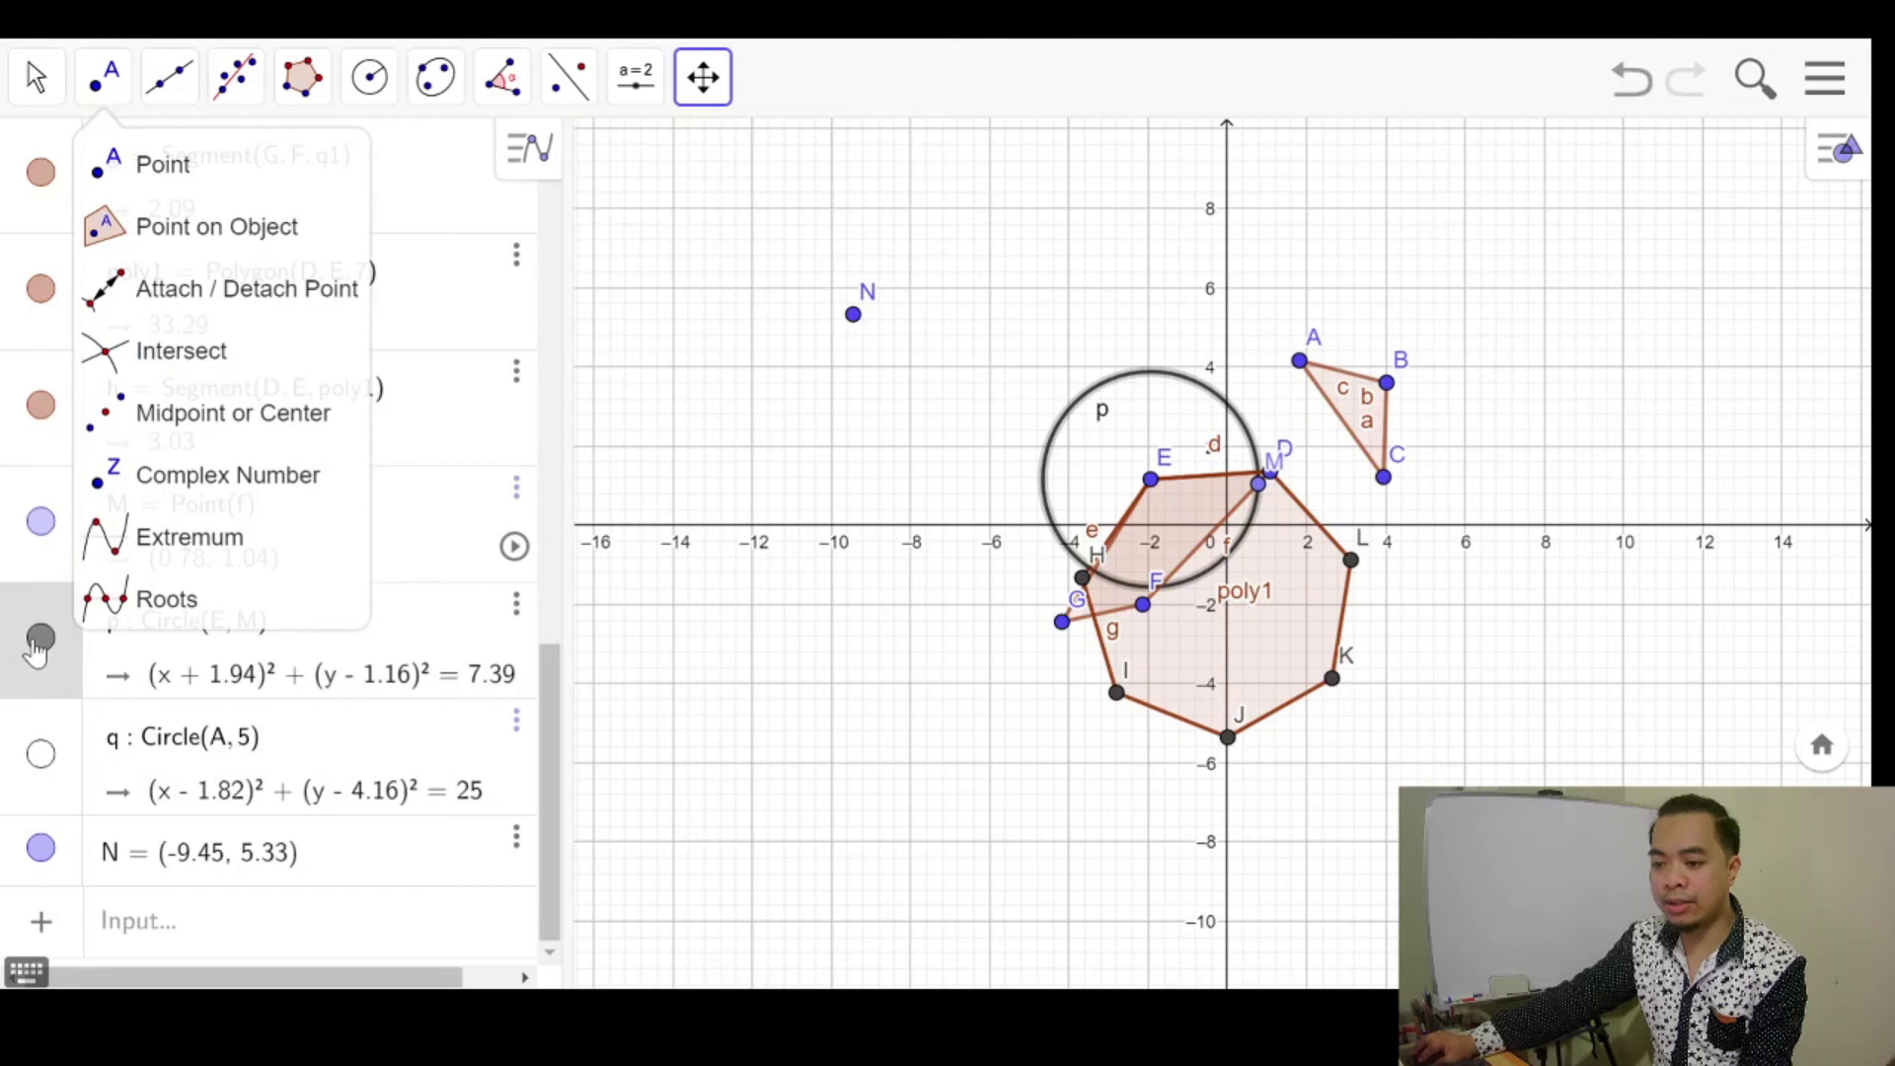
left_click(39, 639)
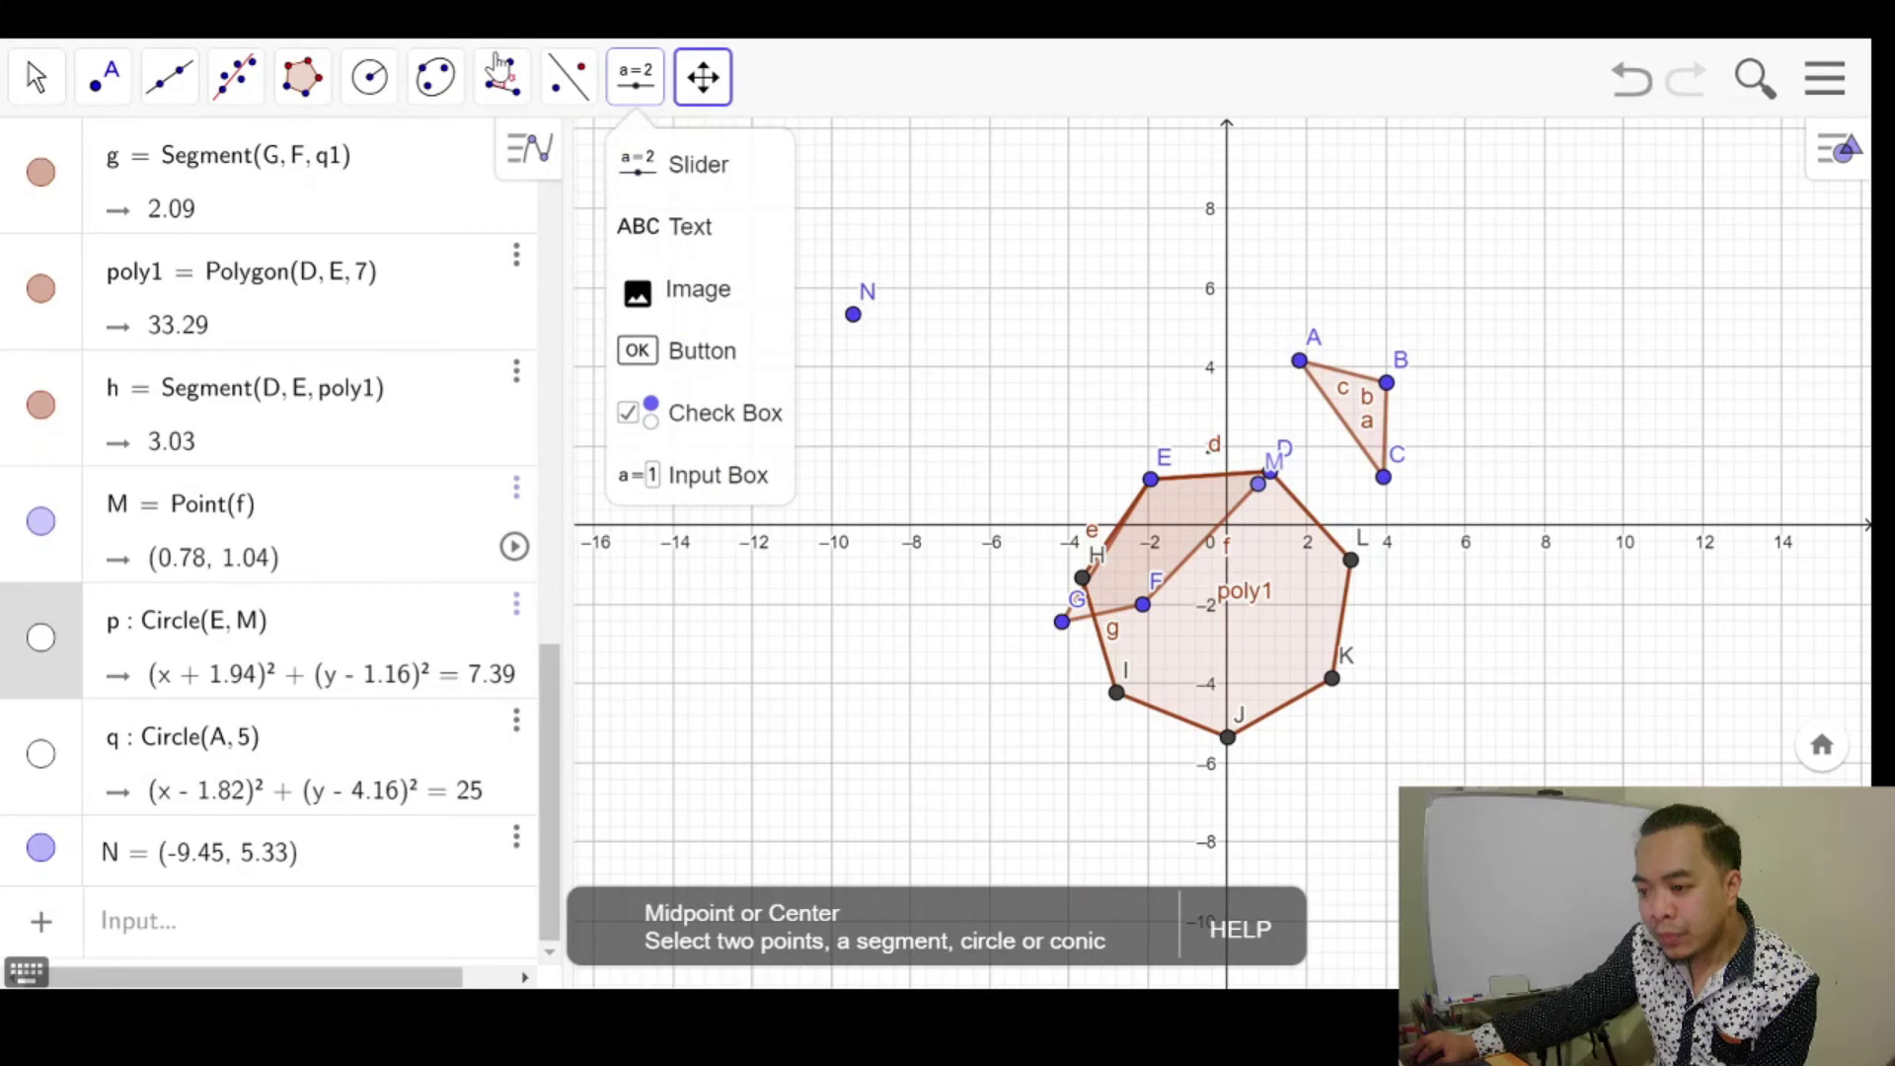
mouse_move(427, 81)
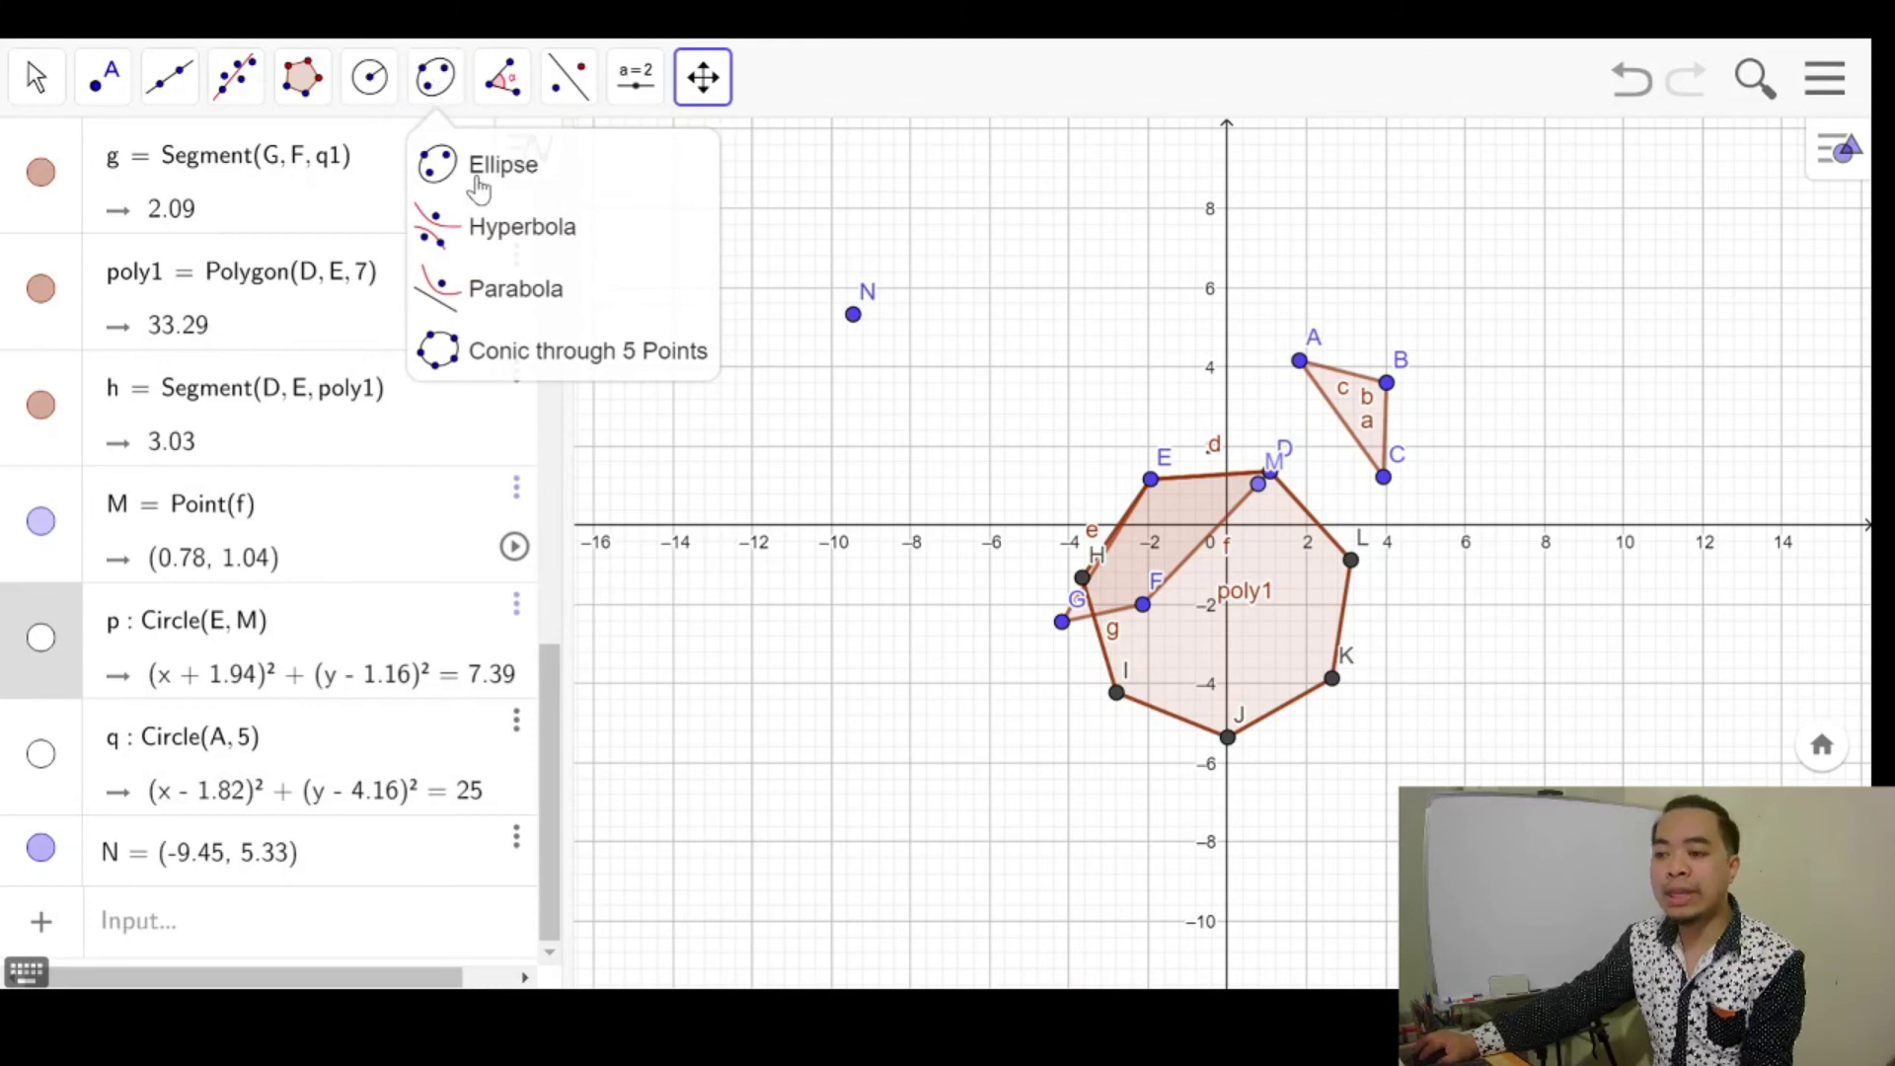
left_click(592, 353)
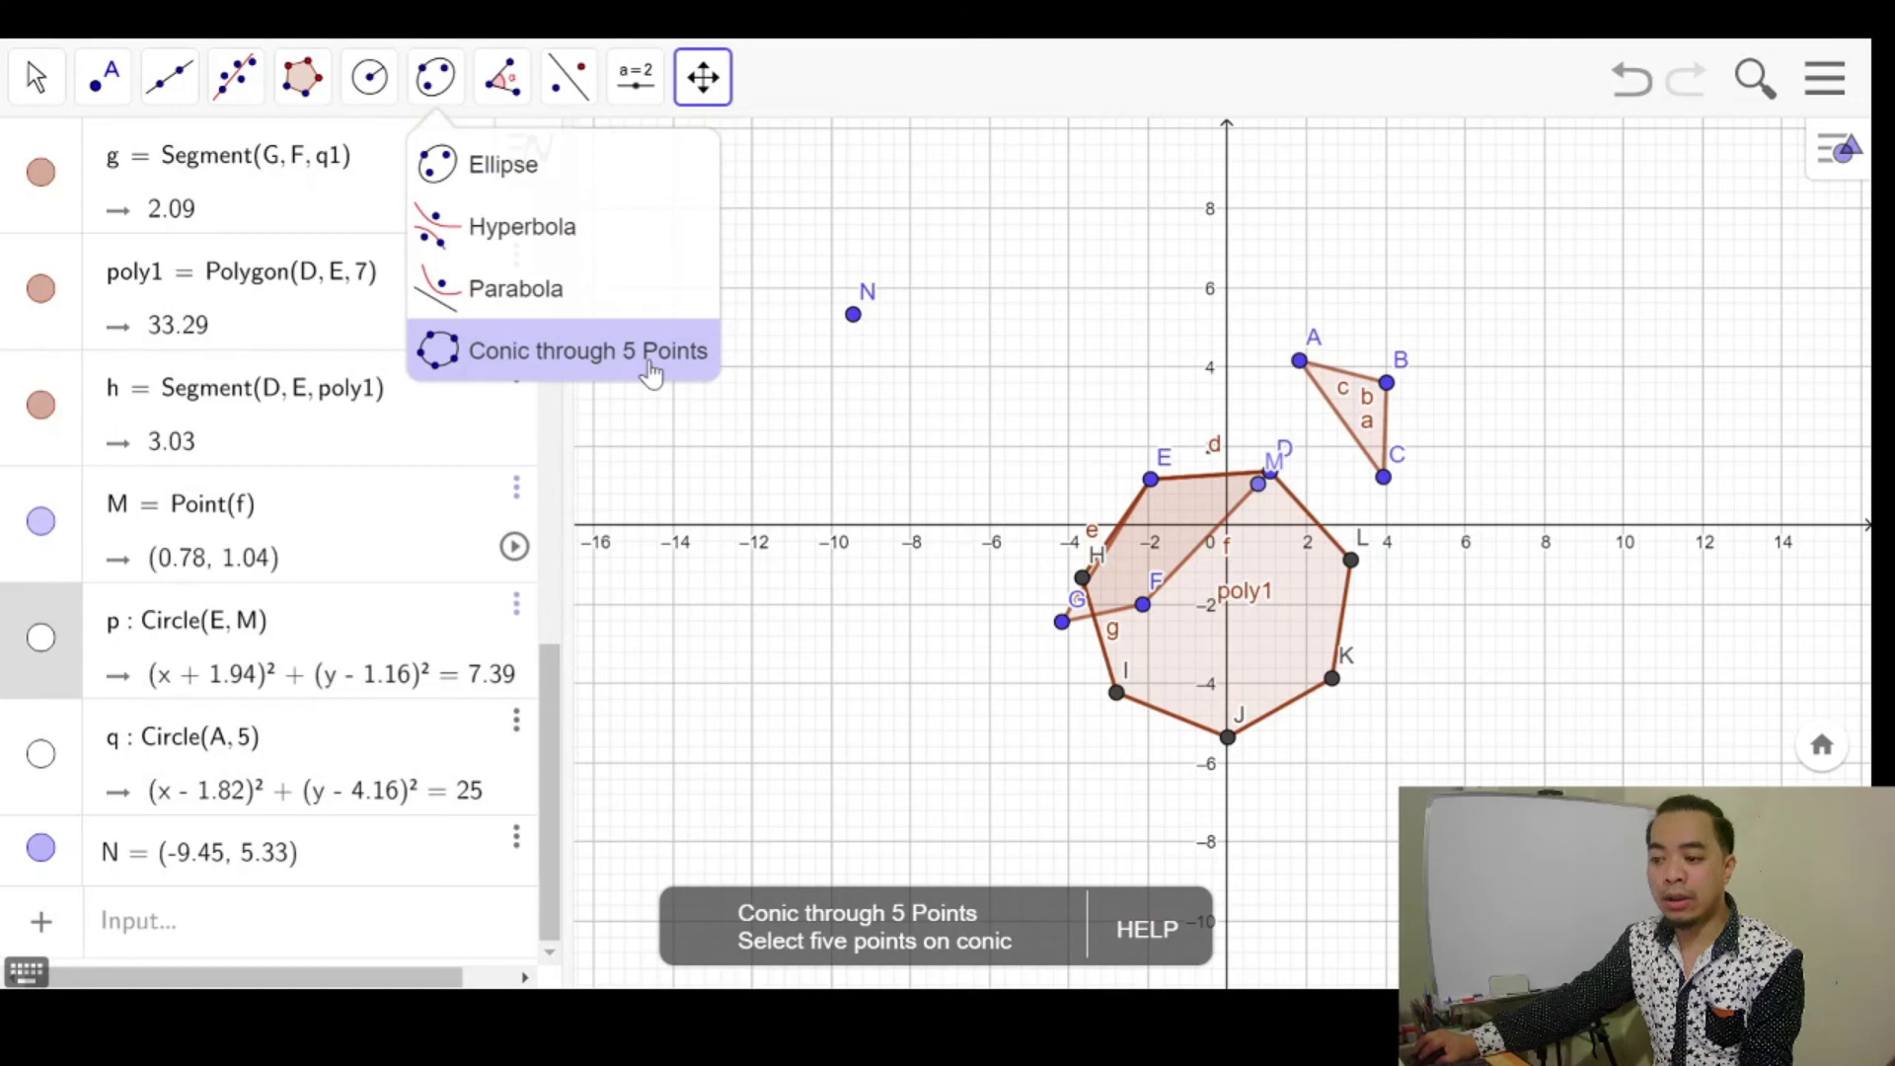
left_click(508, 170)
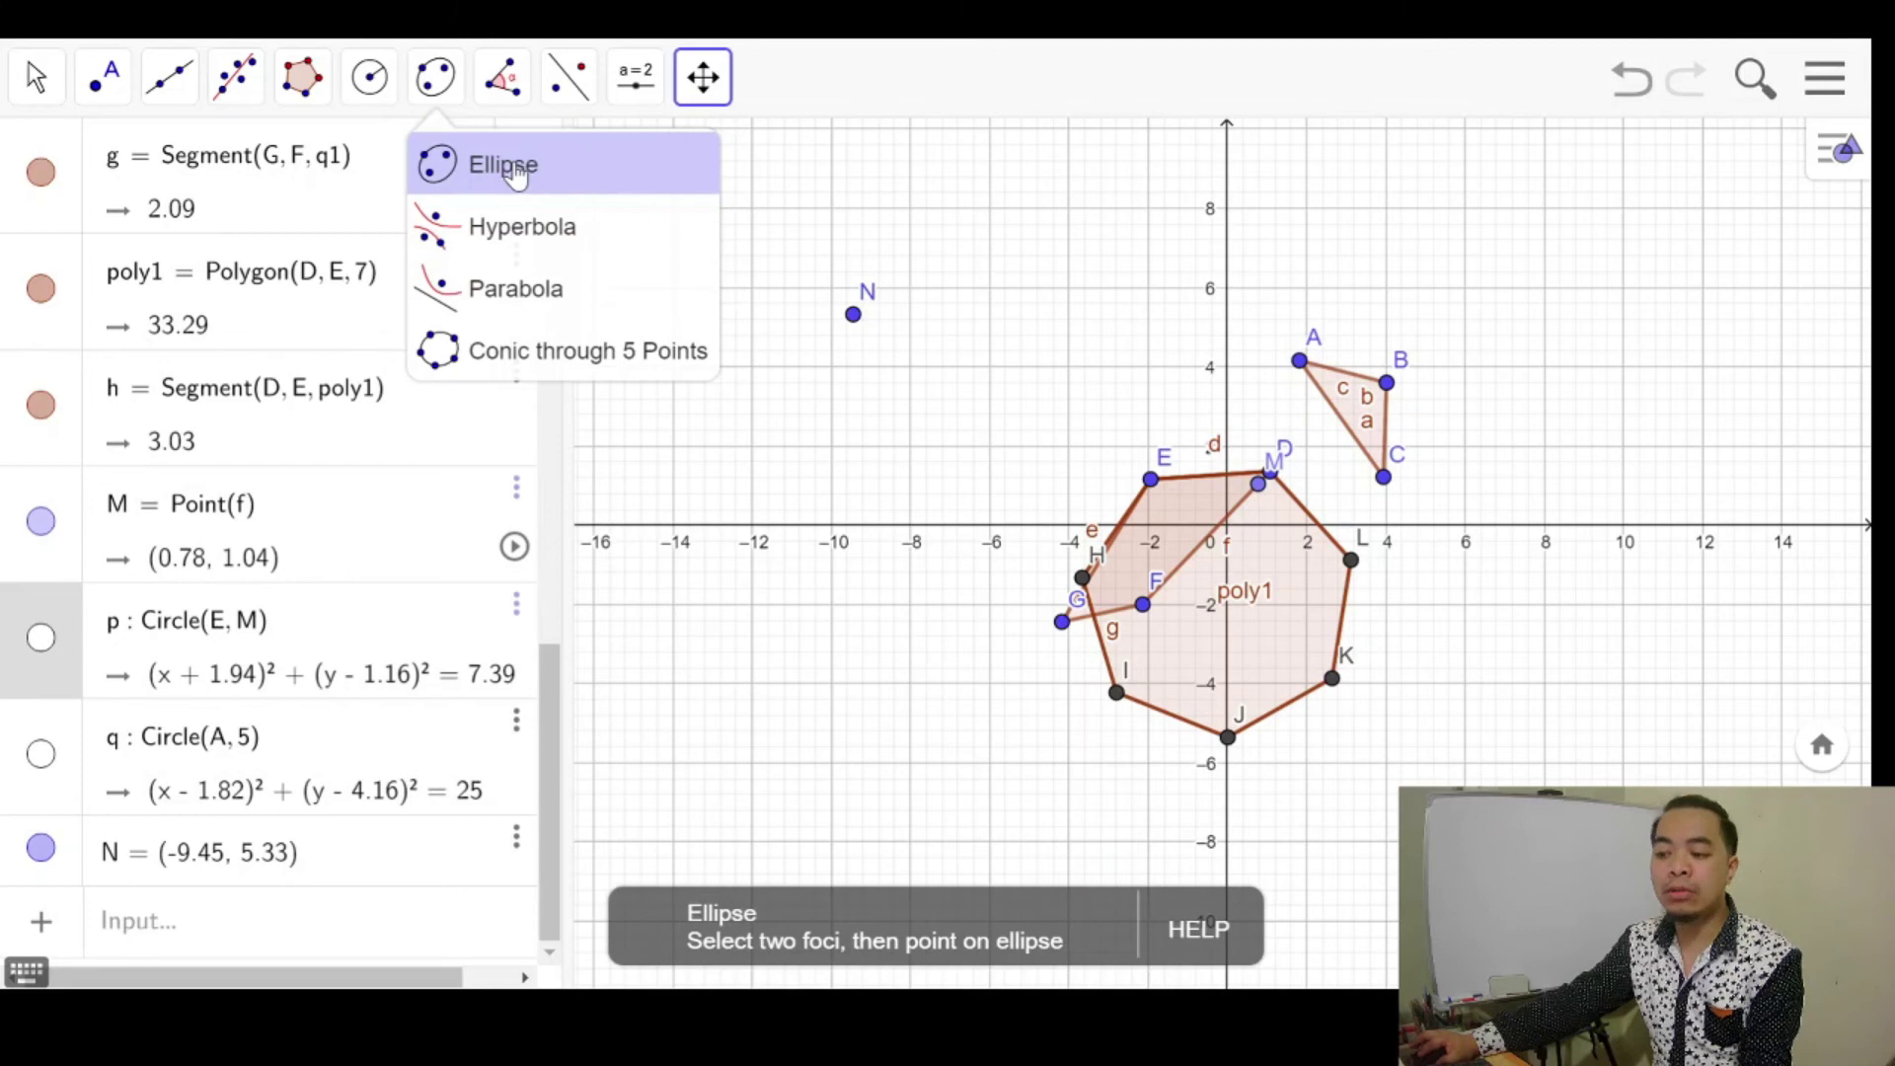
left_click(516, 237)
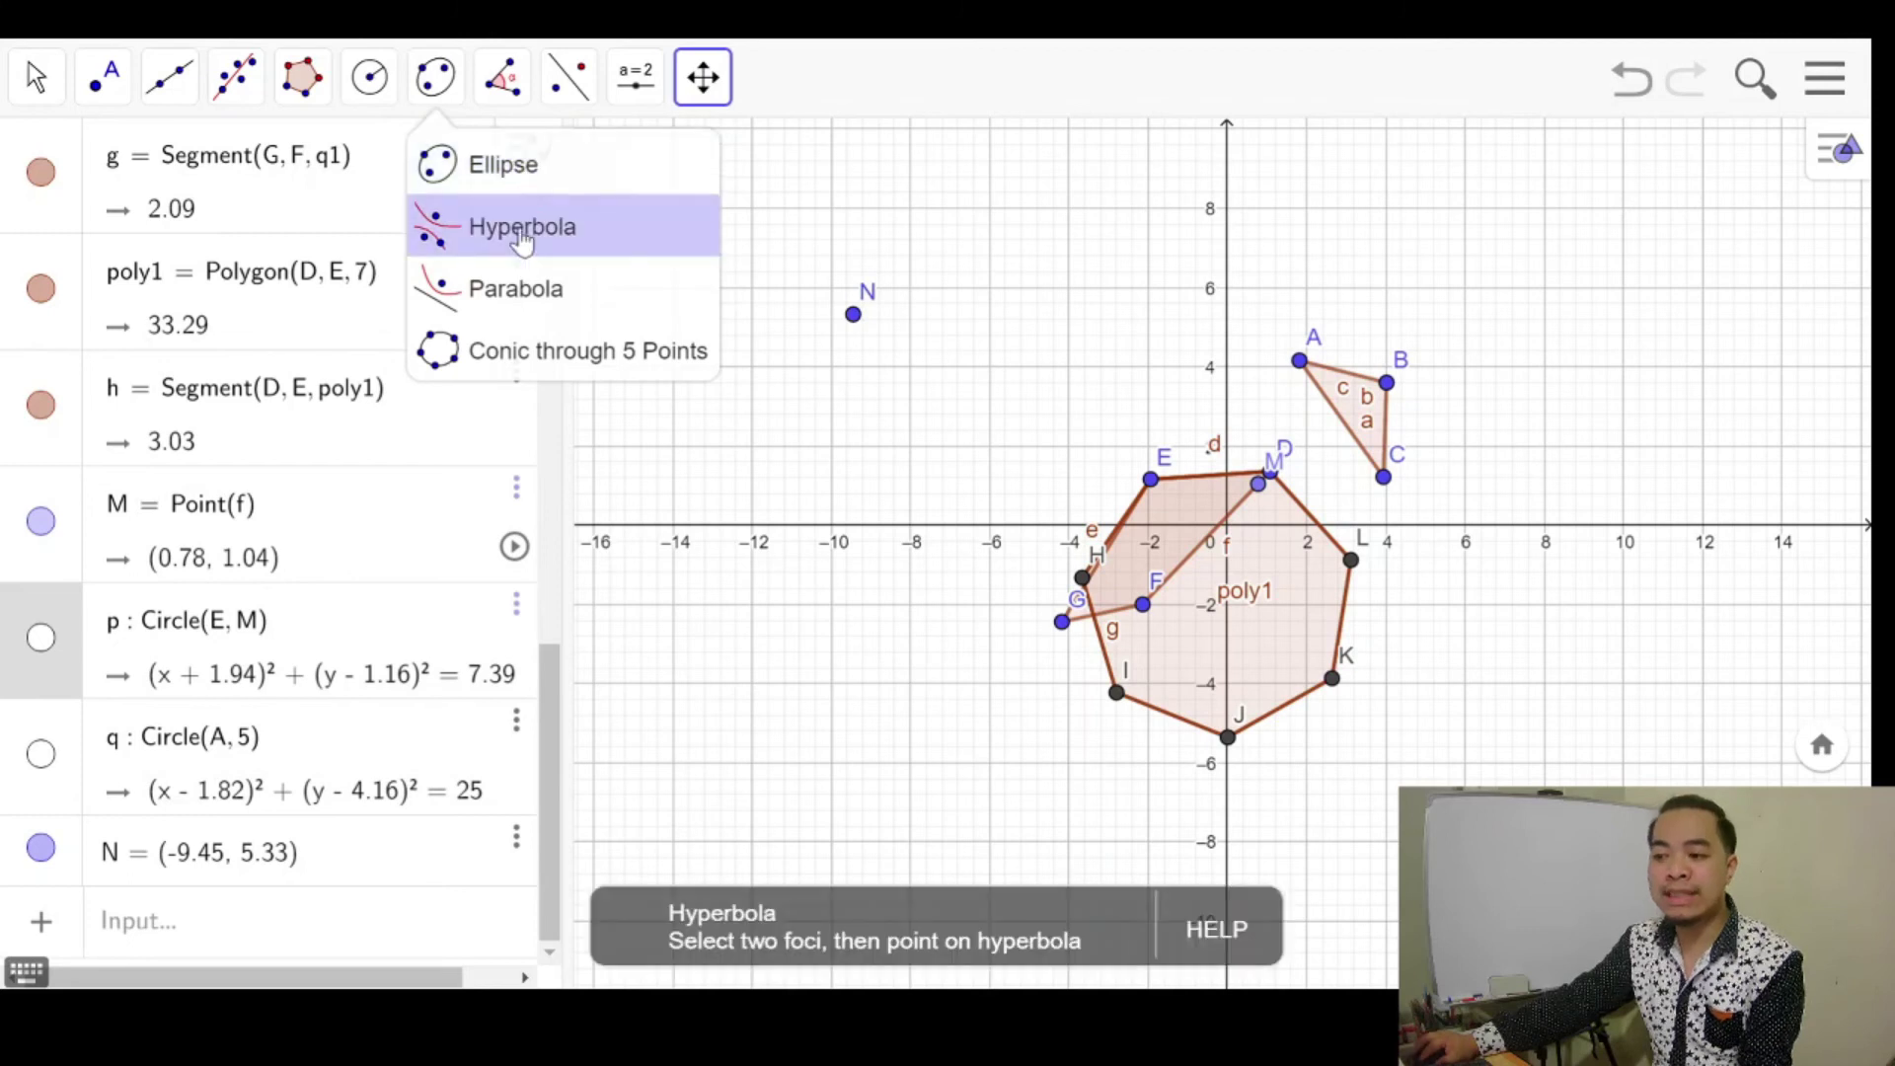
left_click(533, 168)
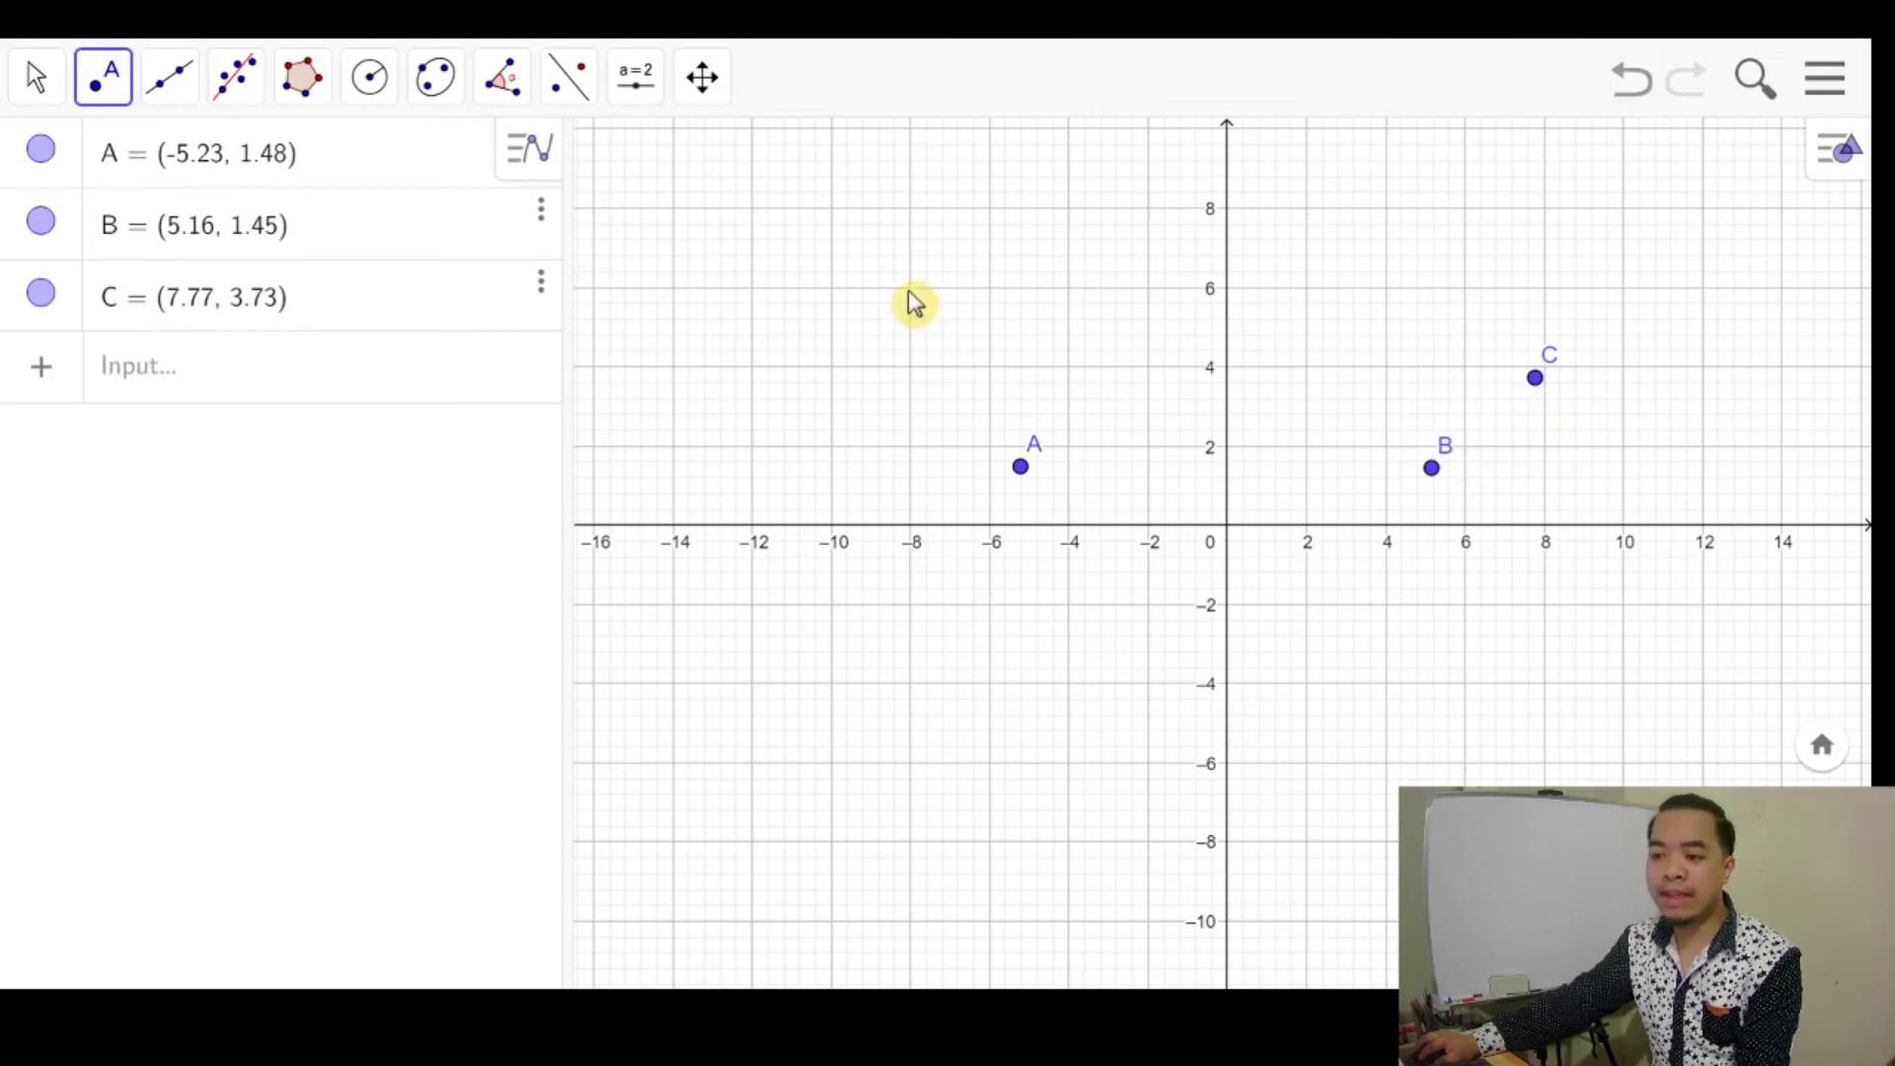
Construct an ellipse with foci A and B passing through point C using the Ellipse tool.
left_click(440, 89)
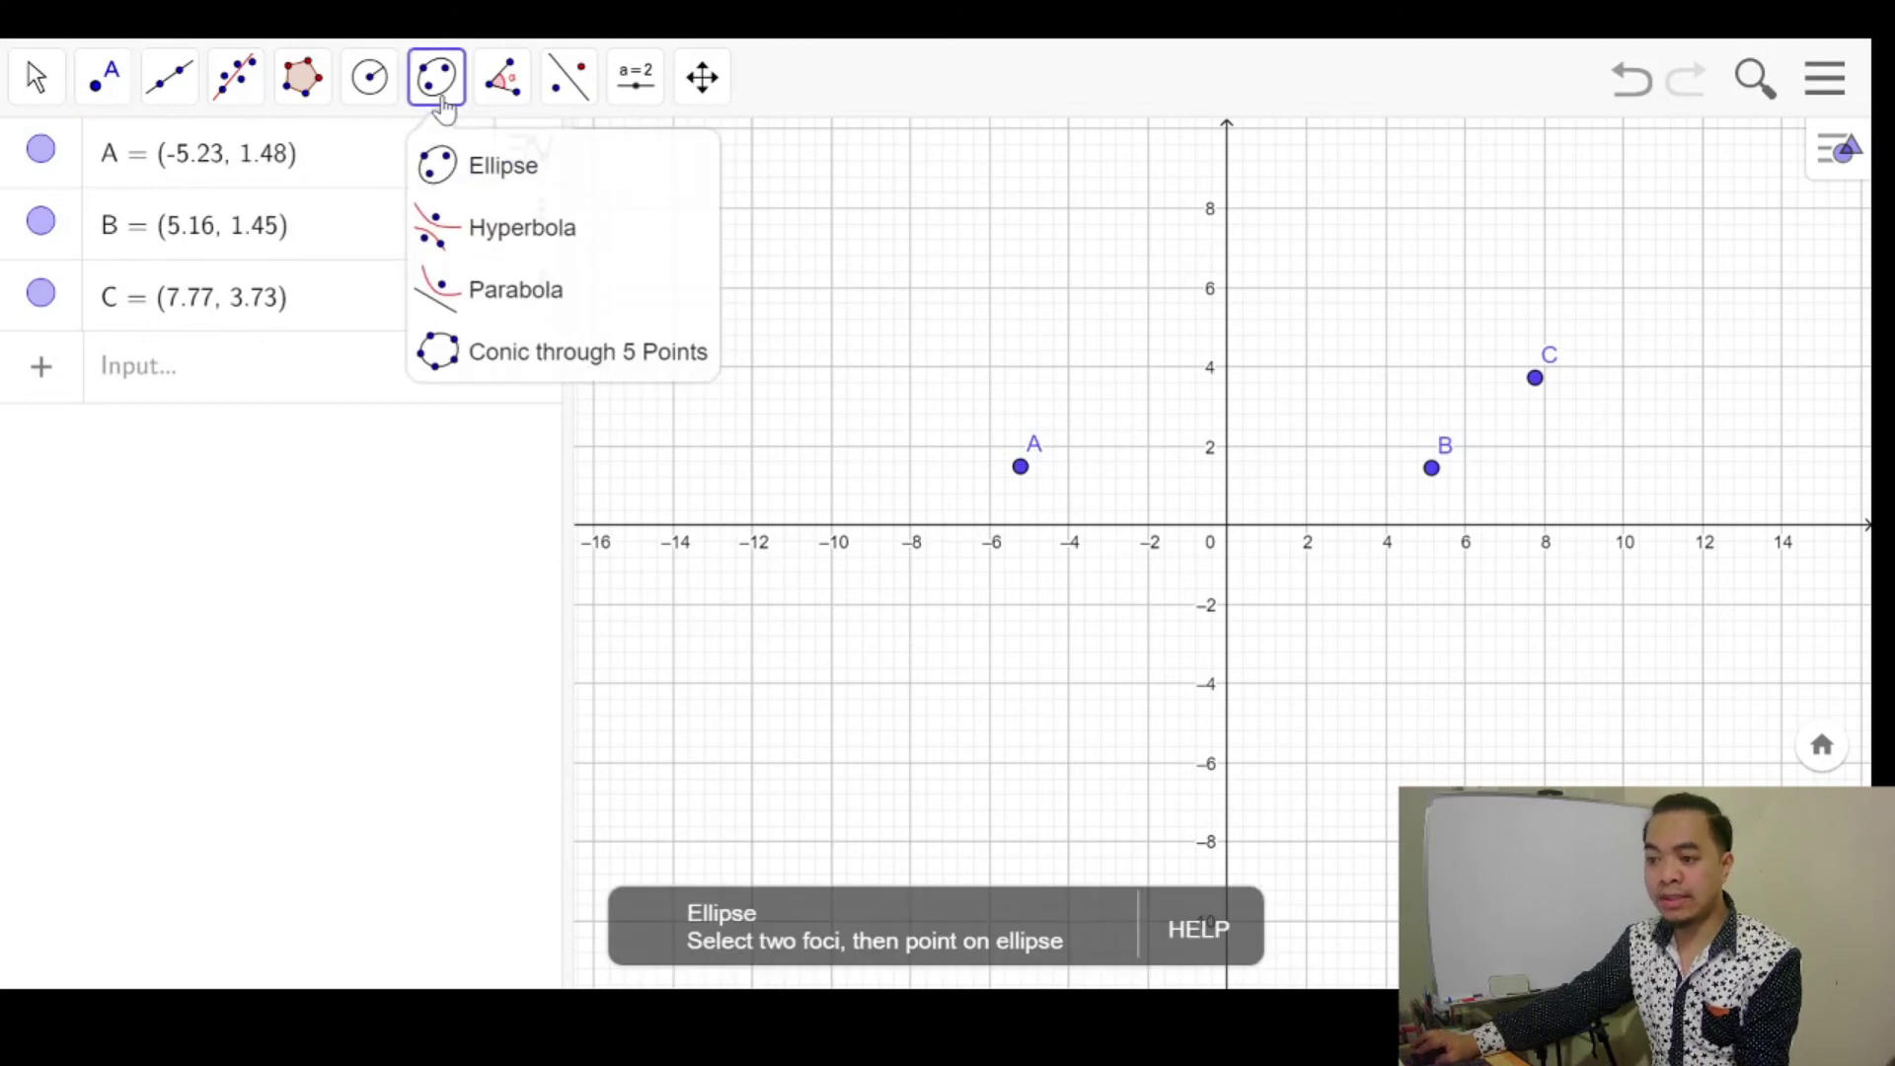
left_click(444, 176)
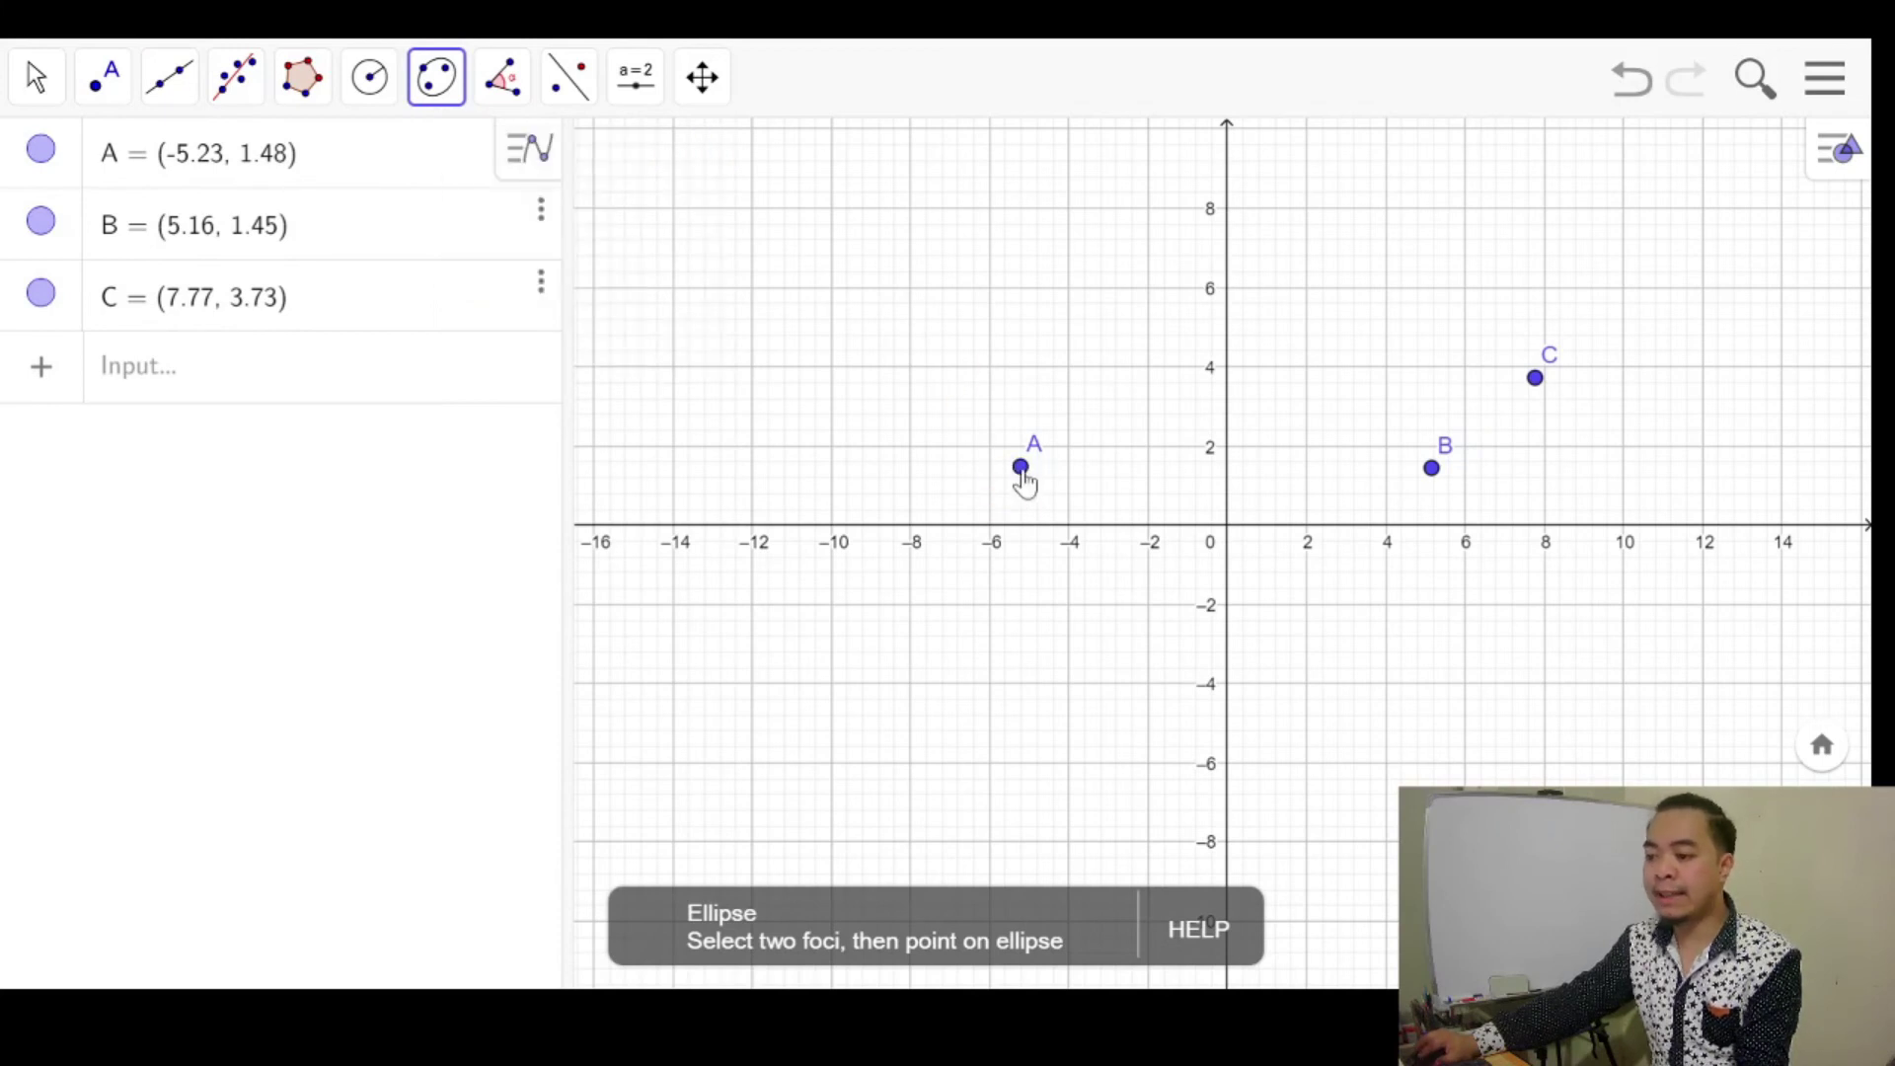
left_click(1022, 472)
left_click(1436, 473)
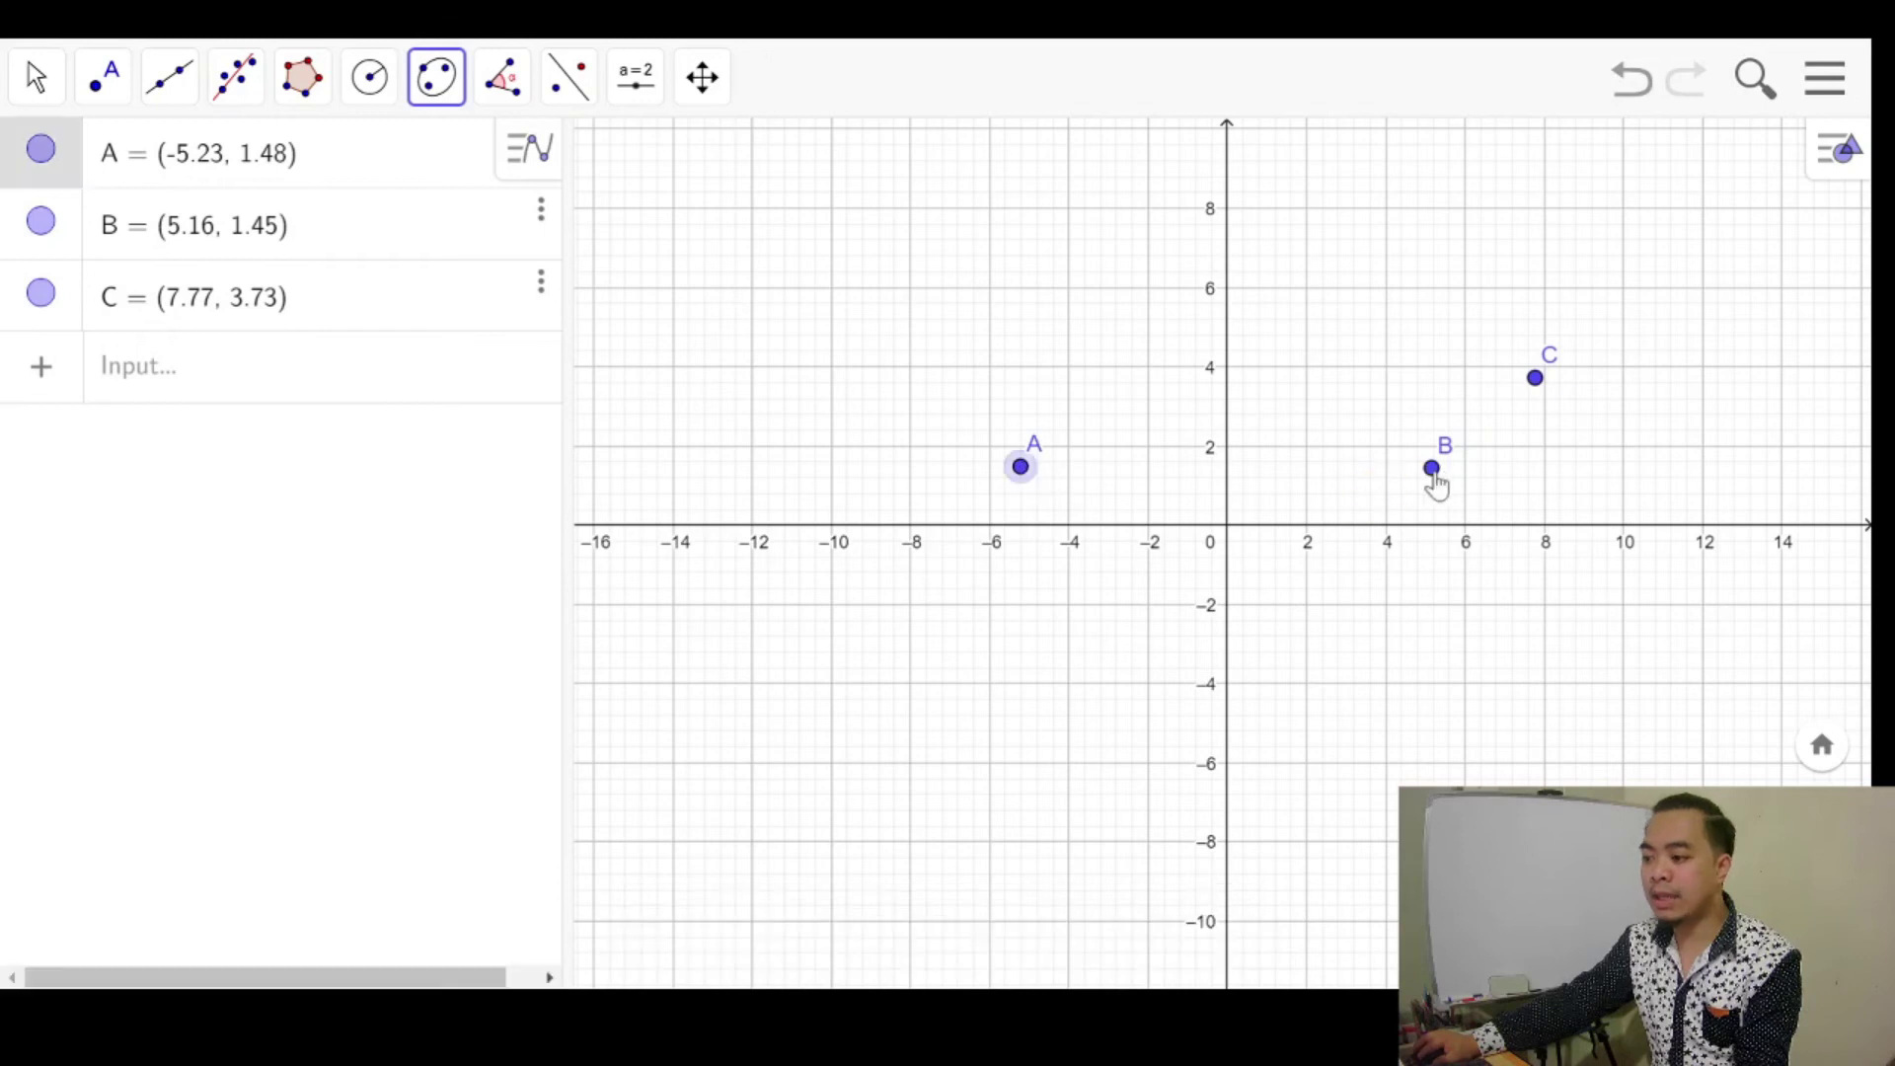
left_click(1535, 379)
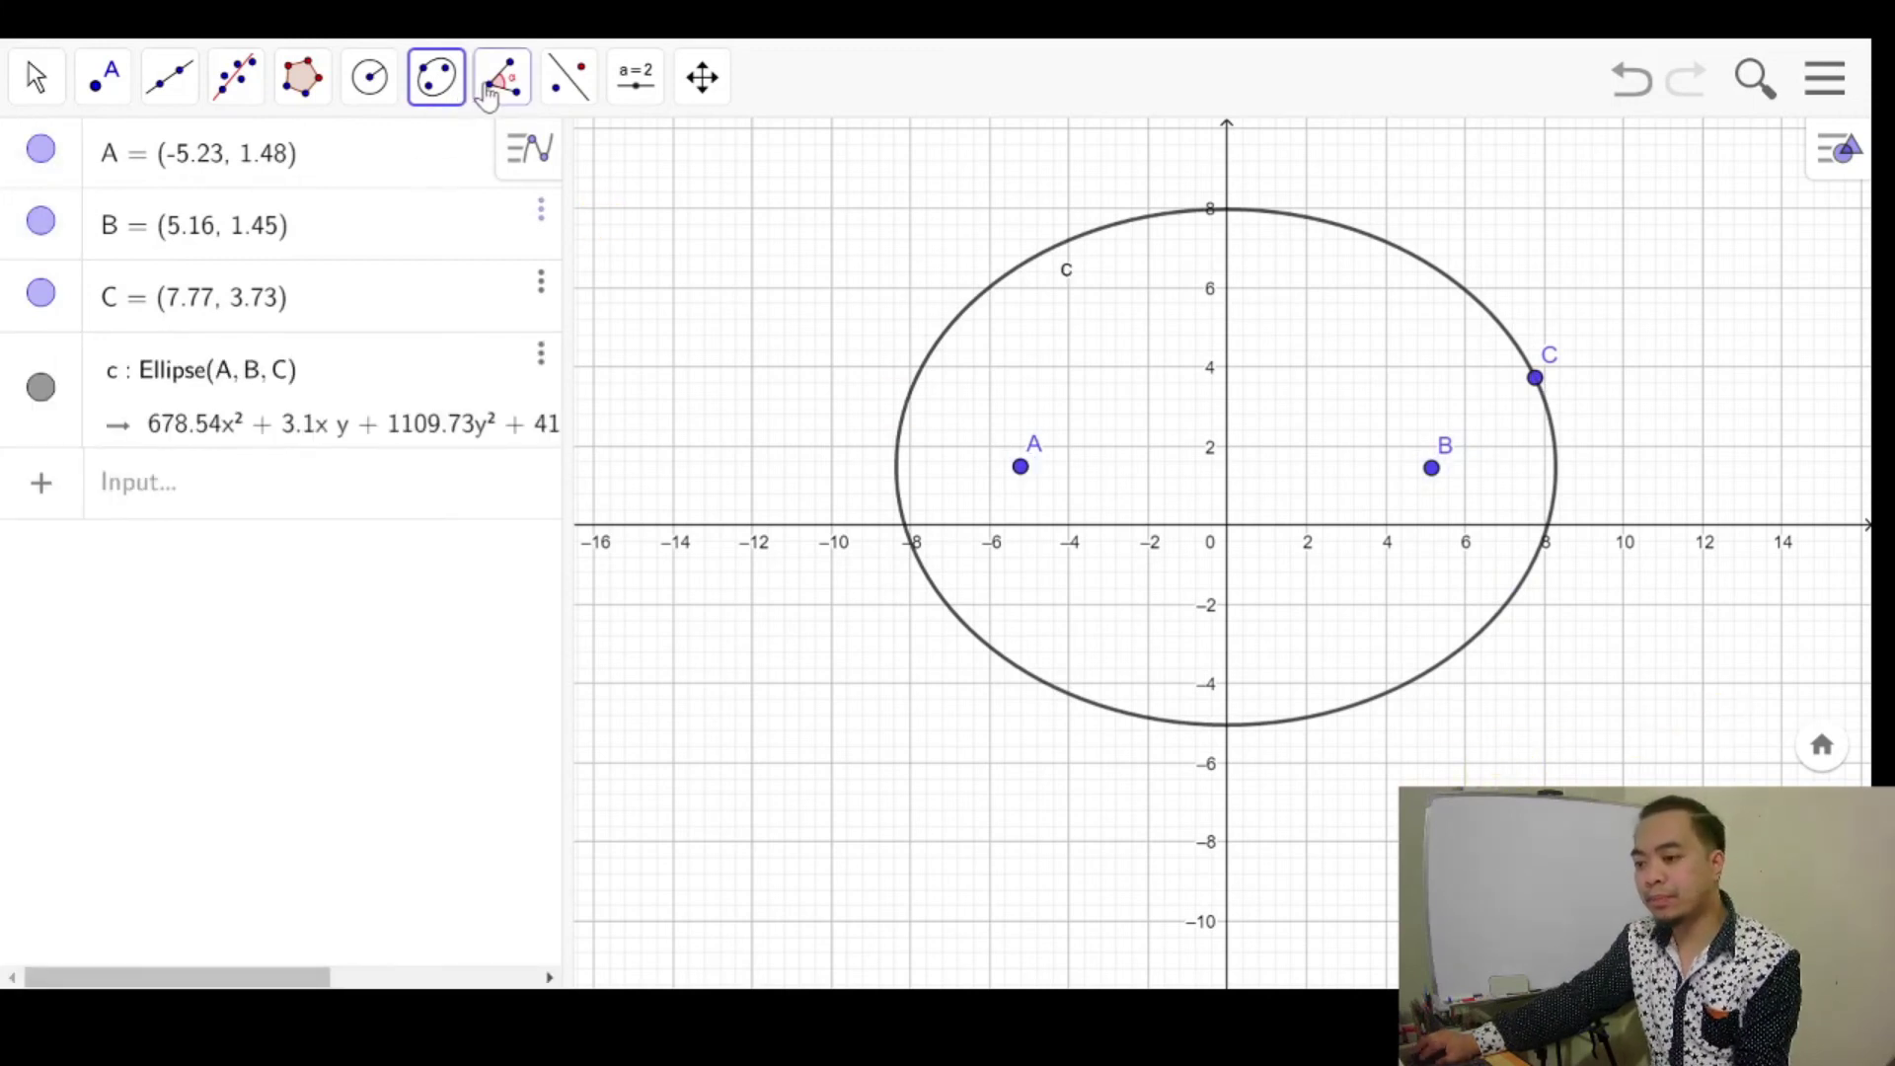
Construct a hyperbola with foci A and B passing through point C using the Hyperbola tool.
left_click(440, 96)
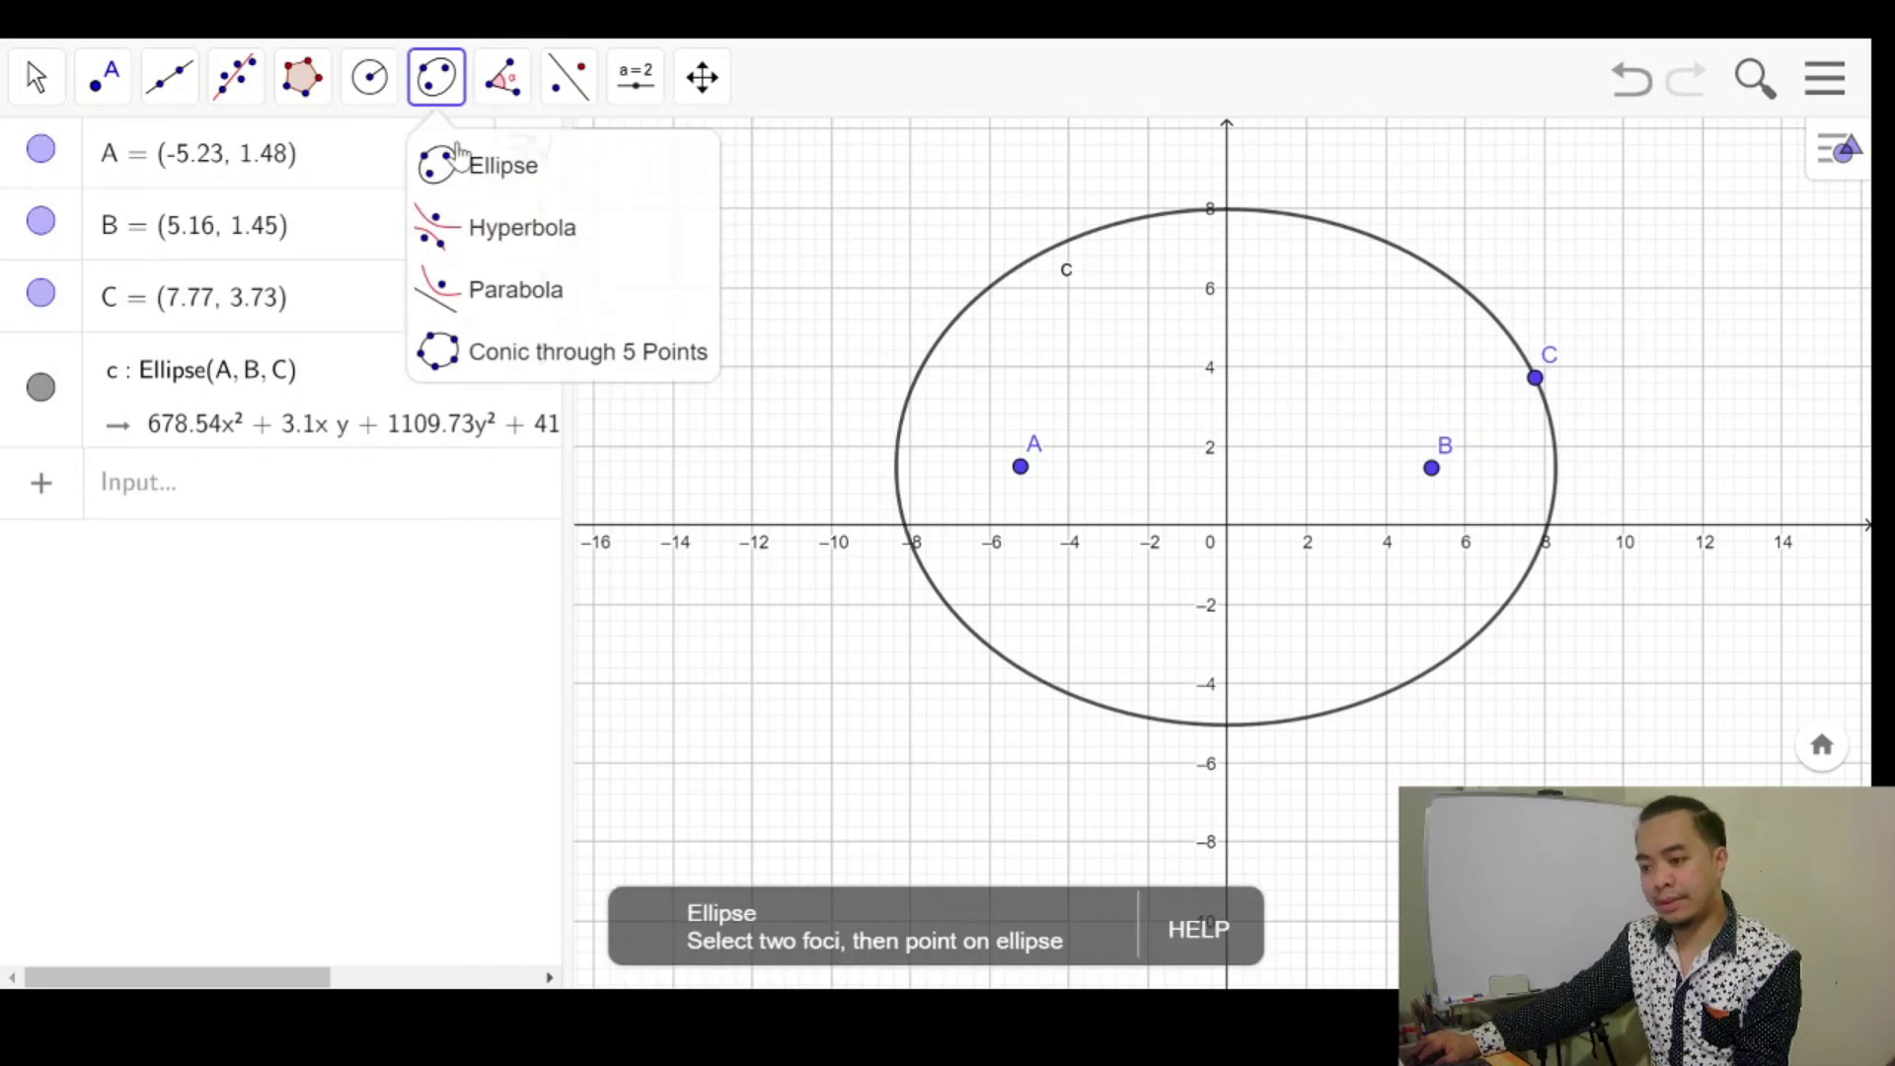
left_click(460, 237)
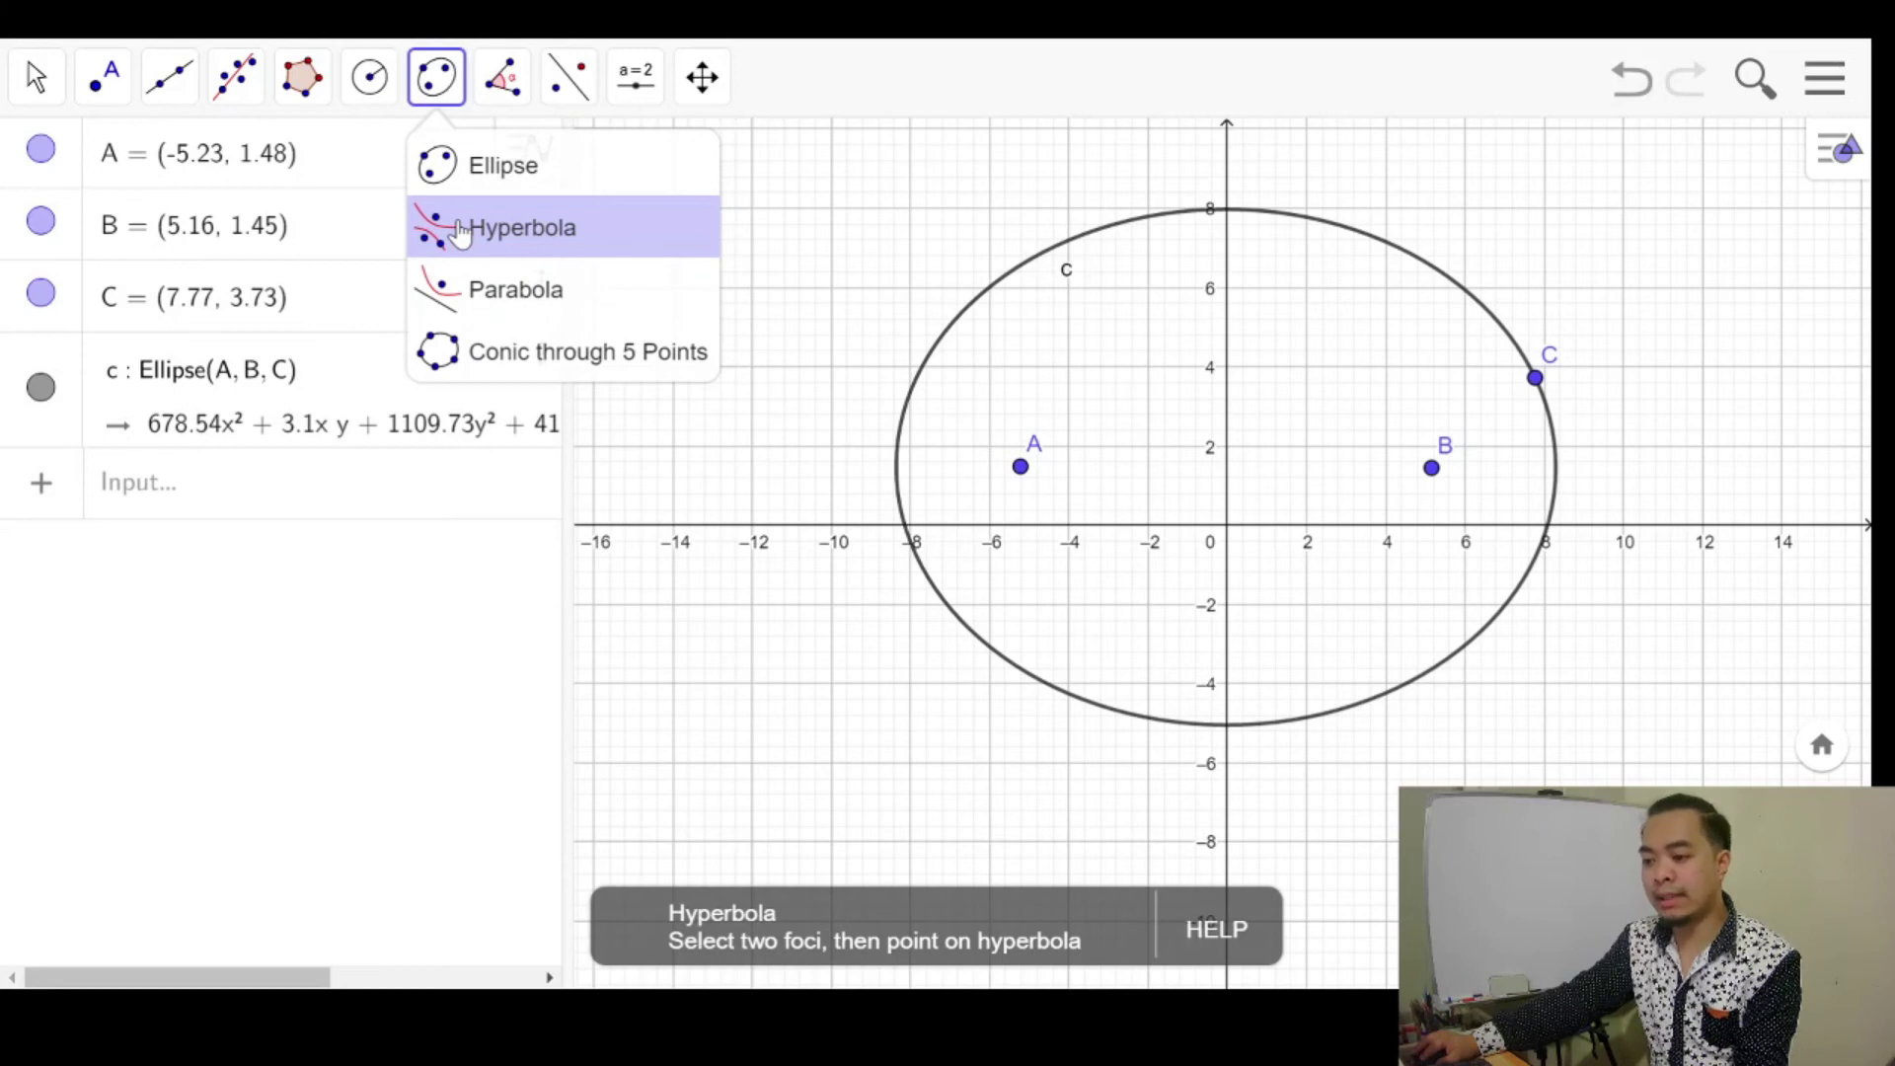
left_click(450, 166)
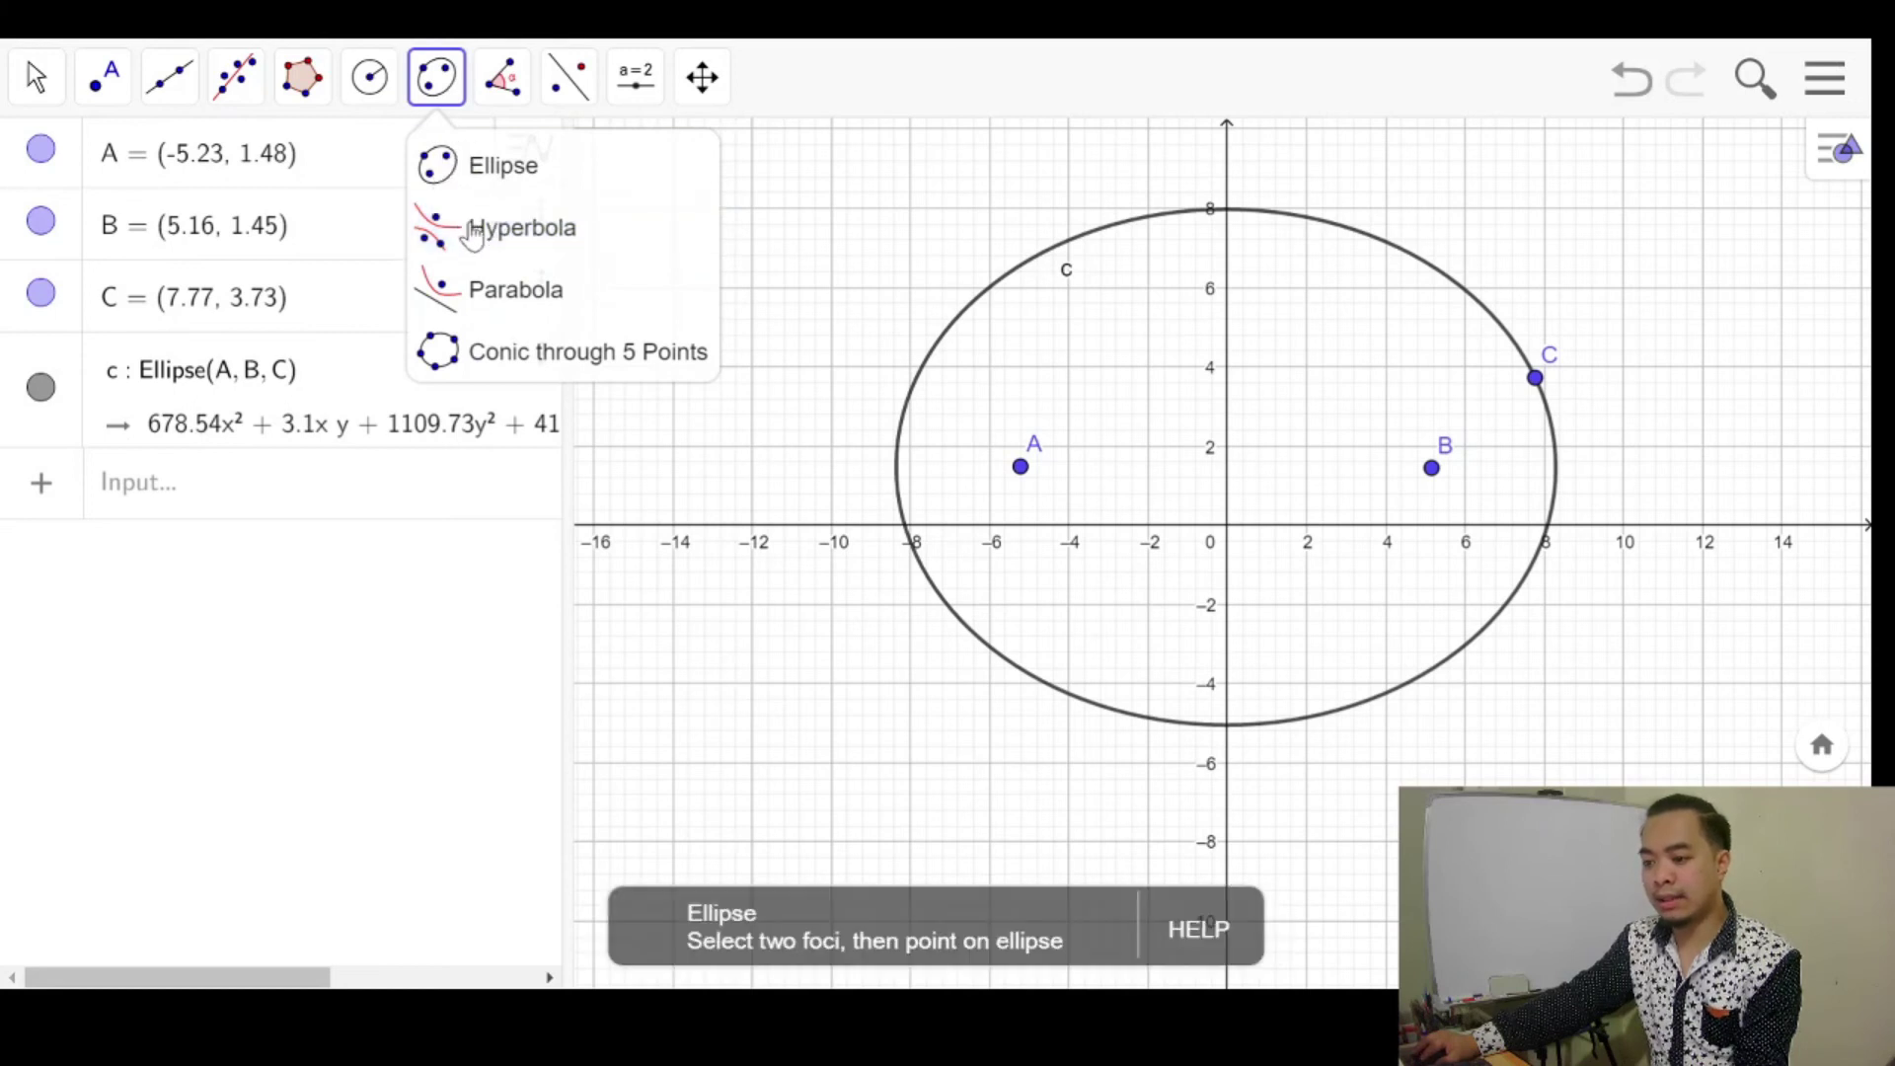
left_click(474, 235)
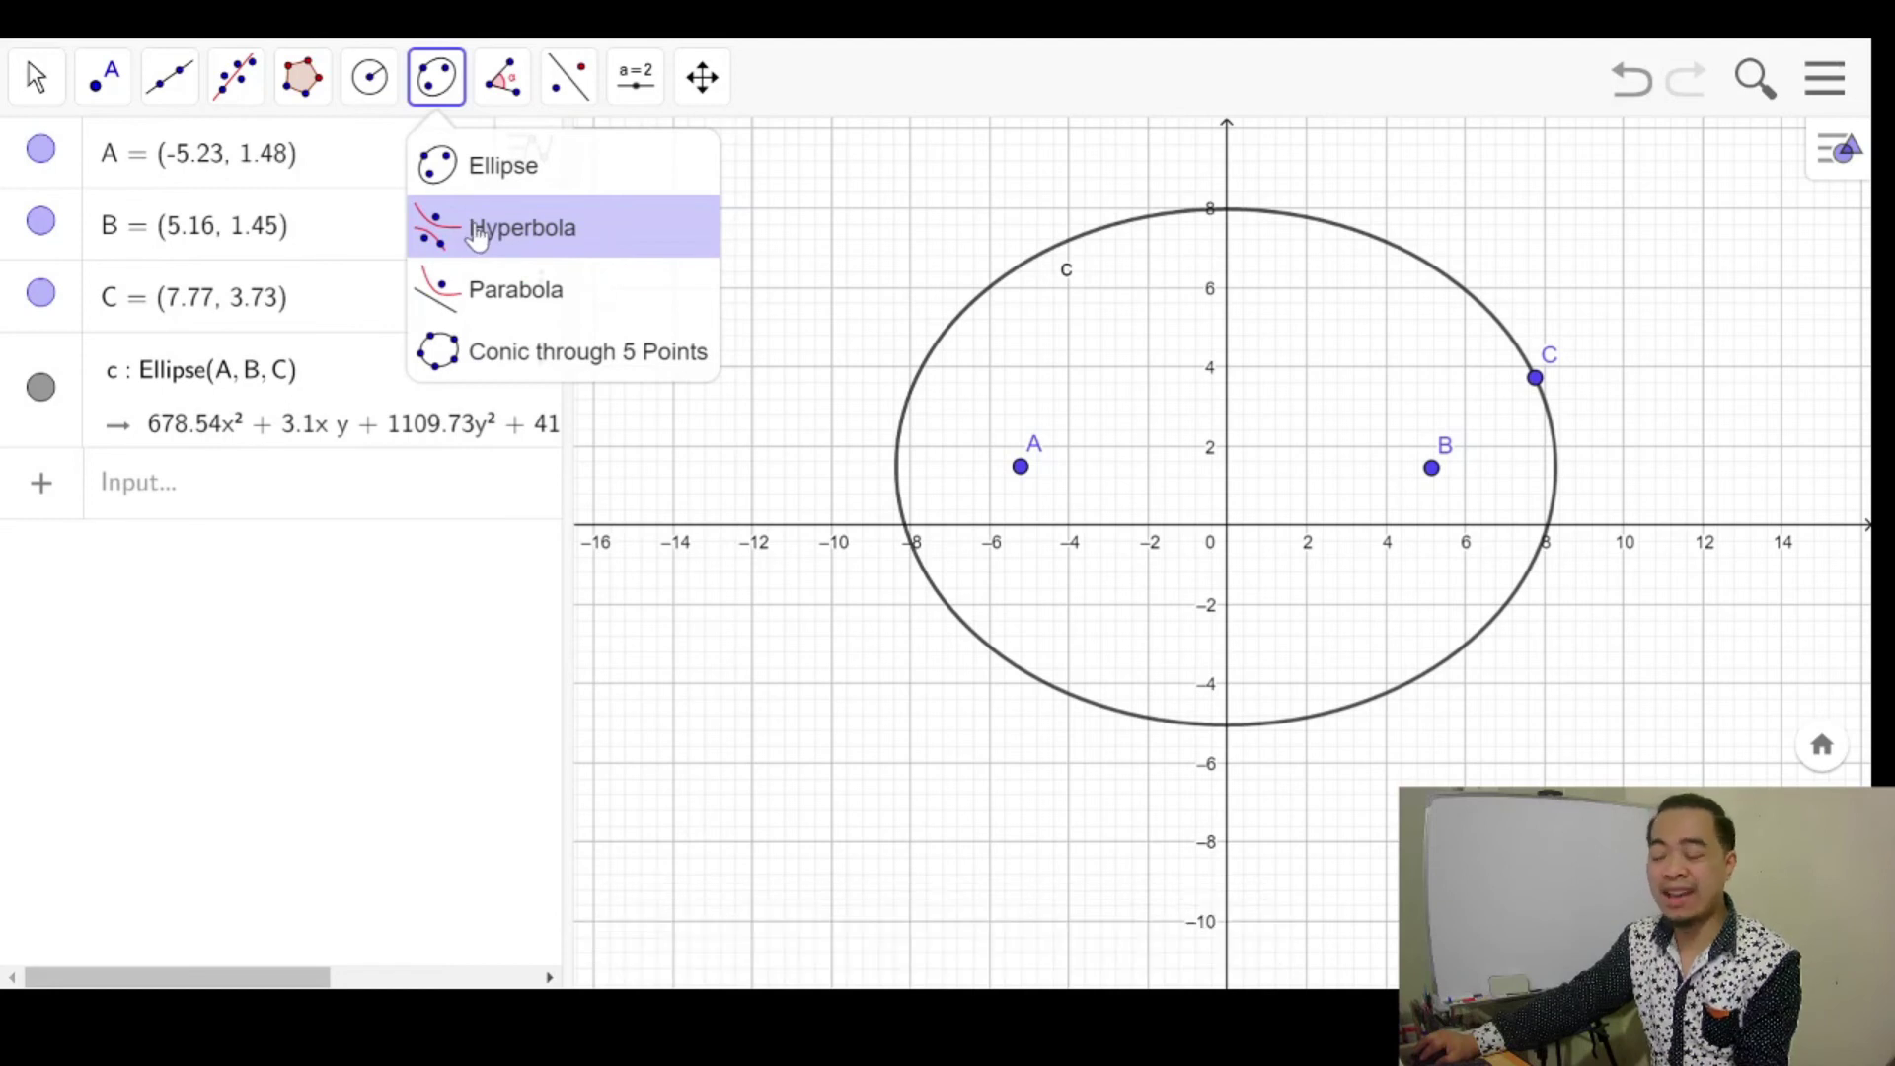
left_click(550, 237)
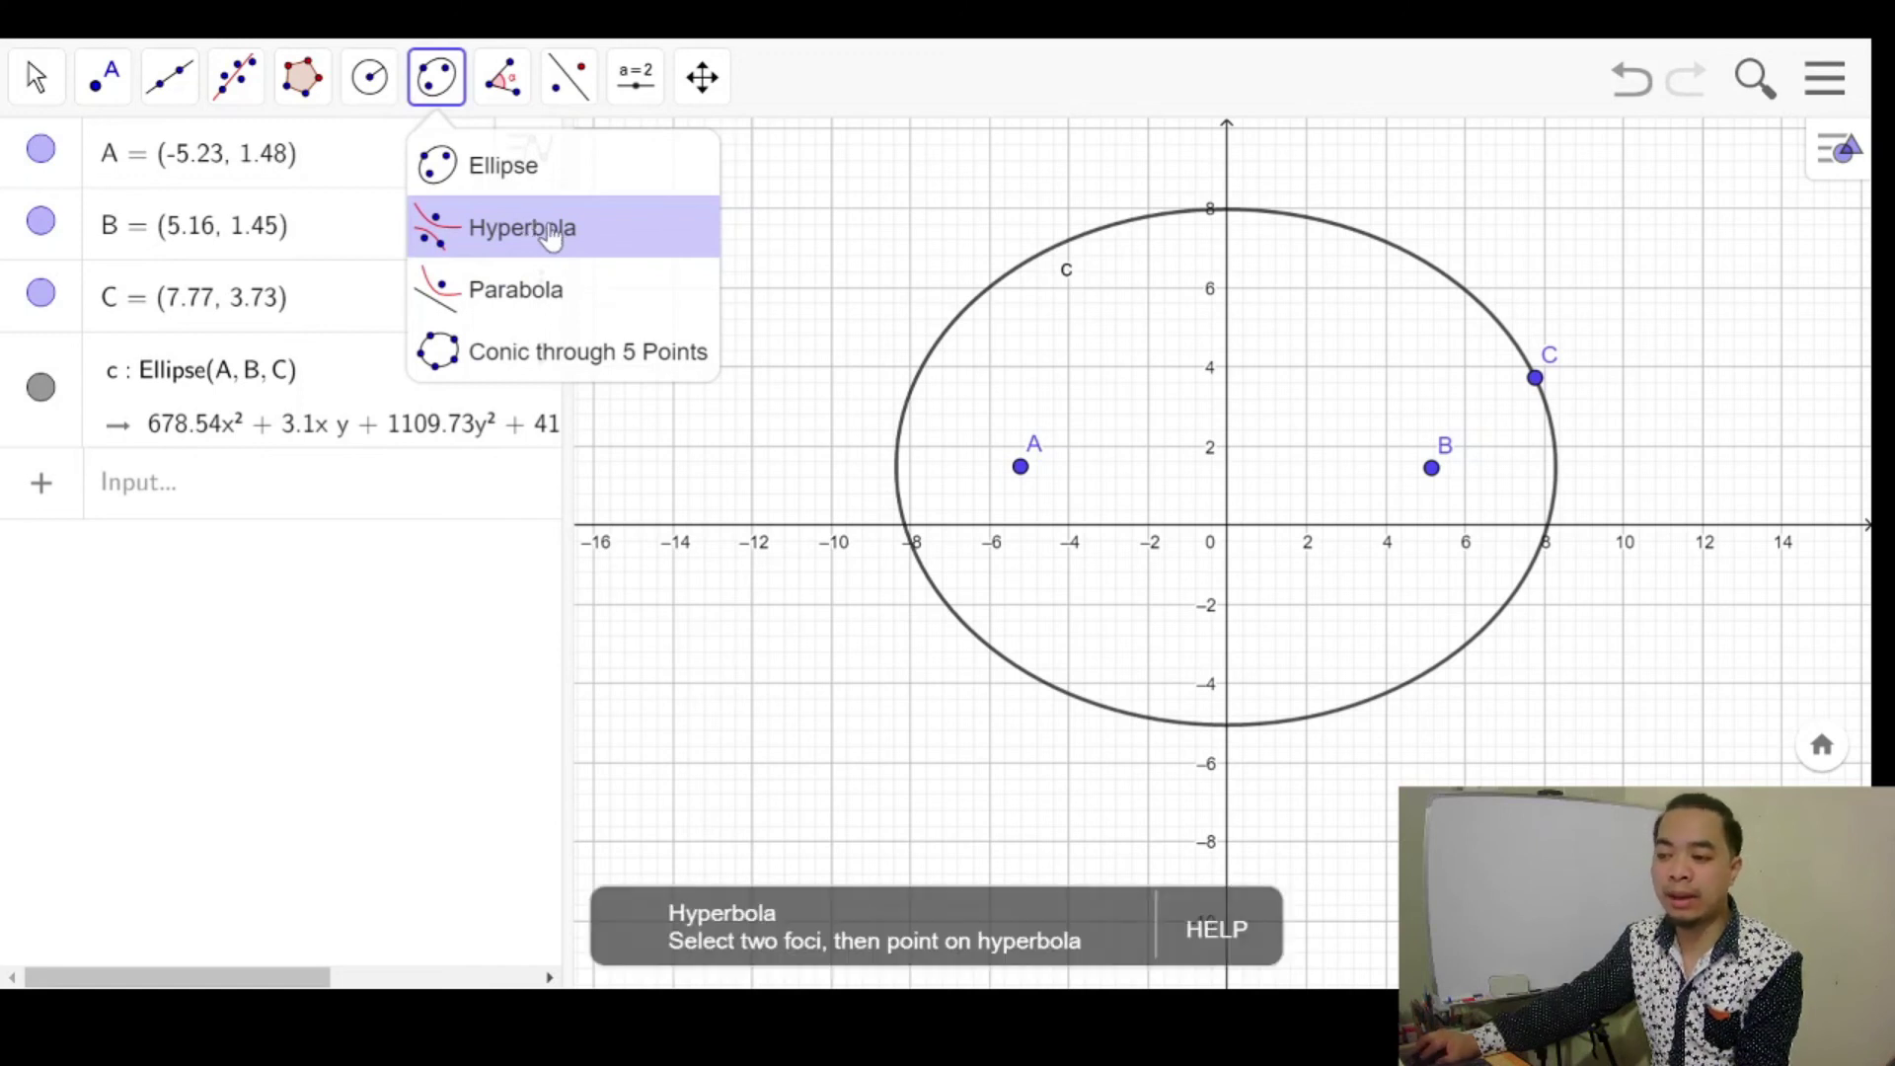
left_click(1021, 468)
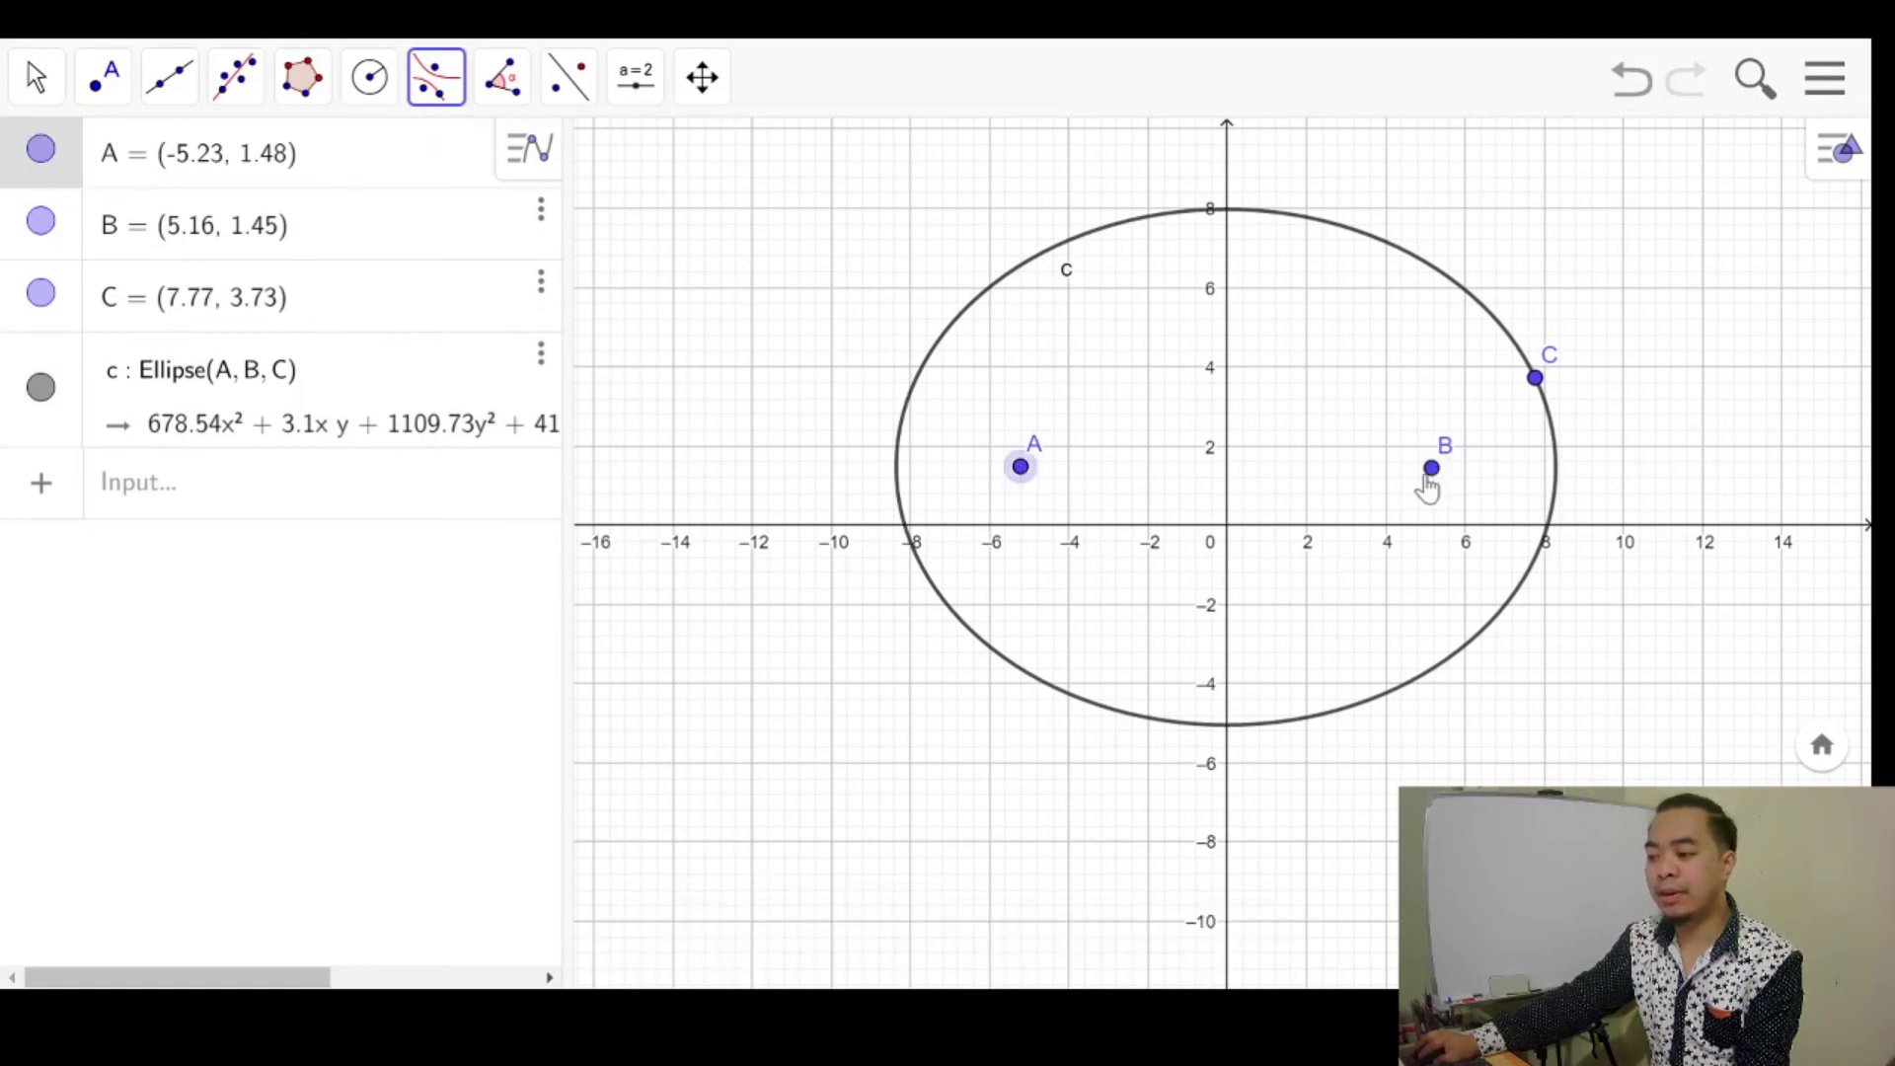
left_click(1428, 476)
left_click(1536, 383)
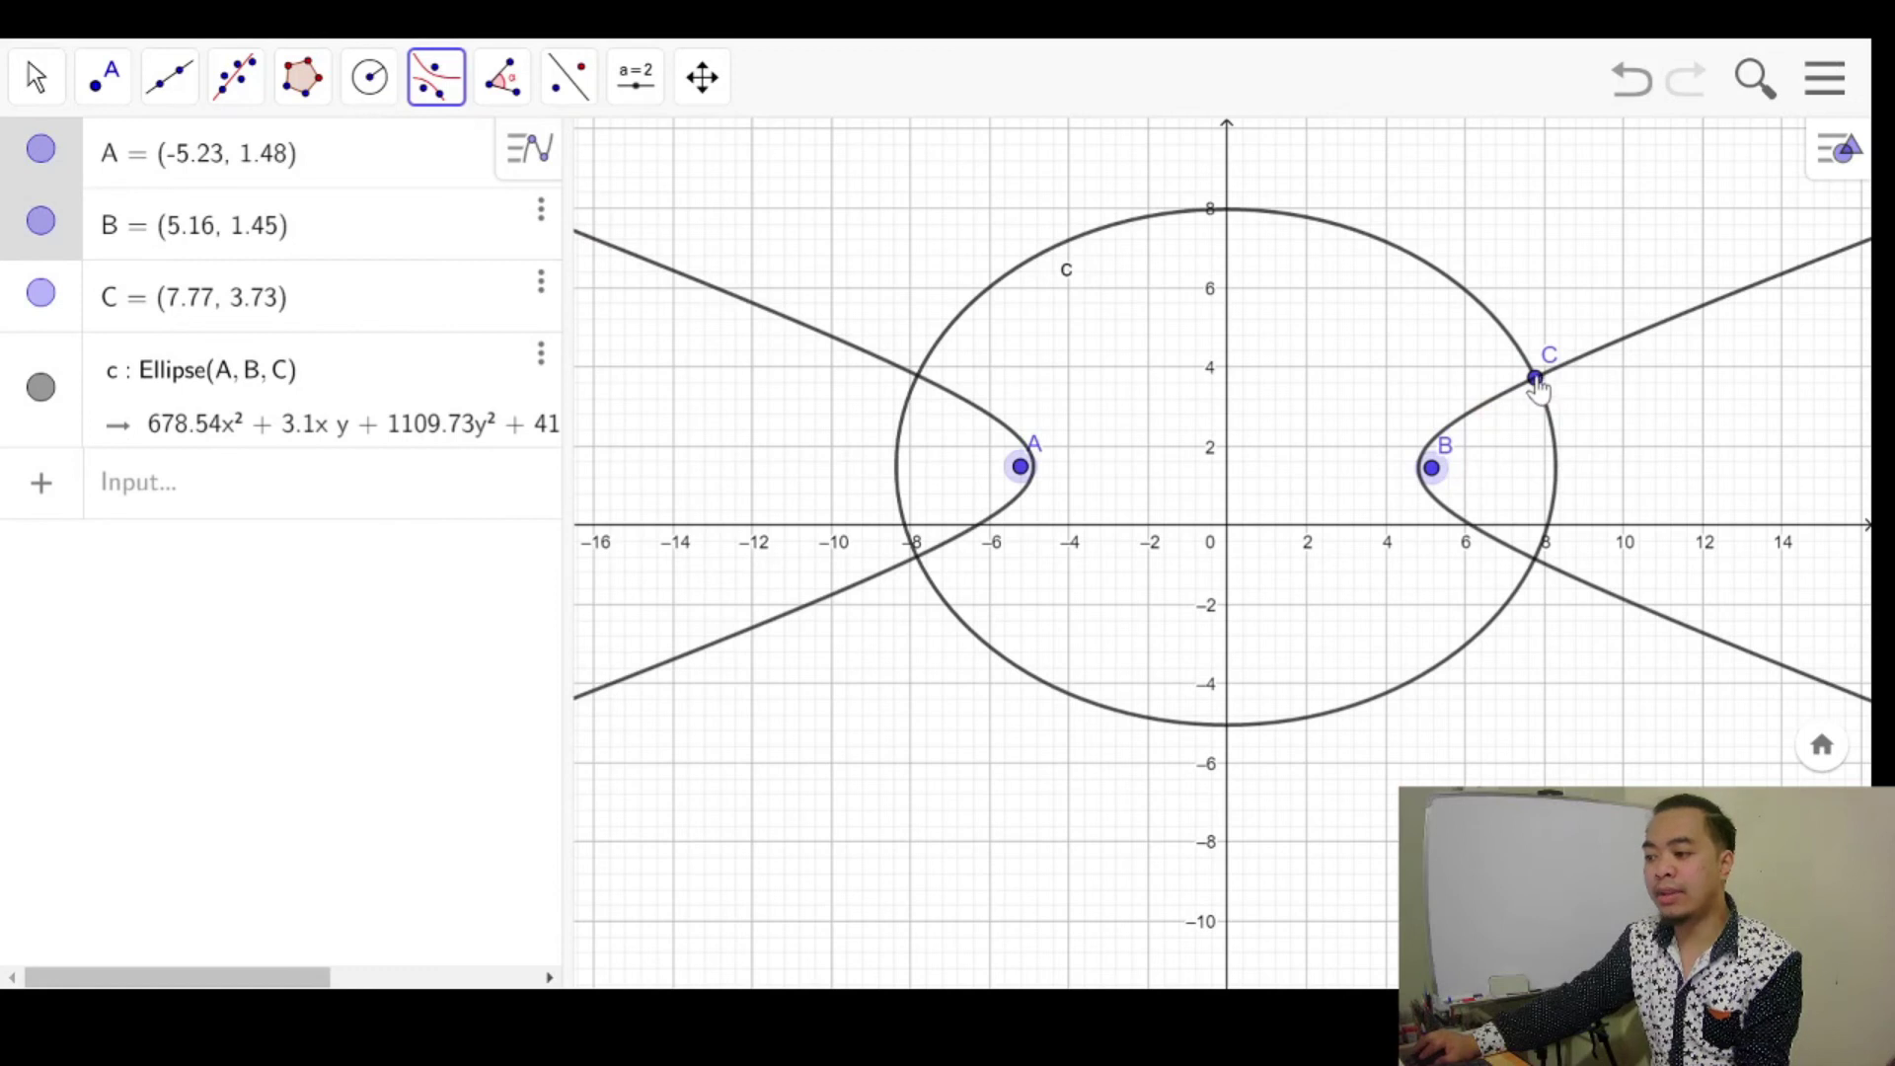
left_click(1537, 385)
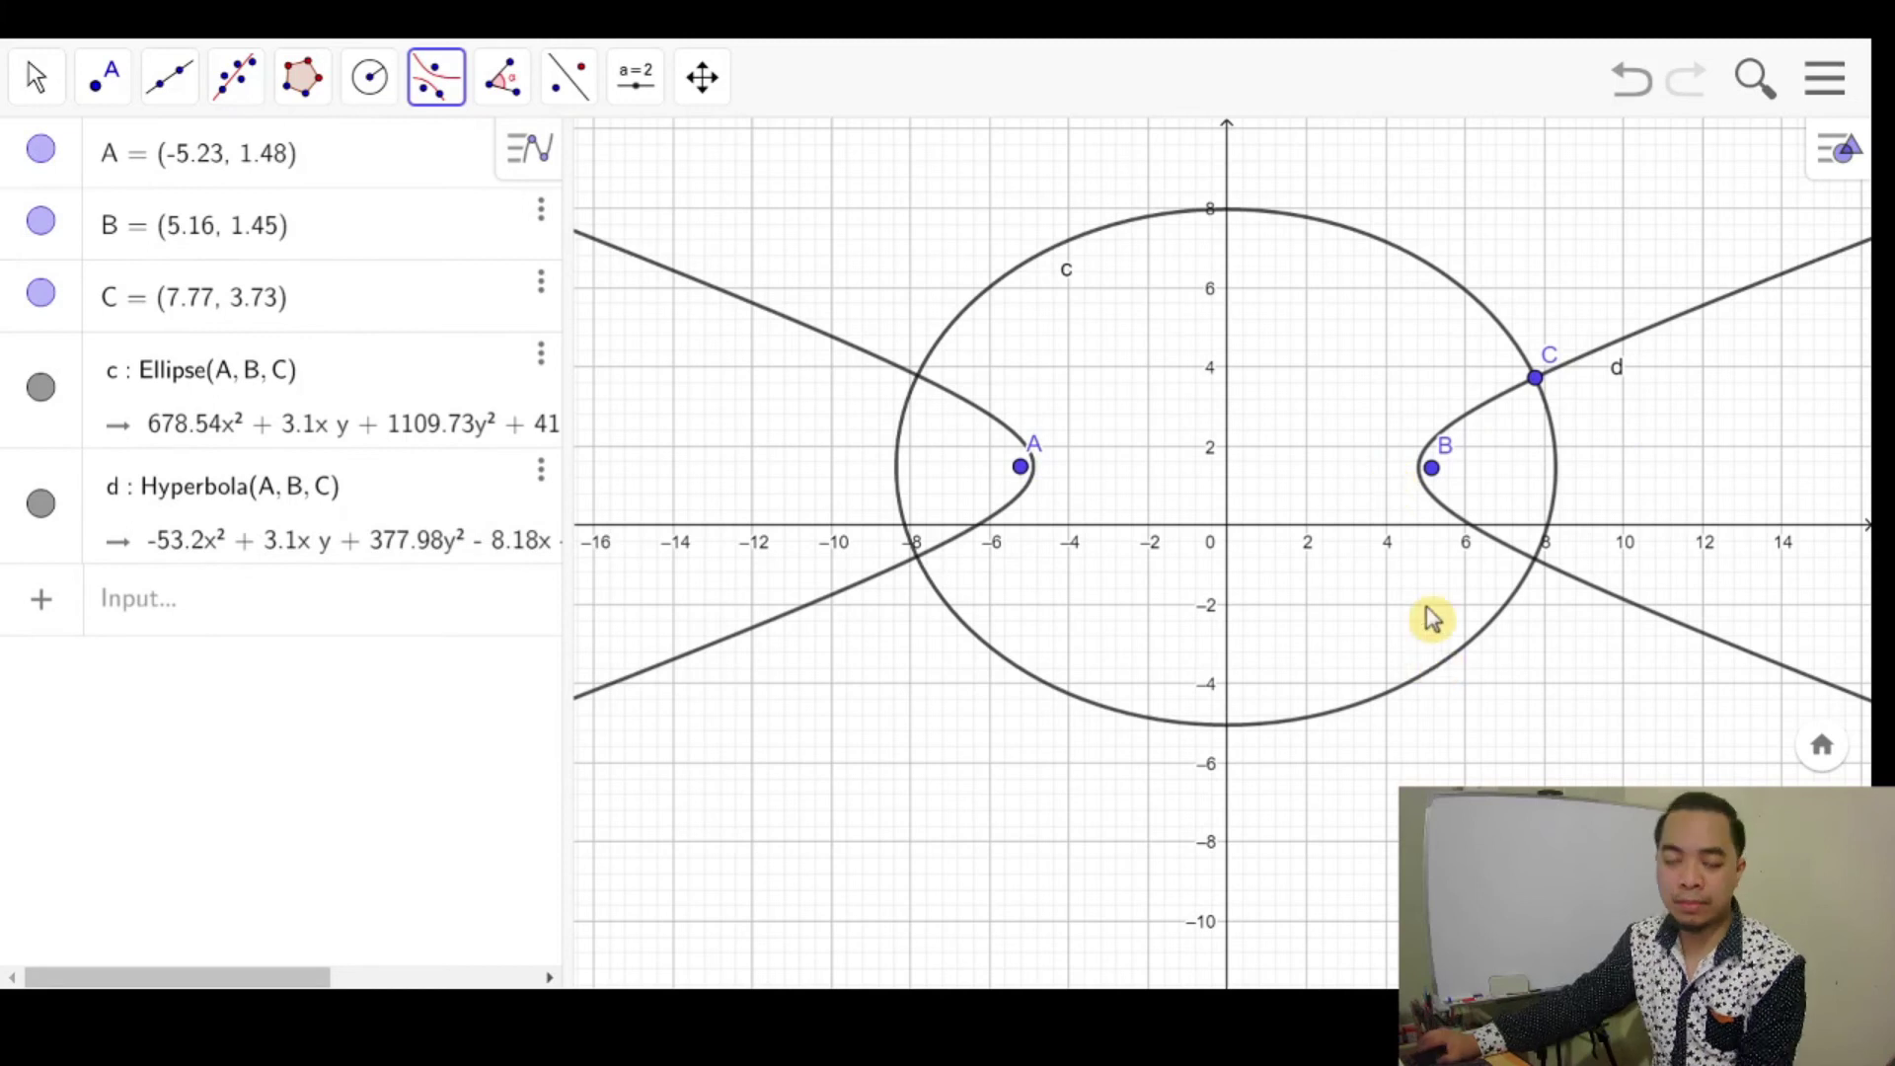
left_click(436, 77)
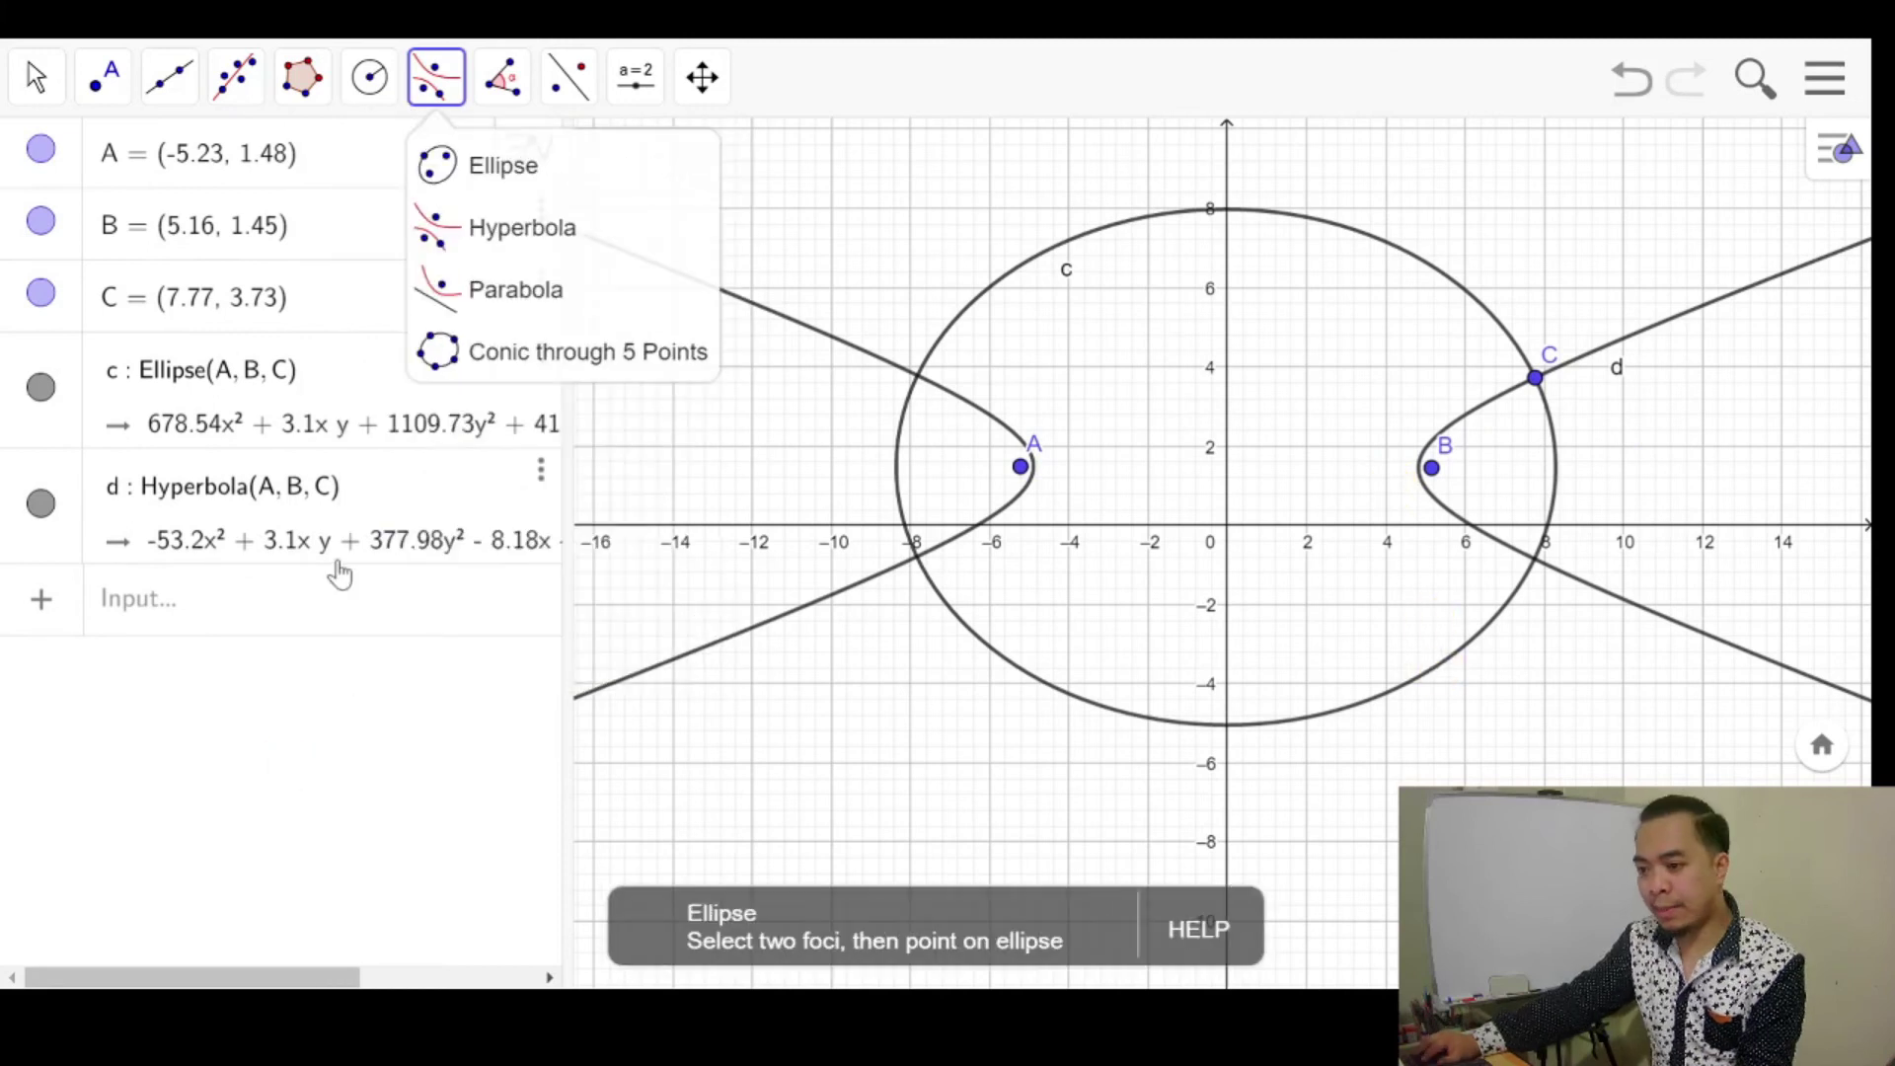
left_click(484, 165)
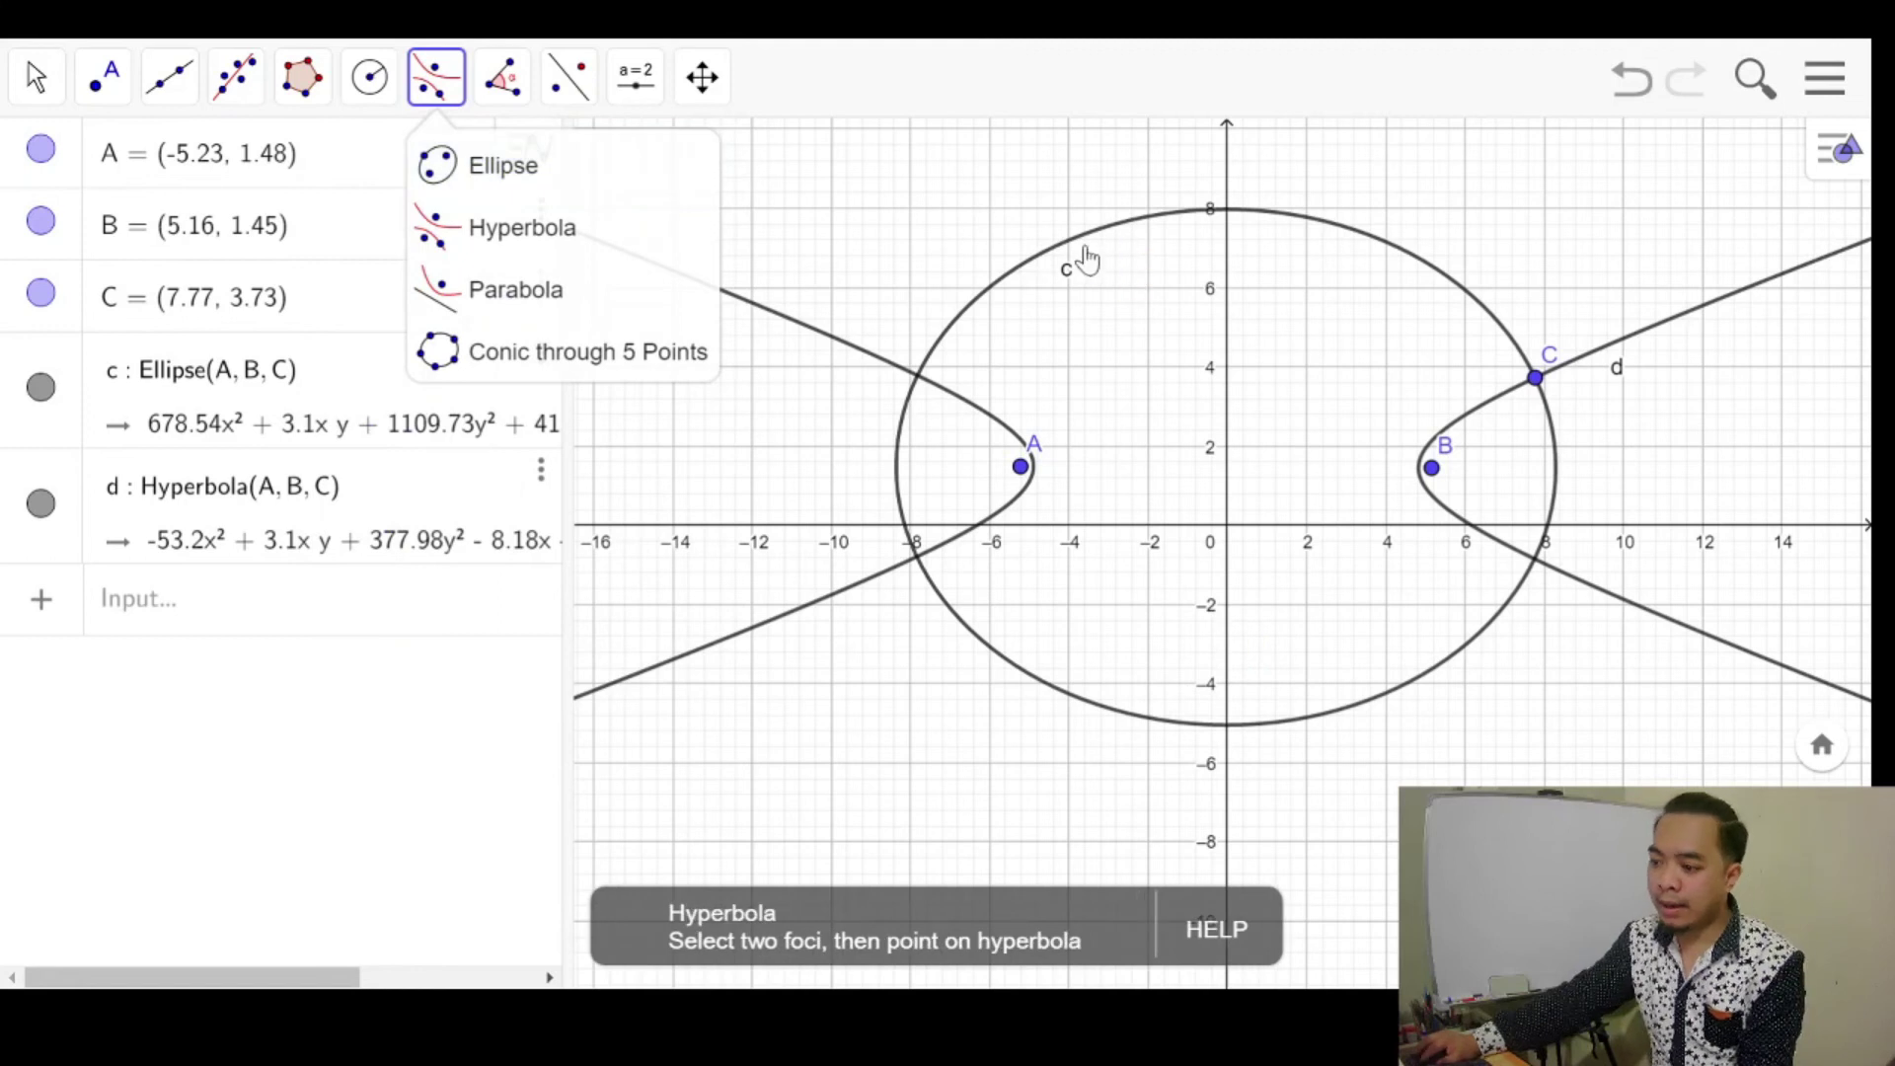
left_click(1161, 217)
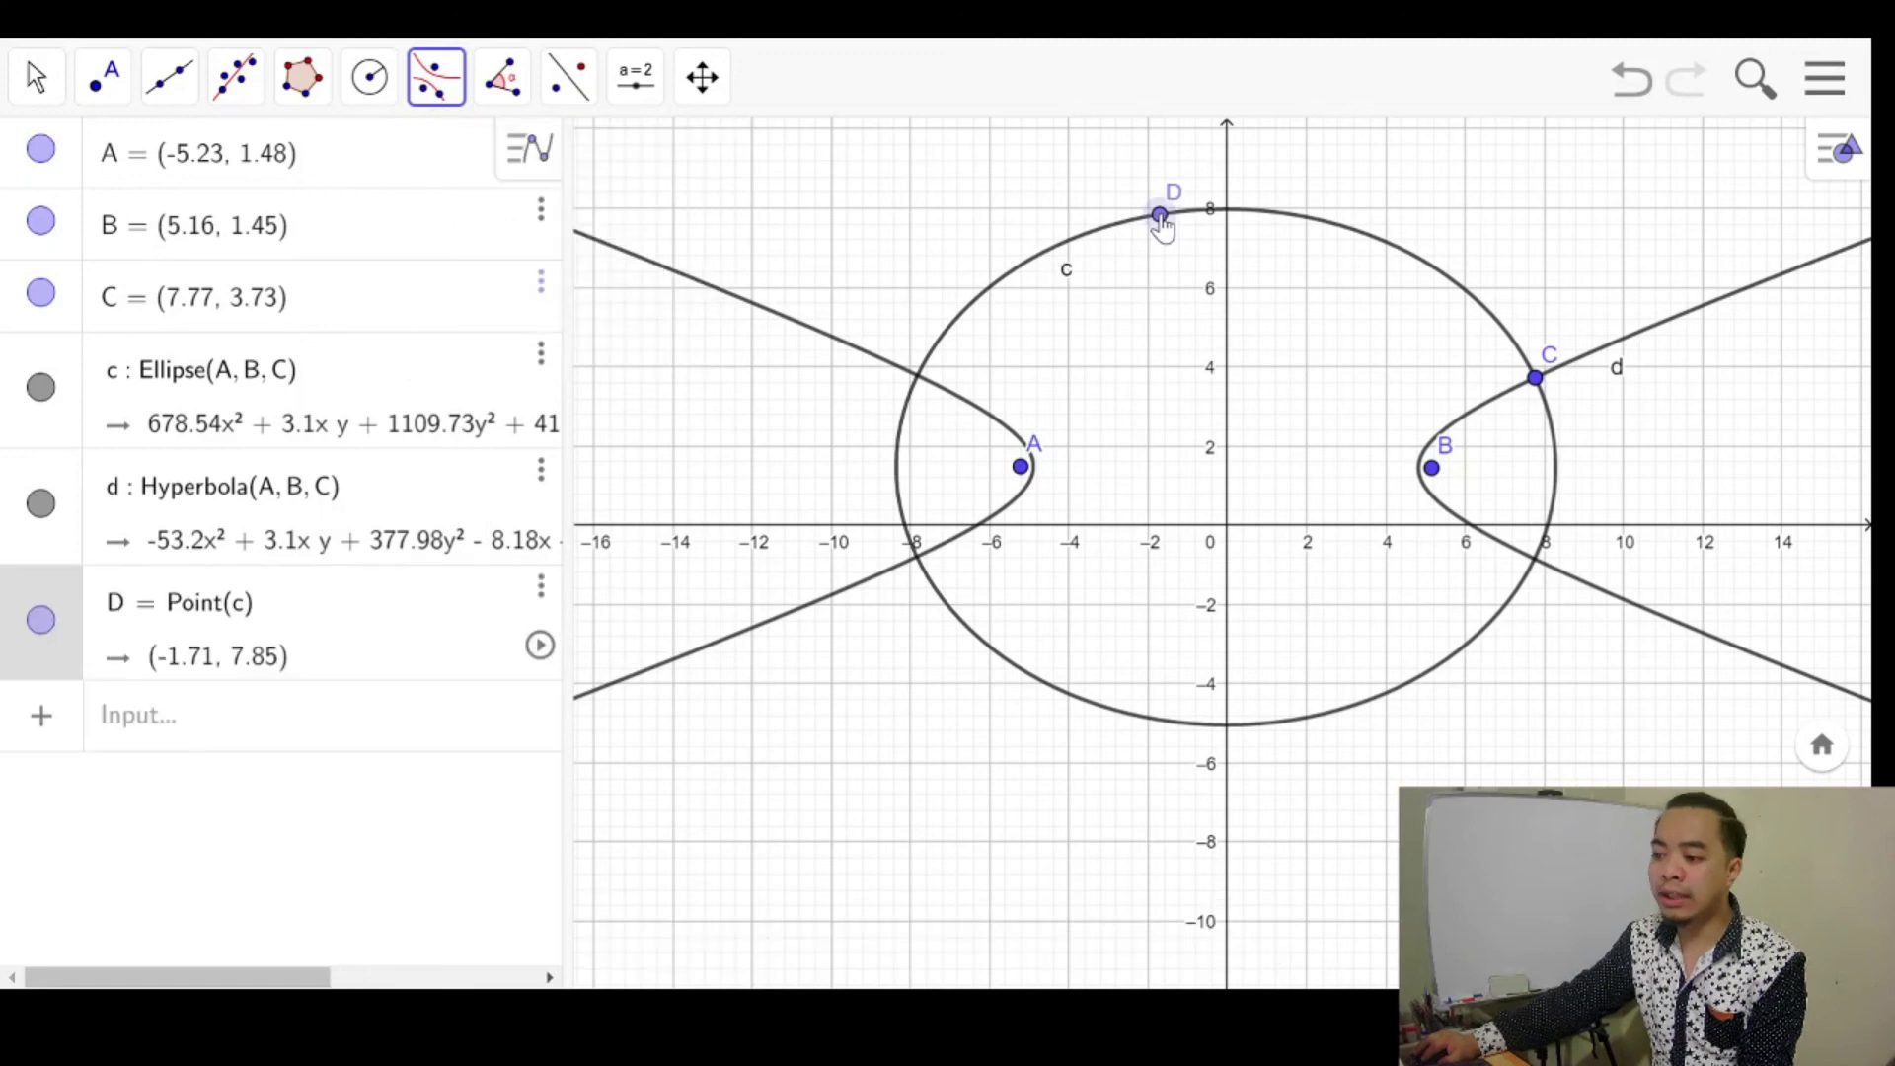
right_click(1161, 217)
key("Delete")
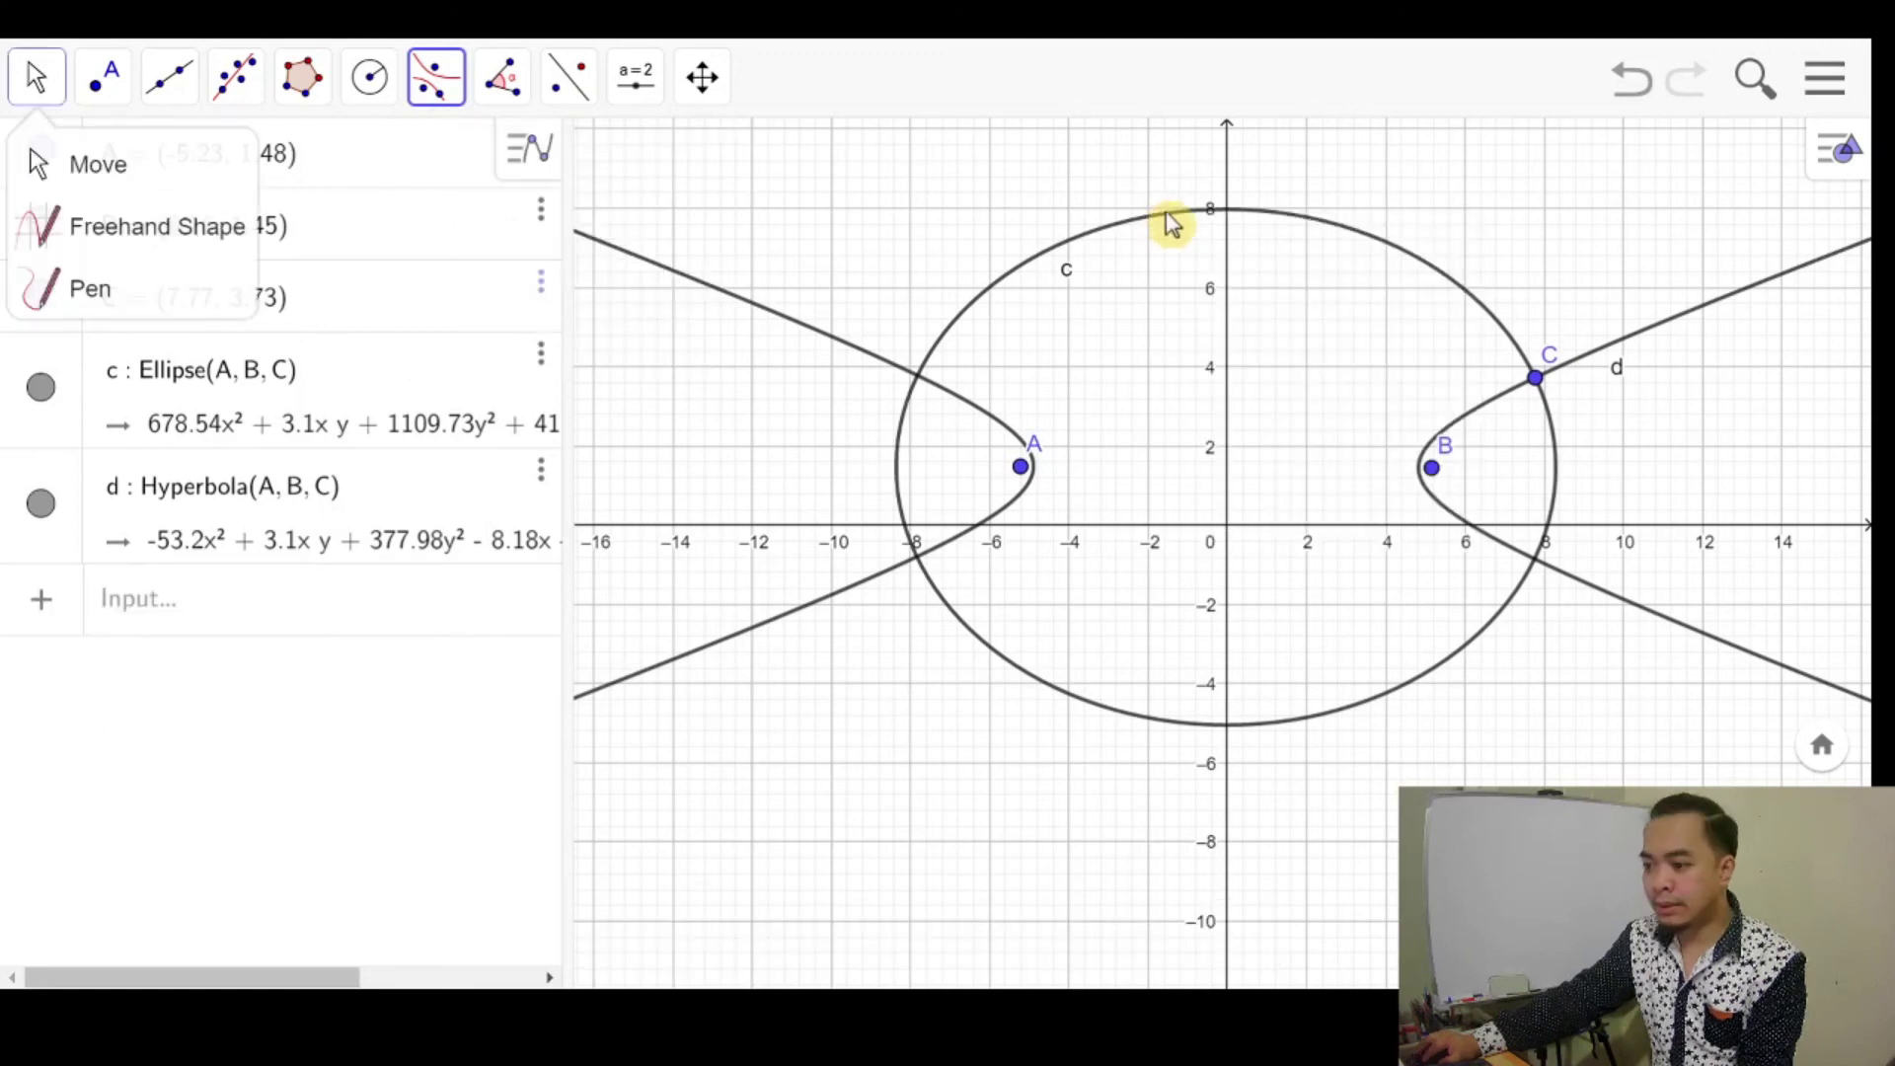
key("Escape")
Open the object settings of the hyperbola with foci A and B.
left_click_drag(1173, 231, 1168, 256)
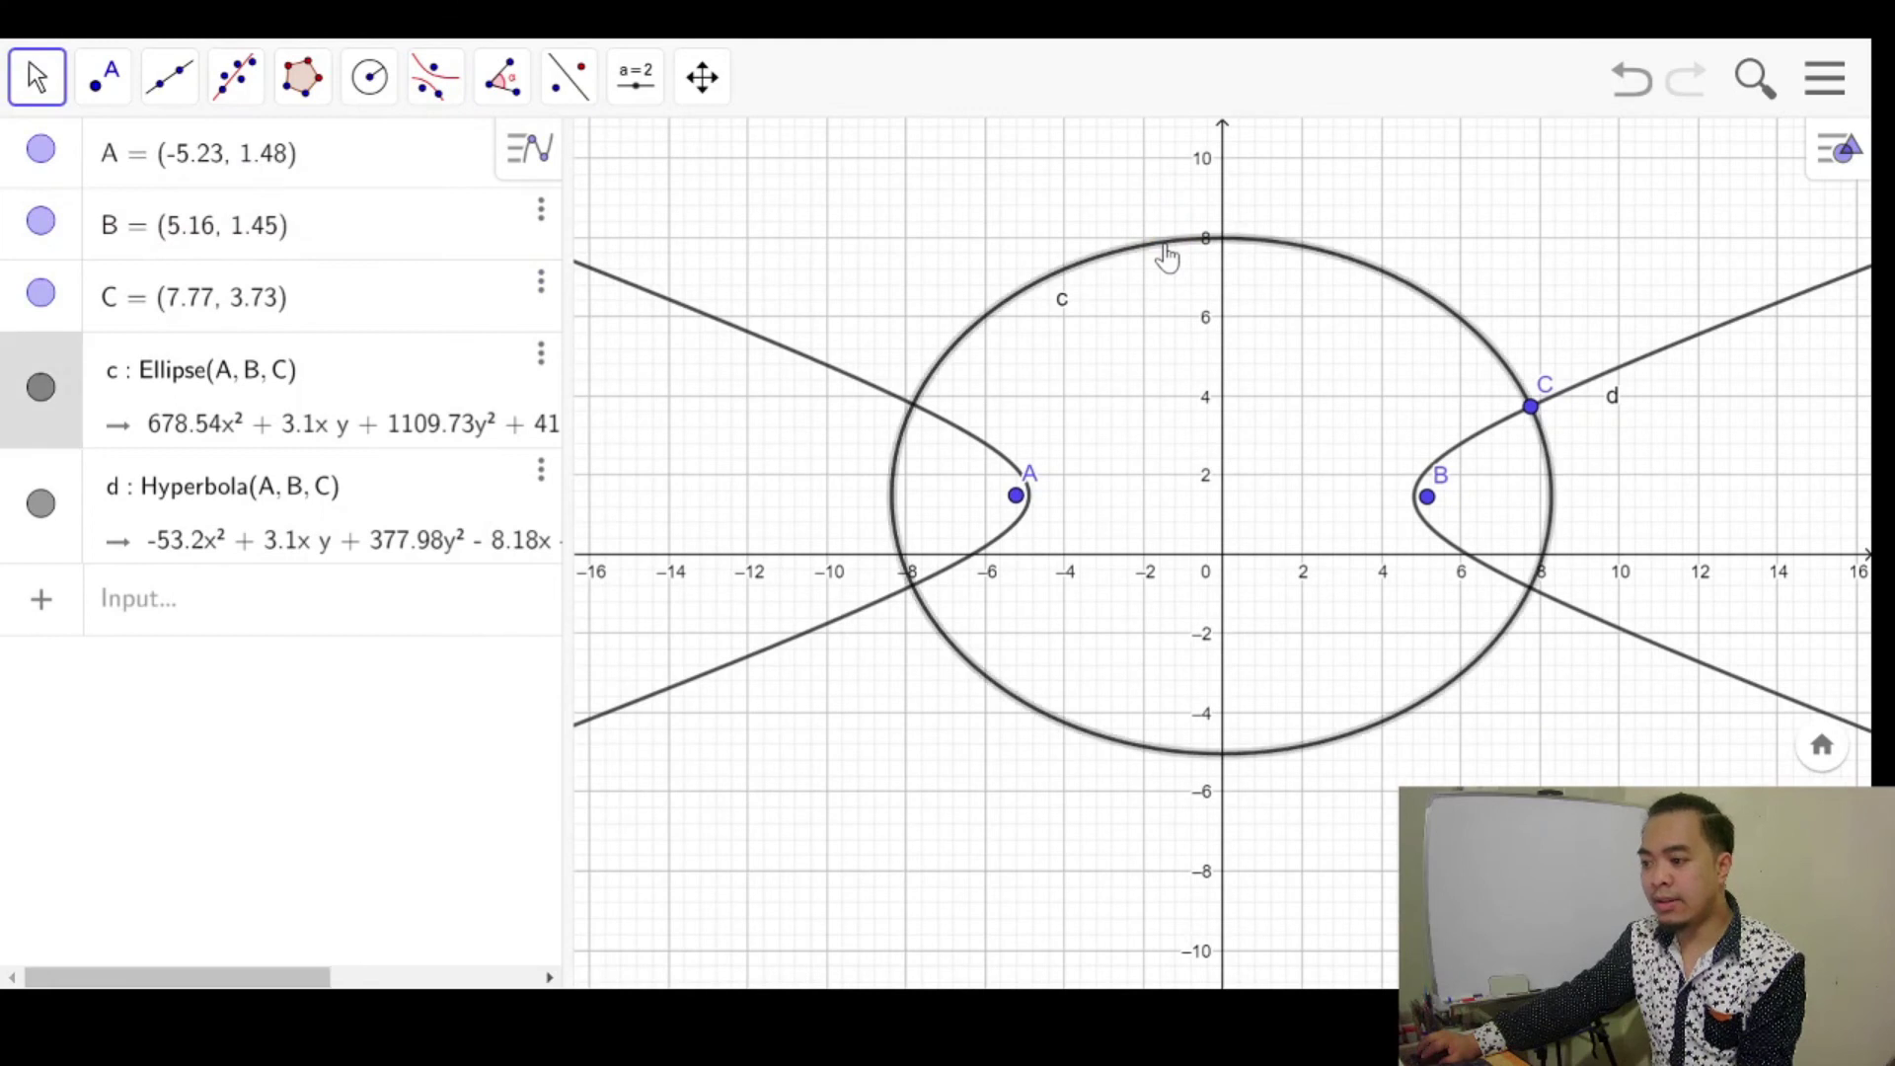
right_click(1167, 258)
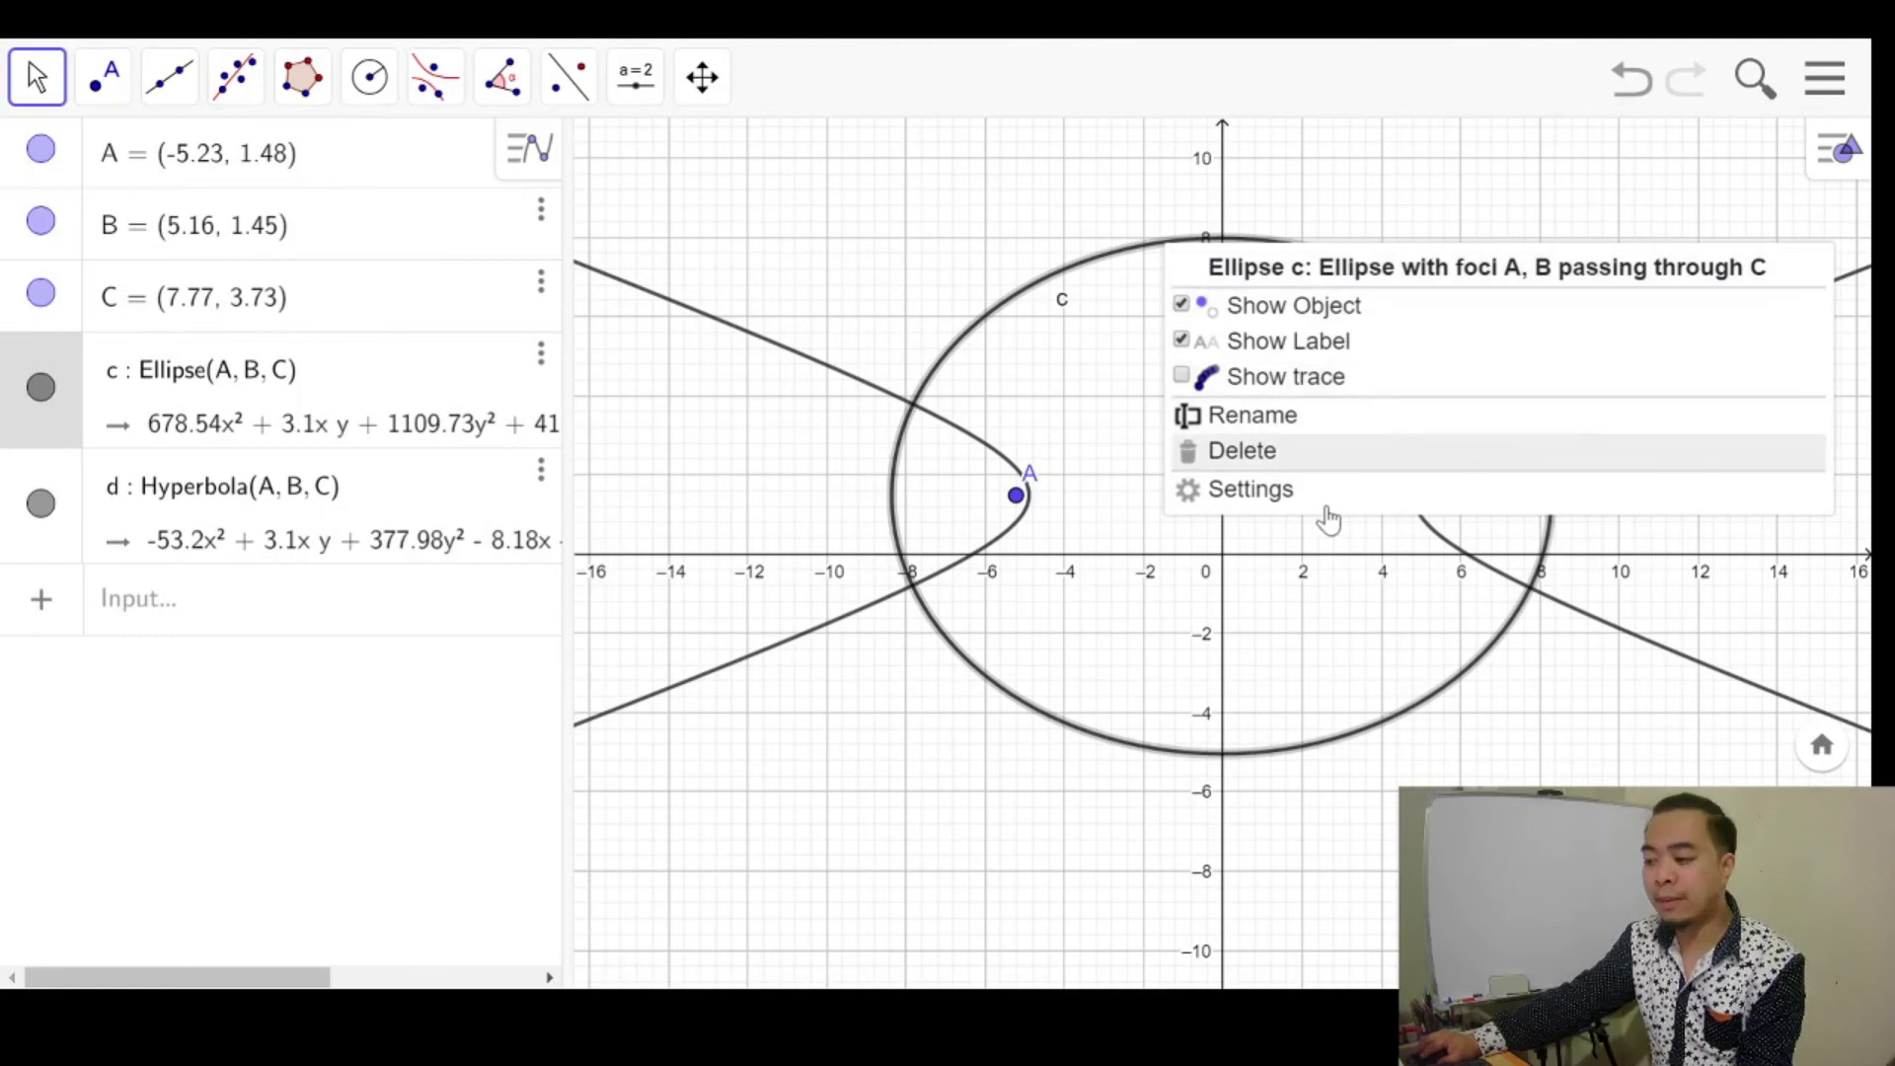
left_click(541, 471)
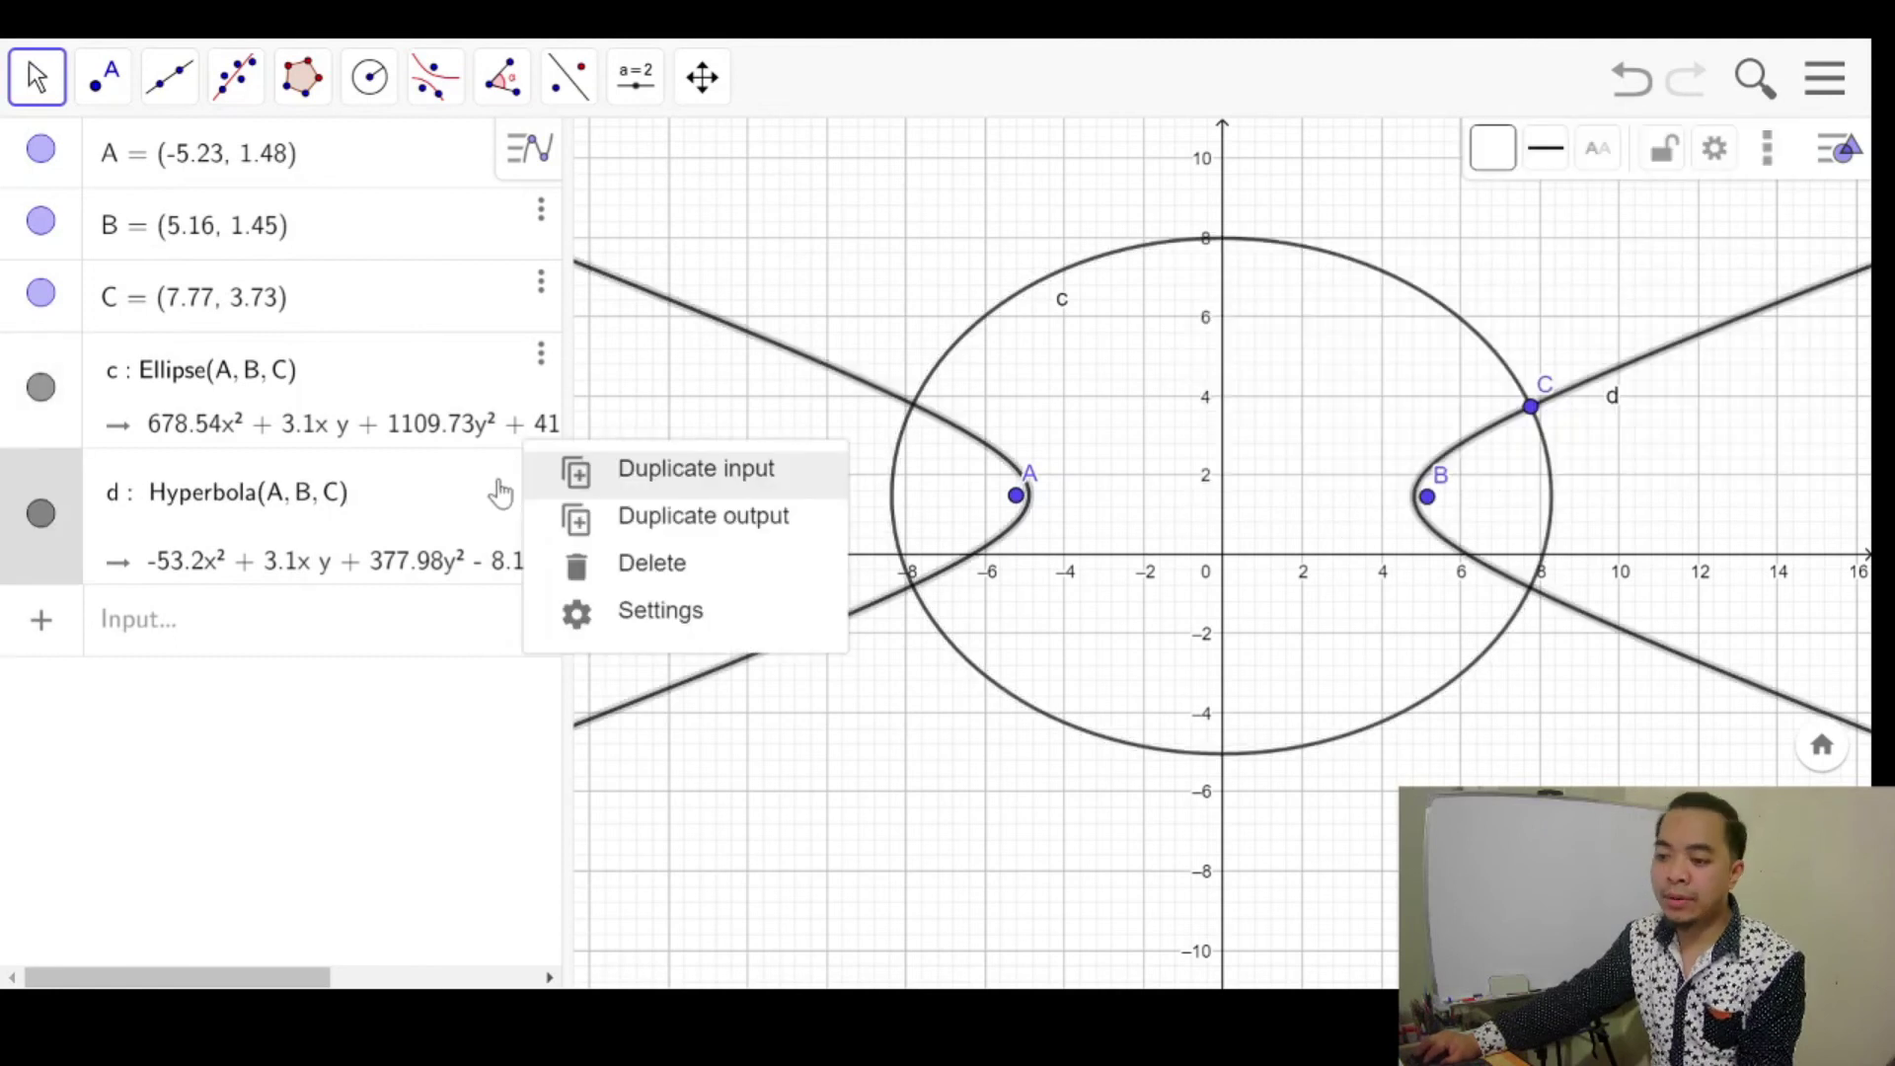
left_click(542, 473)
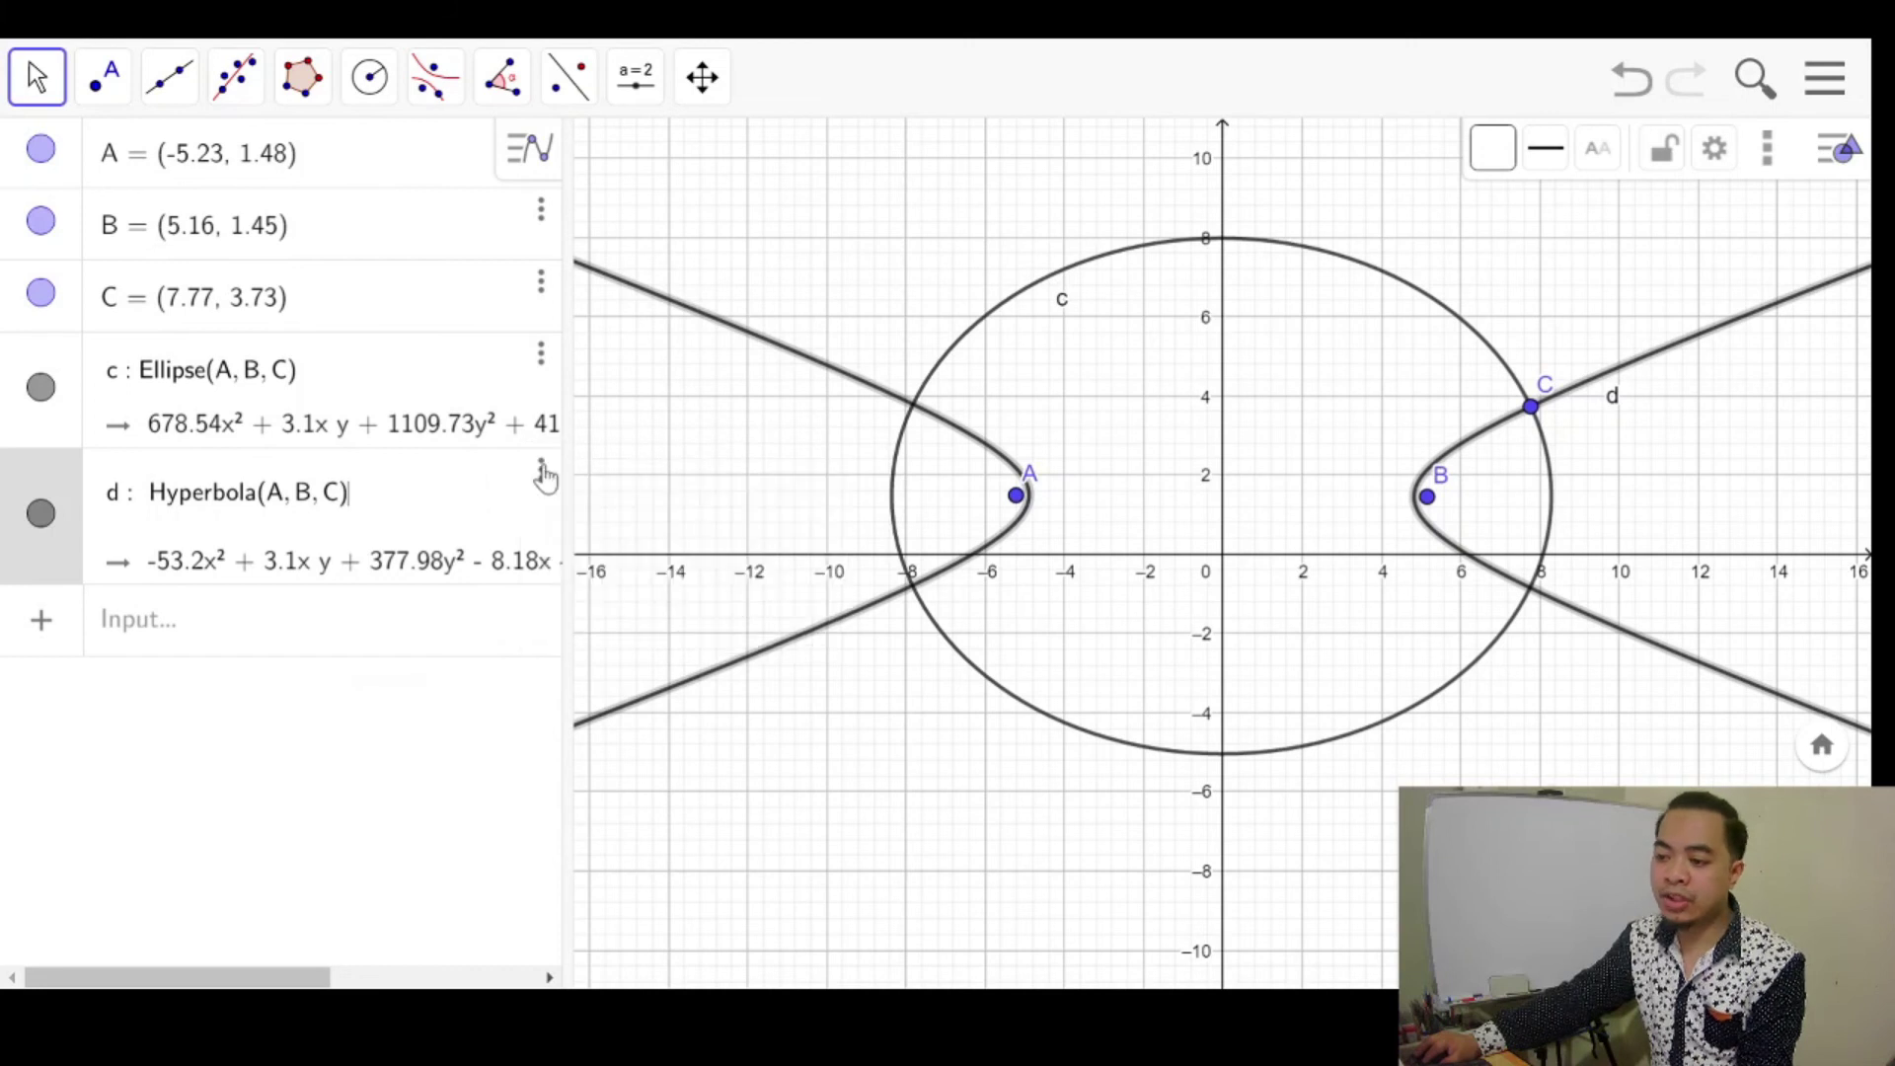
left_click(542, 471)
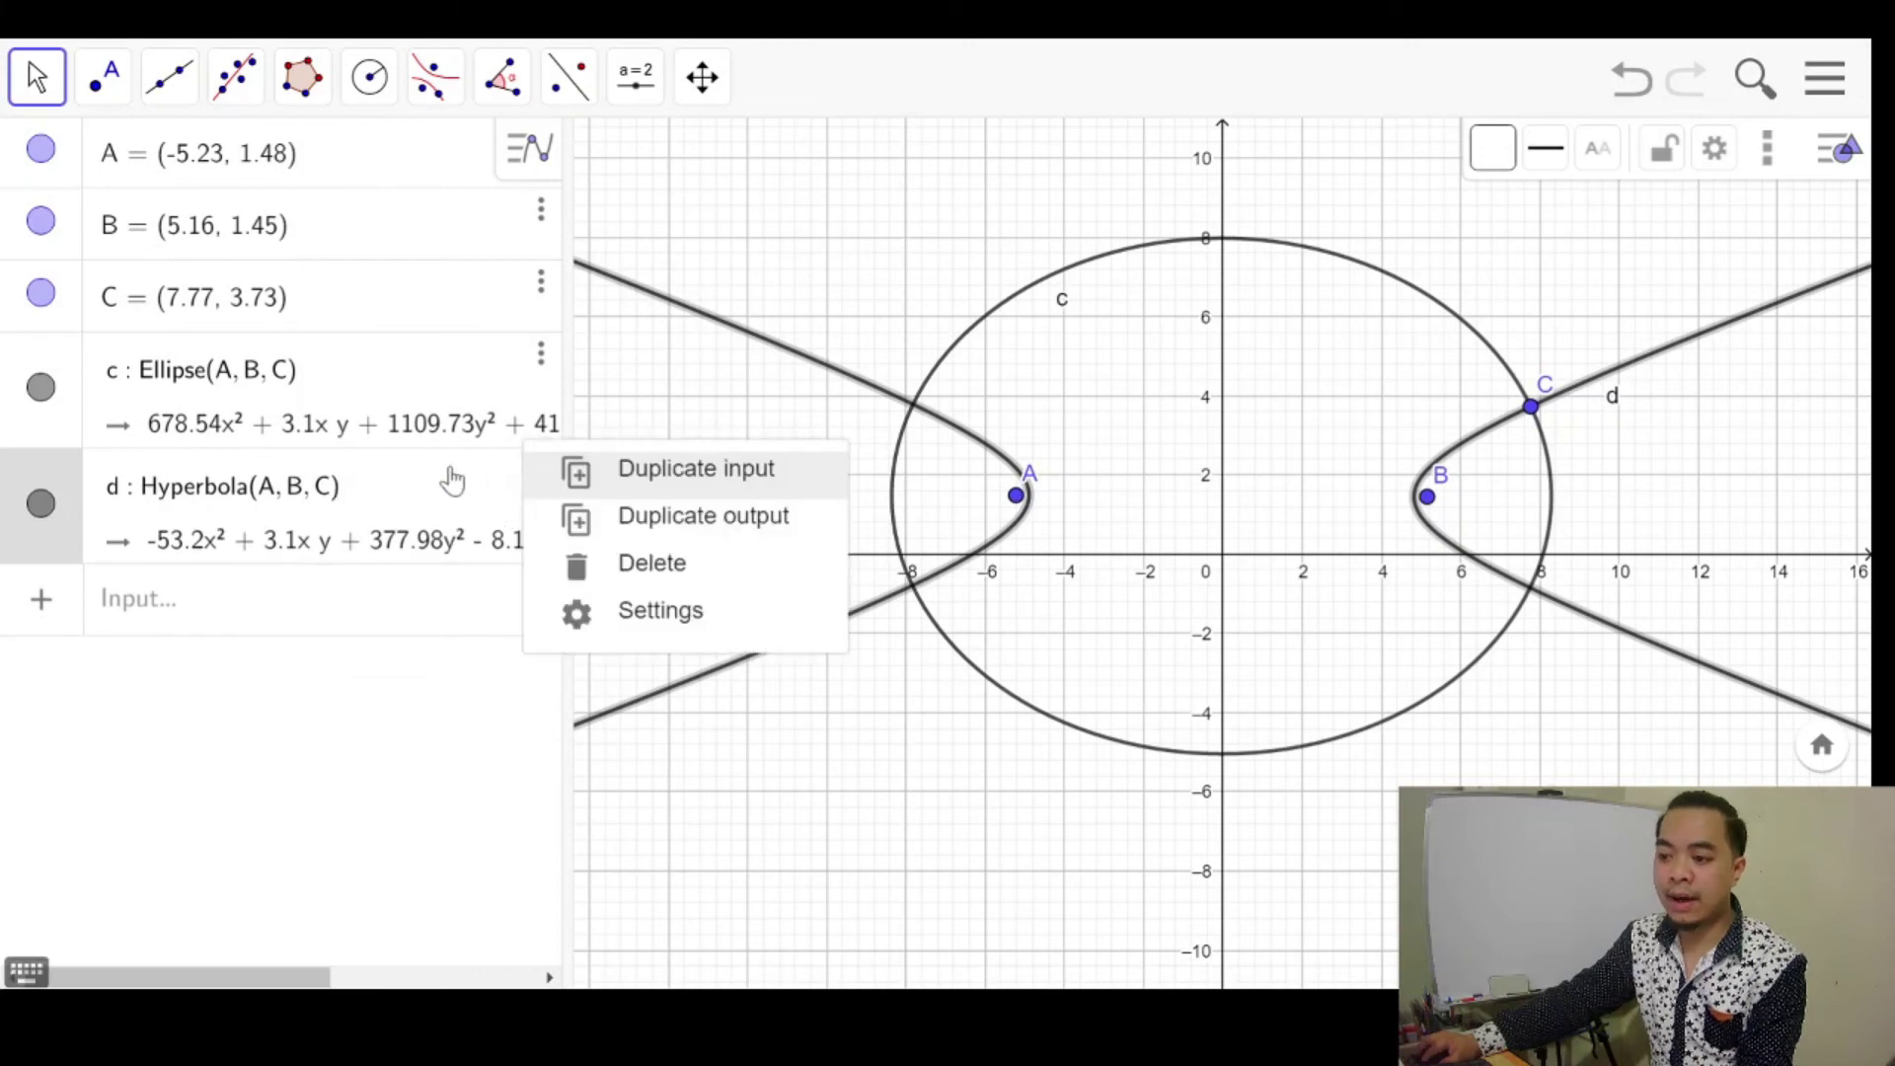
left_click(472, 488)
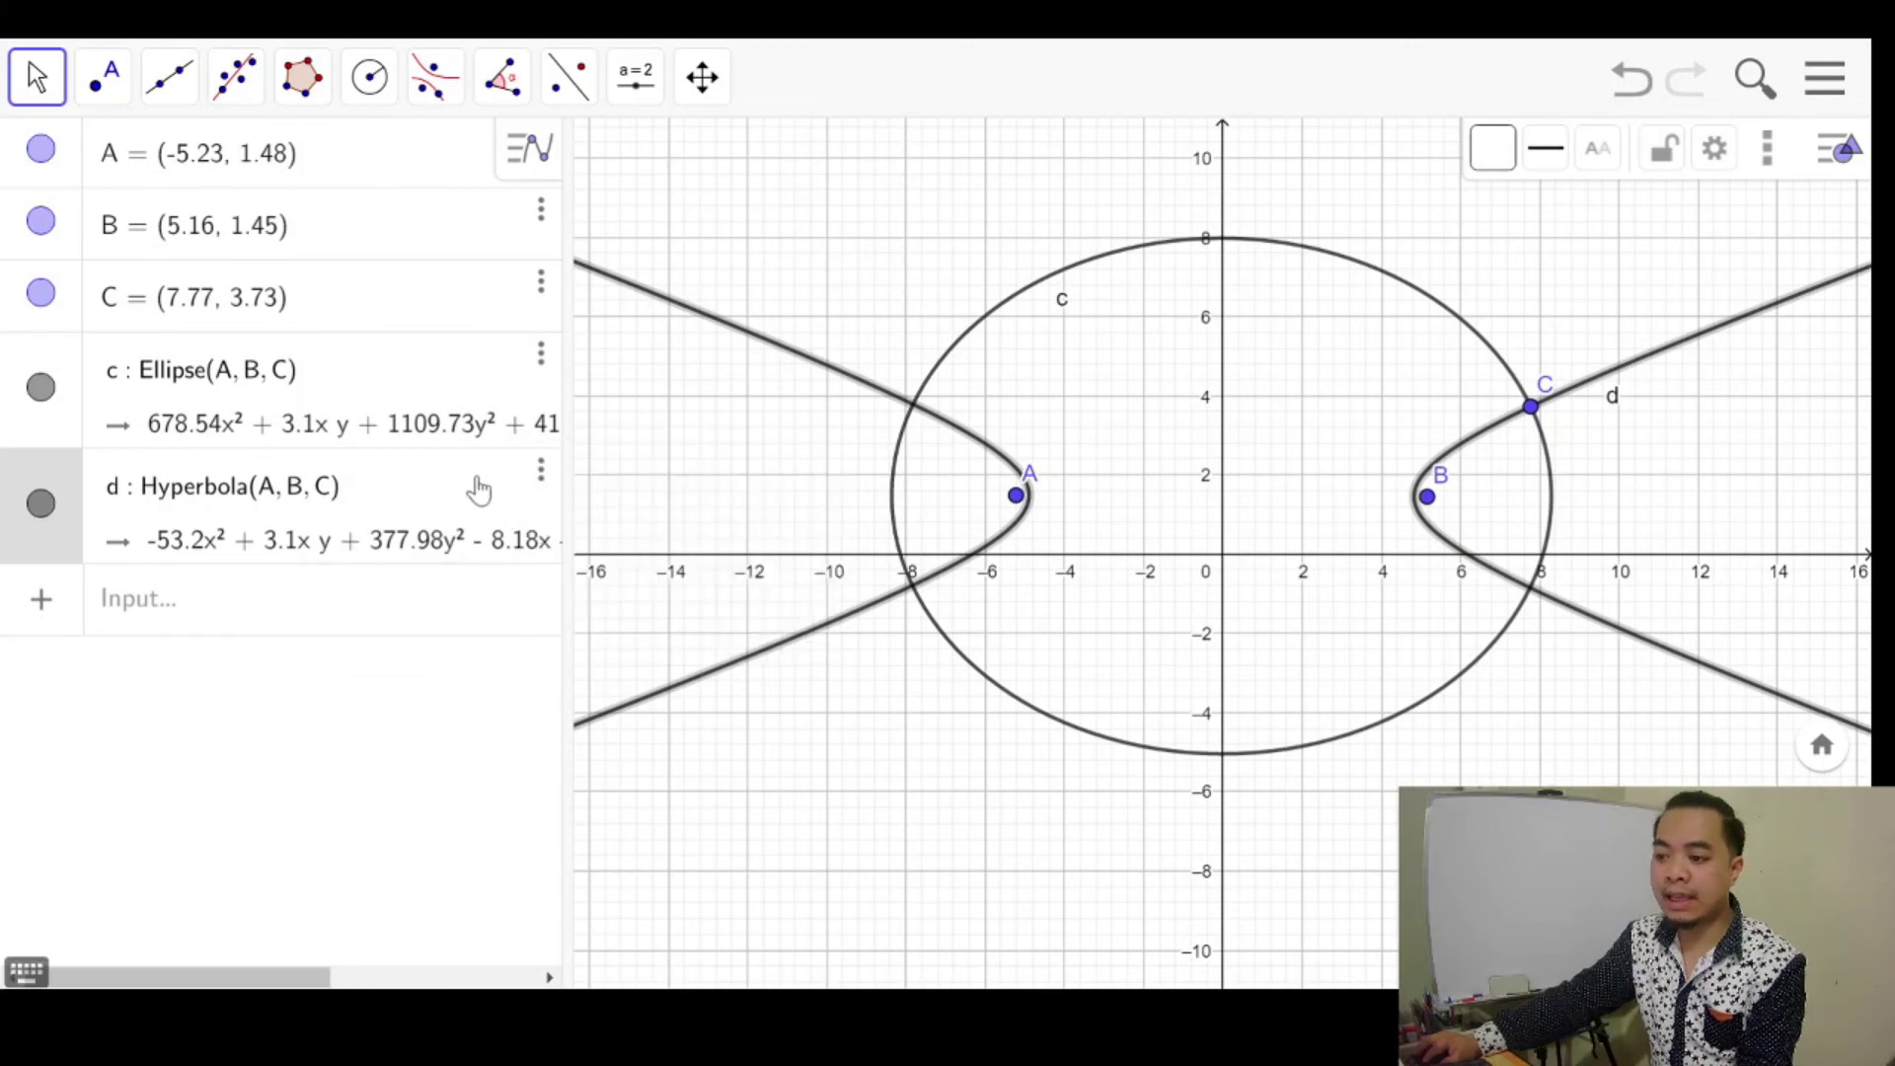
left_click(533, 499)
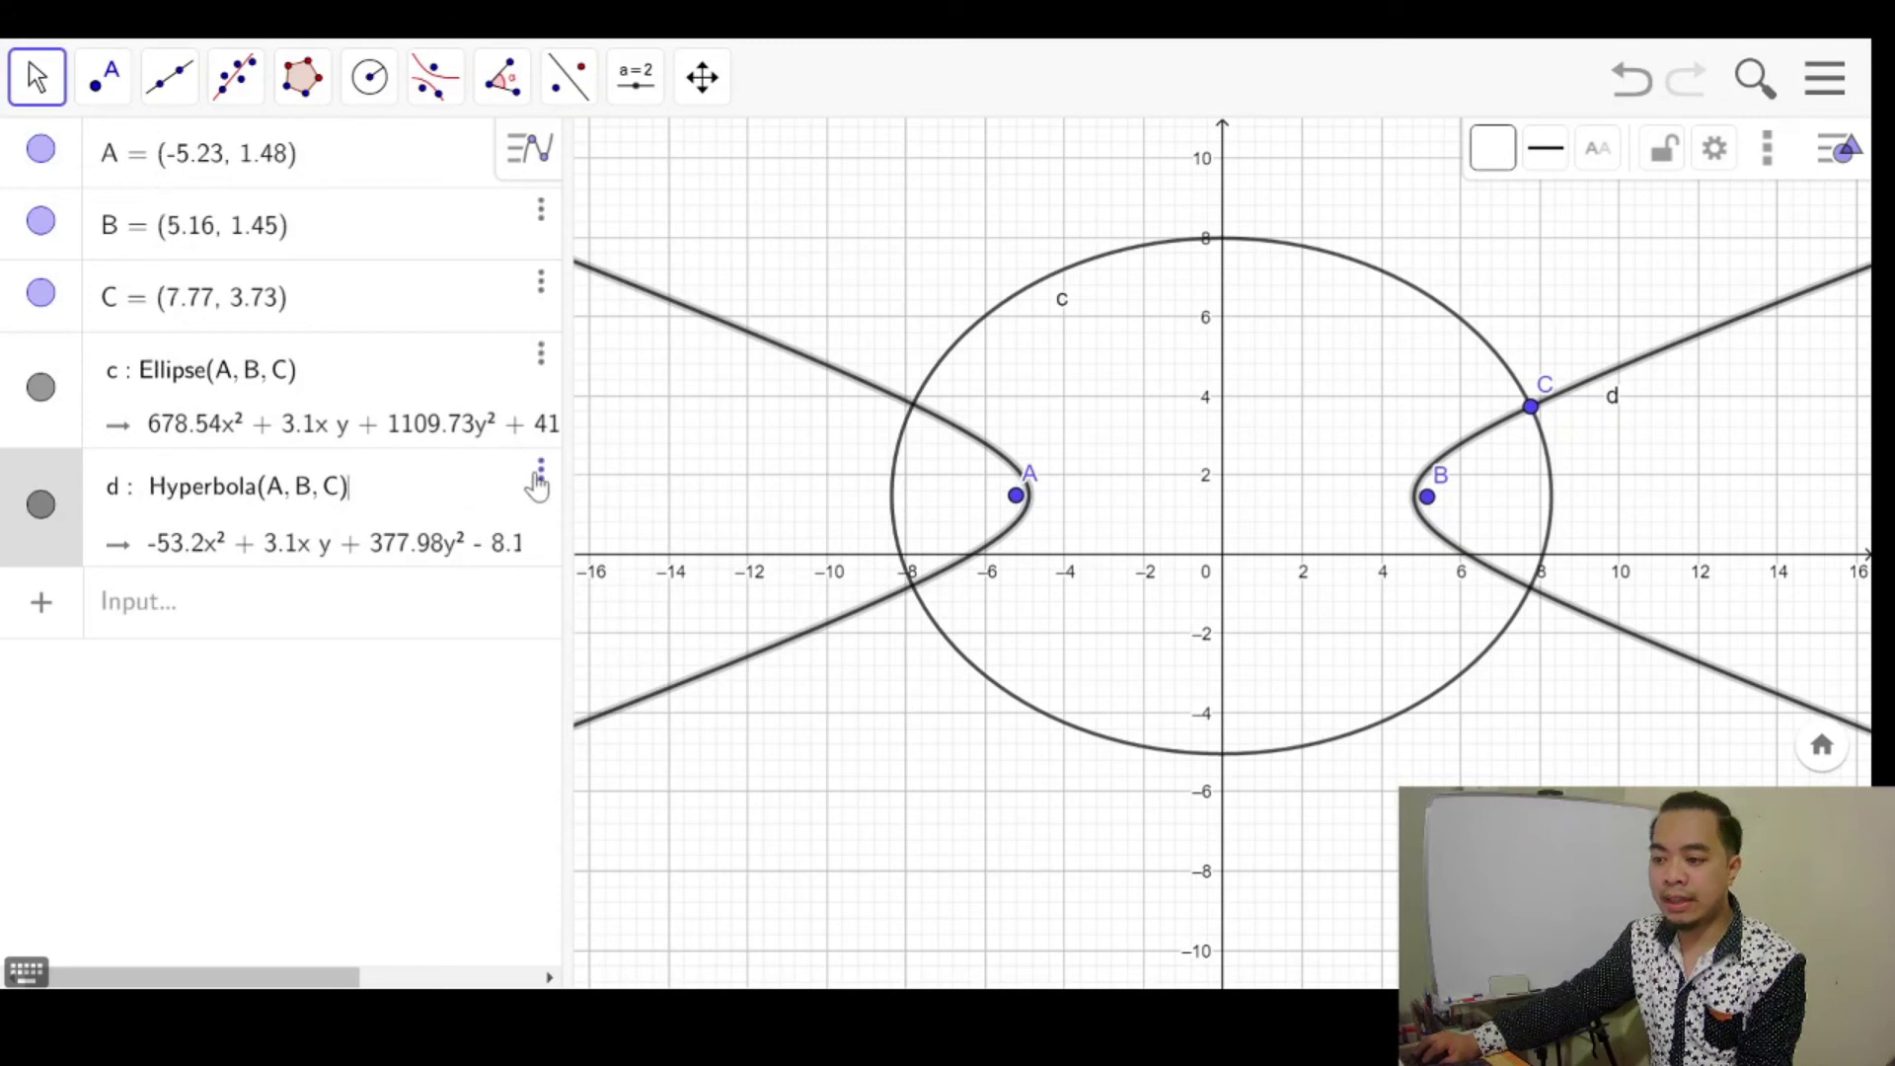
left_click(544, 477)
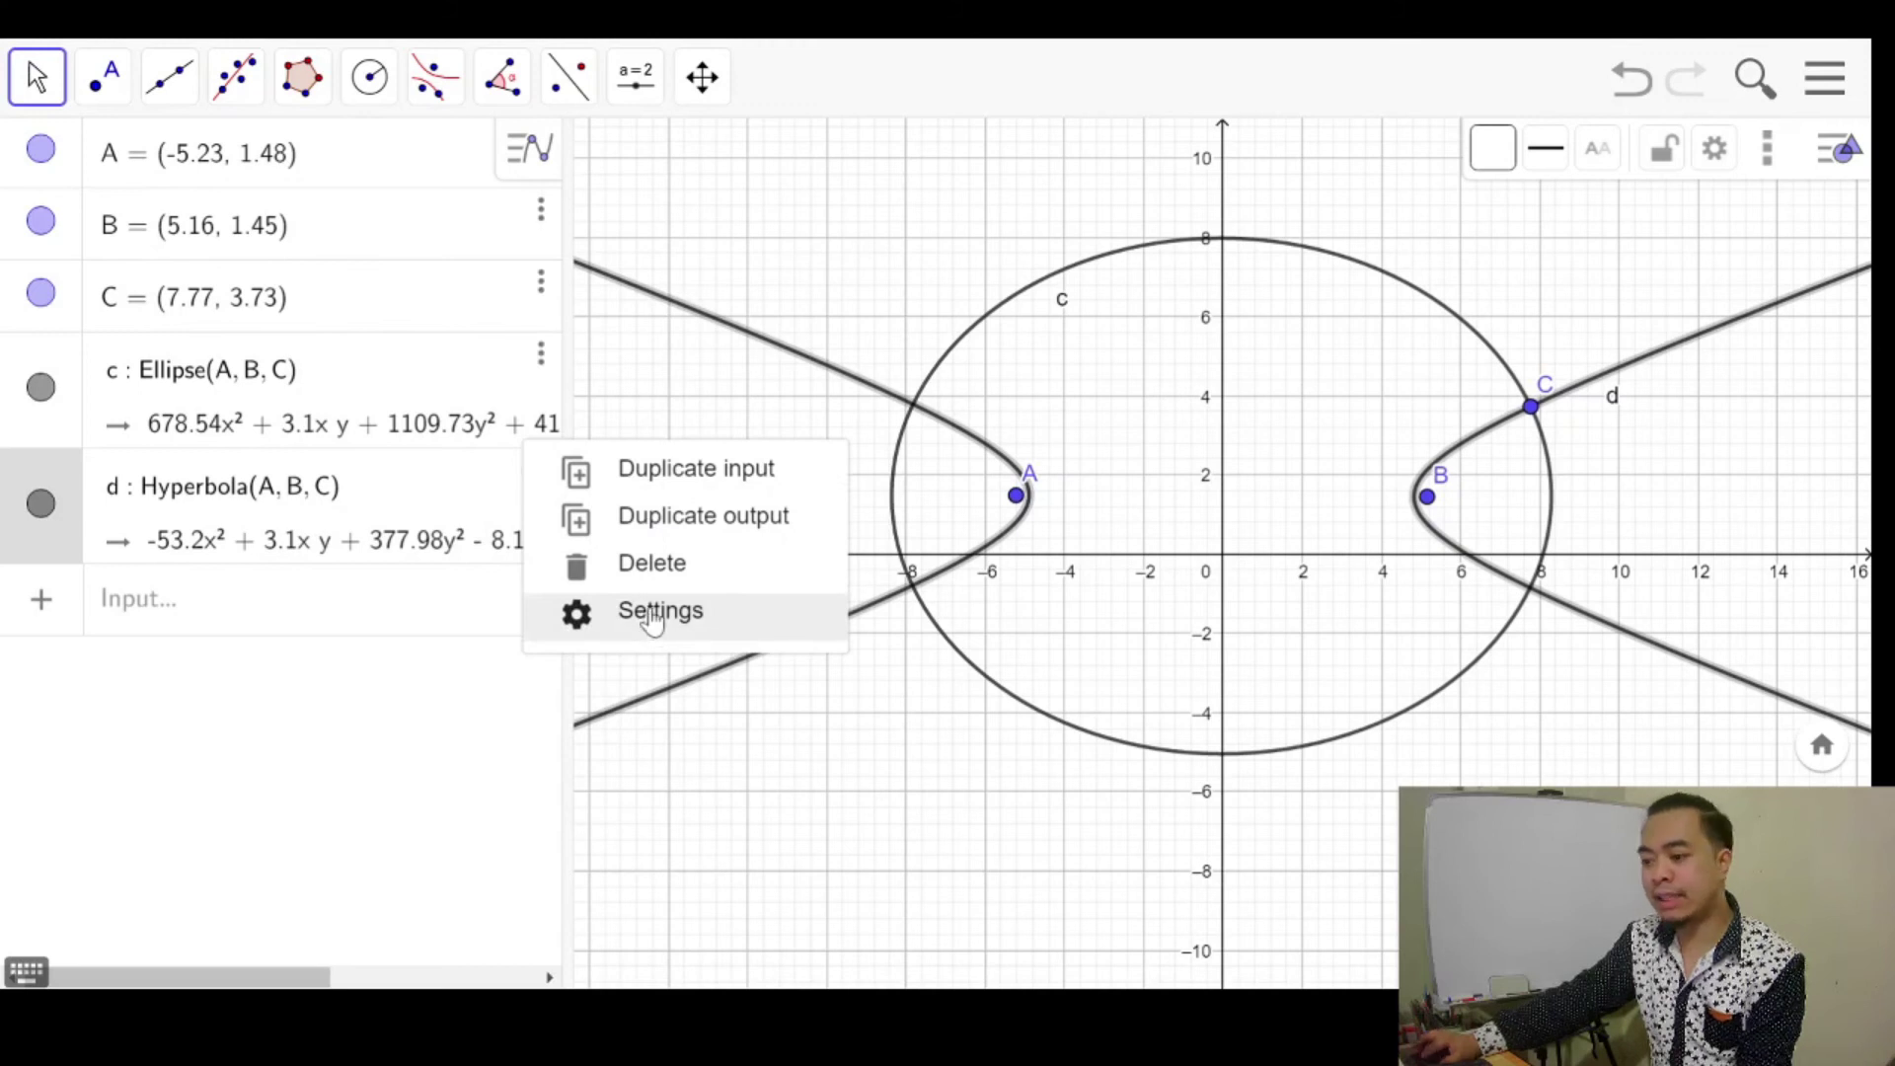
left_click(655, 617)
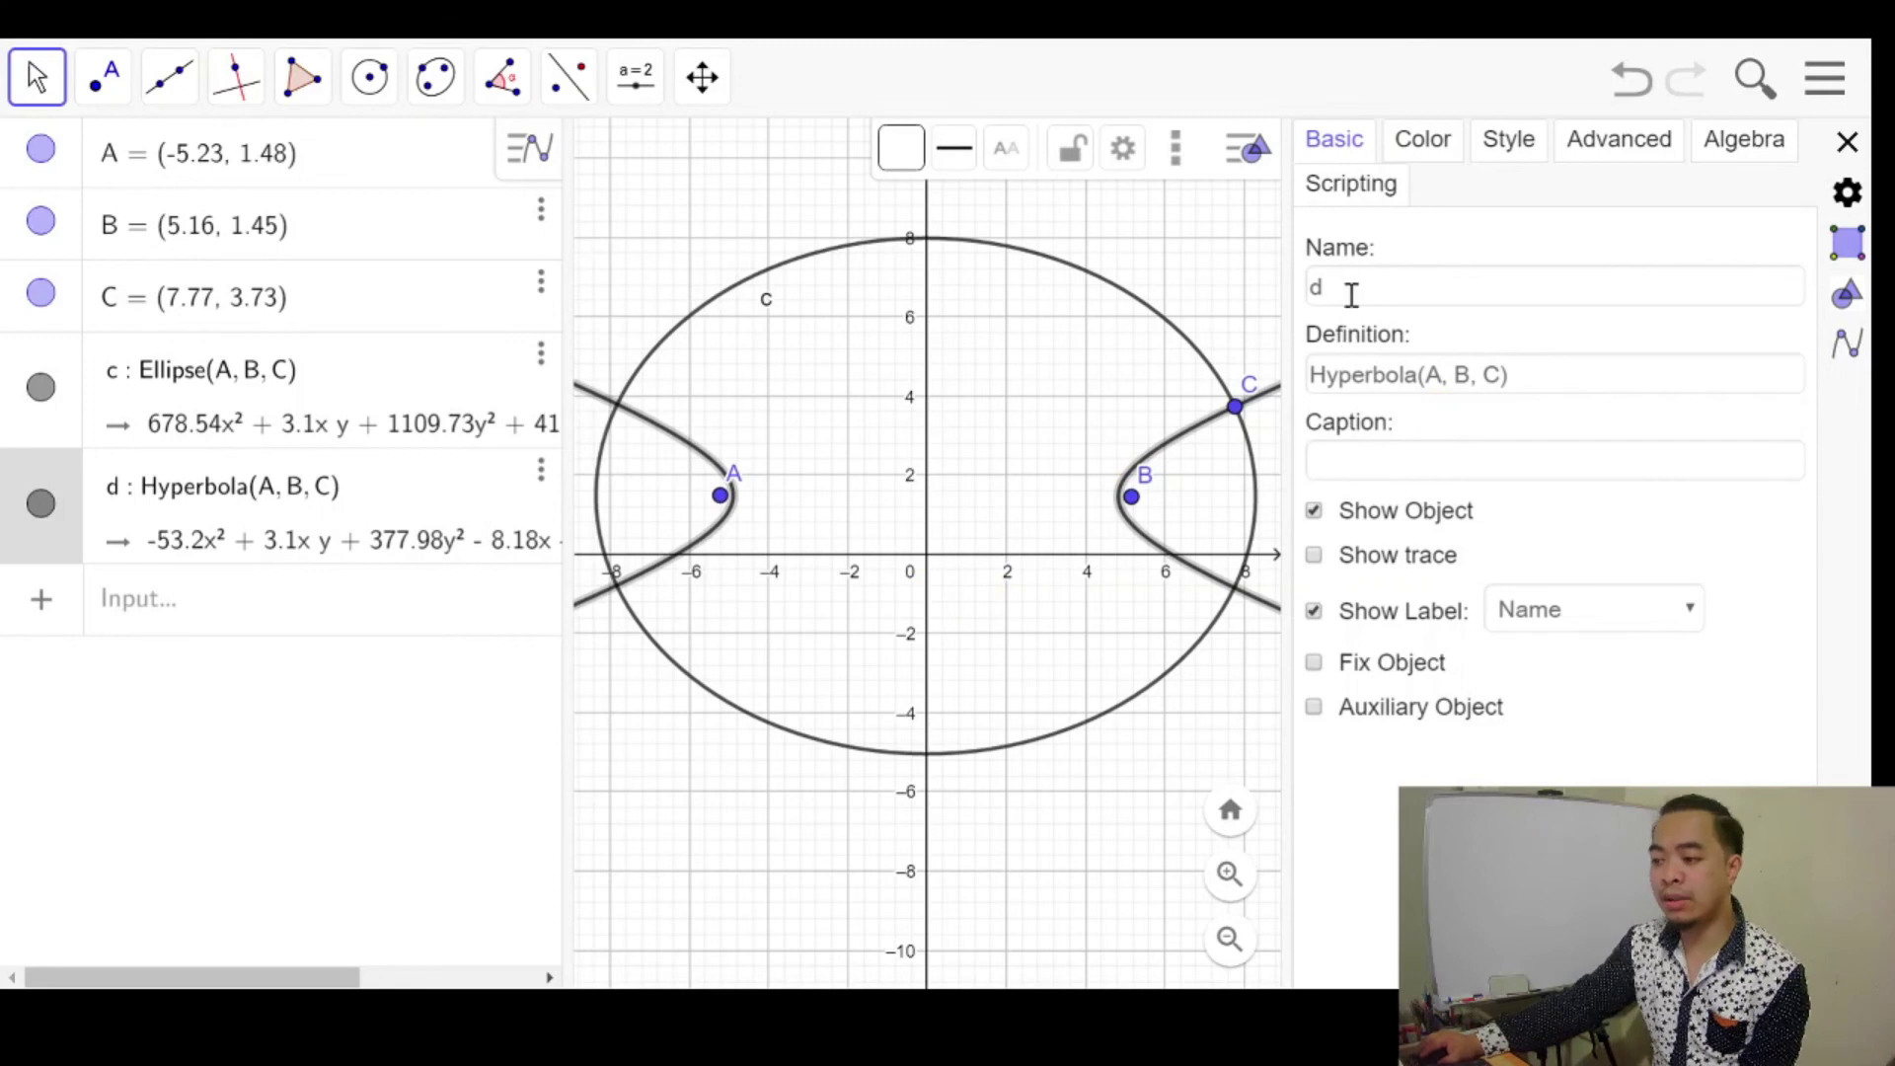
Review the hyperbola's basic, colour and style settings, and close the settings without changing anything.
left_click(1417, 441)
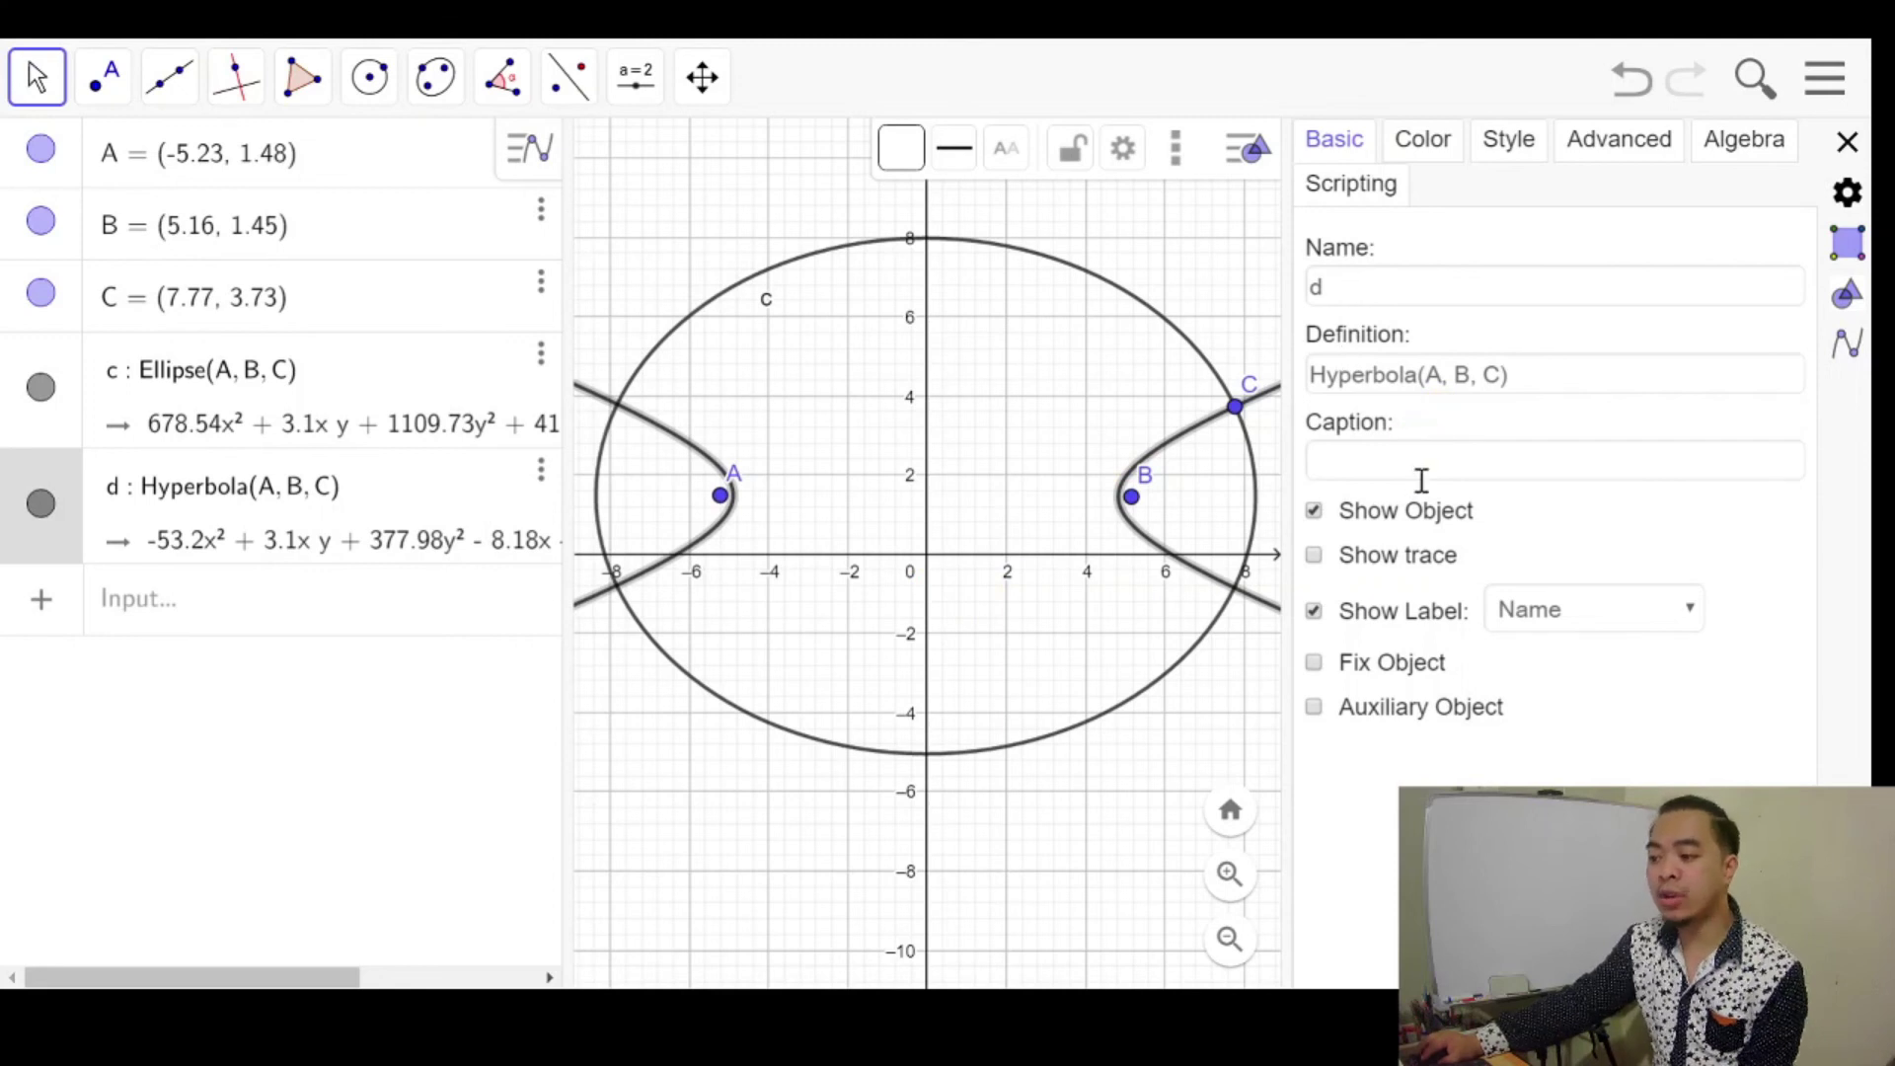
left_click(1446, 150)
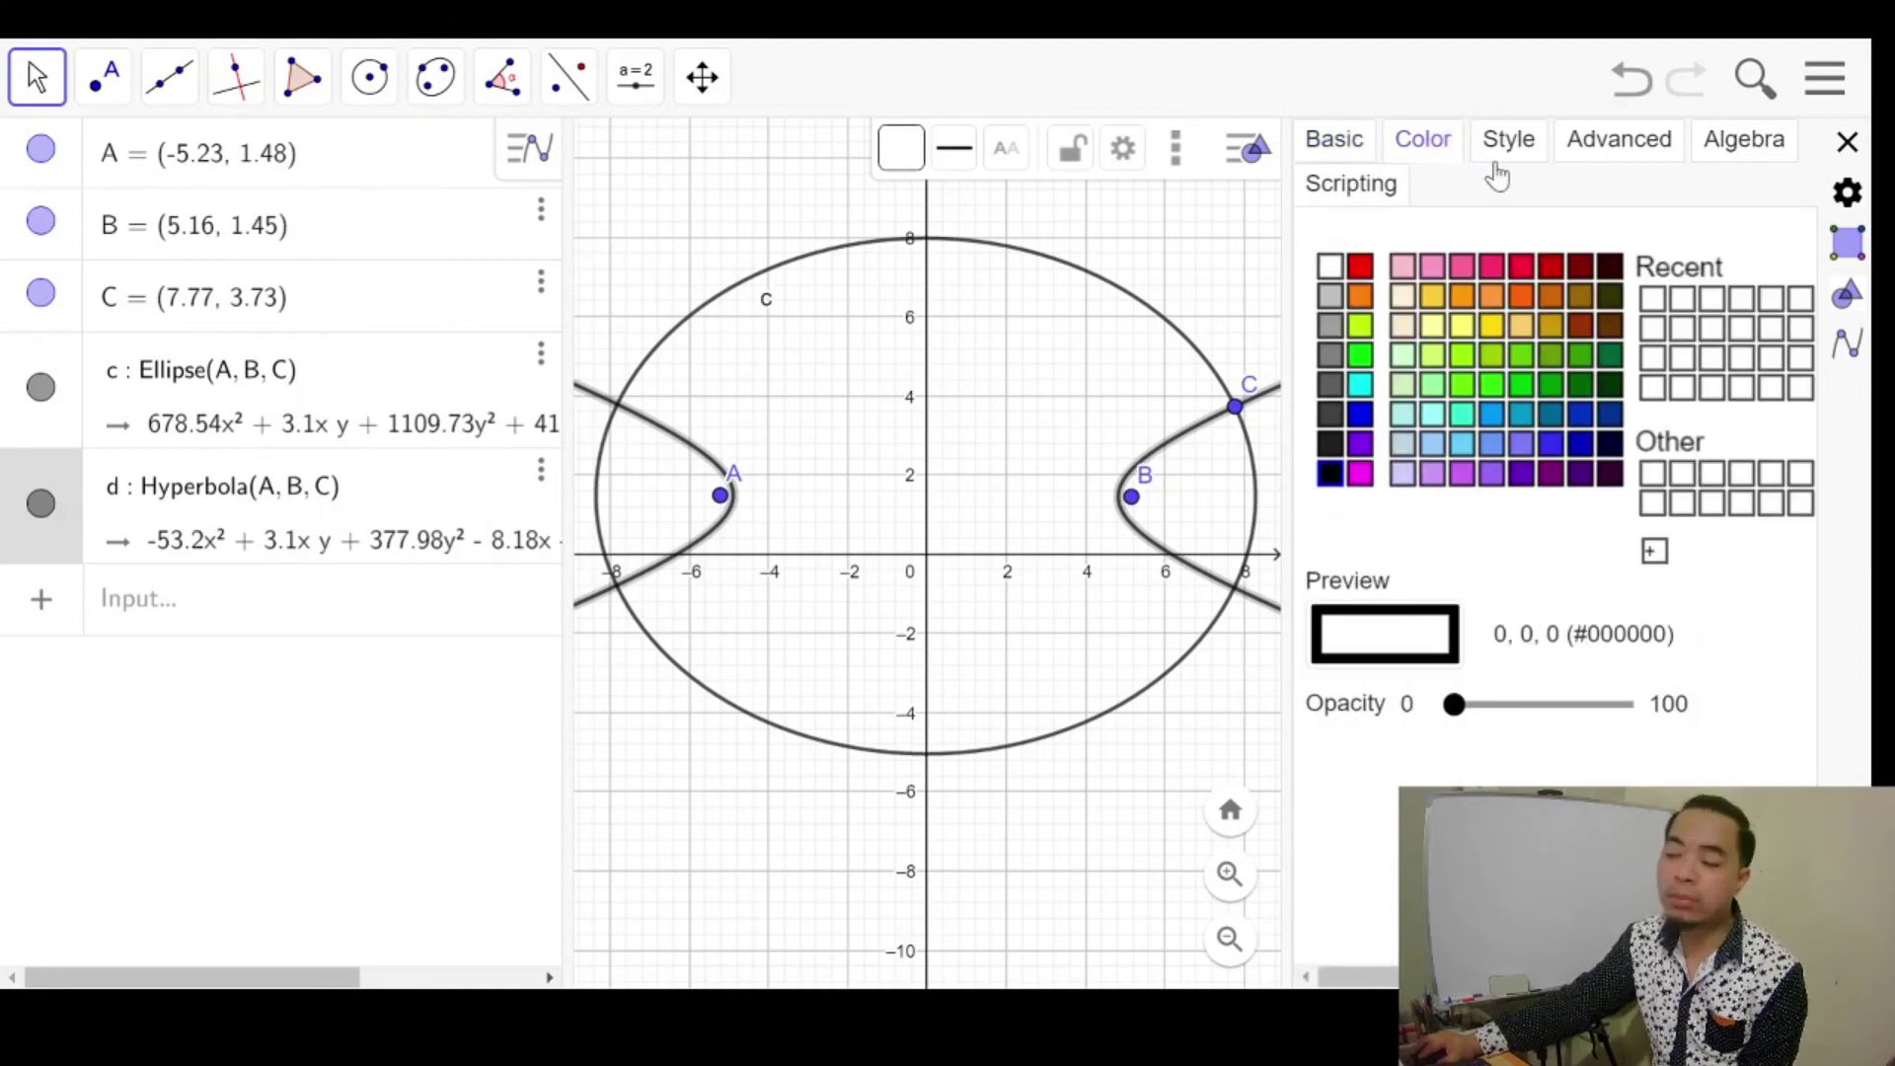
left_click(1530, 151)
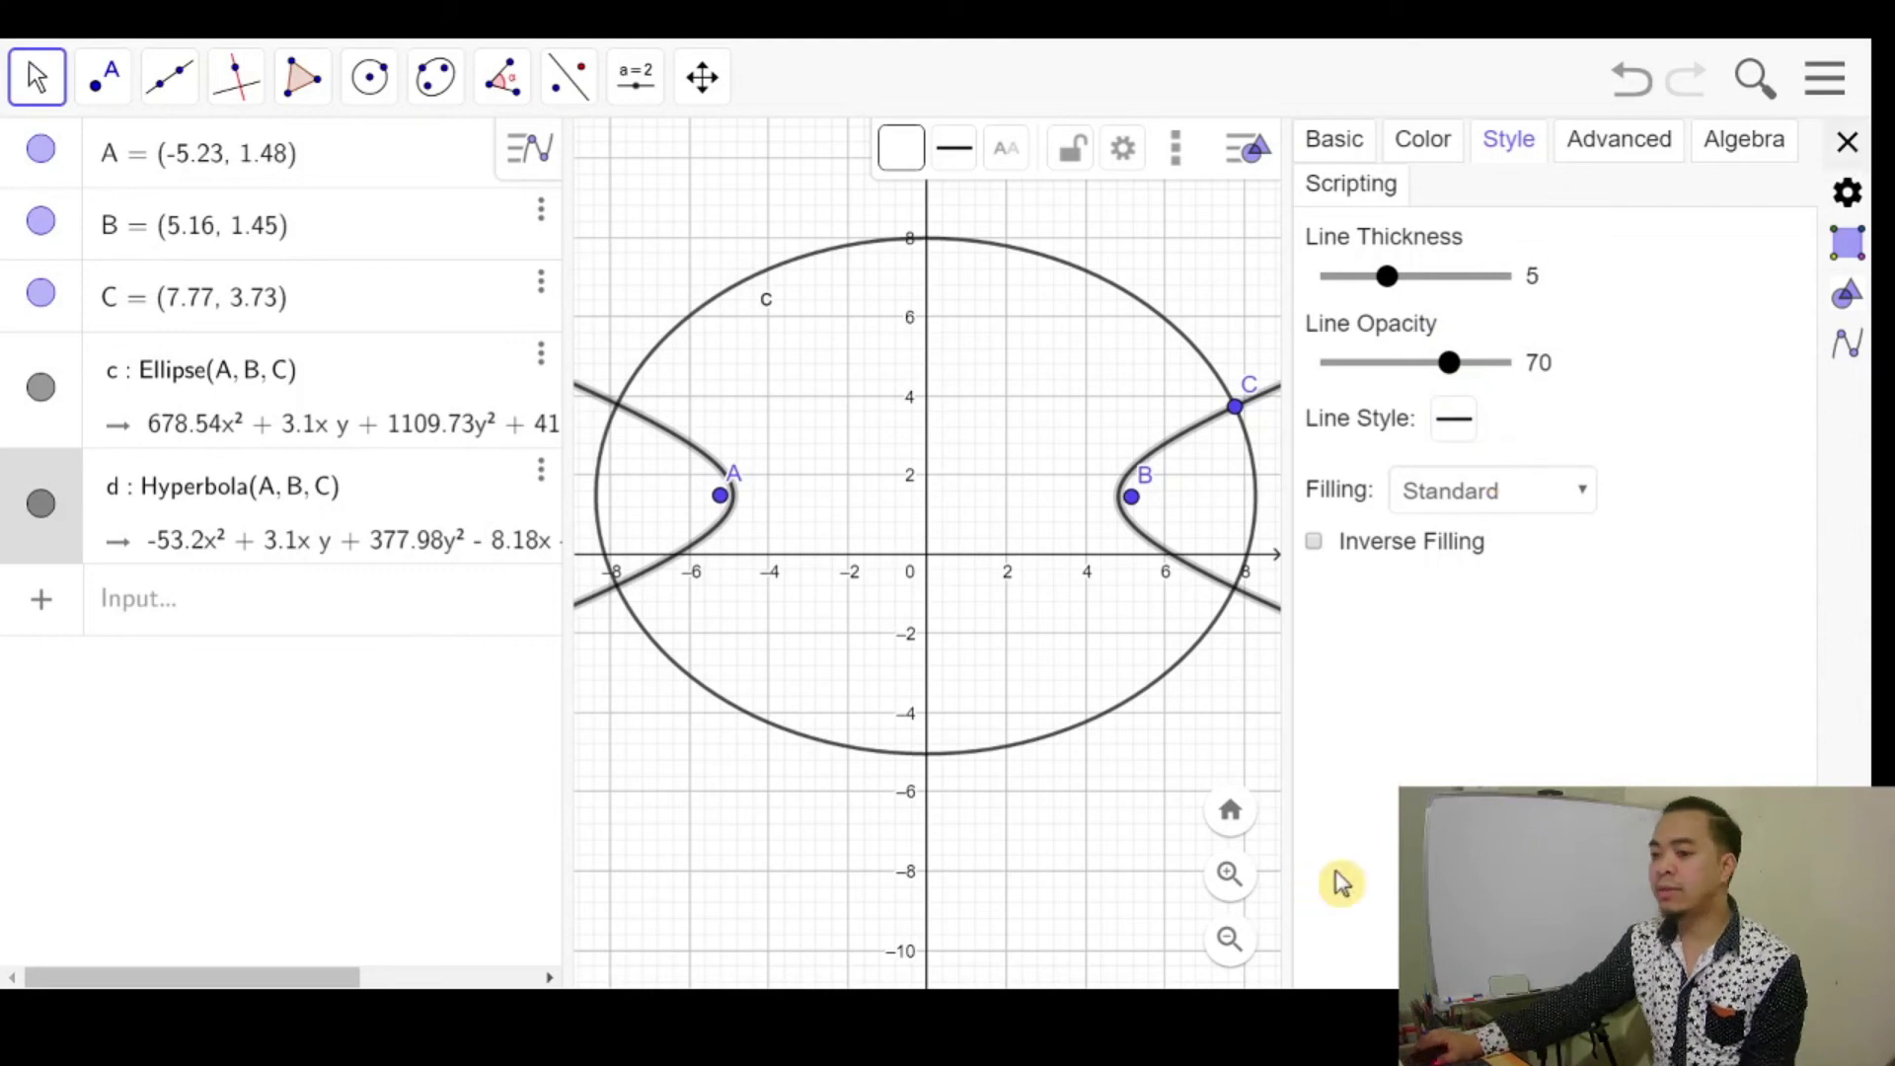
left_click(1847, 141)
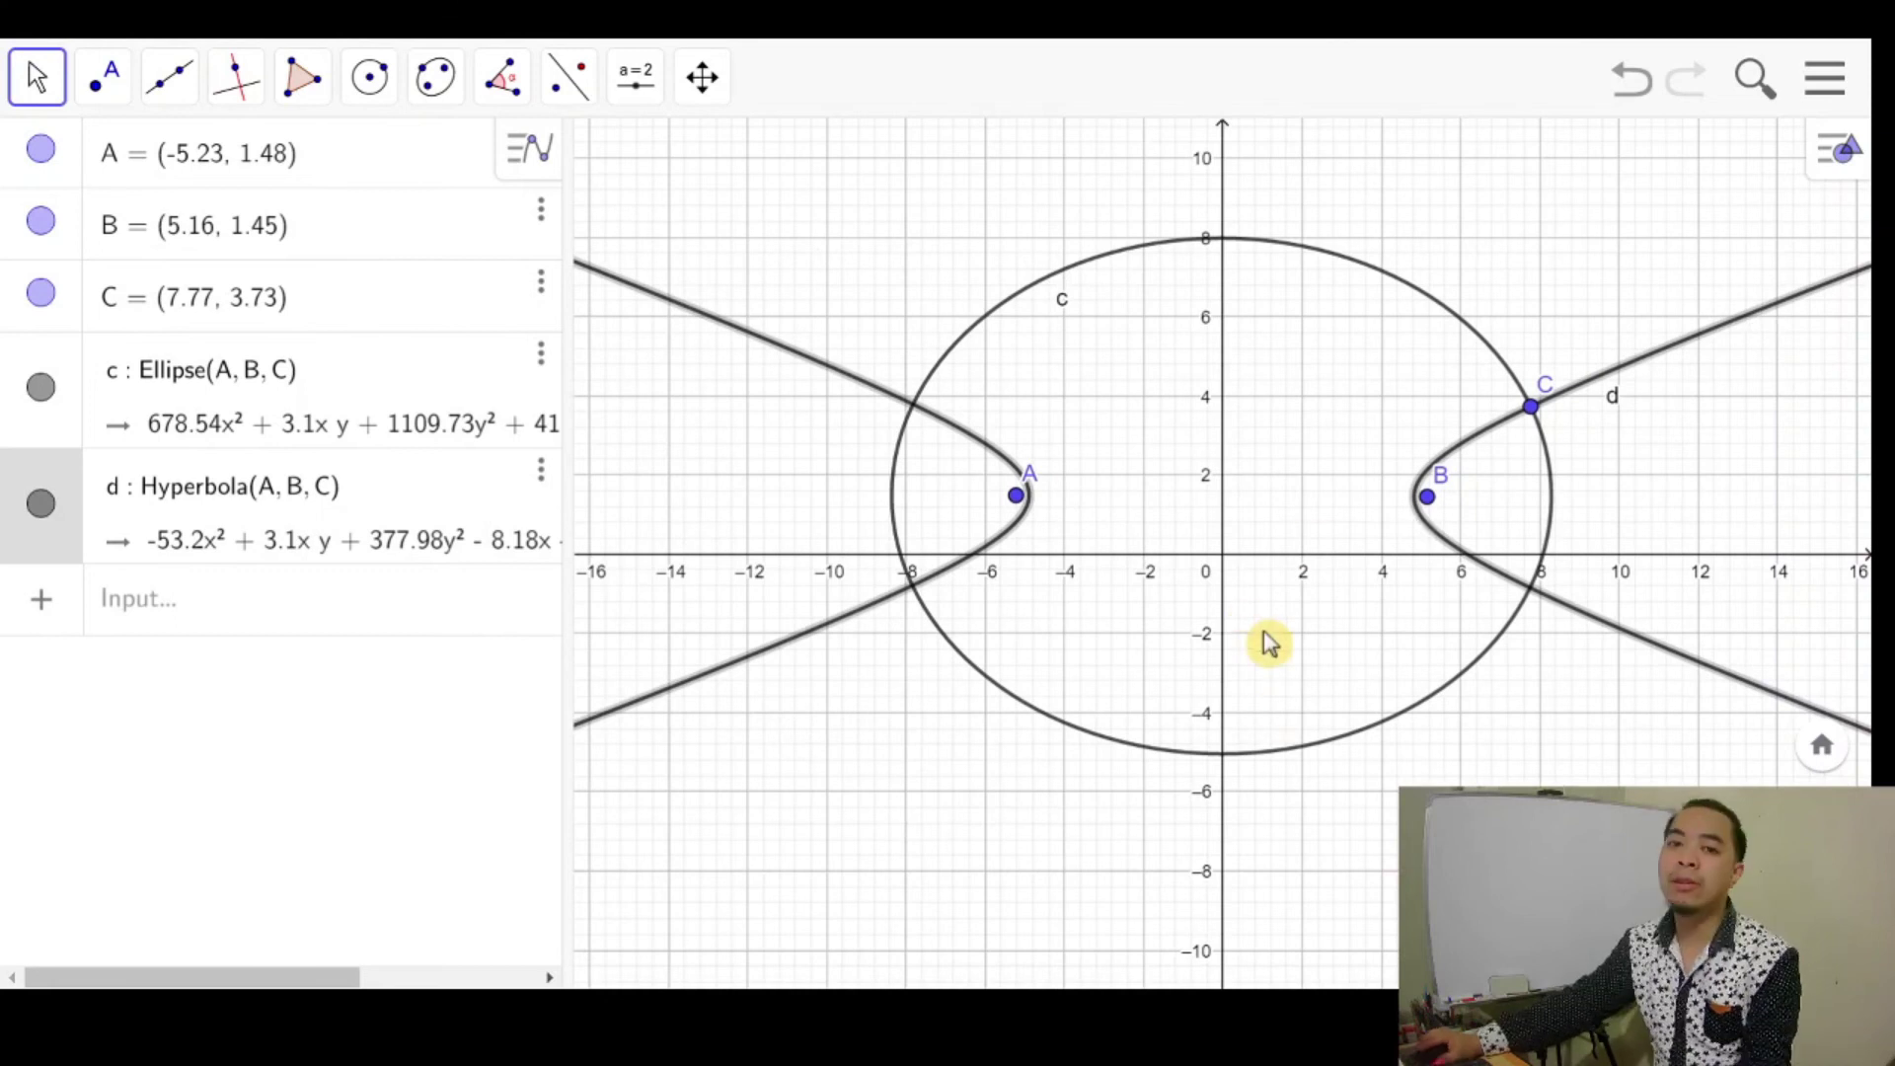
Look through the measurement tools, including Angle, Angle with Given Size, Area, Slope, Relation and Function Inspector.
left_click(506, 81)
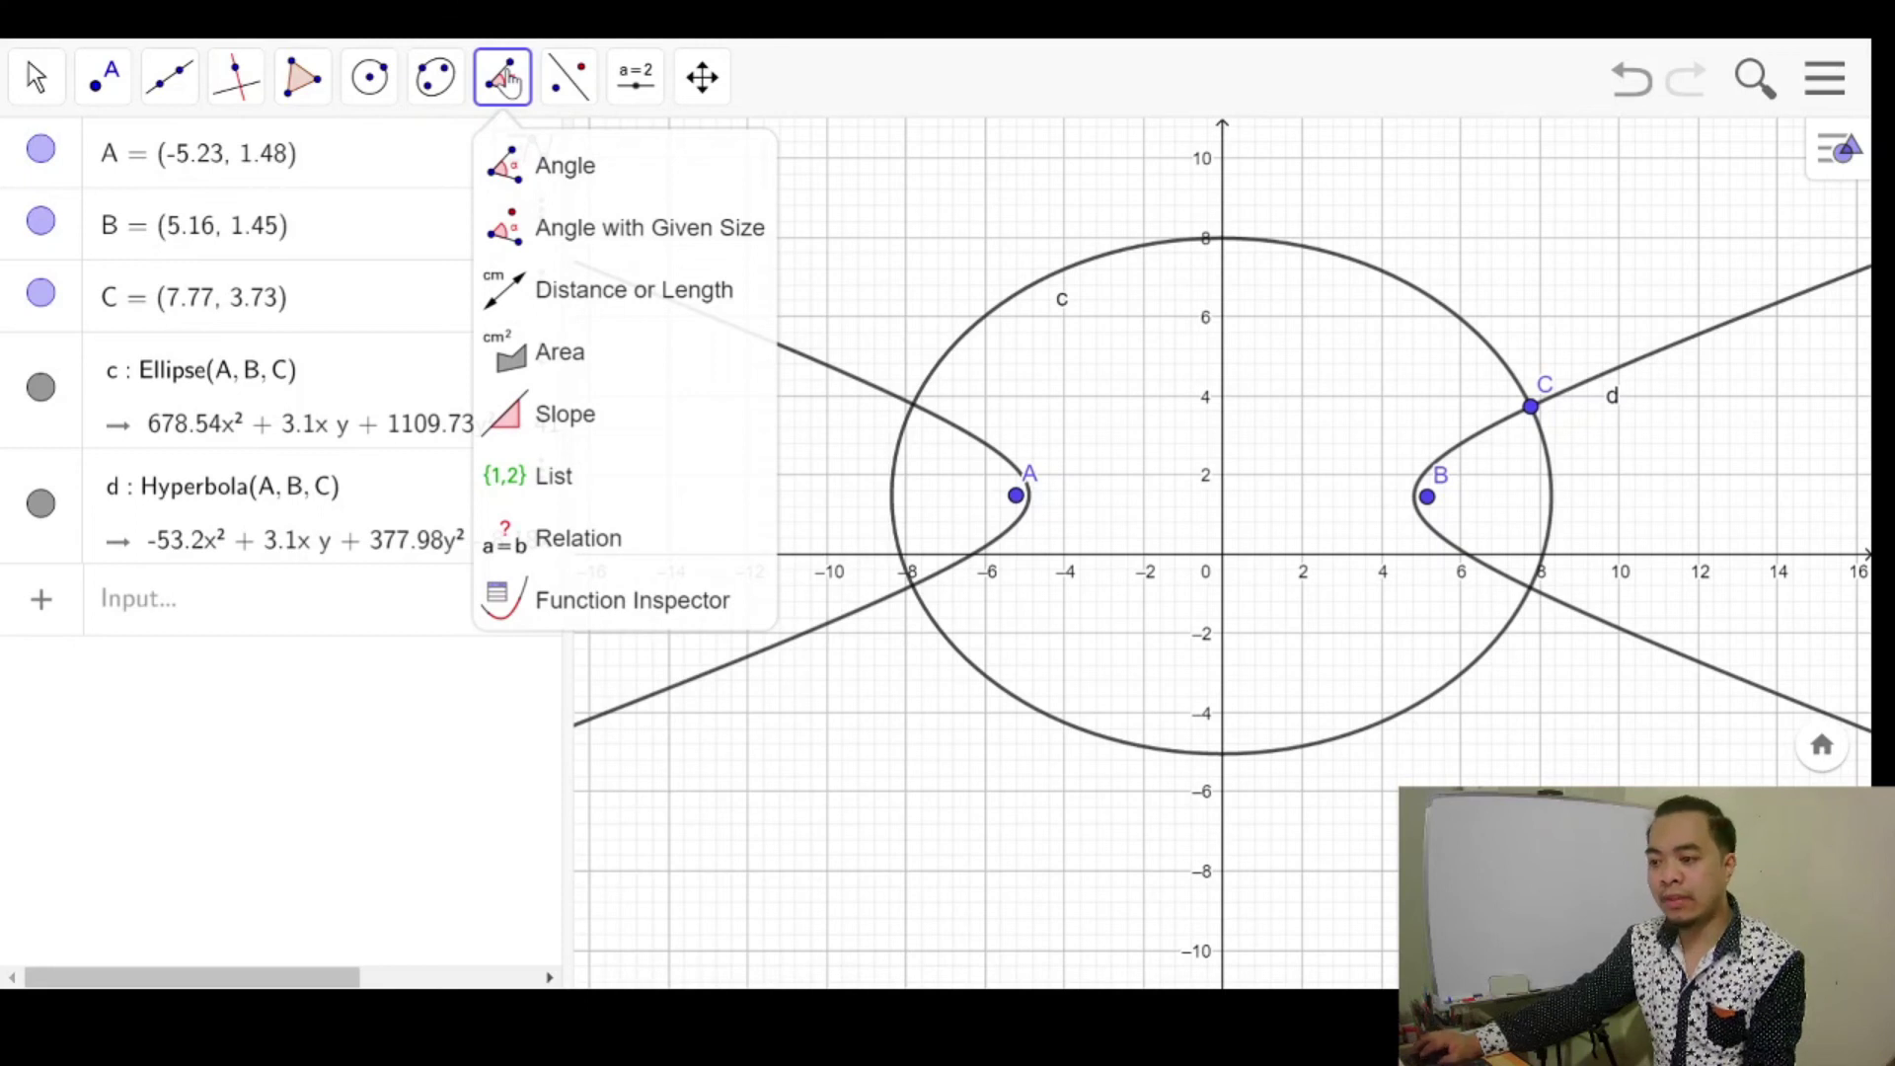
left_click(563, 178)
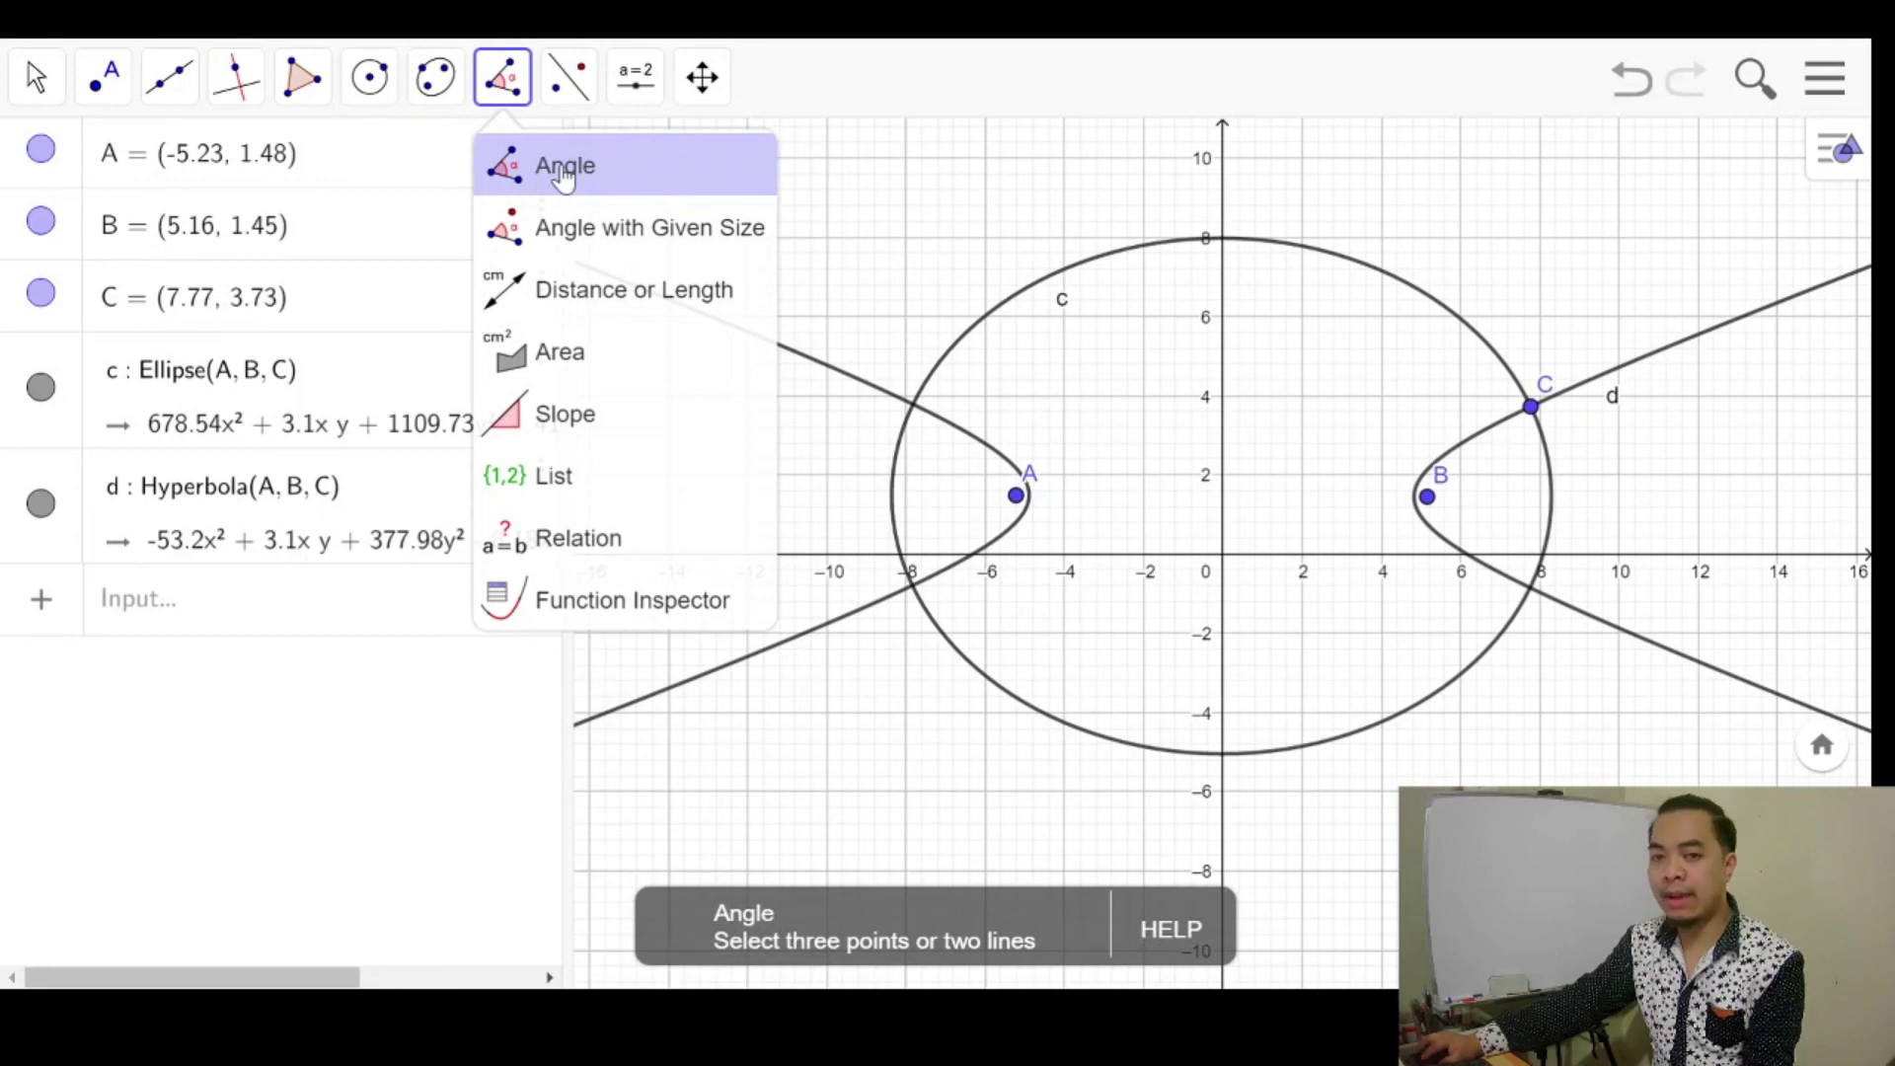
left_click(594, 251)
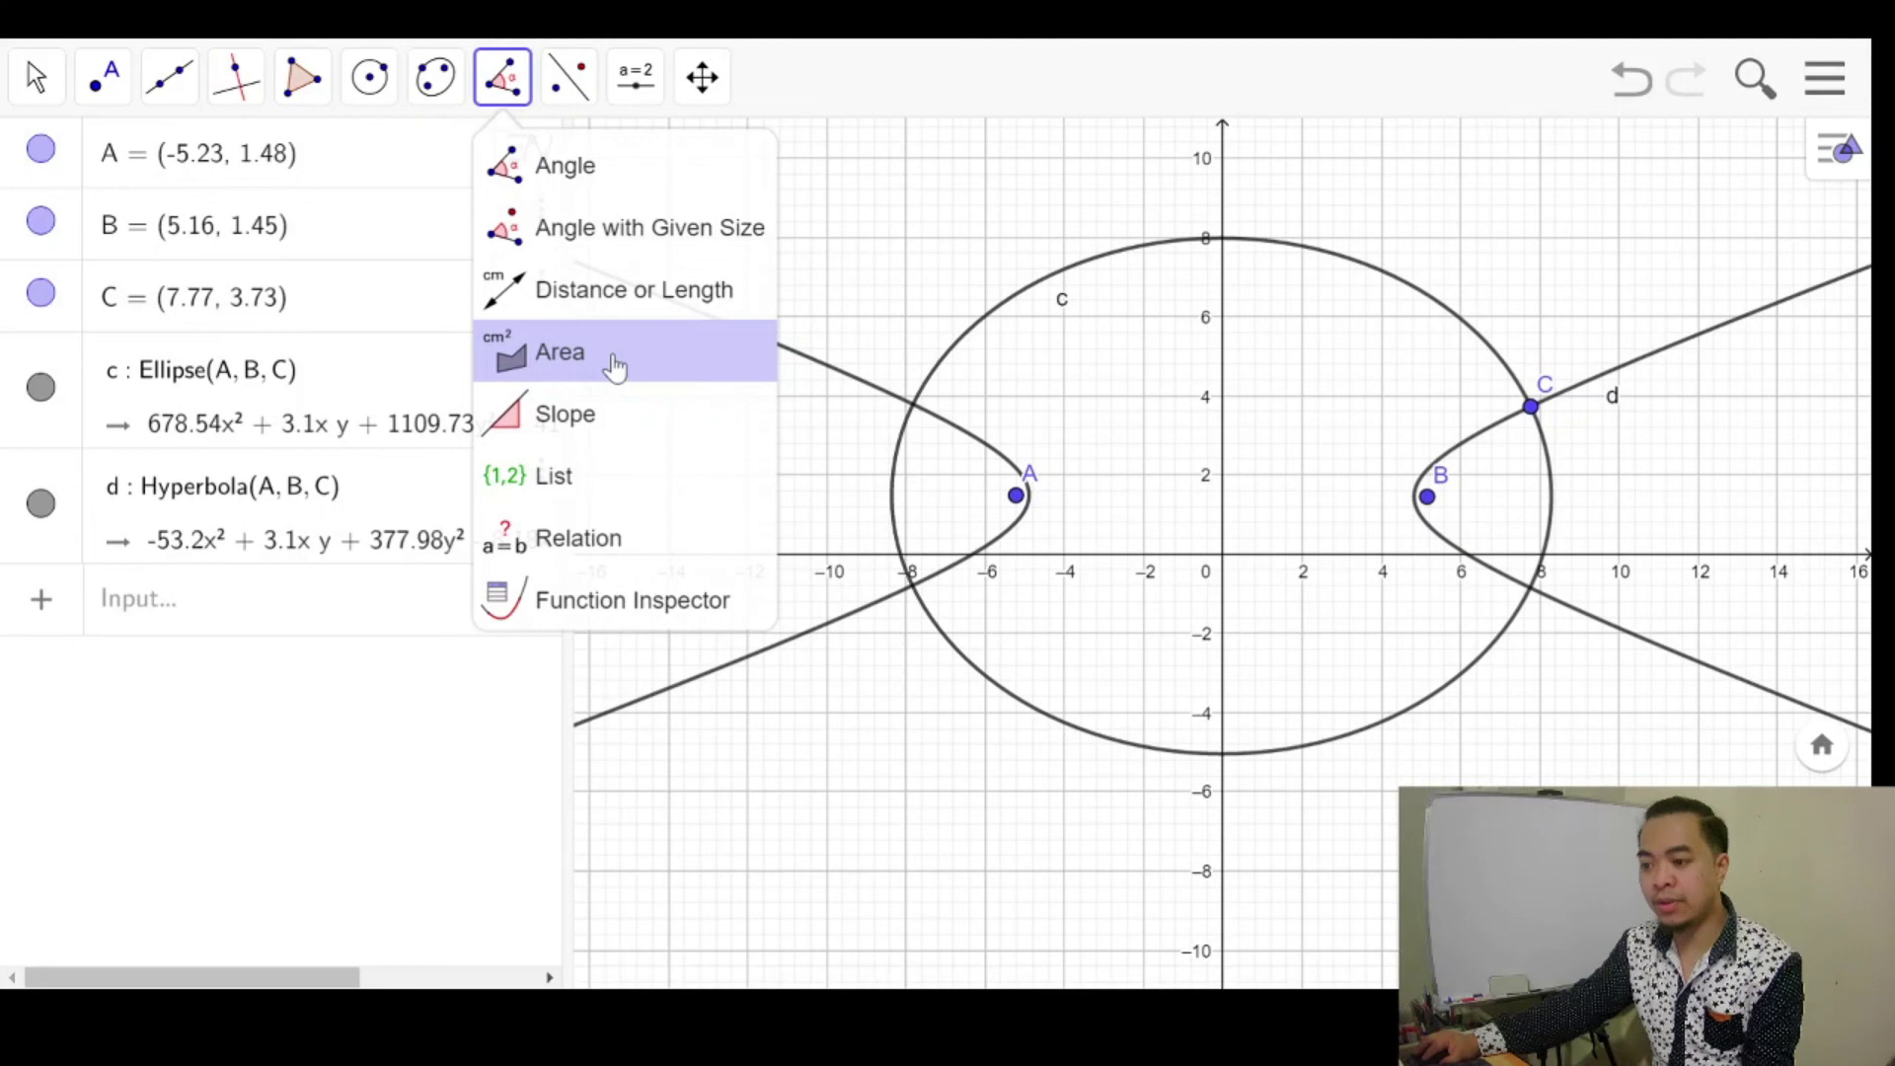
left_click(586, 419)
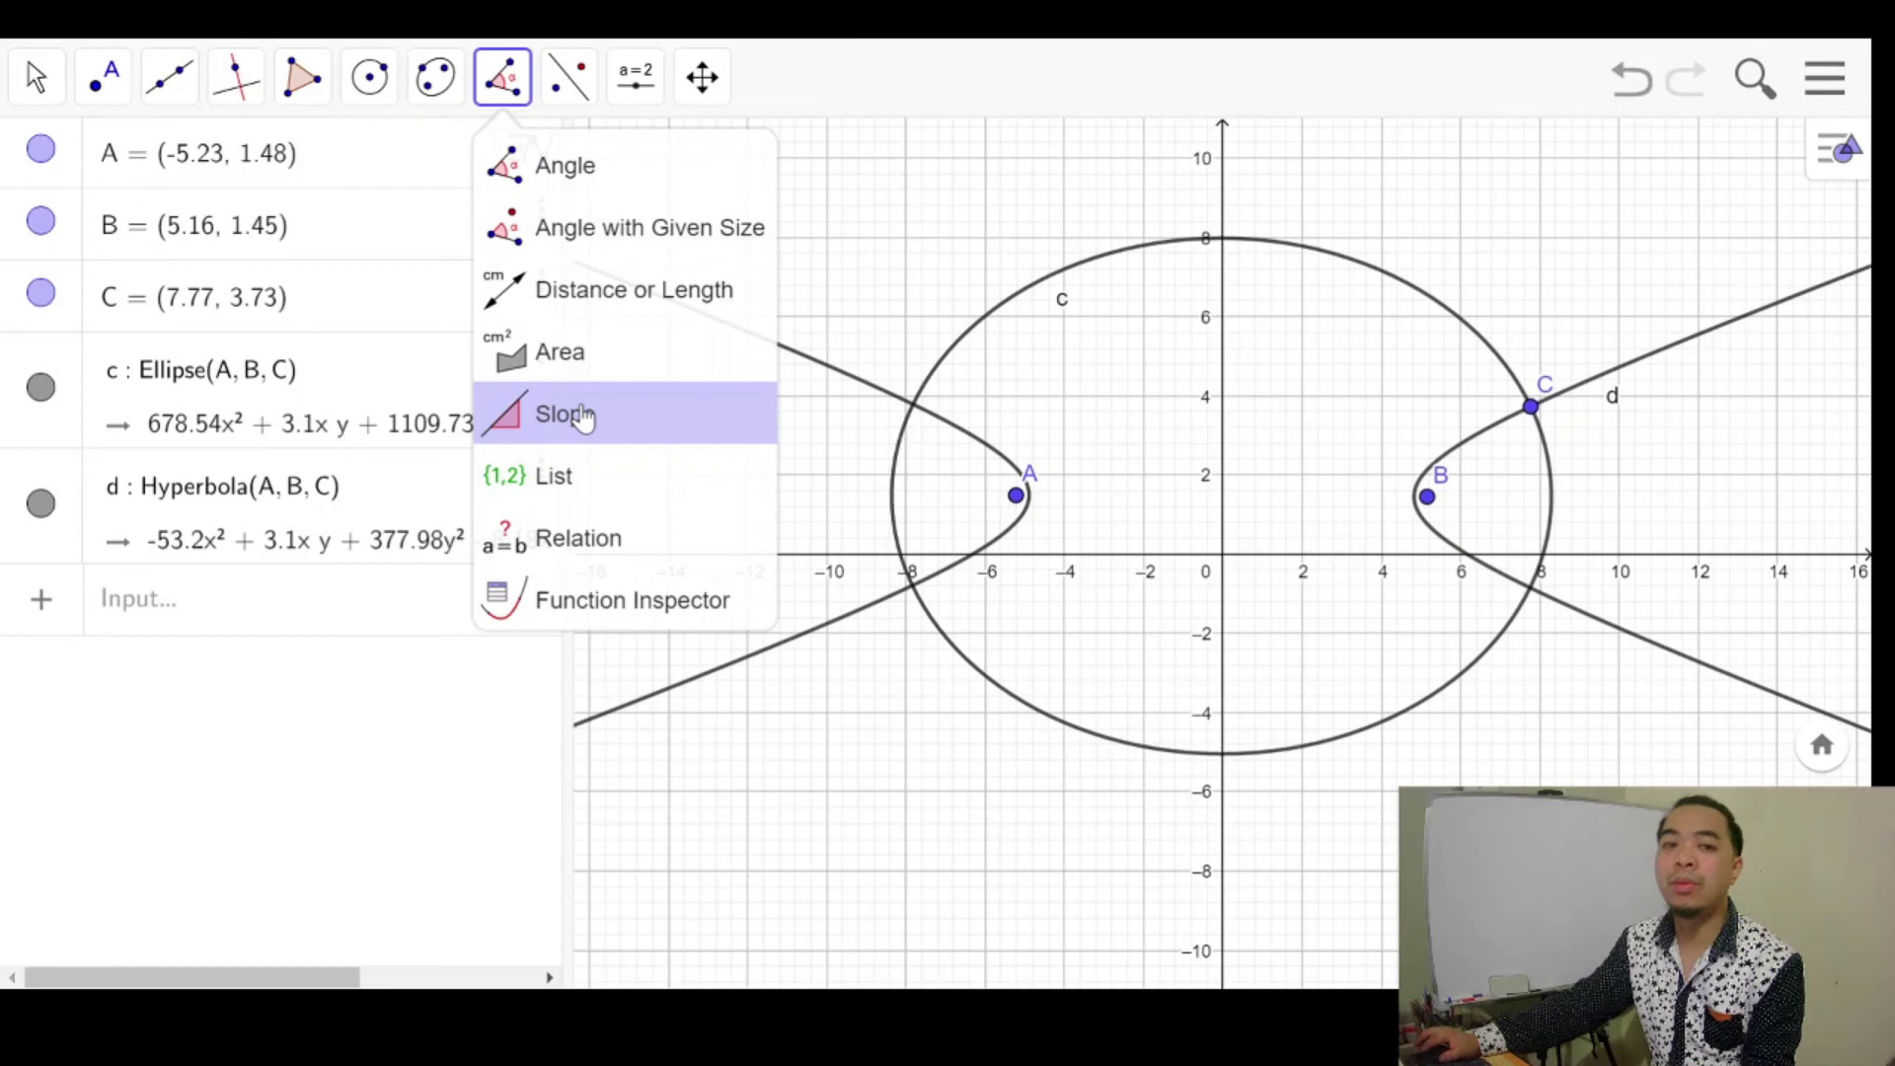
left_click(578, 558)
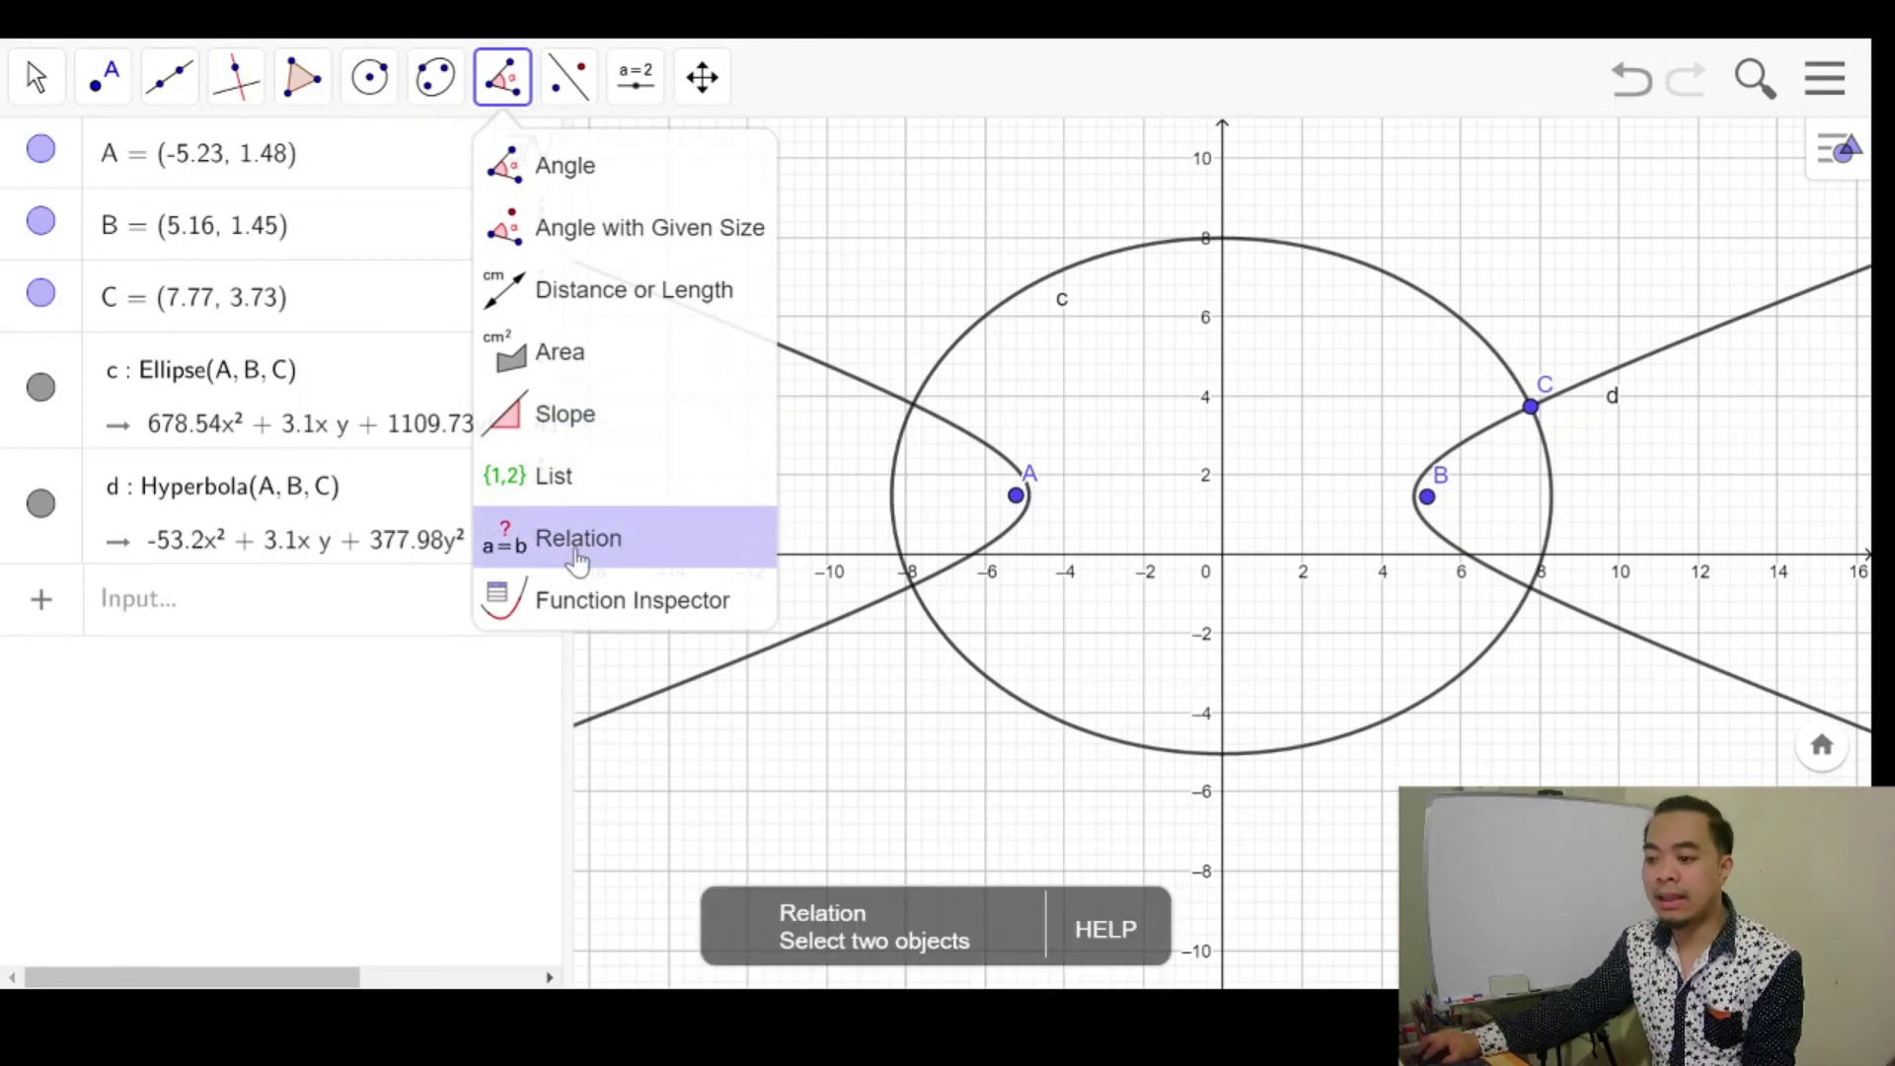
left_click(624, 501)
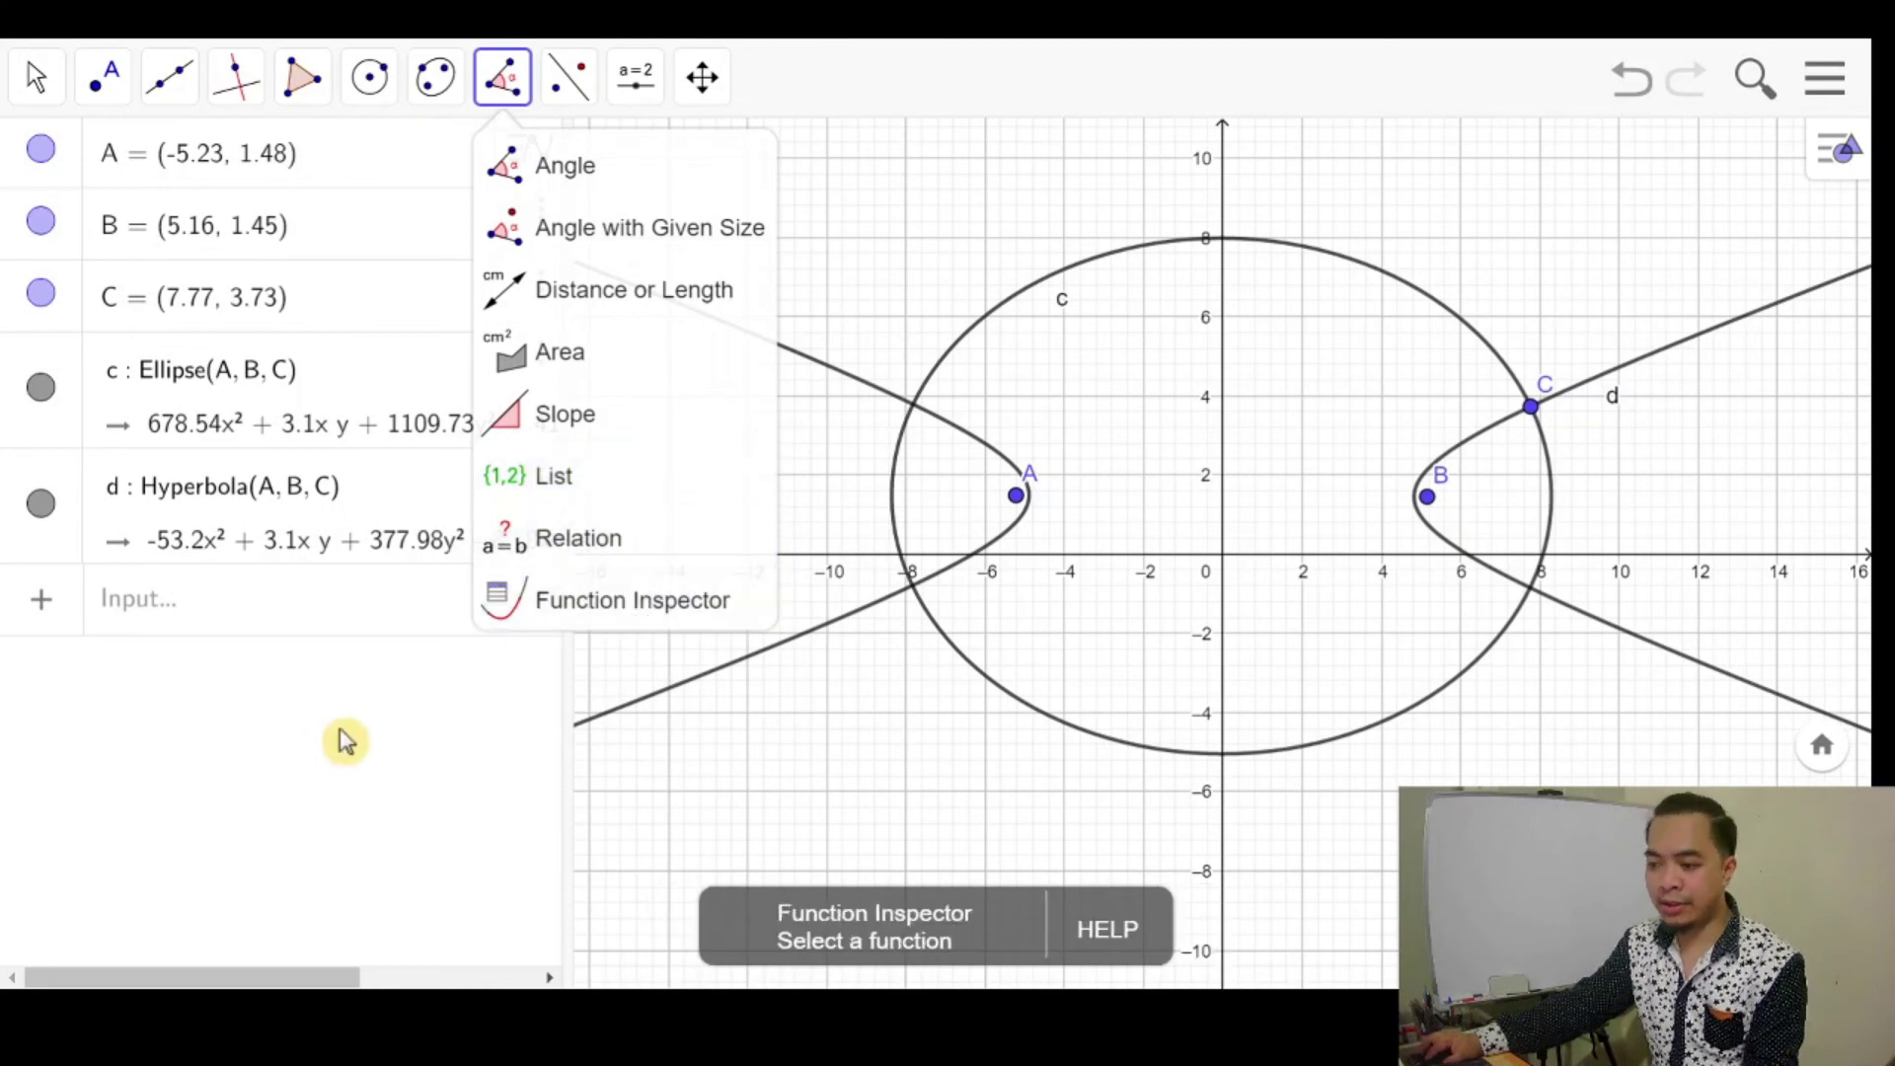
left_click(735, 380)
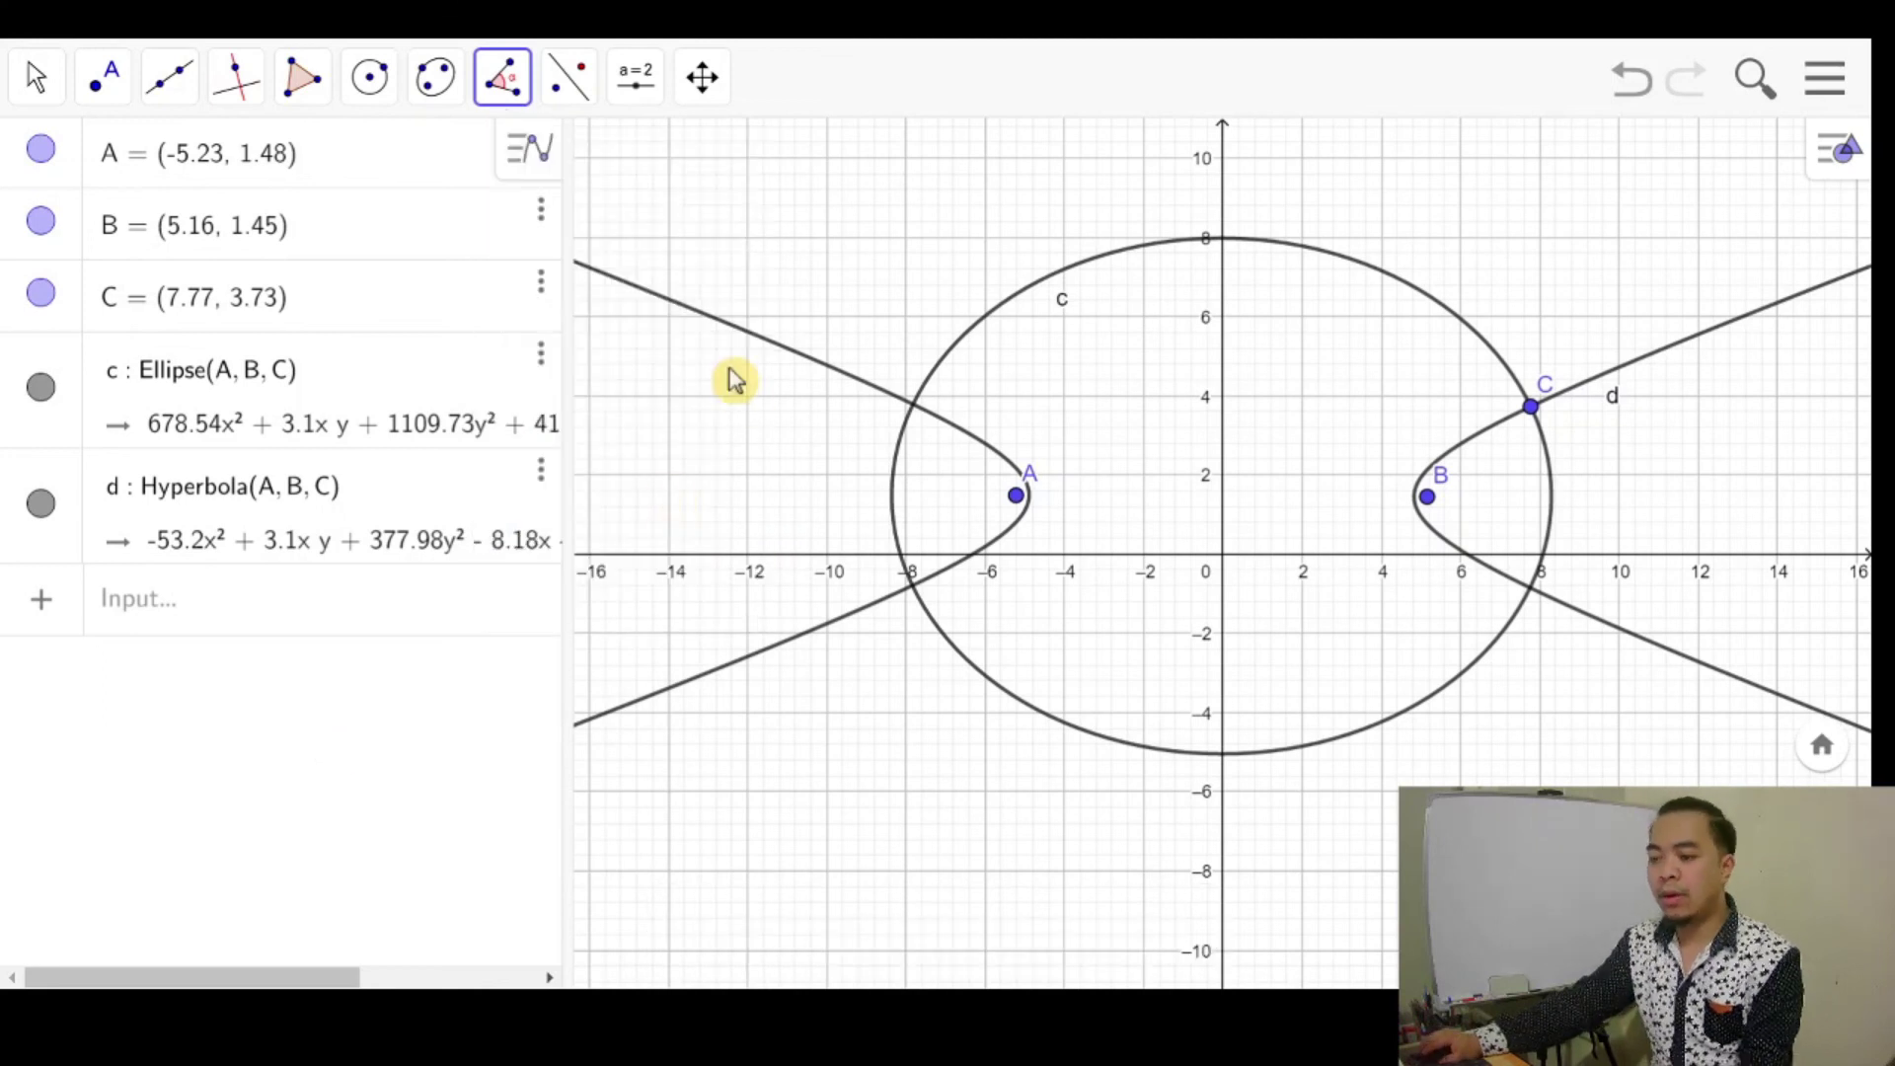
Measure the angle with vertex B from point A to point C using the Angle tool.
left_click(503, 93)
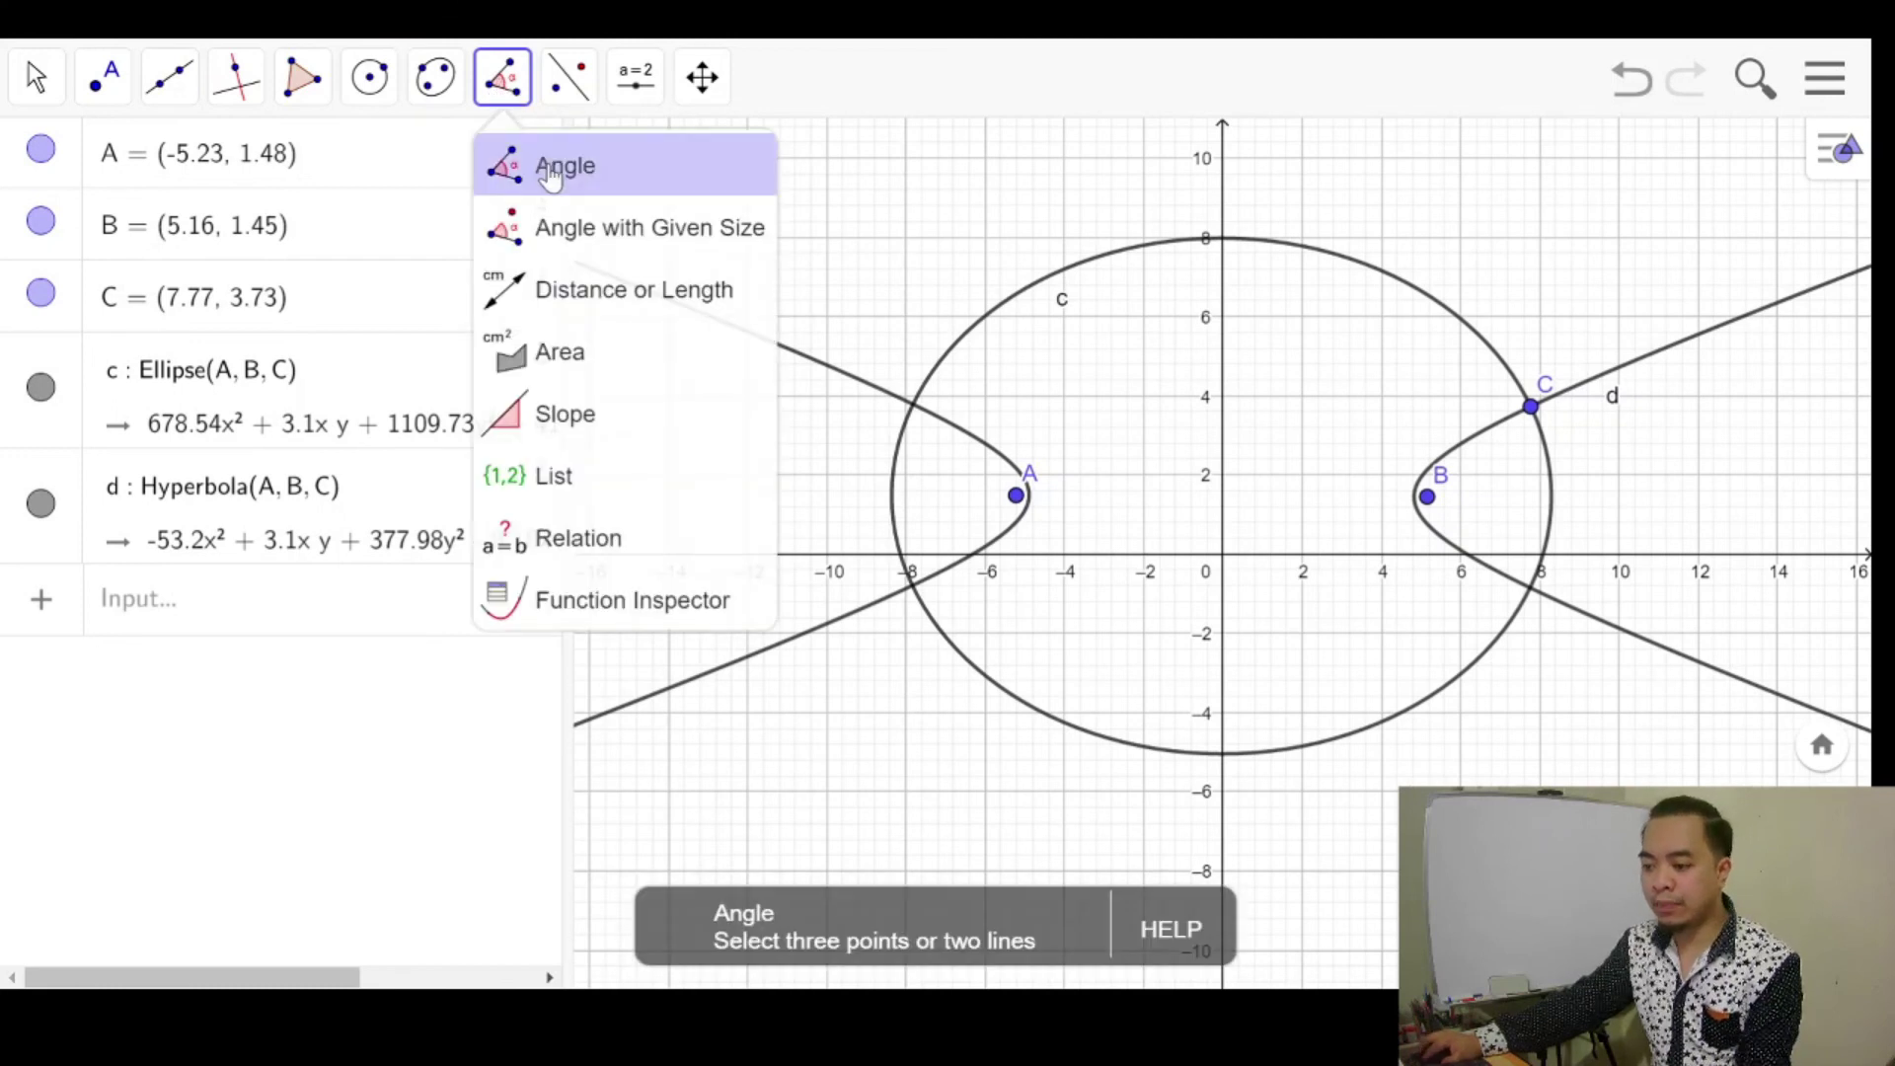
left_click(909, 390)
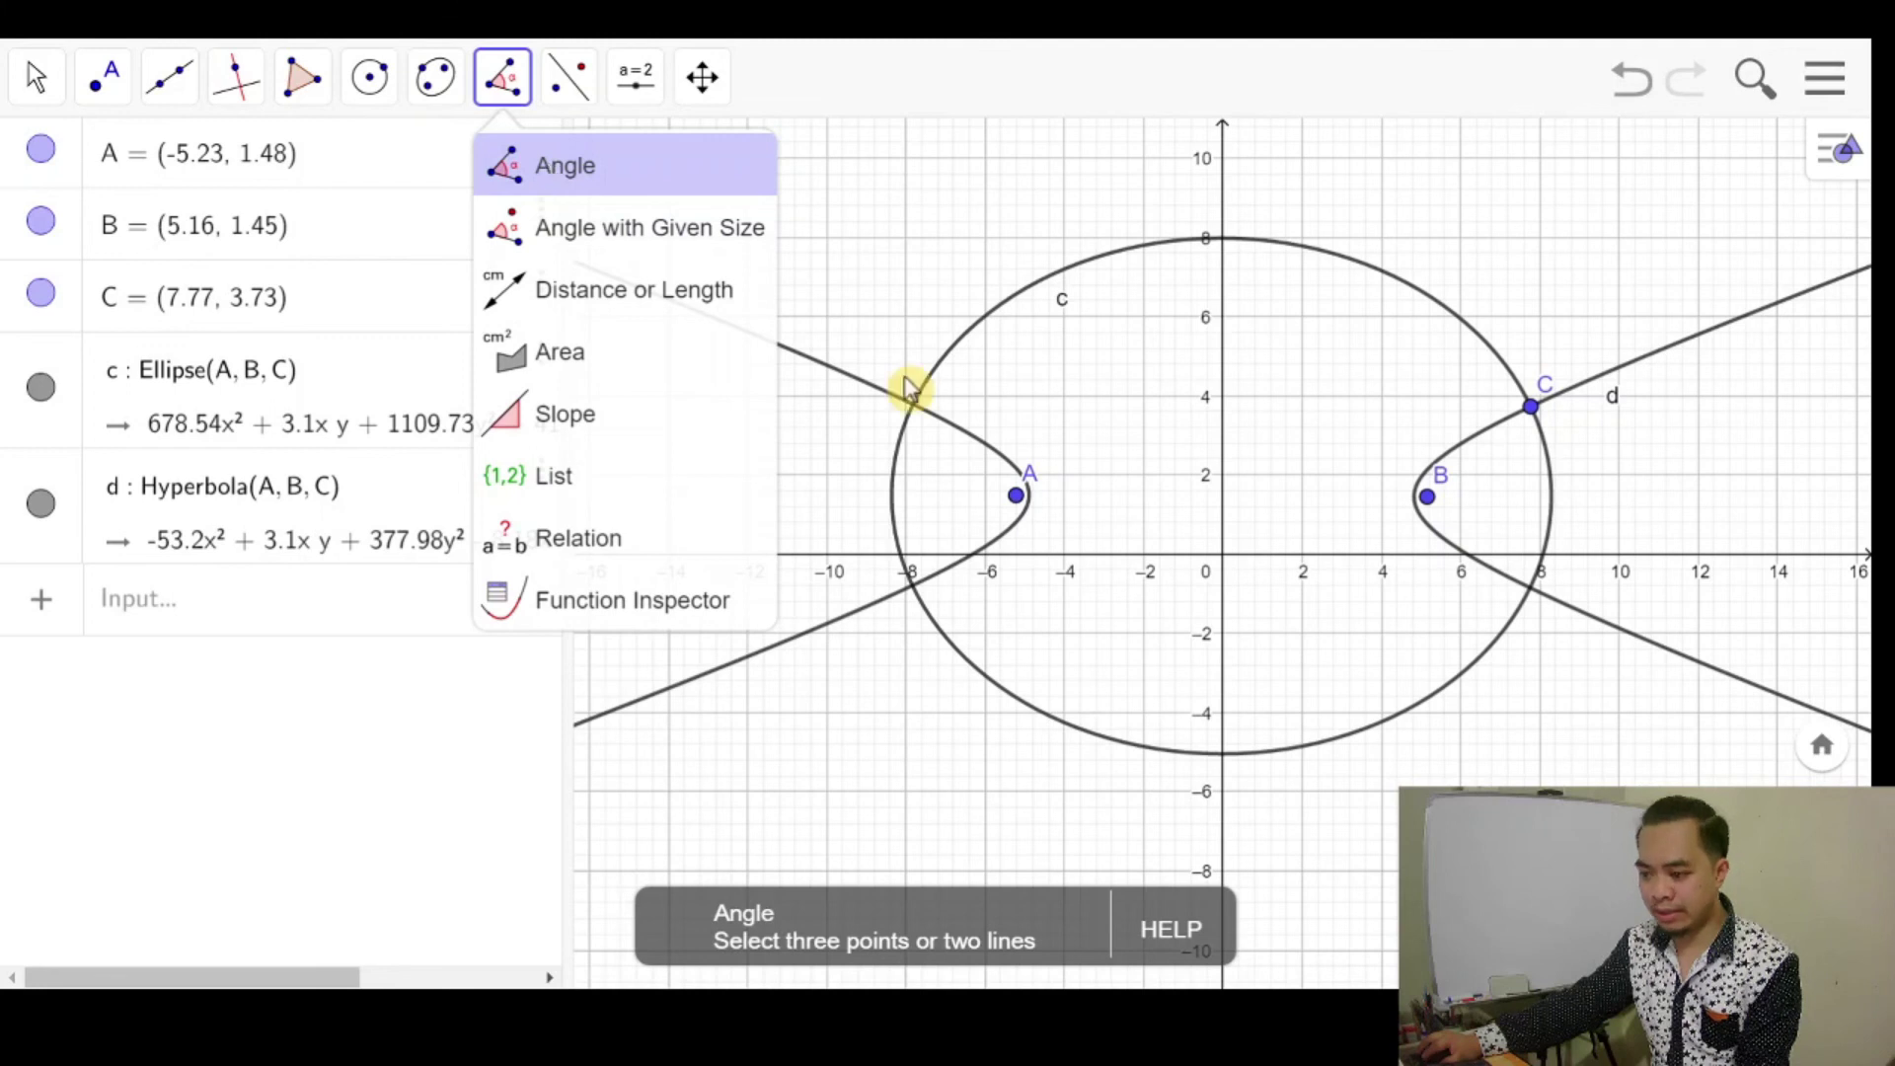
left_click(1017, 497)
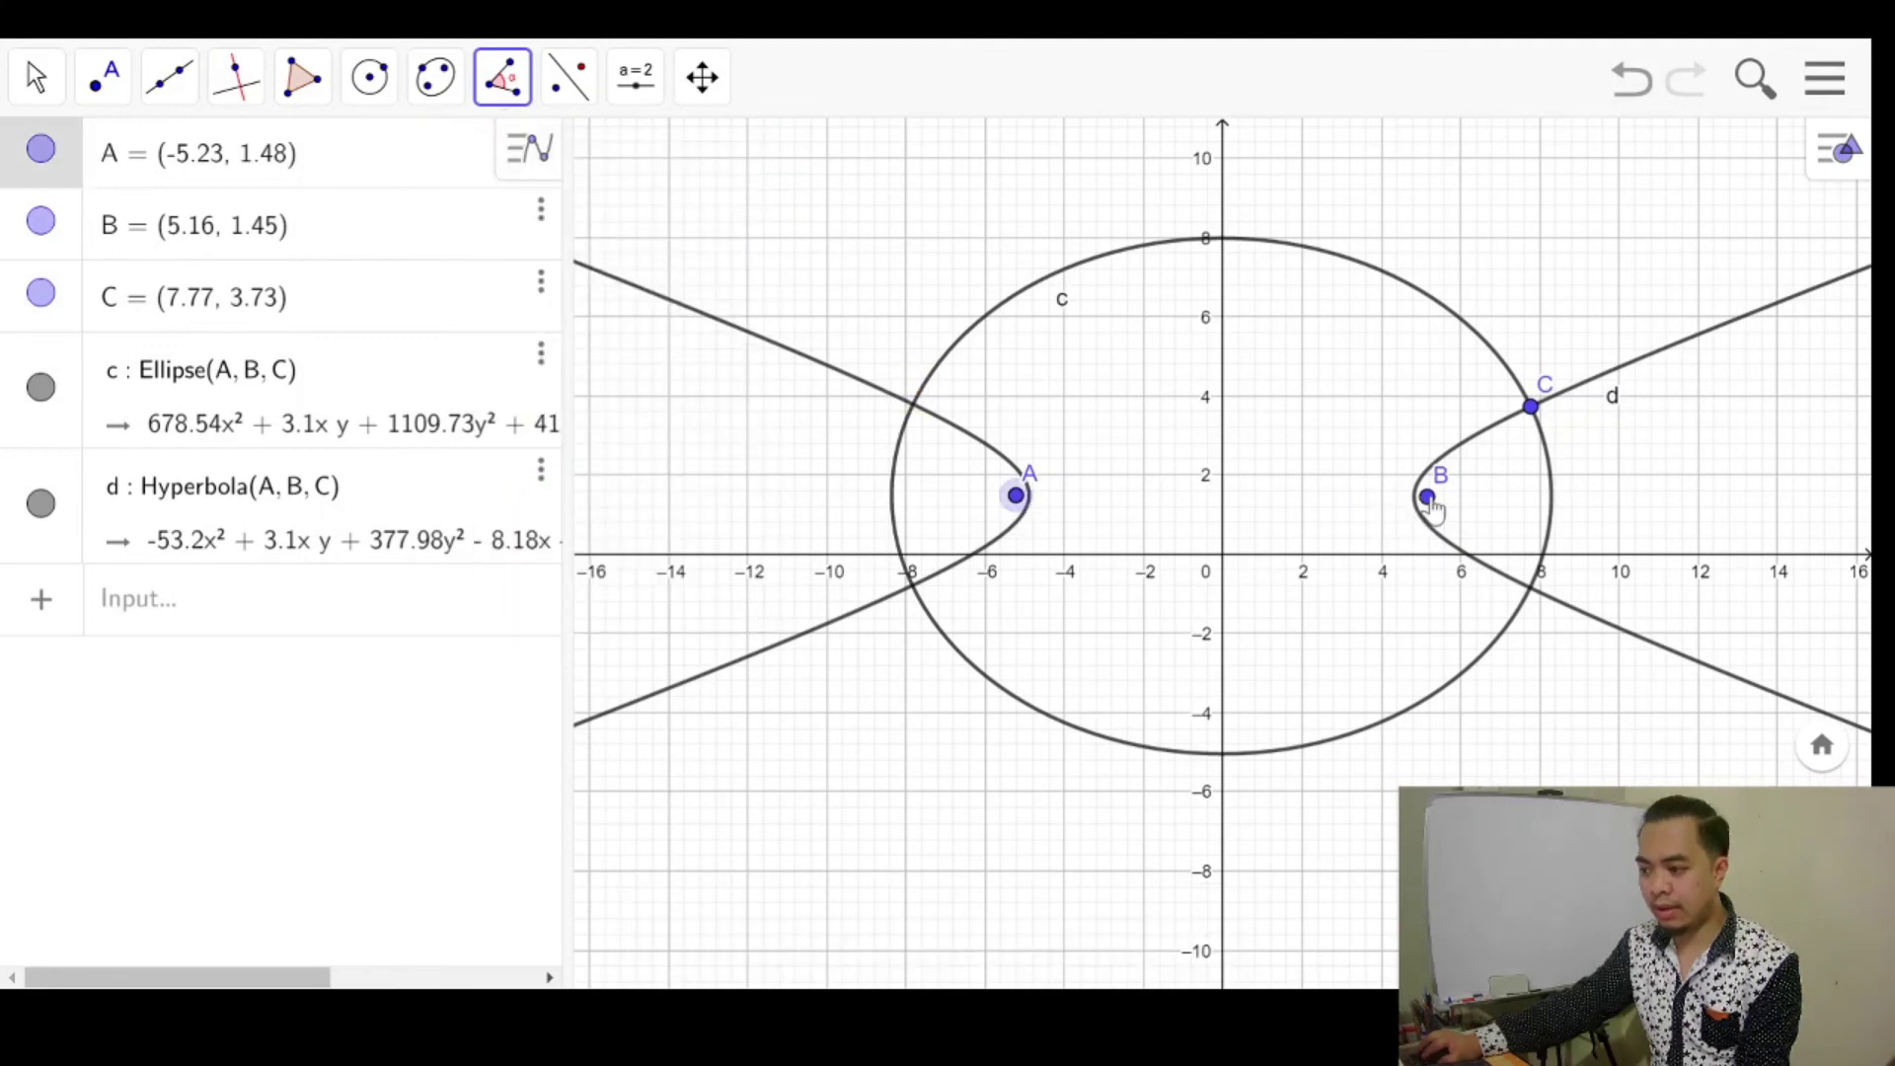
left_click(1429, 499)
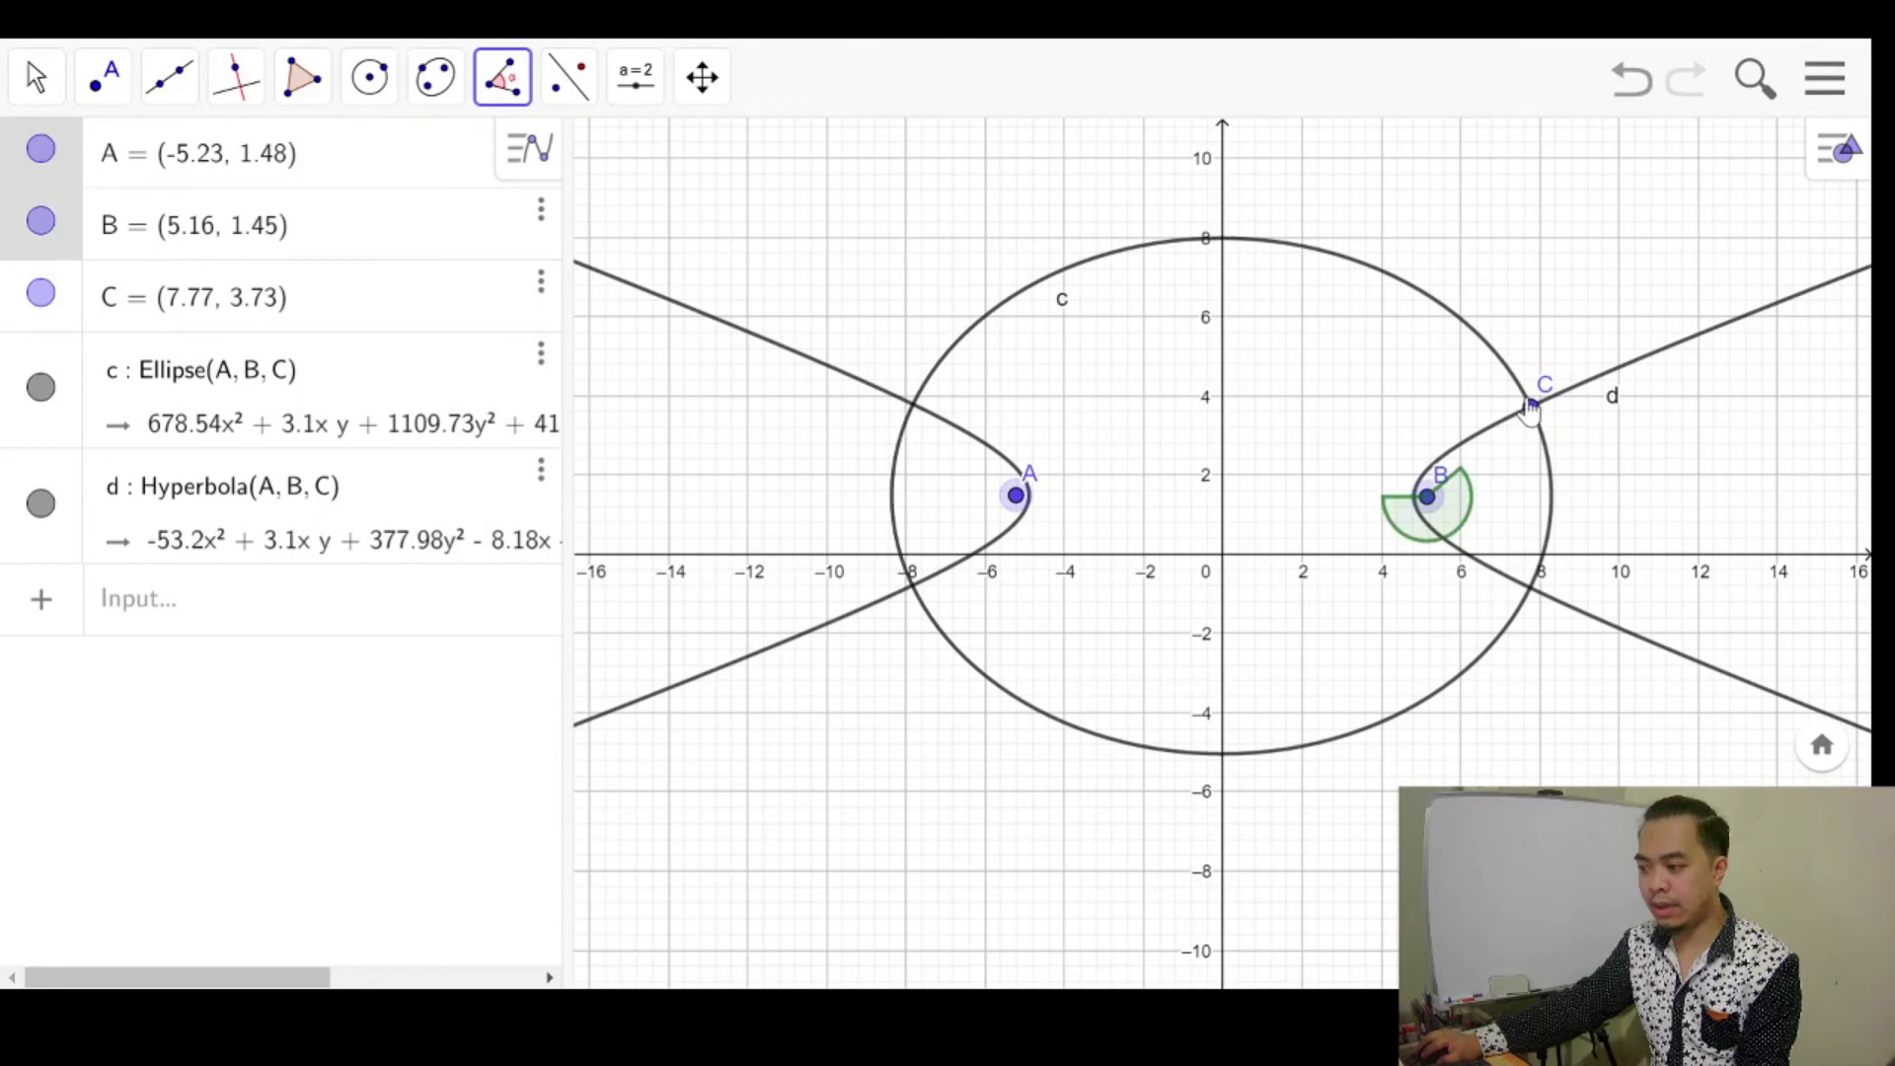
left_click(1531, 409)
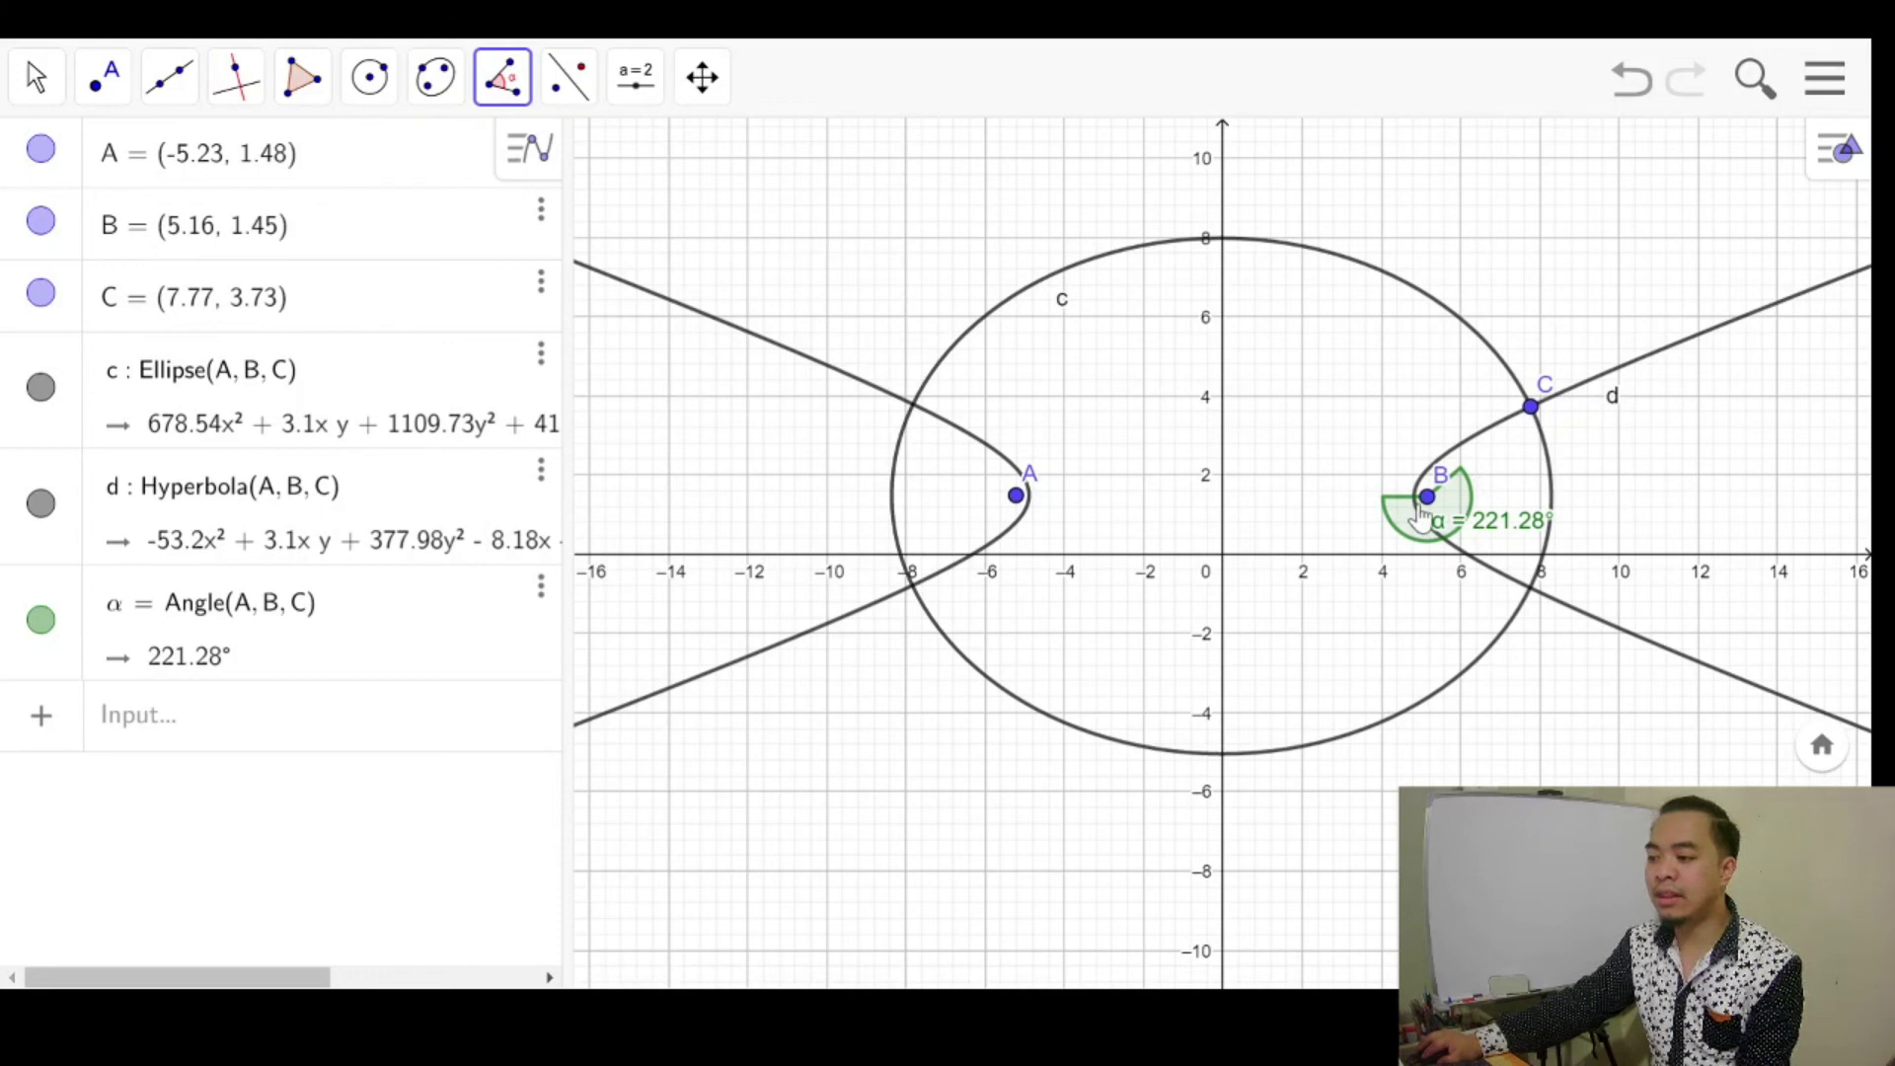
Construct a 45° counterclockwise angle with leg point B and vertex A using Angle with Given Size.
scroll(1382, 516, "down", 2)
left_click(491, 94)
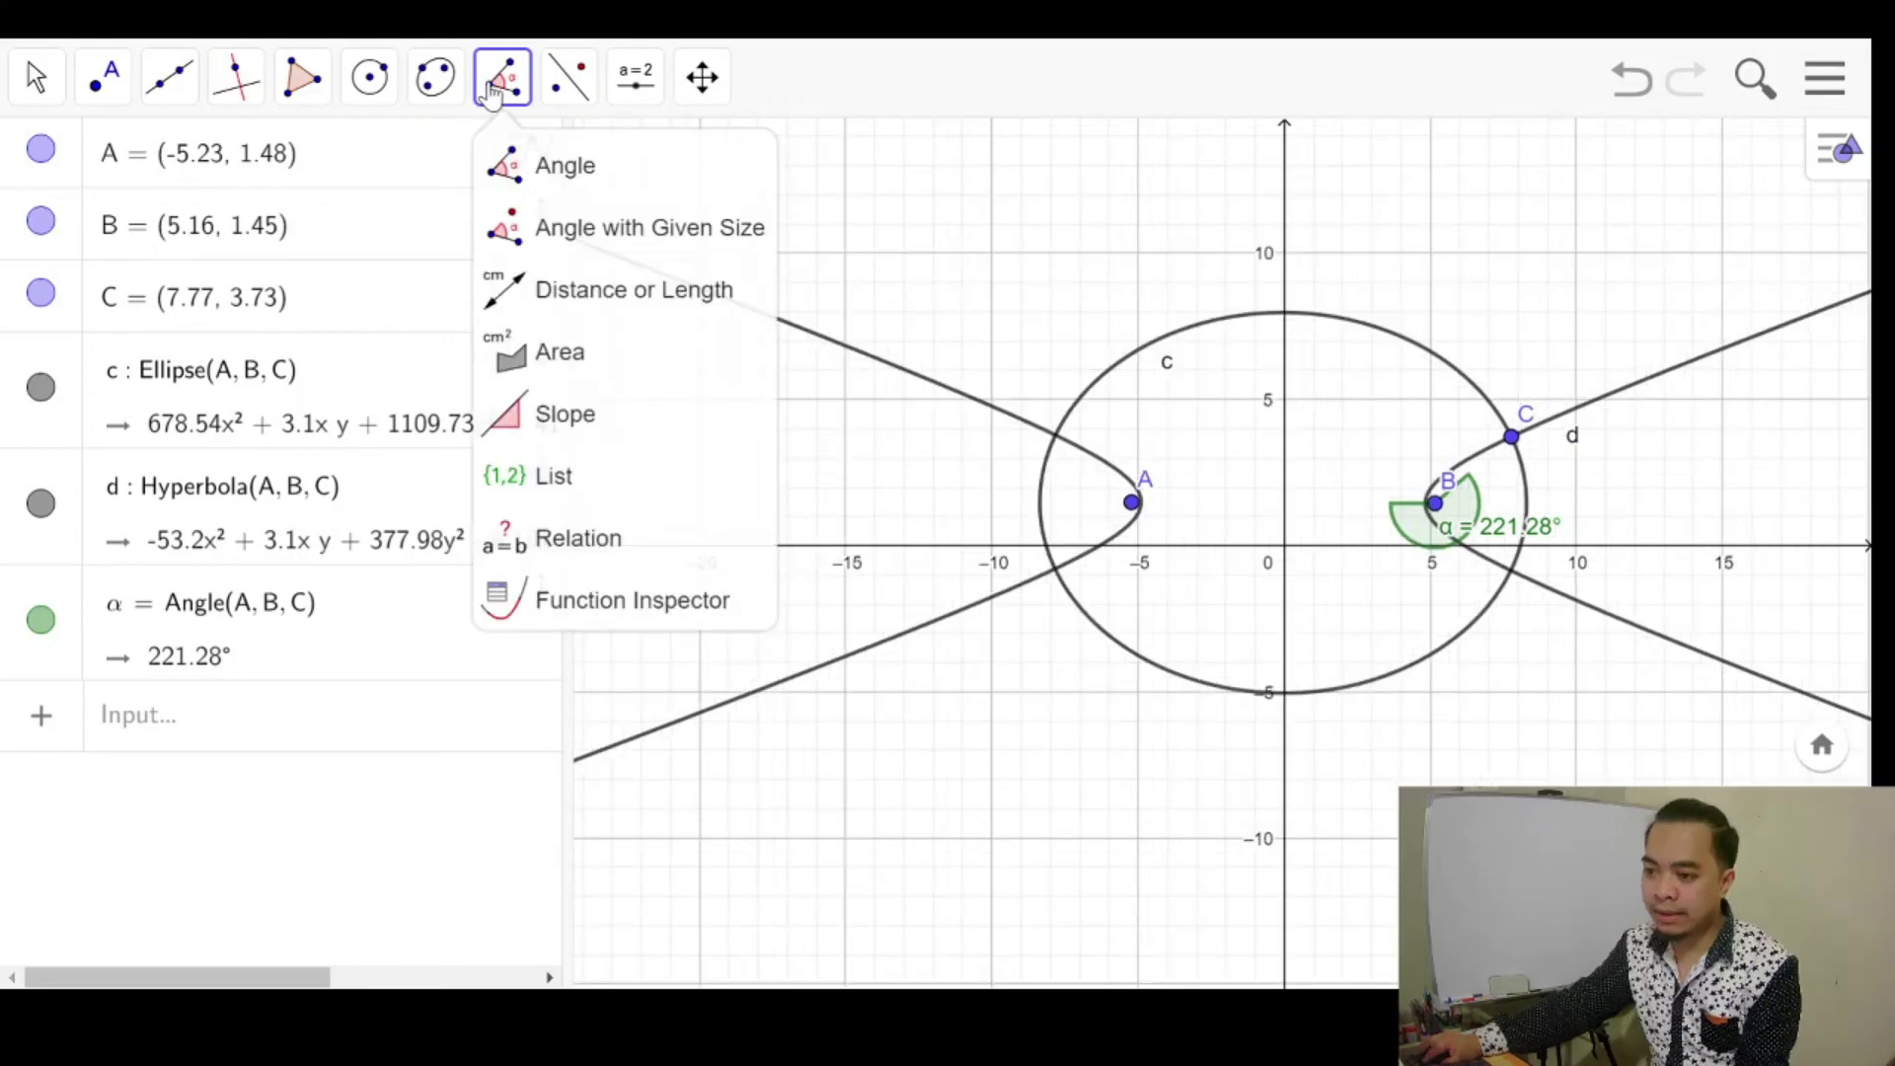
left_click(592, 236)
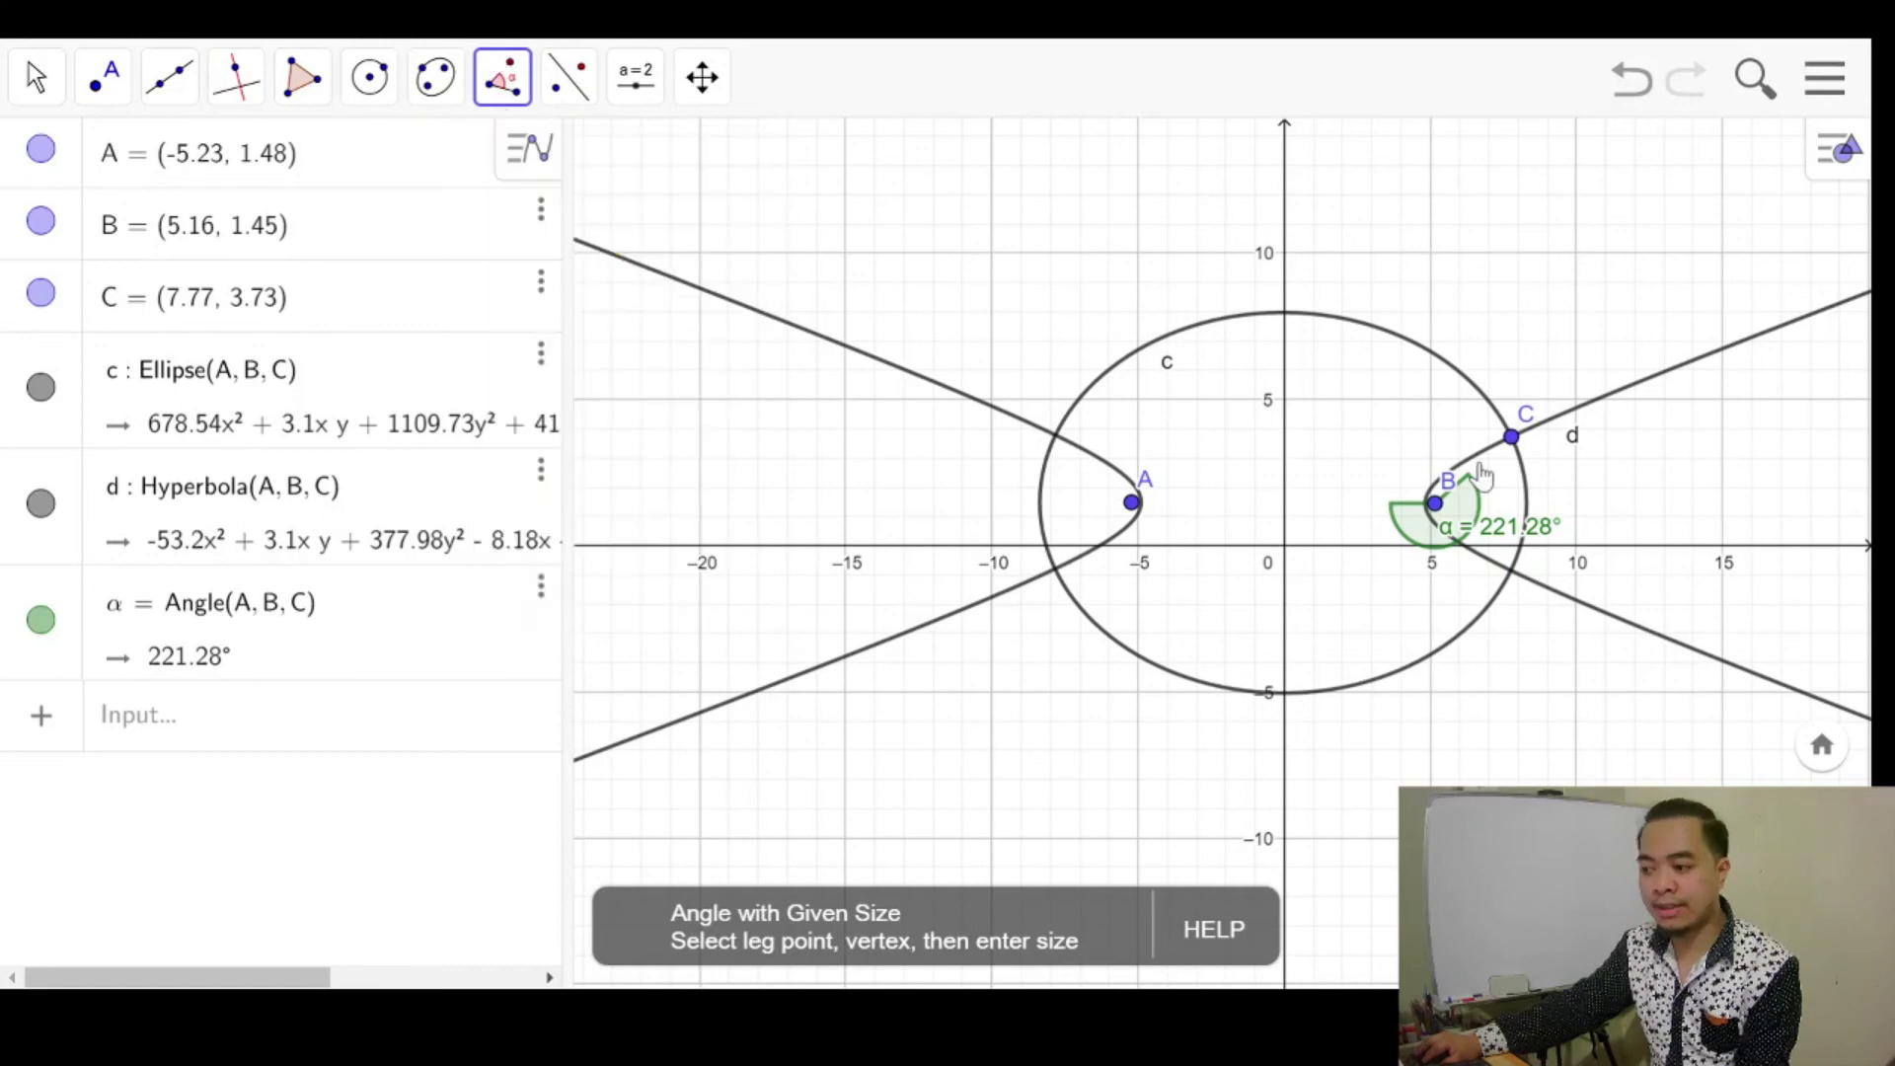
left_click(1436, 505)
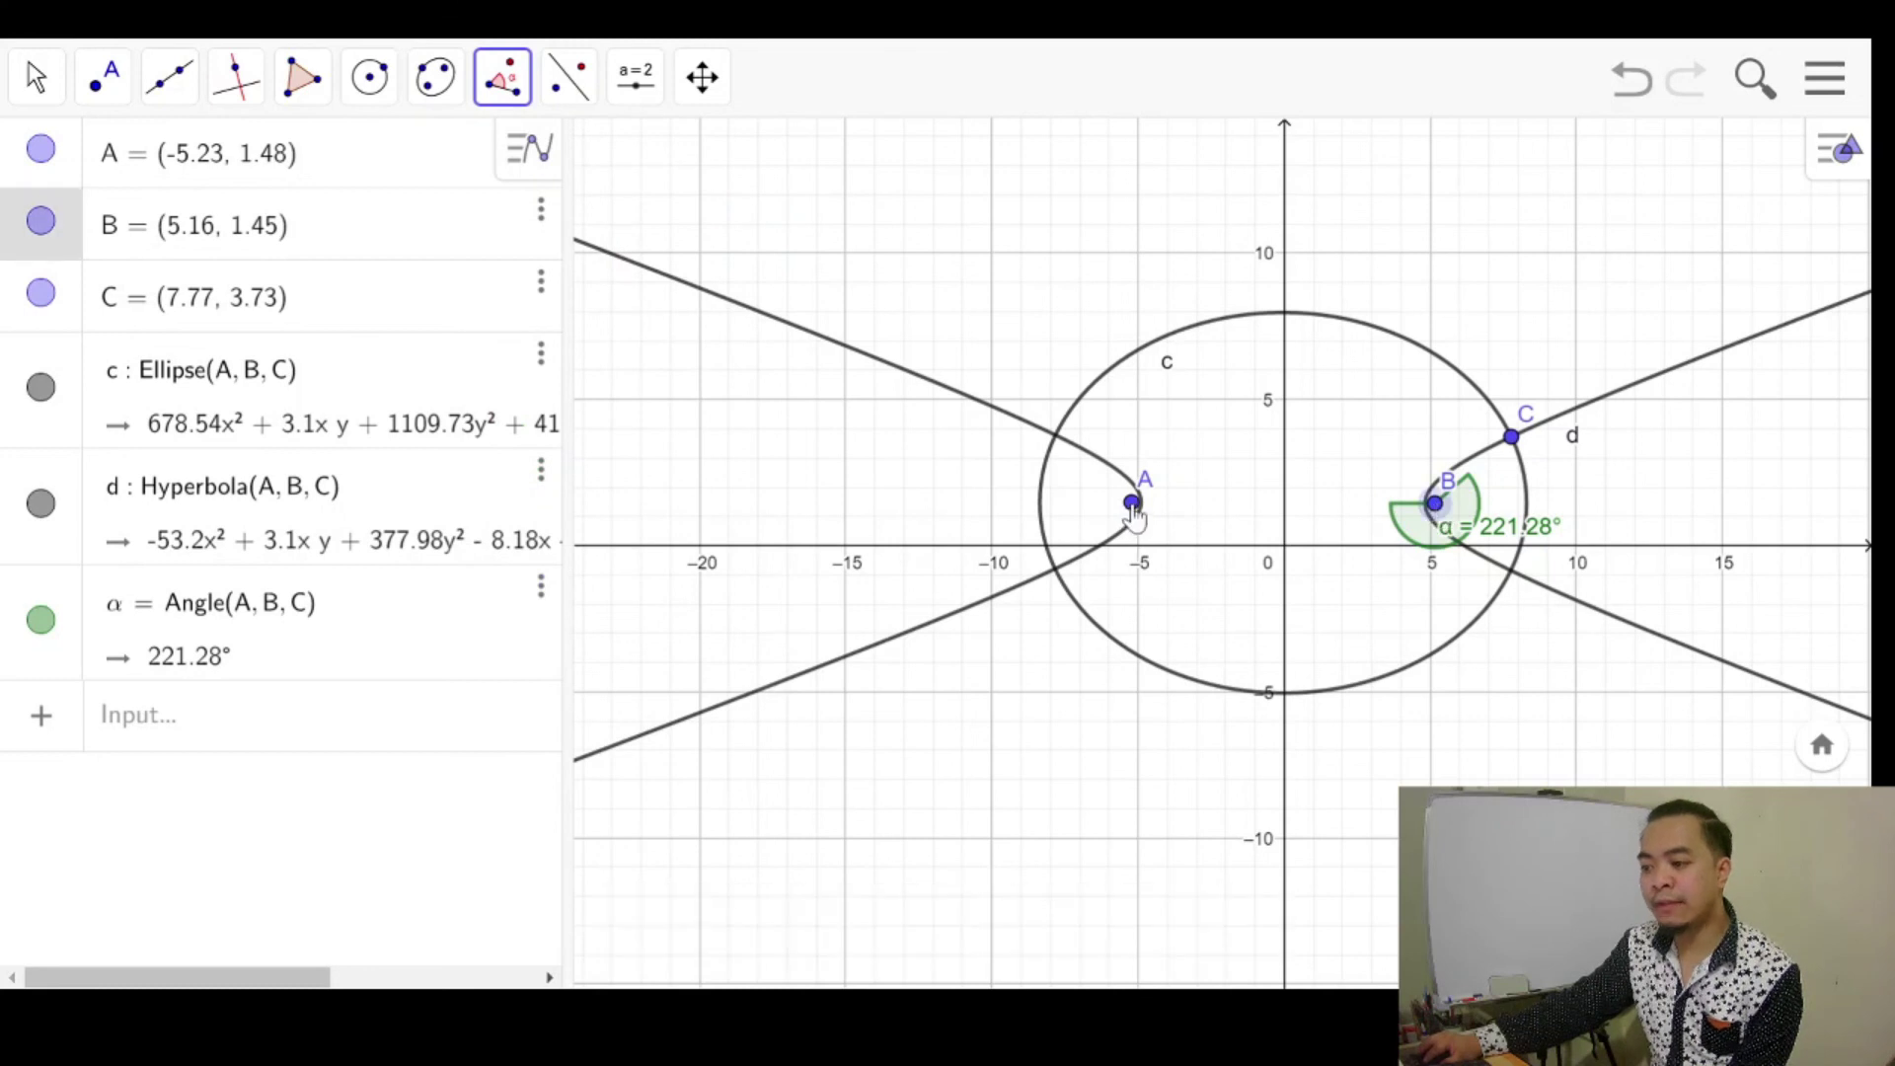
left_click(1133, 504)
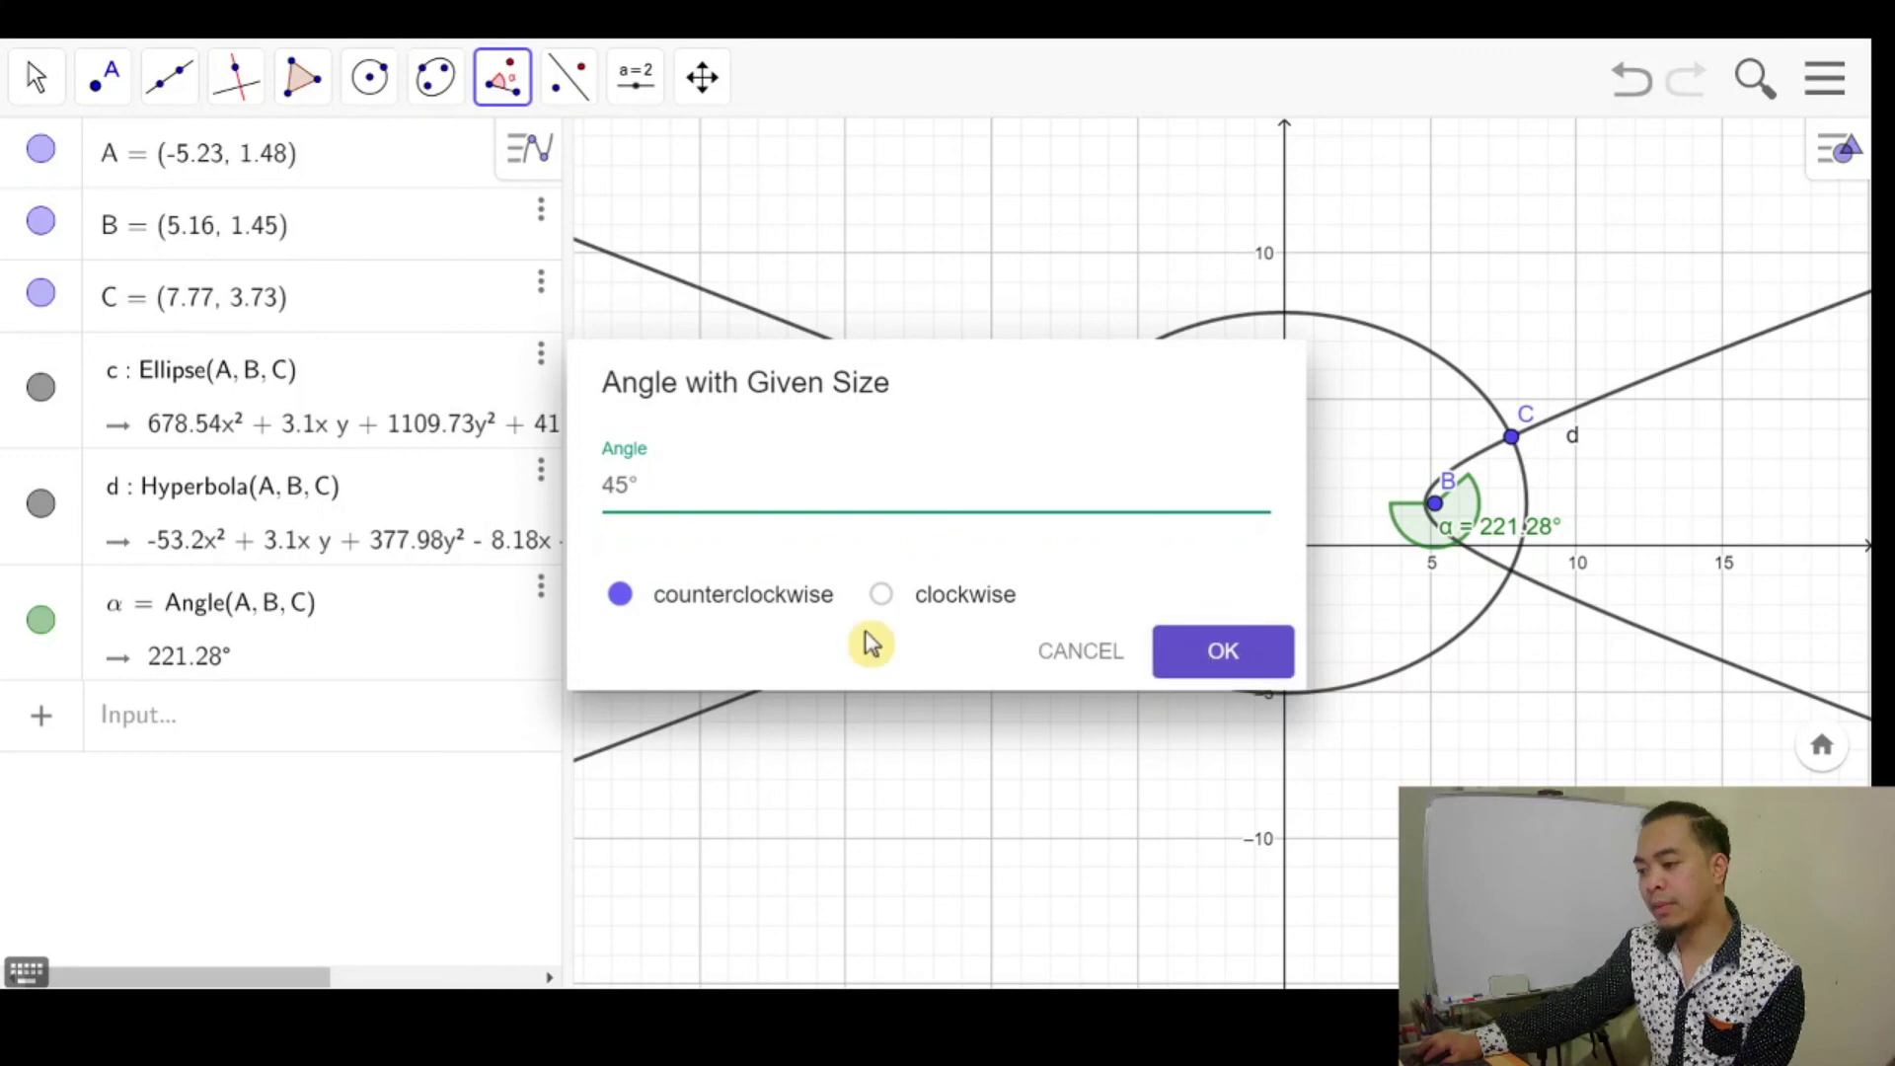
left_click(1230, 649)
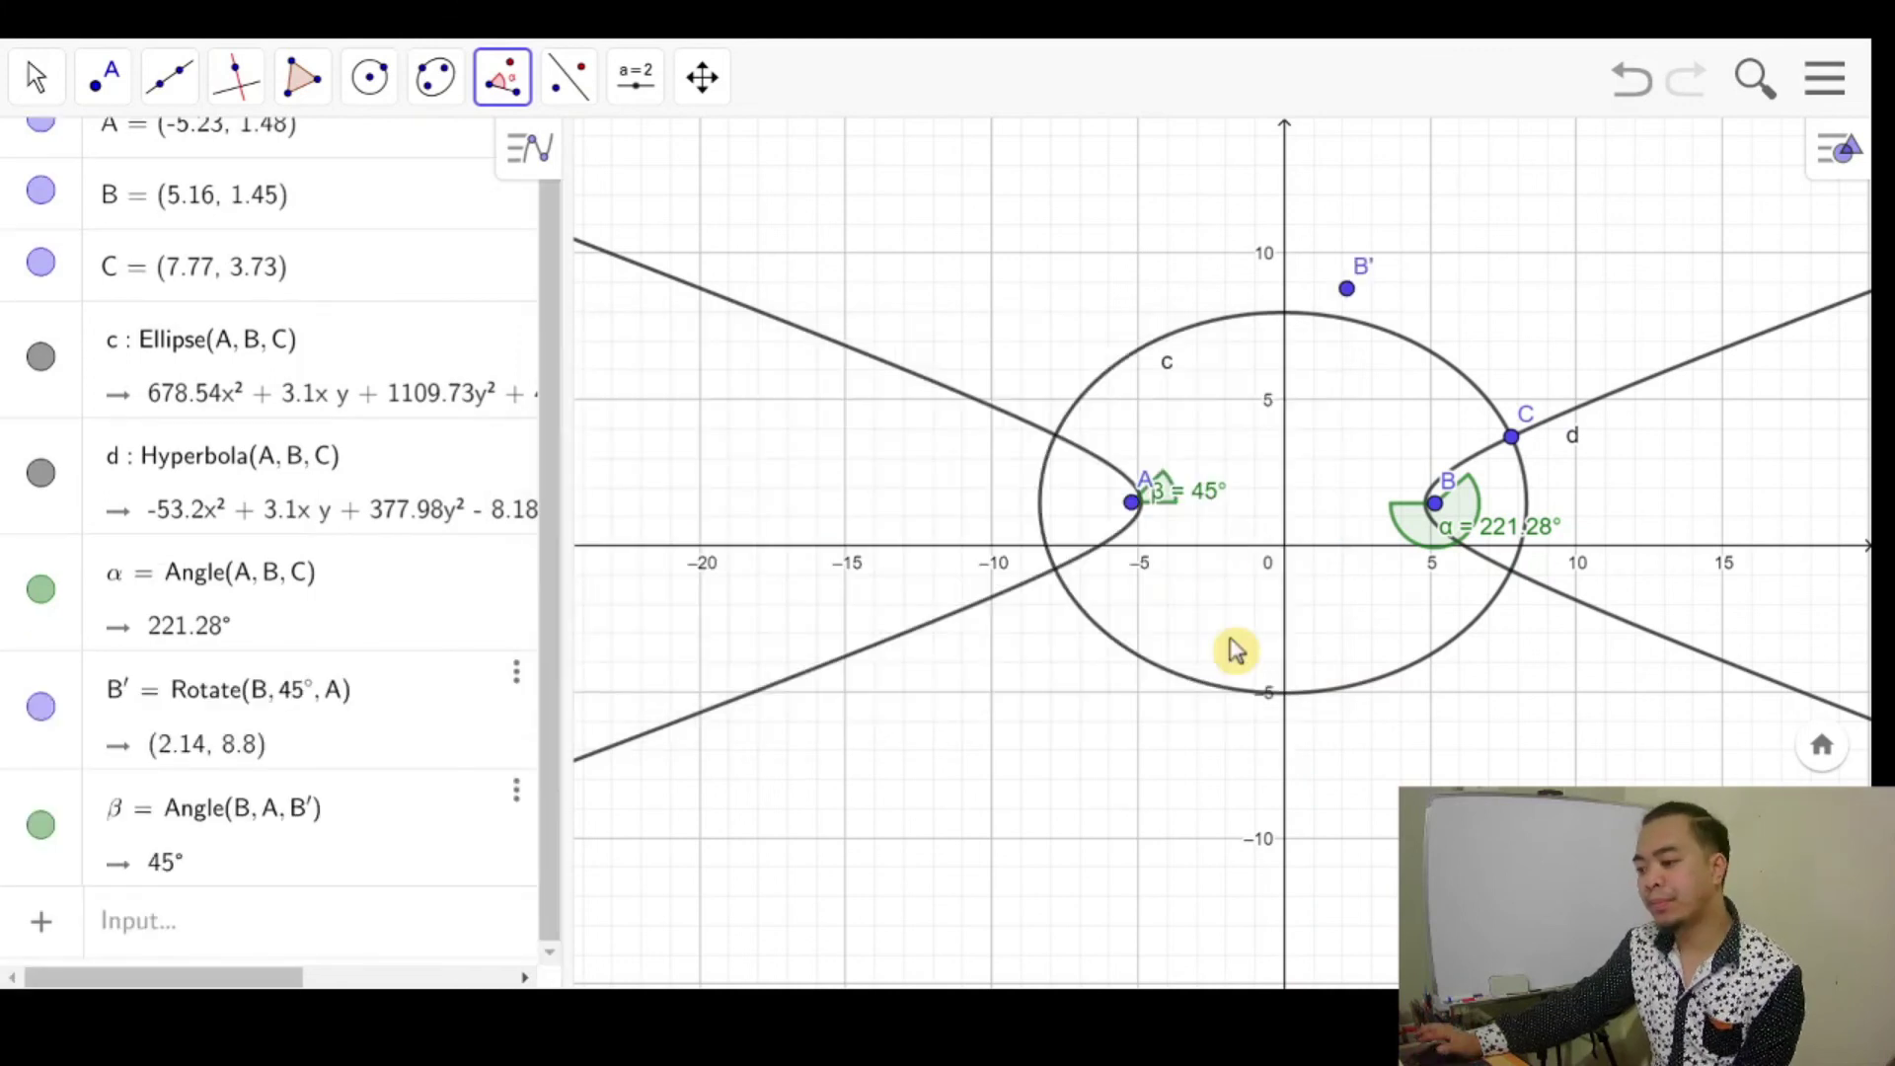
scroll(1180, 550, "up", 3)
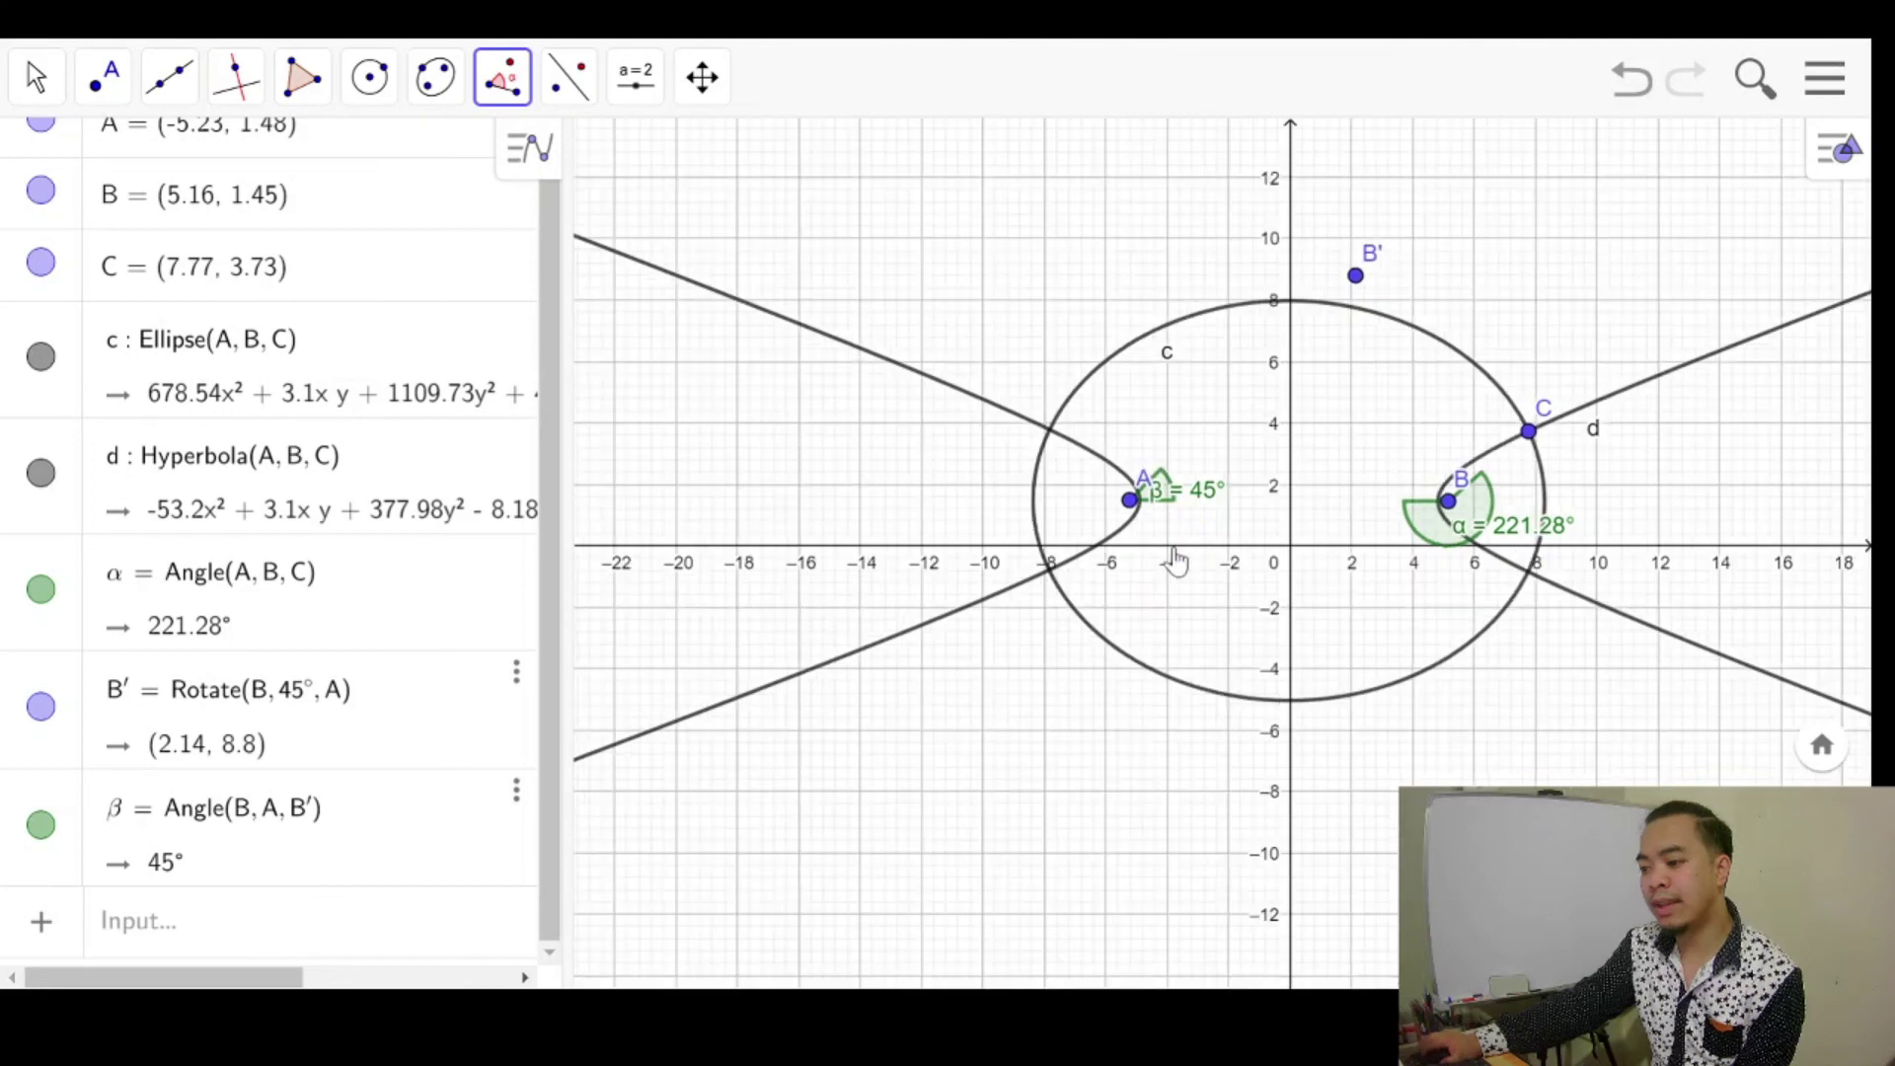
scroll(1179, 546, "up", 3)
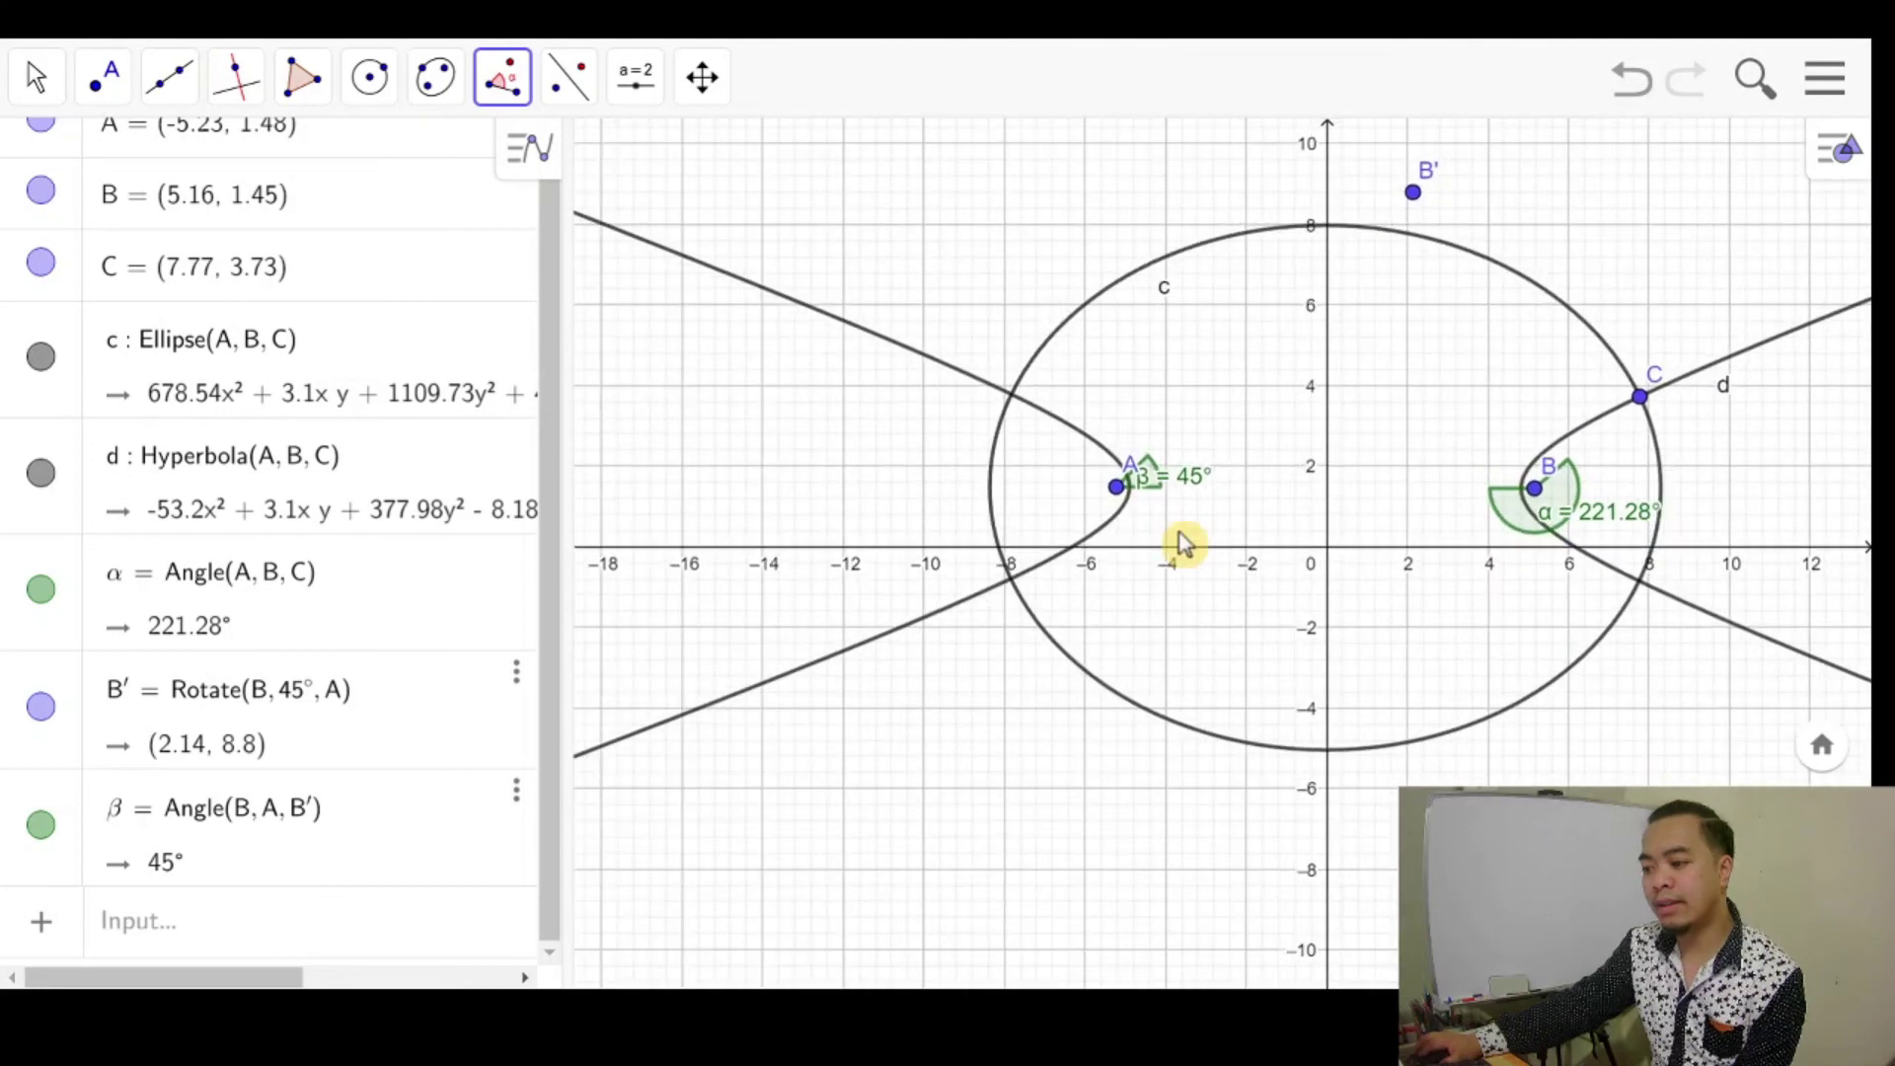
scroll(1188, 541, "up", 2)
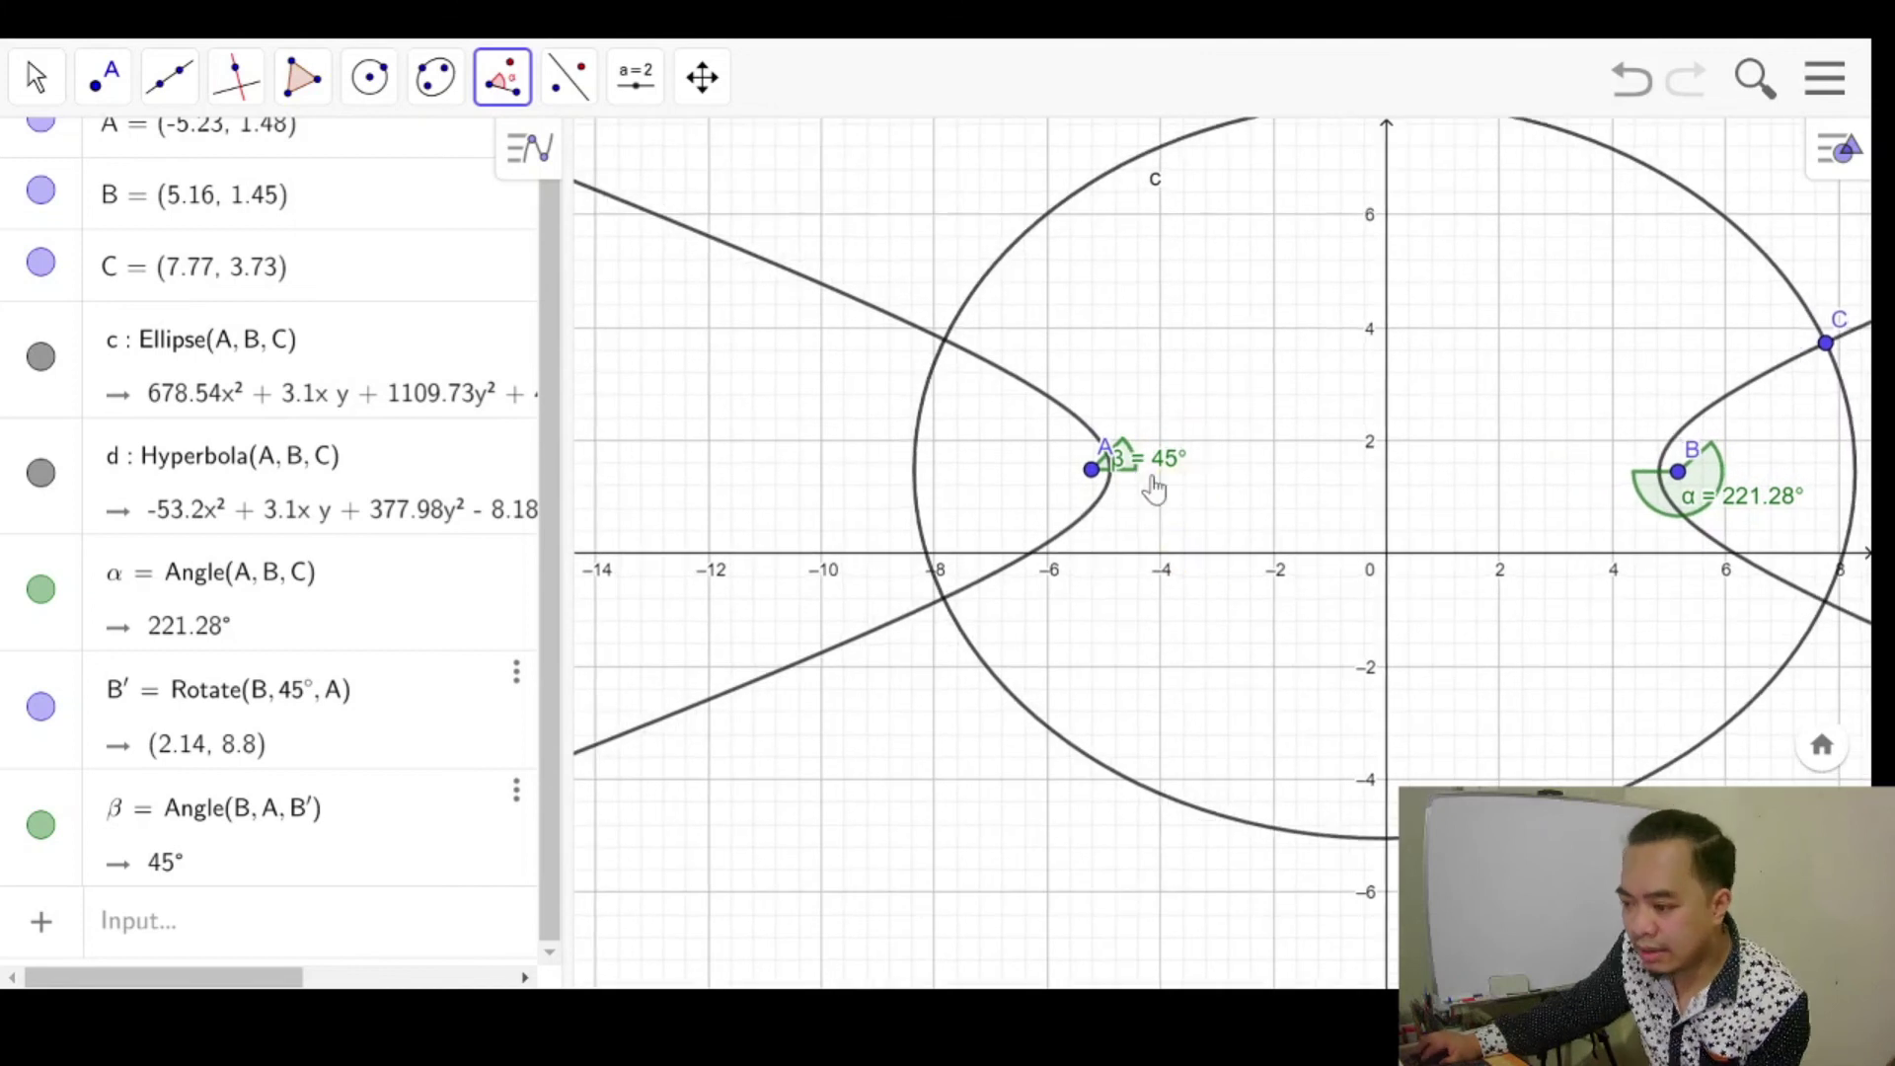
left_click_drag(1134, 464, 1157, 476)
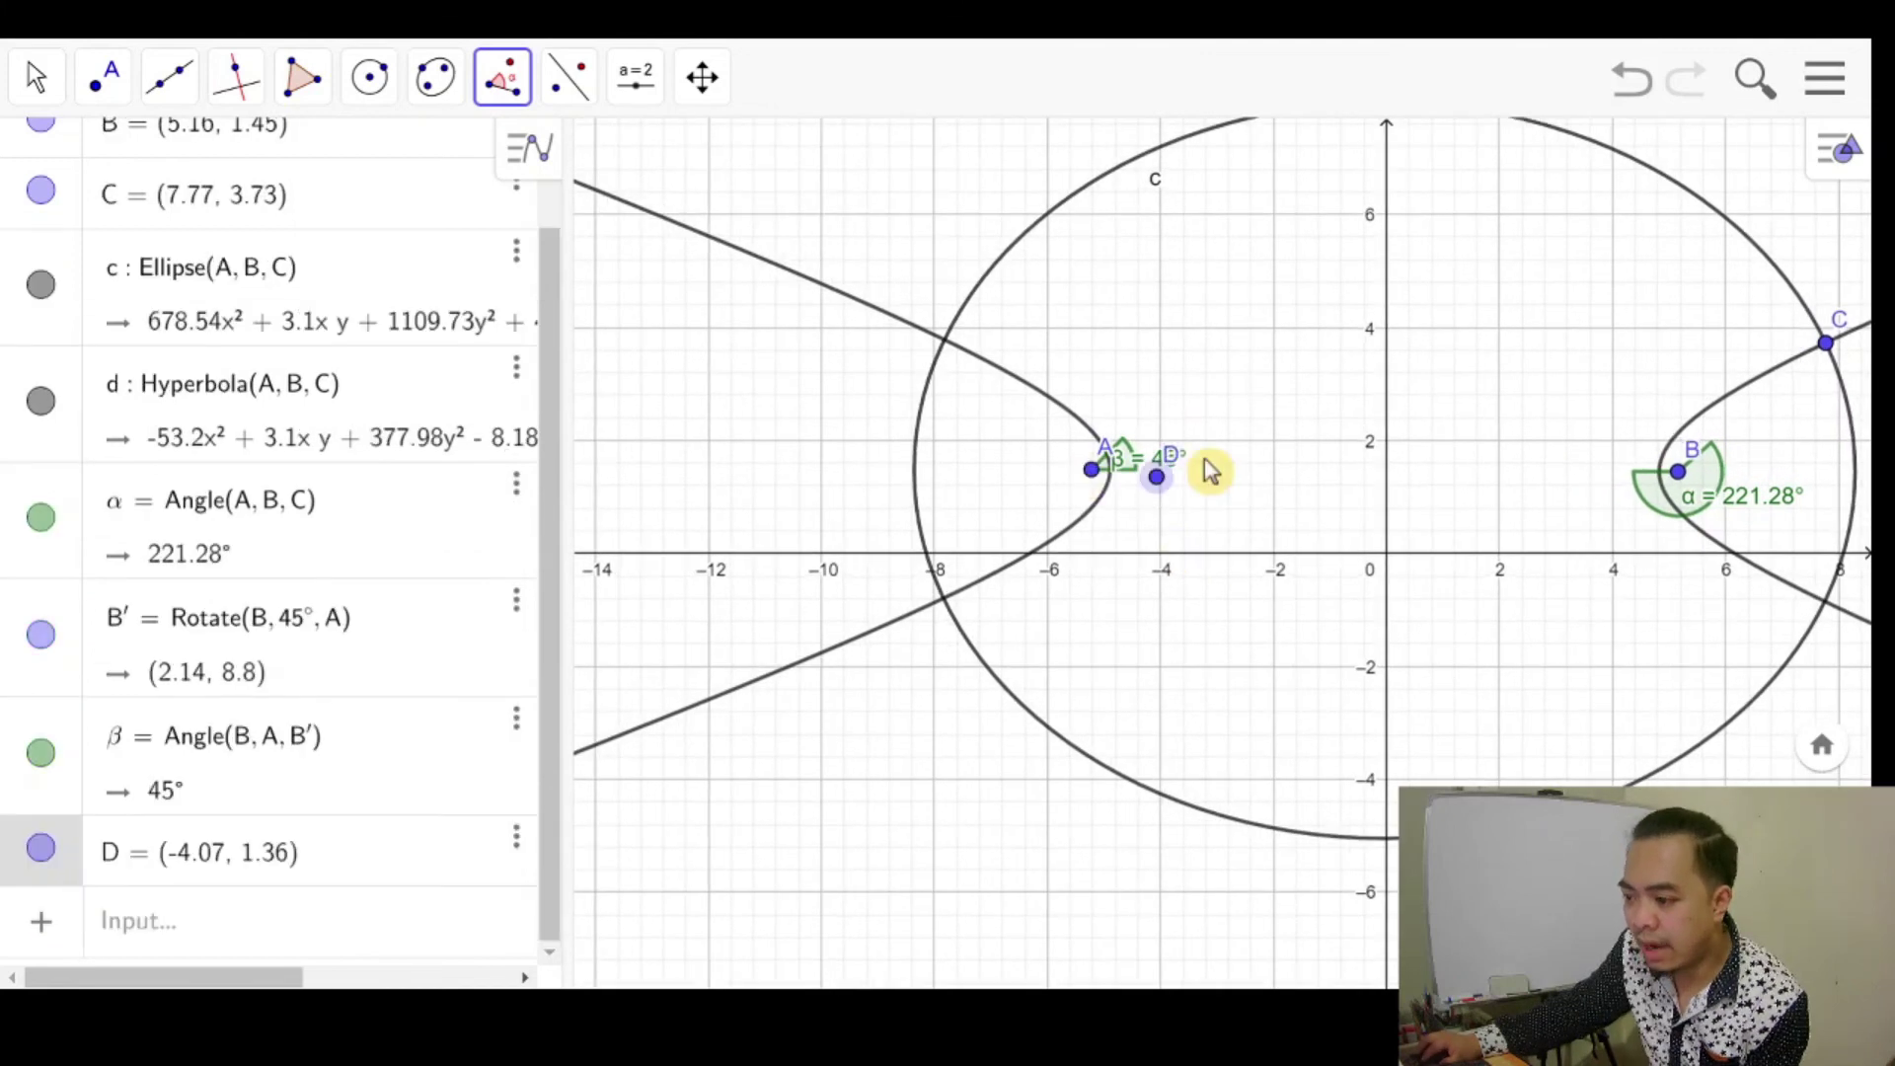
key("ctrl+z")
Look through the measurement tools and the transformation tools, including Reflect about Line, Rotate around Point and Dilate from Point.
left_click(507, 81)
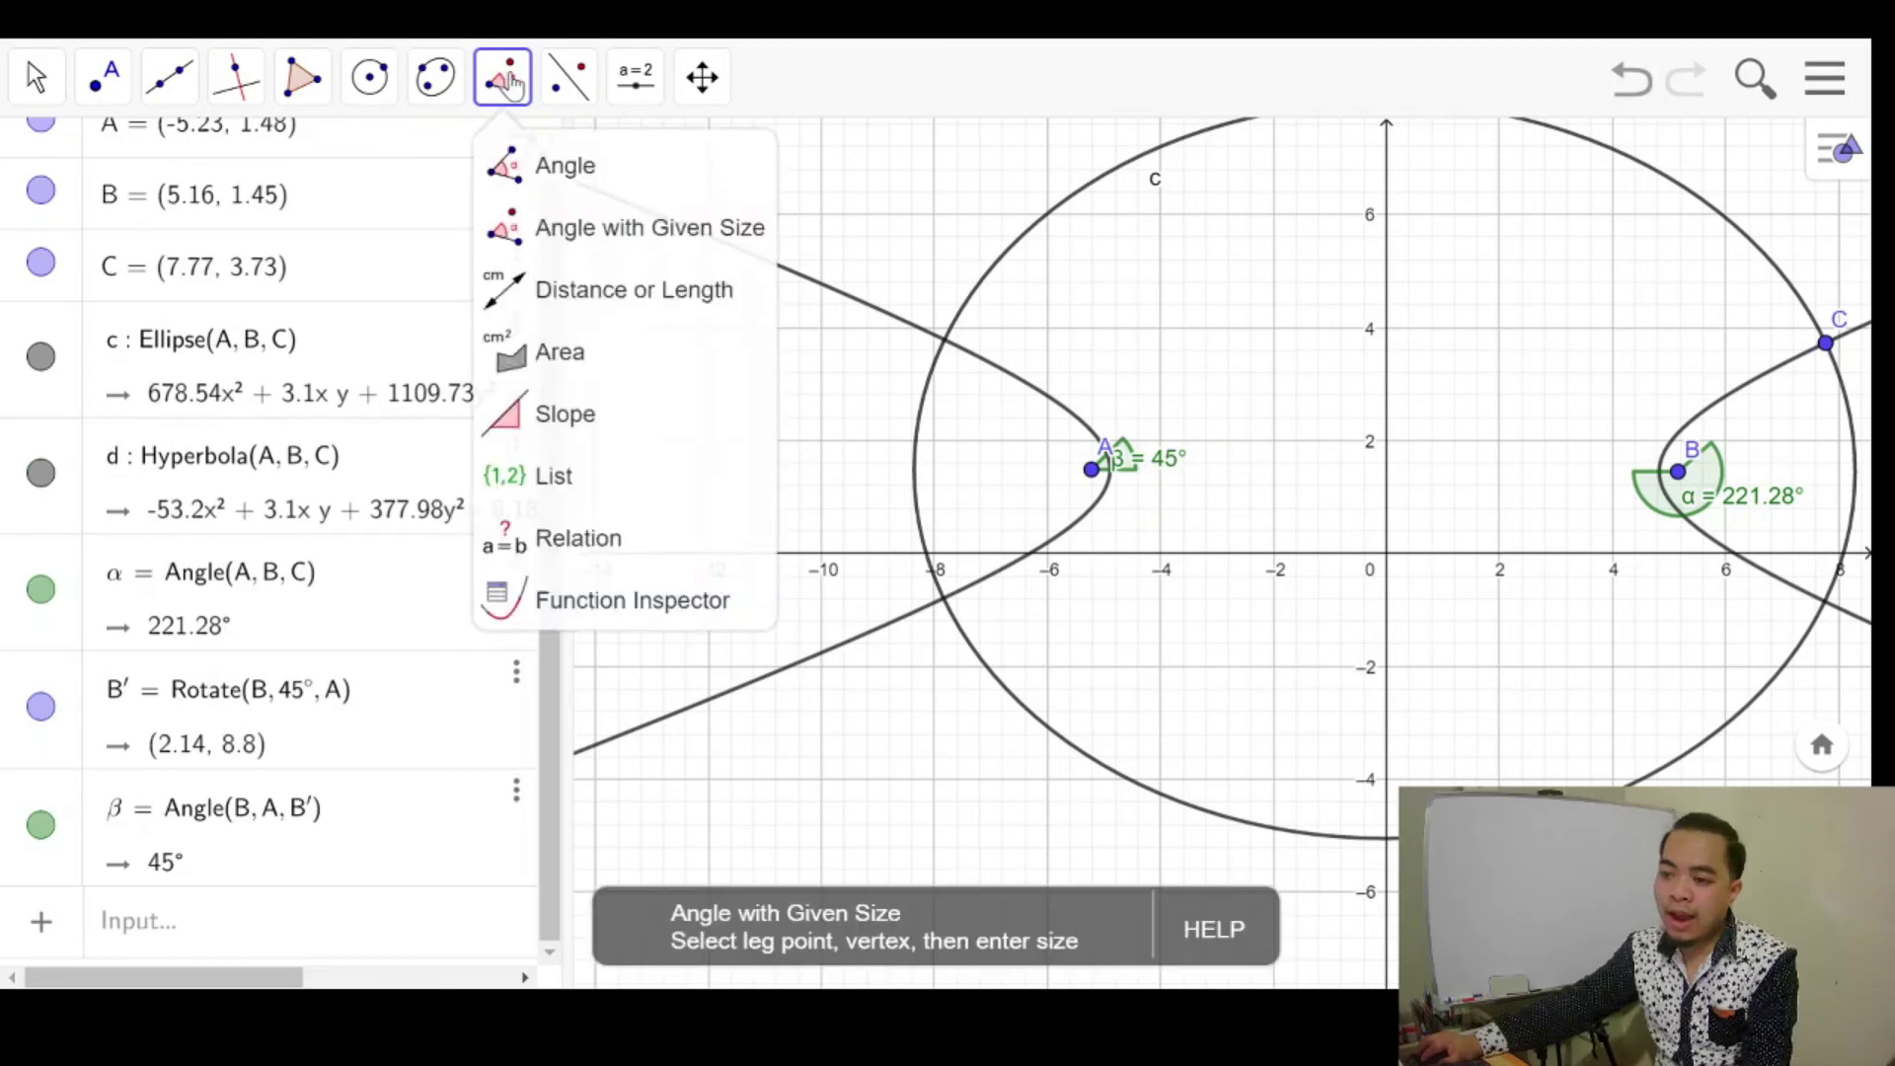
left_click(497, 166)
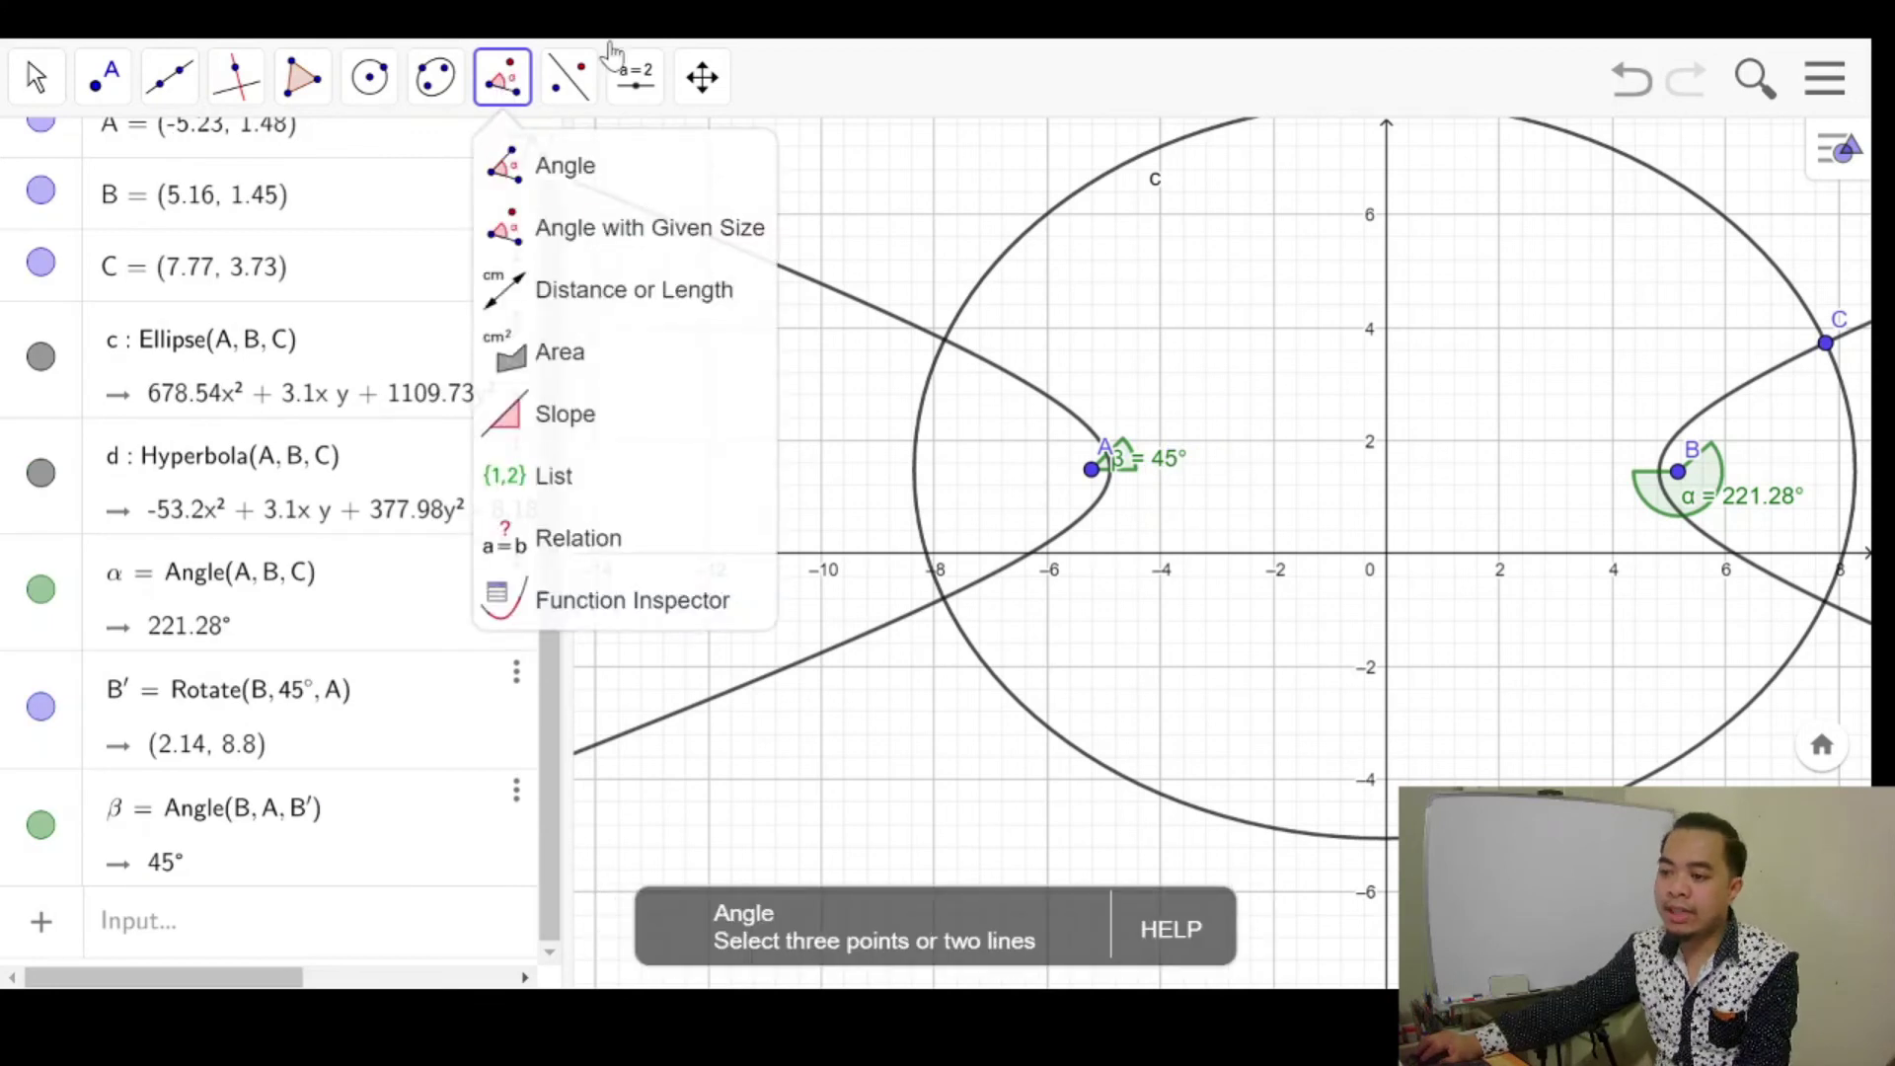
mouse_move(580, 92)
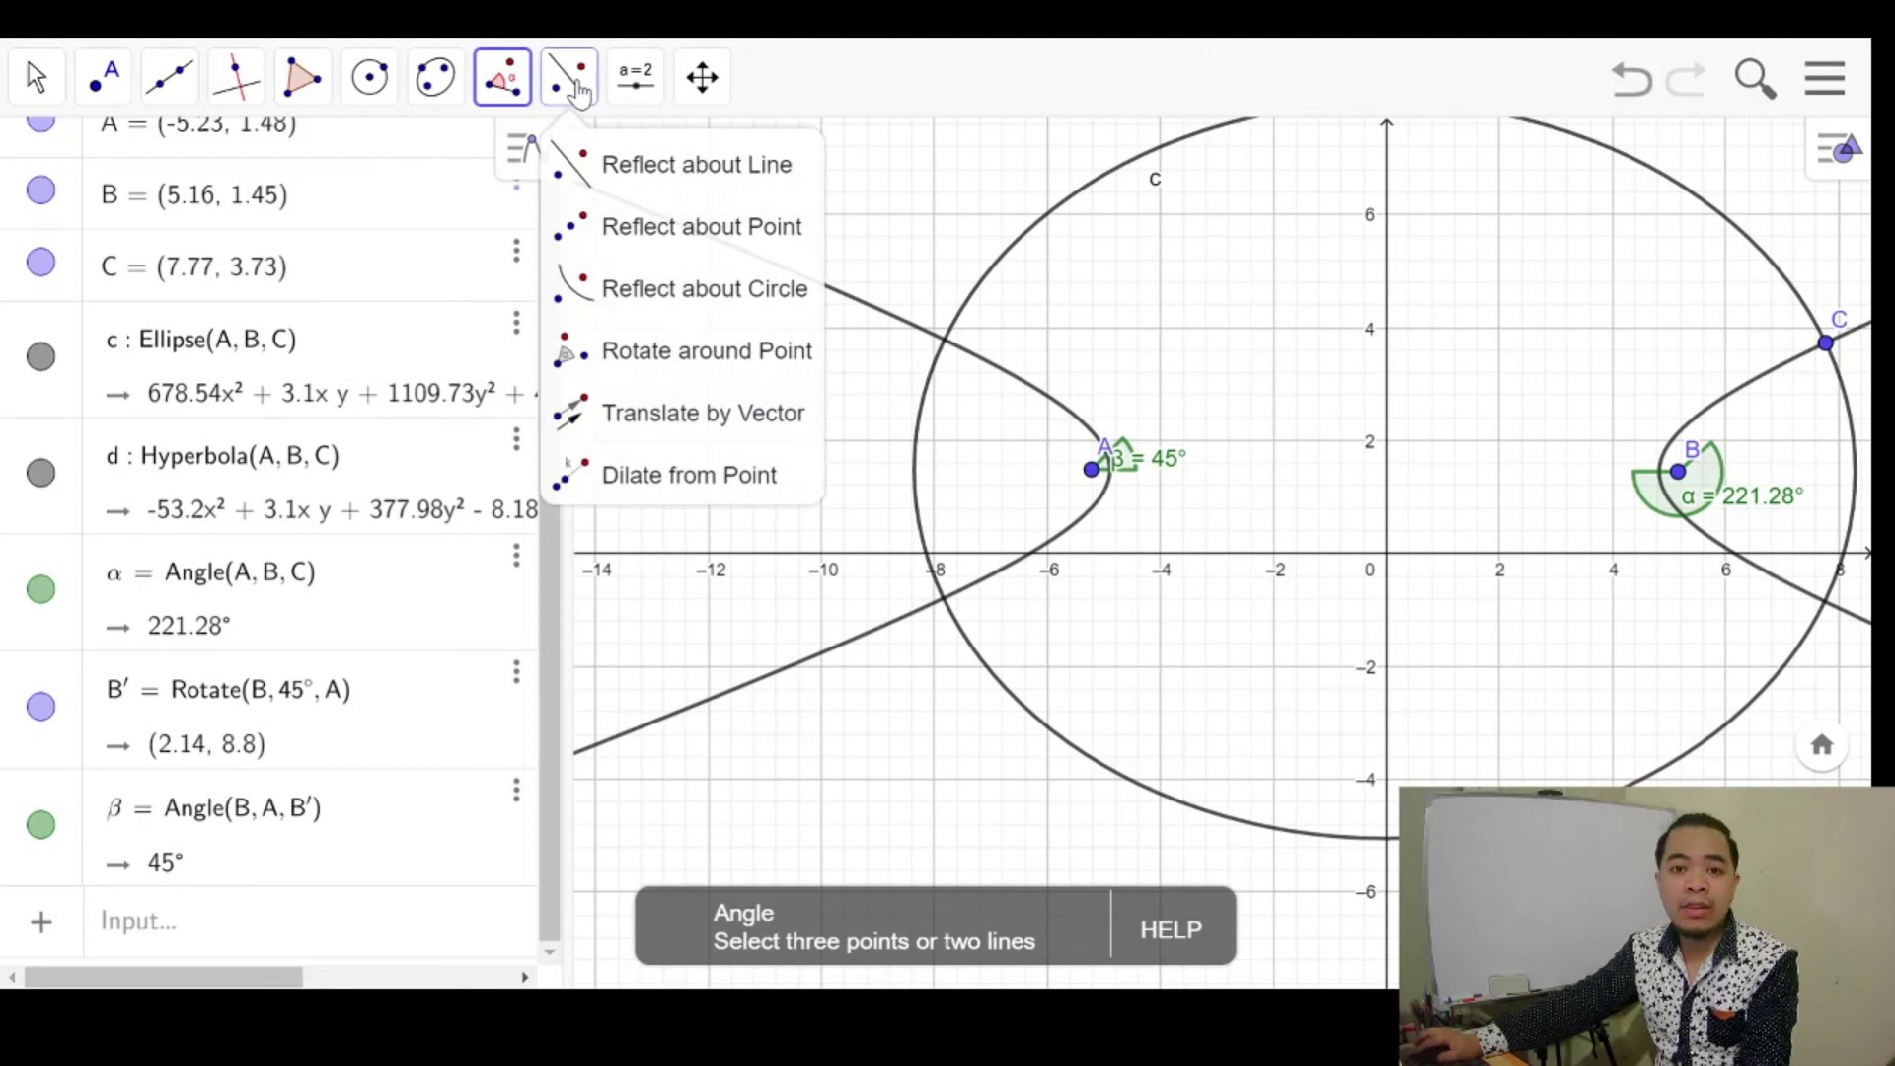
left_click(581, 92)
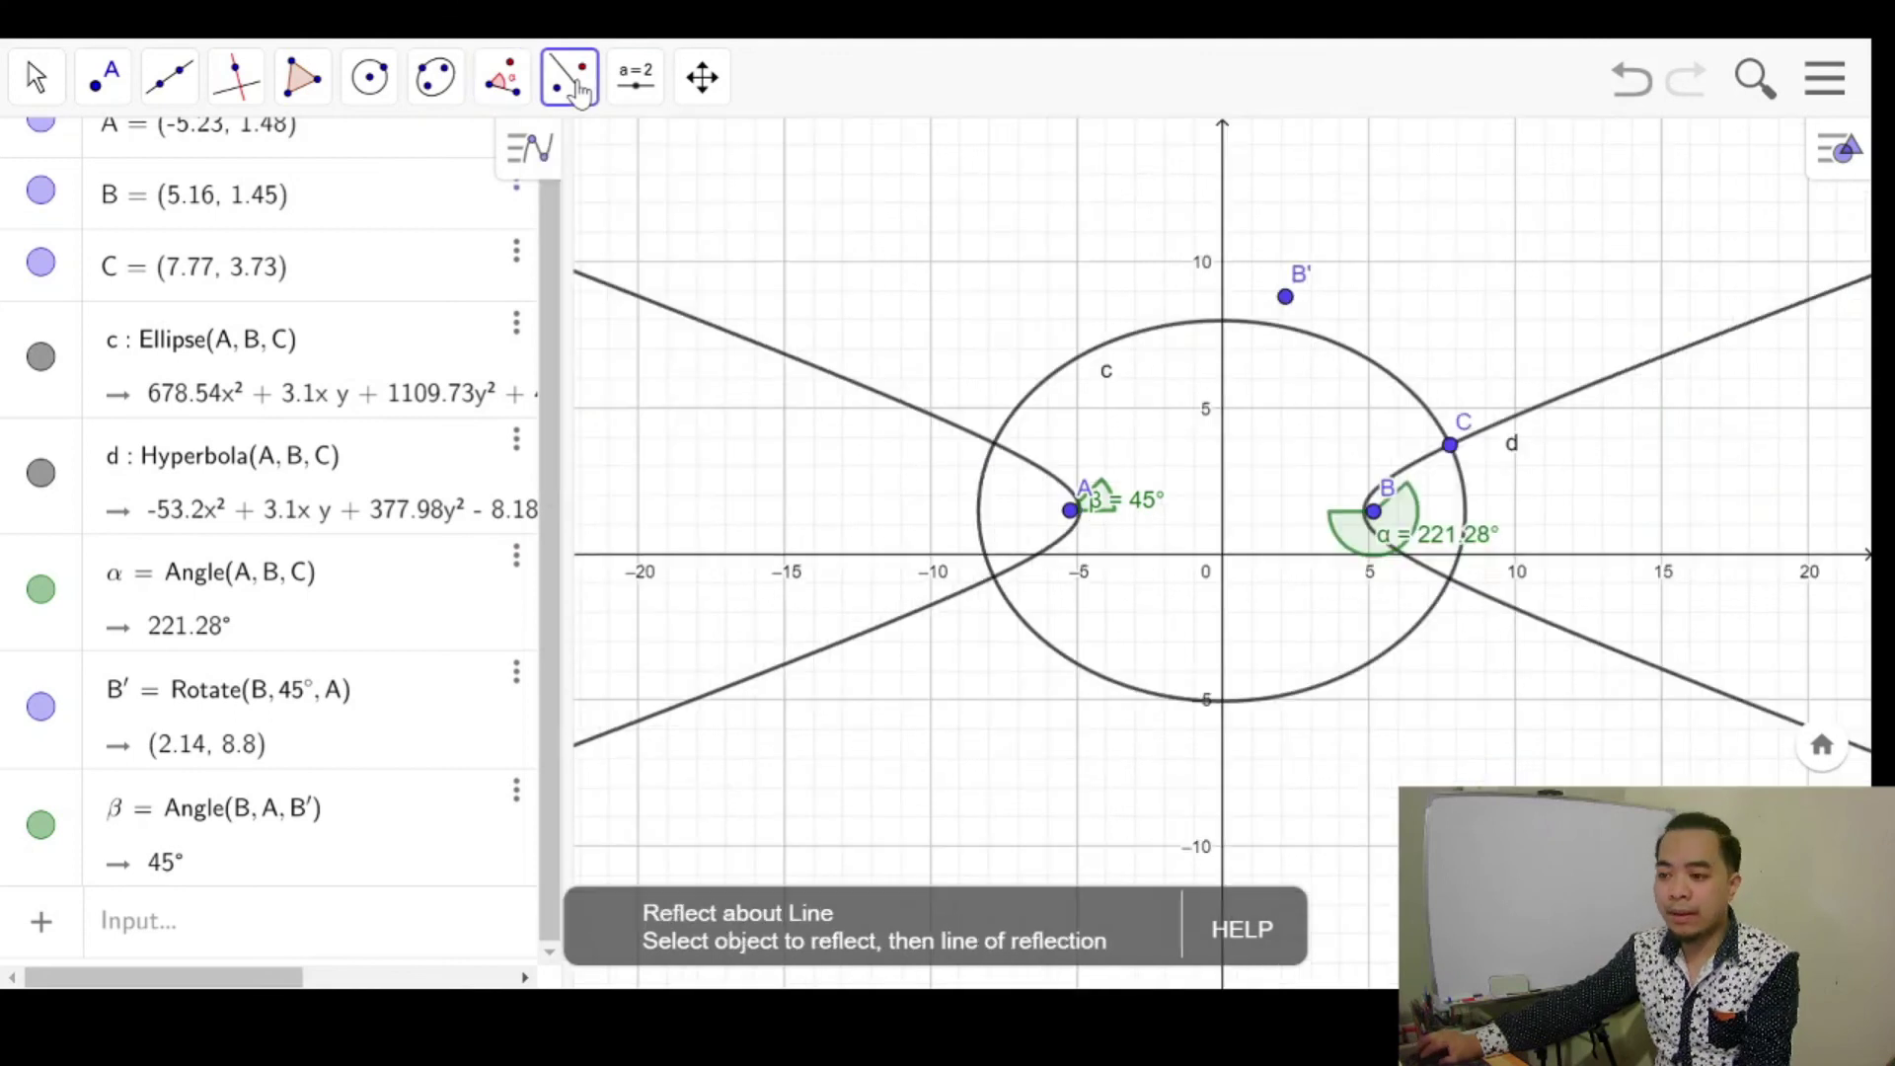
left_click(580, 92)
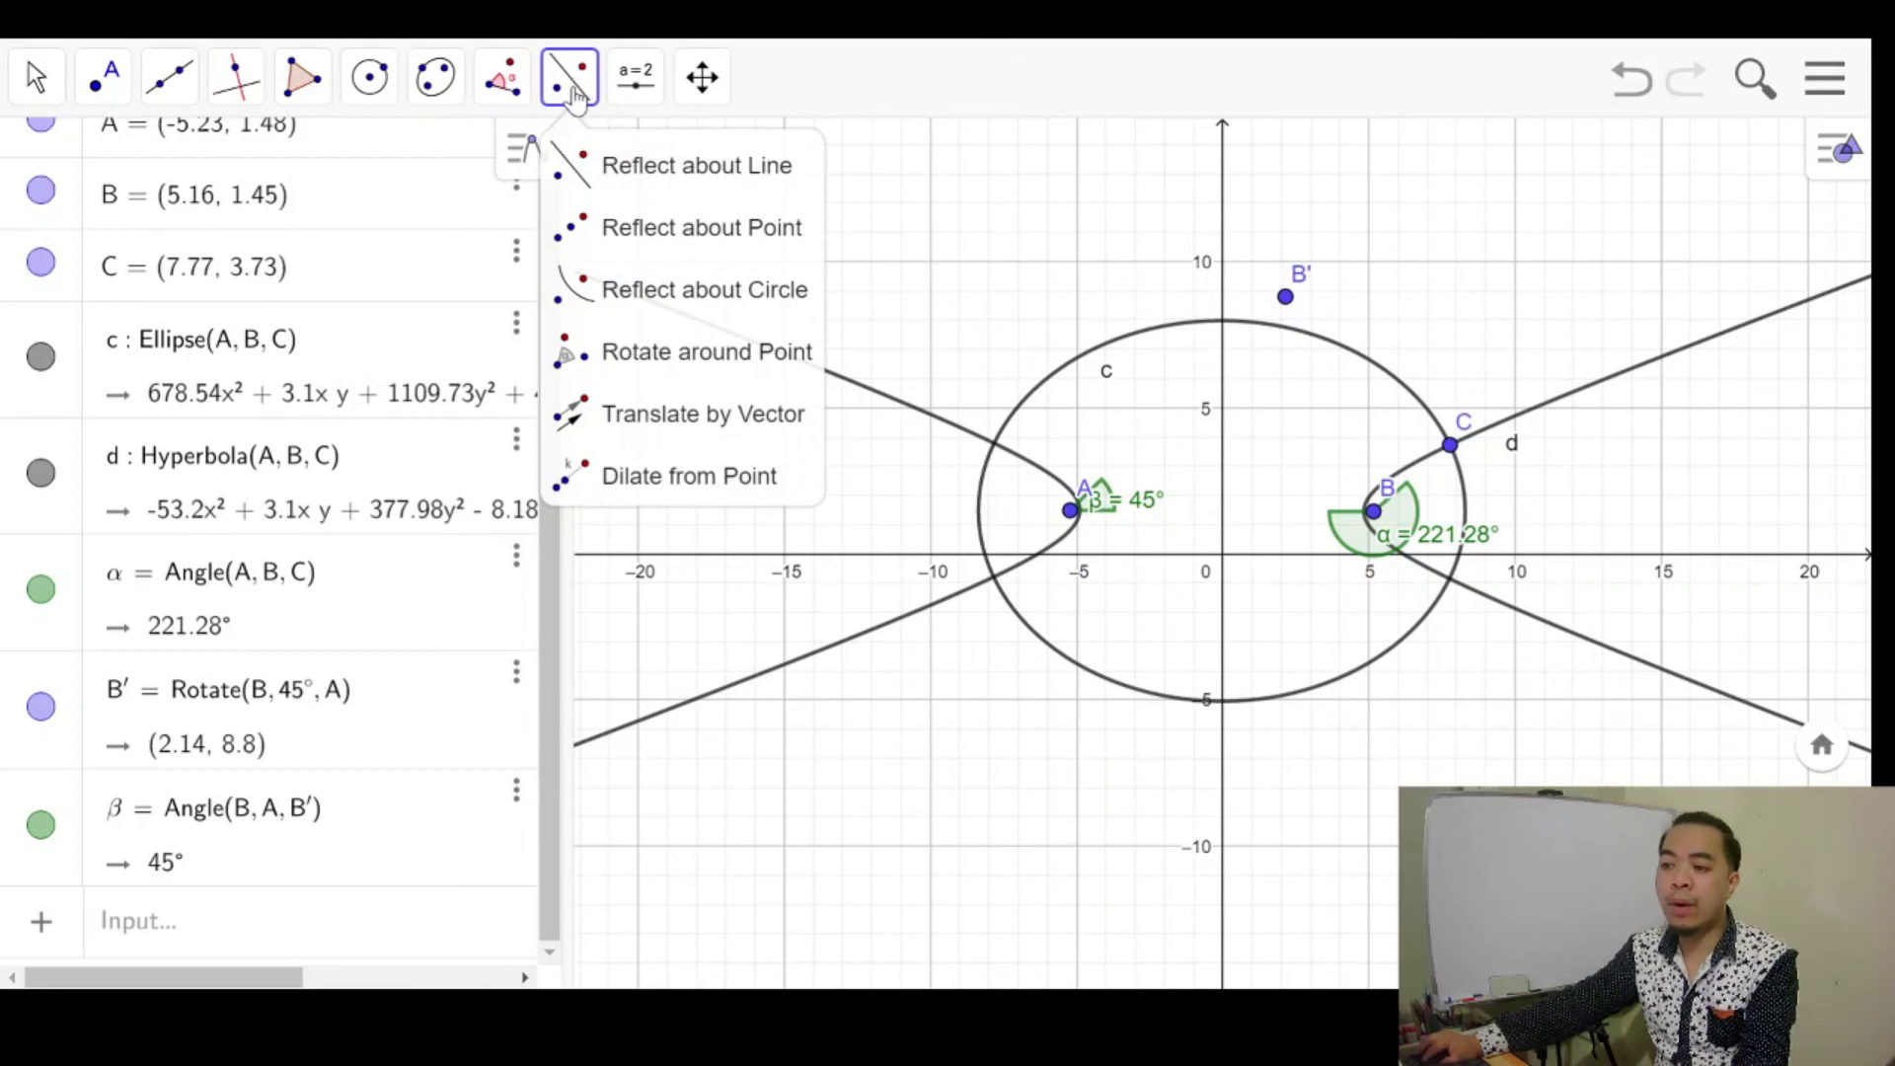
left_click(635, 183)
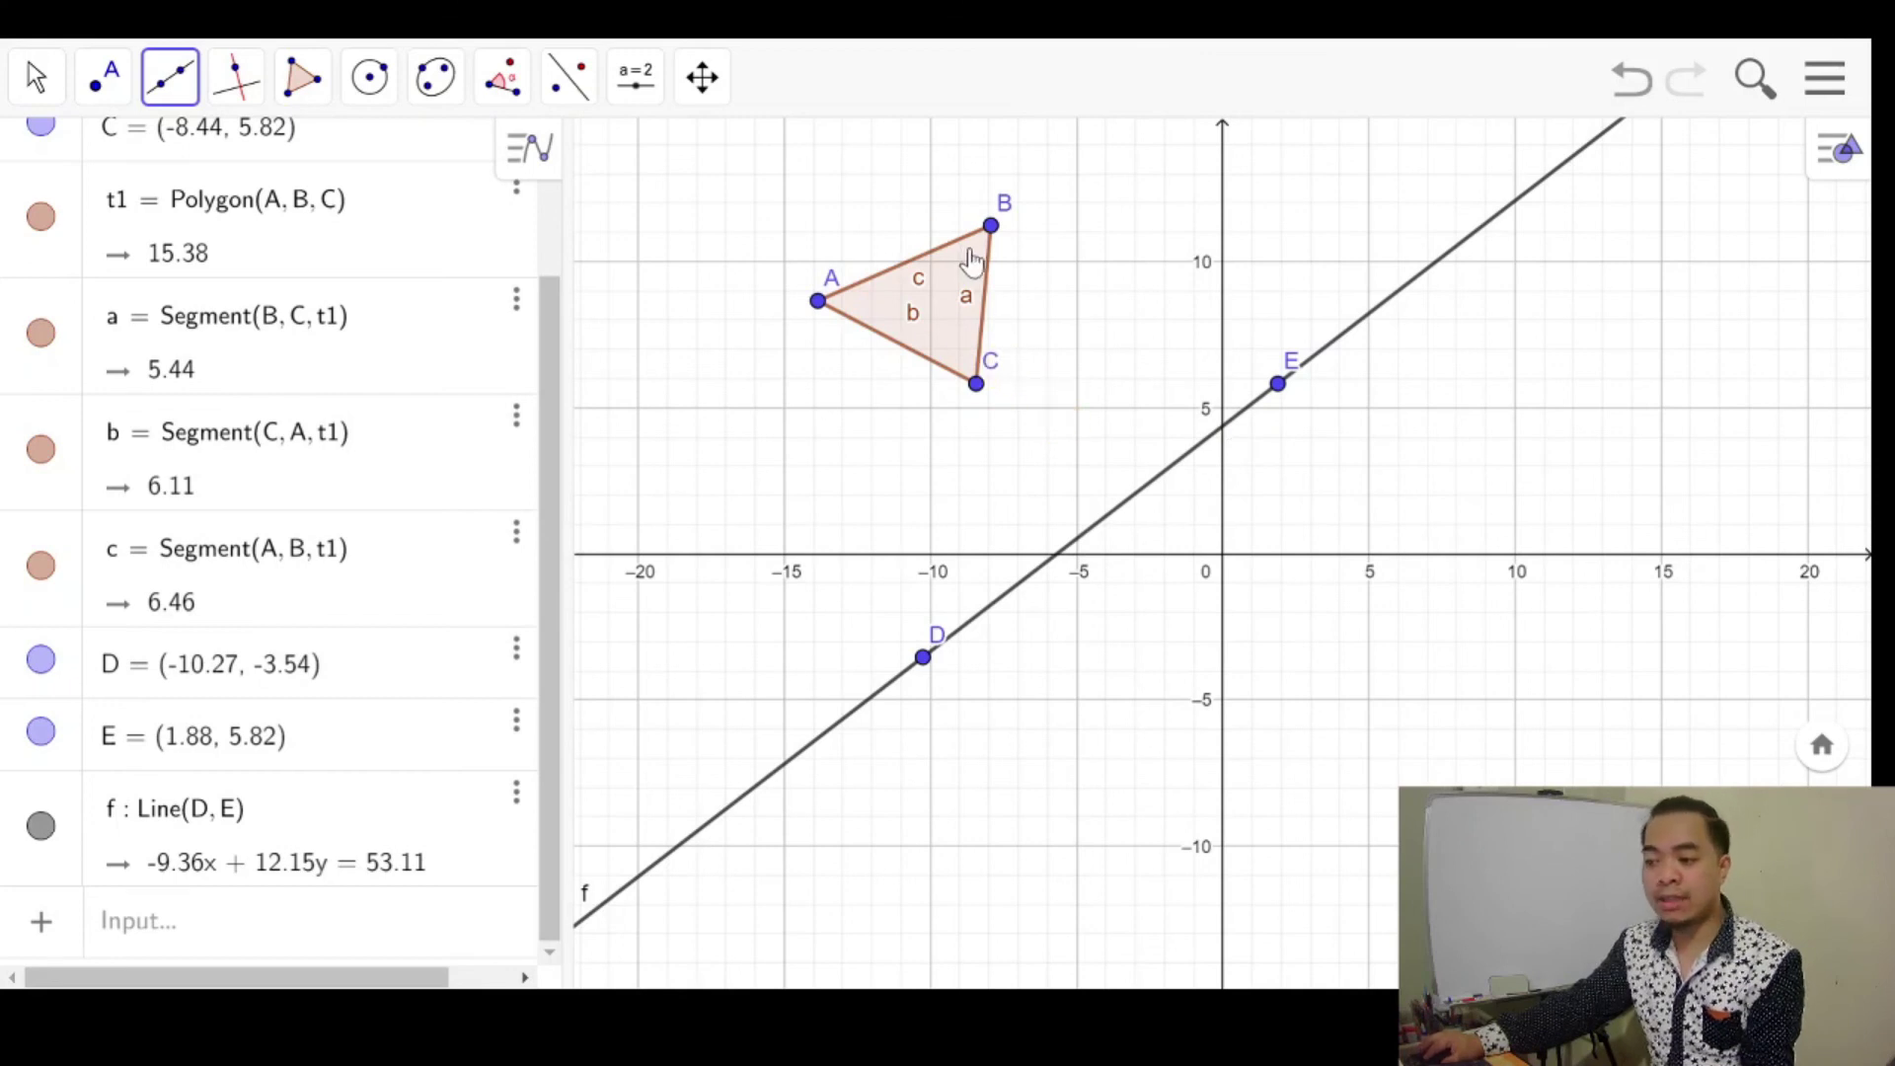
Reflect triangle ABC about the line through points D and E using the Reflect about Line tool.
left_click(569, 77)
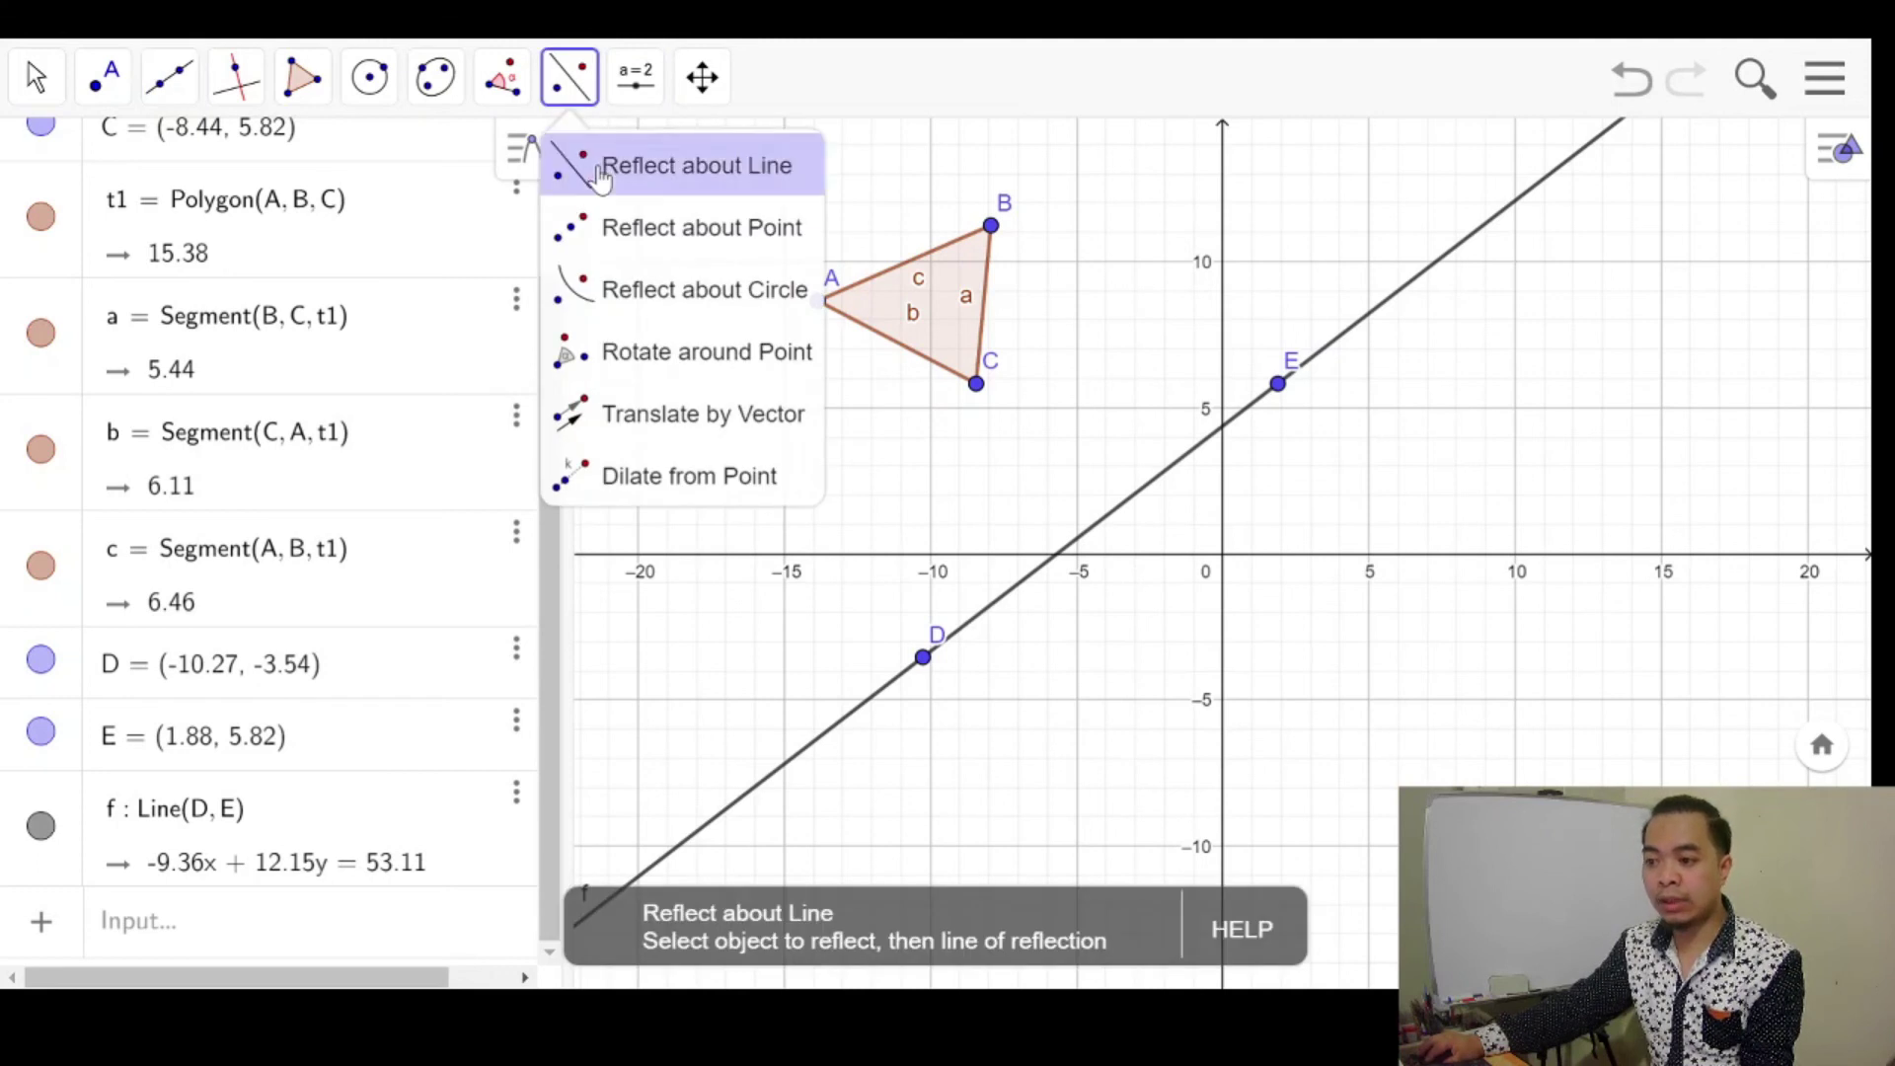
left_click(598, 170)
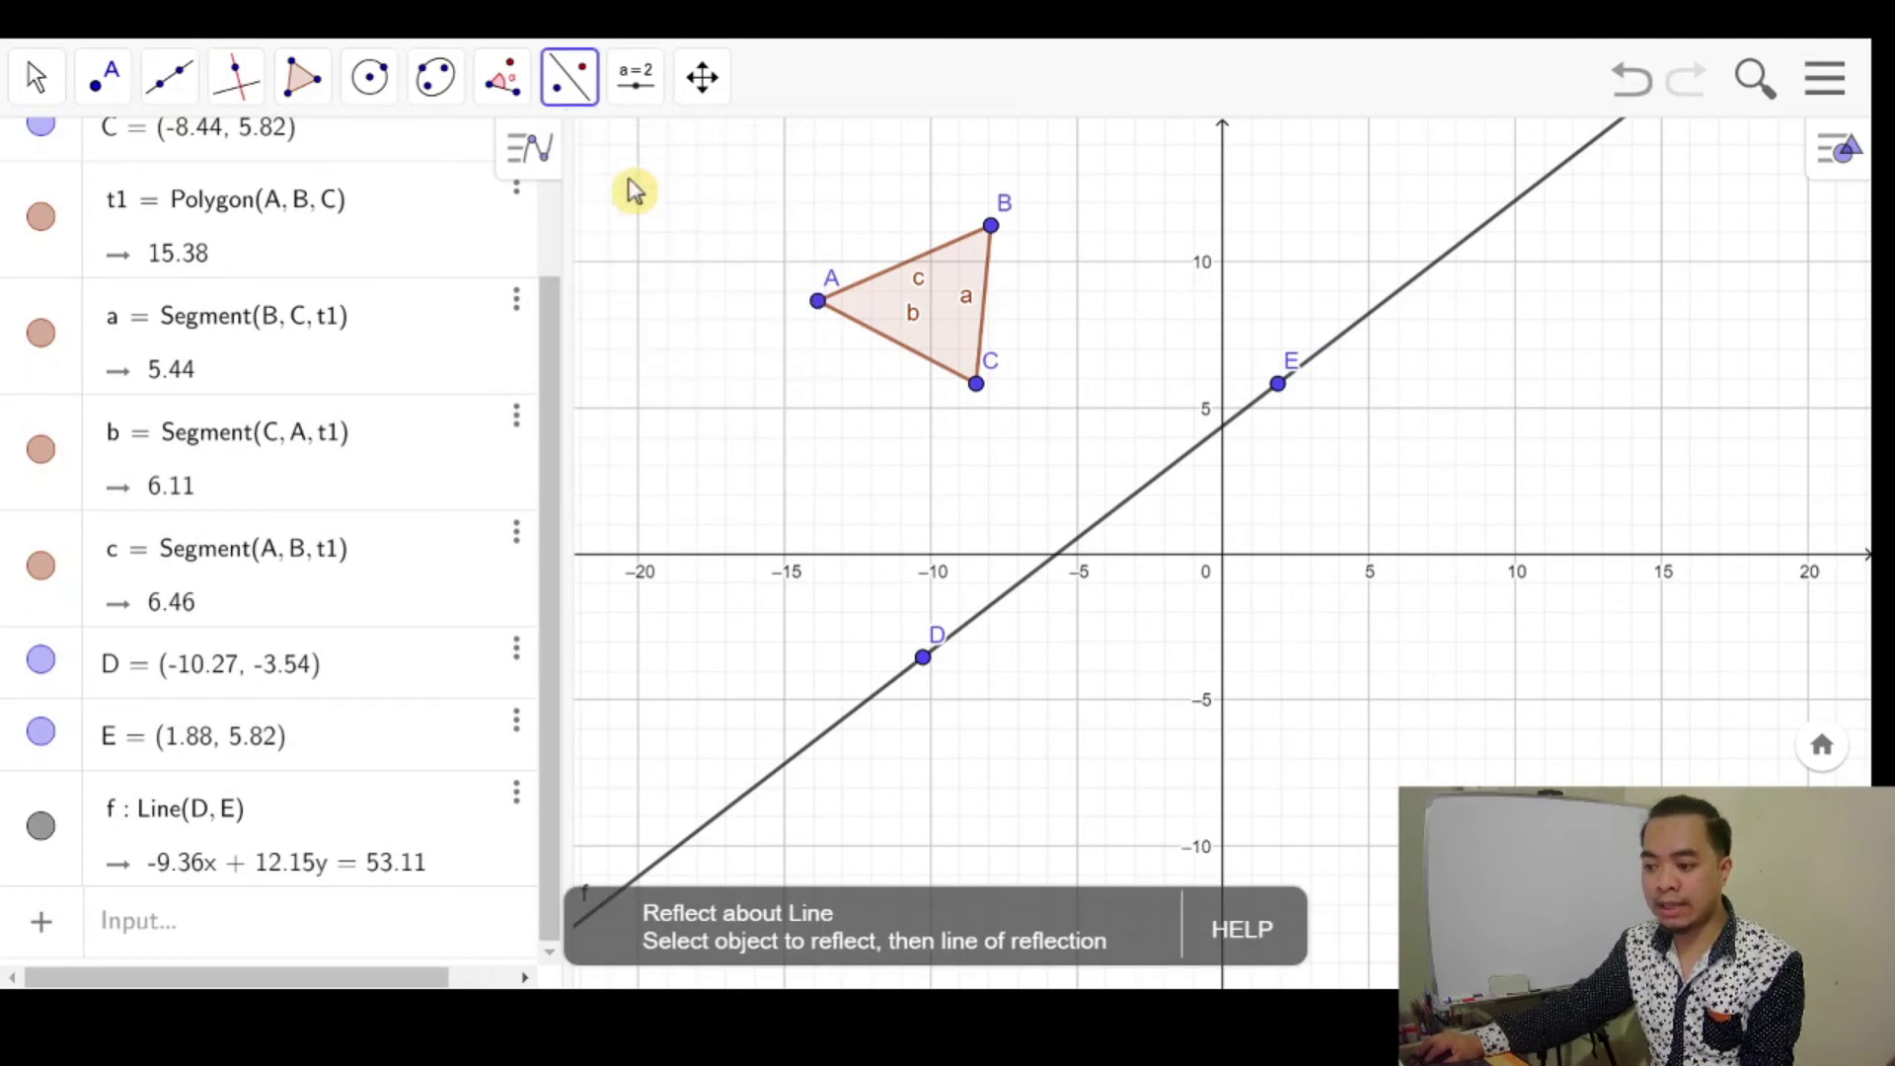
left_click(854, 323)
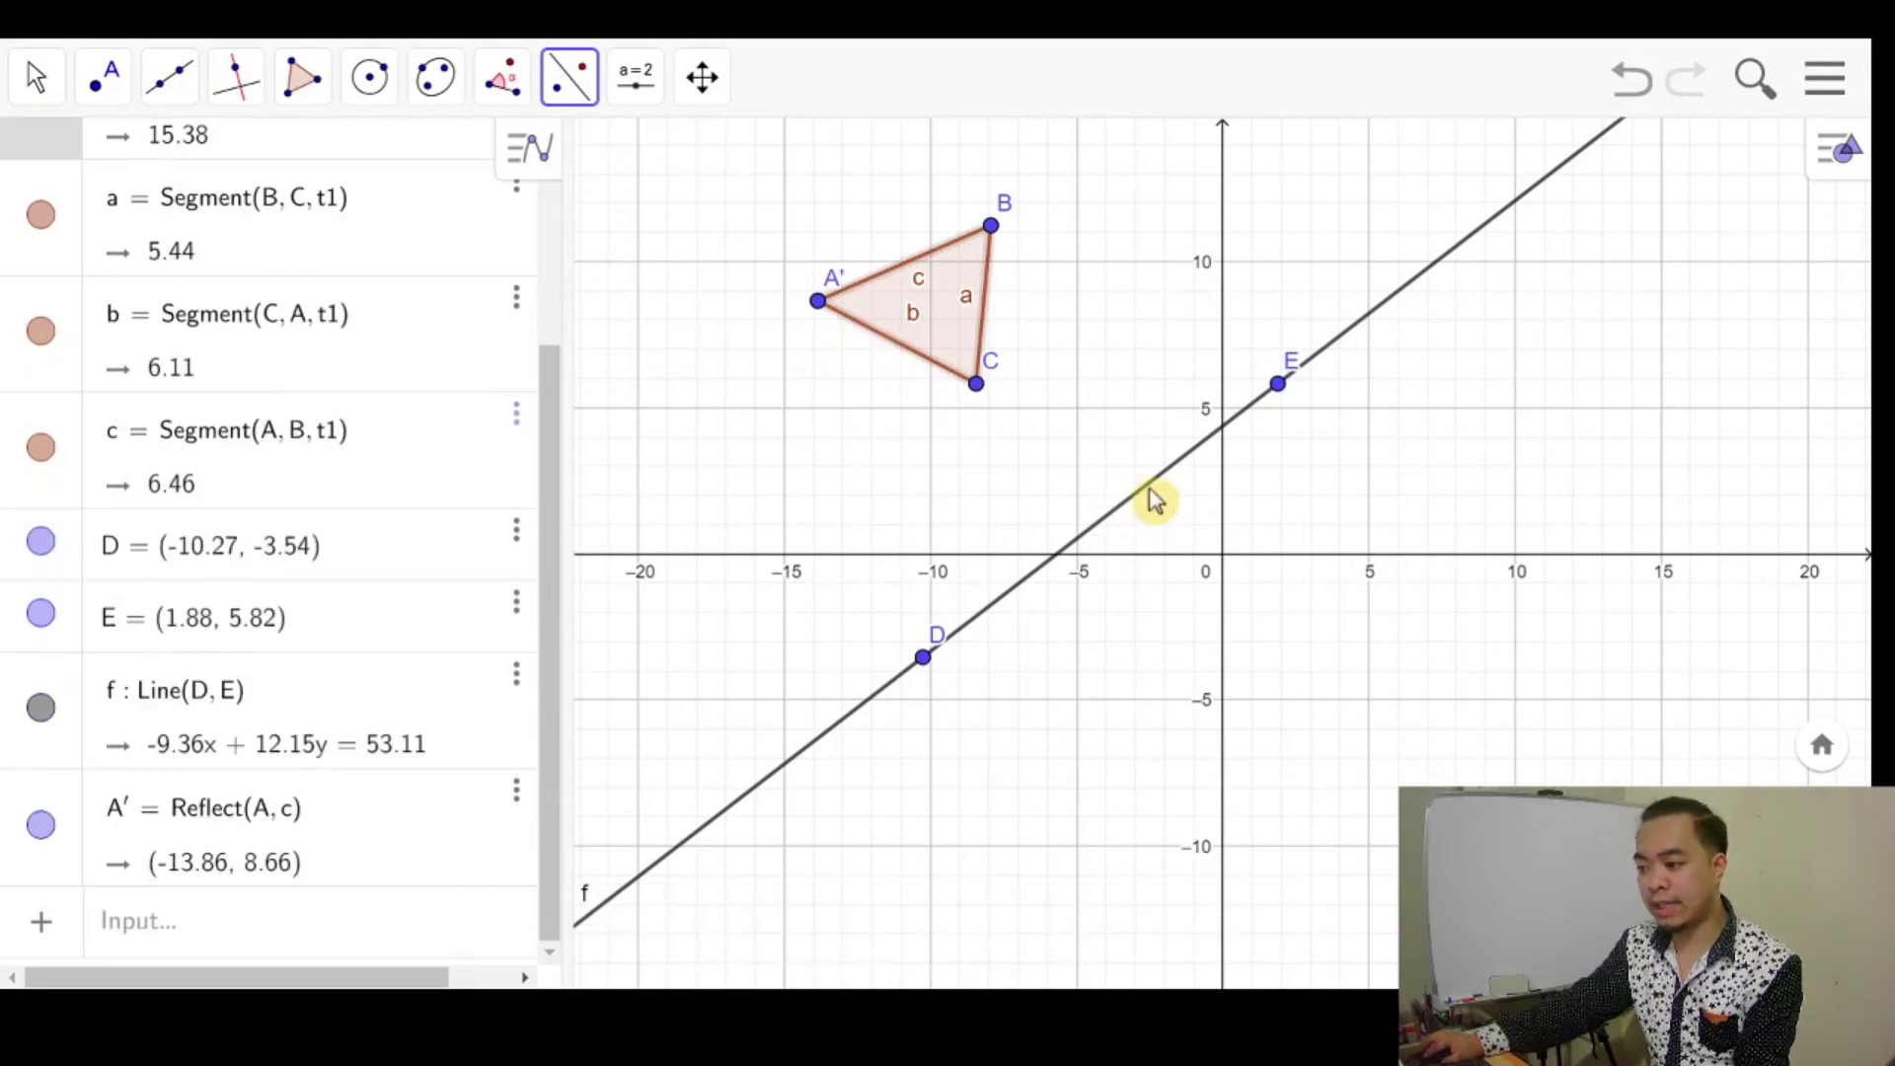
left_click(1150, 486)
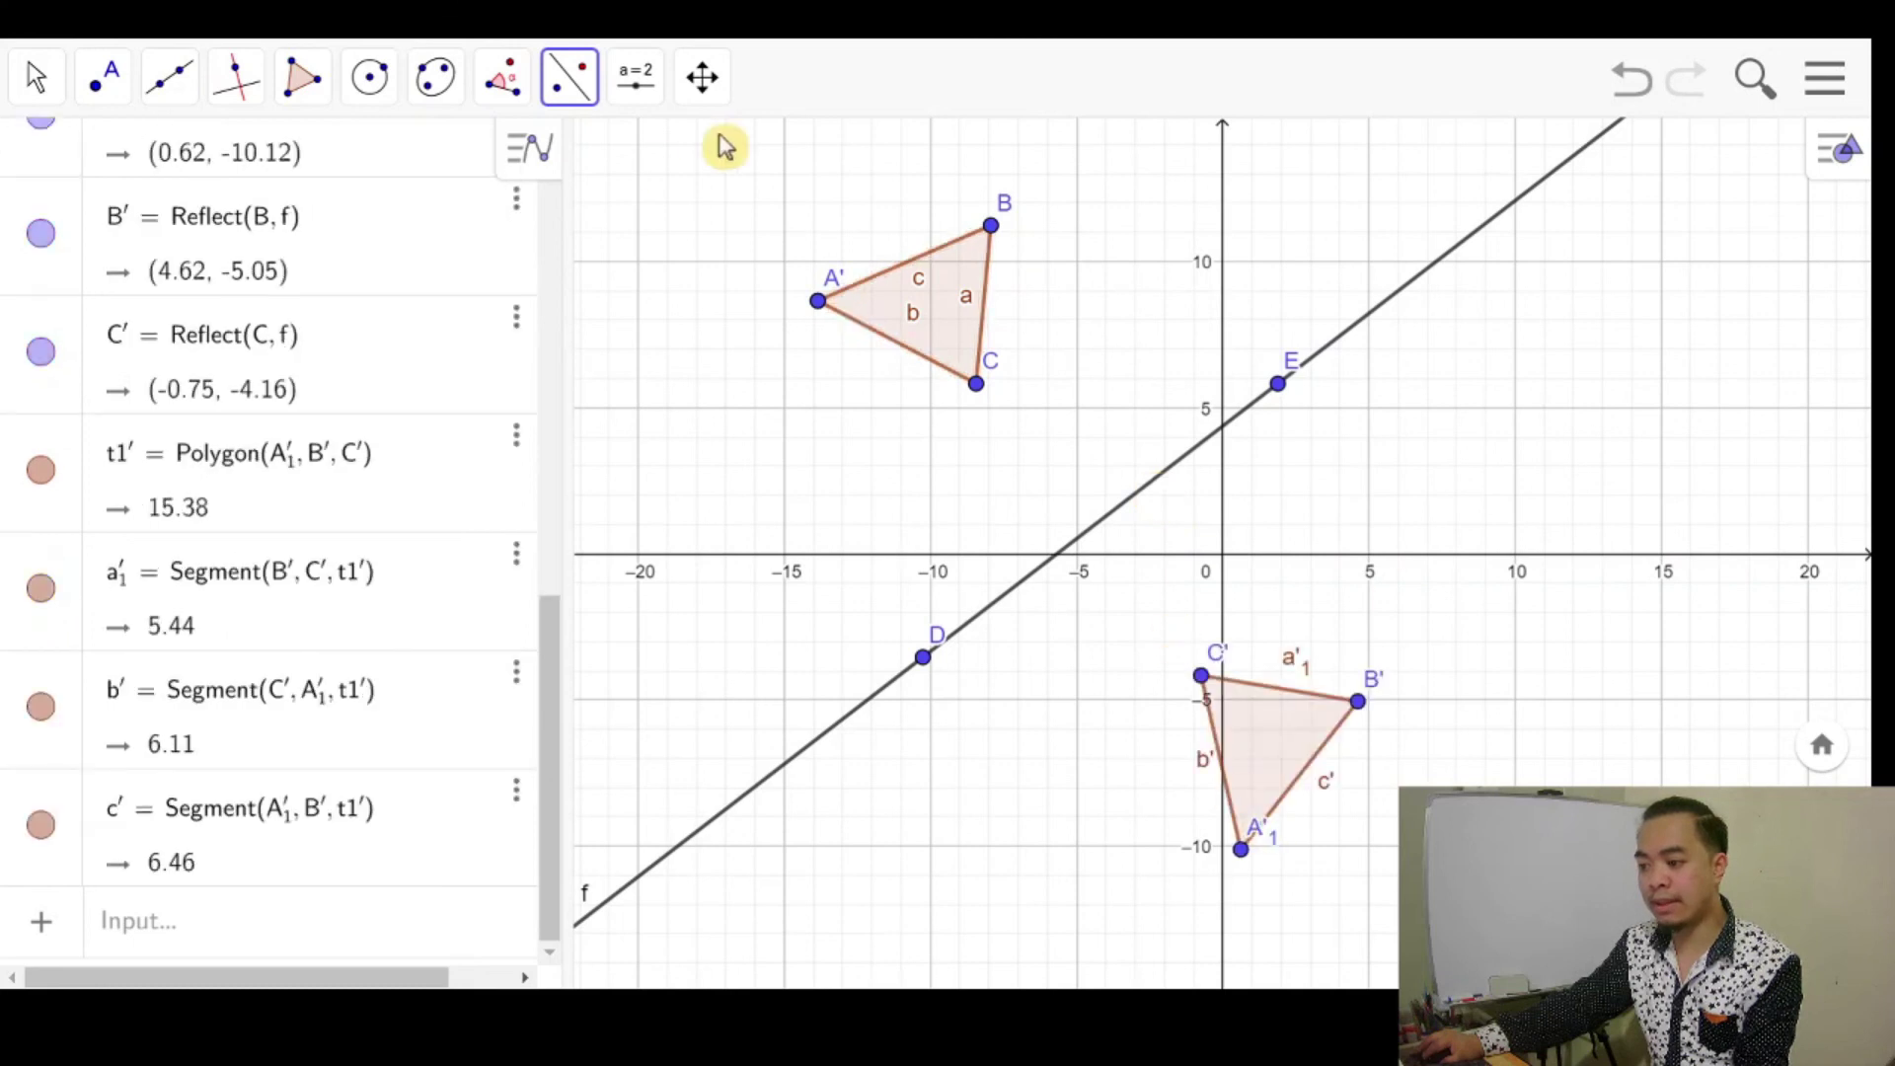
left_click(1037, 571)
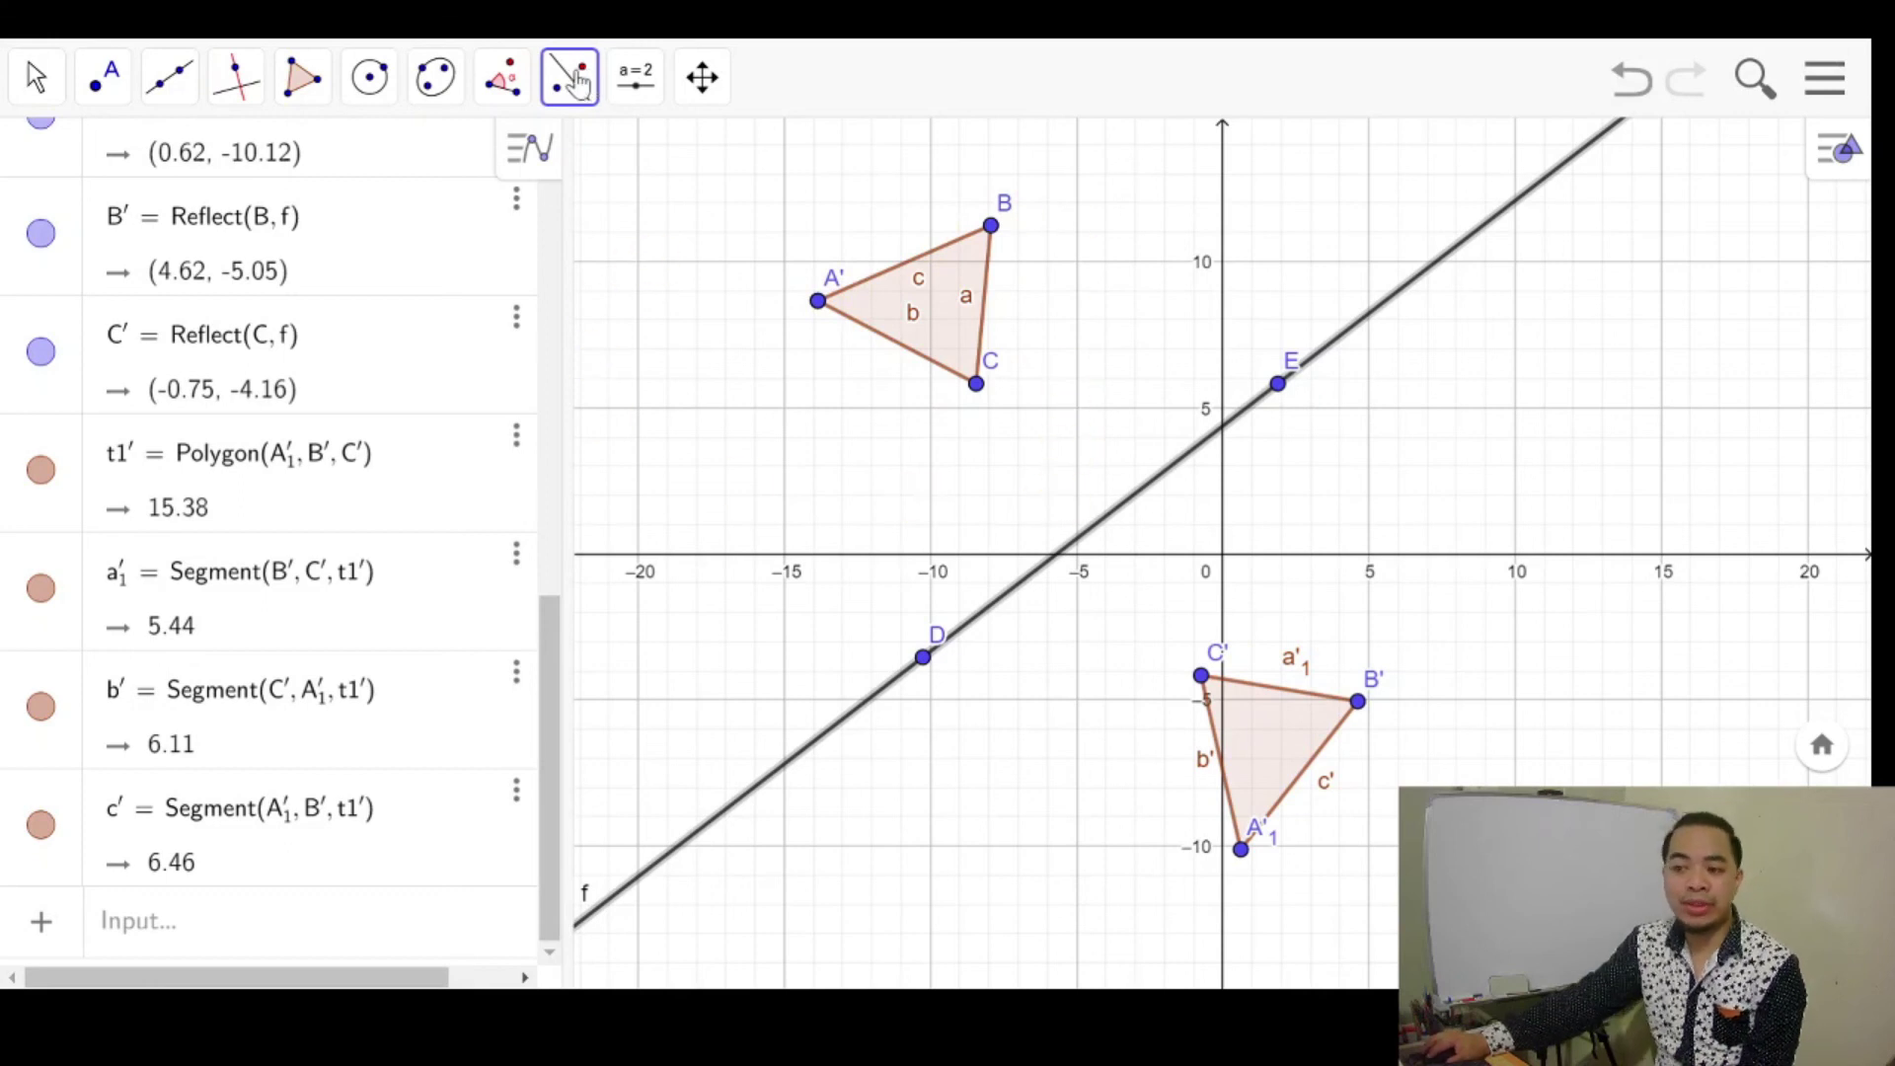
Look through the interactive object tools, including Slider, Text, Image, Button, Check Box and Input Box.
left_click(628, 94)
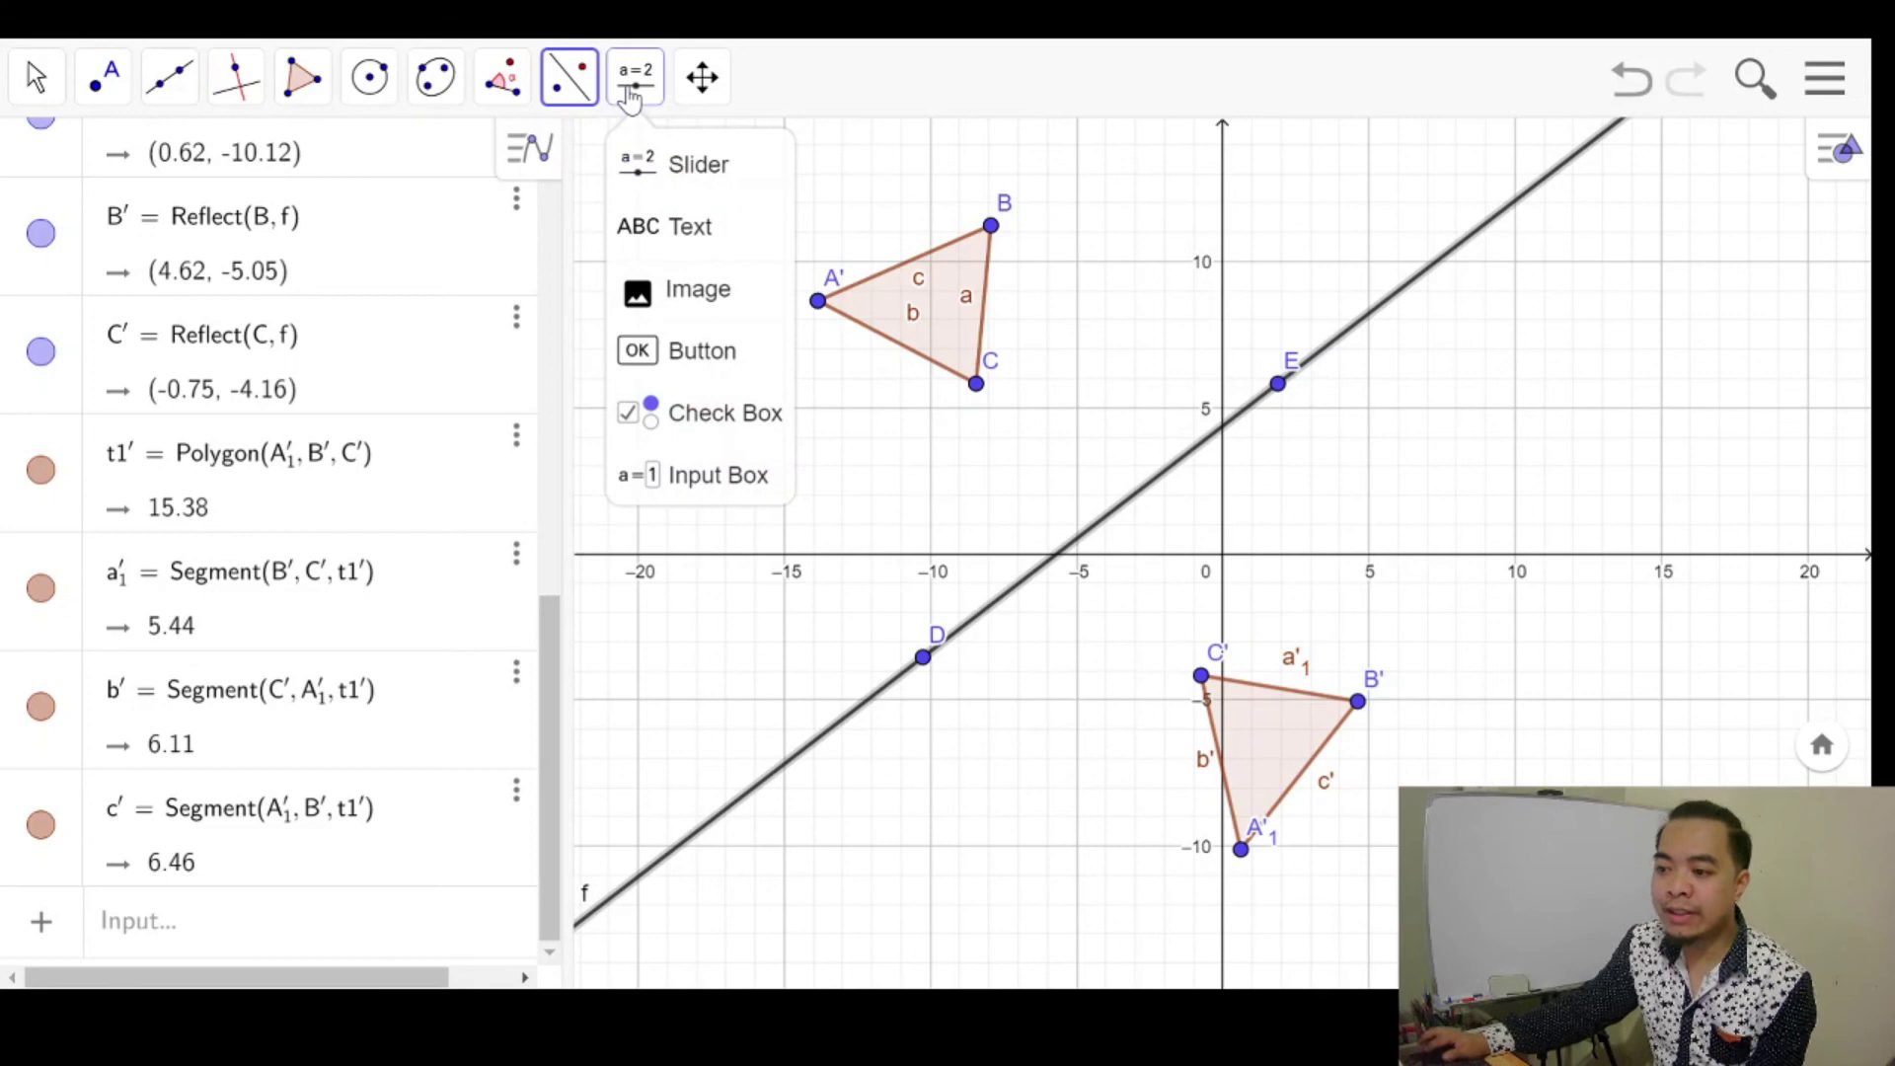